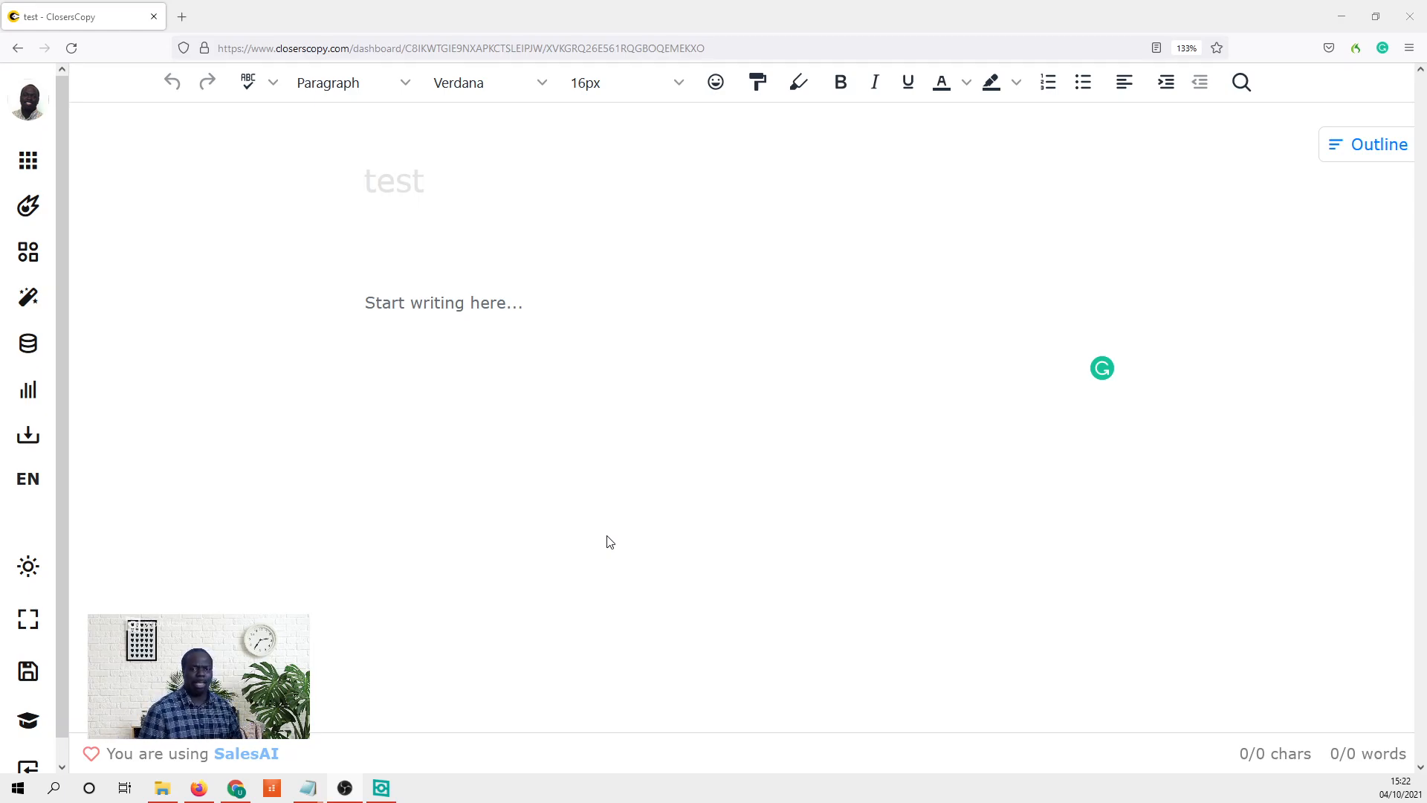
- Open the frameworks list for the blank document and filter it to the Ultimate Guide frameworks category
{"action": "left_click", "coordinate": [518, 311]}
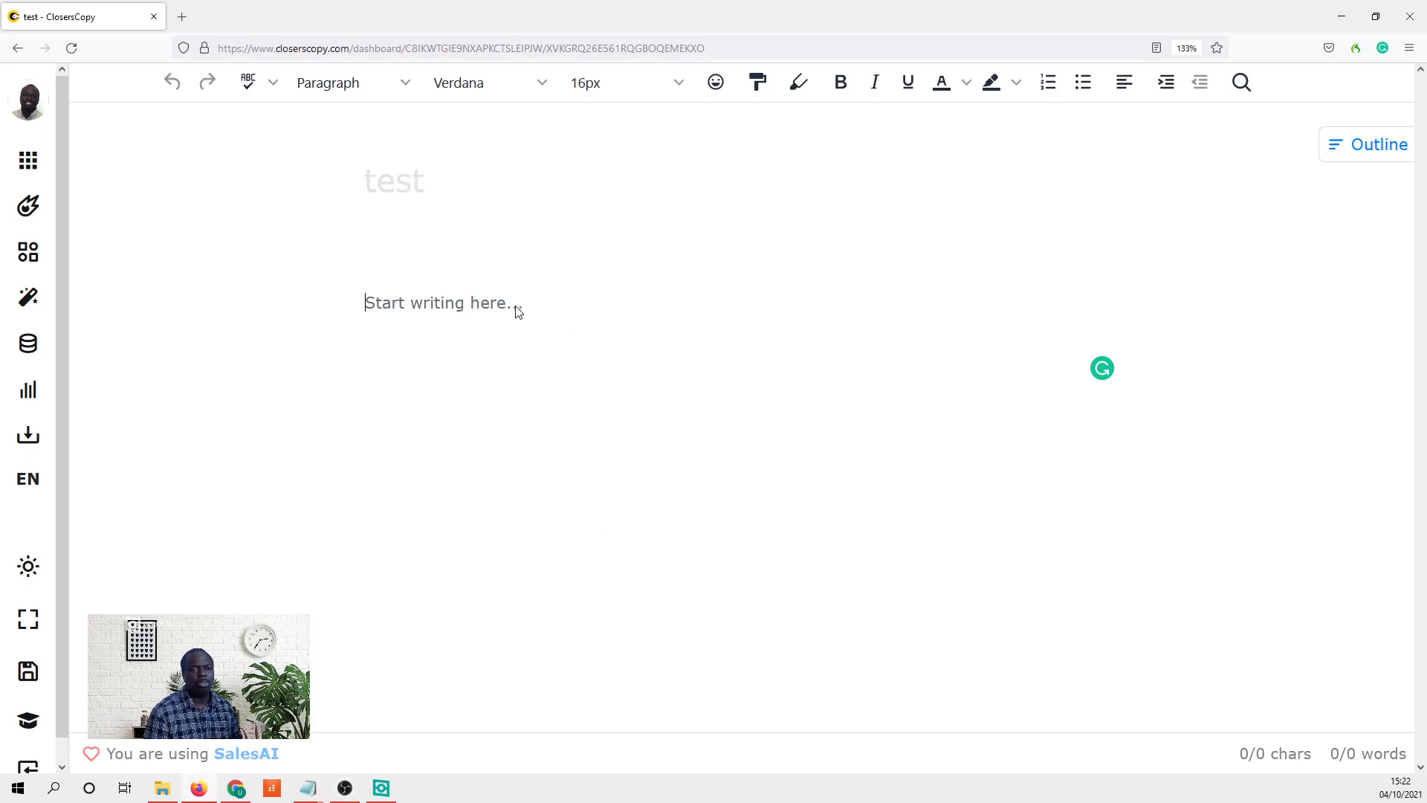
{"action": "left_click", "coordinate": [28, 251]}
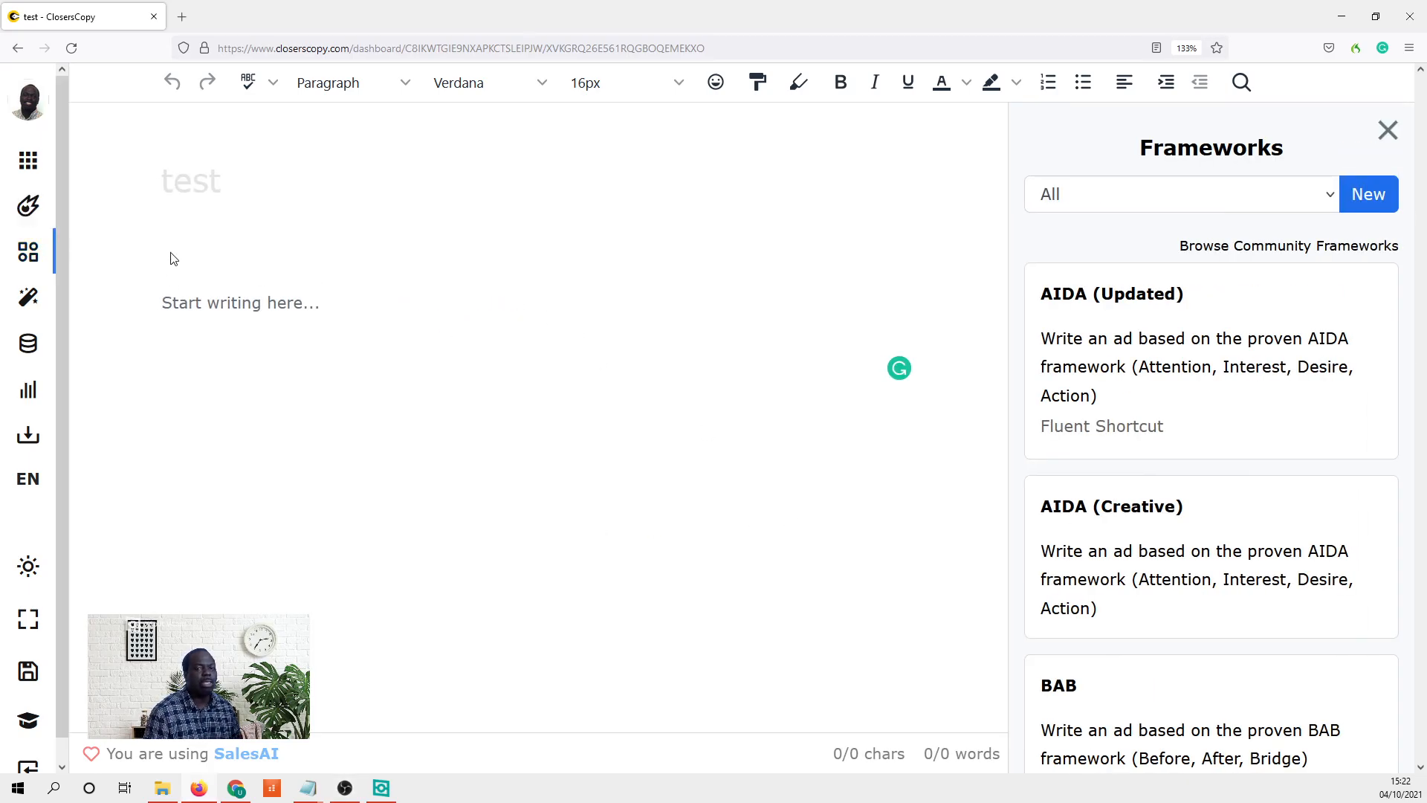
{"action": "left_click", "coordinate": [1084, 209]}
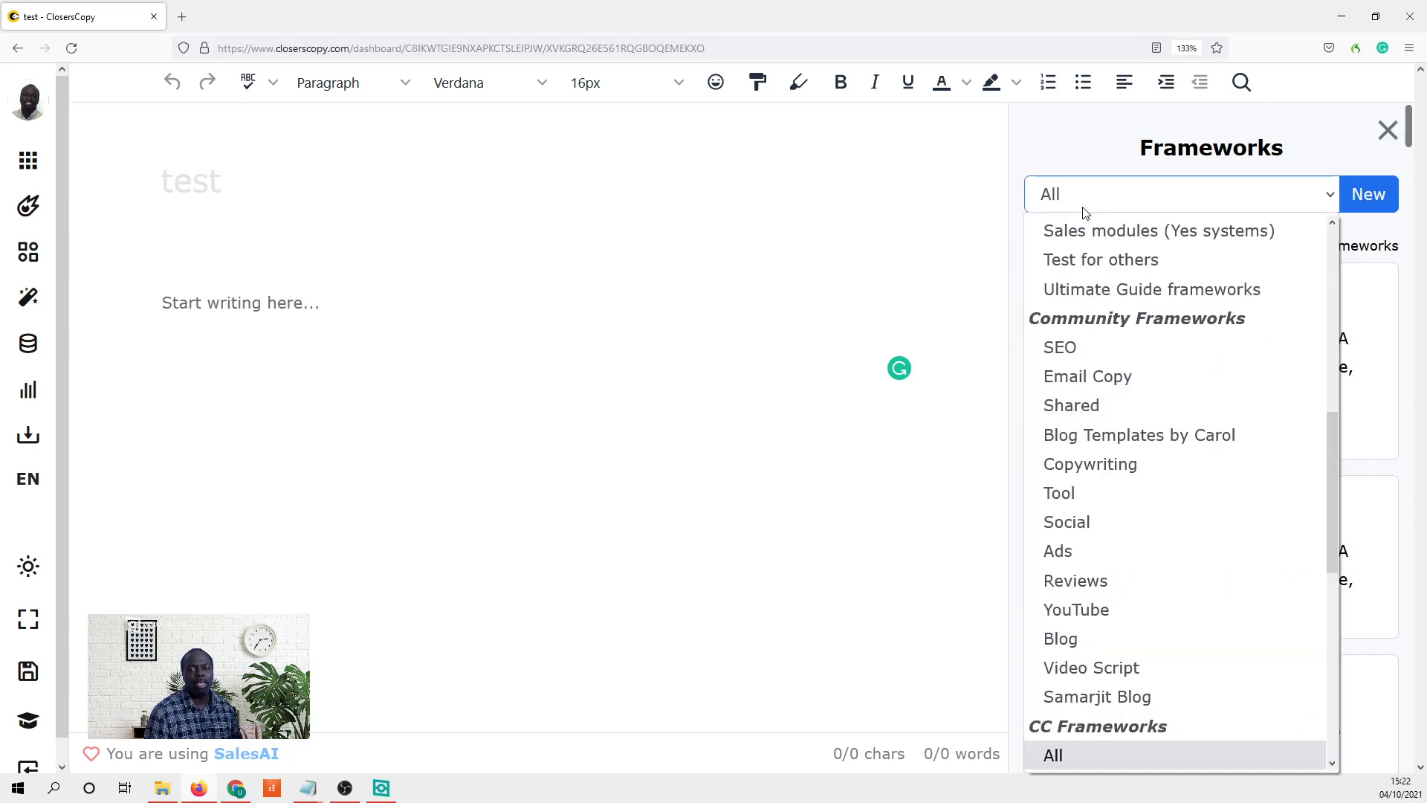
{"action": "left_click", "coordinate": [1145, 294]}
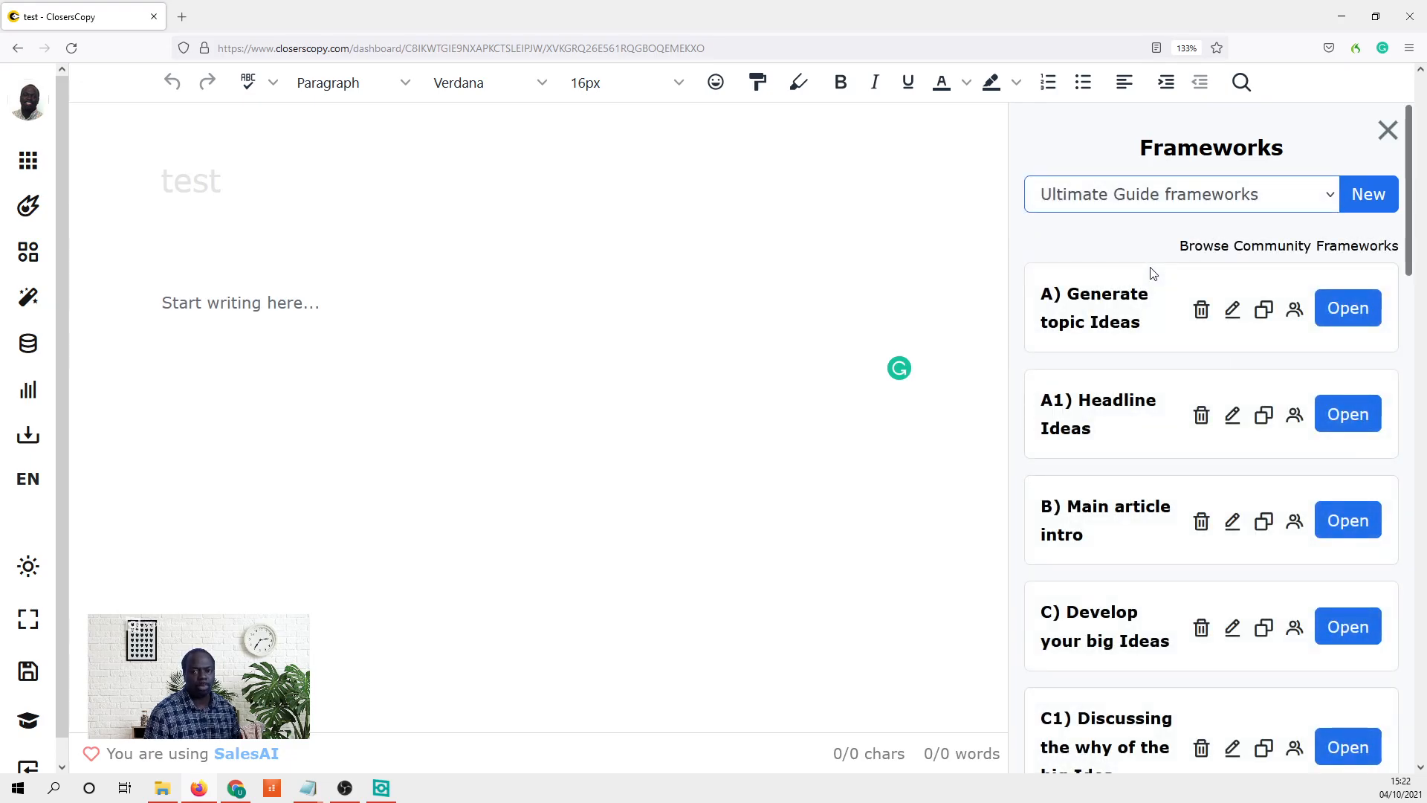
- Browse the community frameworks and filter them by "ultimate"
{"action": "left_click", "coordinate": [1266, 250]}
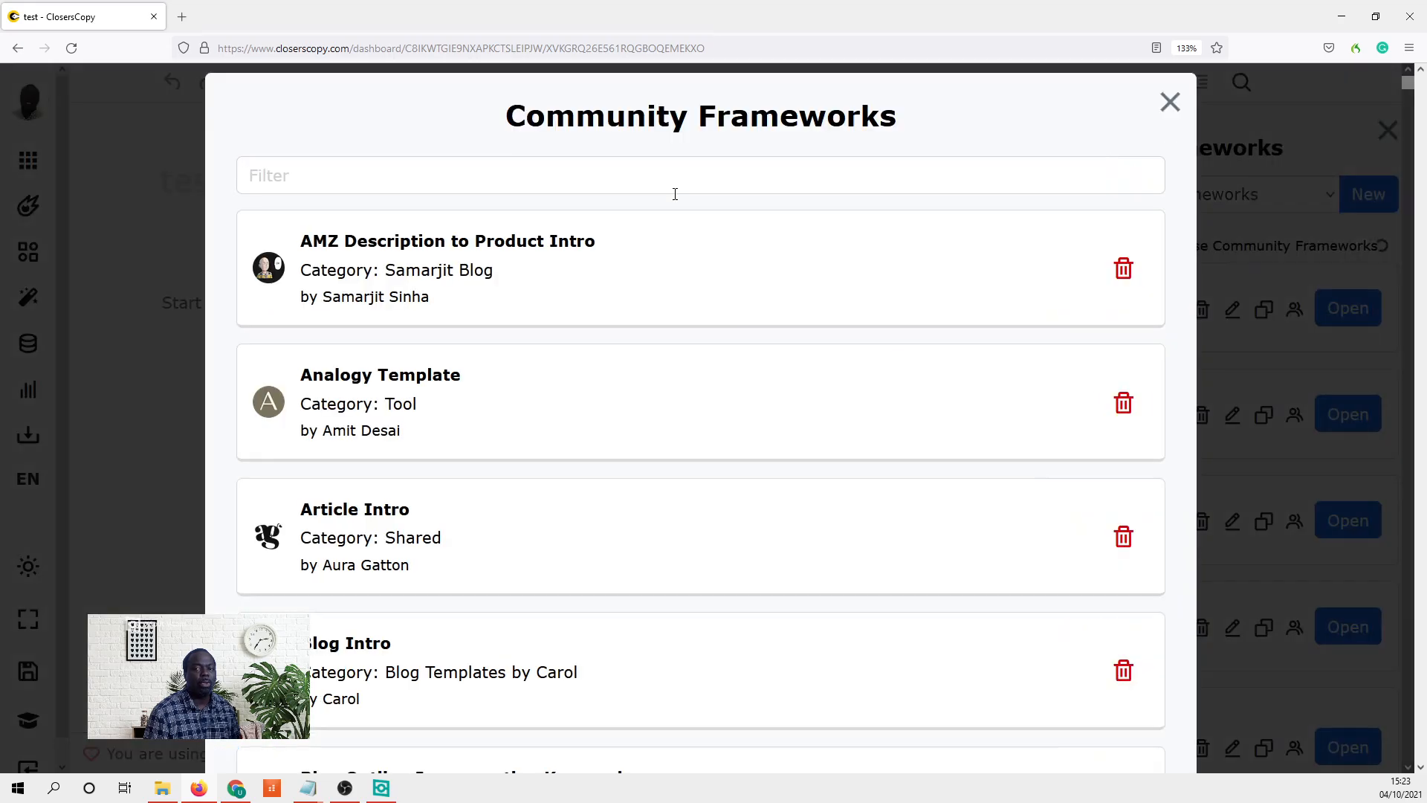
{"action": "left_click", "coordinate": [552, 177]}
{"action": "type", "text": "u"}
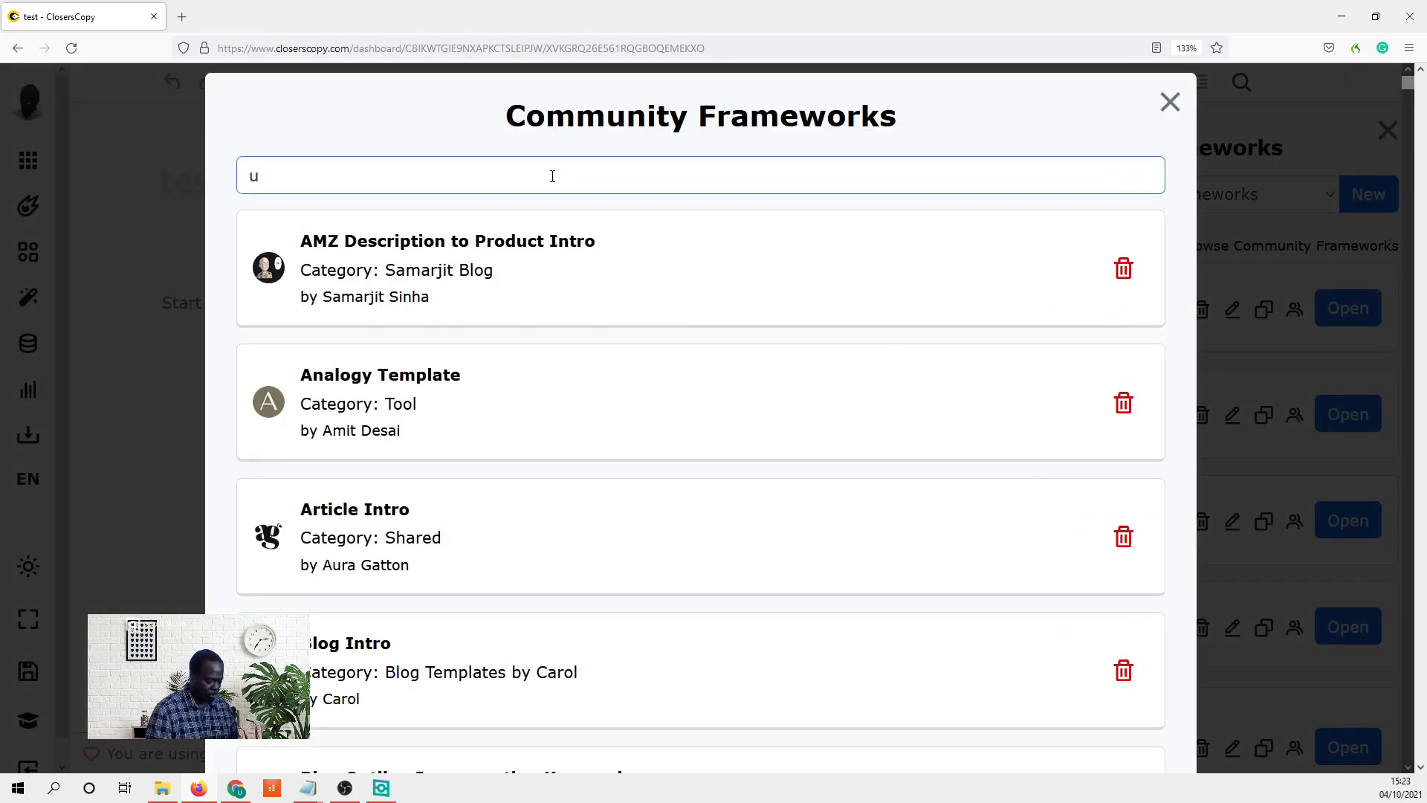
{"action": "type", "text": "ltimate"}
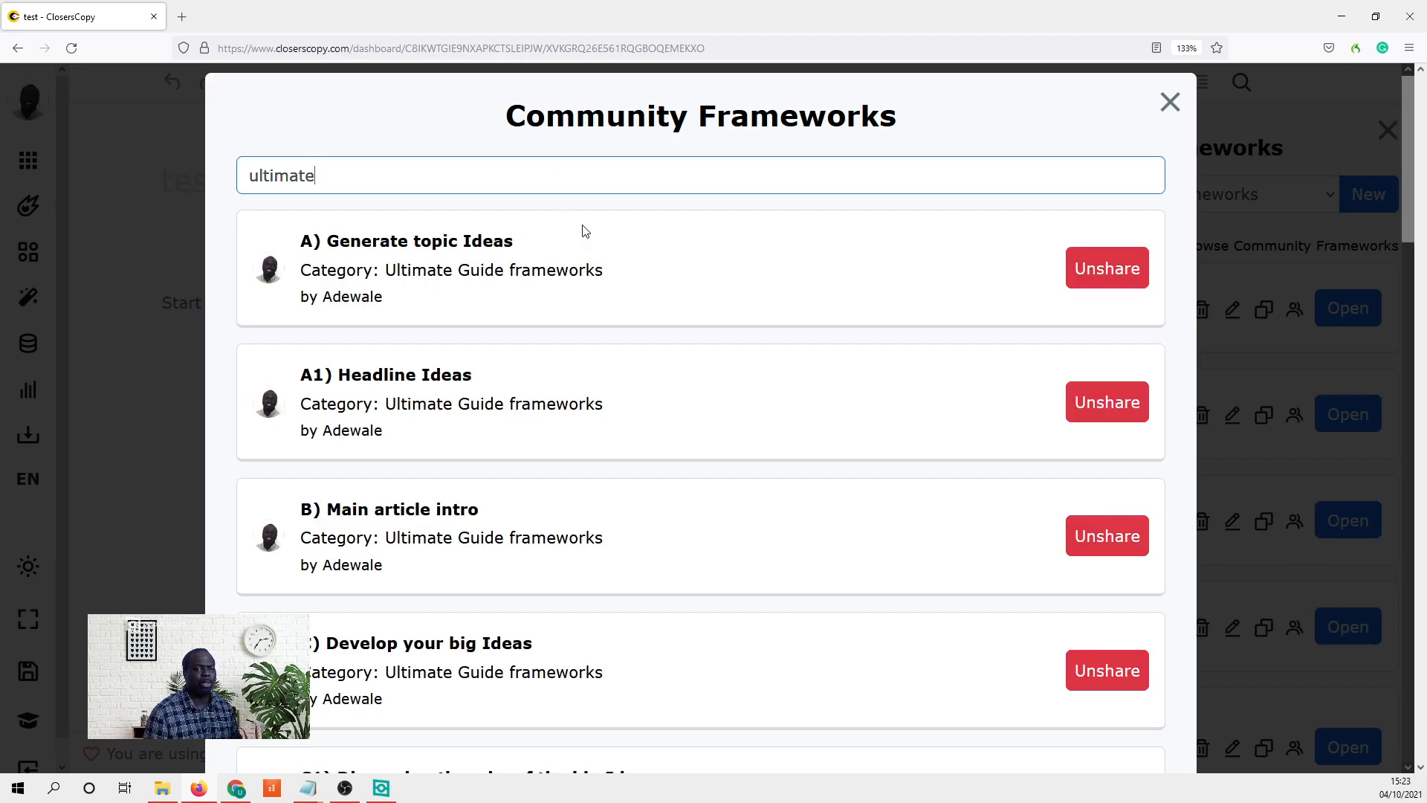
- Look through the shared Ultimate Guide frameworks from topic ideas to the how-to types, and close the community list
{"action": "scroll", "coordinate": [595, 260], "scroll_direction": "down", "scroll_amount": 6}
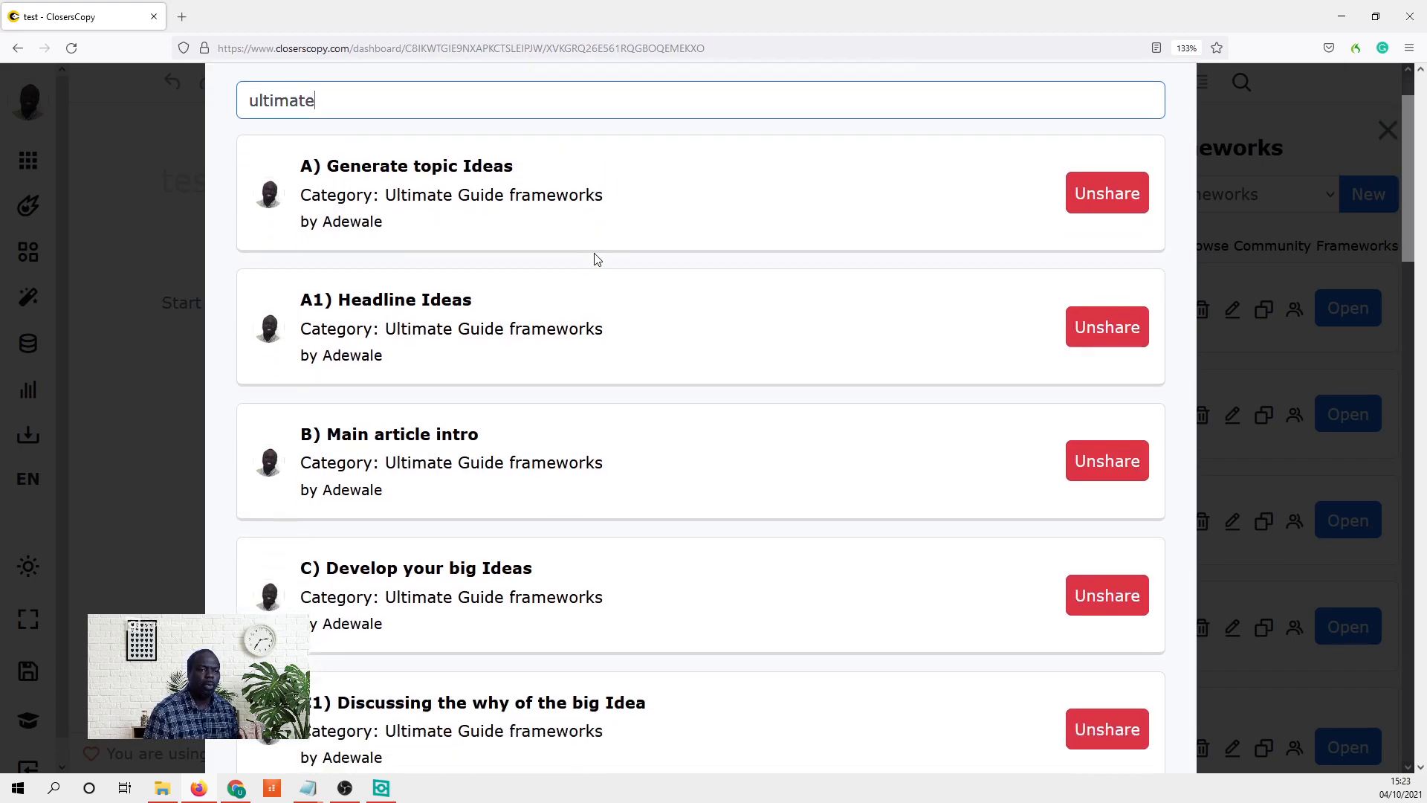
{"action": "scroll", "coordinate": [594, 260], "scroll_direction": "down", "scroll_amount": 15}
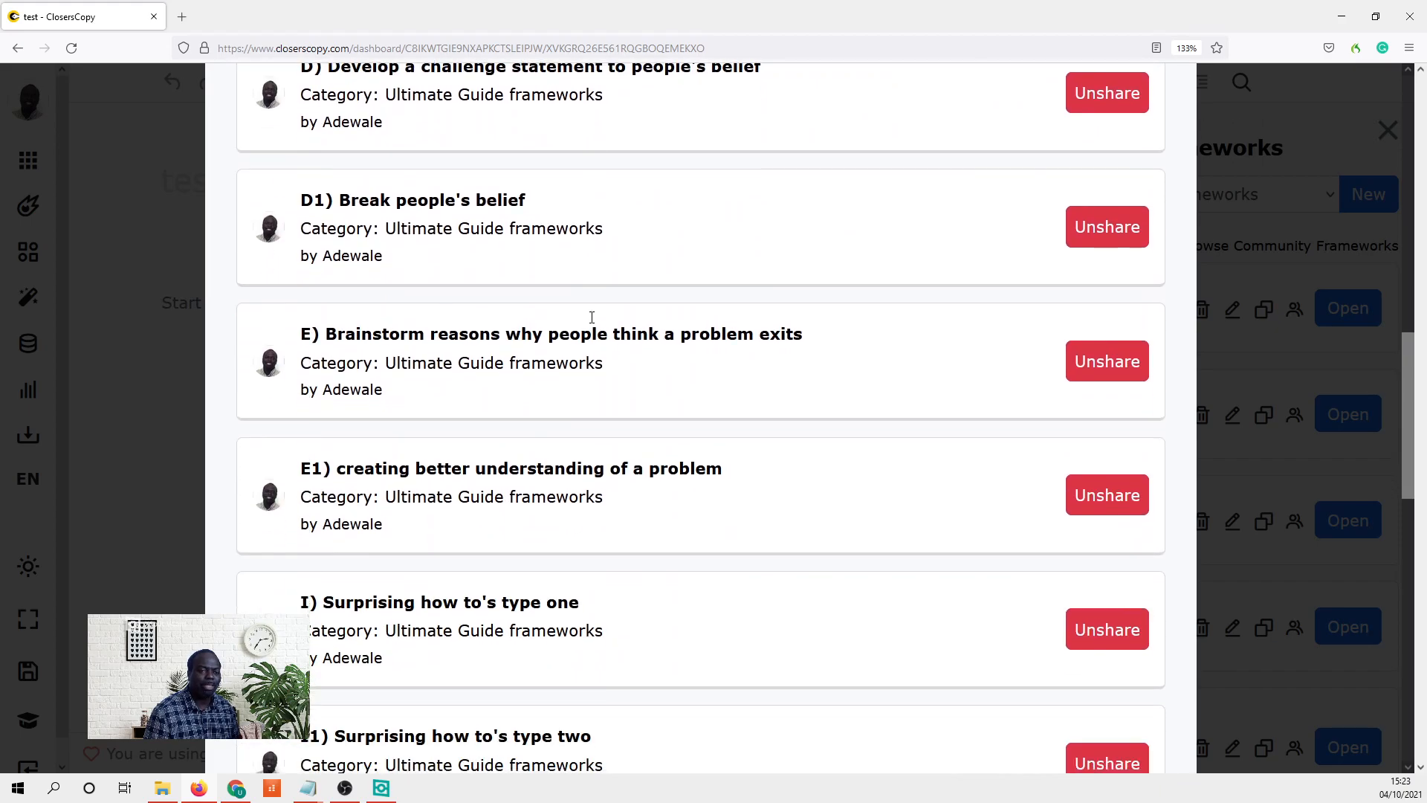
{"action": "scroll", "coordinate": [581, 370], "scroll_direction": "down", "scroll_amount": 3}
{"action": "scroll", "coordinate": [577, 370], "scroll_direction": "up", "scroll_amount": 20}
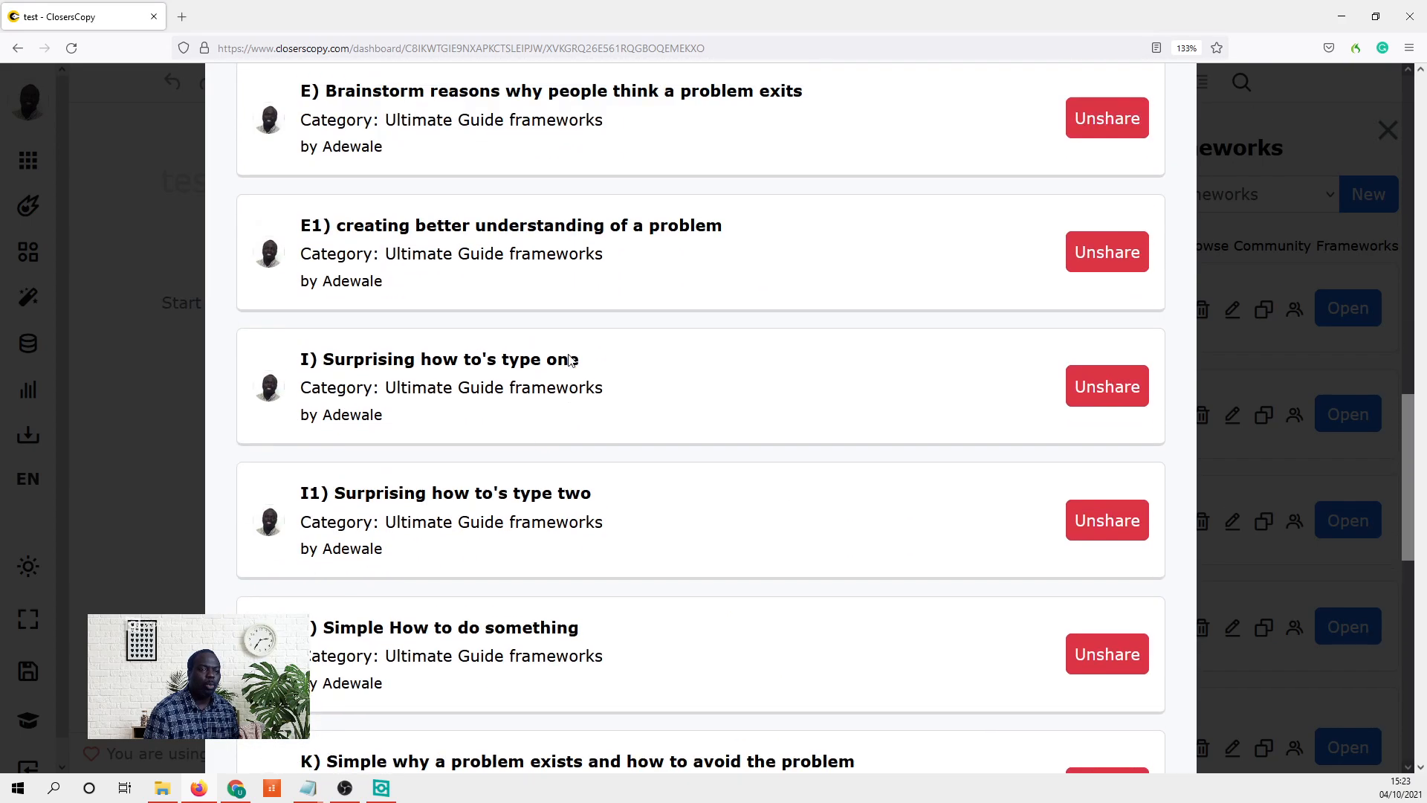
{"action": "scroll", "coordinate": [328, 156], "scroll_direction": "up", "scroll_amount": 3}
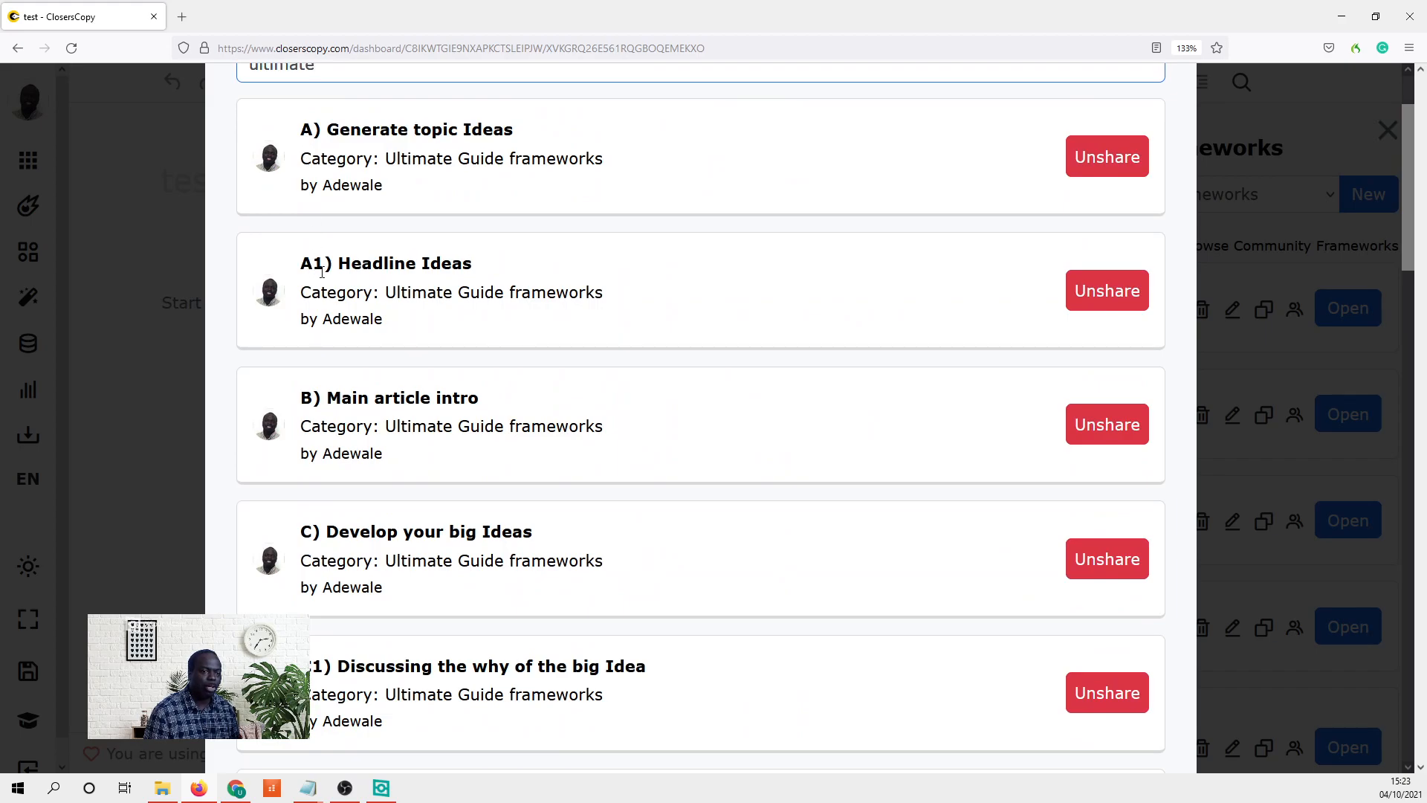
{"action": "scroll", "coordinate": [330, 267], "scroll_direction": "down", "scroll_amount": 1}
{"action": "scroll", "coordinate": [360, 226], "scroll_direction": "up", "scroll_amount": 1}
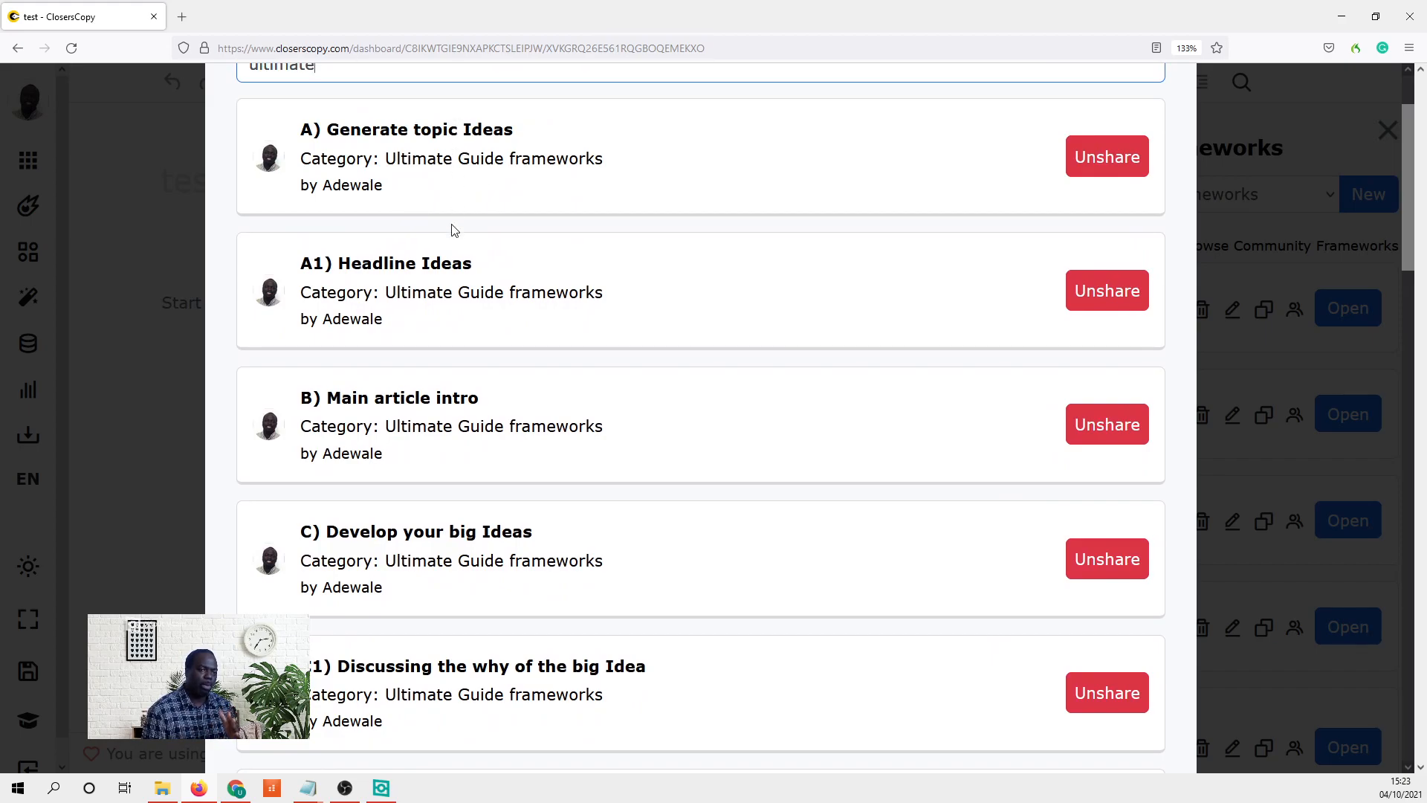
{"action": "scroll", "coordinate": [446, 500], "scroll_direction": "down", "scroll_amount": 6}
{"action": "scroll", "coordinate": [438, 513], "scroll_direction": "down", "scroll_amount": 3}
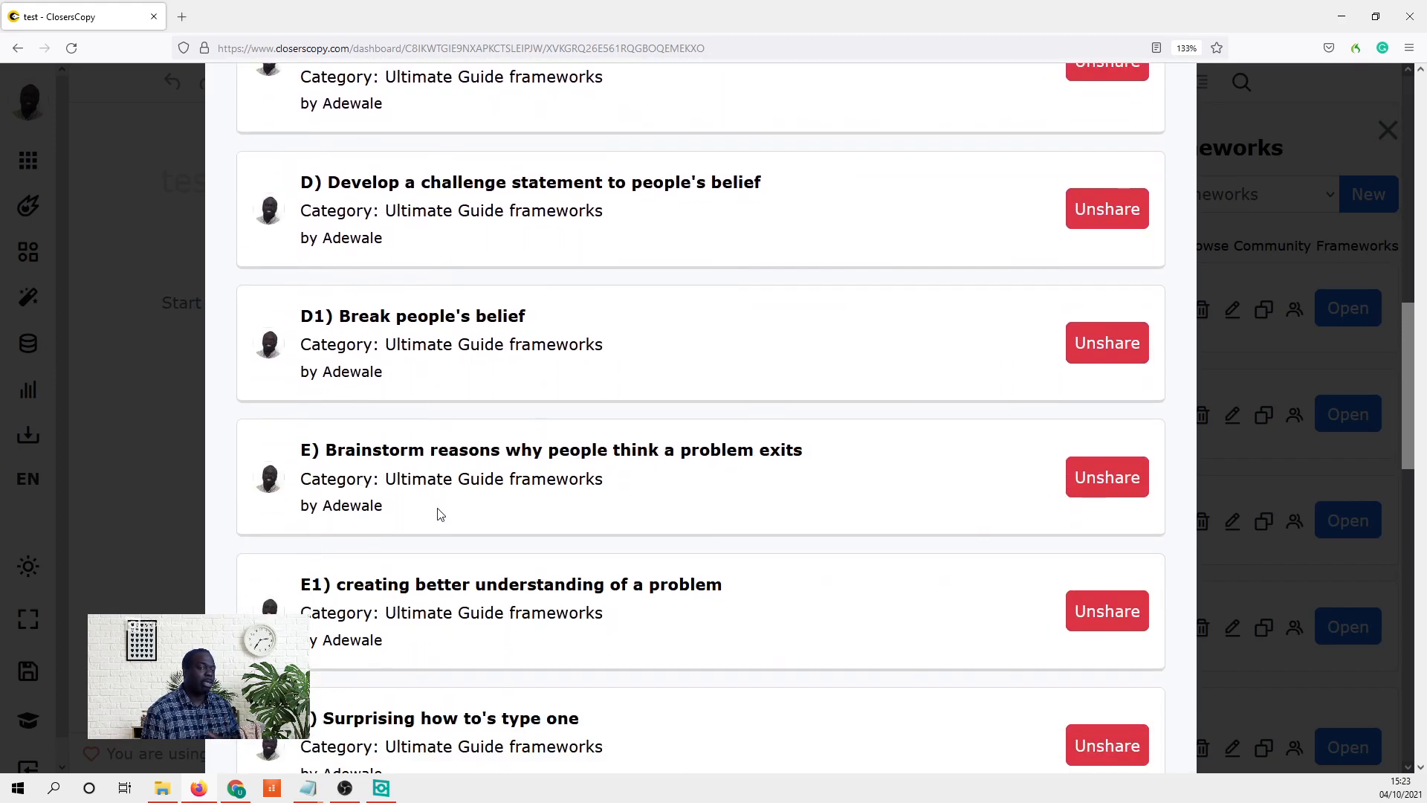
{"action": "scroll", "coordinate": [442, 511], "scroll_direction": "down", "scroll_amount": 6}
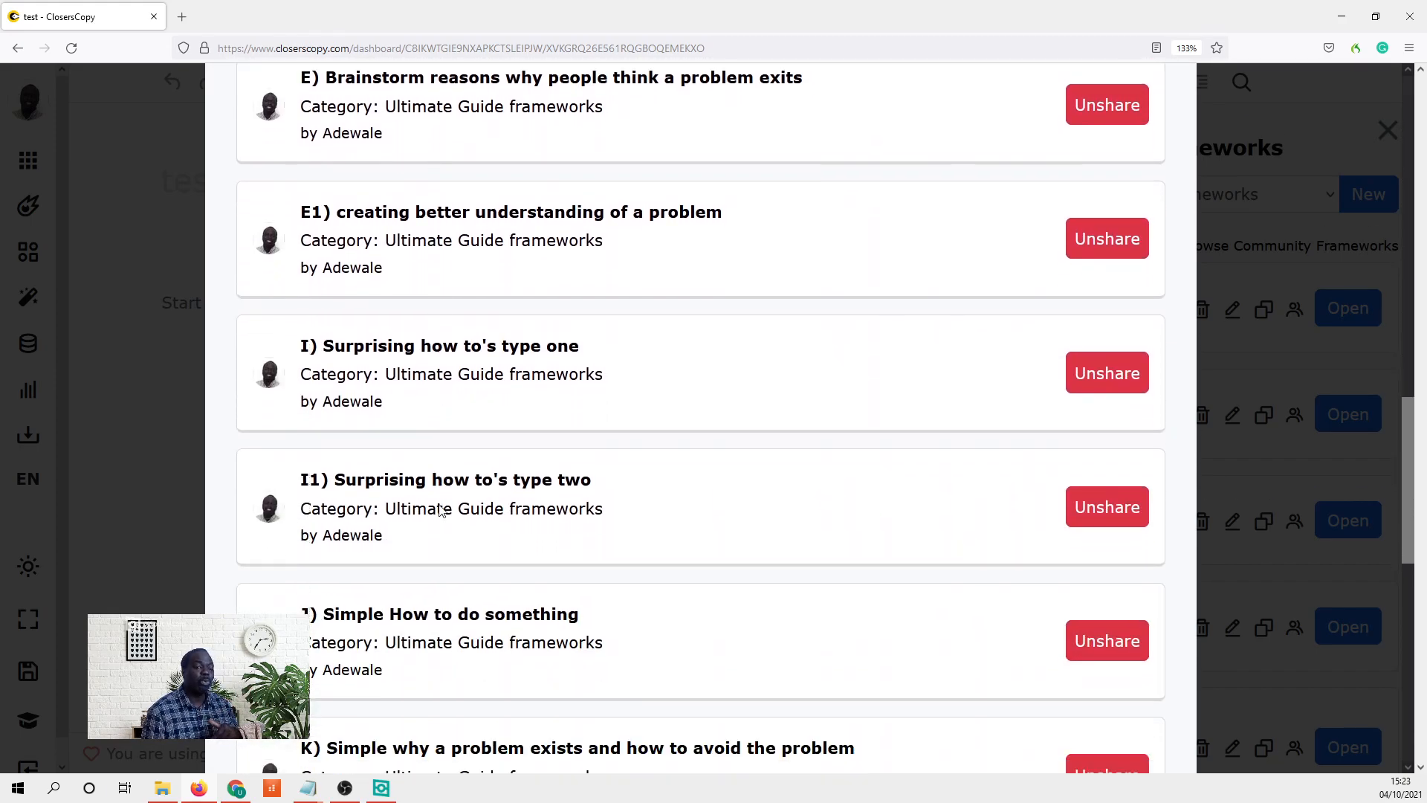
{"action": "scroll", "coordinate": [449, 510], "scroll_direction": "up", "scroll_amount": 15}
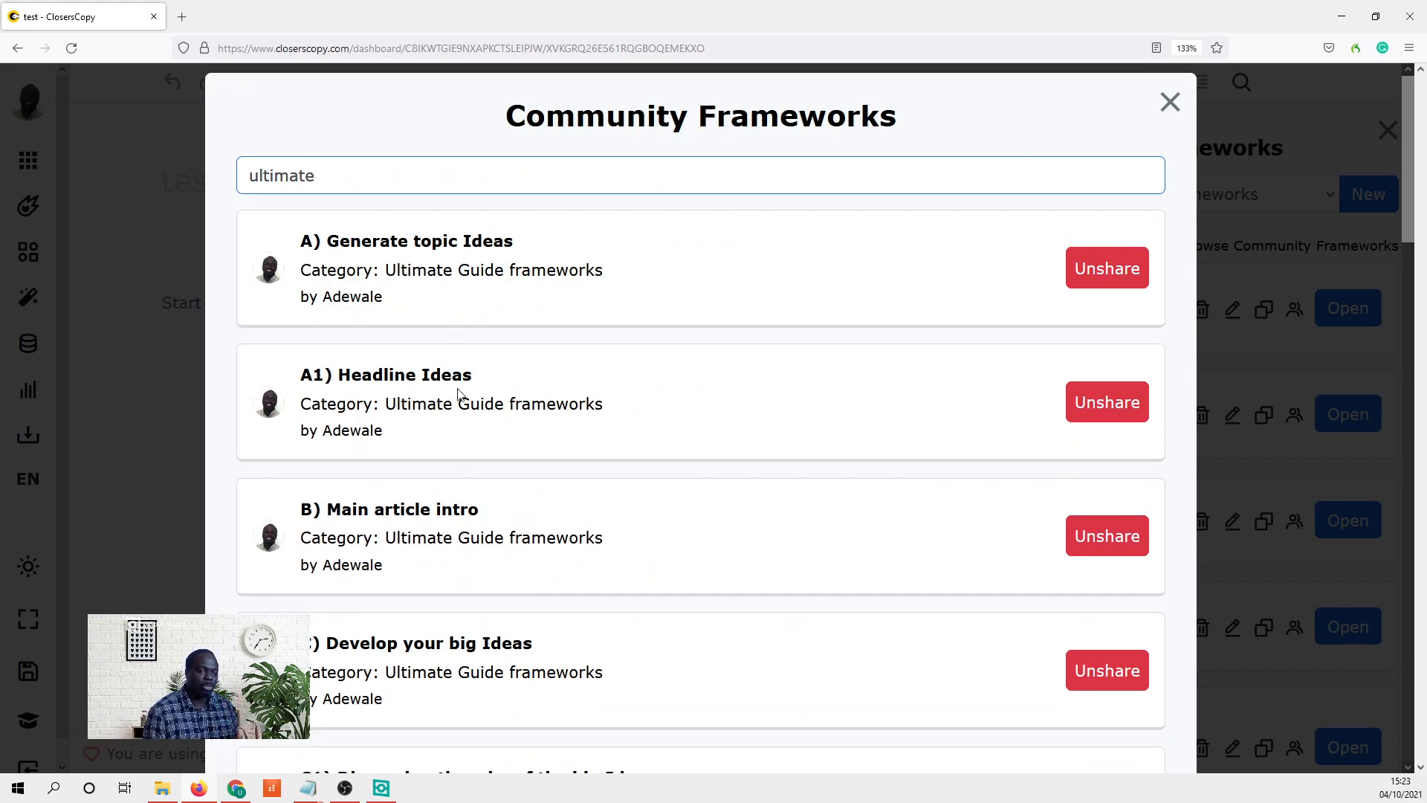
{"action": "scroll", "coordinate": [457, 394], "scroll_direction": "down", "scroll_amount": 10}
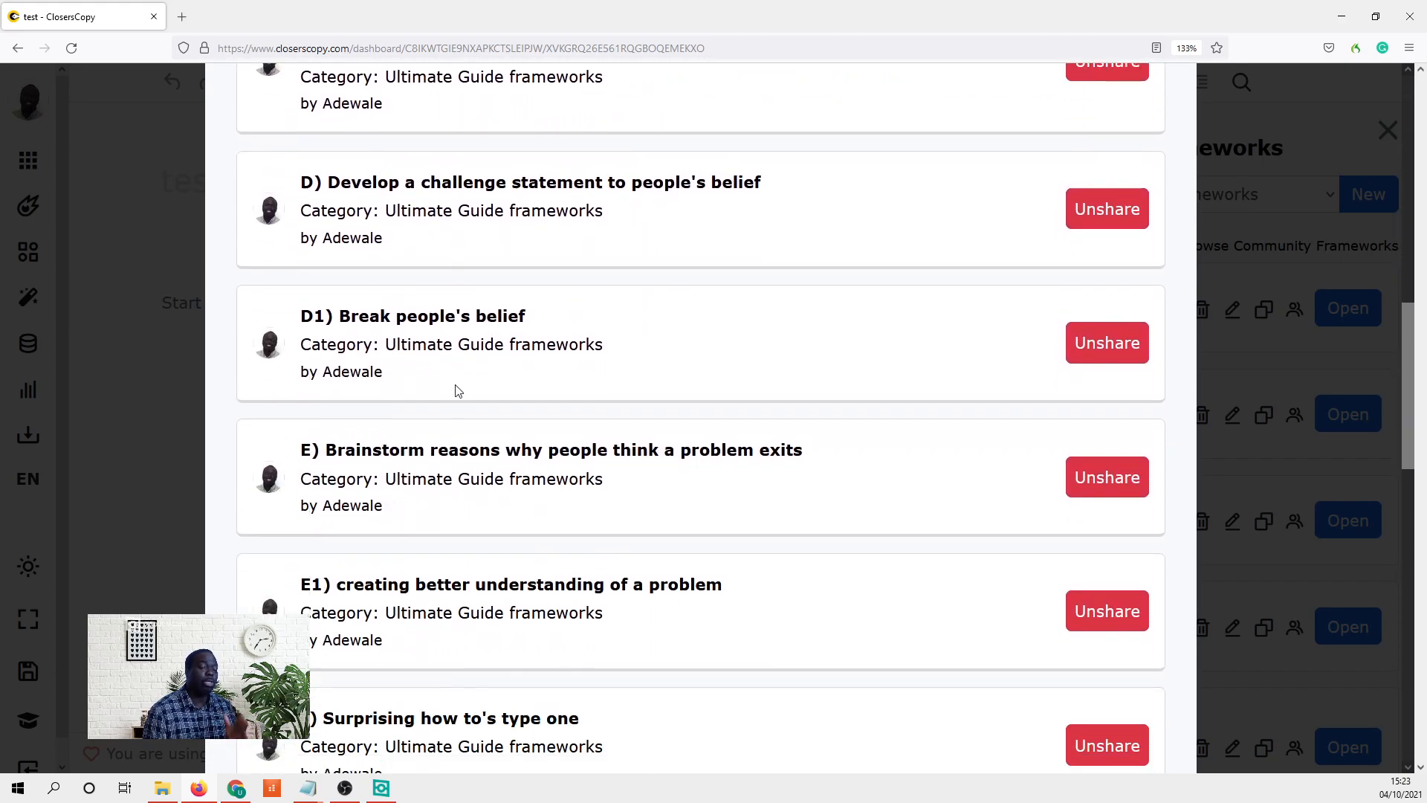
{"action": "scroll", "coordinate": [456, 388], "scroll_direction": "down", "scroll_amount": 4}
{"action": "scroll", "coordinate": [533, 332], "scroll_direction": "up", "scroll_amount": 12}
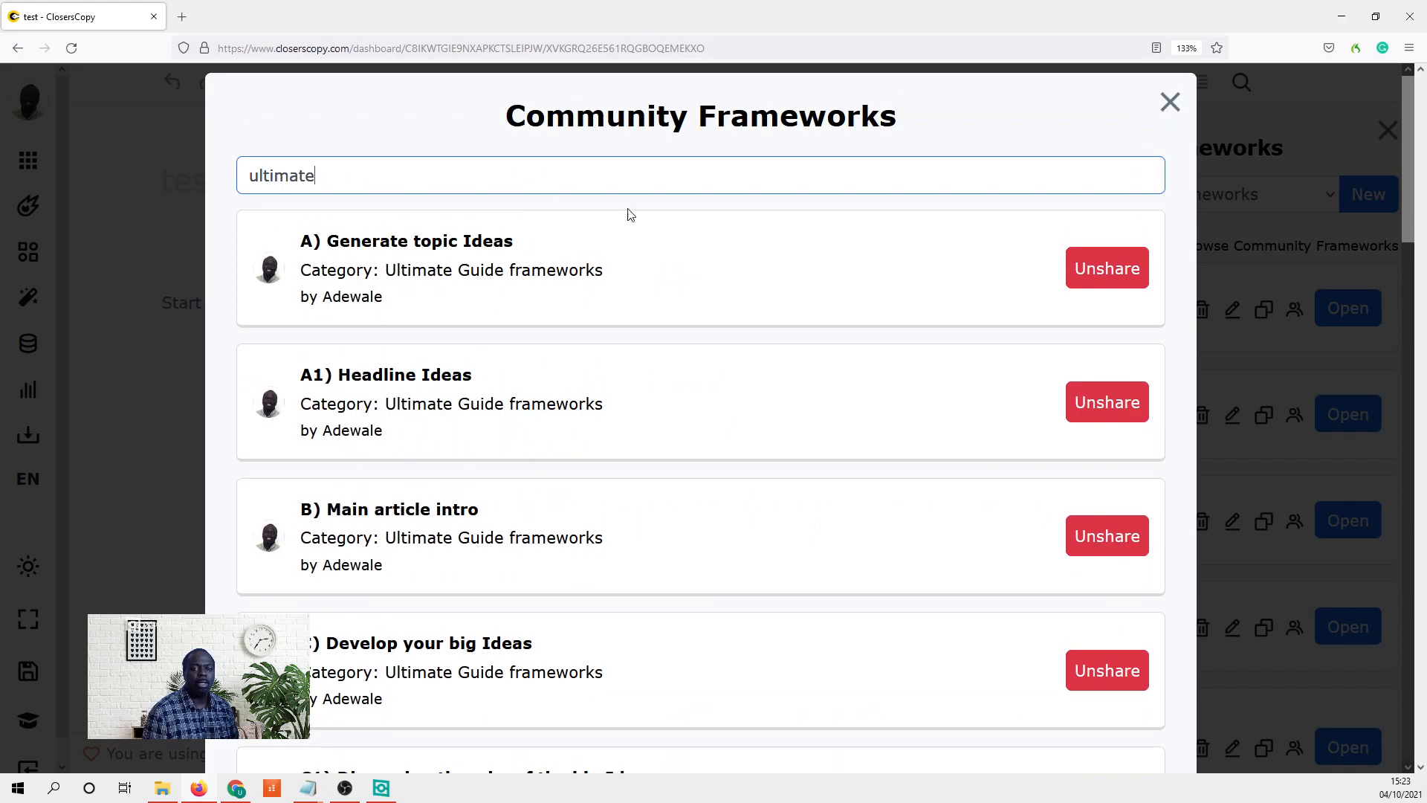
{"action": "left_click", "coordinate": [1170, 103]}
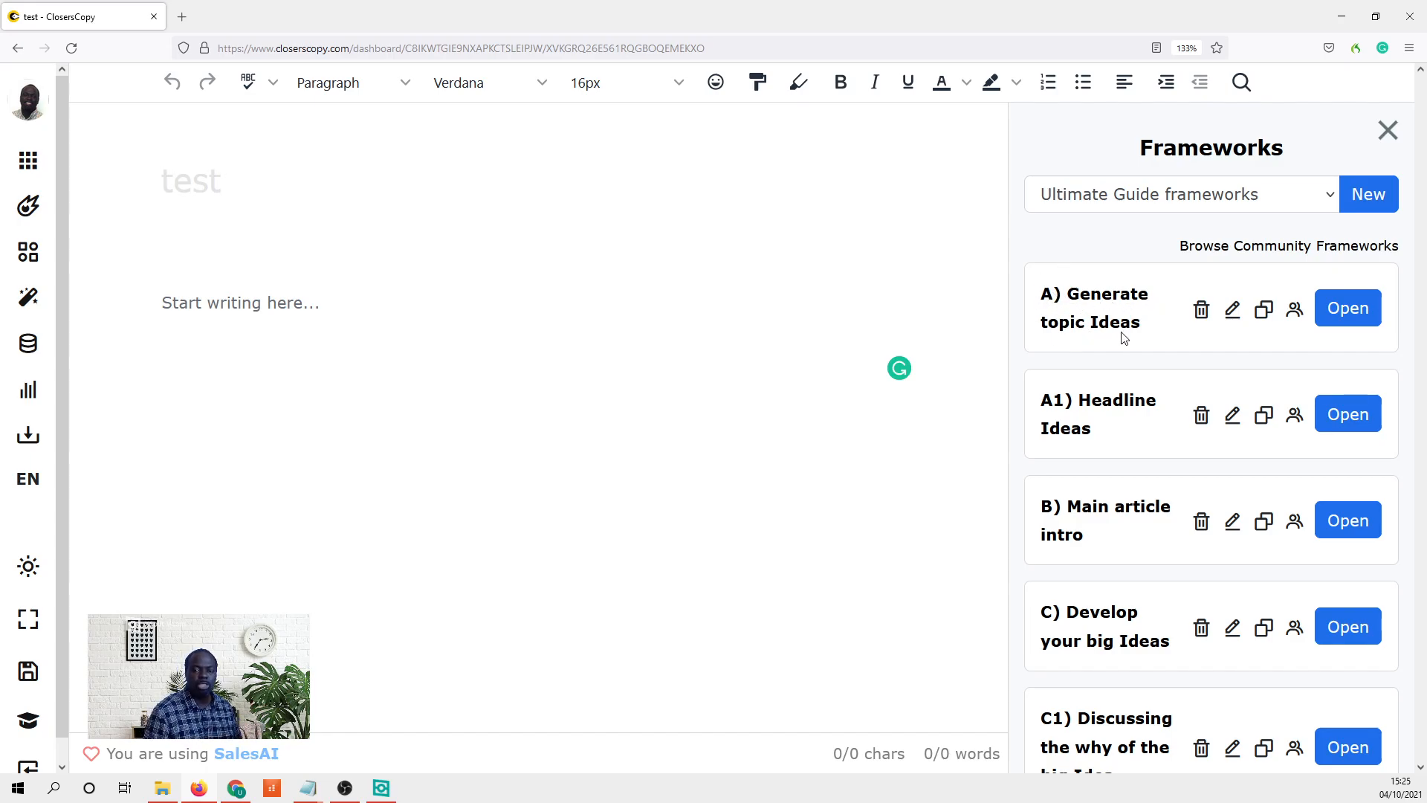
- Open the "A) Generate topic Ideas" framework and generate topics from its example input "cars"
{"action": "left_click", "coordinate": [1363, 311]}
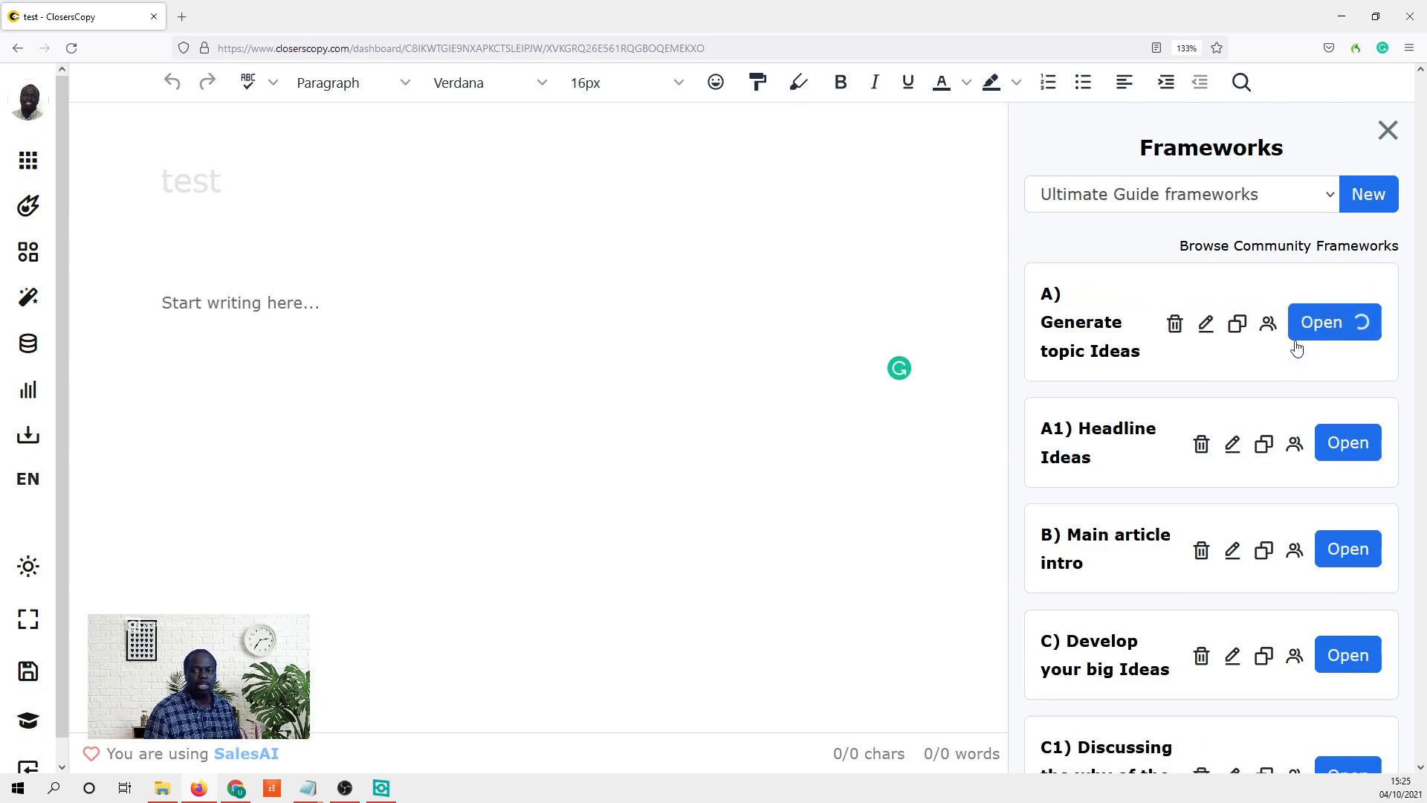
{"action": "left_click", "coordinate": [1219, 384]}
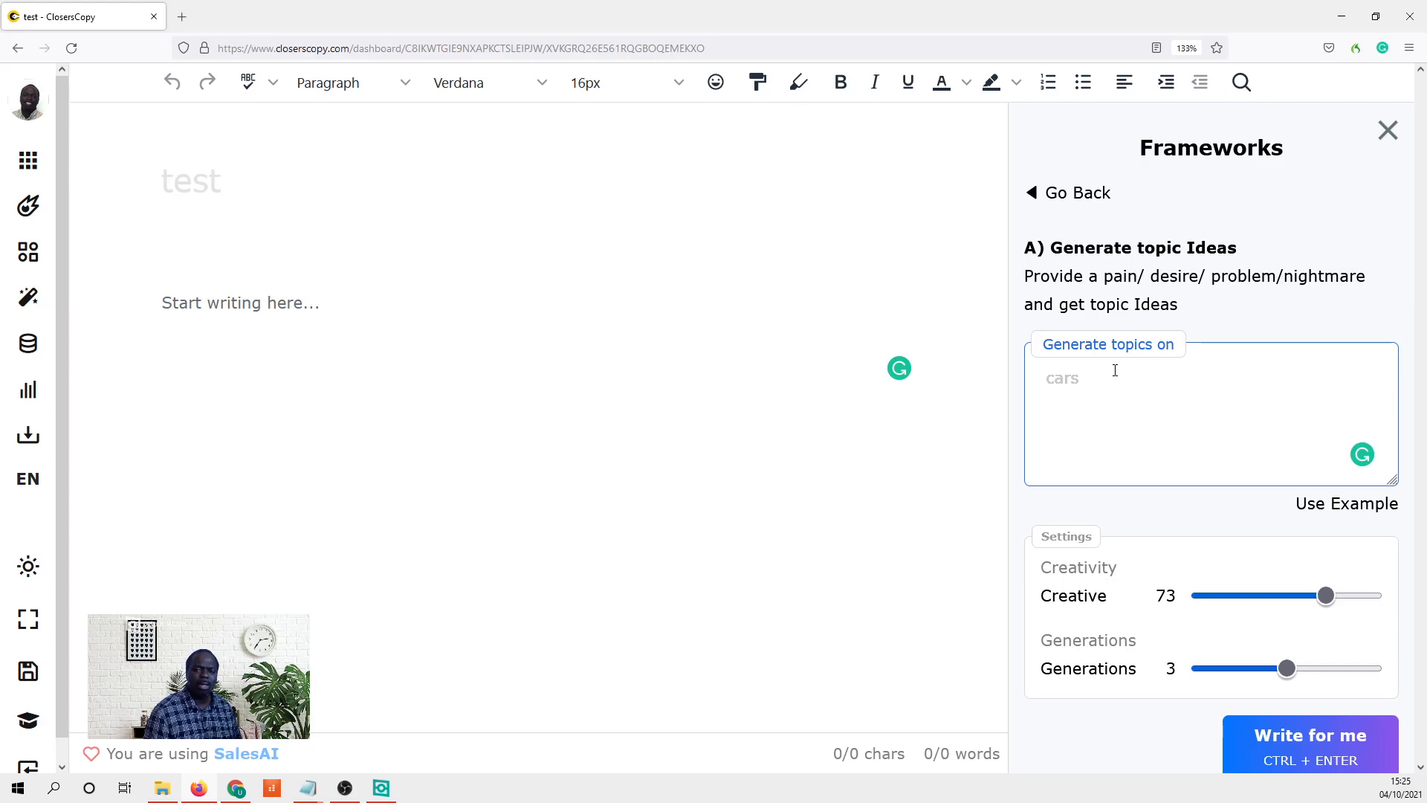
{"action": "left_click", "coordinate": [1338, 505]}
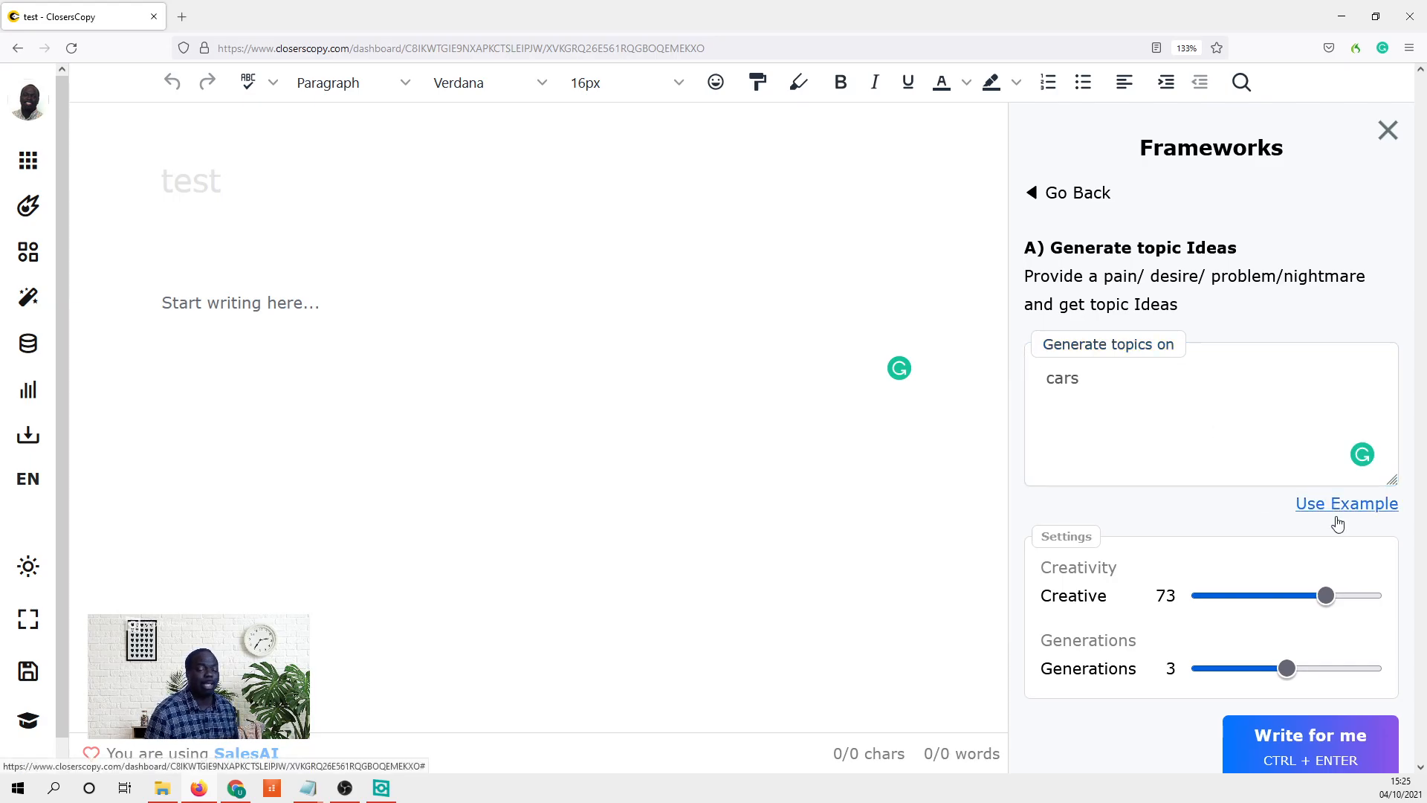
{"action": "left_click", "coordinate": [1348, 750]}
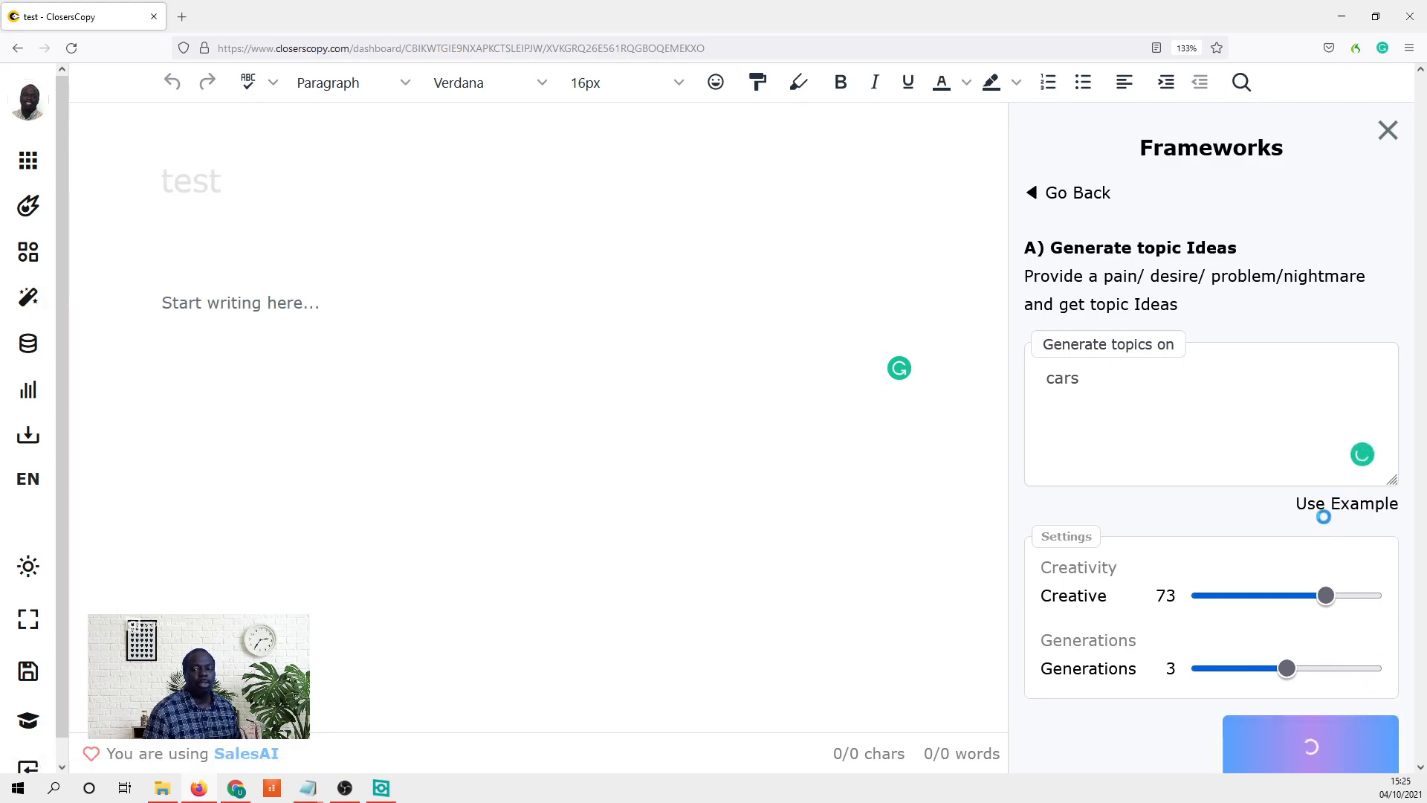
- Review the generated car topic ideas and highlight Maintenance in the first answer
{"action": "scroll", "coordinate": [1323, 506], "scroll_direction": "down", "scroll_amount": 7}
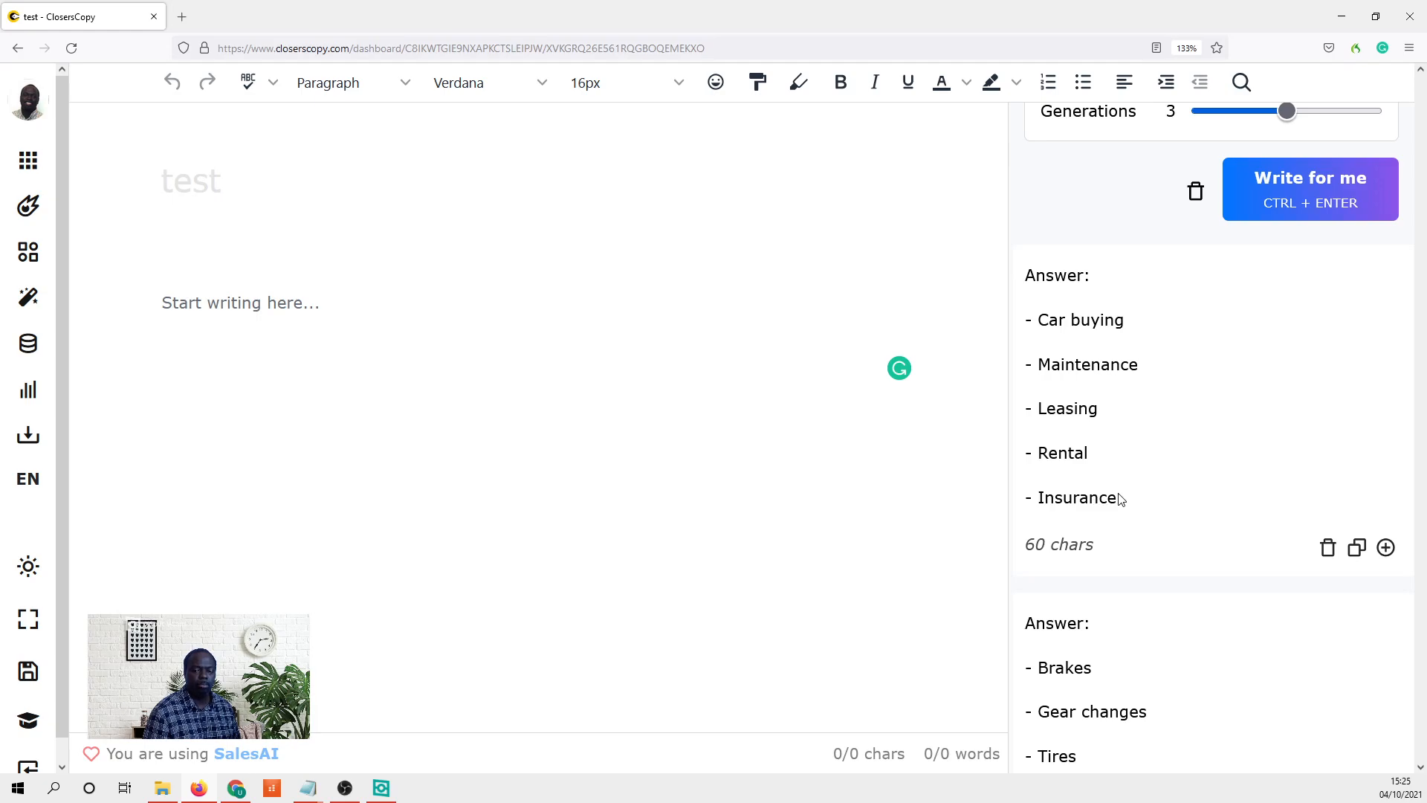
{"action": "left_click_drag", "start_coordinate": [1104, 411], "coordinate": [1077, 409]}
{"action": "left_click_drag", "start_coordinate": [1137, 364], "coordinate": [1036, 363]}
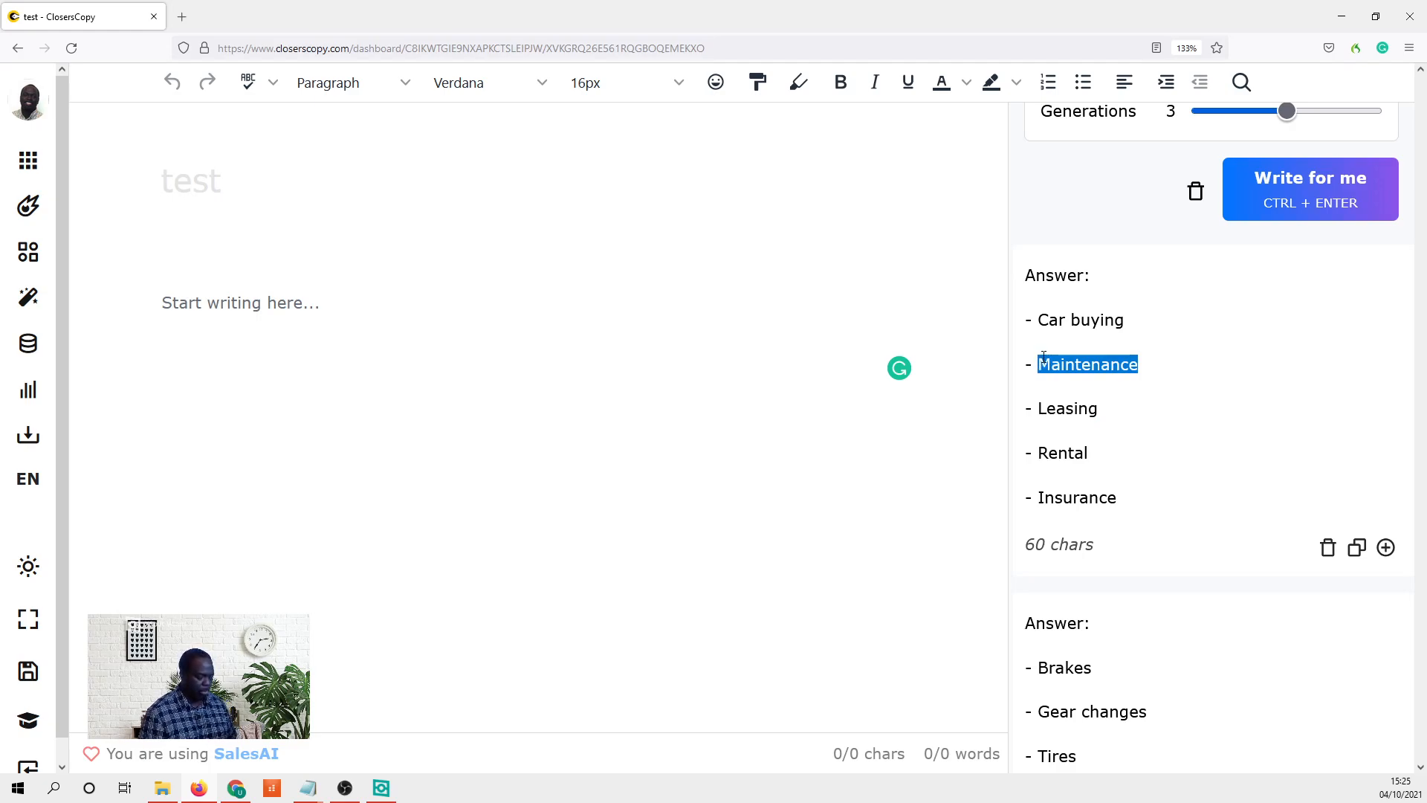
{"action": "scroll", "coordinate": [1158, 401], "scroll_direction": "up", "scroll_amount": 4}
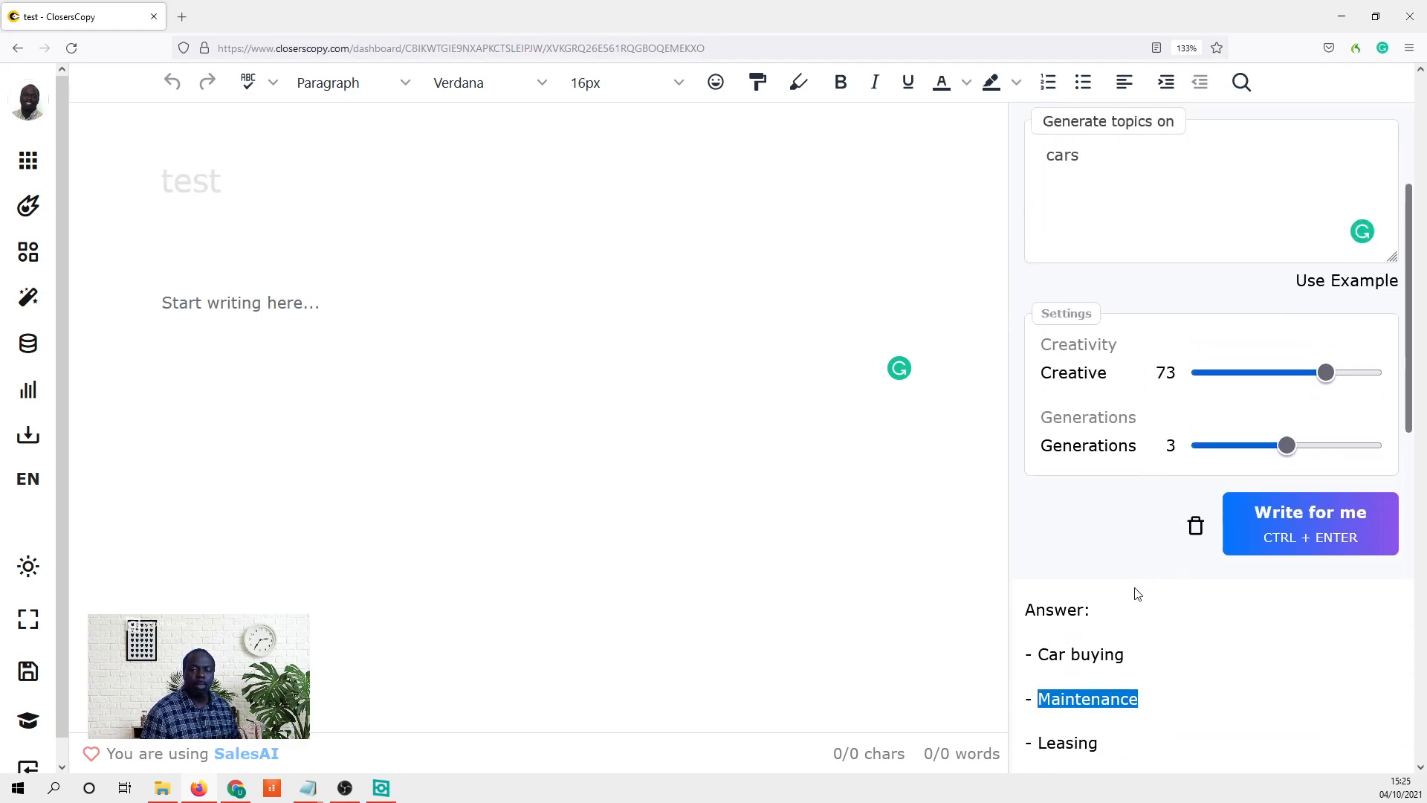
{"action": "scroll", "coordinate": [1137, 583], "scroll_direction": "down", "scroll_amount": 6}
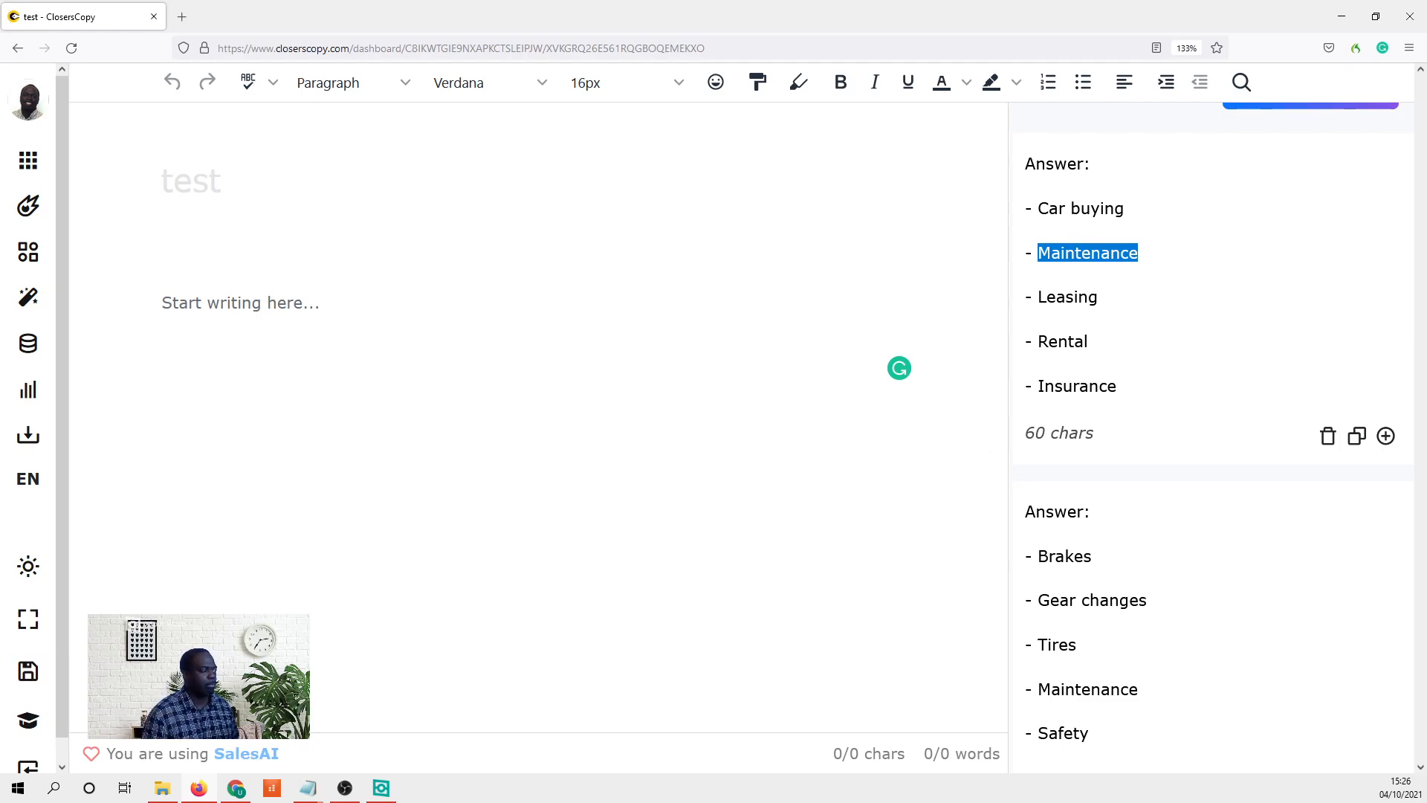
{"action": "key", "text": "alt+Tab"}
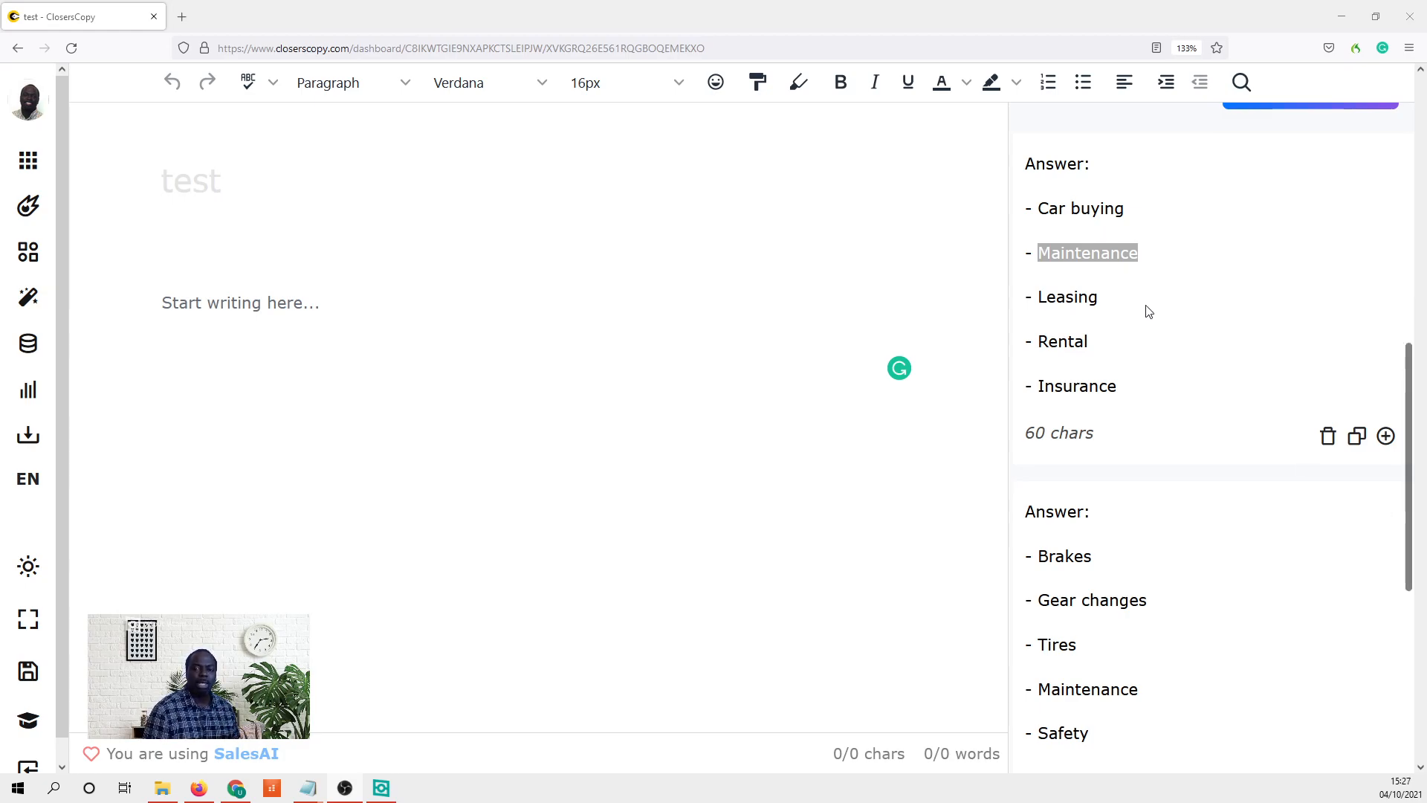
- Copy the topic "Maintenance" from the first generated answer and replace the document title with it
{"action": "left_click_drag", "start_coordinate": [1135, 252], "coordinate": [1037, 255]}
{"action": "key", "text": "ctrl+c"}
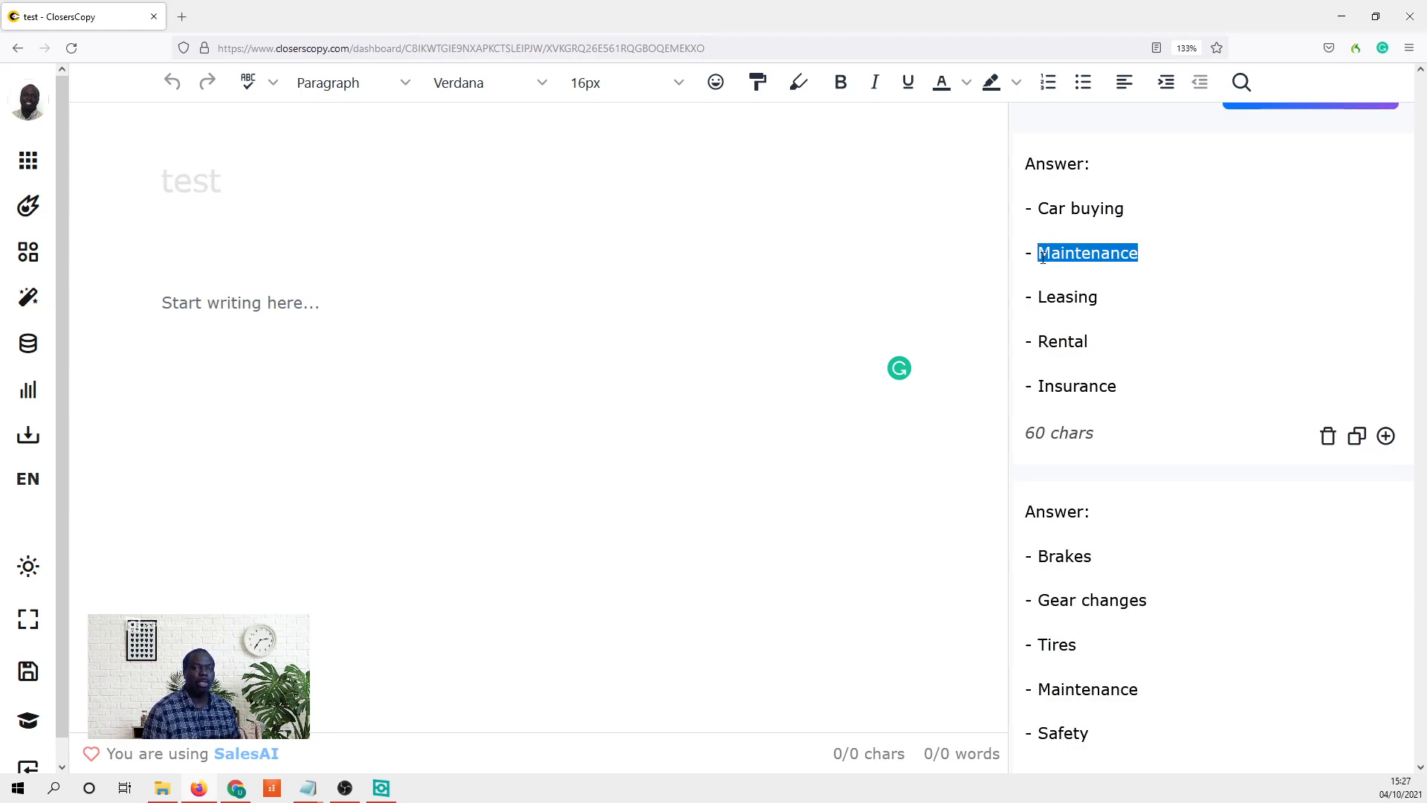
{"action": "left_click", "coordinate": [295, 186]}
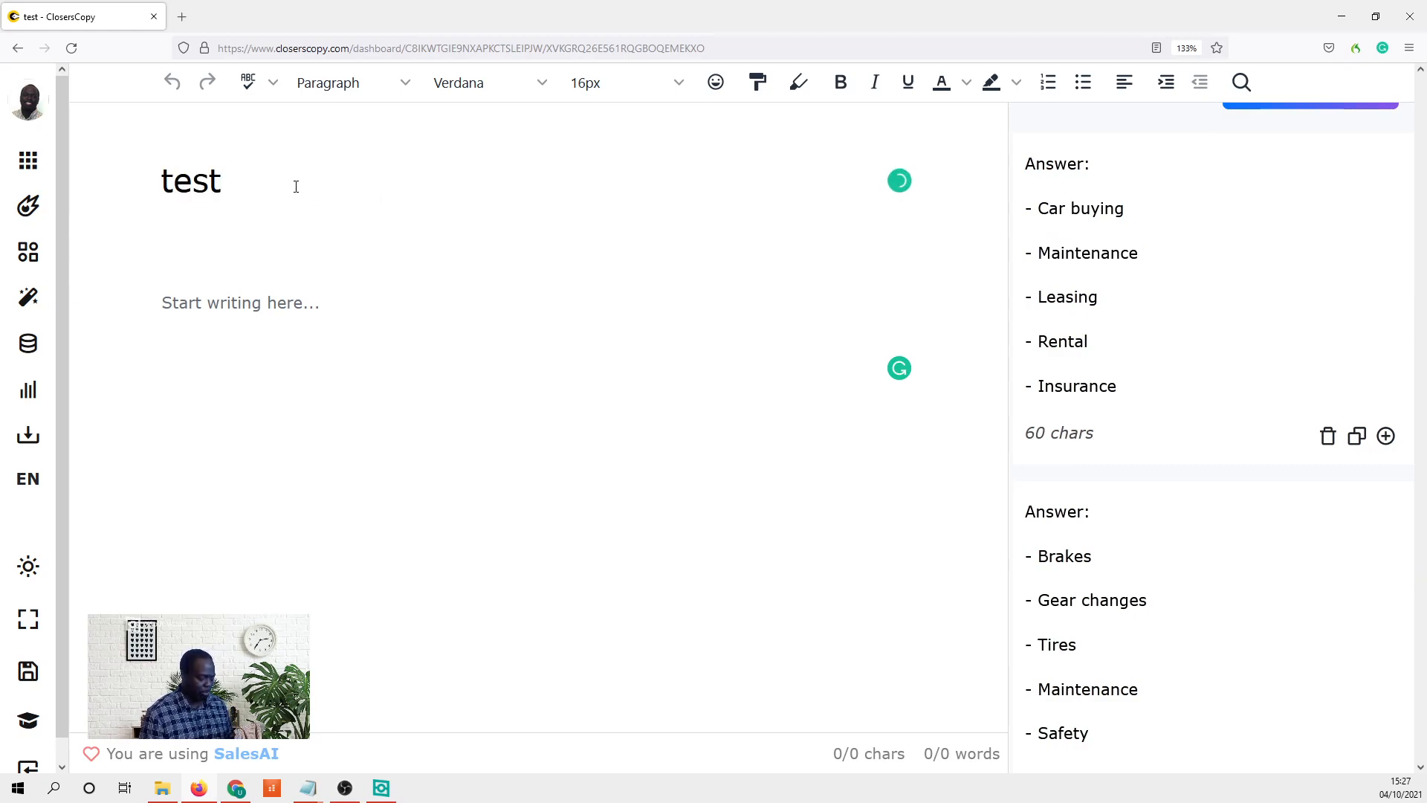
{"action": "key", "text": "ctrl+a"}
{"action": "key", "text": "ctrl+v"}
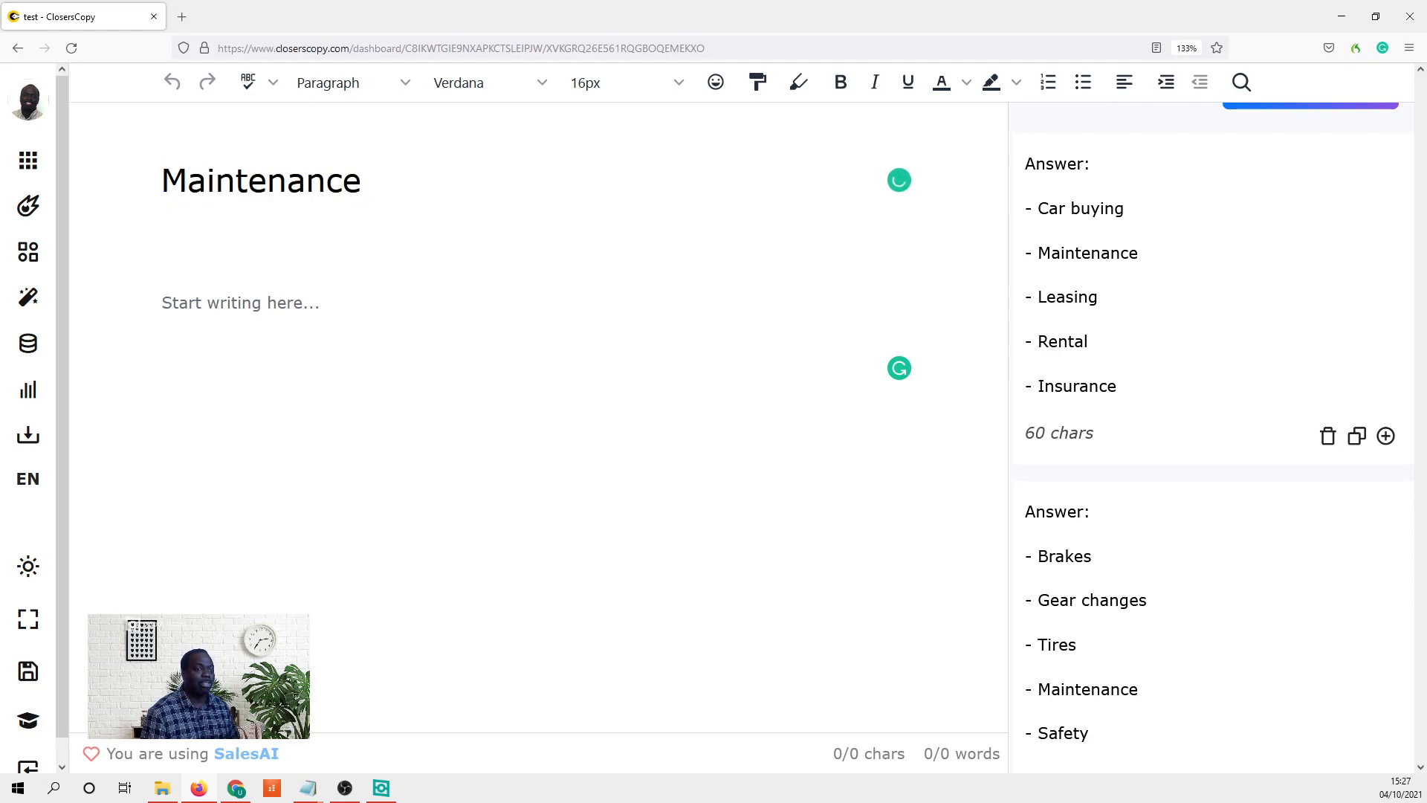
- Add "Car" before the title so it reads "Car Maintenance", and save the new title
{"action": "left_click", "coordinate": [166, 181]}
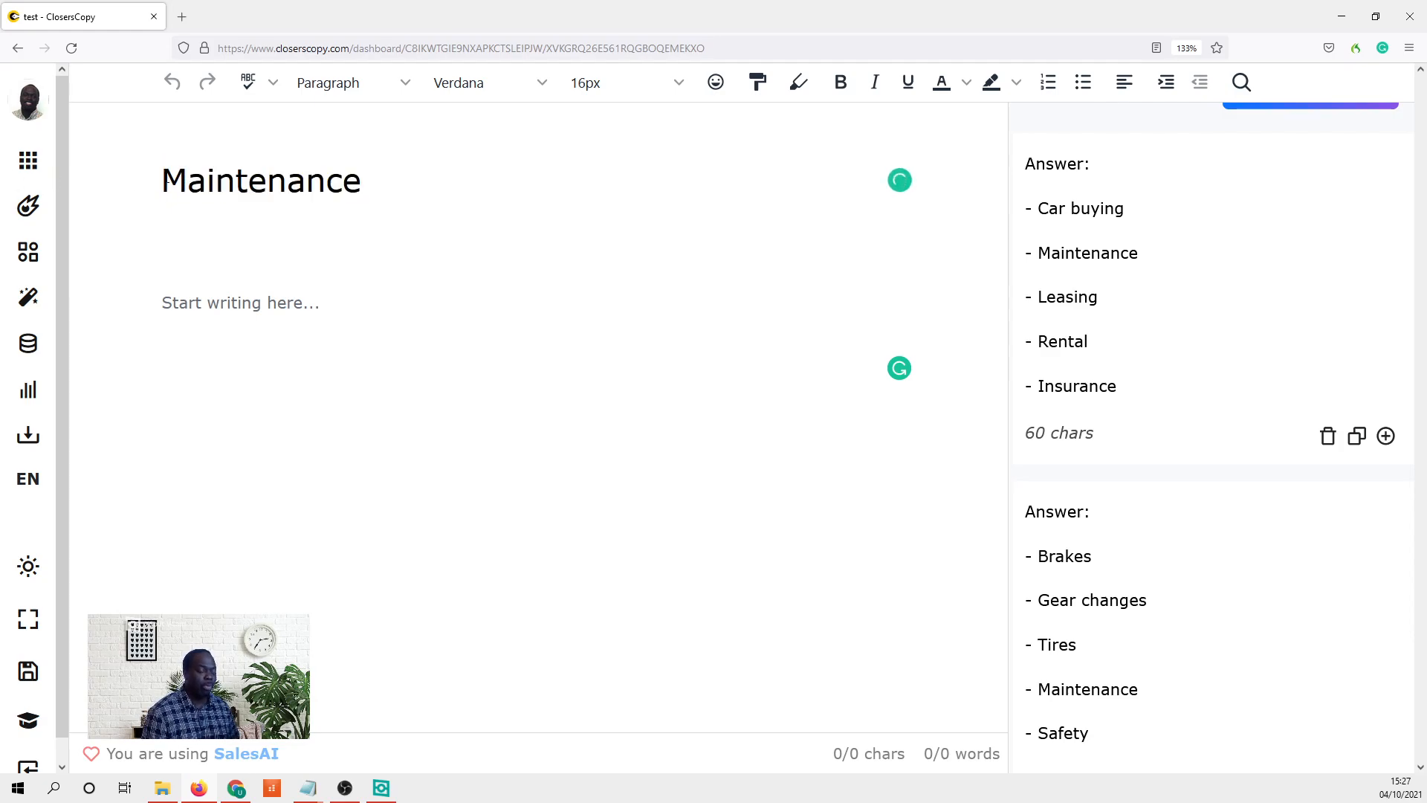
{"action": "type", "text": "Cur"}
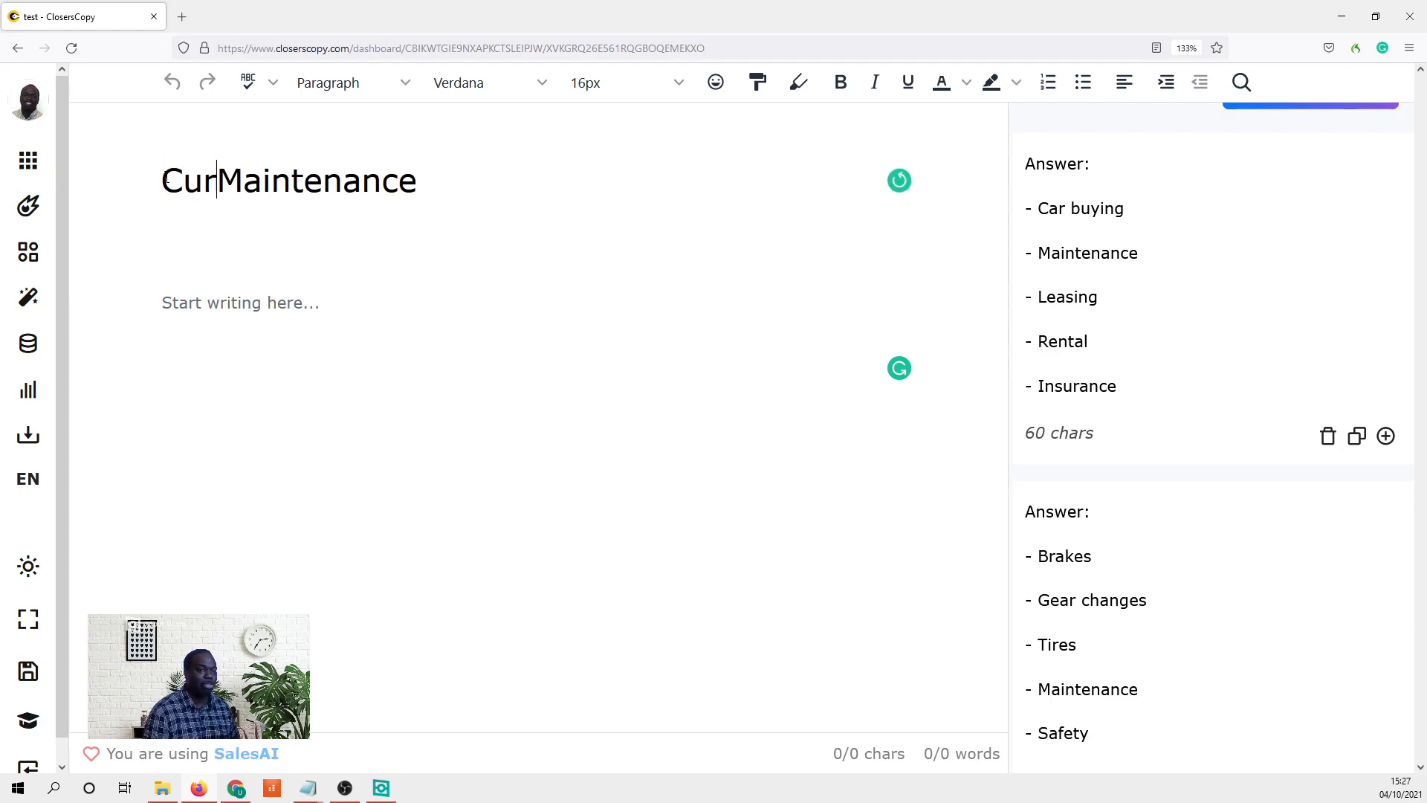
{"action": "key", "text": "BackSpace"}
{"action": "key", "text": "BackSpace"}
{"action": "type", "text": "ar"}
{"action": "left_click_drag", "start_coordinate": [441, 188], "coordinate": [144, 187]}
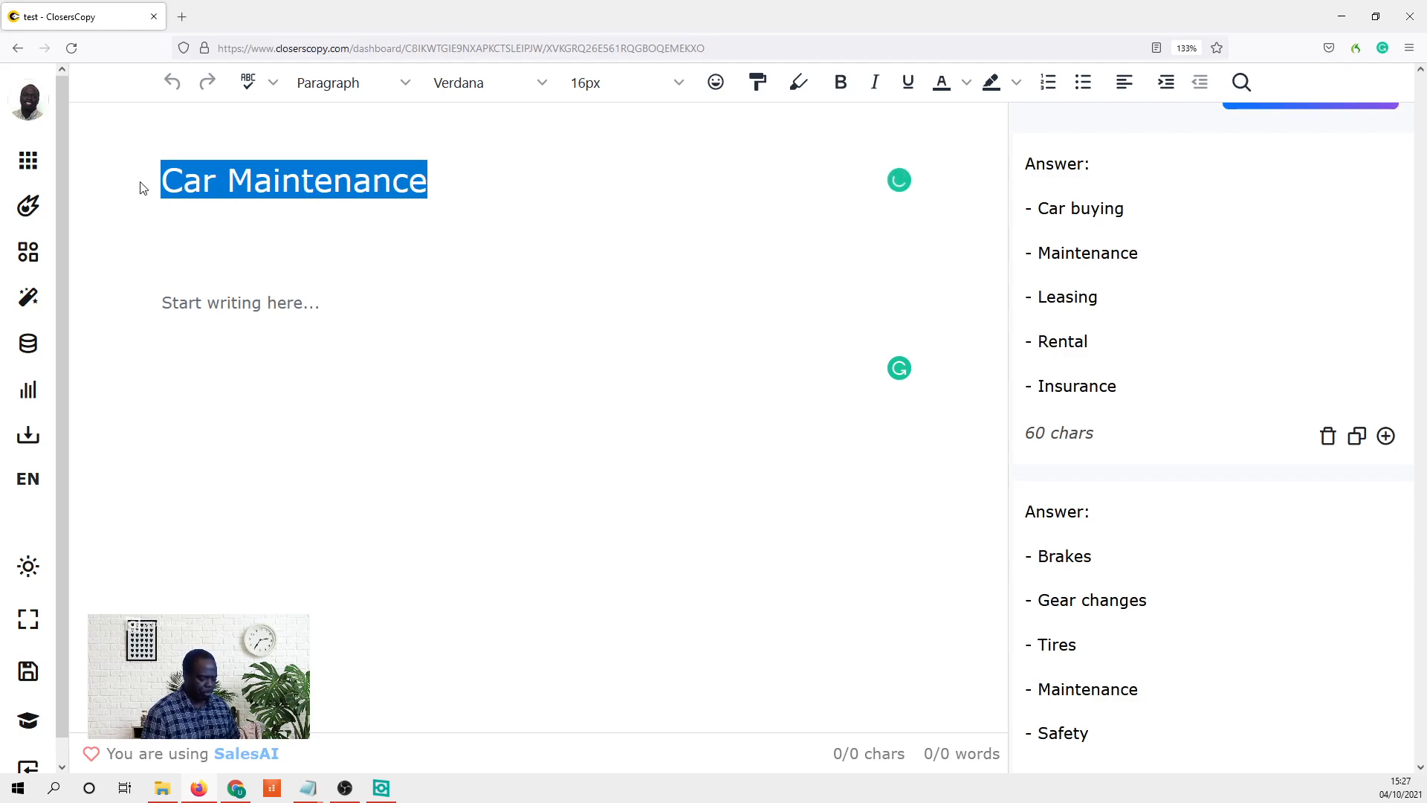
{"action": "left_click", "coordinate": [346, 257]}
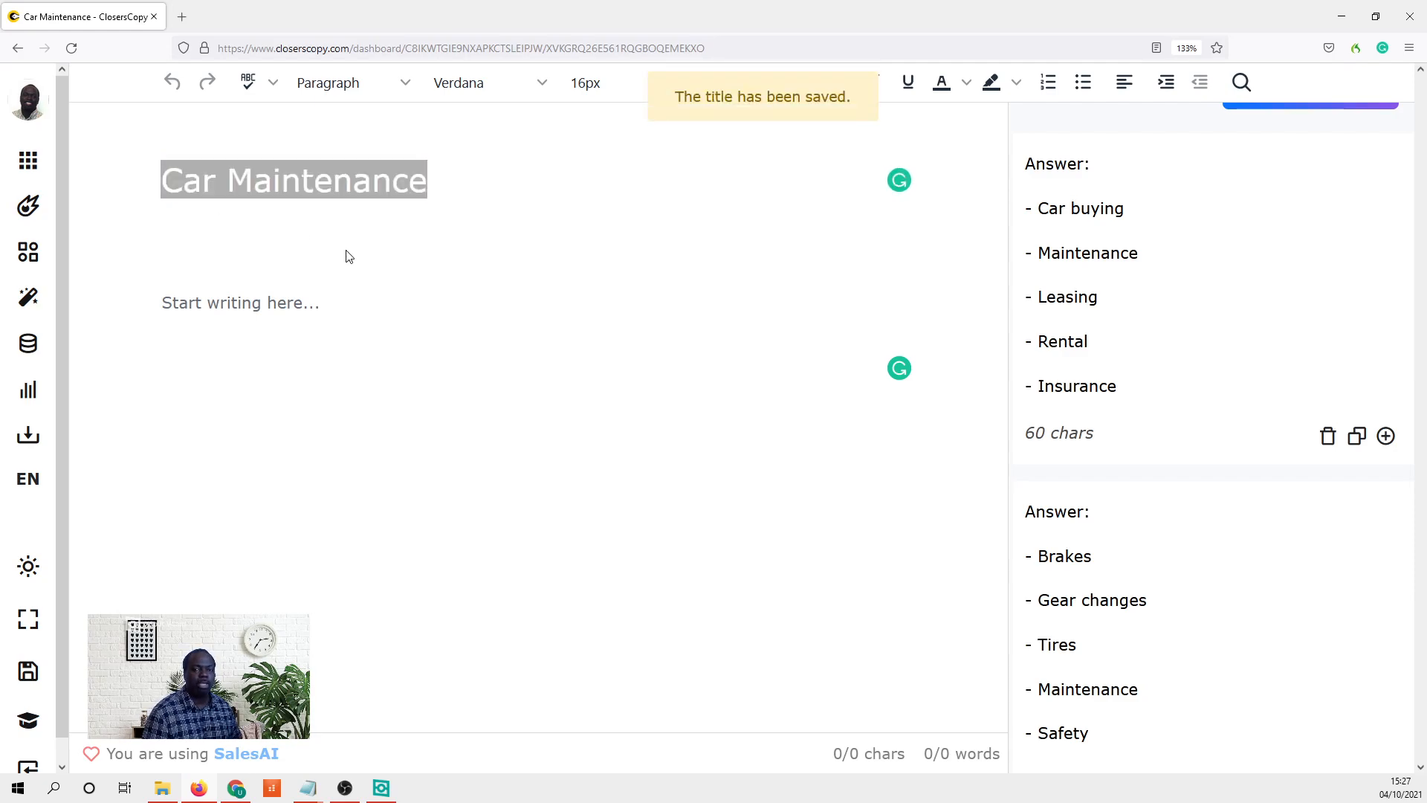
{"action": "left_click", "coordinate": [354, 182]}
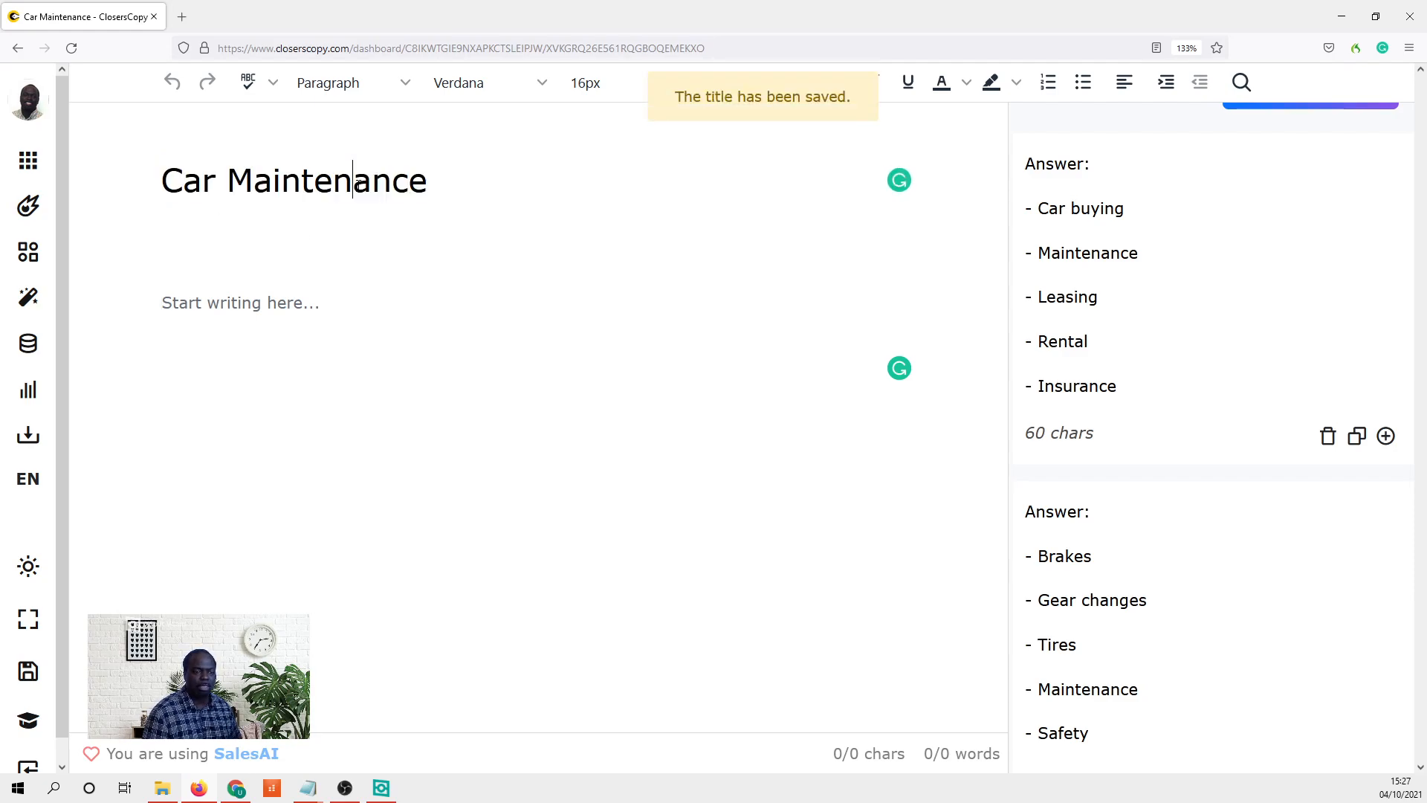
- Copy the title "Car Maintenance", switch to Frase, and create a new content document with it as the target search query
{"action": "left_click_drag", "start_coordinate": [487, 182], "coordinate": [144, 185]}
{"action": "key", "text": "ctrl+c"}
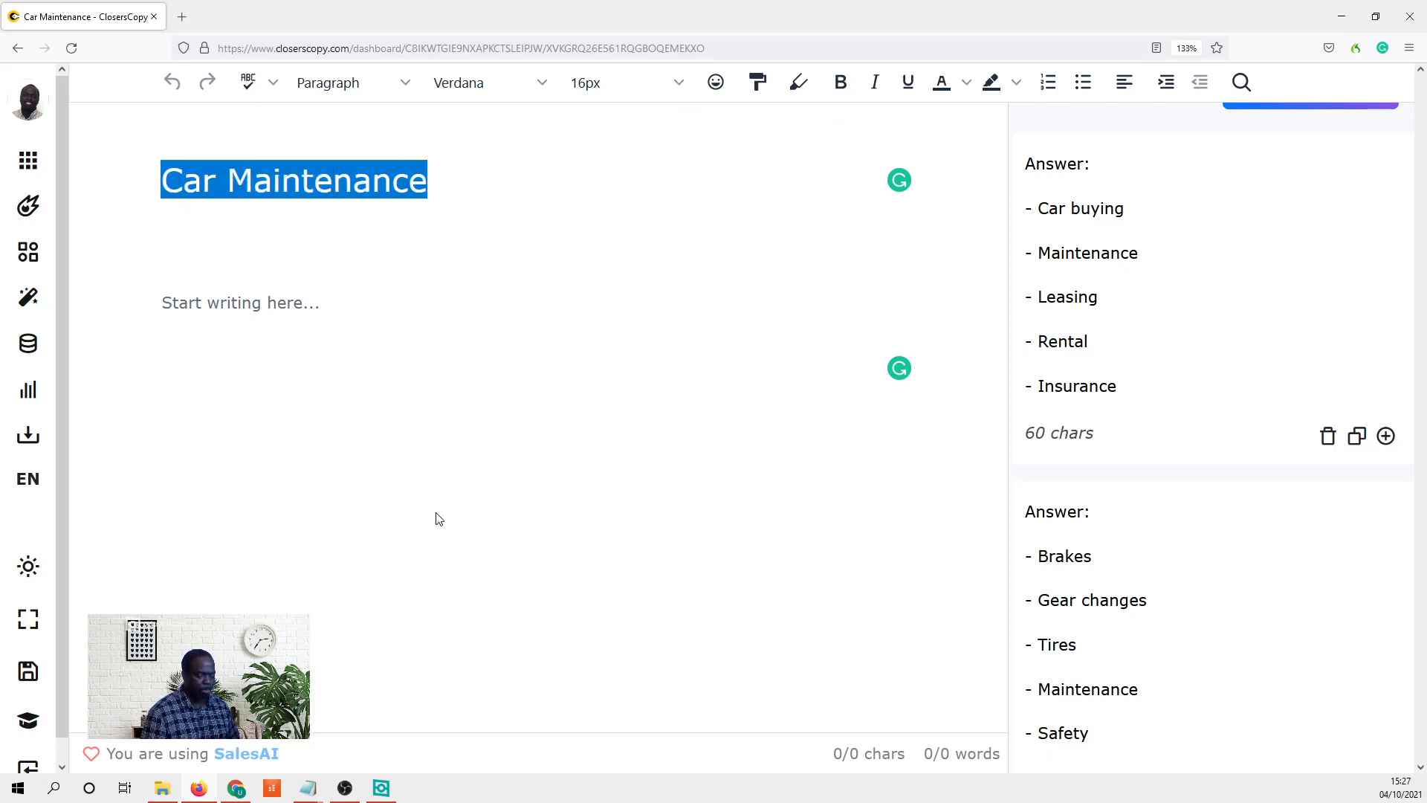
{"action": "left_click", "coordinate": [239, 791]}
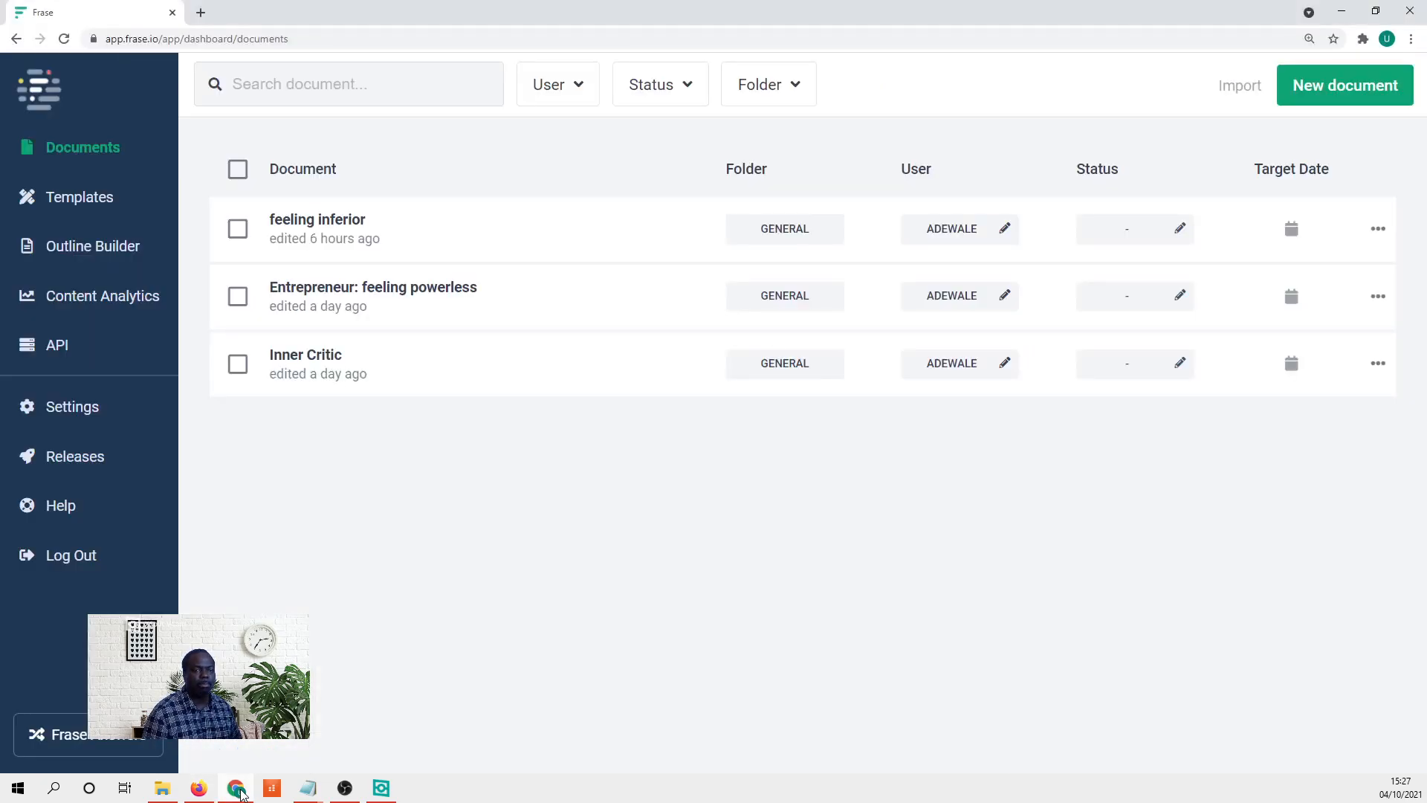
{"action": "left_click", "coordinate": [1326, 100]}
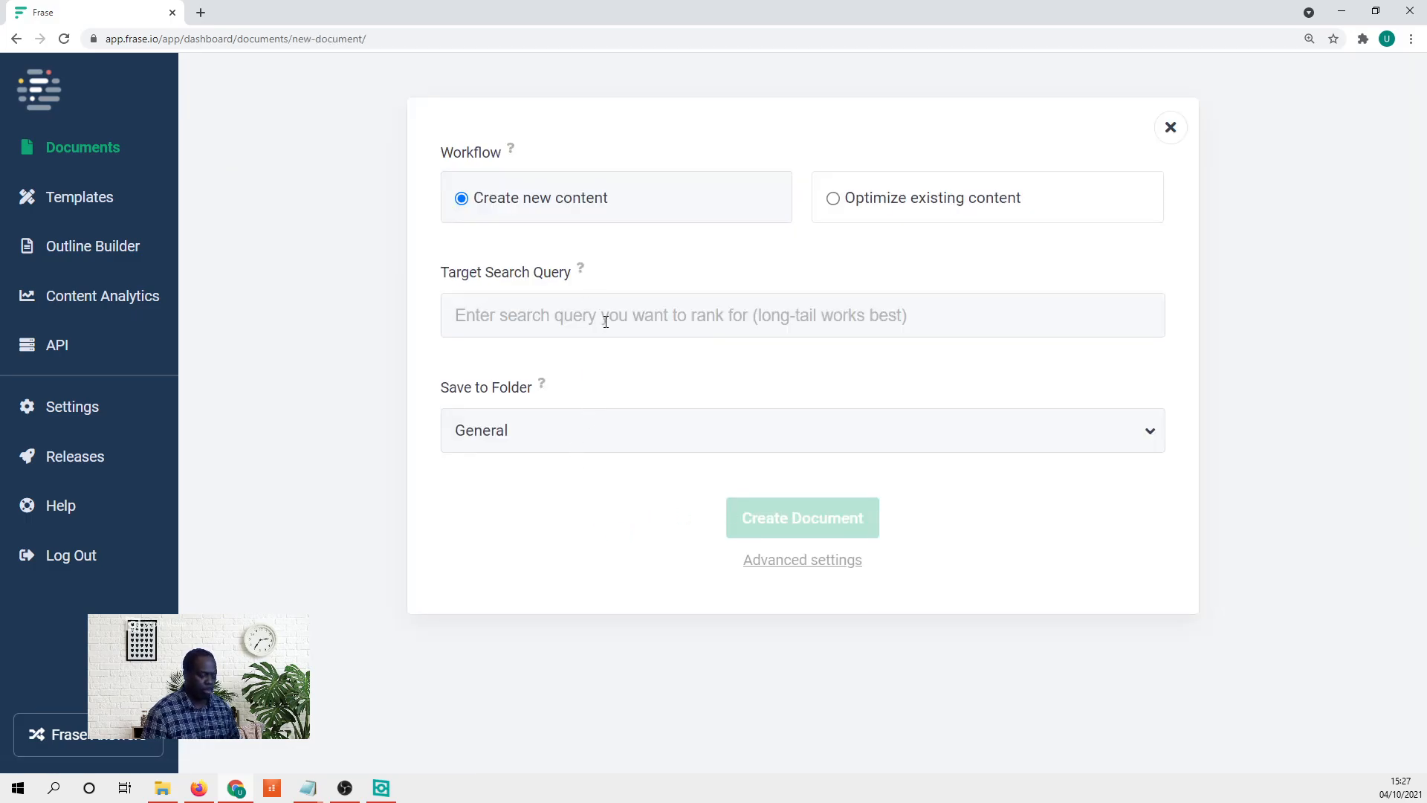
{"action": "key", "text": "ctrl+v"}
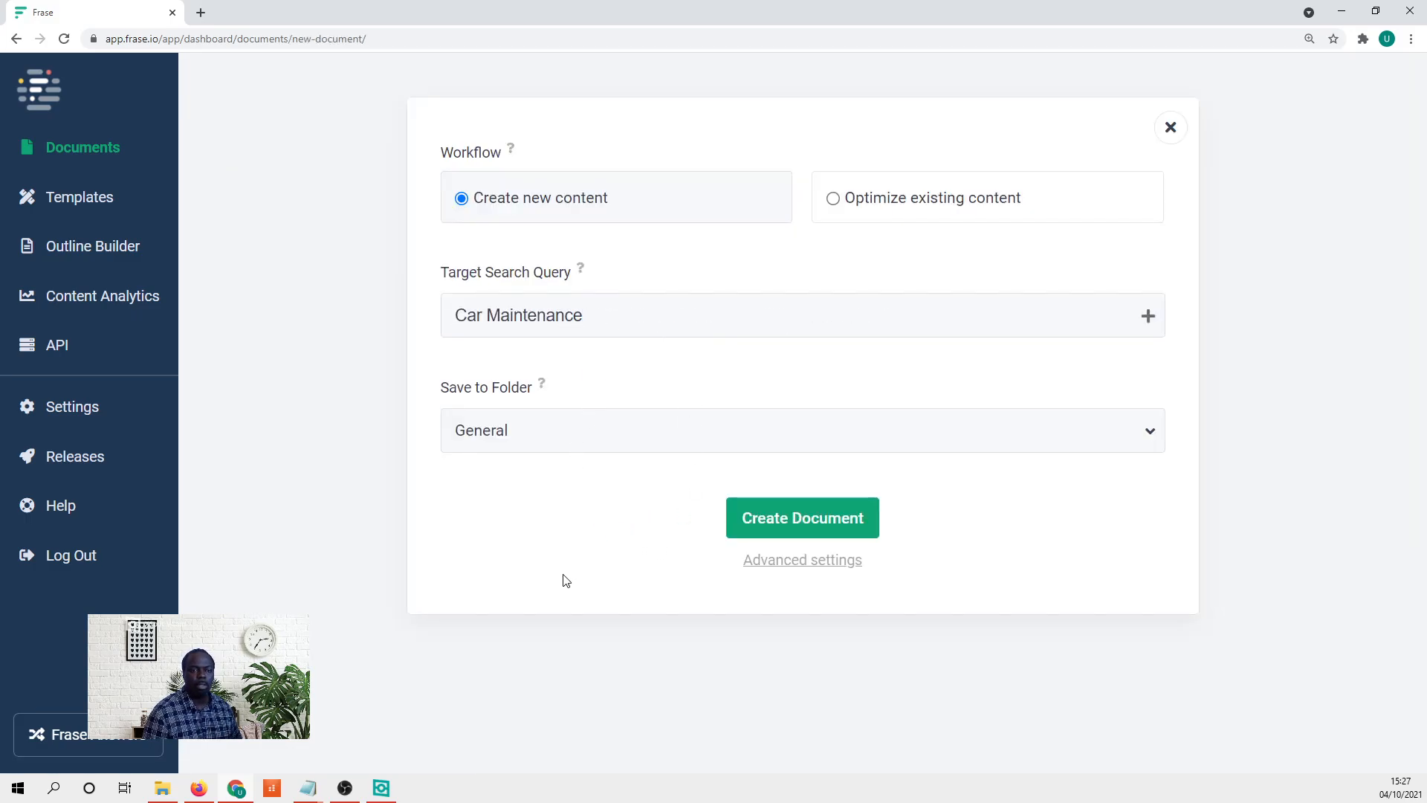
{"action": "left_click", "coordinate": [792, 529]}
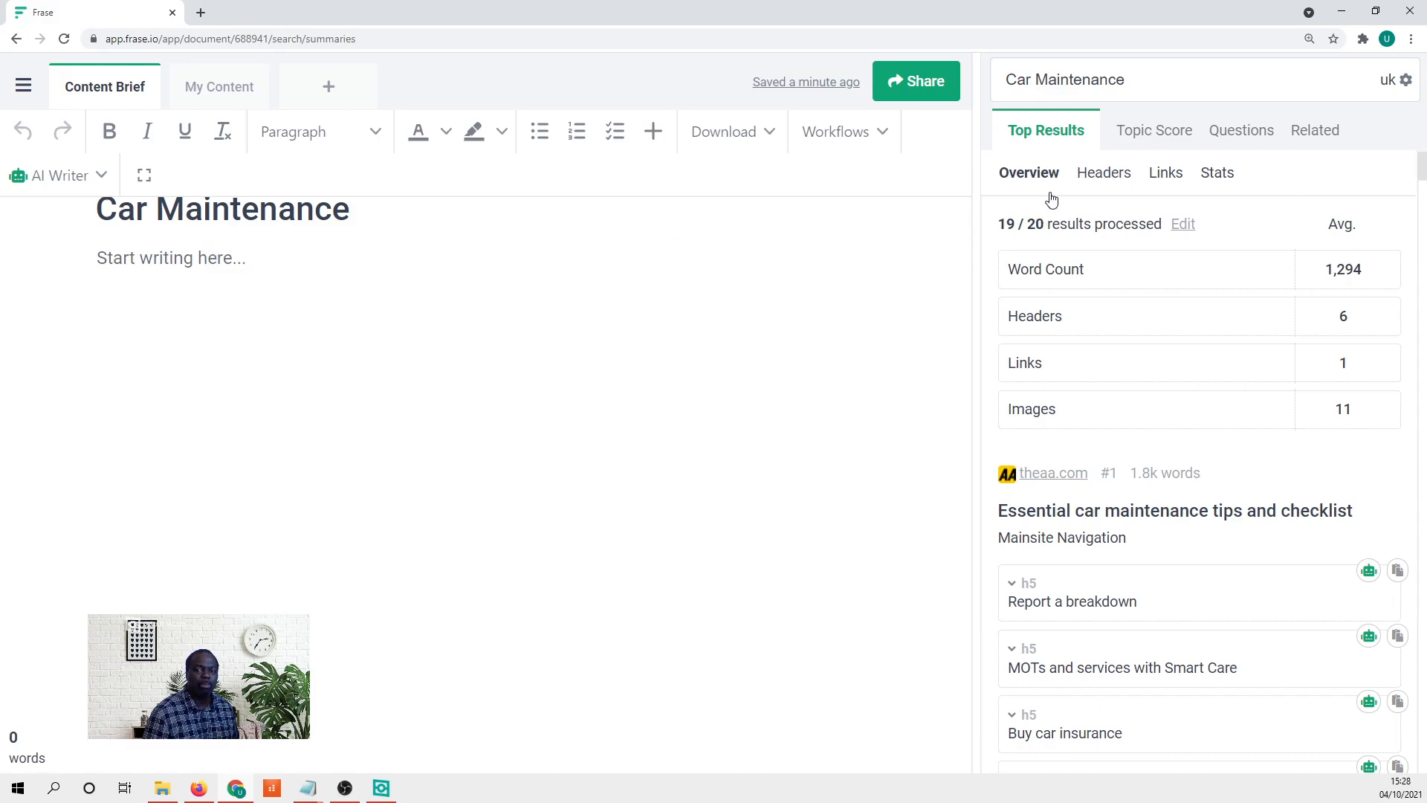
- Open the processed search results for editing and deselect the glasgowclyde.ac.uk "Car Maintenance" course source
{"action": "left_click", "coordinate": [1184, 225]}
{"action": "scroll", "coordinate": [1170, 280], "scroll_direction": "down", "scroll_amount": 1}
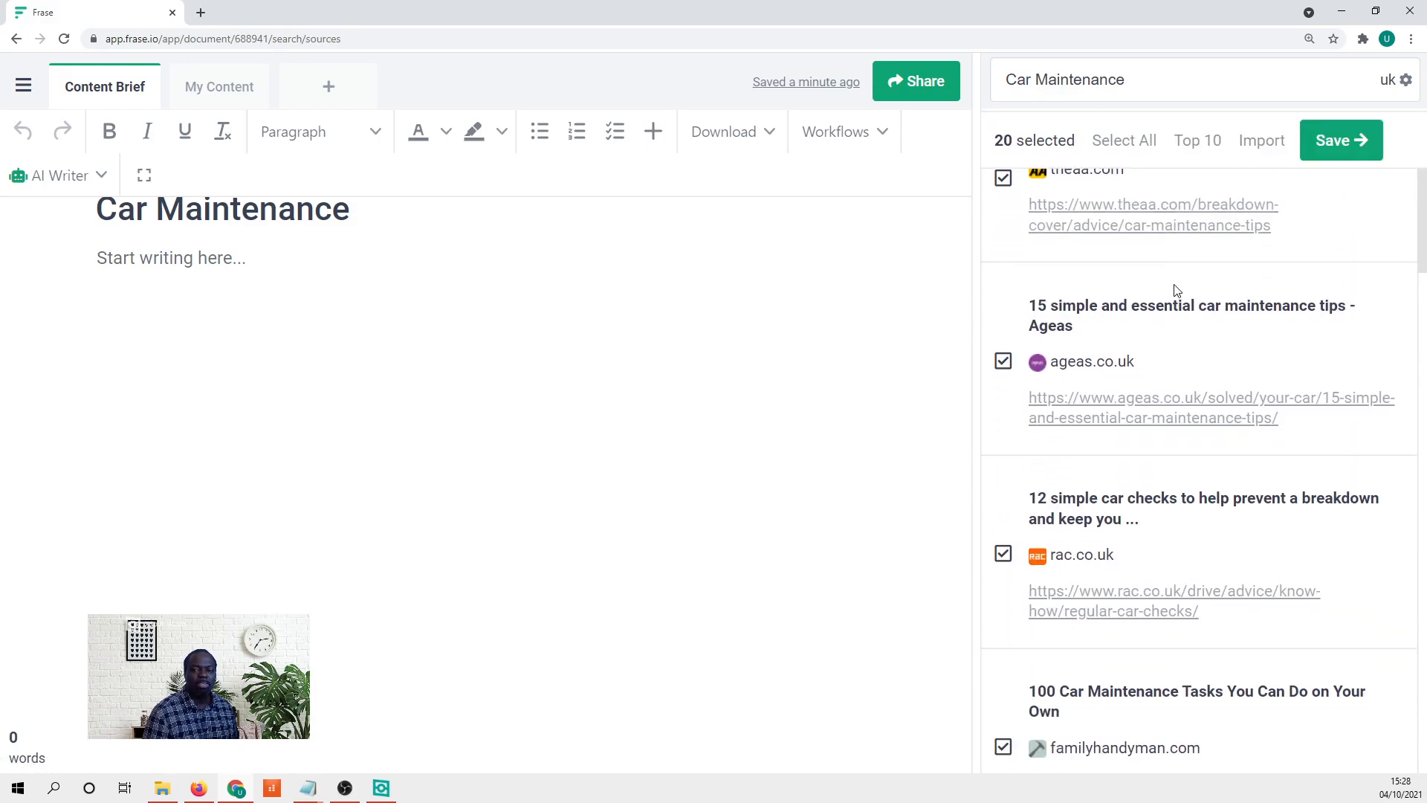
{"action": "scroll", "coordinate": [1174, 293], "scroll_direction": "down", "scroll_amount": 2}
{"action": "scroll", "coordinate": [1173, 293], "scroll_direction": "up", "scroll_amount": 3}
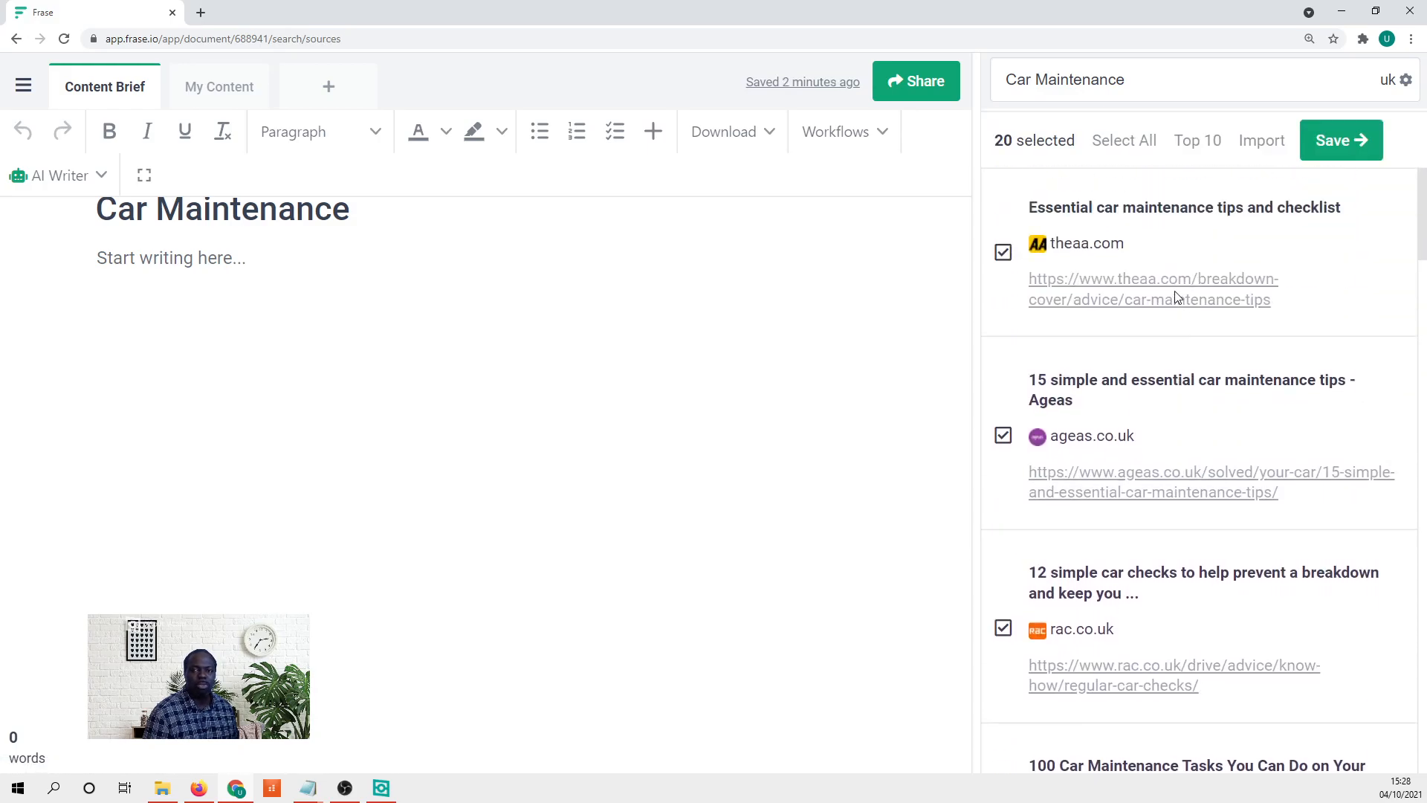
{"action": "scroll", "coordinate": [1256, 249], "scroll_direction": "down", "scroll_amount": 1}
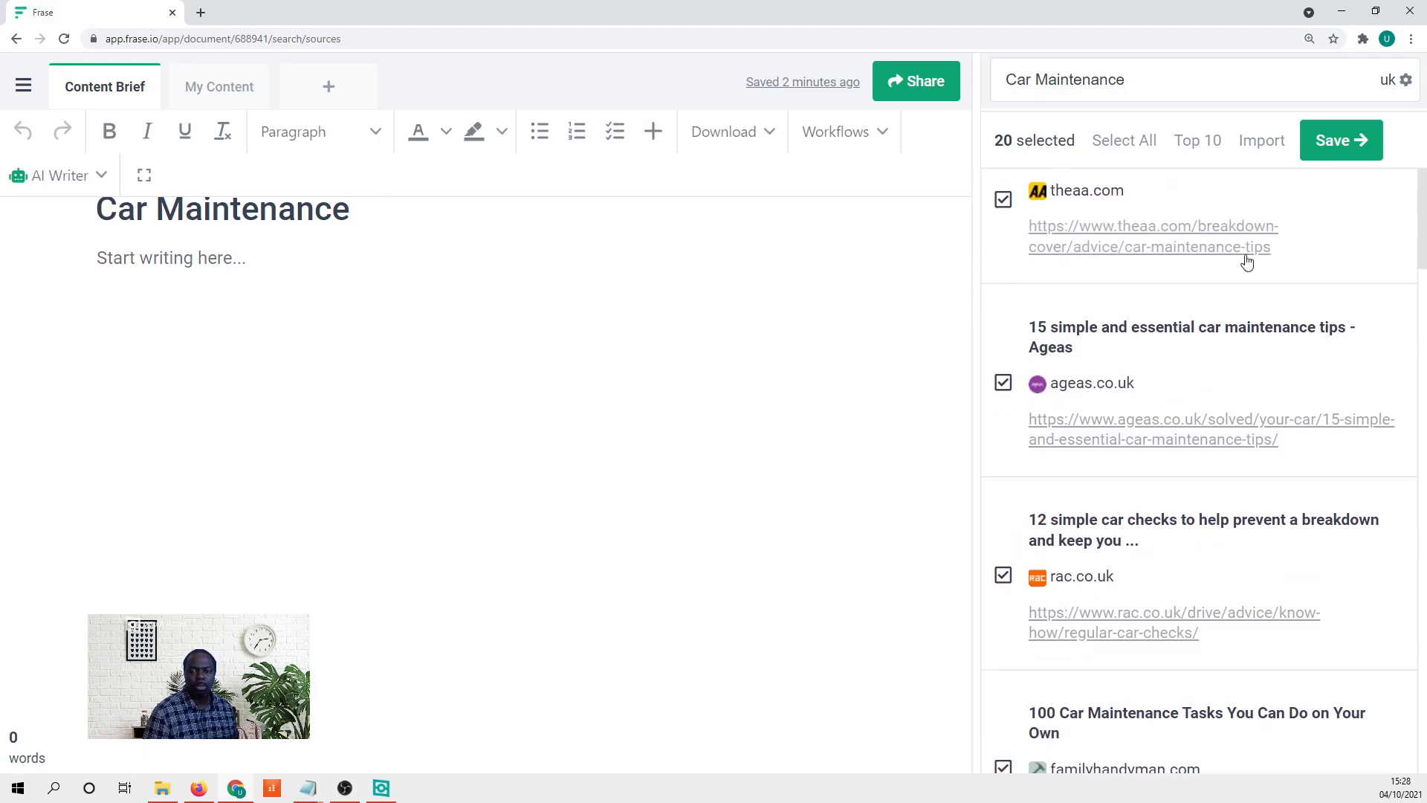
{"action": "scroll", "coordinate": [1242, 324], "scroll_direction": "down", "scroll_amount": 4}
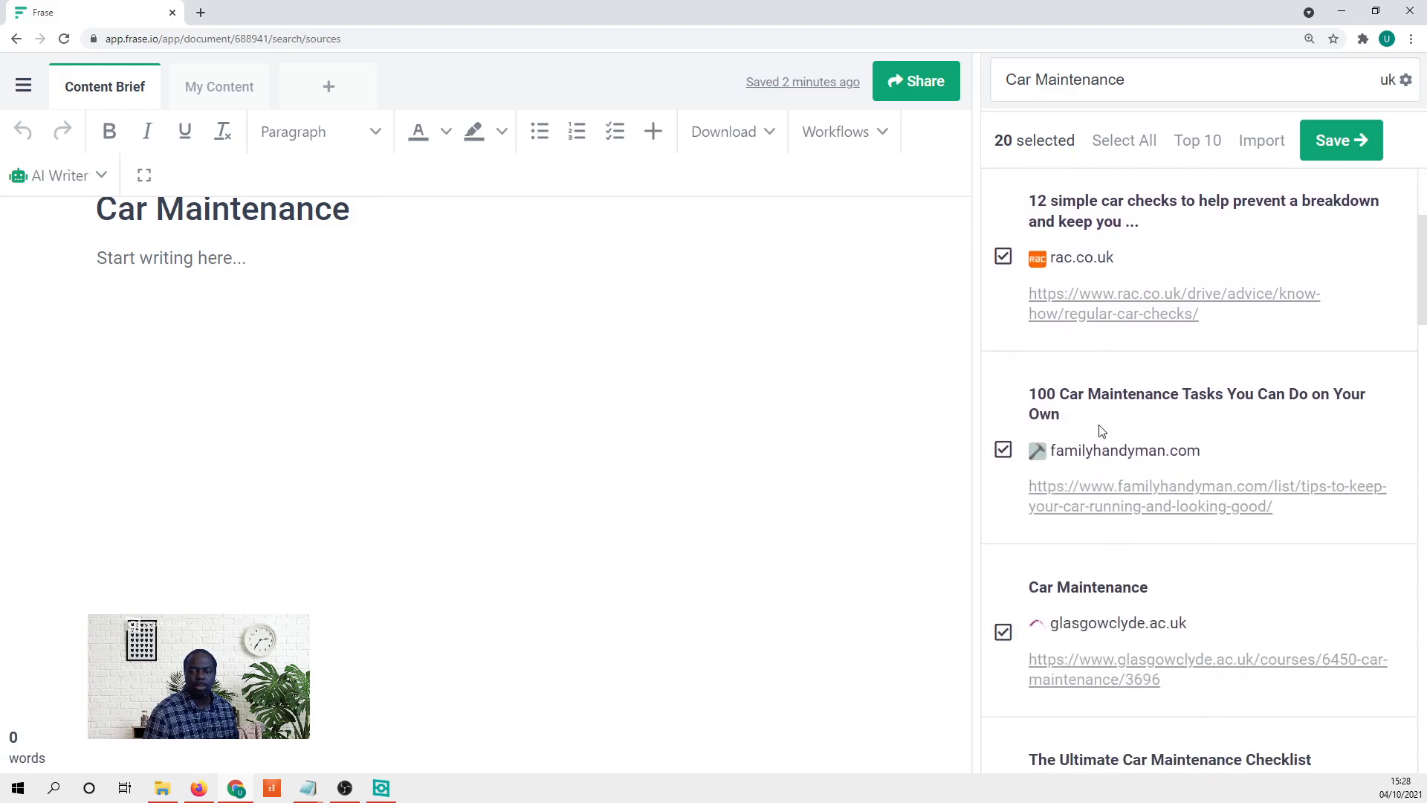
{"action": "scroll", "coordinate": [1241, 411], "scroll_direction": "down", "scroll_amount": 2}
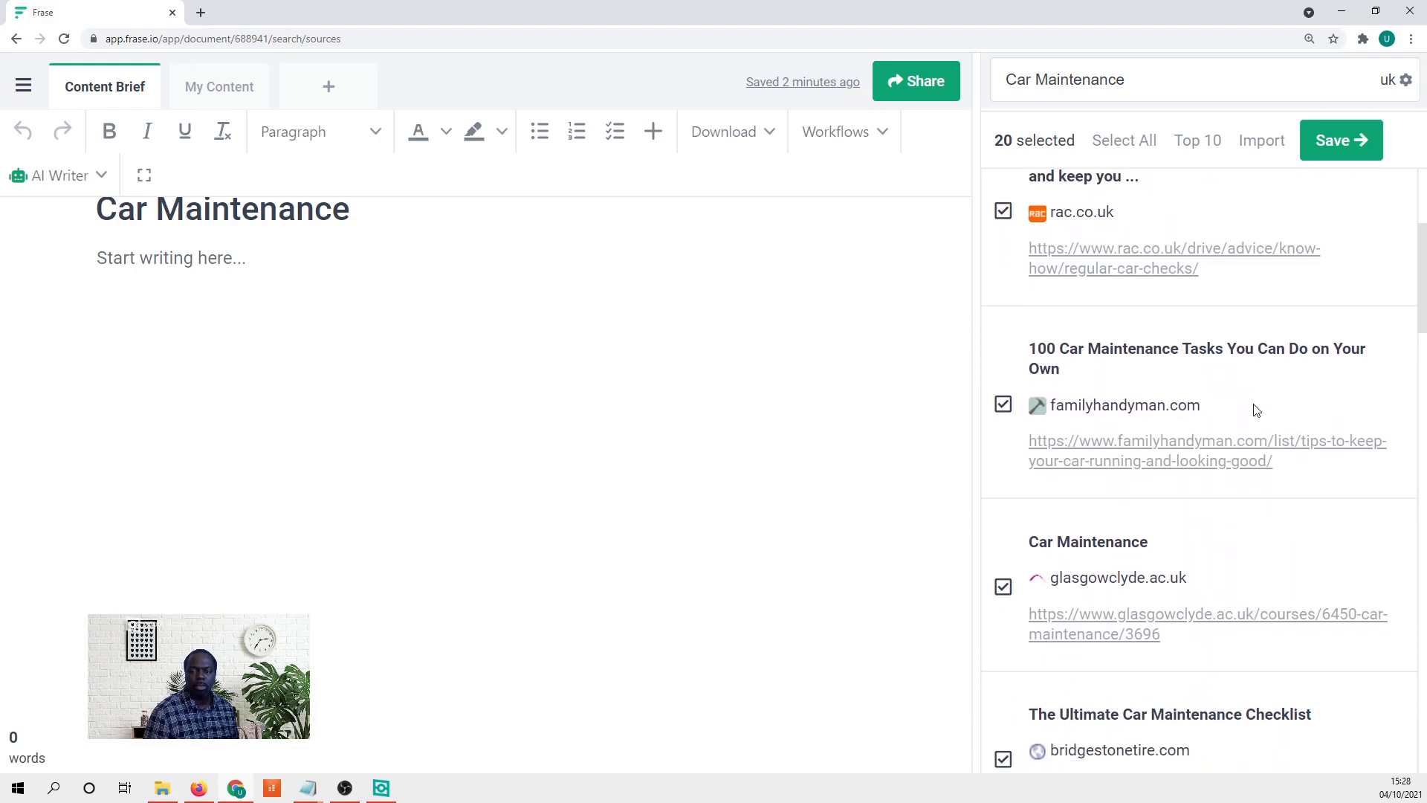
{"action": "left_click", "coordinate": [1003, 484]}
- Deselect the halfords.com "Motoring" and car-maintenance.org "Car Maintenance Sunderland" sources
{"action": "scroll", "coordinate": [1101, 513], "scroll_direction": "down", "scroll_amount": 2}
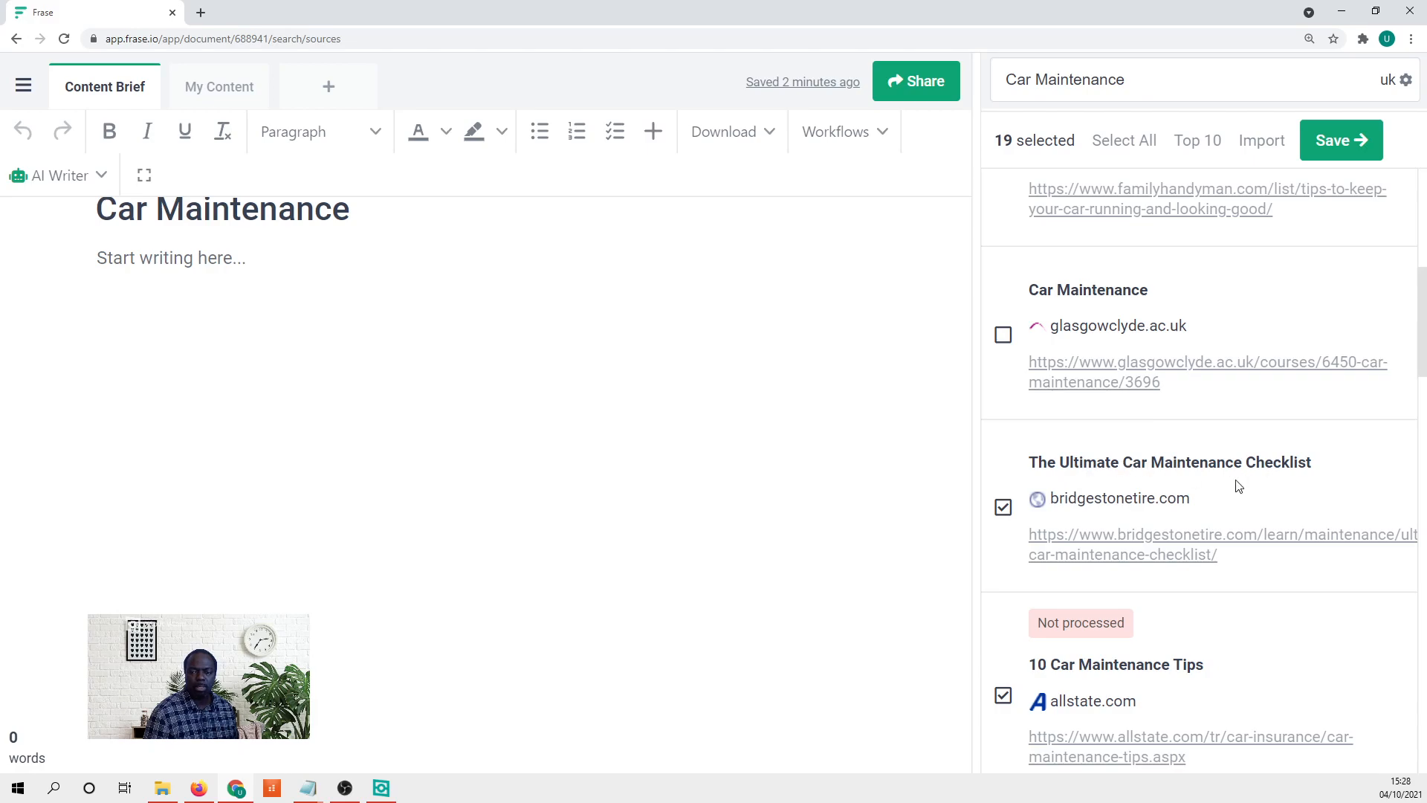
{"action": "scroll", "coordinate": [1241, 484], "scroll_direction": "down", "scroll_amount": 2}
{"action": "scroll", "coordinate": [1119, 539], "scroll_direction": "down", "scroll_amount": 2}
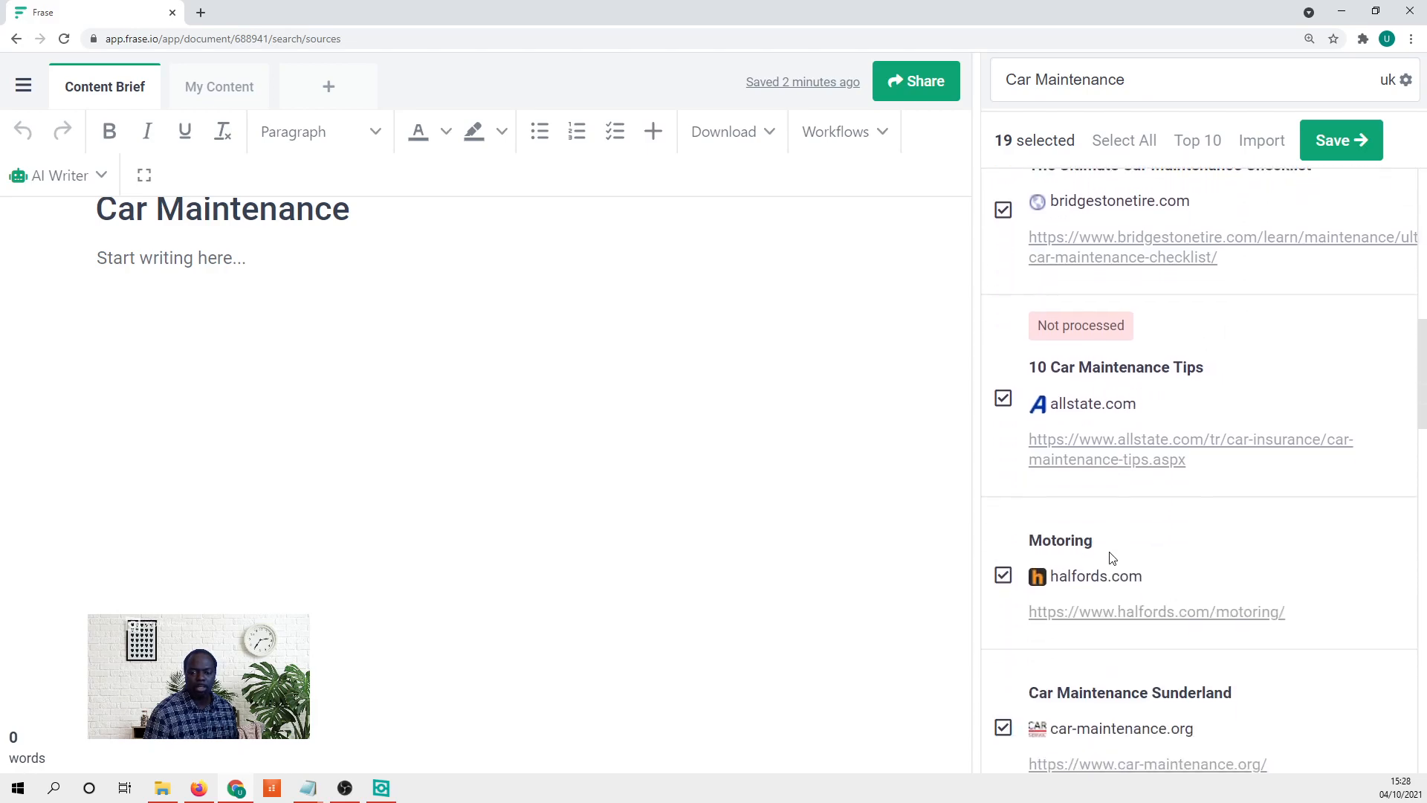
{"action": "left_click", "coordinate": [1004, 576]}
{"action": "scroll", "coordinate": [1172, 624], "scroll_direction": "down", "scroll_amount": 2}
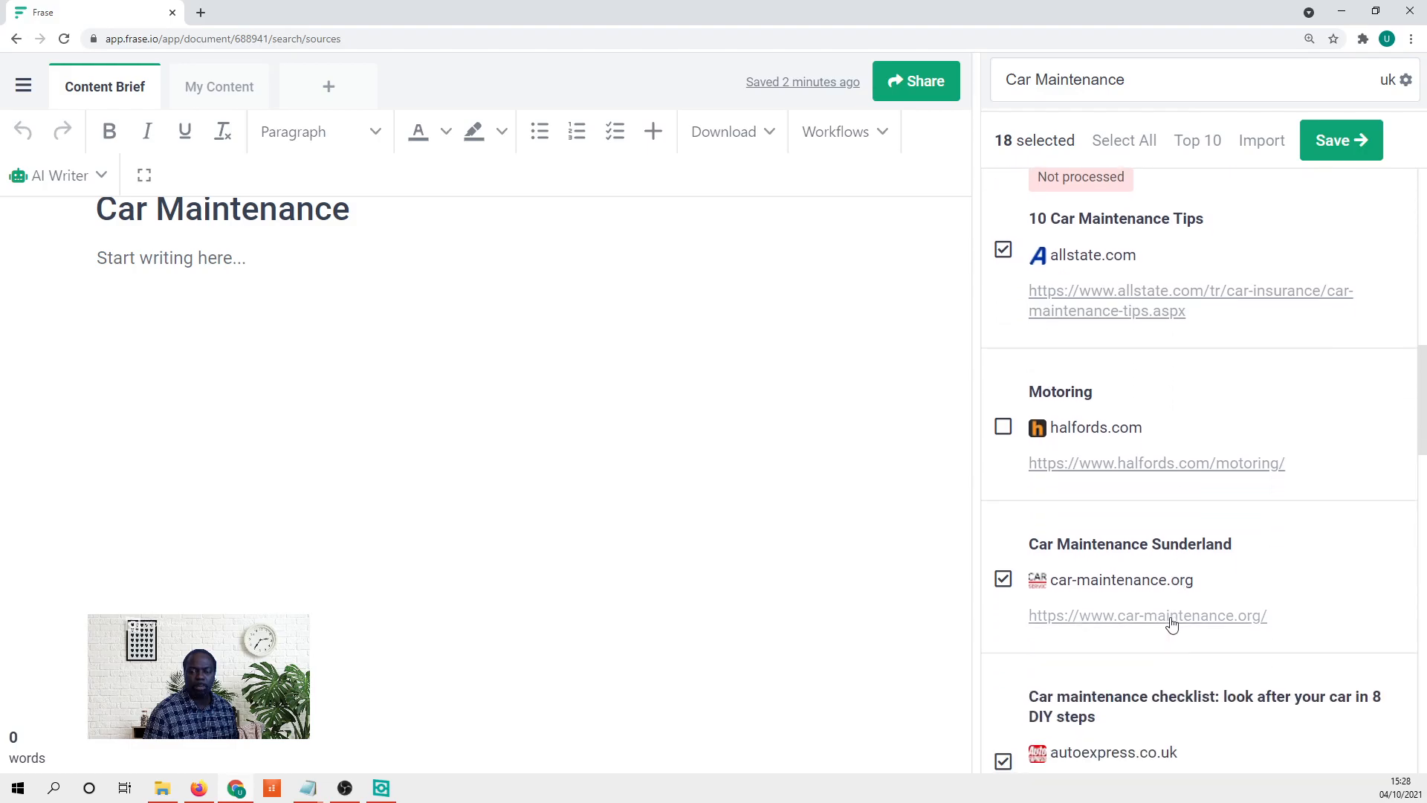
{"action": "left_click", "coordinate": [1003, 579]}
- Deselect the Wikipedia "Service (motor vehicle)" and gov.uk "Annex 6. Vehicle maintenance, safety and security" sources
{"action": "scroll", "coordinate": [1011, 572], "scroll_direction": "down", "scroll_amount": 3}
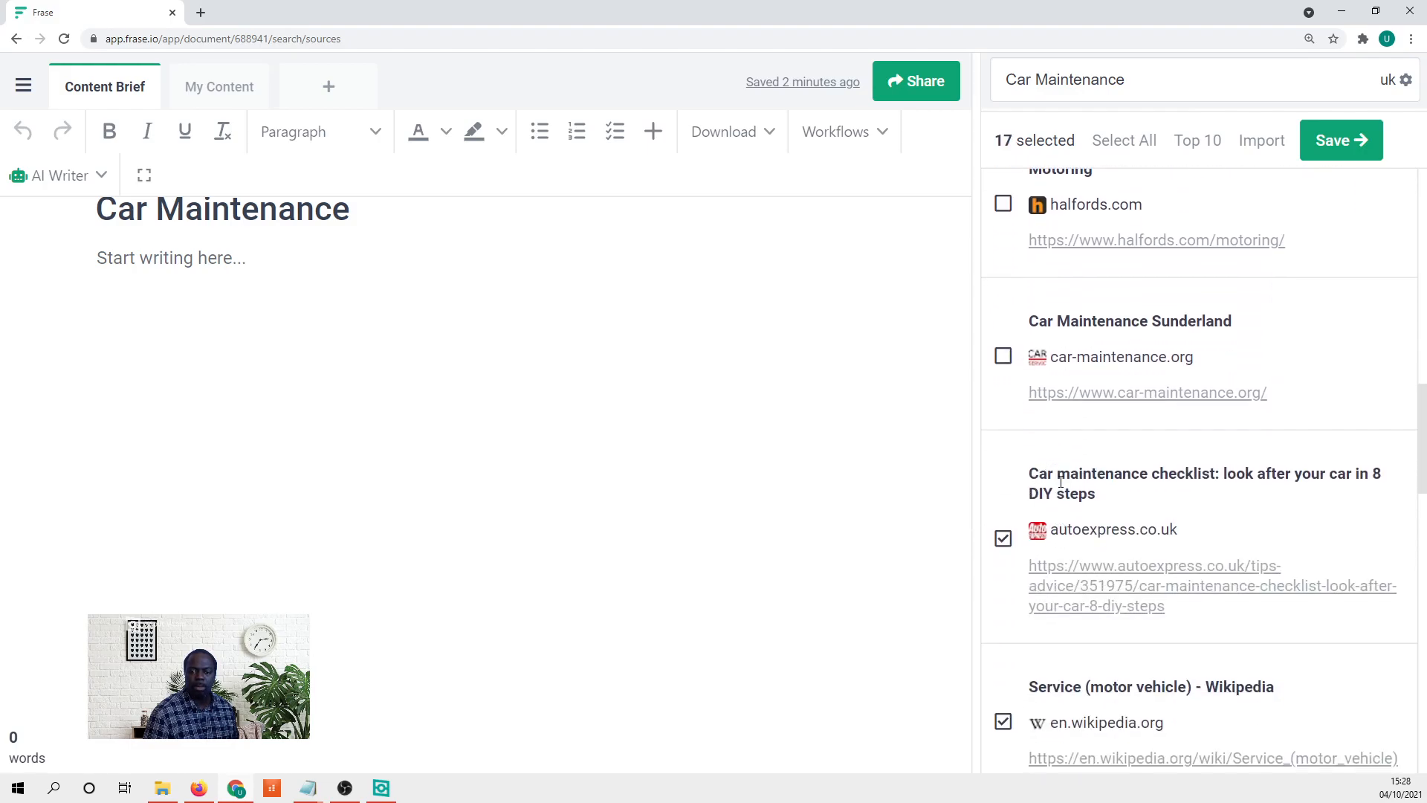
{"action": "scroll", "coordinate": [1219, 510], "scroll_direction": "down", "scroll_amount": 3}
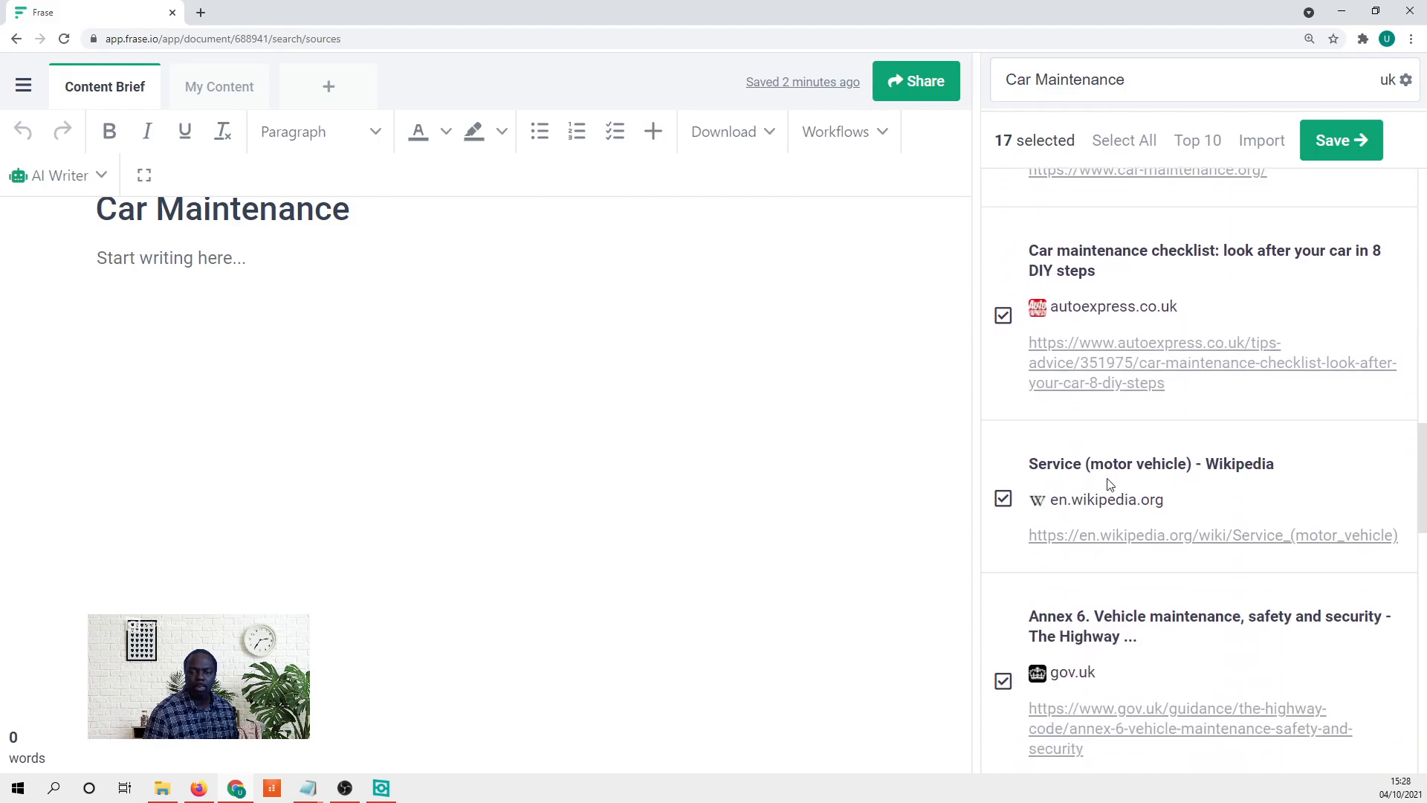
{"action": "left_click", "coordinate": [1004, 498]}
{"action": "scroll", "coordinate": [1093, 556], "scroll_direction": "down", "scroll_amount": 1}
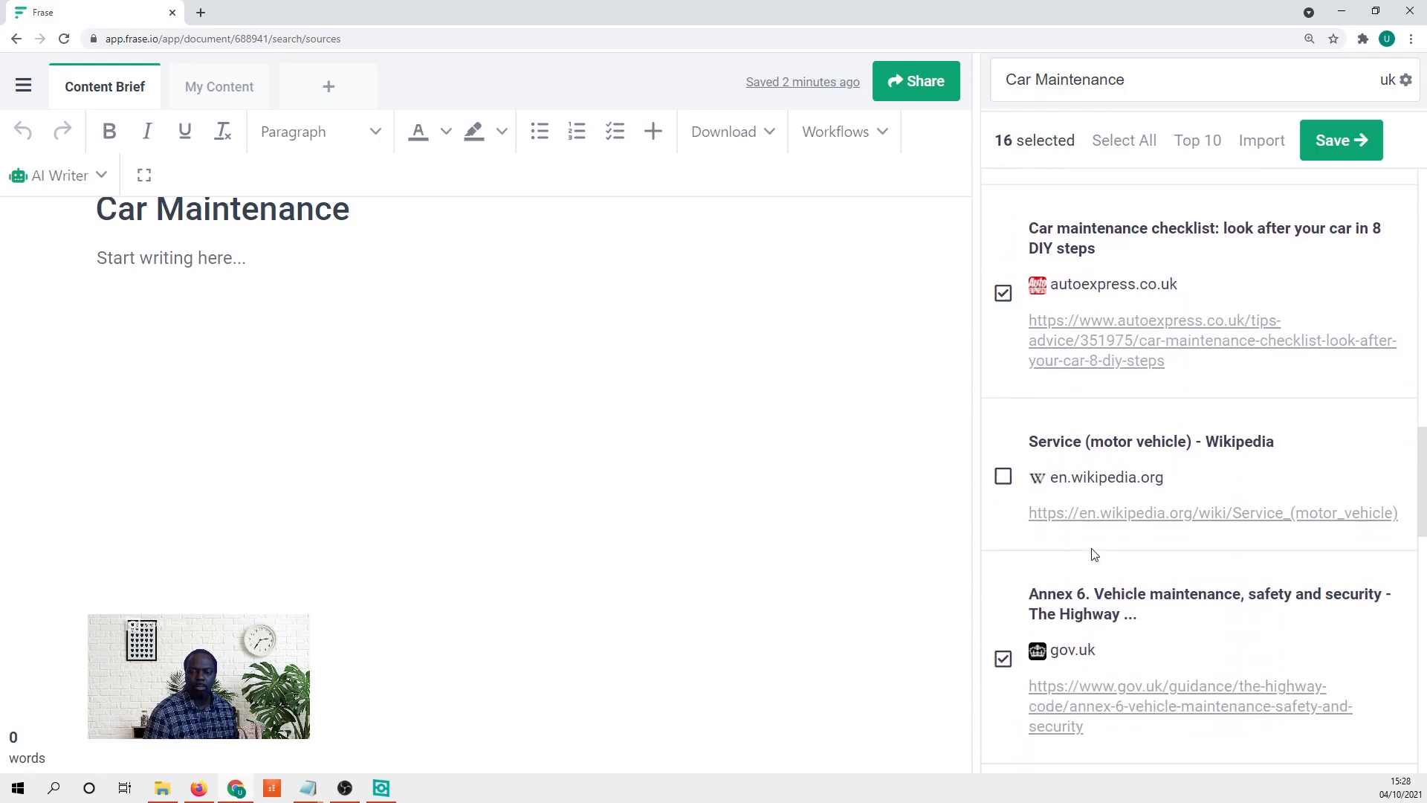
{"action": "scroll", "coordinate": [1093, 555], "scroll_direction": "down", "scroll_amount": 2}
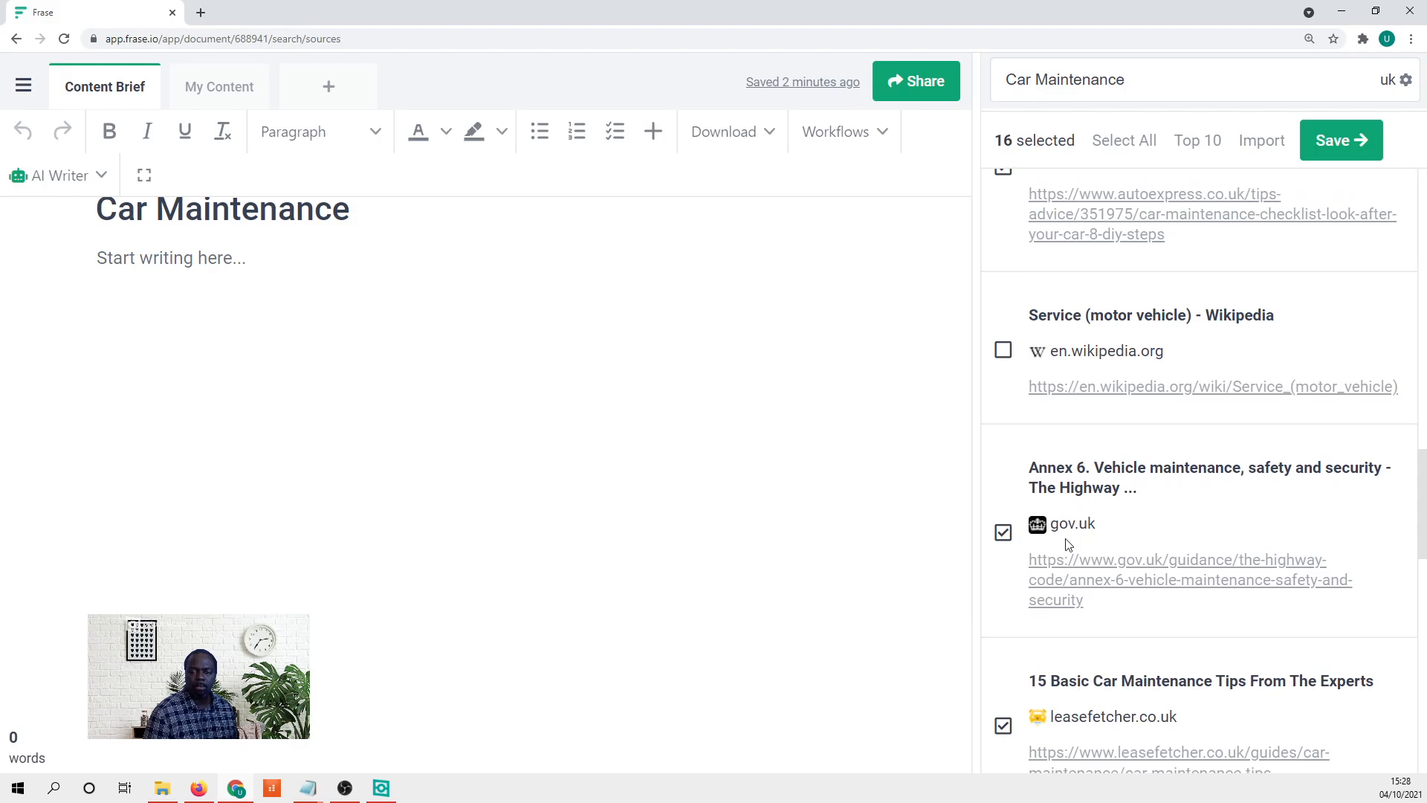
{"action": "left_click", "coordinate": [1004, 533]}
- Deselect the tesla.com "Car Maintenance" source and save the edited source selection
{"action": "scroll", "coordinate": [1051, 640], "scroll_direction": "down", "scroll_amount": 1}
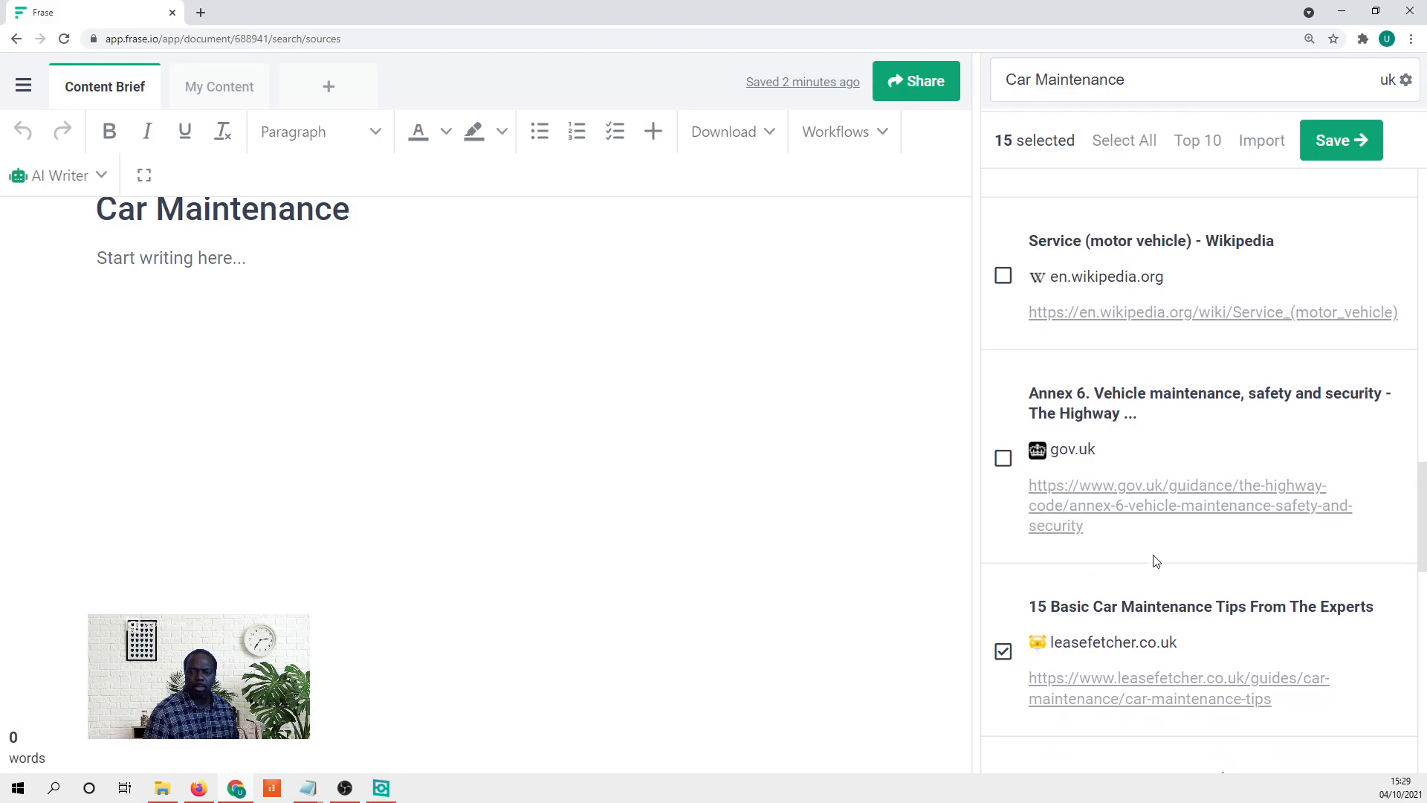
{"action": "scroll", "coordinate": [1156, 557], "scroll_direction": "down", "scroll_amount": 2}
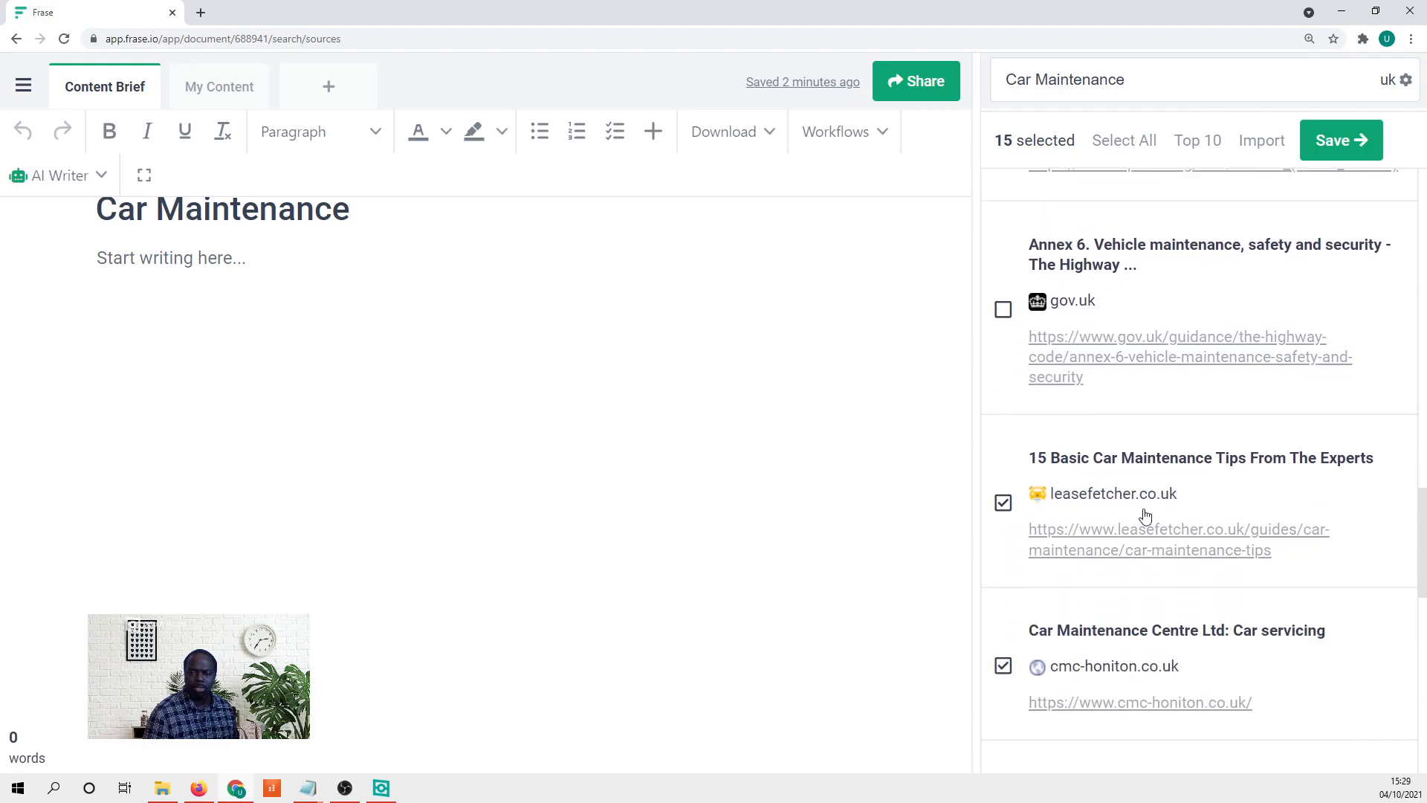
{"action": "scroll", "coordinate": [1081, 595], "scroll_direction": "down", "scroll_amount": 4}
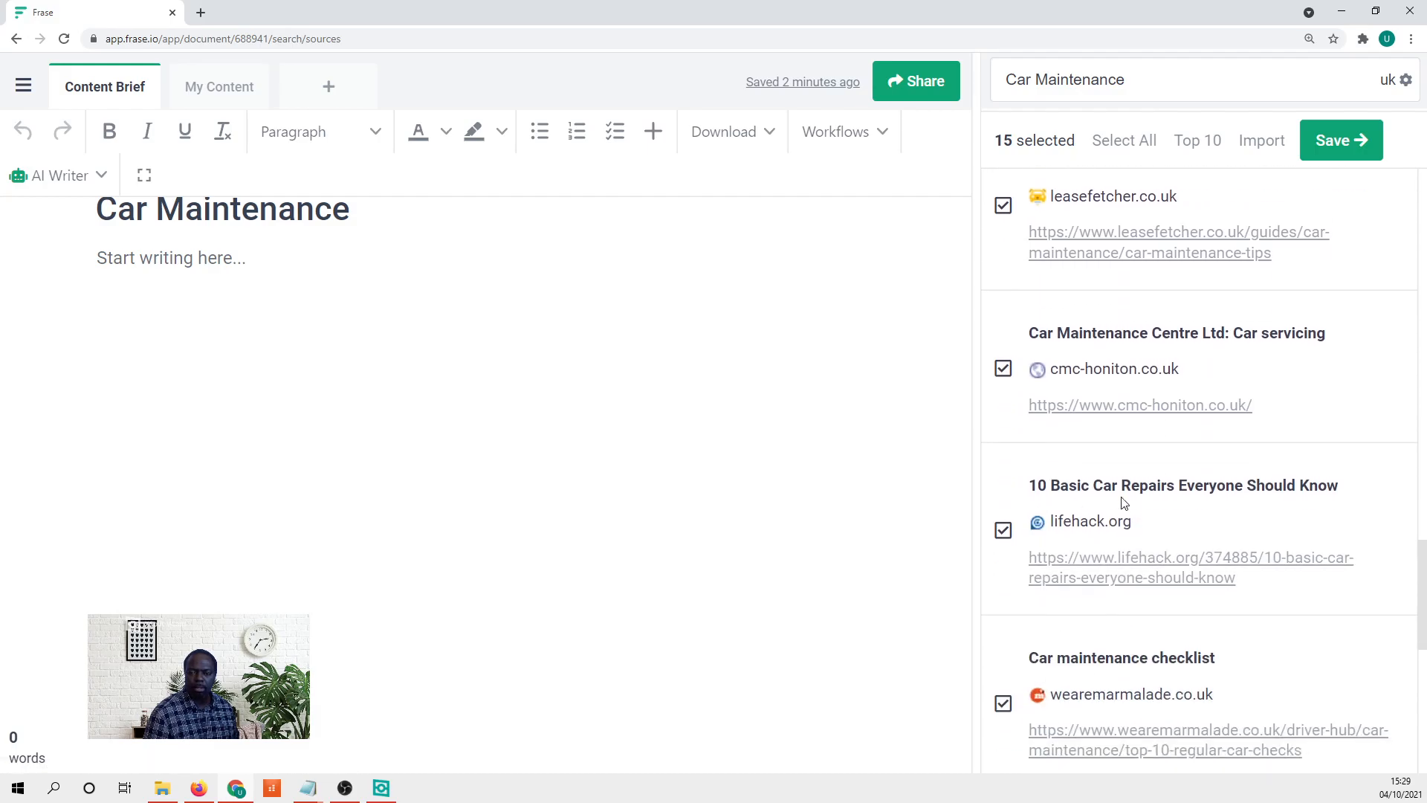
{"action": "scroll", "coordinate": [1065, 646], "scroll_direction": "down", "scroll_amount": 3}
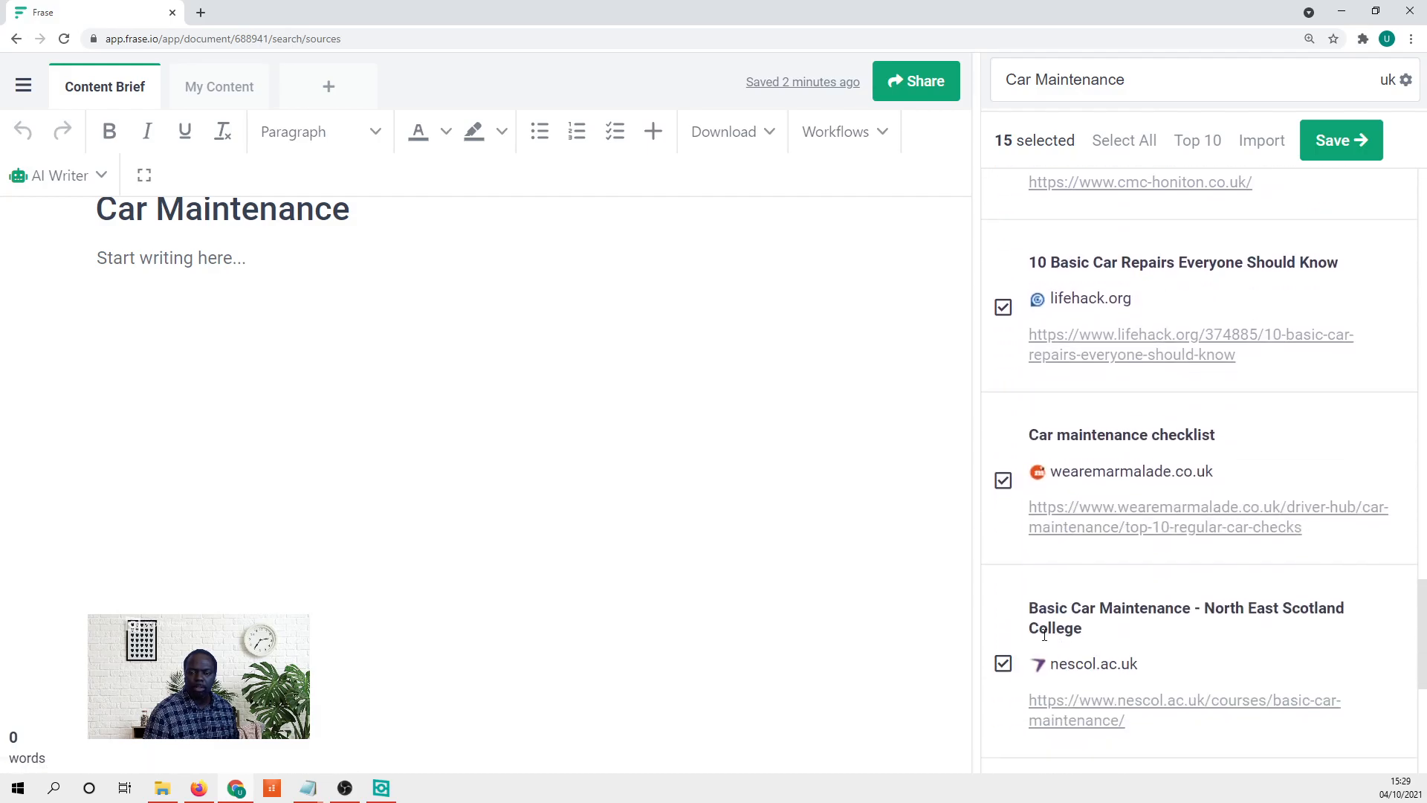
{"action": "scroll", "coordinate": [1098, 681], "scroll_direction": "down", "scroll_amount": 3}
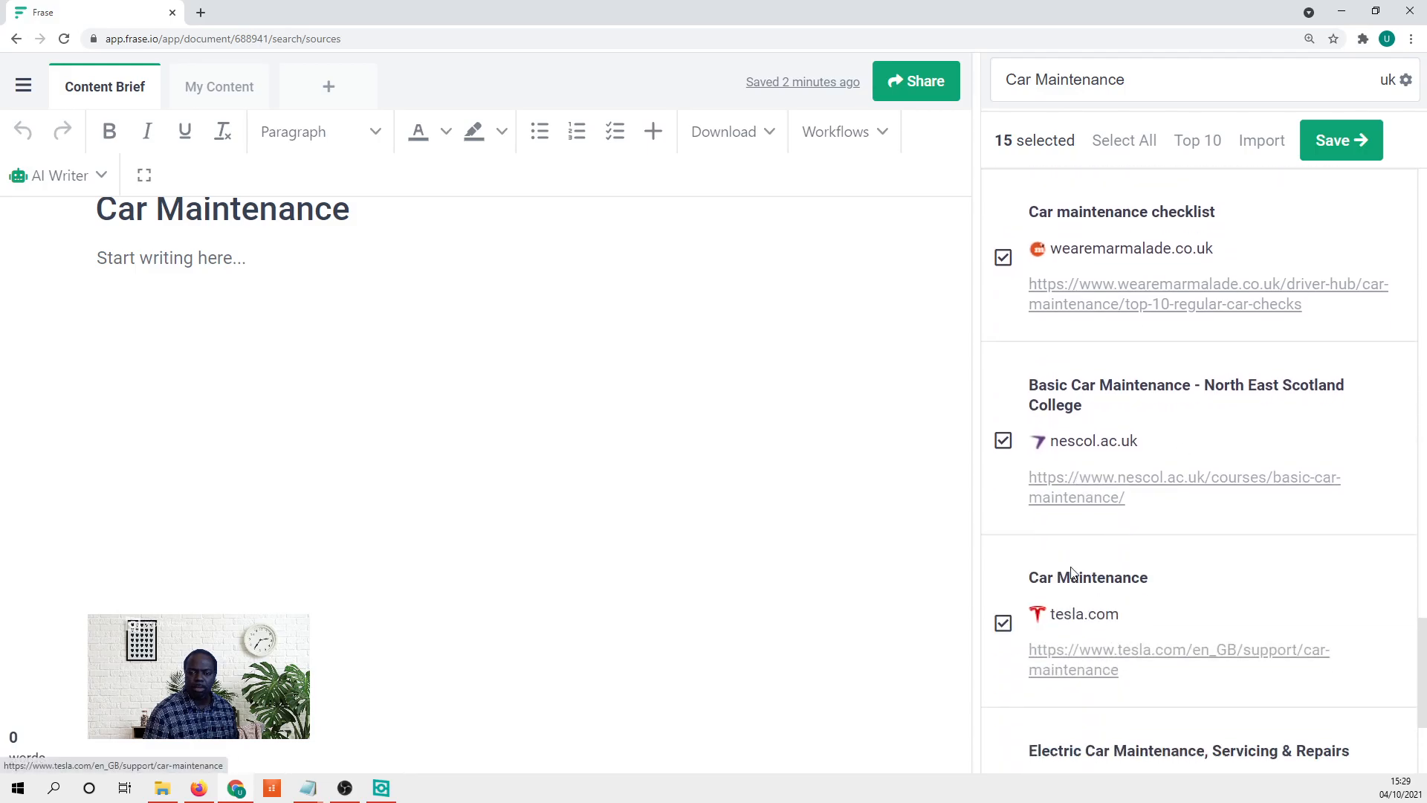
{"action": "left_click", "coordinate": [1002, 623]}
{"action": "scroll", "coordinate": [1206, 602], "scroll_direction": "down", "scroll_amount": 3}
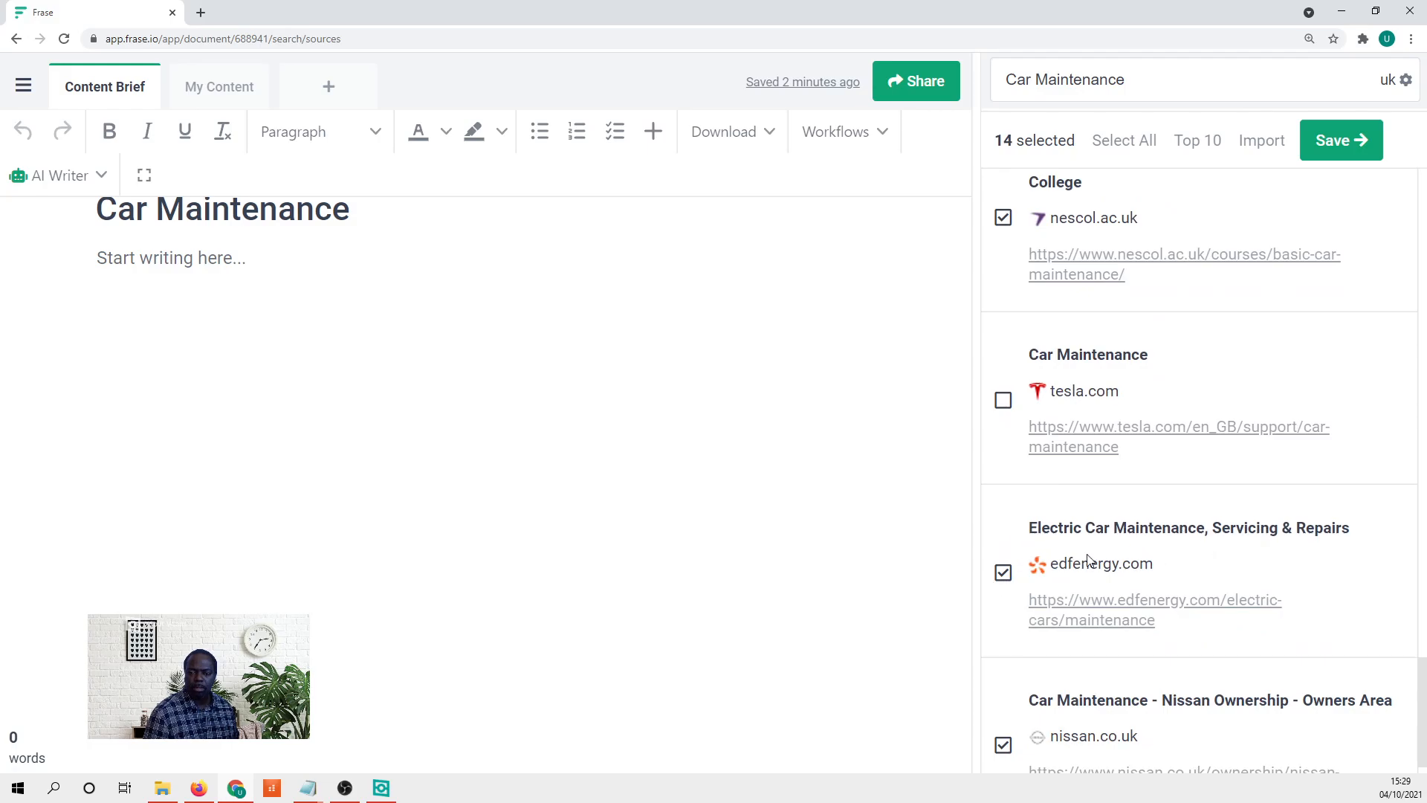
{"action": "scroll", "coordinate": [1103, 559], "scroll_direction": "down", "scroll_amount": 1}
{"action": "scroll", "coordinate": [1174, 505], "scroll_direction": "up", "scroll_amount": 4}
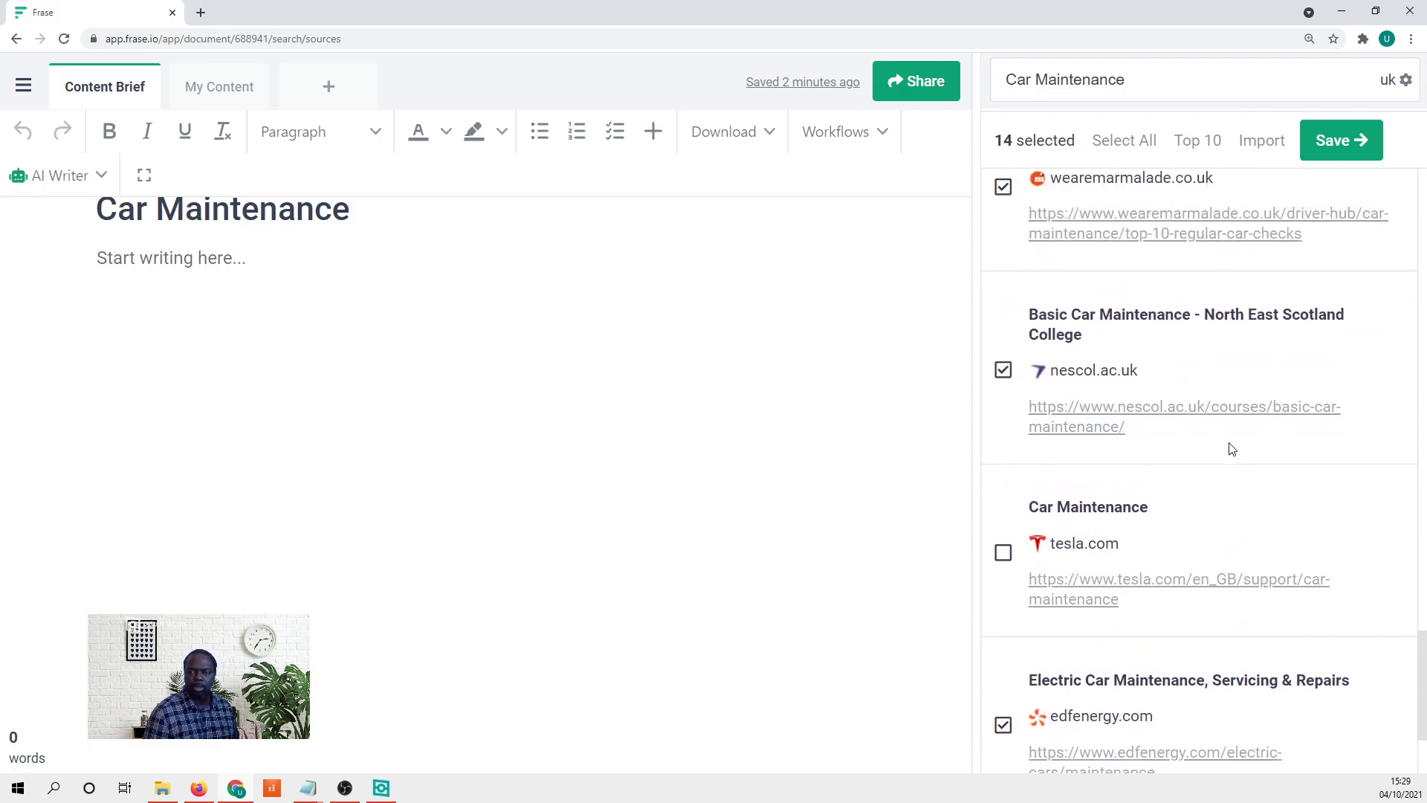
{"action": "left_click", "coordinate": [1330, 141]}
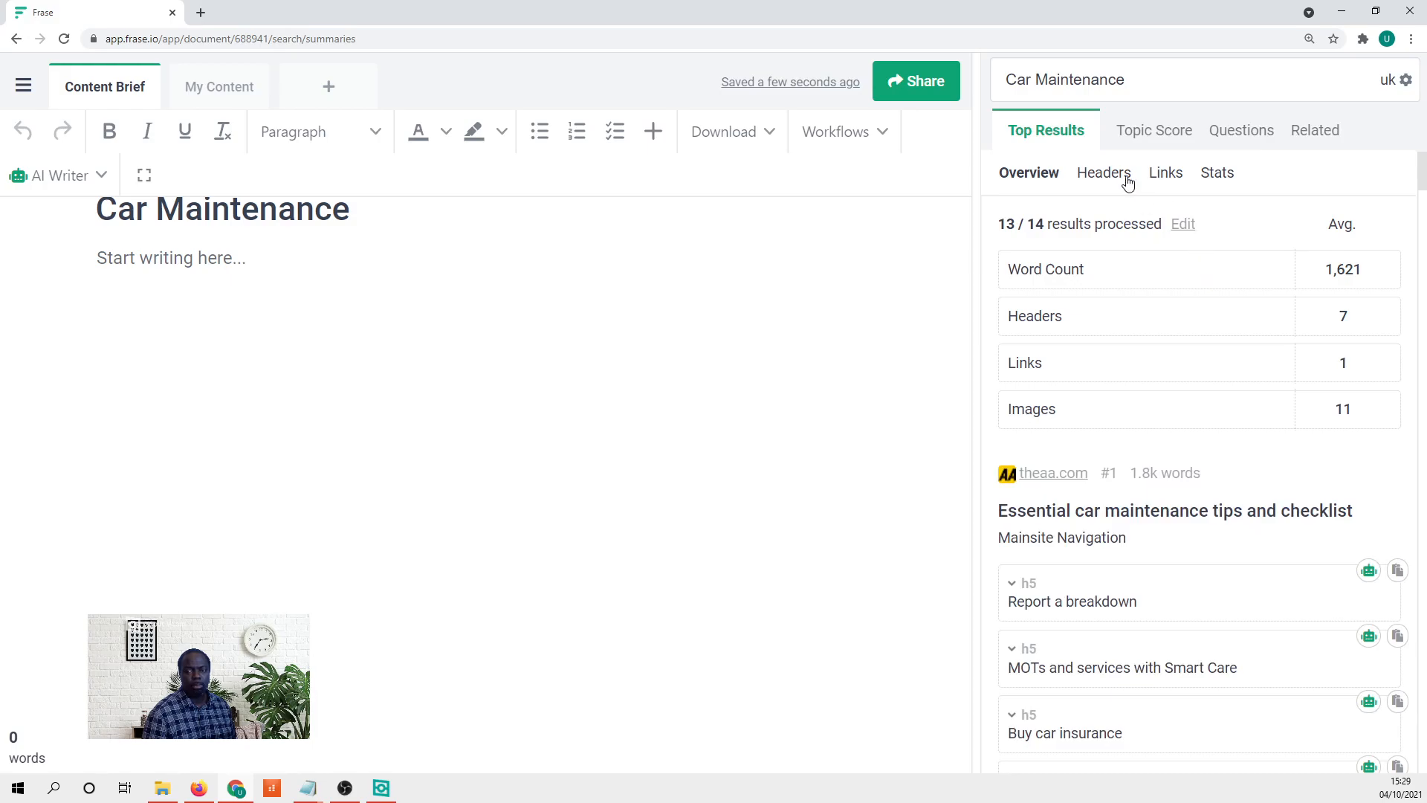
- Examine the Topic Score for the query, including the average competitor score and the list of long-tail topics
{"action": "left_click", "coordinate": [1152, 134]}
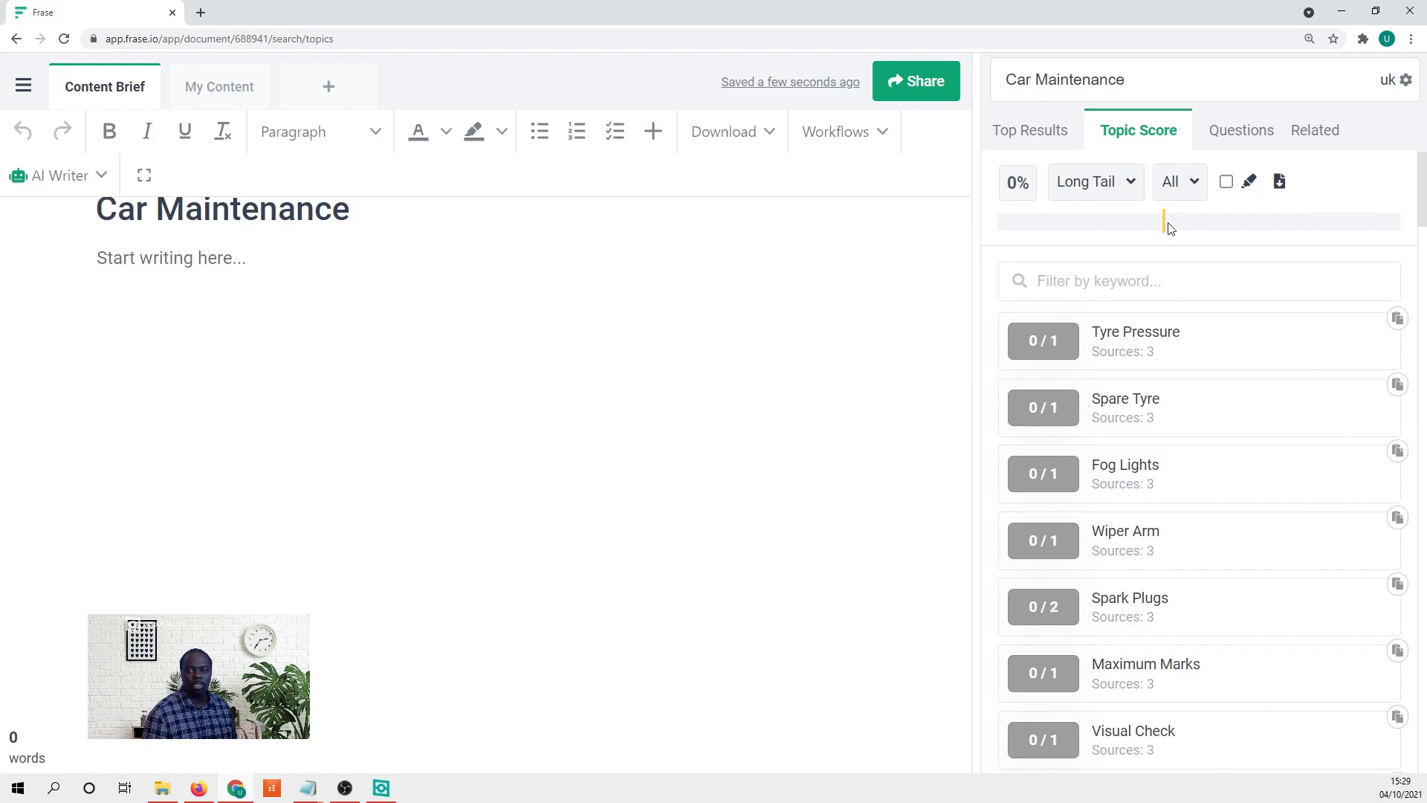
{"action": "mouse_move", "coordinate": [1165, 225]}
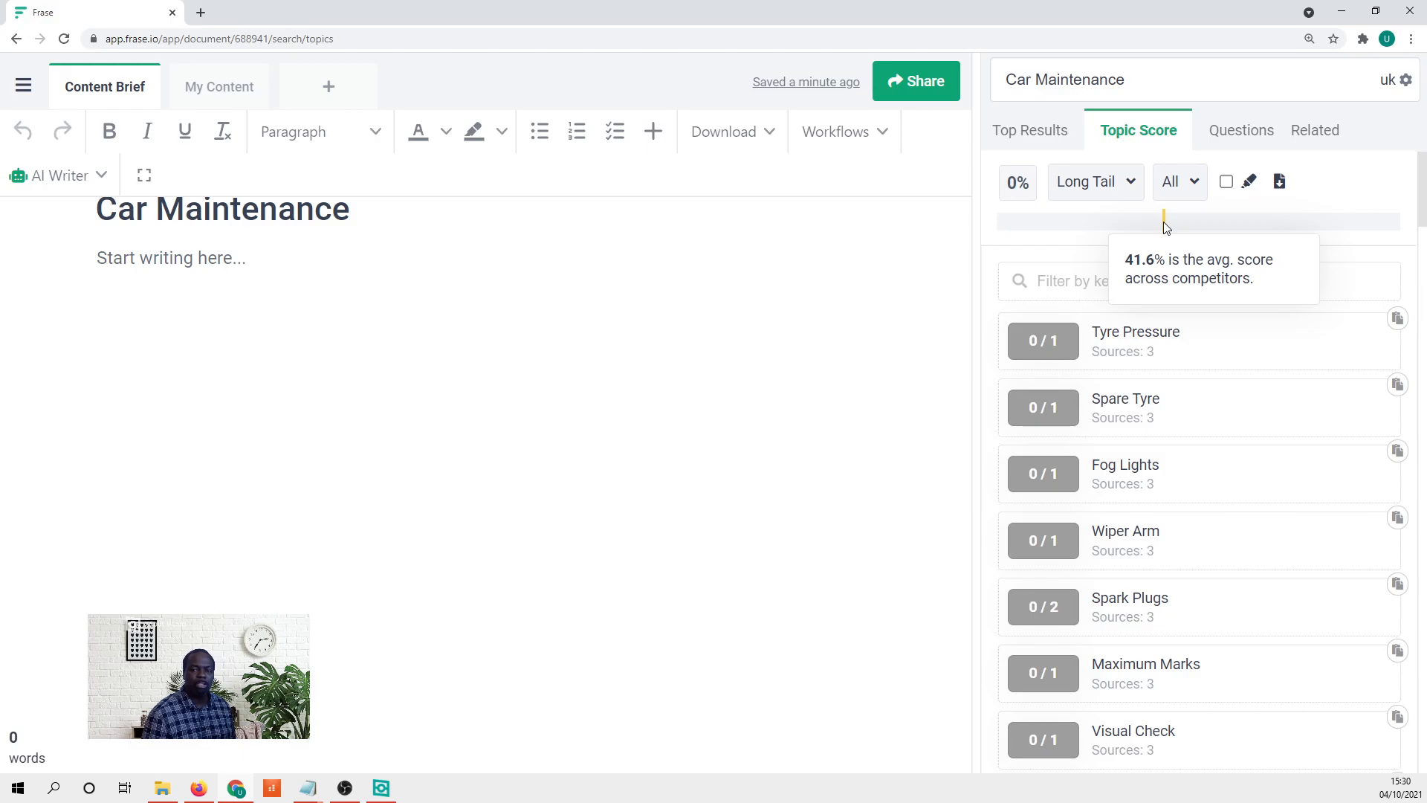
{"action": "scroll", "coordinate": [1214, 494], "scroll_direction": "down", "scroll_amount": 3}
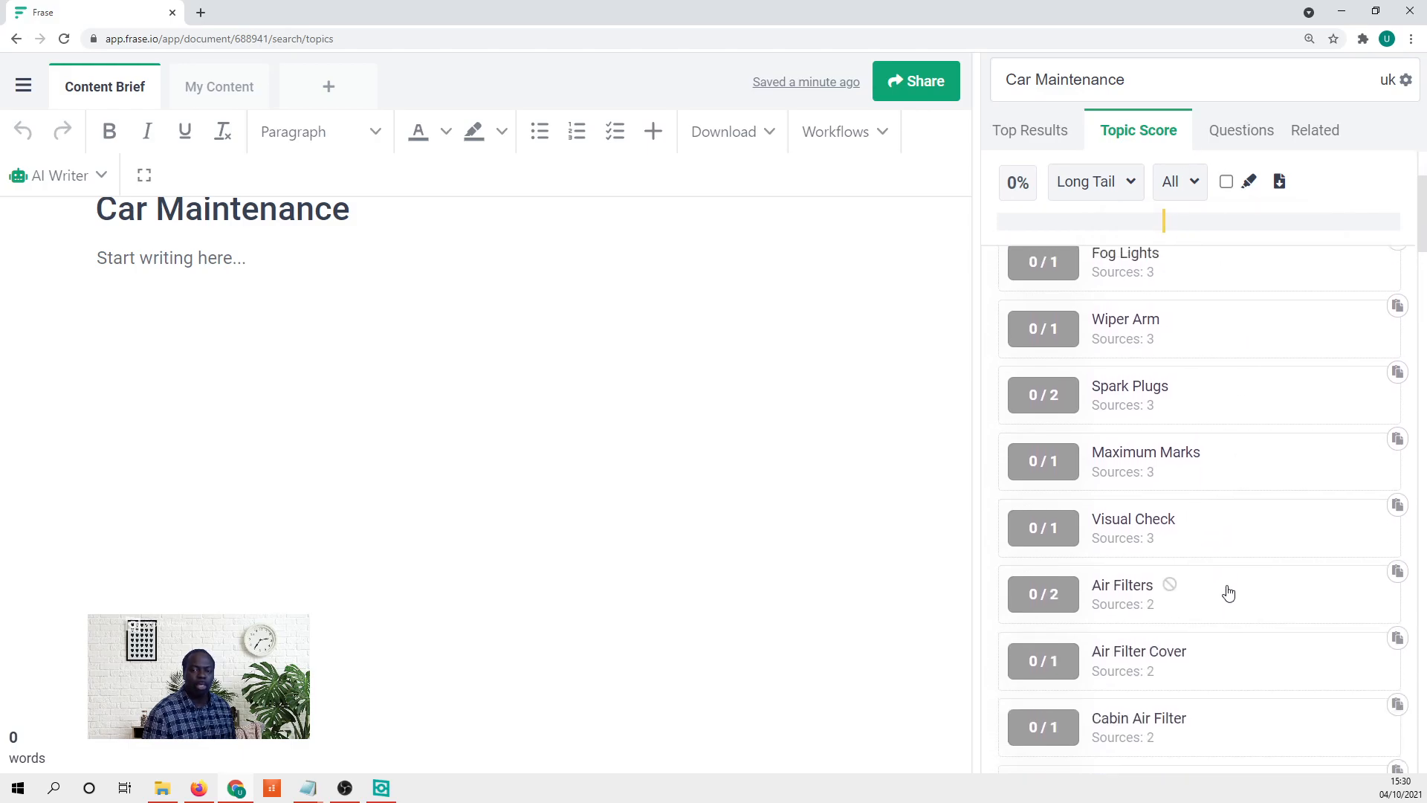
{"action": "scroll", "coordinate": [1228, 592], "scroll_direction": "up", "scroll_amount": 3}
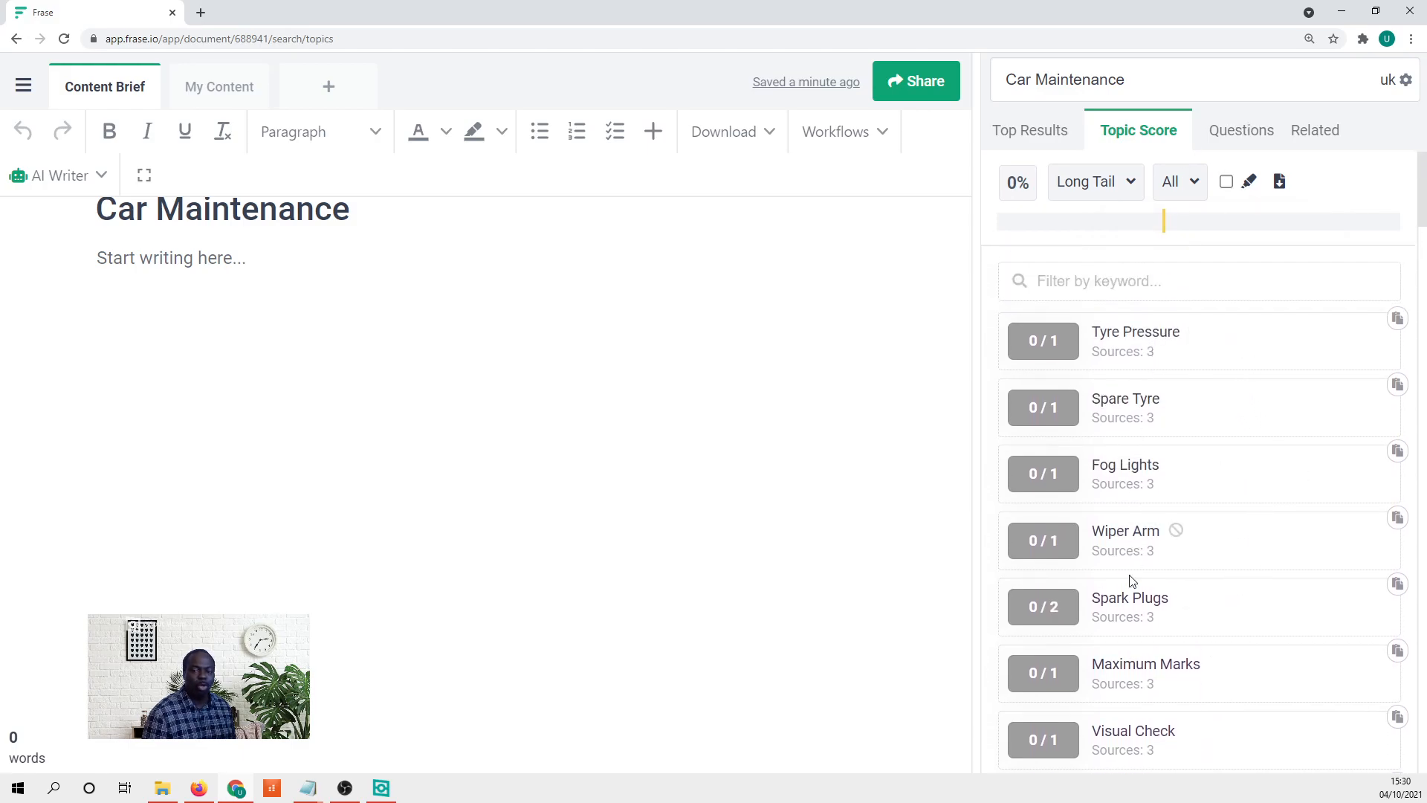
{"action": "scroll", "coordinate": [1275, 521], "scroll_direction": "down", "scroll_amount": 9}
{"action": "scroll", "coordinate": [1271, 488], "scroll_direction": "down", "scroll_amount": 20}
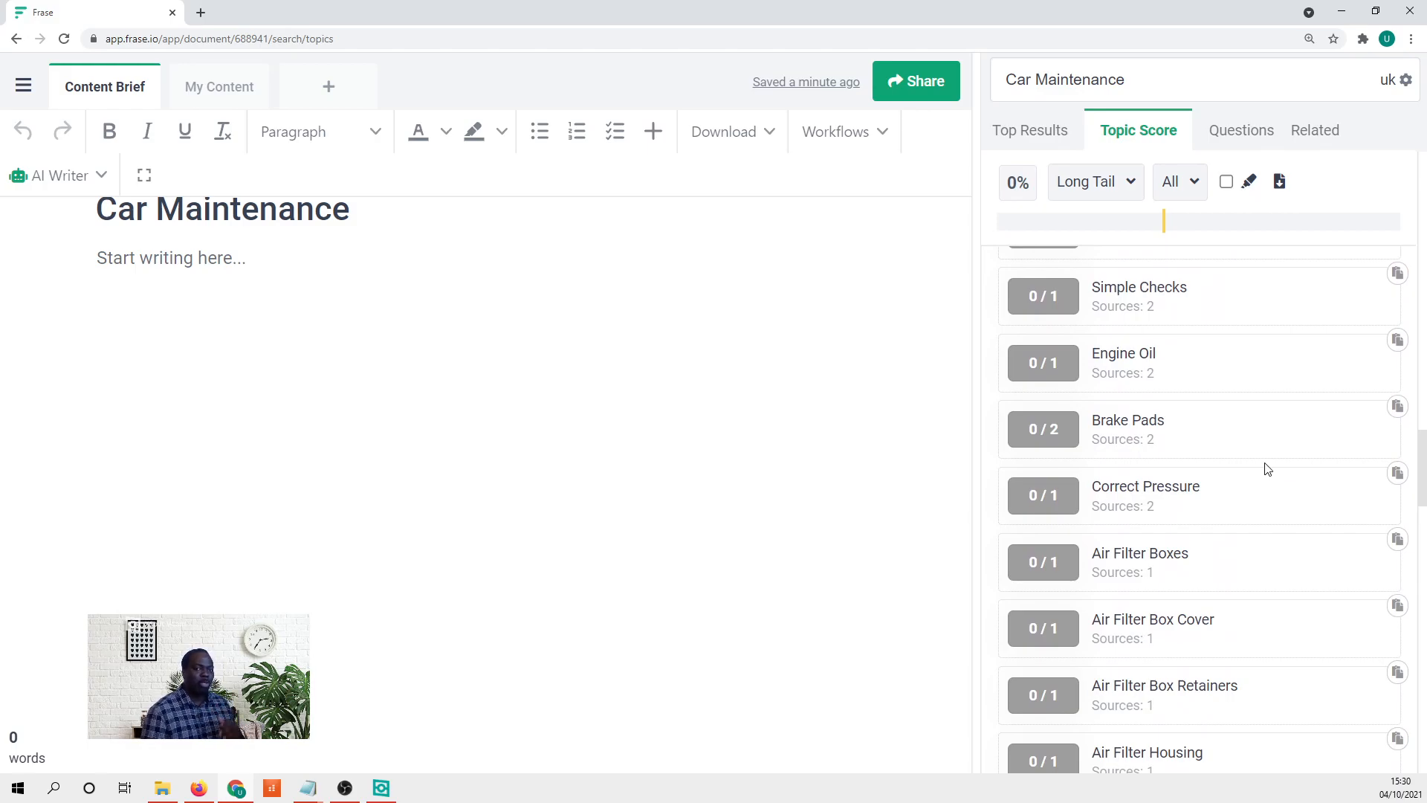
{"action": "scroll", "coordinate": [1301, 614], "scroll_direction": "up", "scroll_amount": 6}
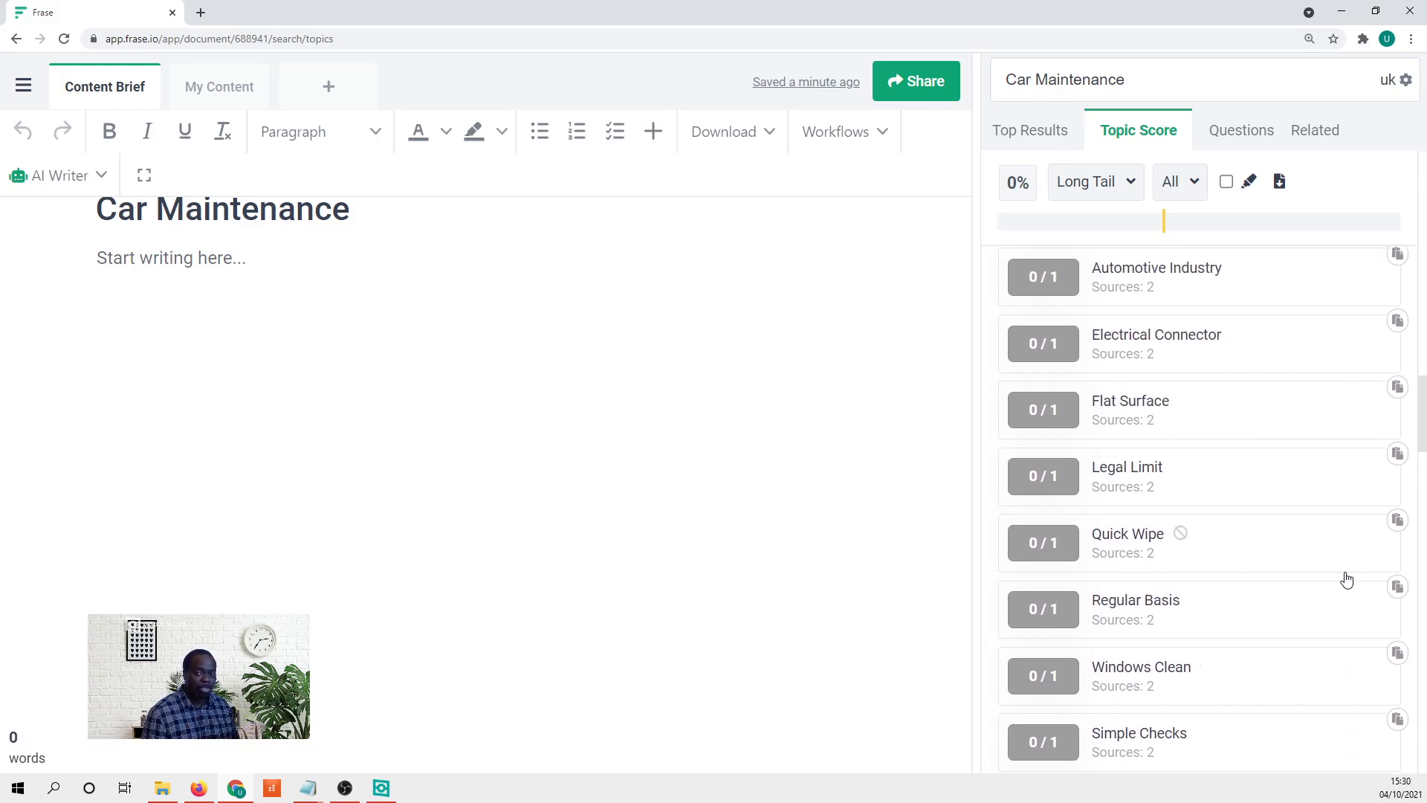
{"action": "scroll", "coordinate": [1337, 572], "scroll_direction": "up", "scroll_amount": 3}
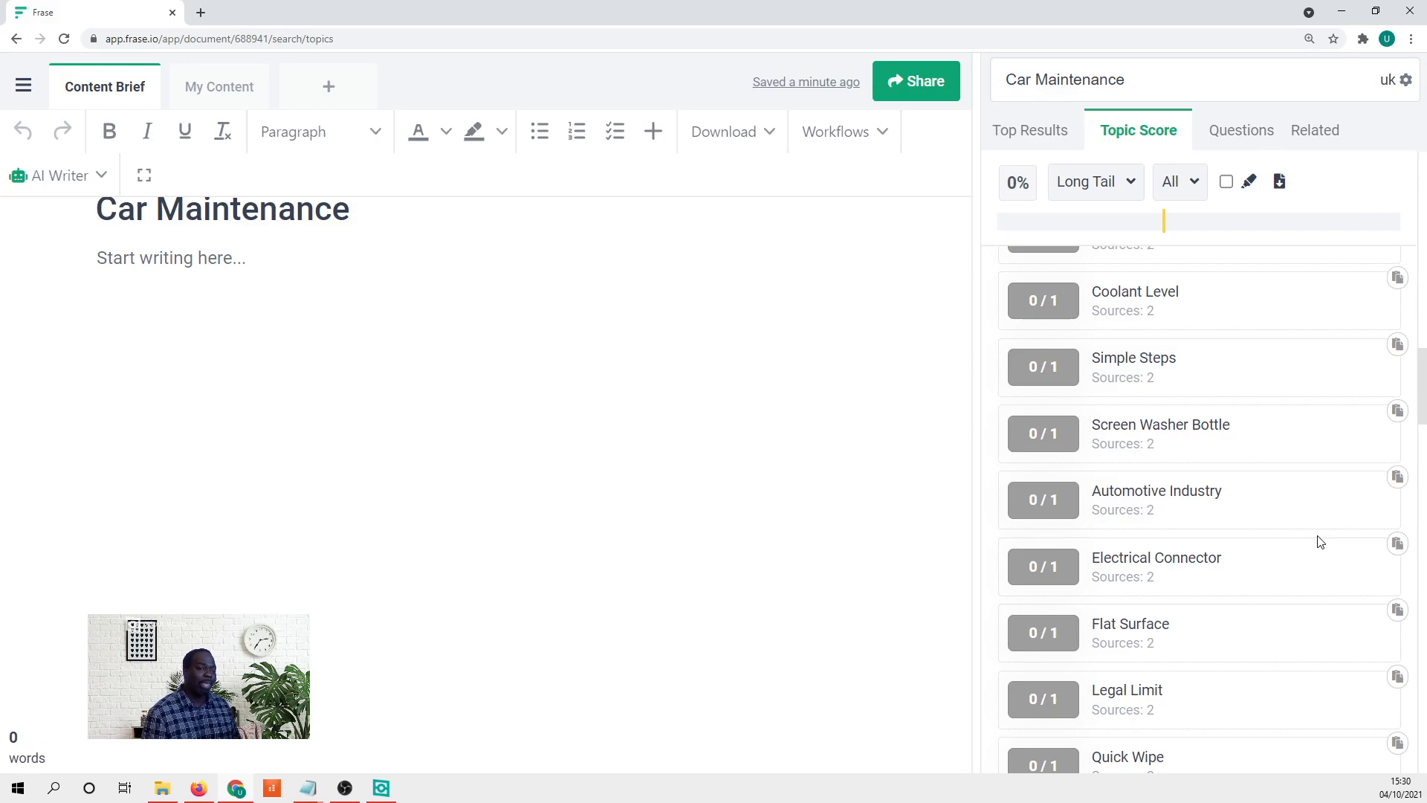
{"action": "scroll", "coordinate": [1321, 542], "scroll_direction": "up", "scroll_amount": 3}
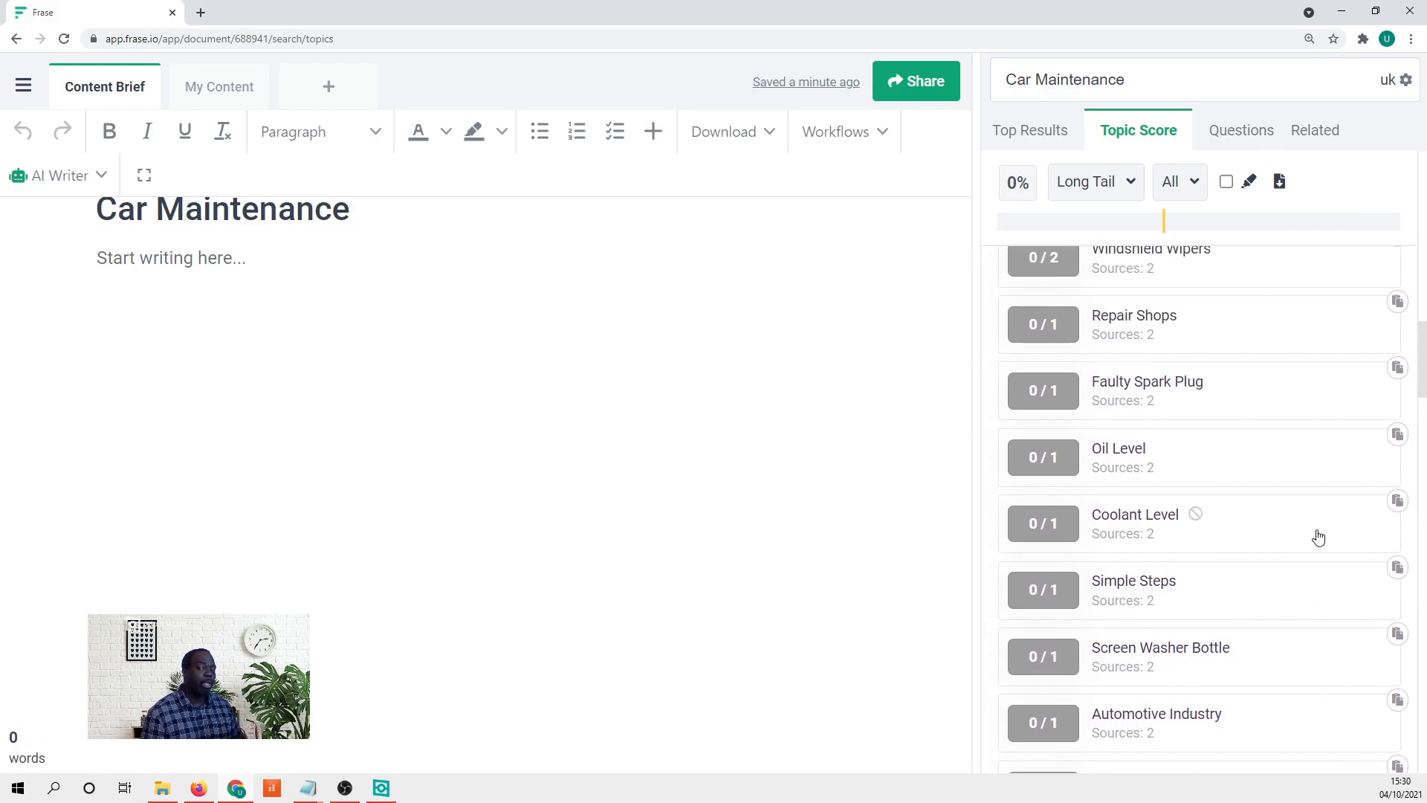
{"action": "scroll", "coordinate": [1312, 528], "scroll_direction": "up", "scroll_amount": 6}
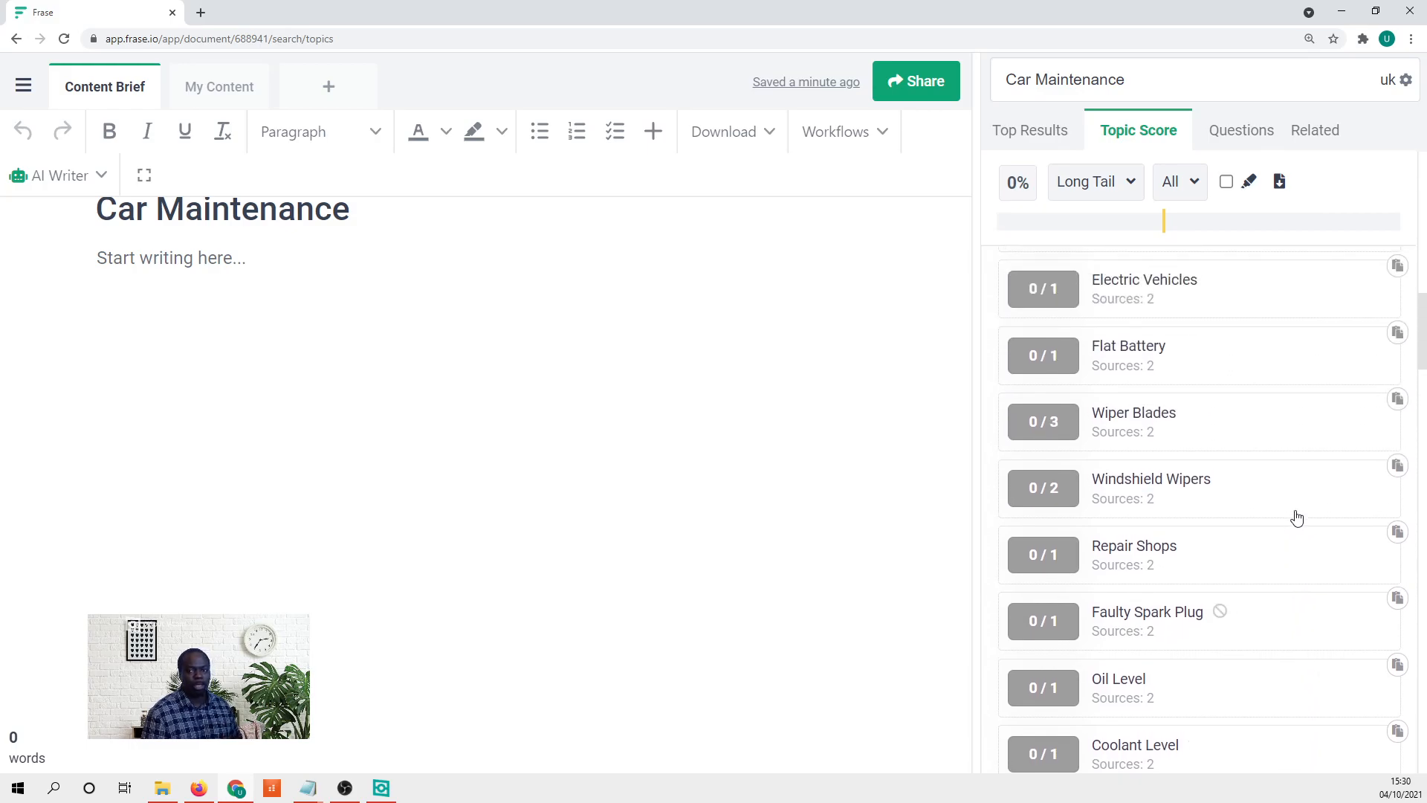
{"action": "scroll", "coordinate": [1301, 513], "scroll_direction": "up", "scroll_amount": 2}
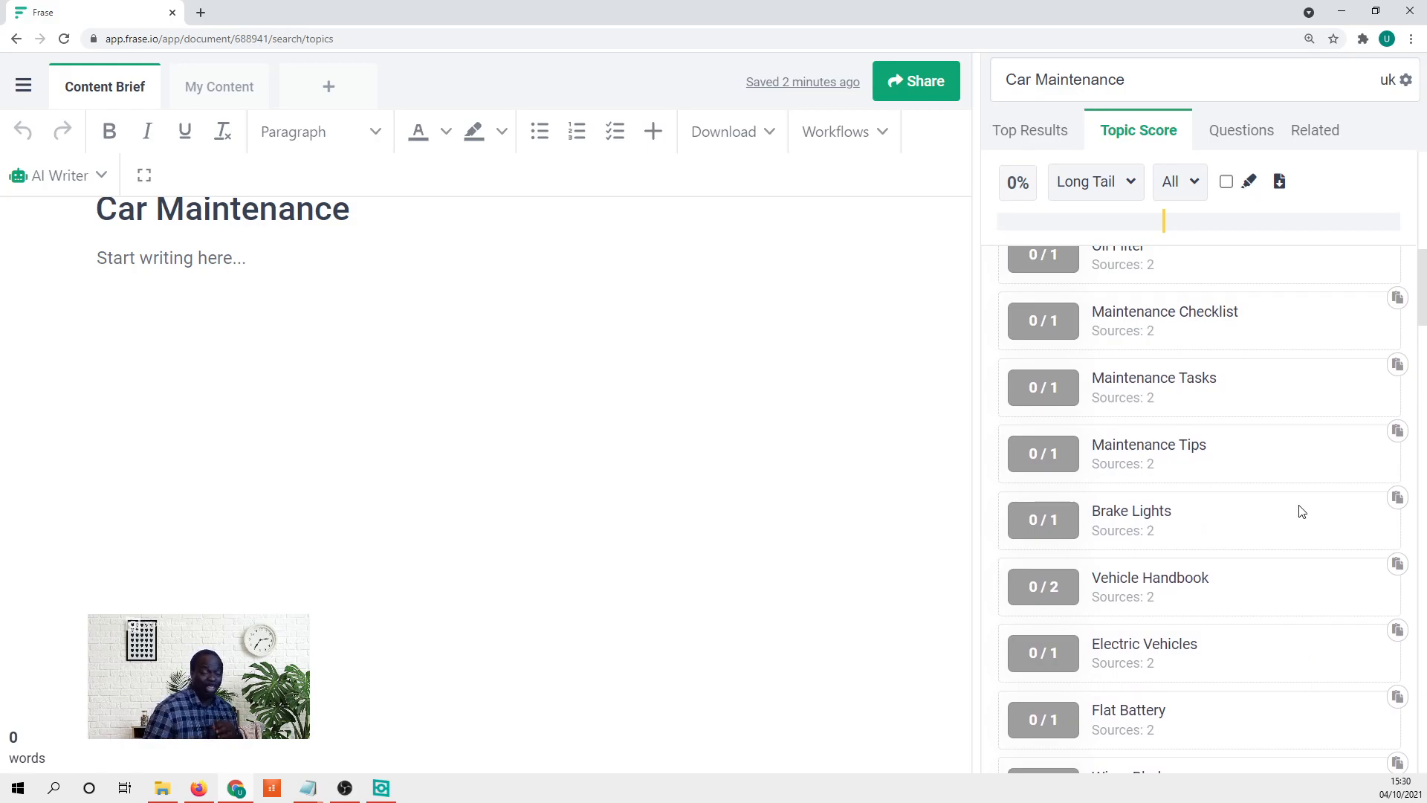
- Add the Tyre Pressure, Spare Tyre, Fog Lights and Wiper Arm topics to the Car Maintenance document
{"action": "scroll", "coordinate": [1338, 565], "scroll_direction": "up", "scroll_amount": 11}
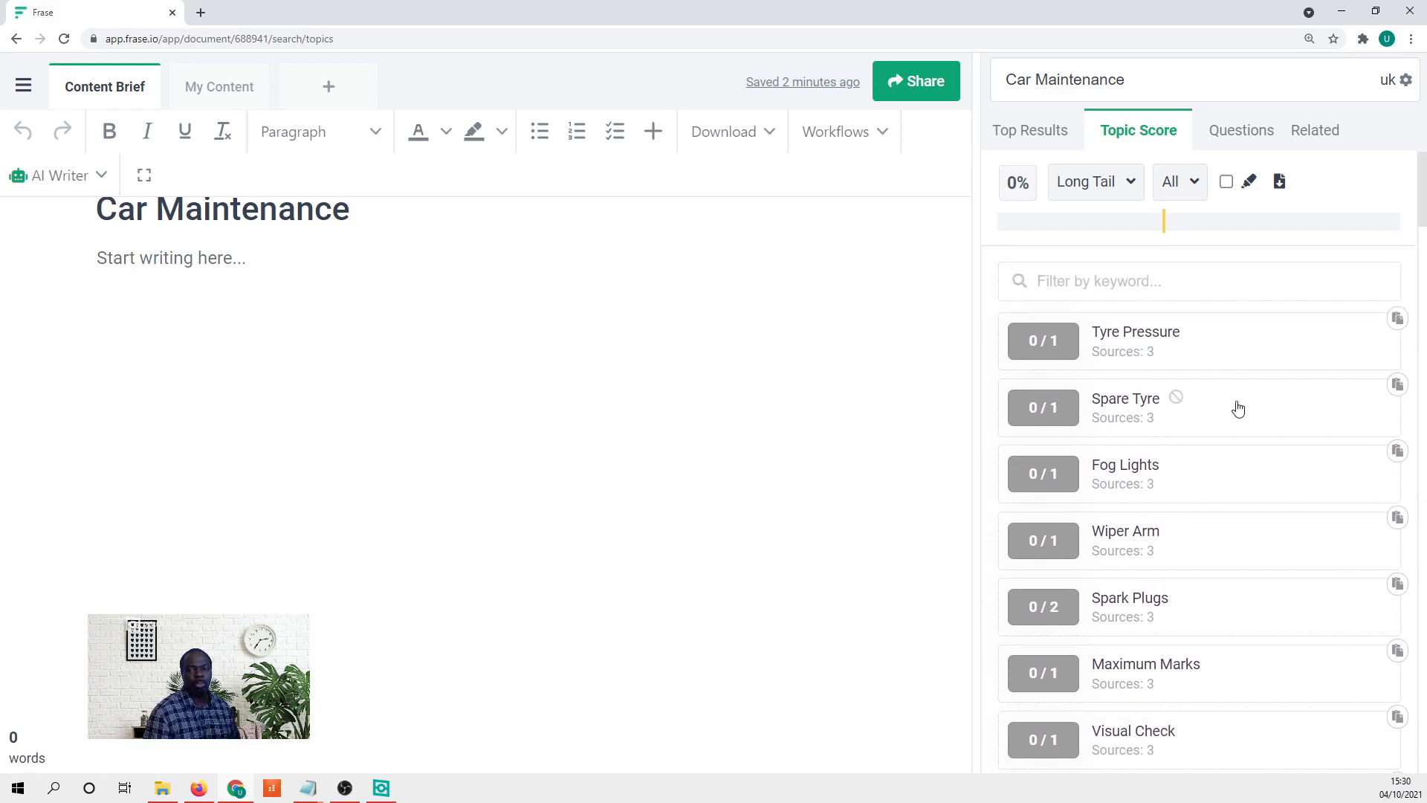
{"action": "left_click", "coordinate": [1396, 320]}
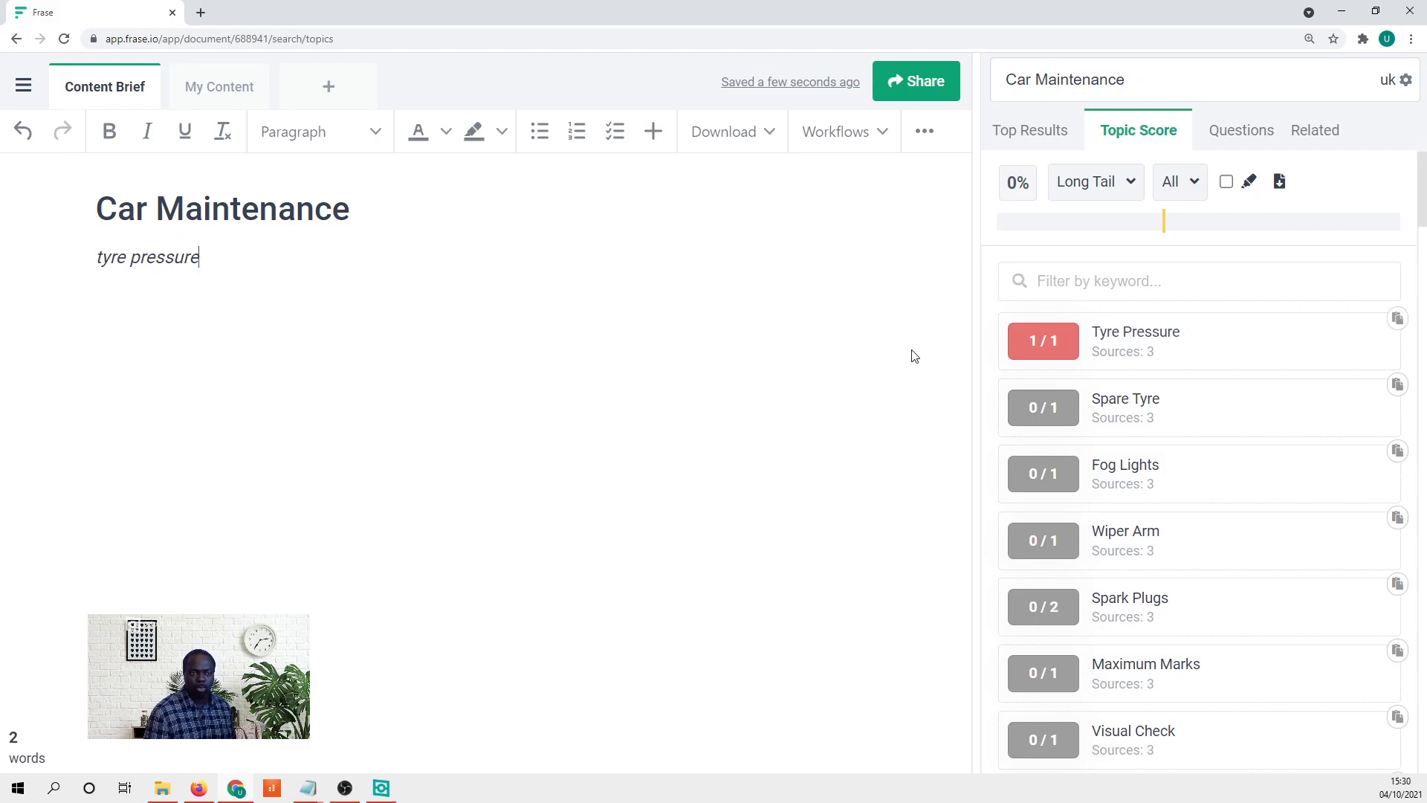
{"action": "left_click", "coordinate": [1394, 385]}
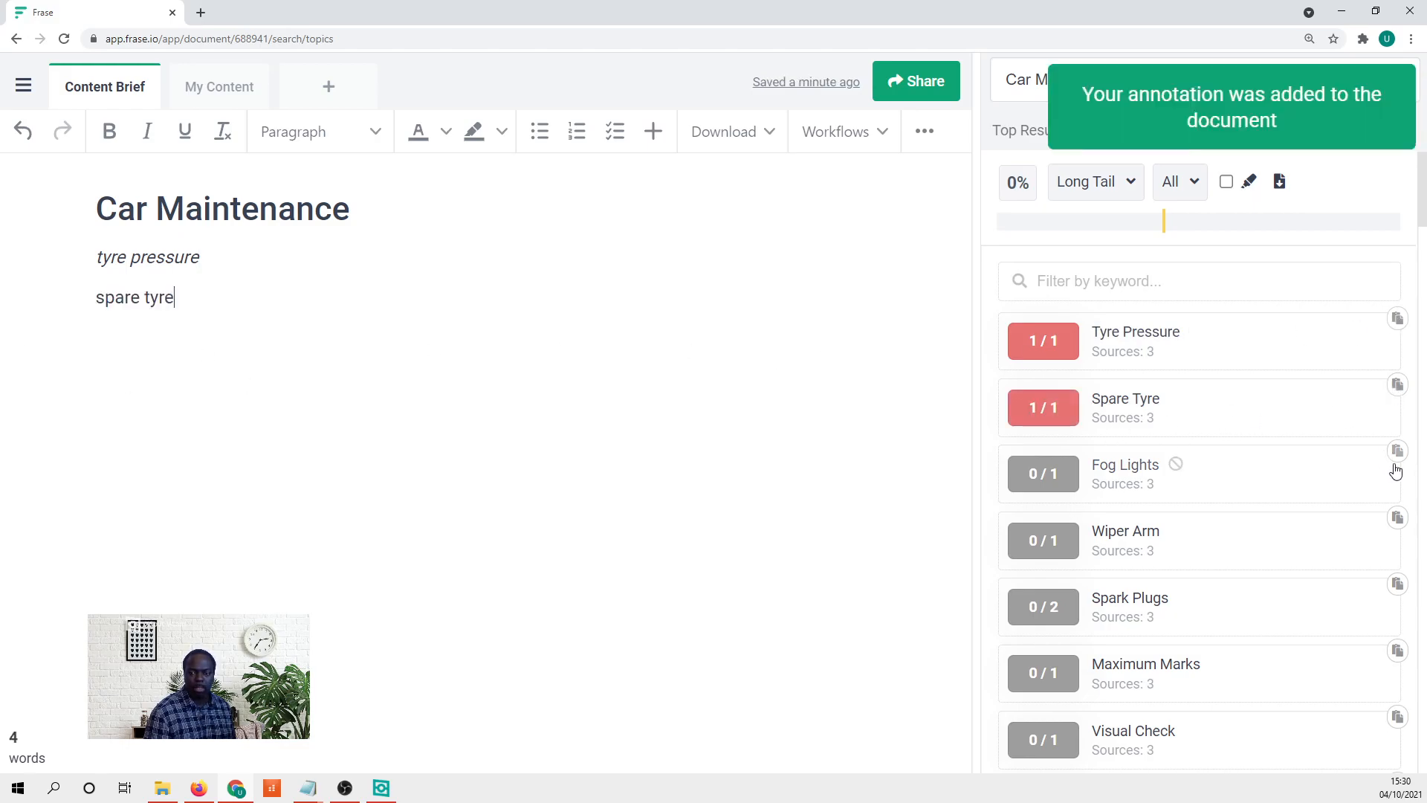
{"action": "left_click", "coordinate": [1395, 454]}
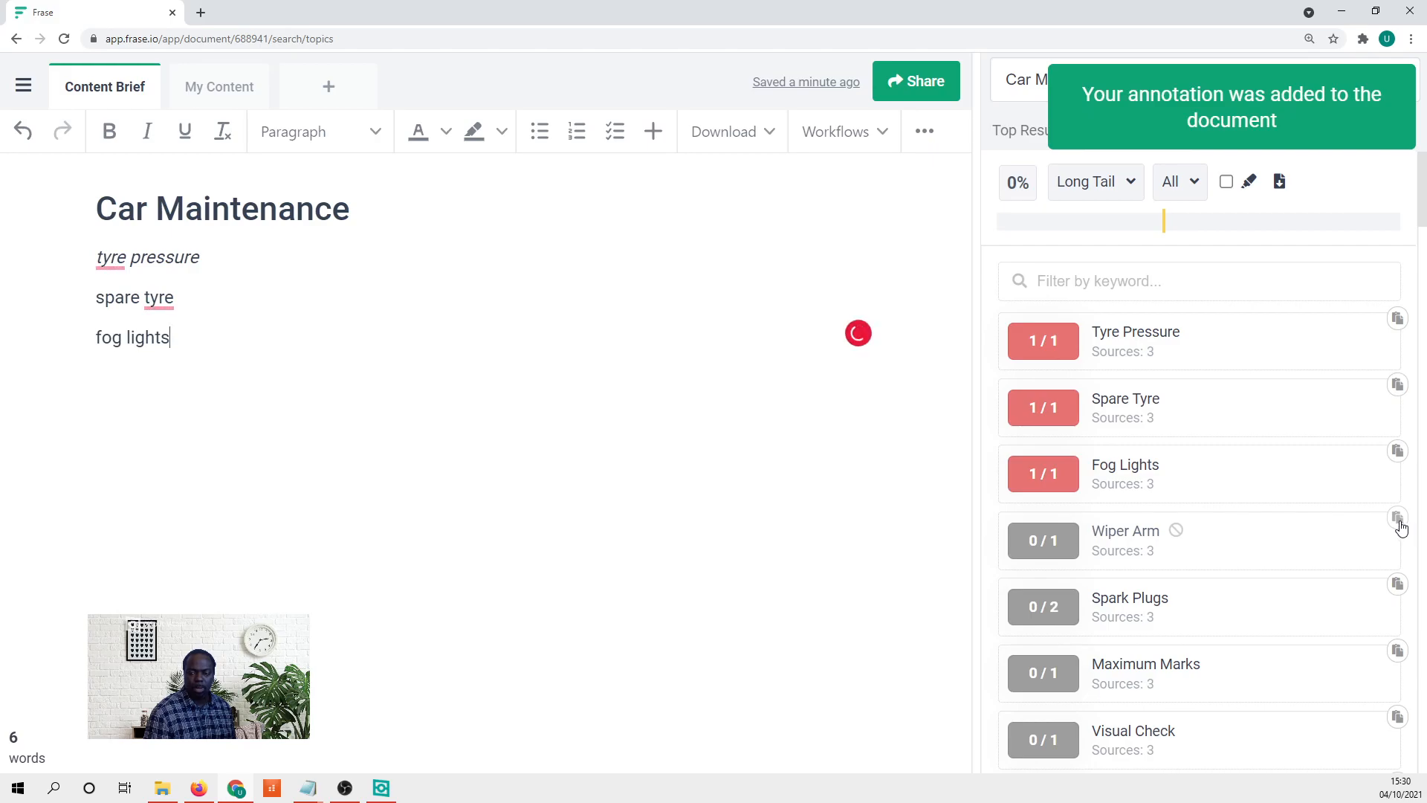
{"action": "left_click", "coordinate": [1397, 520]}
- Add the Spark Plugs, Maximum Marks, Visual Check and Air Filters topics to the document
{"action": "scroll", "coordinate": [1401, 524], "scroll_direction": "down", "scroll_amount": 2}
{"action": "left_click", "coordinate": [1396, 440]}
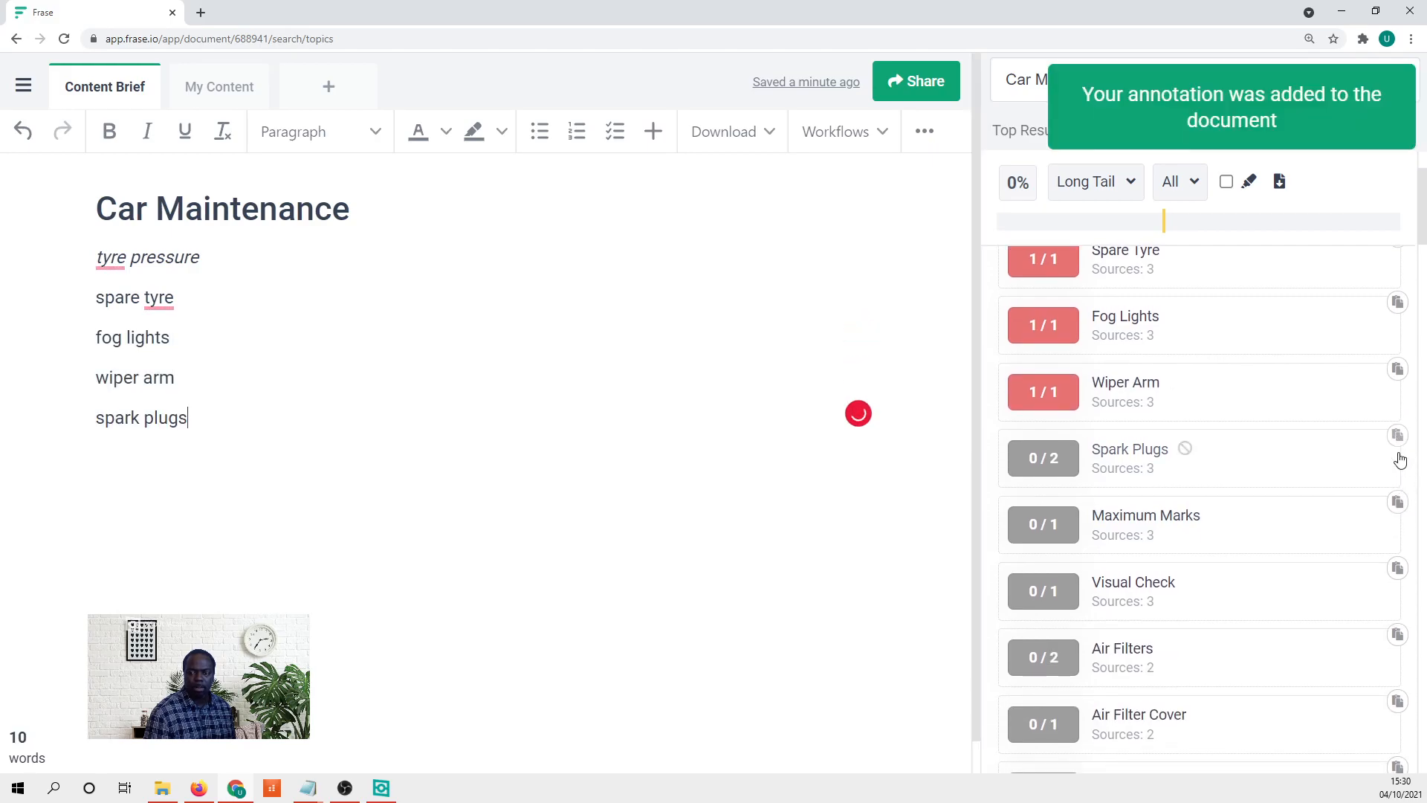
{"action": "left_click", "coordinate": [1397, 504]}
{"action": "scroll", "coordinate": [1398, 513], "scroll_direction": "down", "scroll_amount": 2}
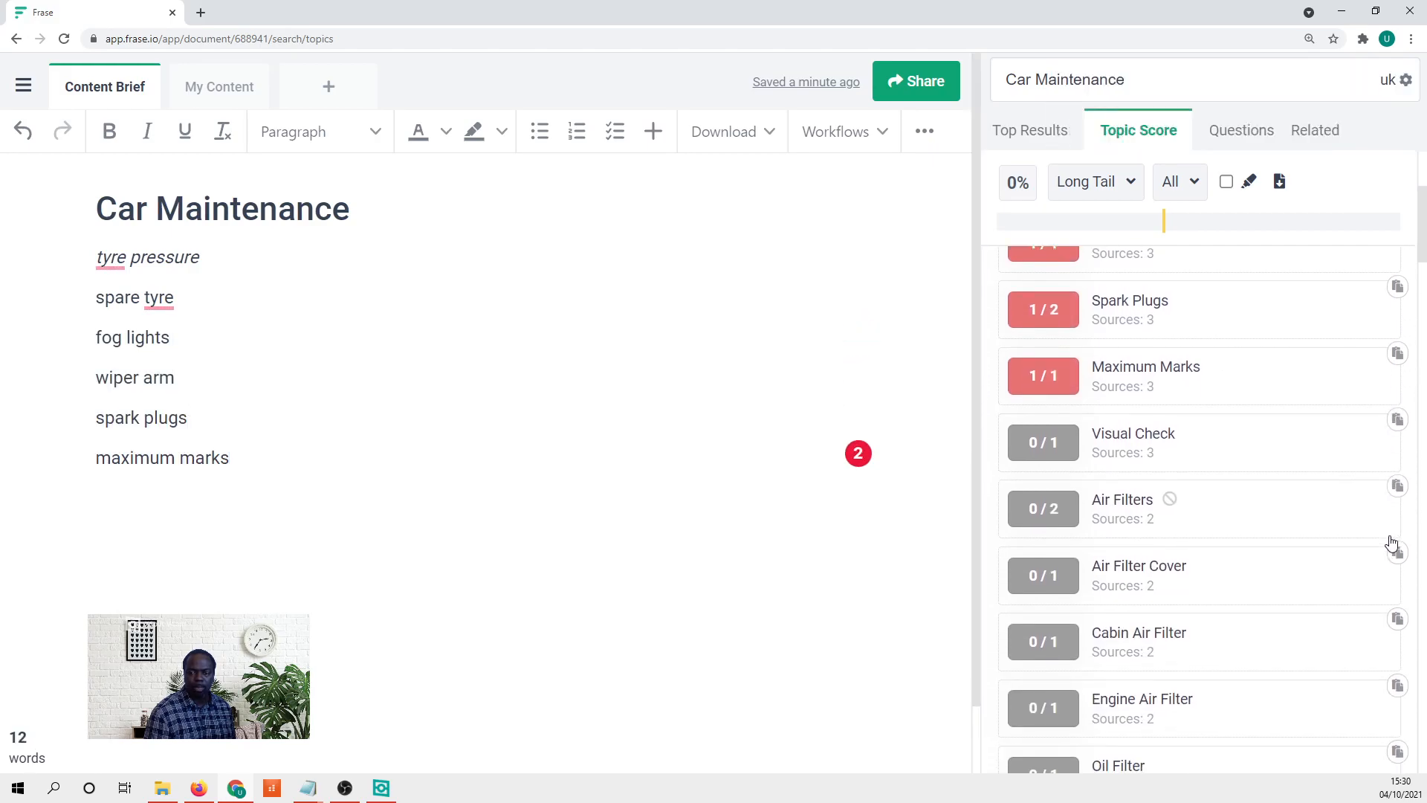
{"action": "left_click", "coordinate": [1396, 421]}
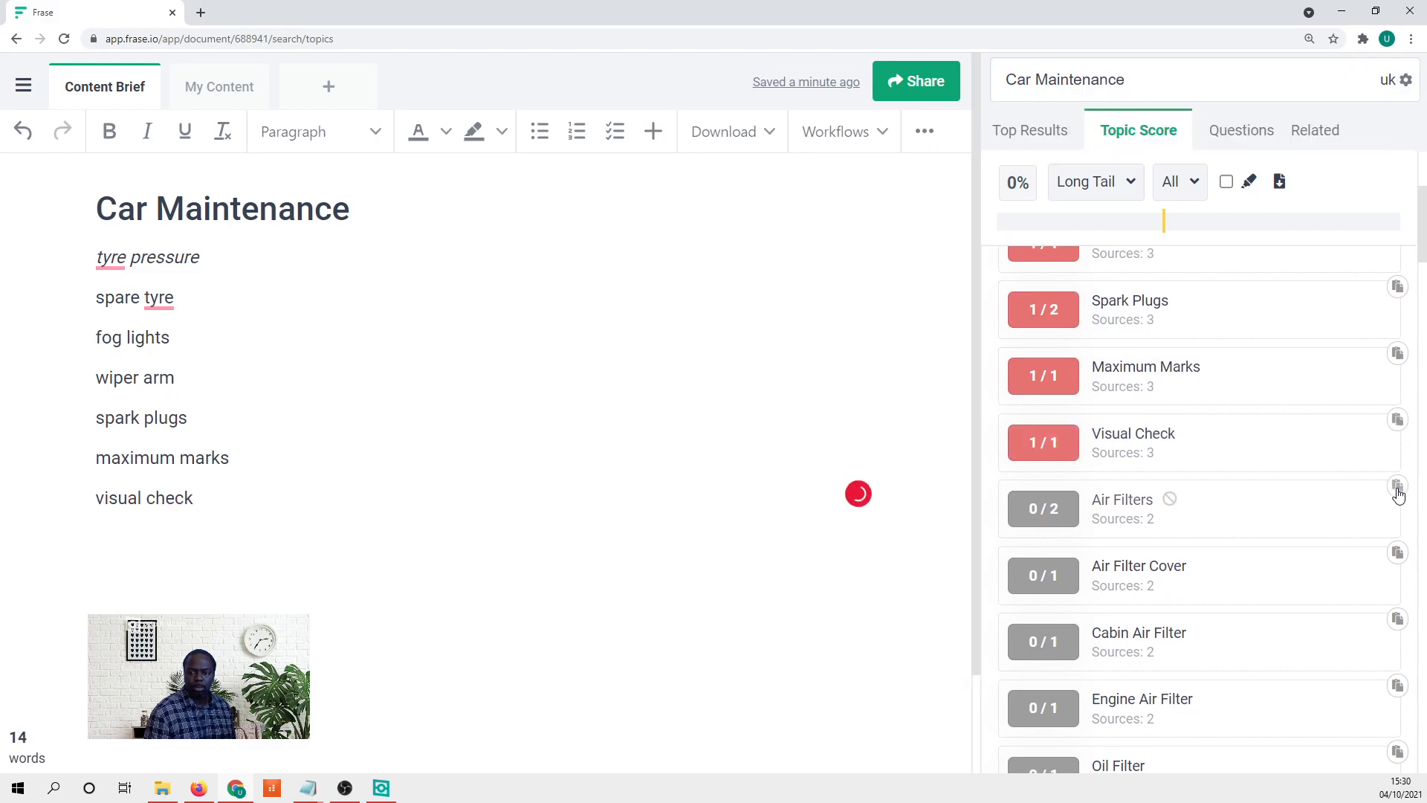
{"action": "left_click", "coordinate": [1397, 489]}
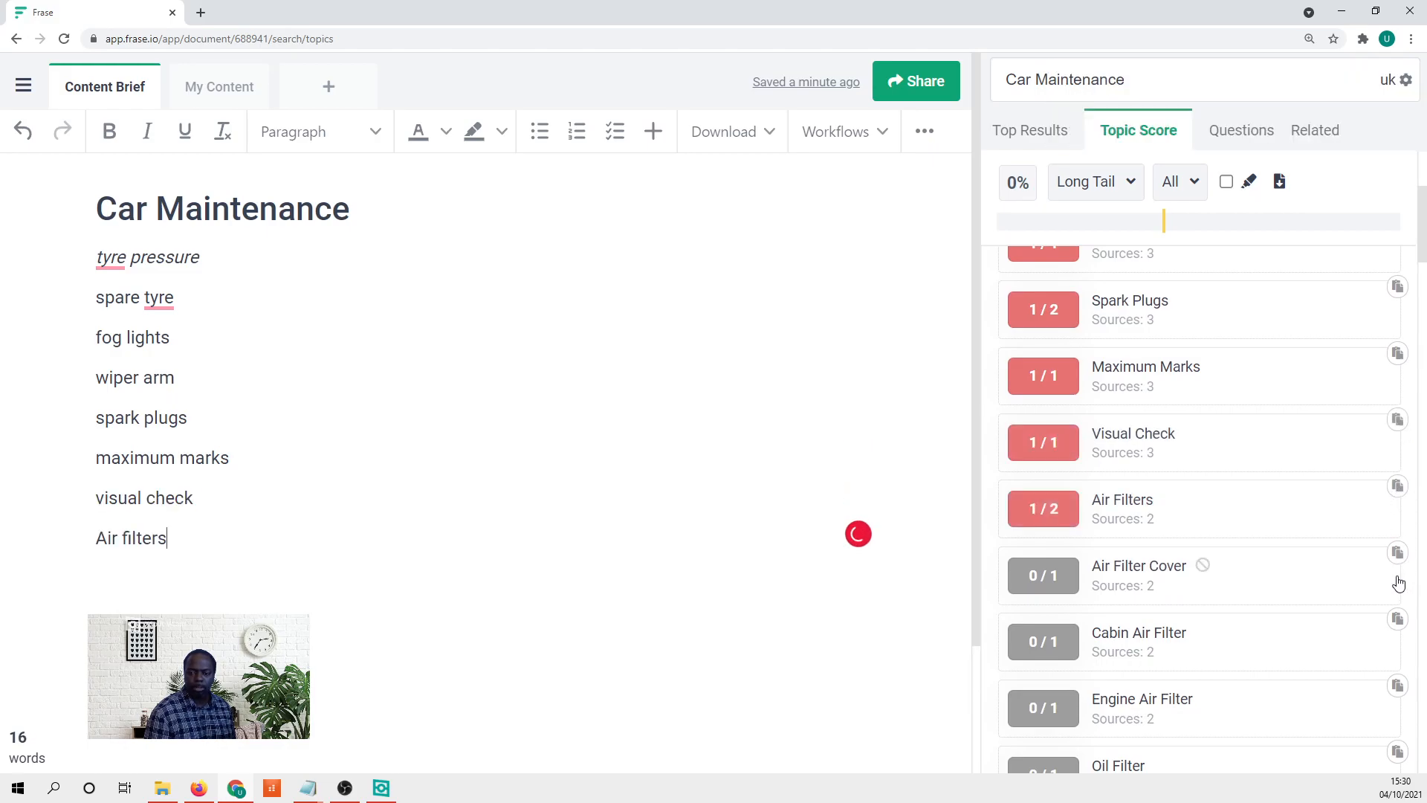
- Add the Air Filter Cover, Cabin Air Filter, Engine Air Filter and Oil Filter topics to the document
{"action": "left_click", "coordinate": [1398, 554]}
{"action": "scroll", "coordinate": [1394, 587], "scroll_direction": "down", "scroll_amount": 2}
{"action": "mouse_move", "coordinate": [1074, 497]}
{"action": "left_click", "coordinate": [1400, 476]}
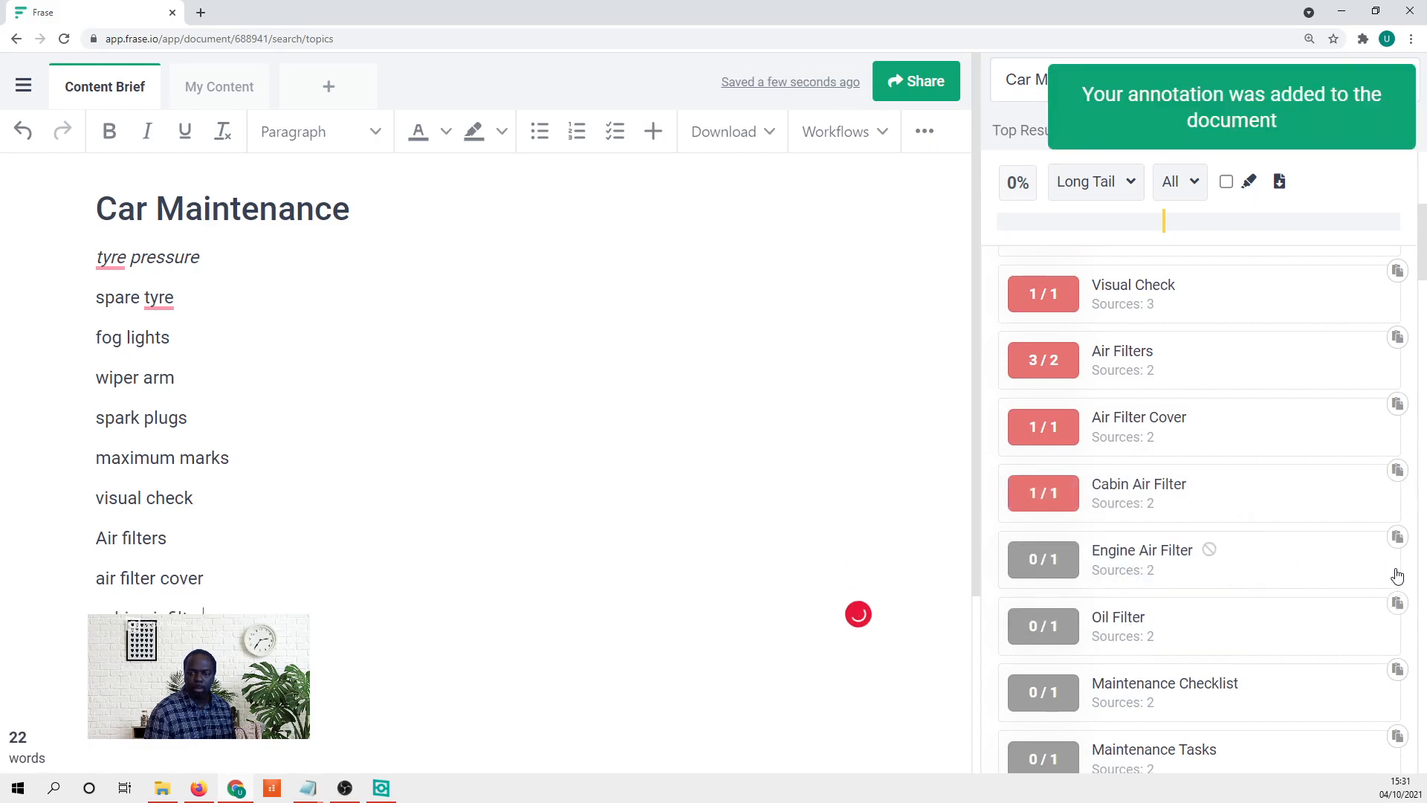
{"action": "left_click", "coordinate": [1397, 540]}
{"action": "left_click", "coordinate": [1401, 612]}
- Add the Maintenance Checklist, Maintenance Tasks and Maintenance Tips topics to the document
{"action": "scroll", "coordinate": [1398, 587], "scroll_direction": "down", "scroll_amount": 2}
{"action": "left_click", "coordinate": [1403, 524]}
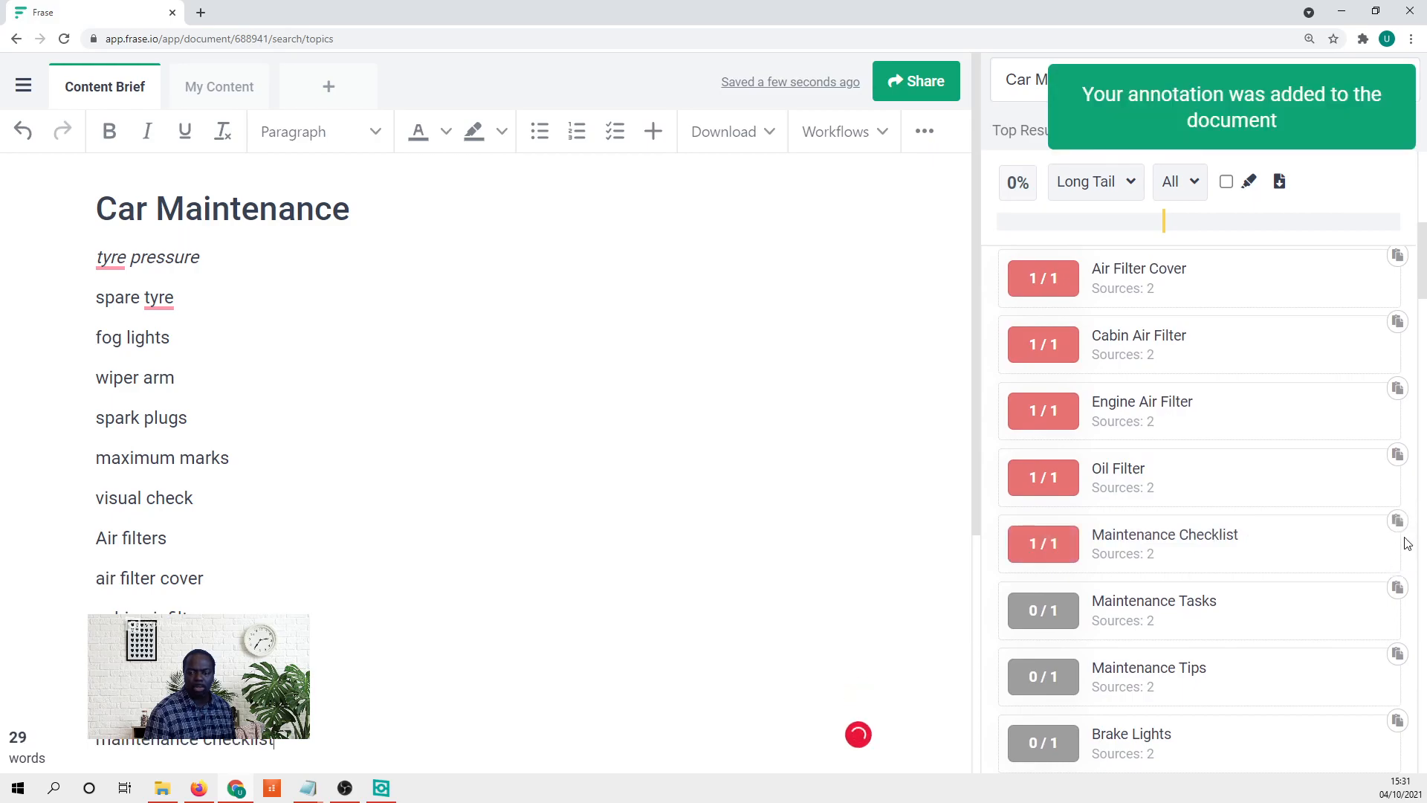
{"action": "left_click", "coordinate": [1397, 593]}
{"action": "scroll", "coordinate": [1398, 587], "scroll_direction": "down", "scroll_amount": 2}
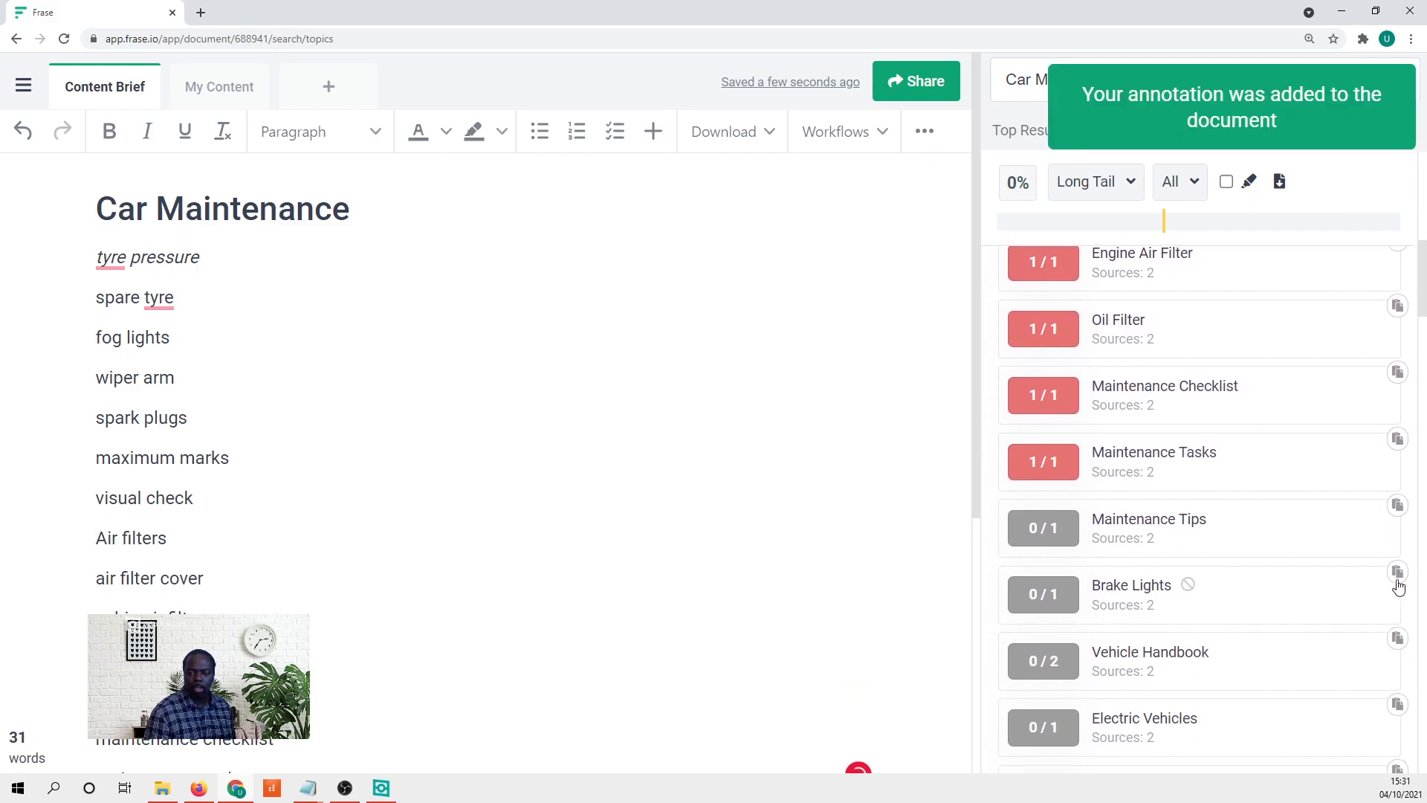
{"action": "left_click", "coordinate": [1398, 513]}
- Add the Brake Lights, Vehicle Handbook, Electric Vehicles and Flat Battery topics to the document
{"action": "scroll", "coordinate": [1396, 548], "scroll_direction": "down", "scroll_amount": 2}
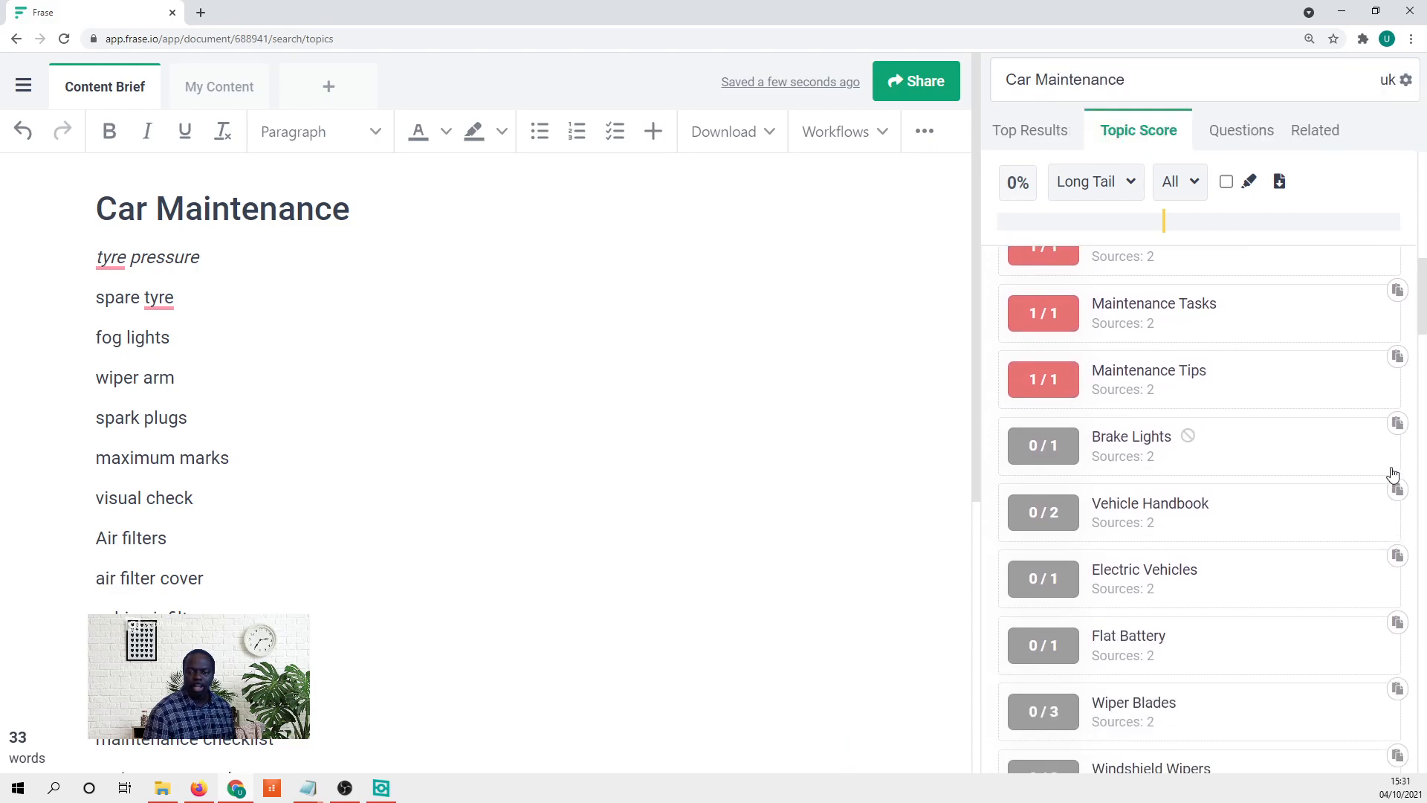
{"action": "left_click", "coordinate": [1398, 423]}
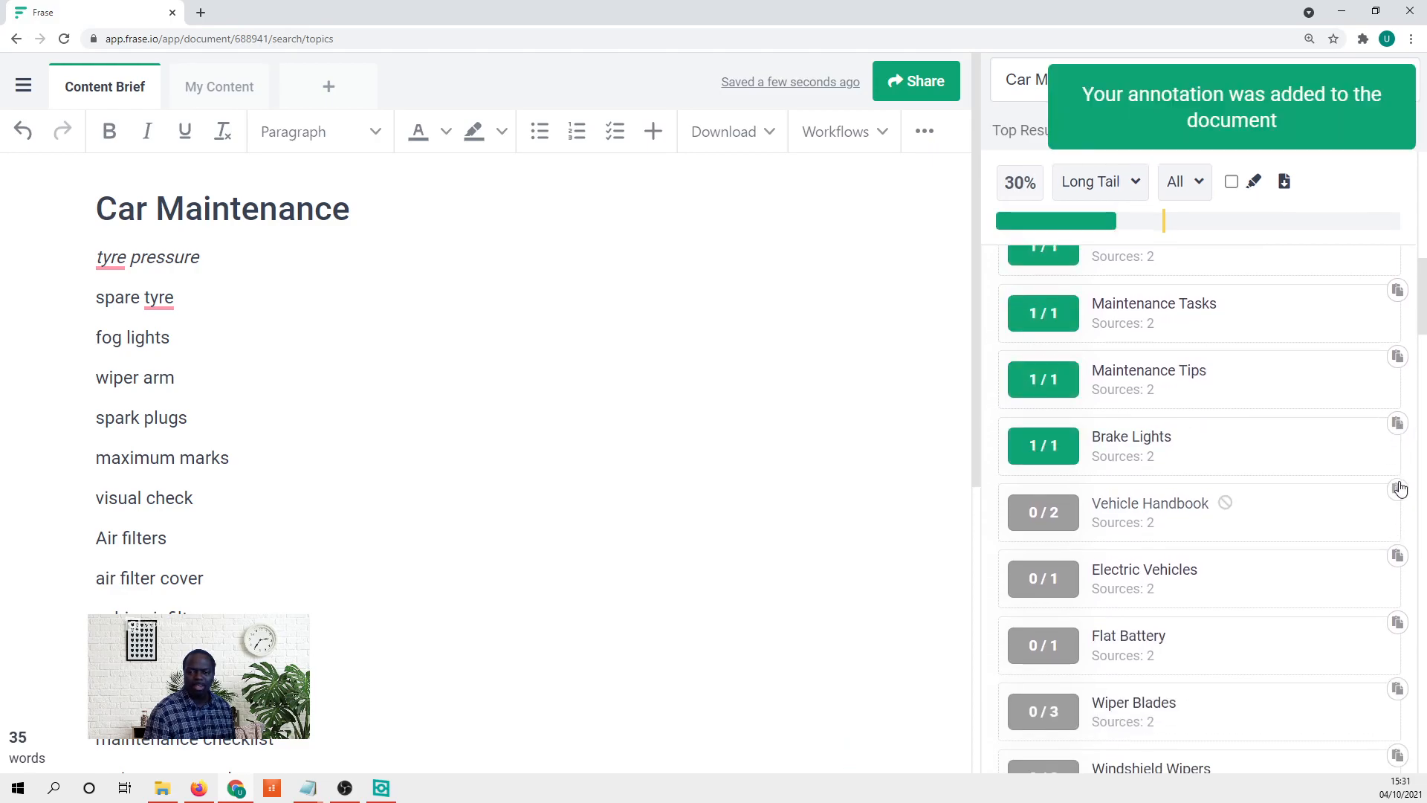
{"action": "left_click", "coordinate": [1397, 492]}
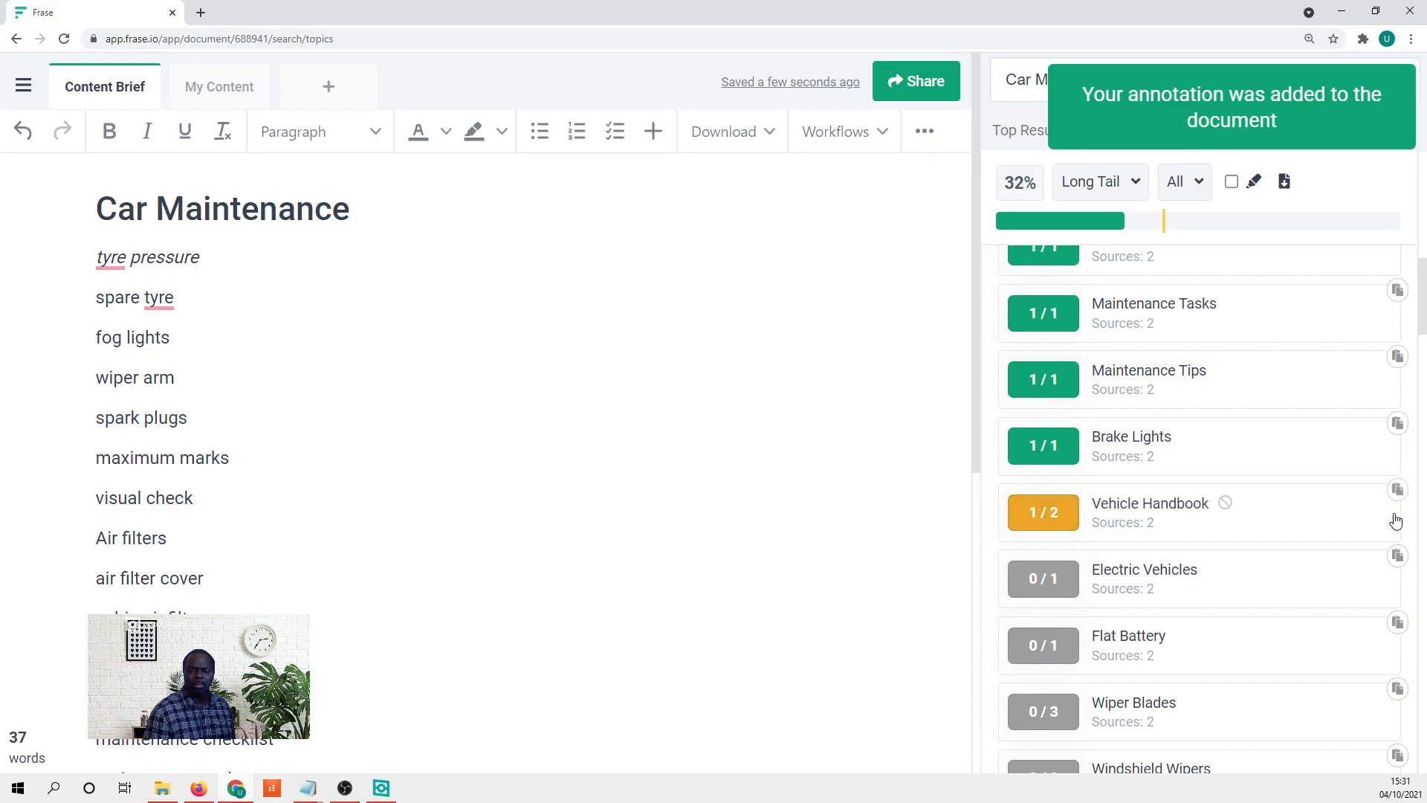
{"action": "left_click", "coordinate": [1398, 562]}
{"action": "scroll", "coordinate": [1396, 564], "scroll_direction": "down", "scroll_amount": 2}
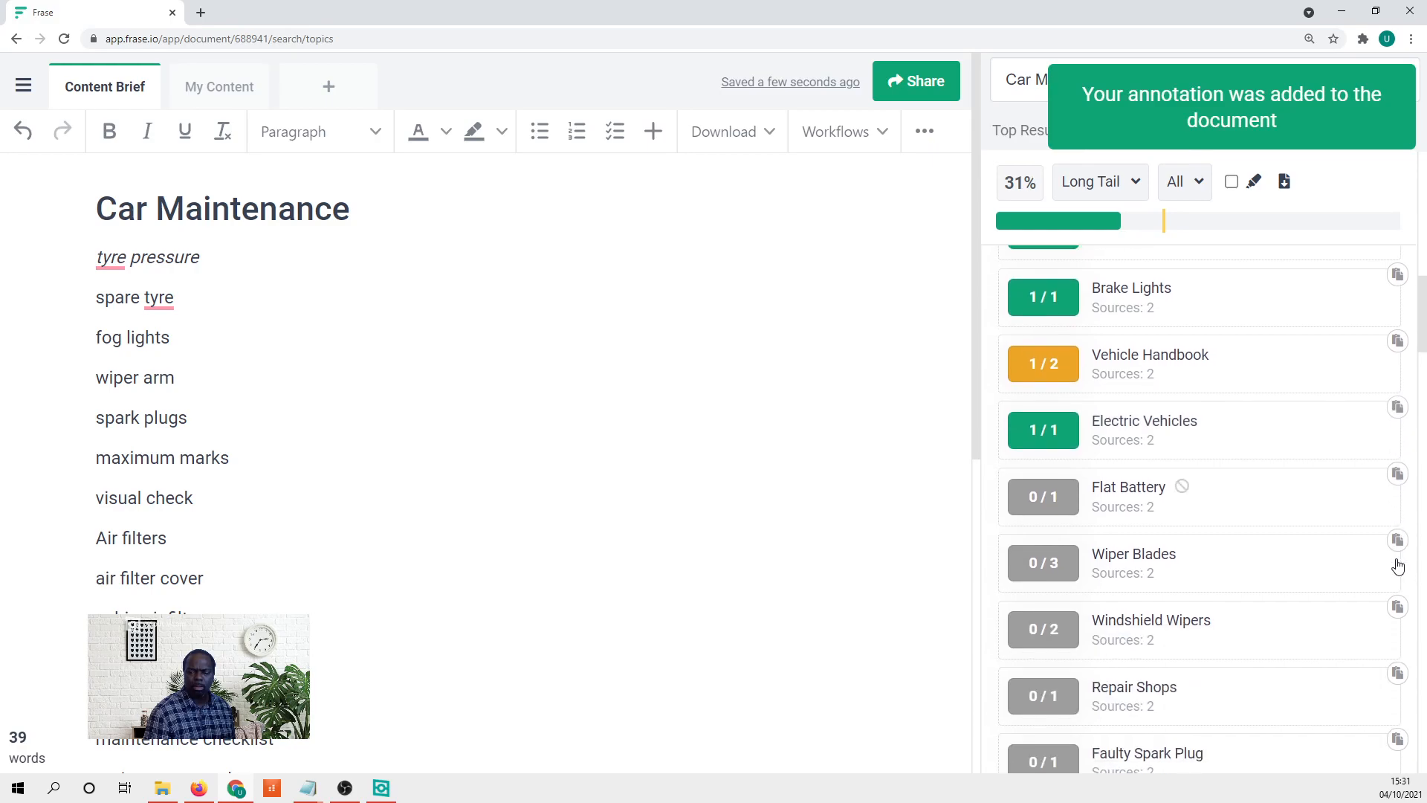
{"action": "left_click", "coordinate": [1397, 475]}
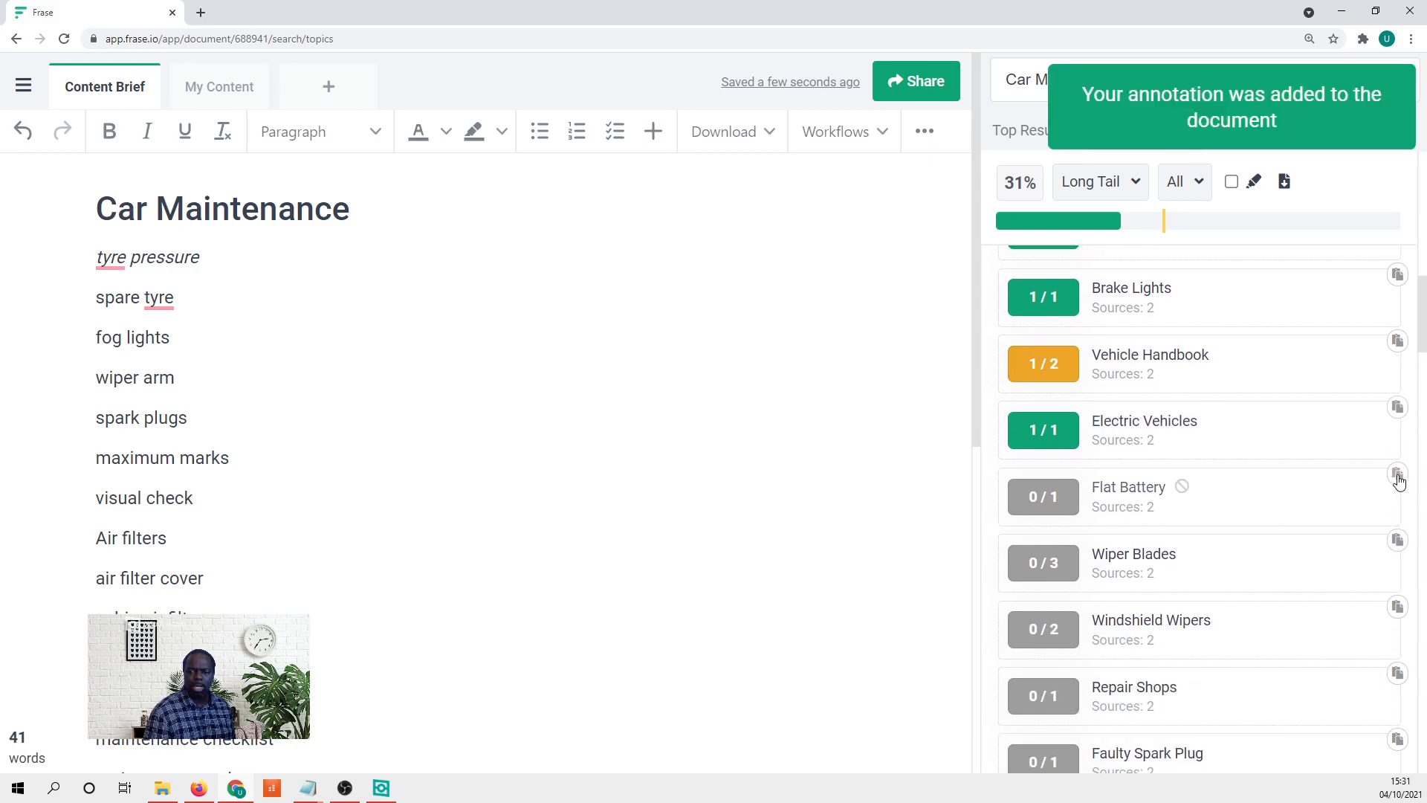
- Add the Wiper Blades, Windshield Wipers, Repair Shops, Faulty Spark Plug, Oil Level and Coolant Level topics to the document
{"action": "left_click", "coordinate": [1396, 537]}
{"action": "left_click", "coordinate": [1396, 606]}
{"action": "scroll", "coordinate": [1394, 603], "scroll_direction": "down", "scroll_amount": 2}
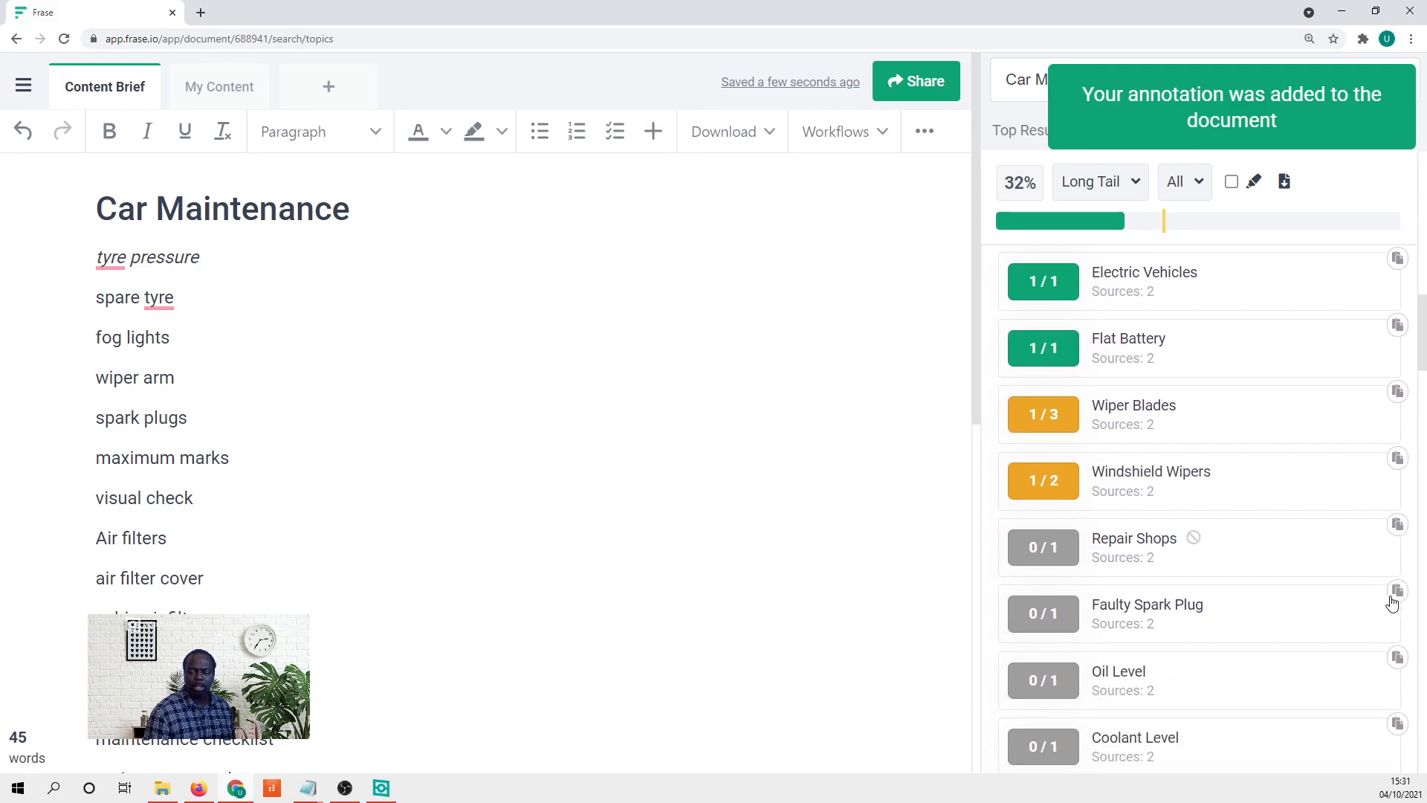
{"action": "left_click", "coordinate": [1398, 529]}
{"action": "left_click", "coordinate": [1398, 591]}
{"action": "left_click", "coordinate": [1398, 657]}
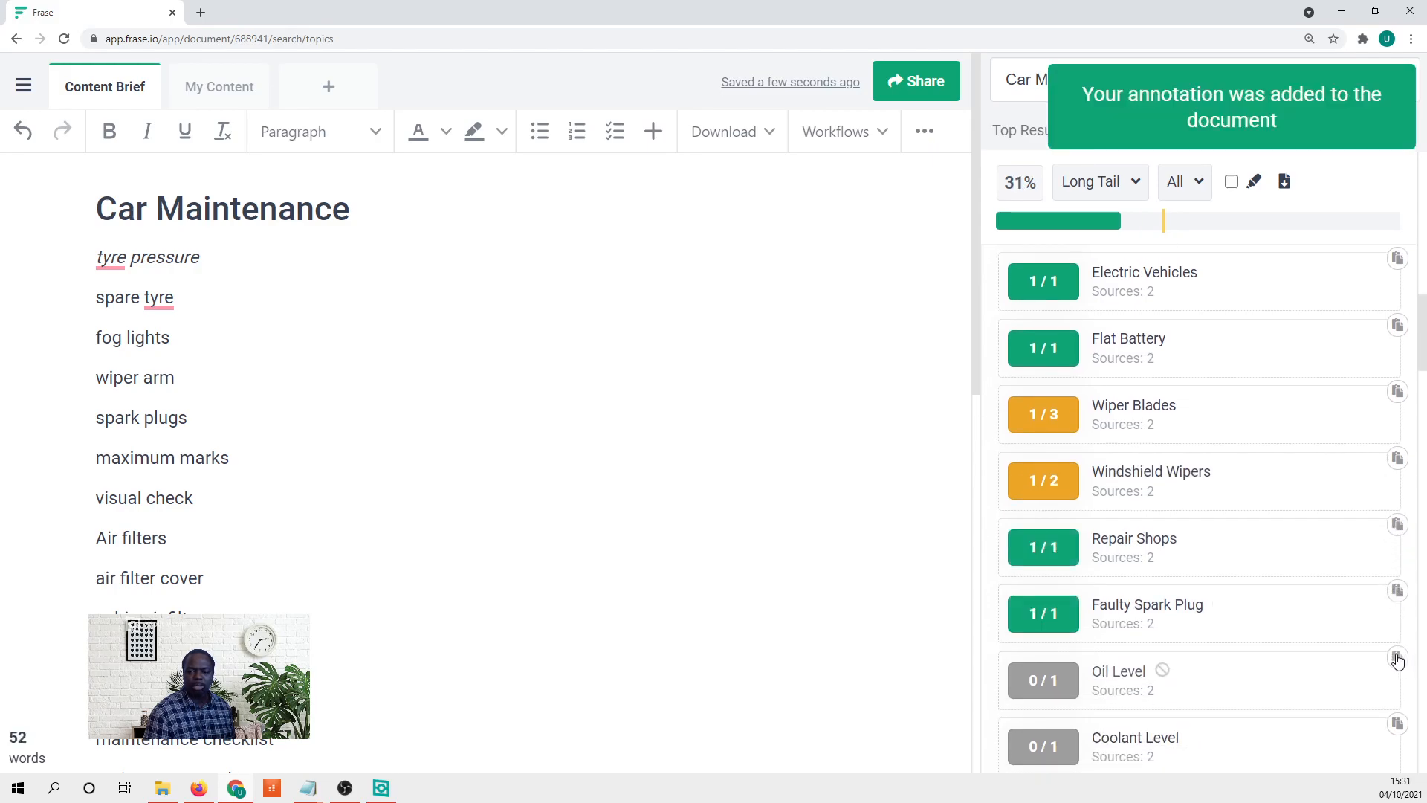
{"action": "scroll", "coordinate": [1396, 660], "scroll_direction": "down", "scroll_amount": 1}
{"action": "left_click", "coordinate": [1397, 575]}
{"action": "left_click", "coordinate": [1398, 642]}
{"action": "scroll", "coordinate": [1397, 648], "scroll_direction": "down", "scroll_amount": 2}
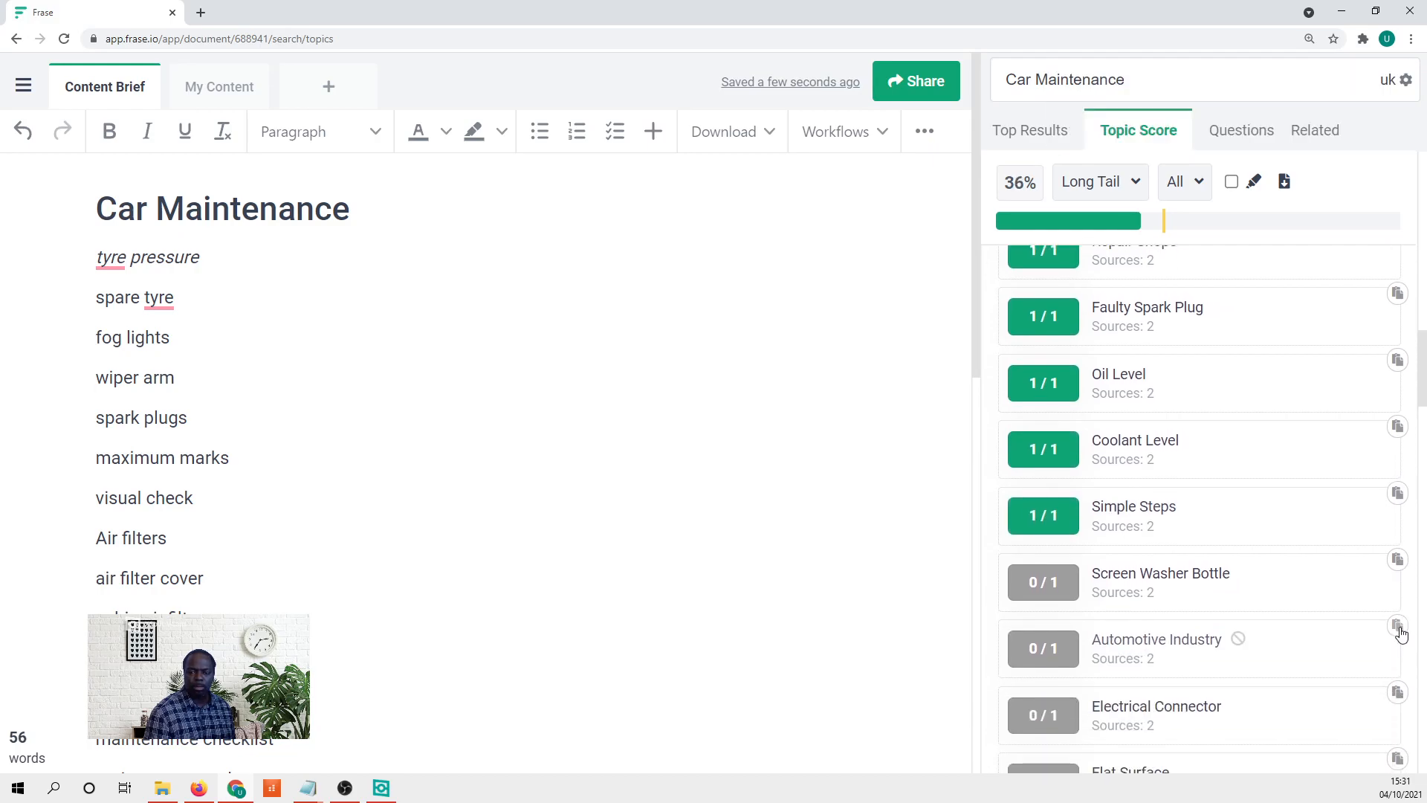
{"action": "left_click", "coordinate": [1398, 494]}
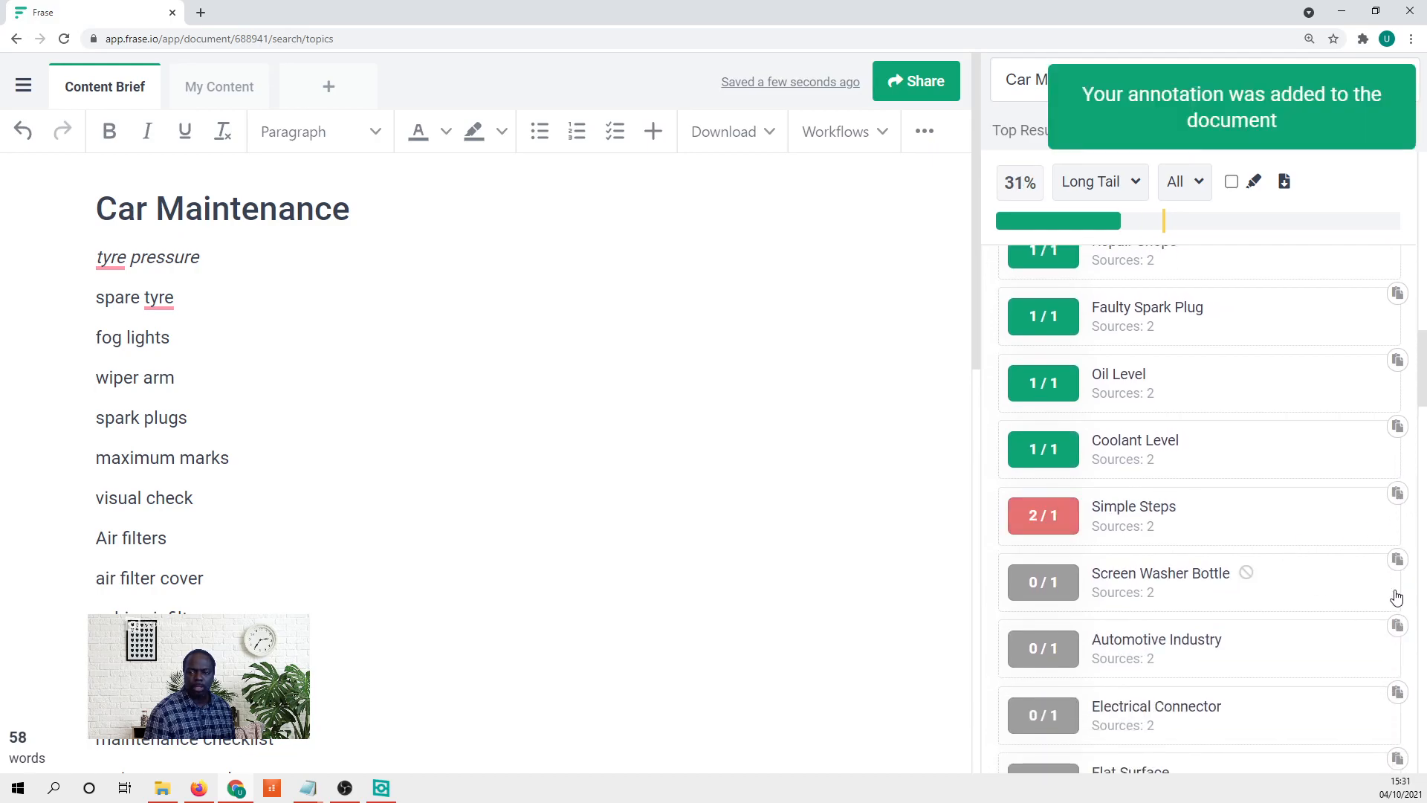
{"action": "scroll", "coordinate": [452, 685], "scroll_direction": "down", "scroll_amount": 10}
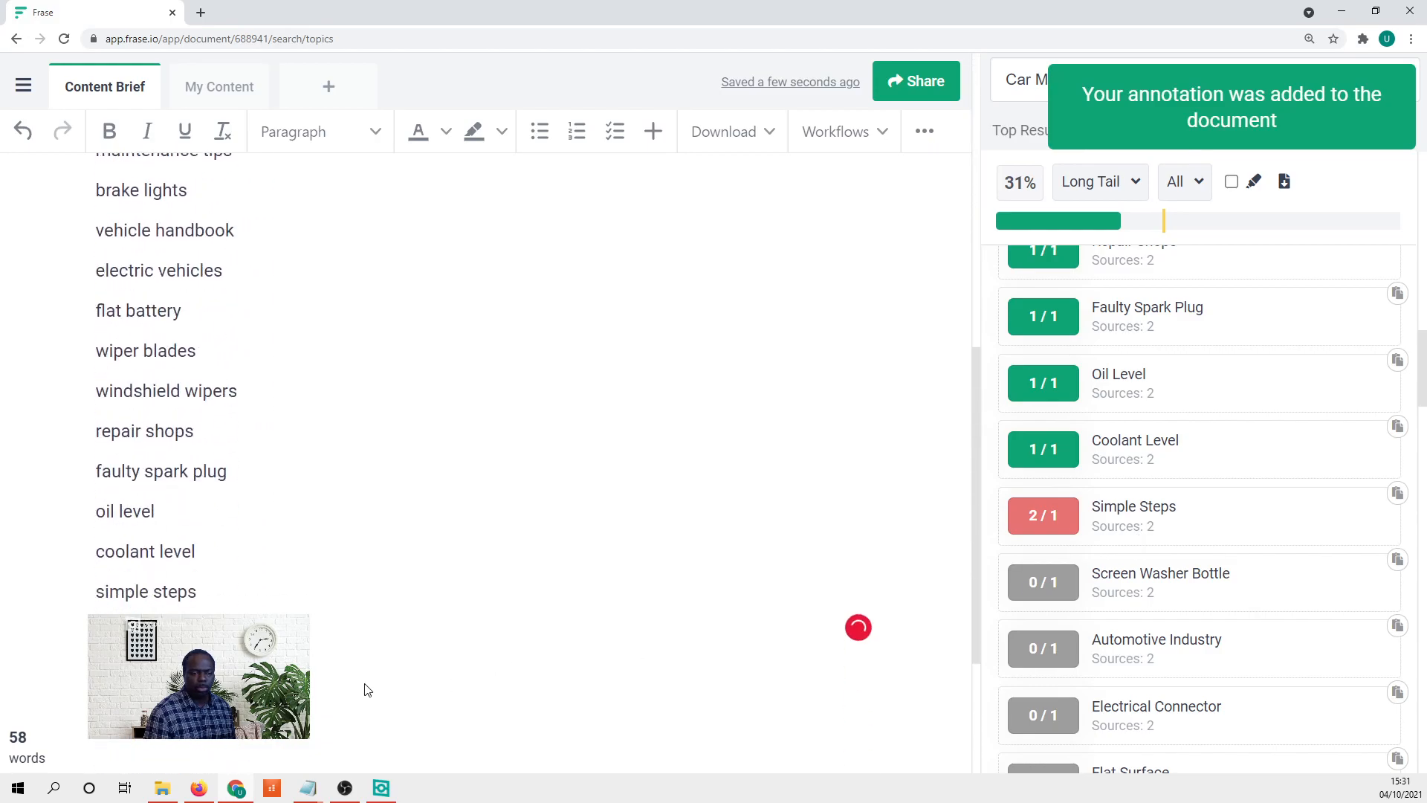
{"action": "left_click_drag", "start_coordinate": [239, 547], "coordinate": [74, 513]}
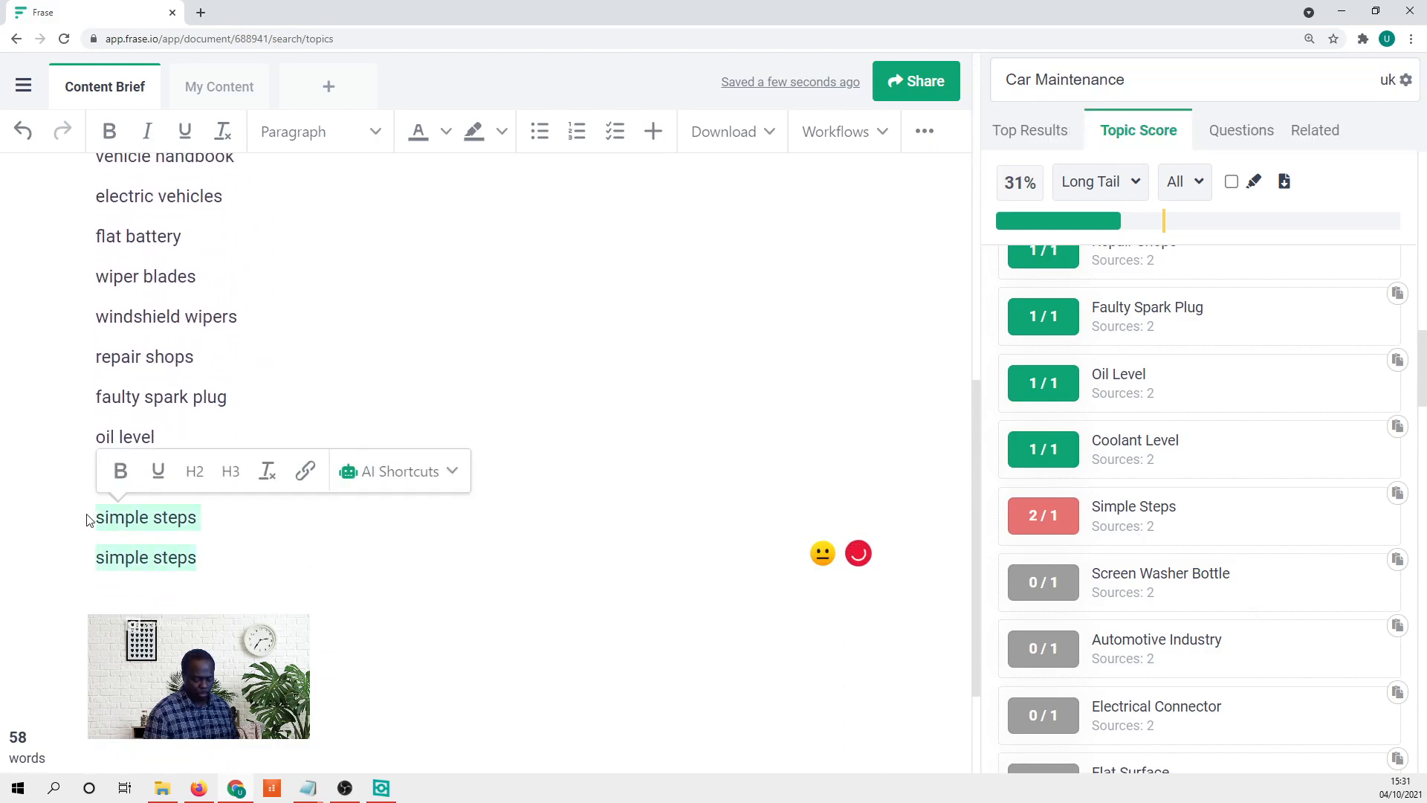
{"action": "key", "text": "BackSpace"}
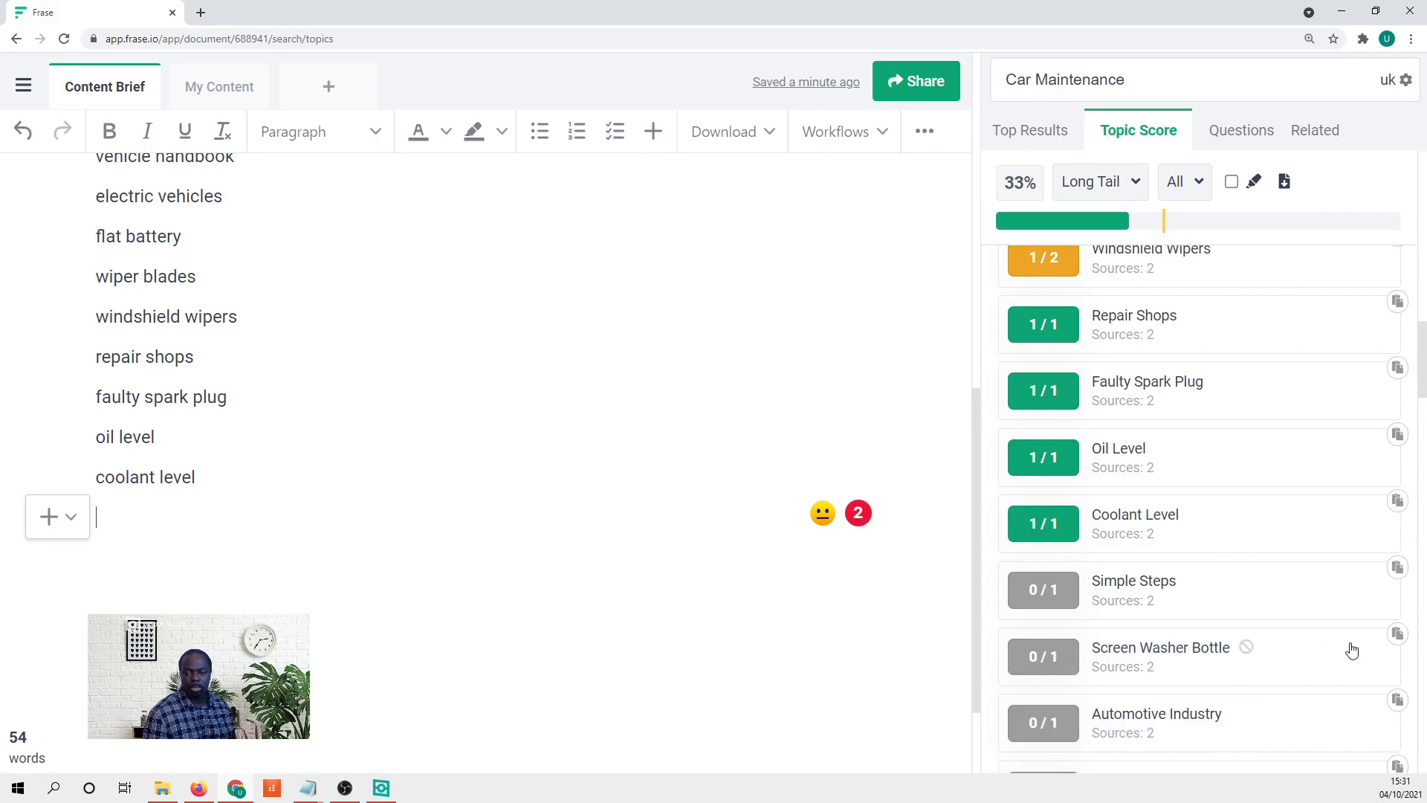
- Add the Screen Washer Bottle, Automotive Industry, Electrical Connector and Legal Limit topics to the document
{"action": "left_click", "coordinate": [1396, 636]}
{"action": "scroll", "coordinate": [1392, 652], "scroll_direction": "down", "scroll_amount": 2}
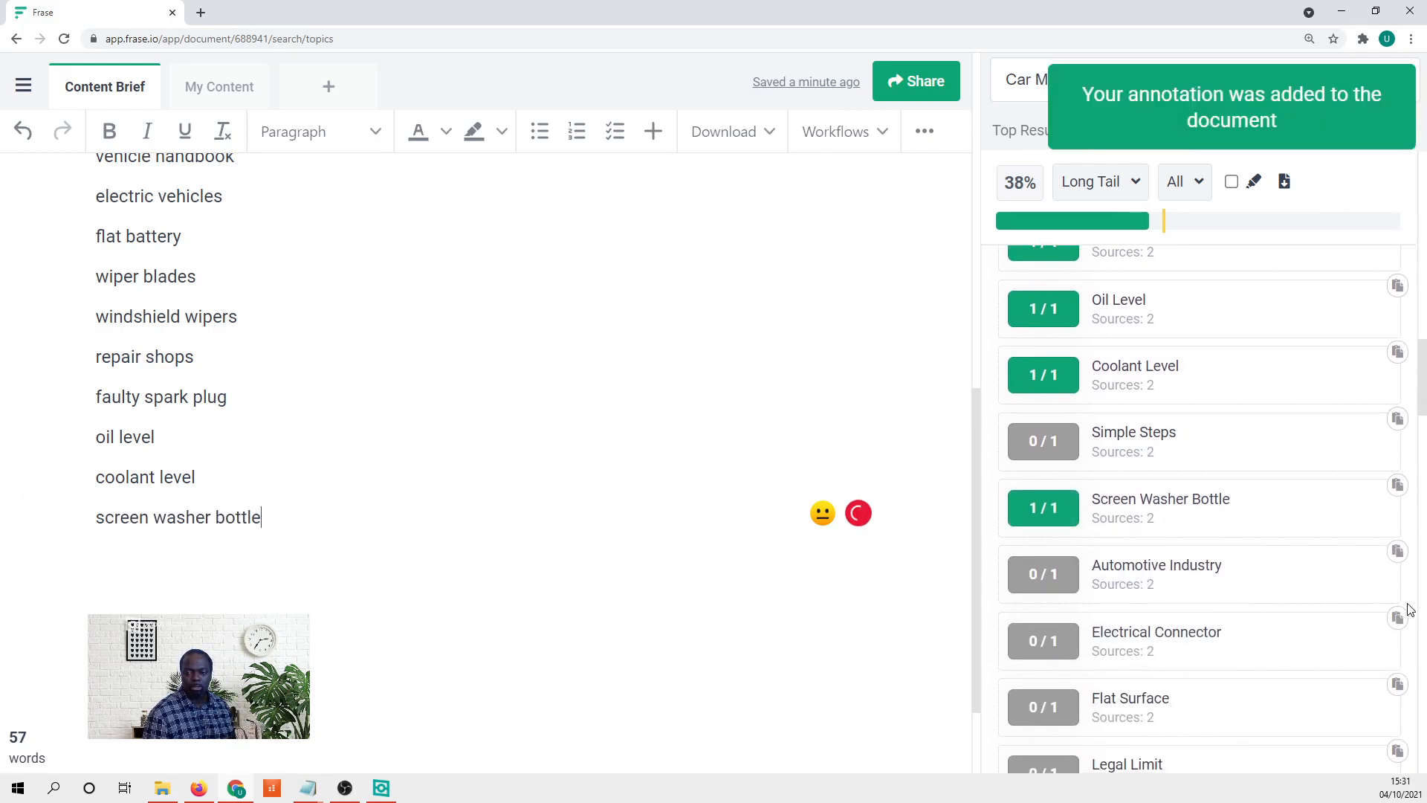
{"action": "left_click", "coordinate": [1399, 559]}
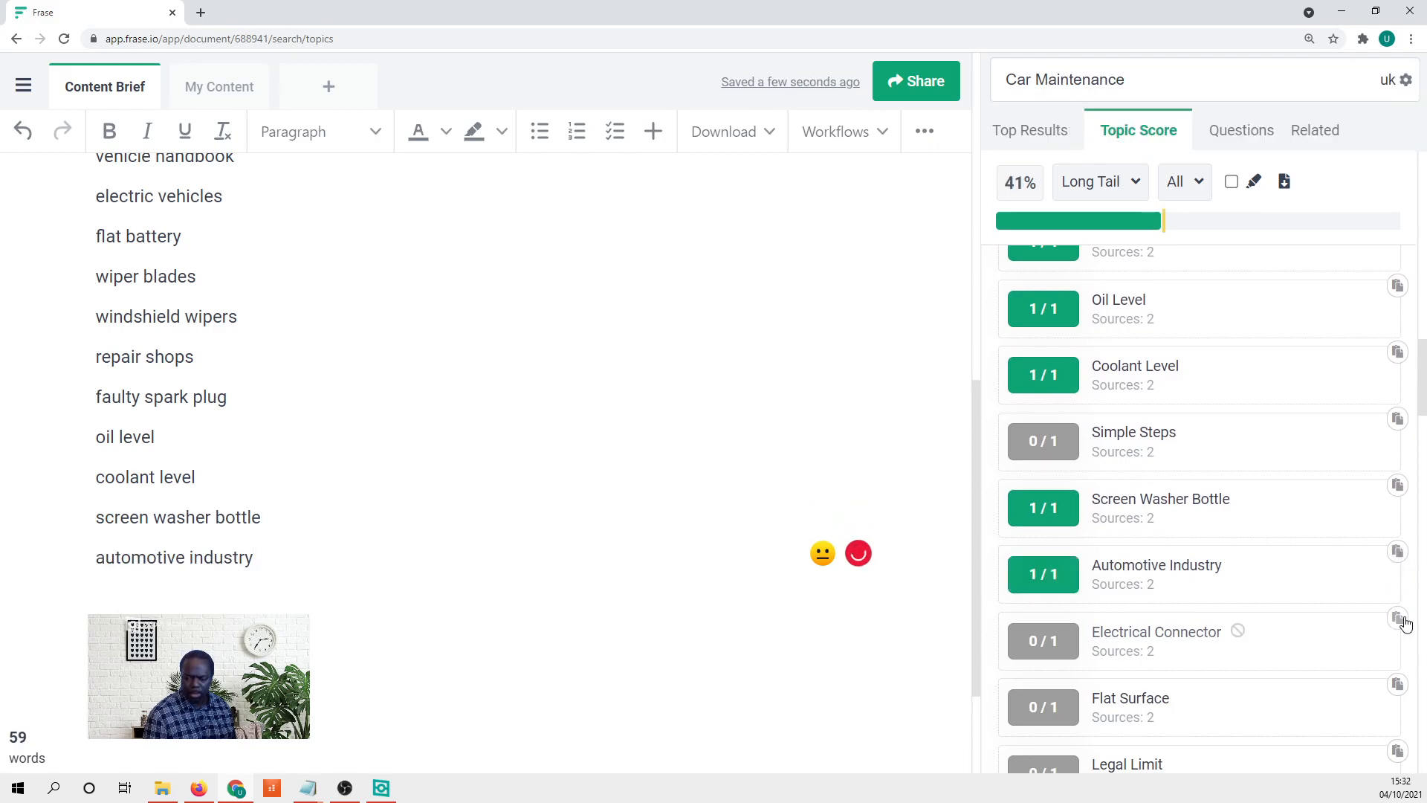
{"action": "left_click", "coordinate": [1398, 620]}
{"action": "scroll", "coordinate": [1401, 614], "scroll_direction": "down", "scroll_amount": 2}
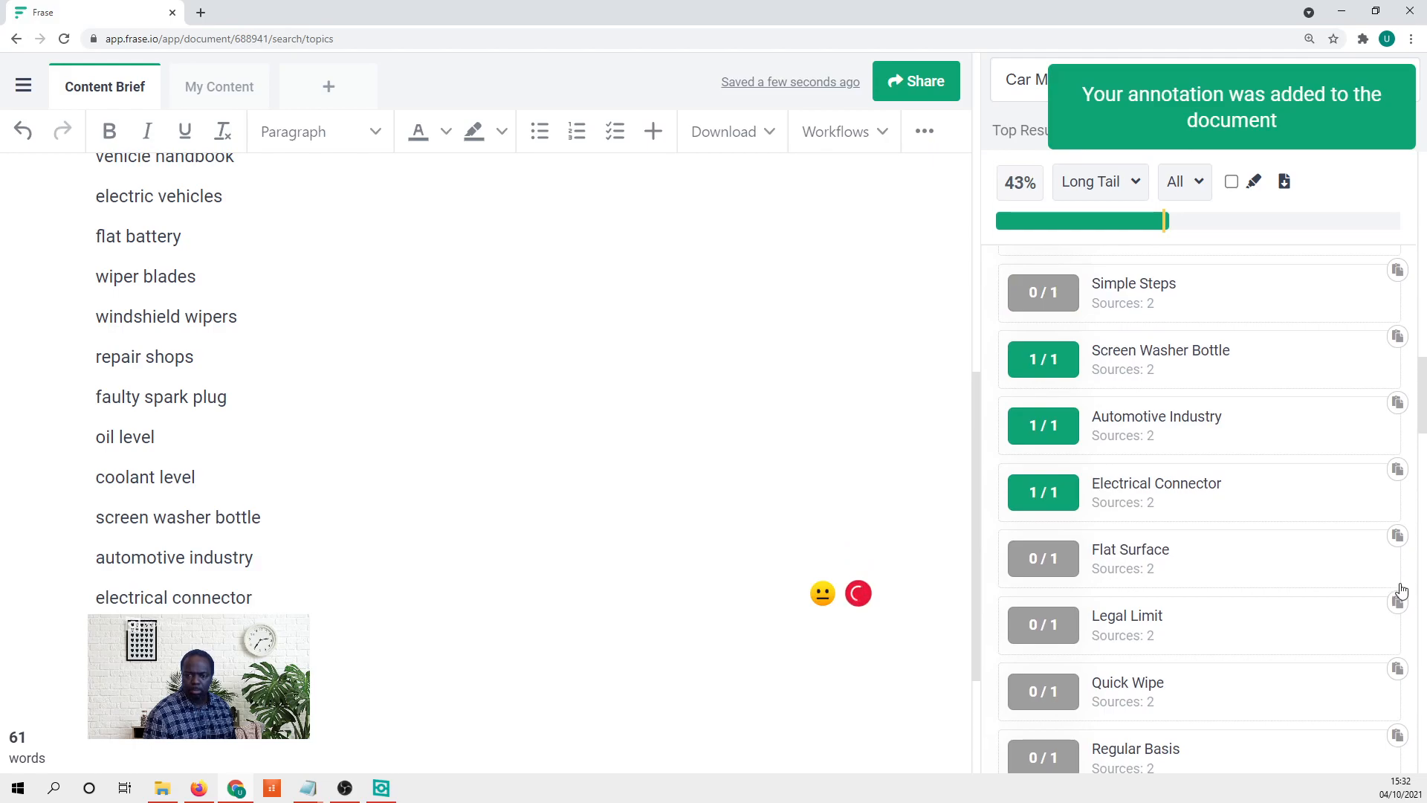
{"action": "left_click", "coordinate": [1398, 604]}
- Add the Quick Wipe, Windows Clean, Simple Checks and Engine Oil topics to the document
{"action": "scroll", "coordinate": [1400, 613], "scroll_direction": "down", "scroll_amount": 2}
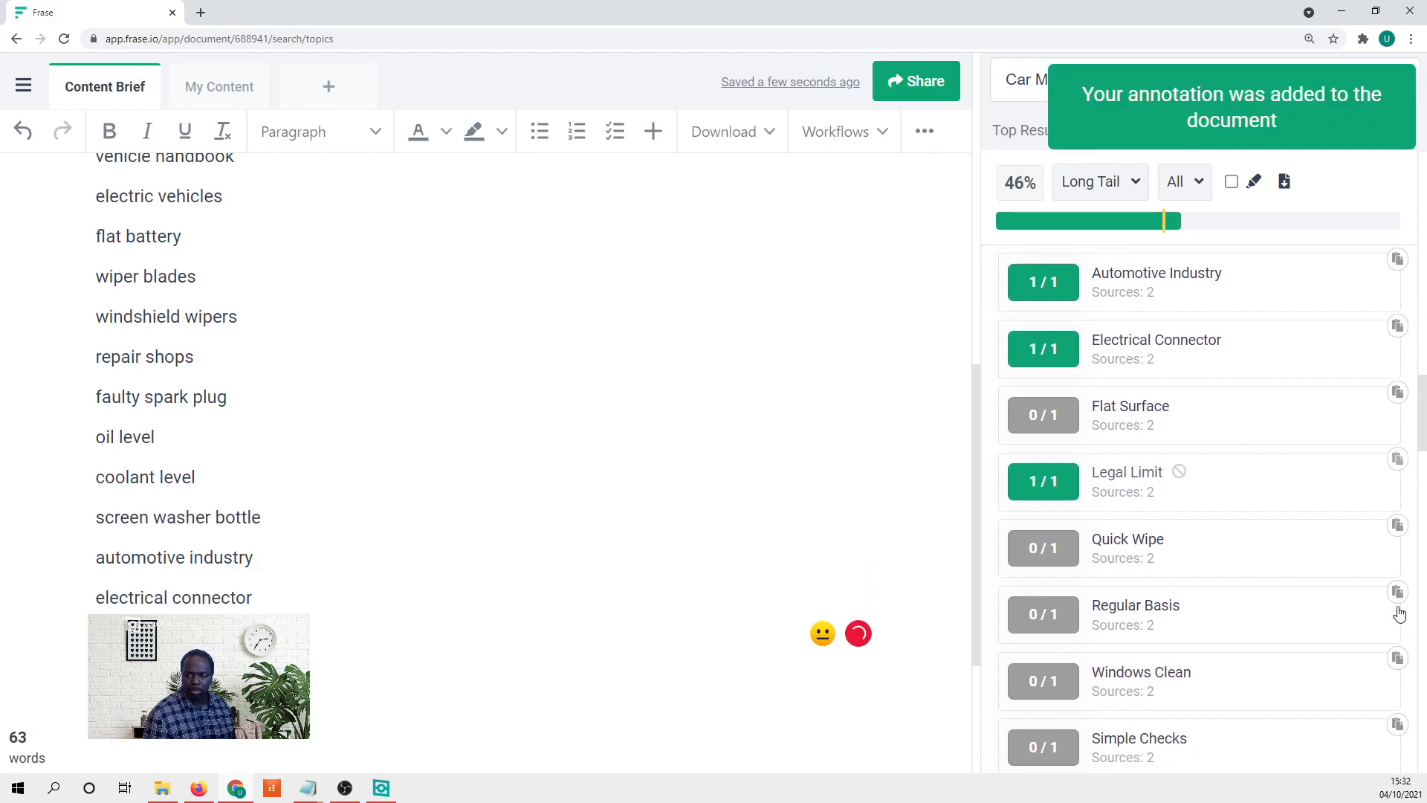
{"action": "left_click", "coordinate": [1397, 522]}
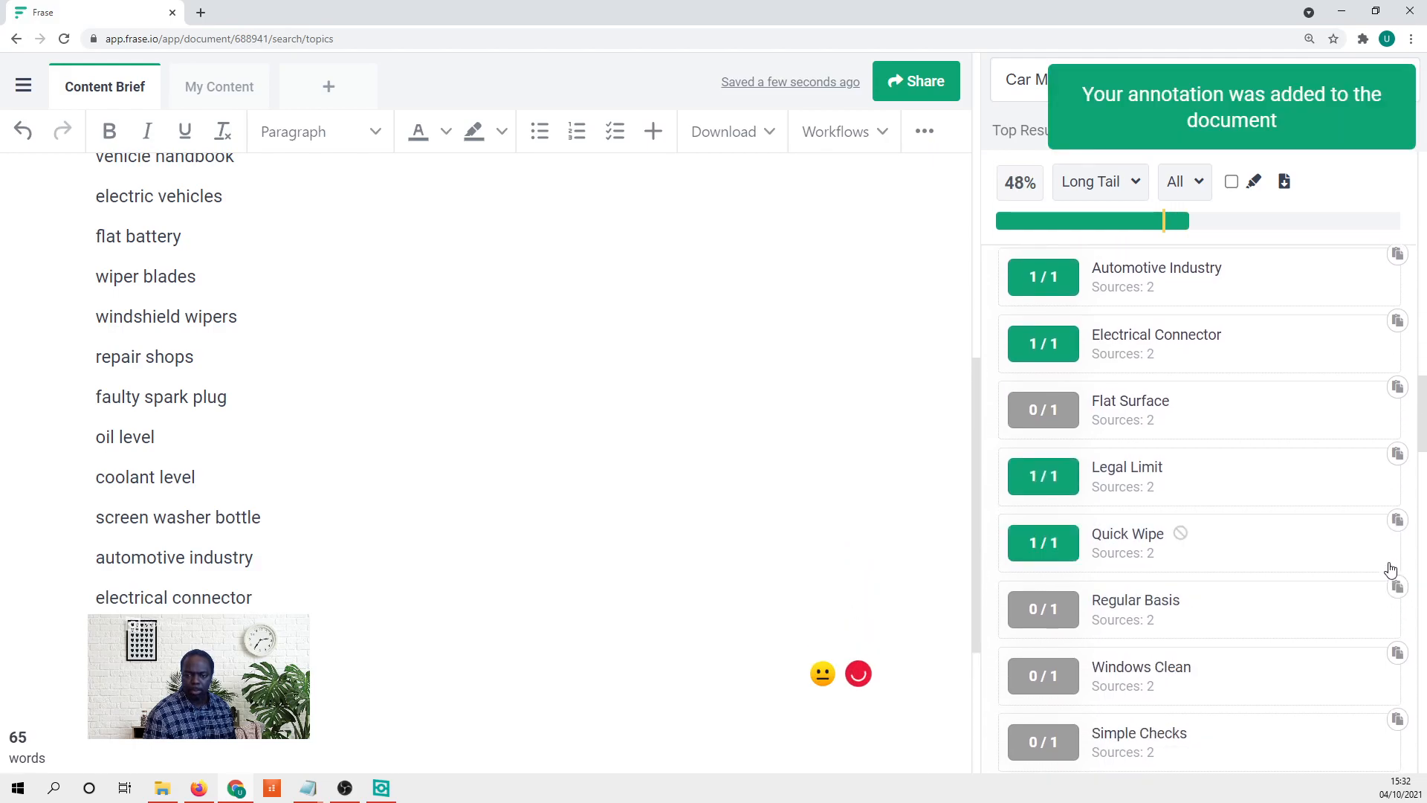
{"action": "left_click", "coordinate": [1398, 657]}
{"action": "scroll", "coordinate": [1398, 639], "scroll_direction": "down", "scroll_amount": 2}
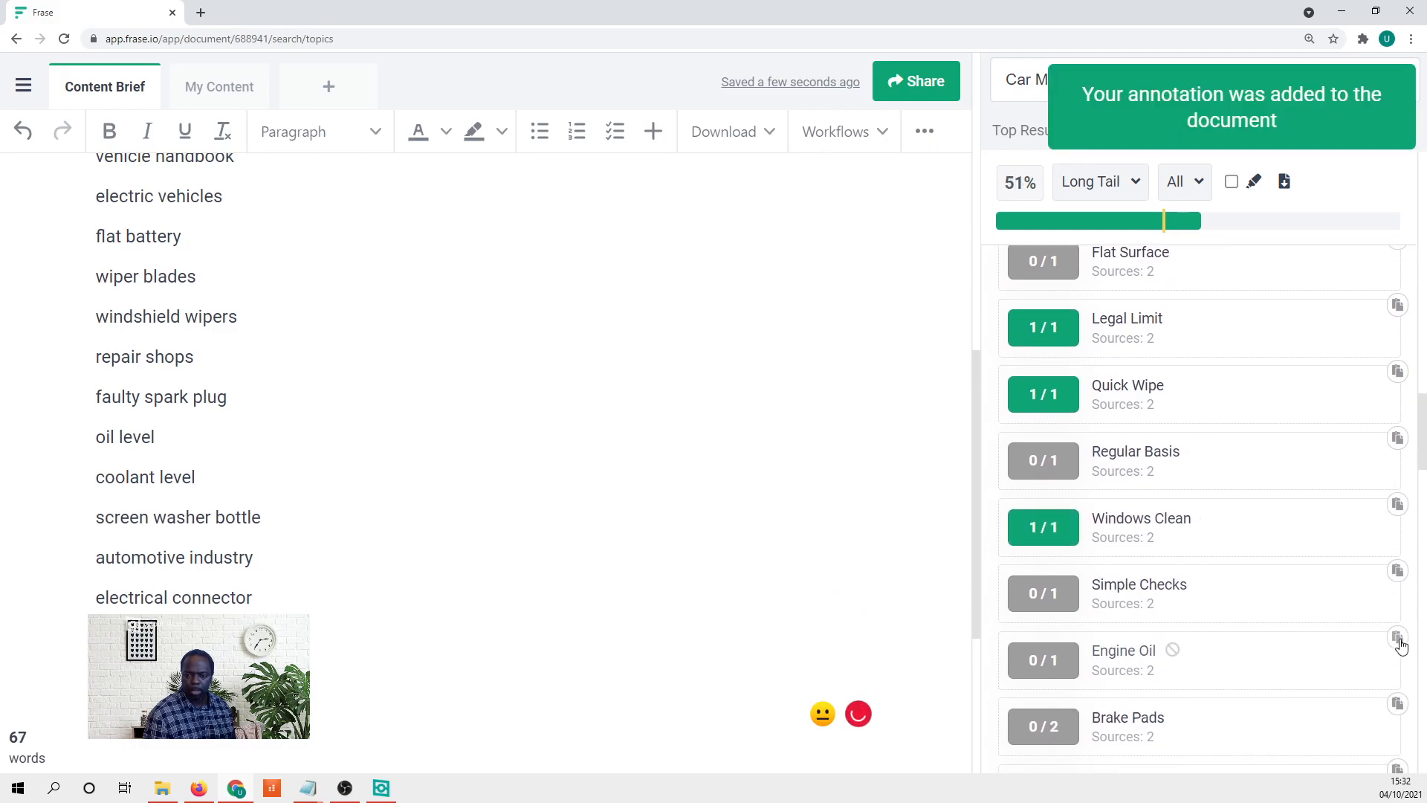
{"action": "left_click", "coordinate": [1398, 574]}
{"action": "scroll", "coordinate": [1397, 592], "scroll_direction": "down", "scroll_amount": 2}
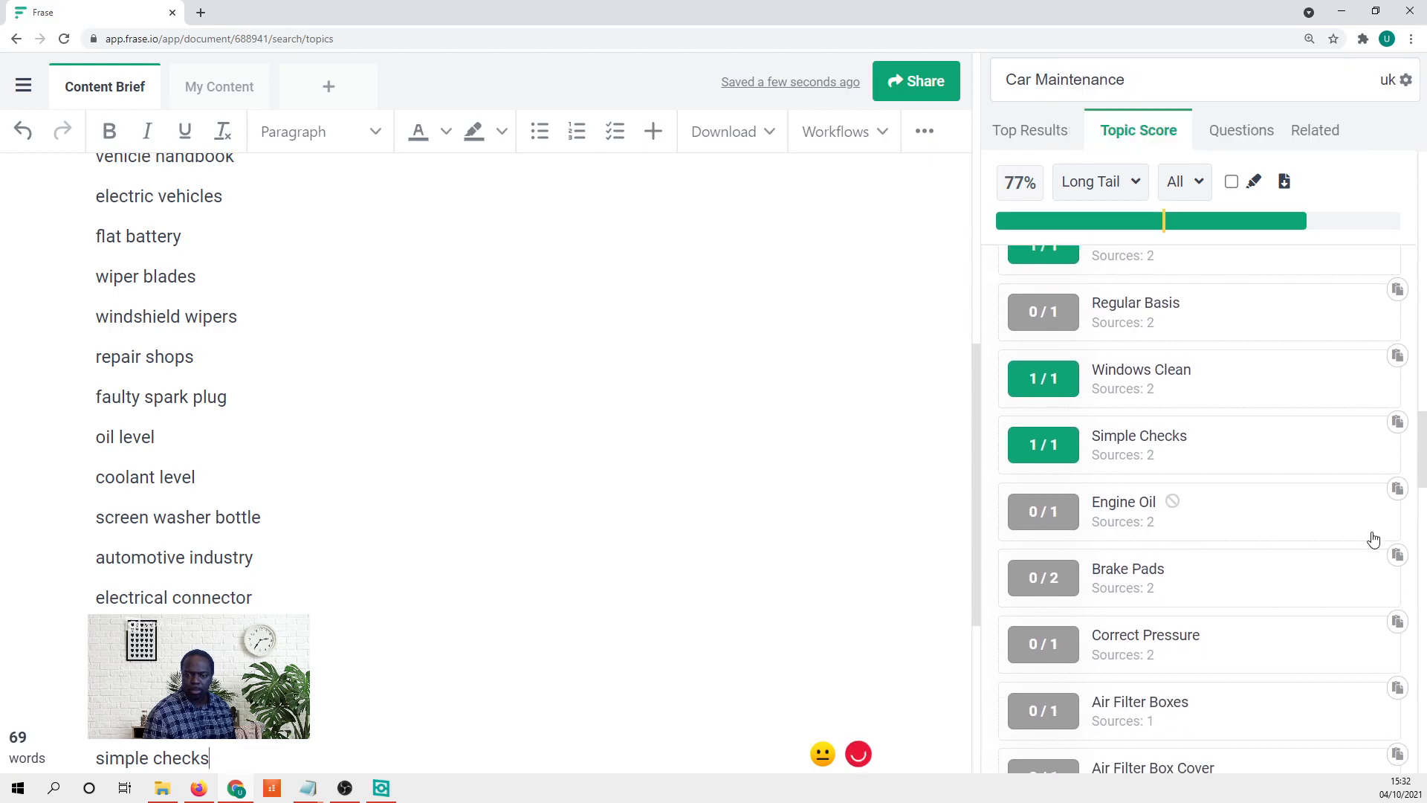
{"action": "left_click", "coordinate": [1397, 489]}
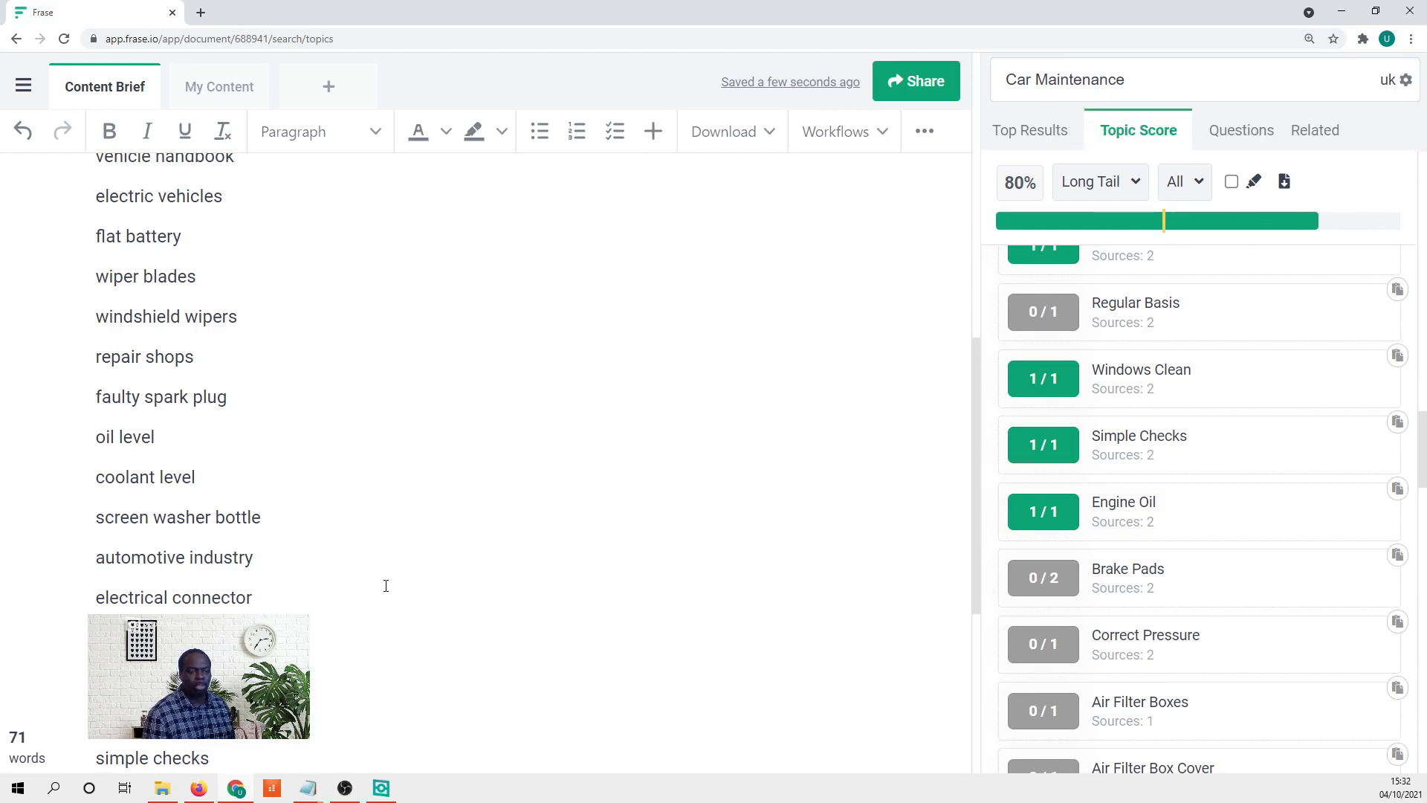
- Copy the whole topic list below the Car Maintenance heading, from tyre pressure through engine oil
{"action": "scroll", "coordinate": [386, 586], "scroll_direction": "down", "scroll_amount": 3}
{"action": "left_click_drag", "start_coordinate": [200, 580], "coordinate": [21, 22]}
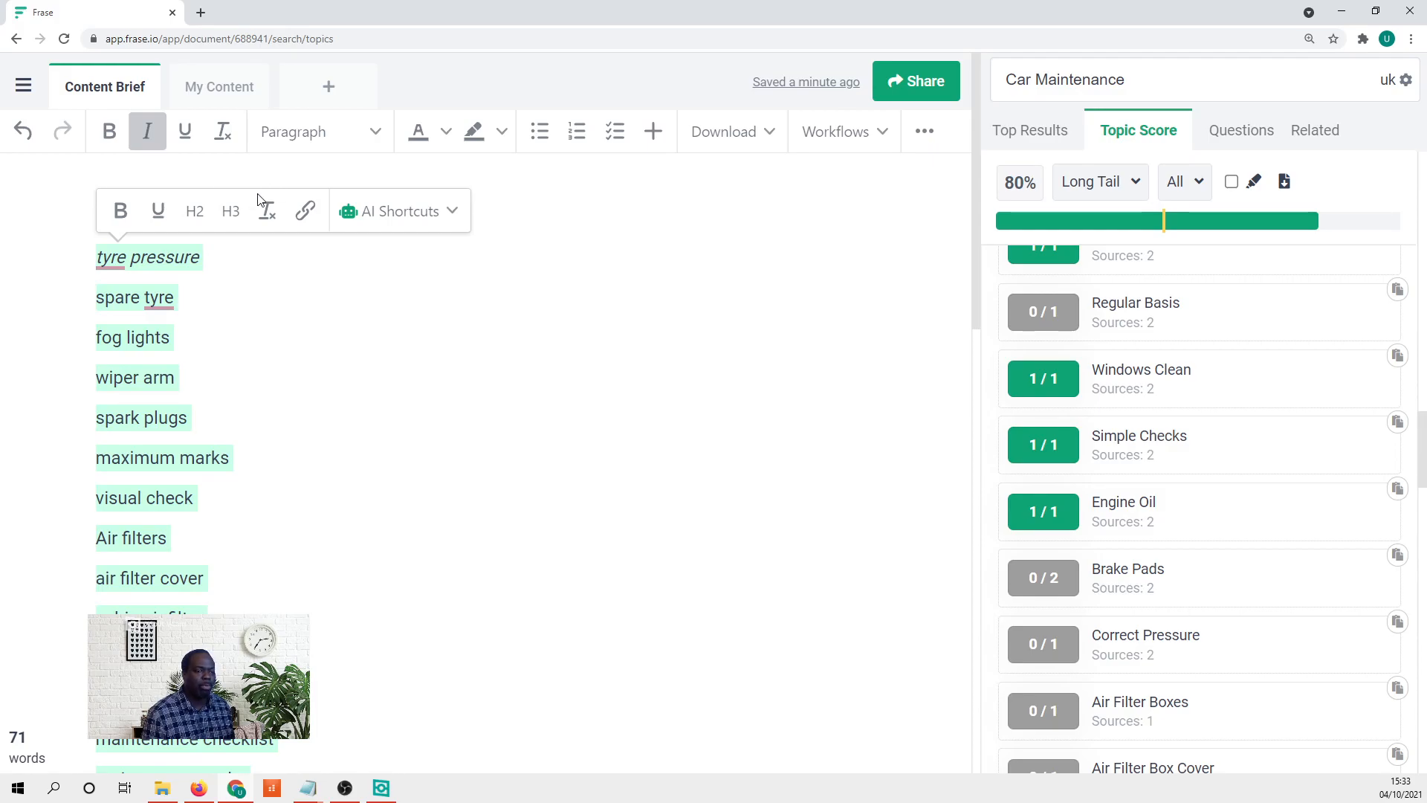
{"action": "right_click", "coordinate": [148, 455]}
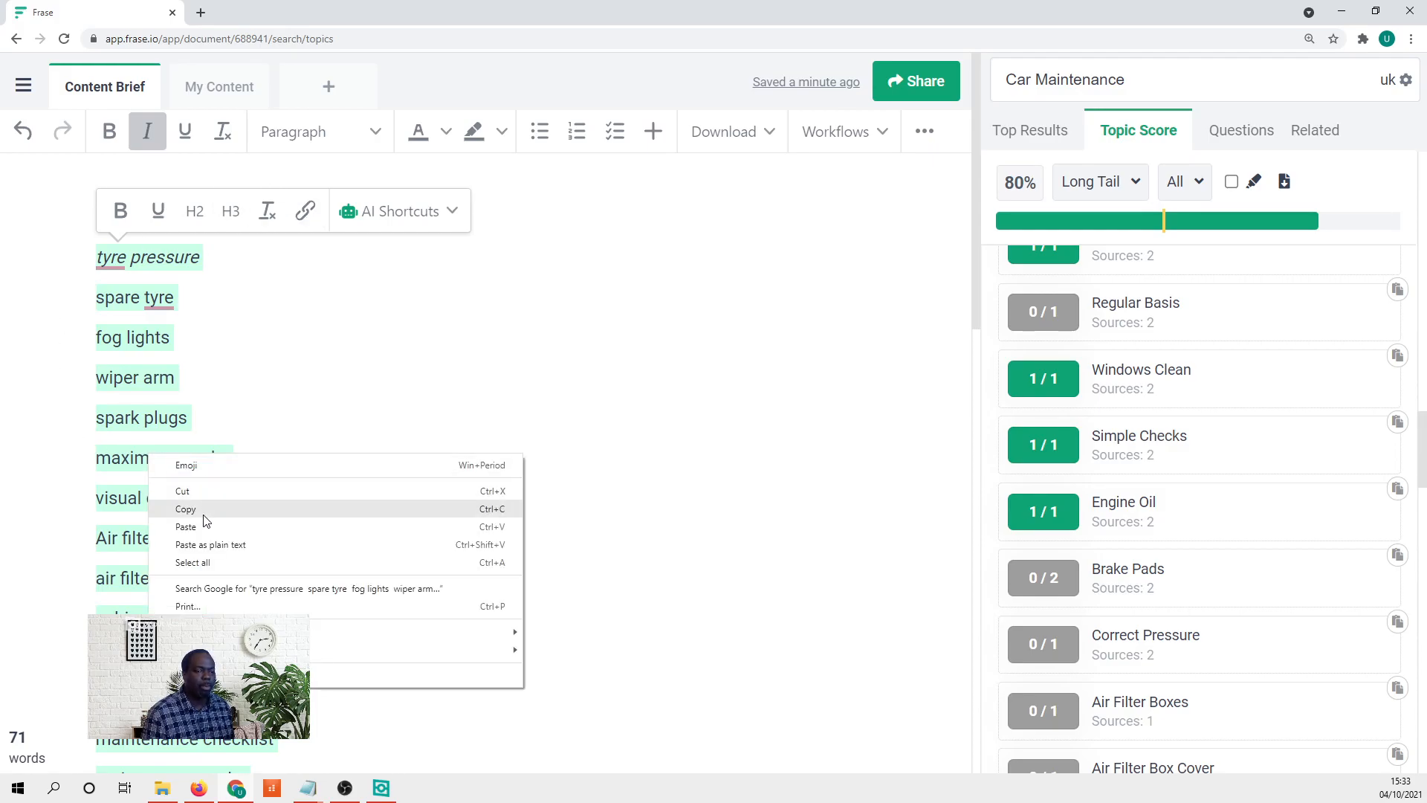
{"action": "left_click", "coordinate": [204, 511]}
- Switch to ClosersCopy and paste the copied topic list below the Car Maintenance title in the document
{"action": "left_click", "coordinate": [1341, 12]}
{"action": "left_click", "coordinate": [411, 355]}
{"action": "key", "text": "ctrl+v"}
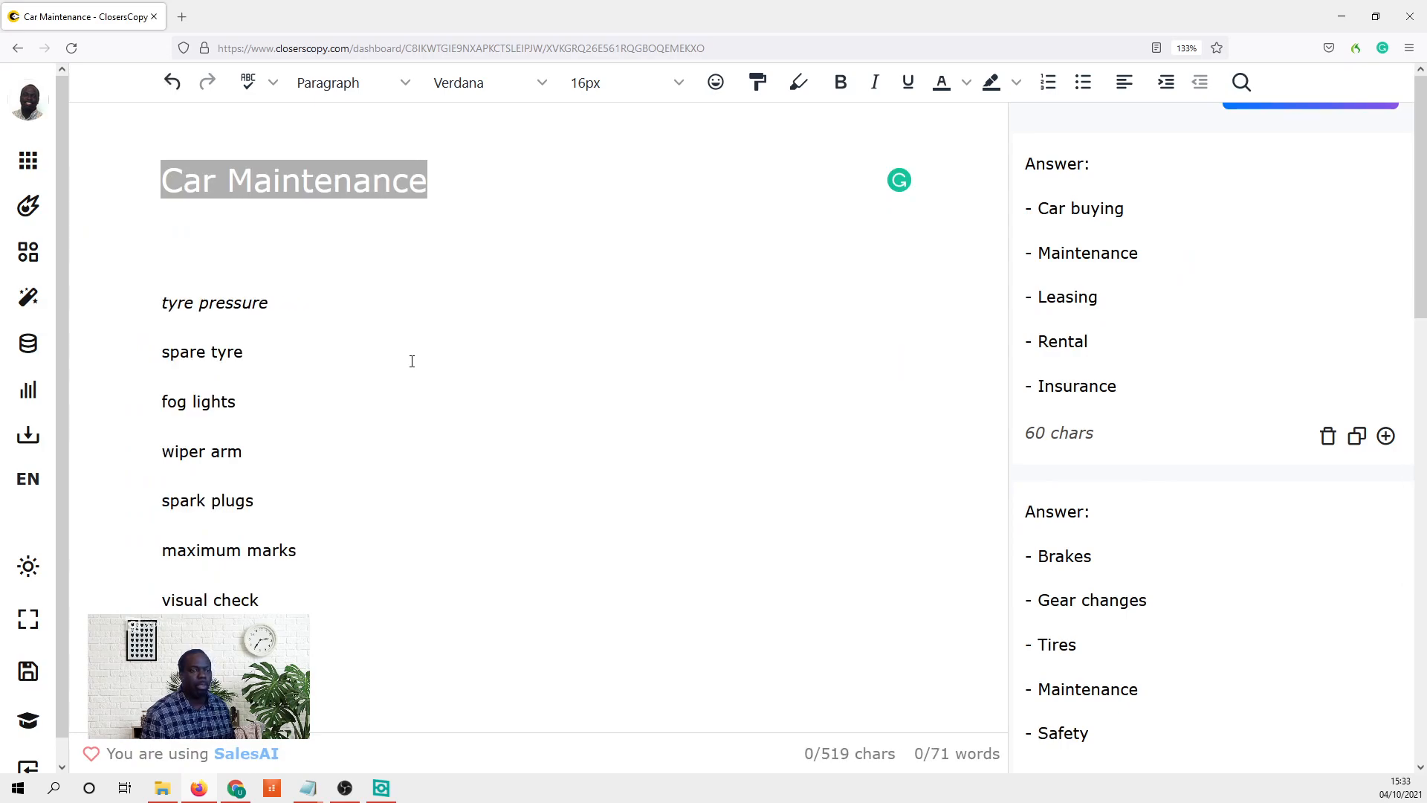
{"action": "scroll", "coordinate": [521, 349], "scroll_direction": "down", "scroll_amount": 2}
{"action": "scroll", "coordinate": [521, 346], "scroll_direction": "up", "scroll_amount": 2}
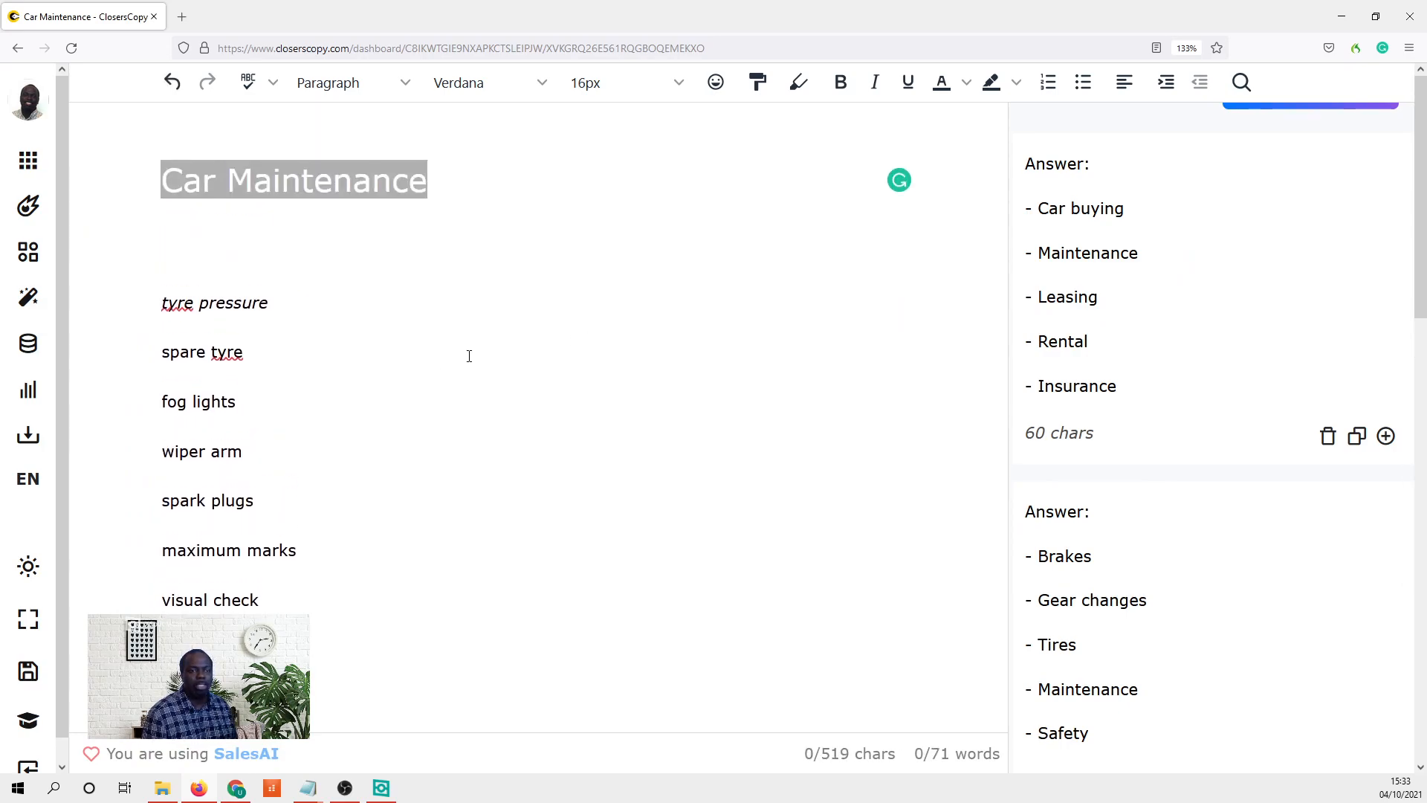
- Look through the pasted topic list below the Car Maintenance title, beginning with the tyre pressure topic
{"action": "scroll", "coordinate": [223, 407], "scroll_direction": "down", "scroll_amount": 15}
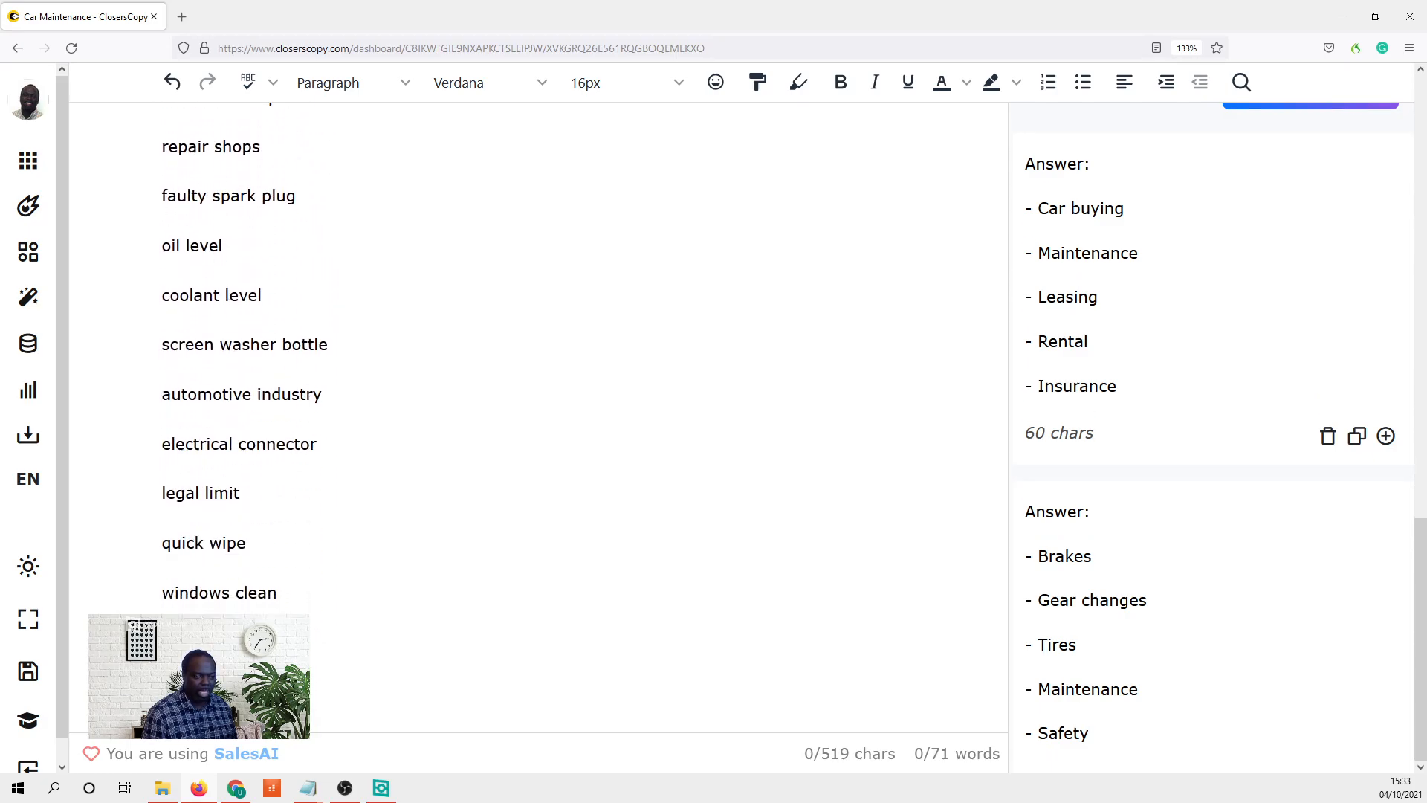
{"action": "scroll", "coordinate": [520, 417], "scroll_direction": "up", "scroll_amount": 15}
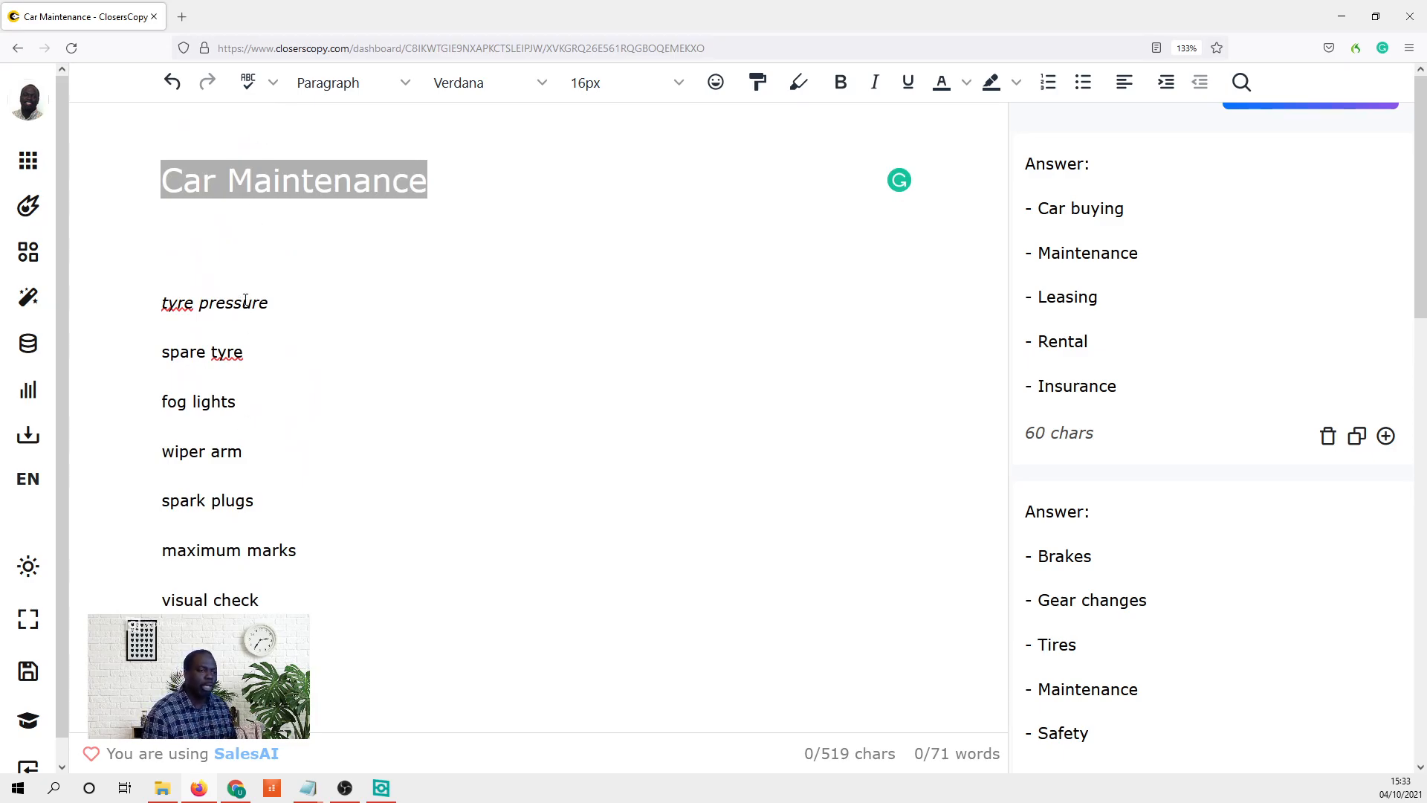
{"action": "scroll", "coordinate": [224, 540], "scroll_direction": "down", "scroll_amount": 12}
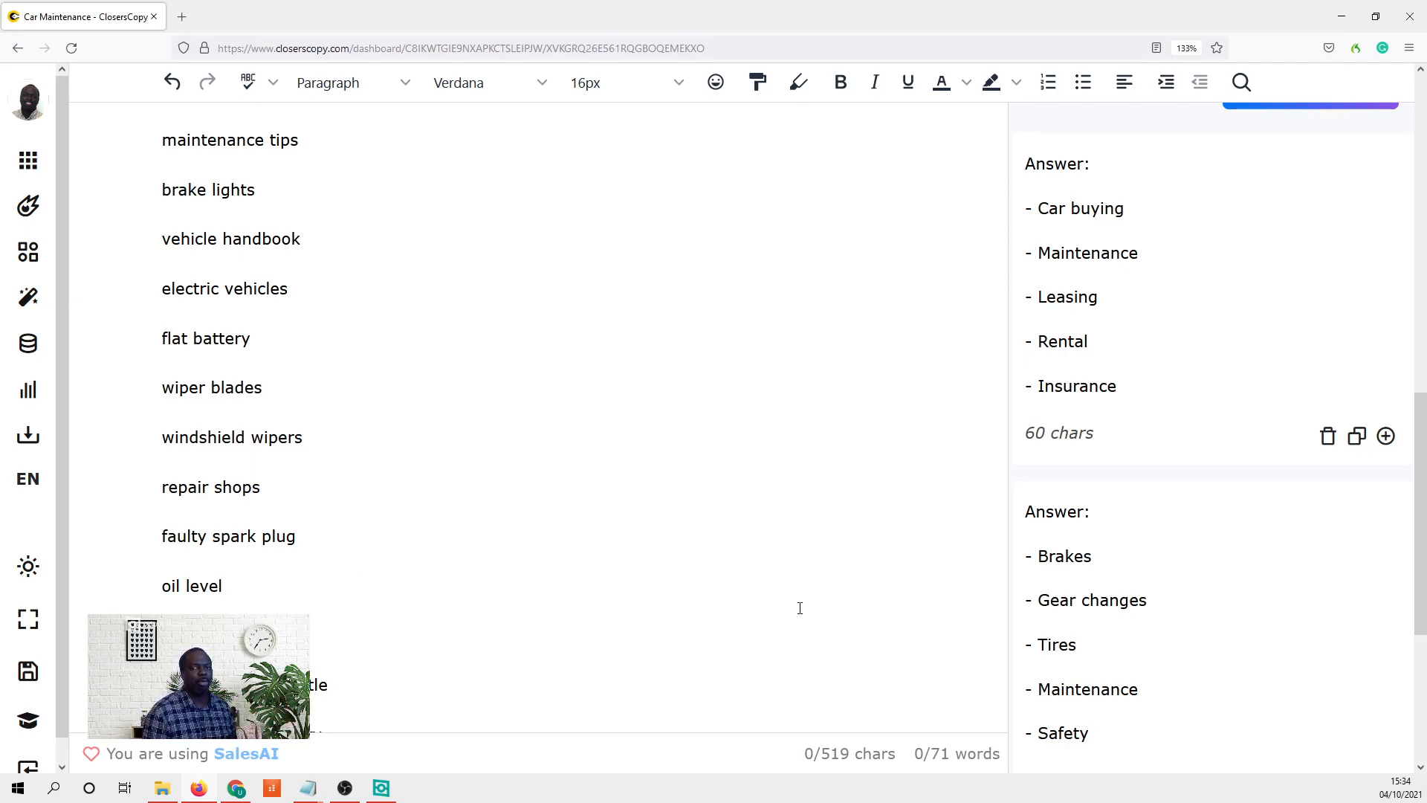
{"action": "scroll", "coordinate": [798, 607], "scroll_direction": "up", "scroll_amount": 10}
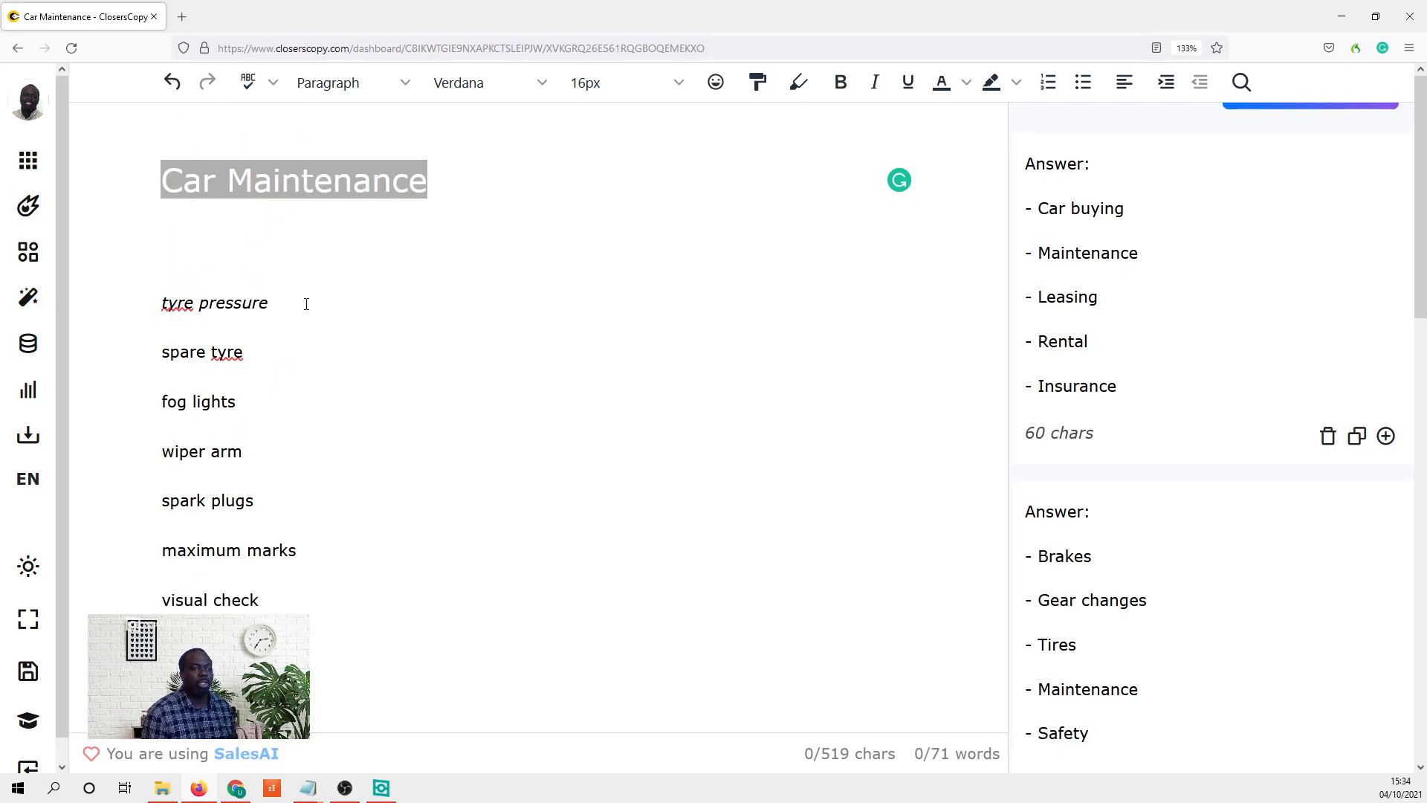
{"action": "left_click_drag", "start_coordinate": [293, 298], "coordinate": [156, 305]}
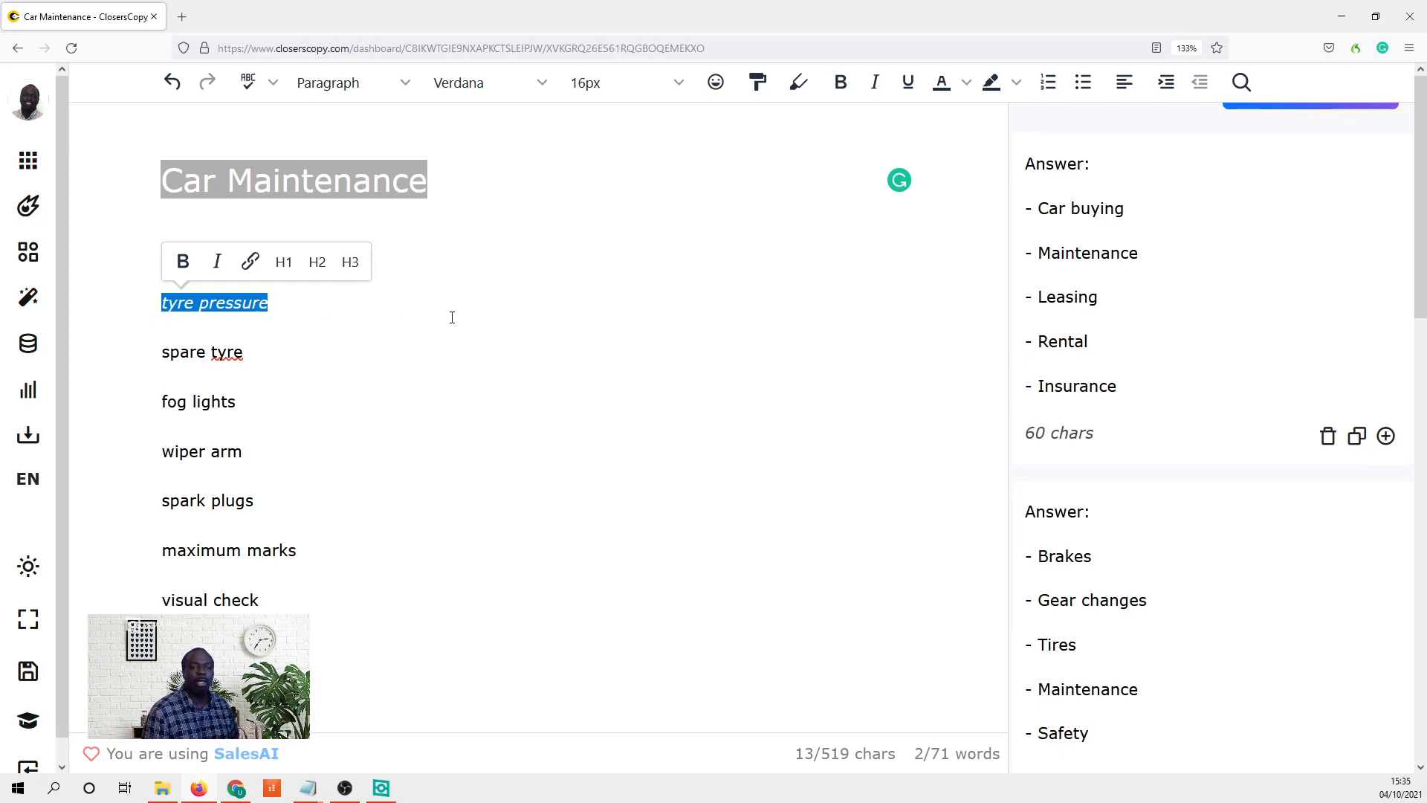
- Return to the Ultimate Guide frameworks, copy the Car Maintenance title and open the A1) Headline Ideas framework
{"action": "scroll", "coordinate": [1077, 298], "scroll_direction": "up", "scroll_amount": 5}
{"action": "scroll", "coordinate": [1077, 297], "scroll_direction": "up", "scroll_amount": 3}
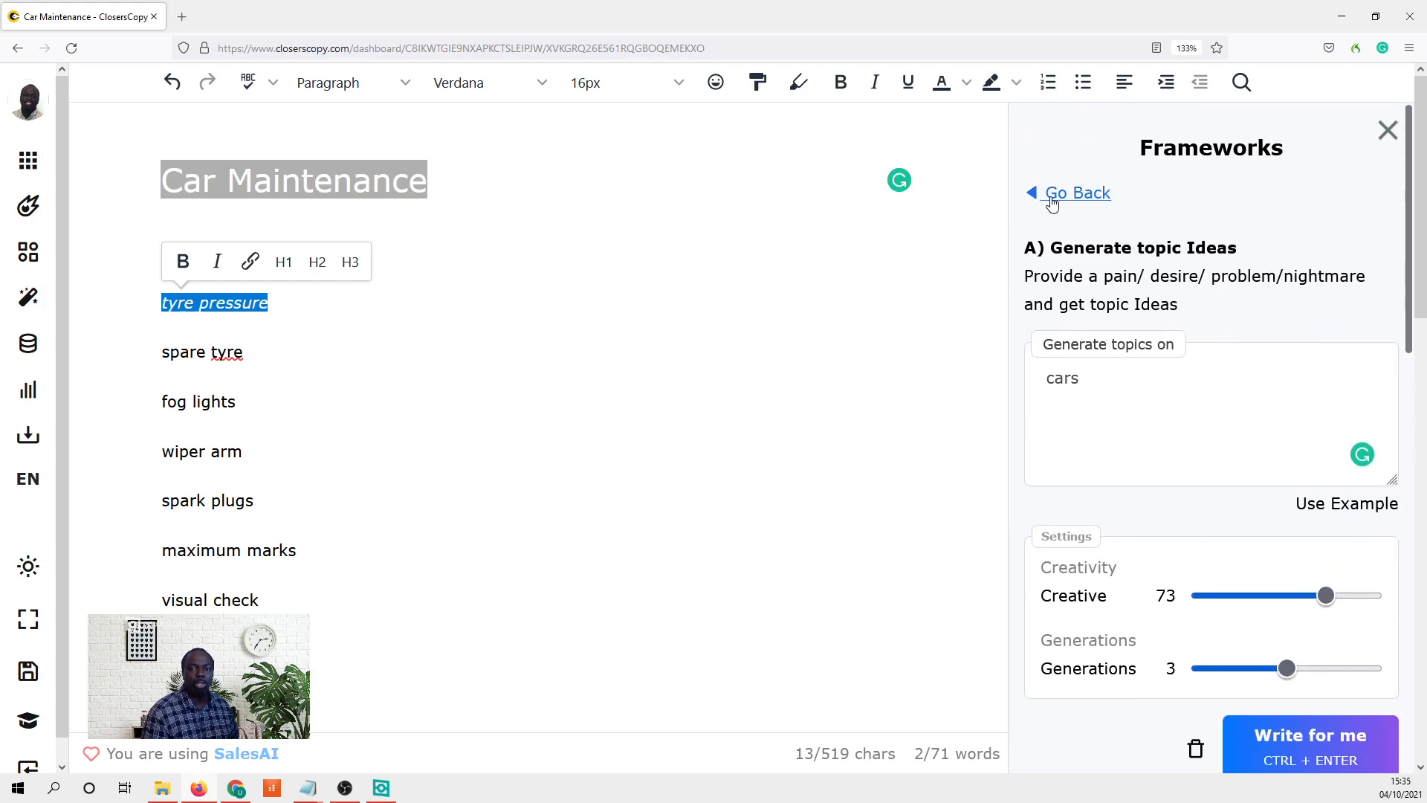
{"action": "left_click", "coordinate": [1054, 194]}
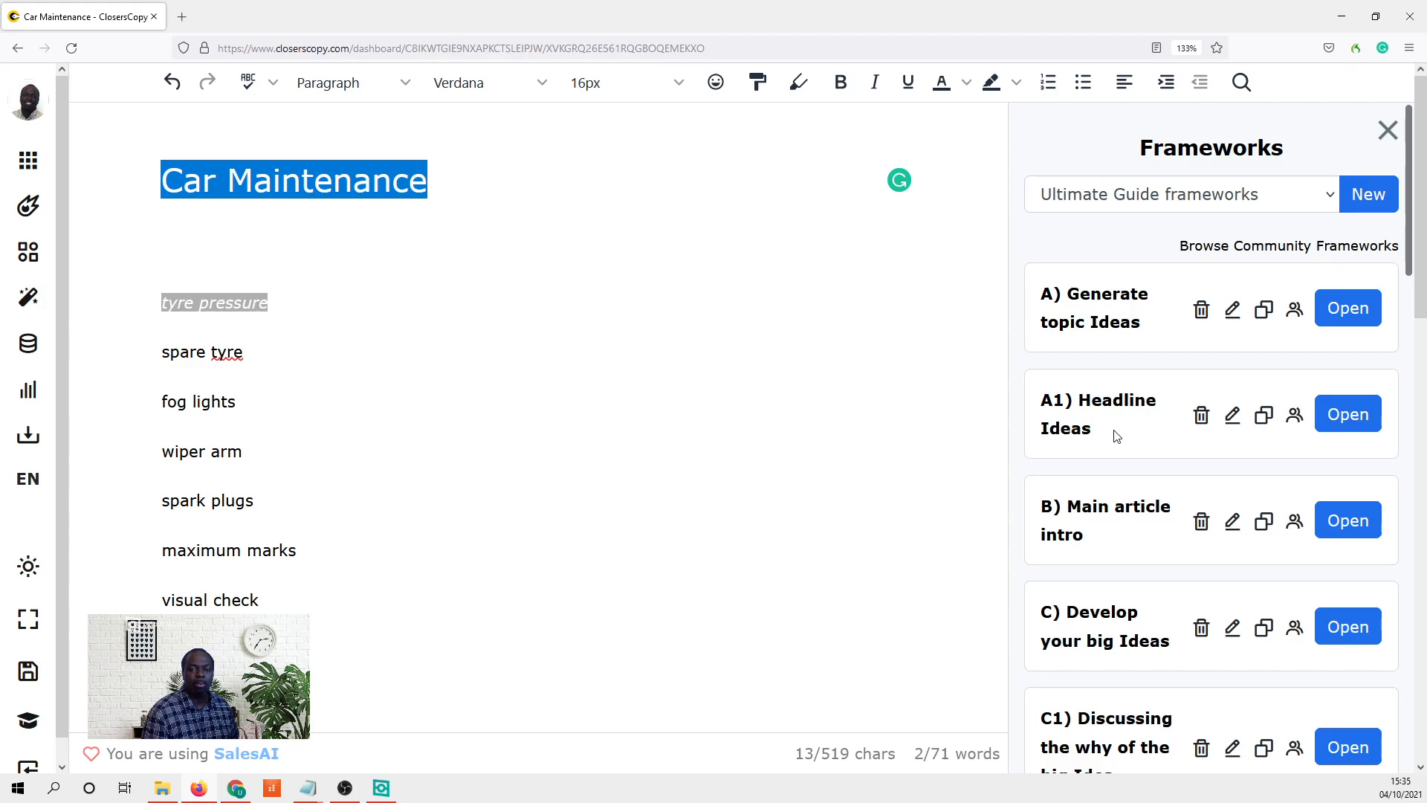
{"action": "scroll", "coordinate": [1113, 433], "scroll_direction": "down", "scroll_amount": 1}
{"action": "scroll", "coordinate": [1112, 434], "scroll_direction": "down", "scroll_amount": 2}
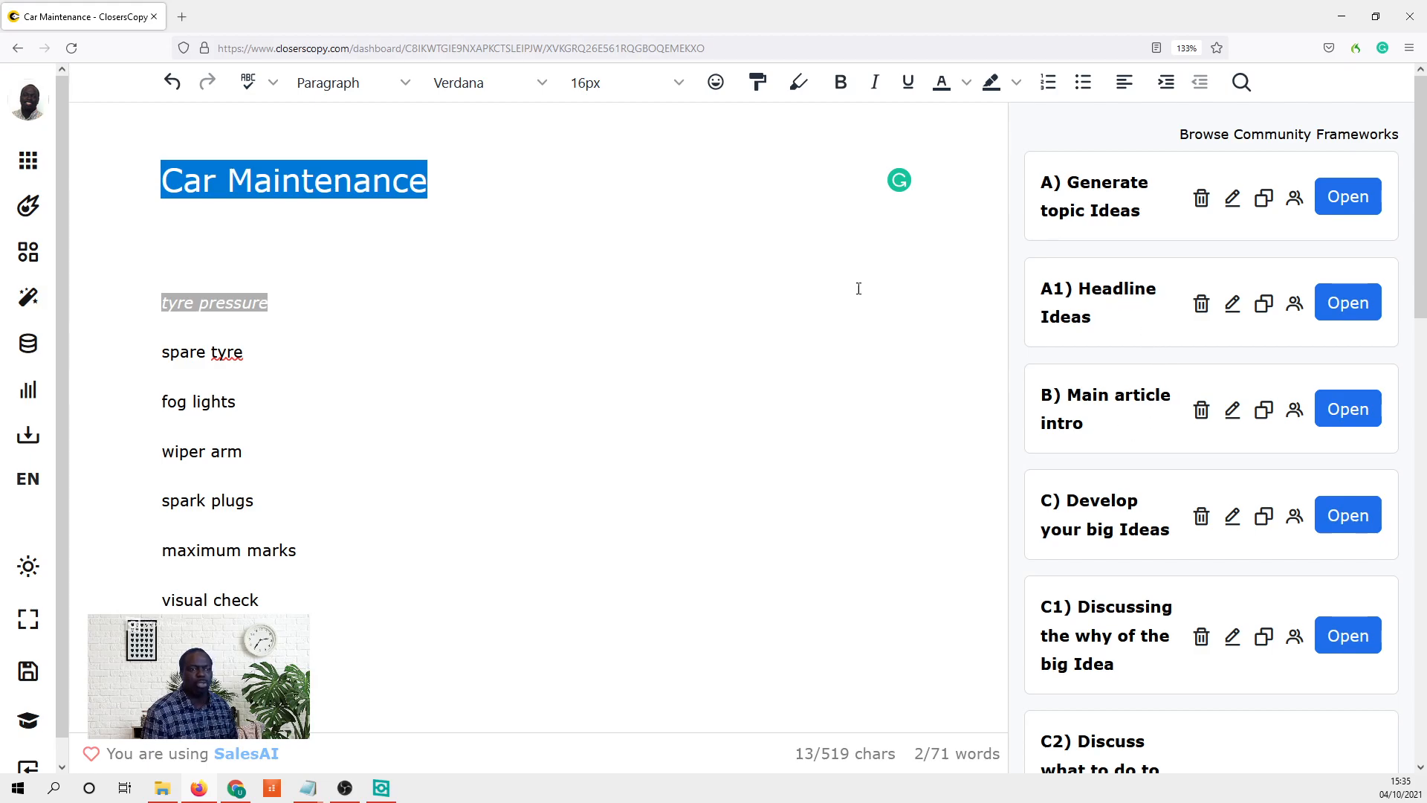
{"action": "left_click", "coordinate": [275, 184]}
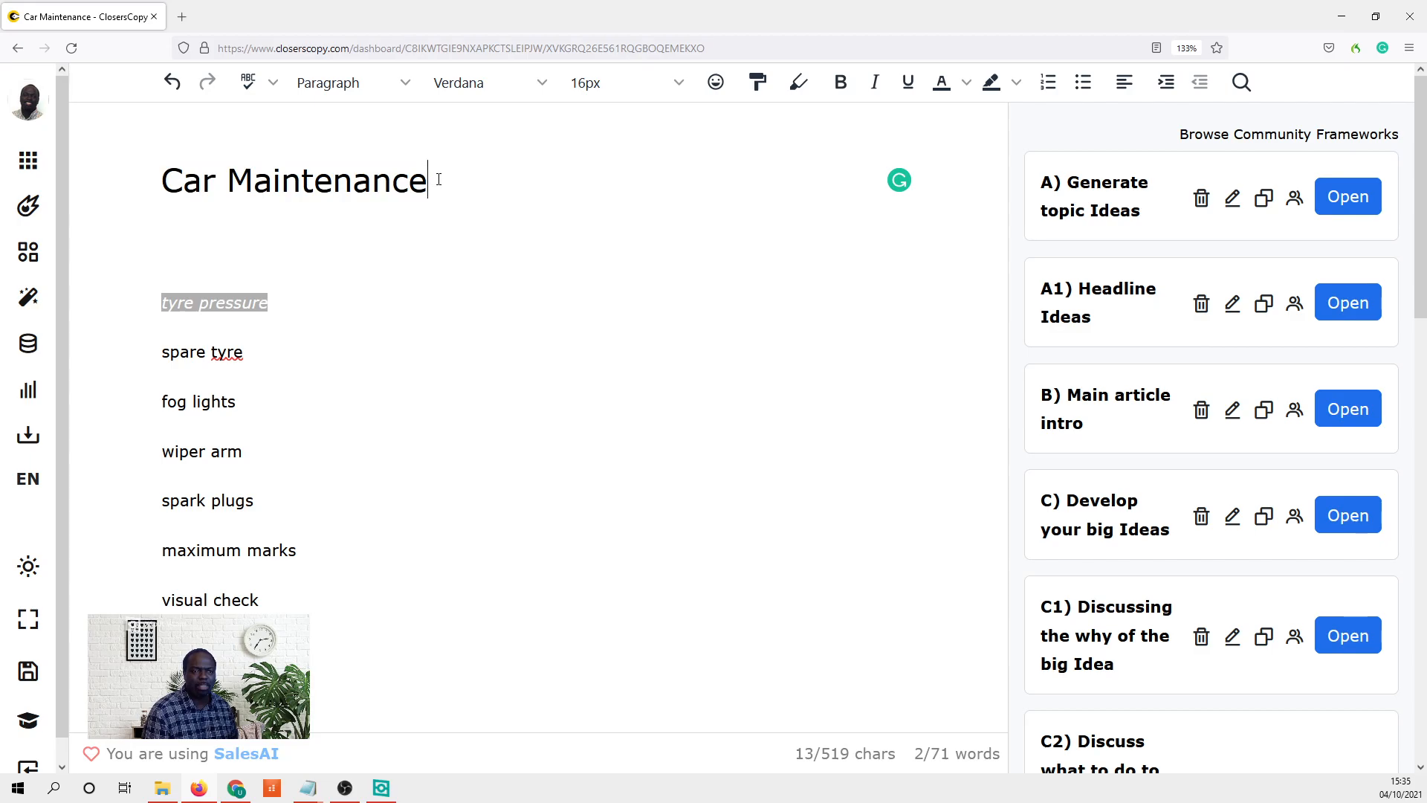
{"action": "left_click_drag", "start_coordinate": [431, 182], "coordinate": [84, 196]}
{"action": "key", "text": "ctrl+c"}
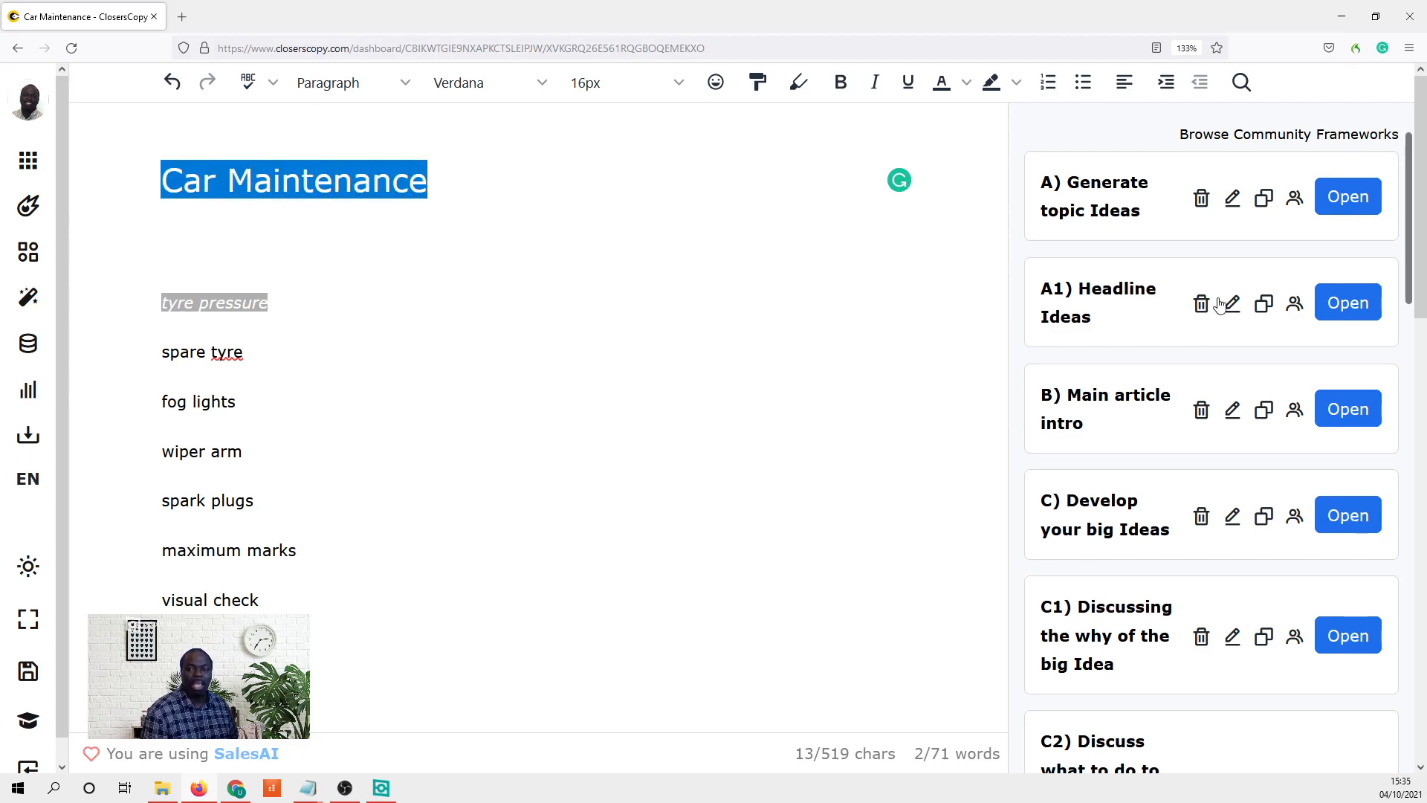
{"action": "left_click", "coordinate": [1351, 305]}
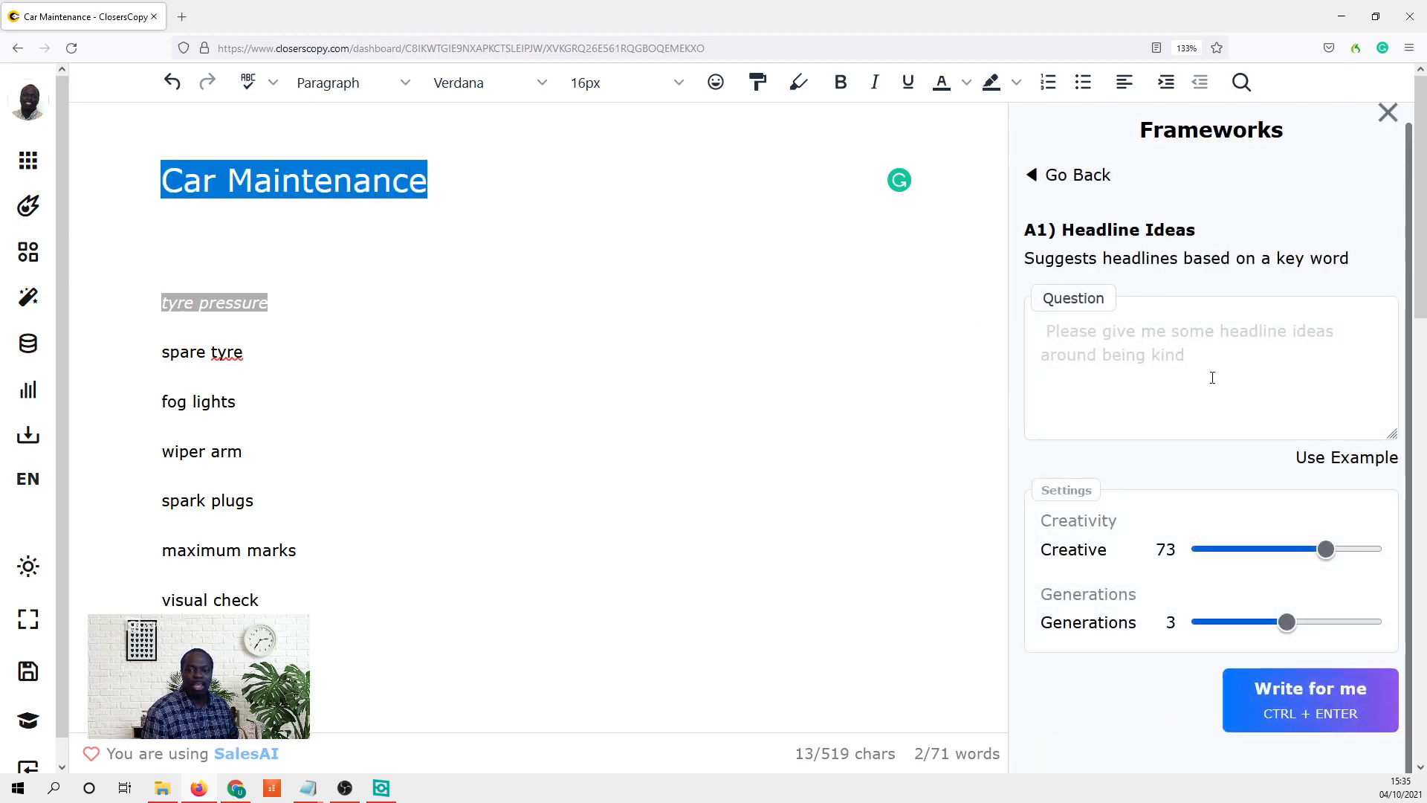
- Load the example question, replace "being kind" with "Car Maintenance" and generate headline ideas
{"action": "left_click", "coordinate": [1348, 459]}
{"action": "left_click_drag", "start_coordinate": [1189, 356], "coordinate": [1106, 361]}
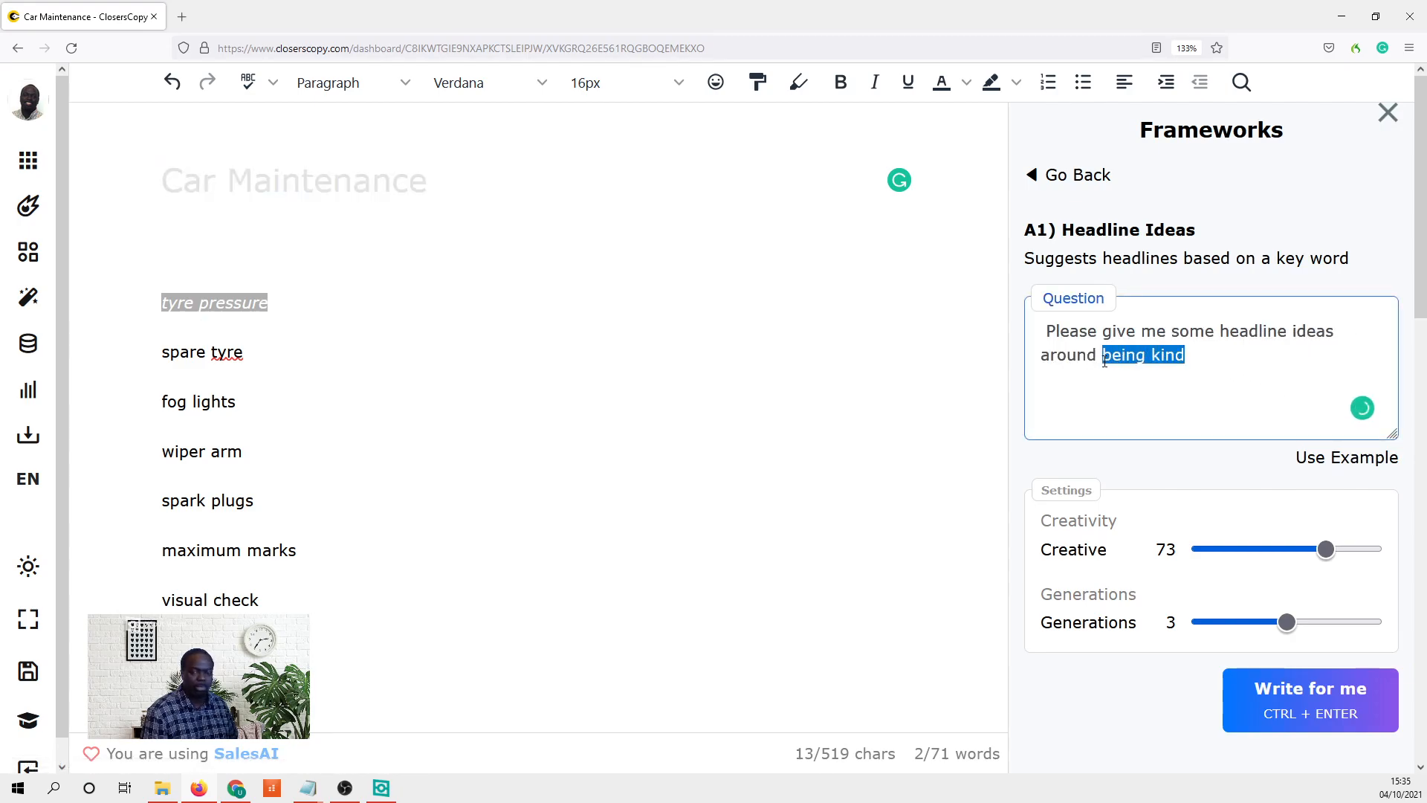
{"action": "key", "text": "ctrl+v"}
{"action": "left_click", "coordinate": [1348, 707]}
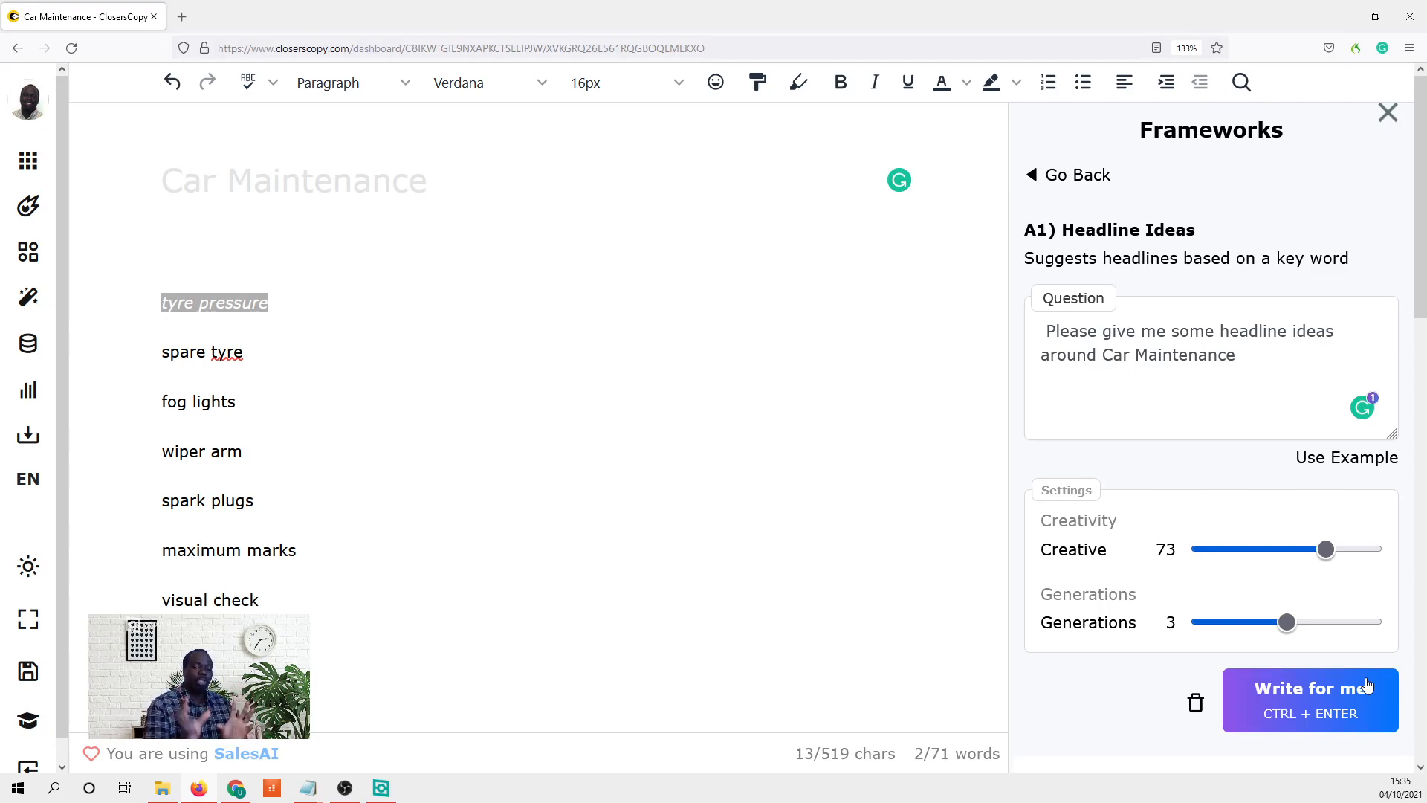
- Append the generated headline "How to Fix It Yourself: The 6 Simple Steps to Engineered Maintenance" to the Car Maintenance title
{"action": "scroll", "coordinate": [1119, 739], "scroll_direction": "down", "scroll_amount": 3}
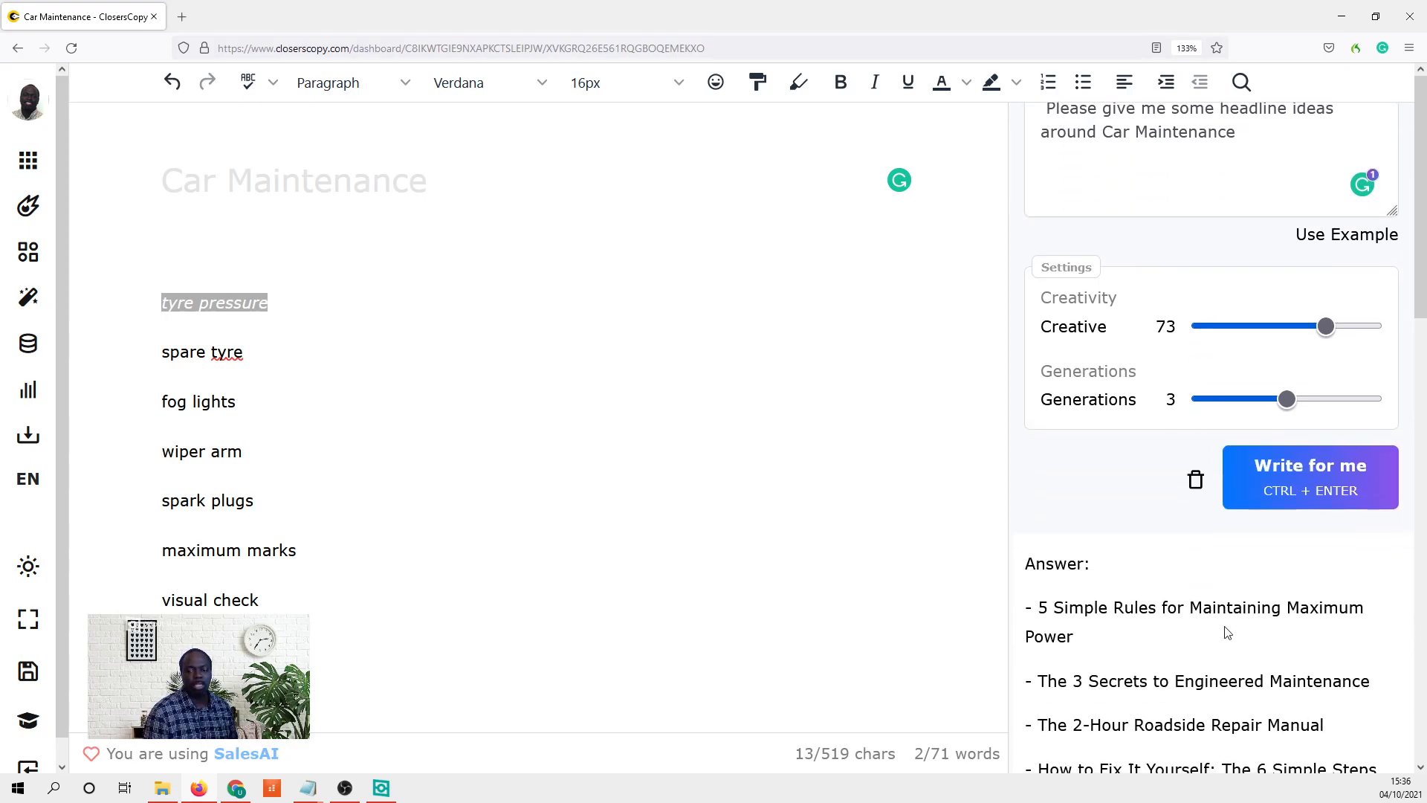
{"action": "scroll", "coordinate": [1297, 626], "scroll_direction": "down", "scroll_amount": 1}
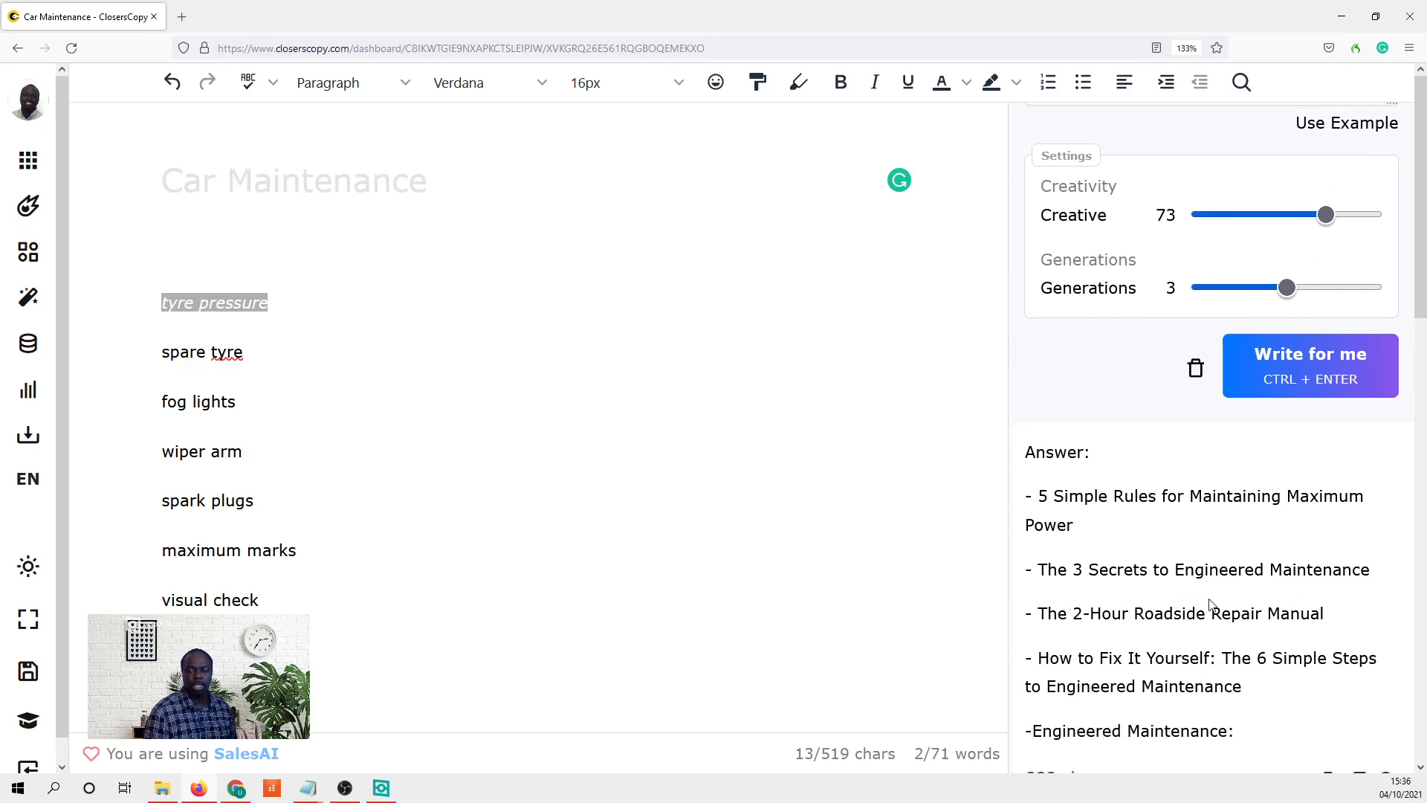
{"action": "scroll", "coordinate": [1264, 598], "scroll_direction": "down", "scroll_amount": 1}
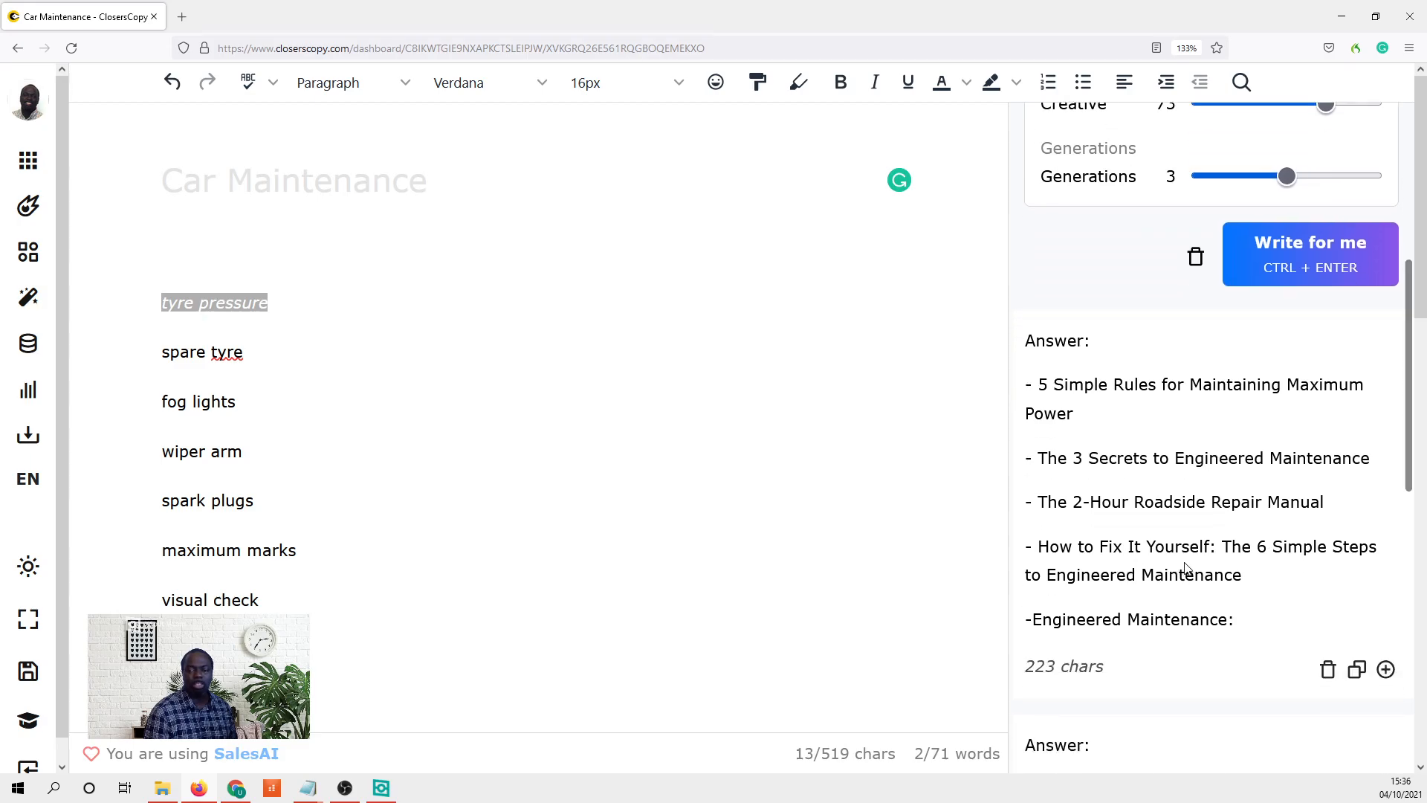
{"action": "left_click_drag", "start_coordinate": [1244, 576], "coordinate": [1045, 550]}
{"action": "key", "text": "ctrl+c"}
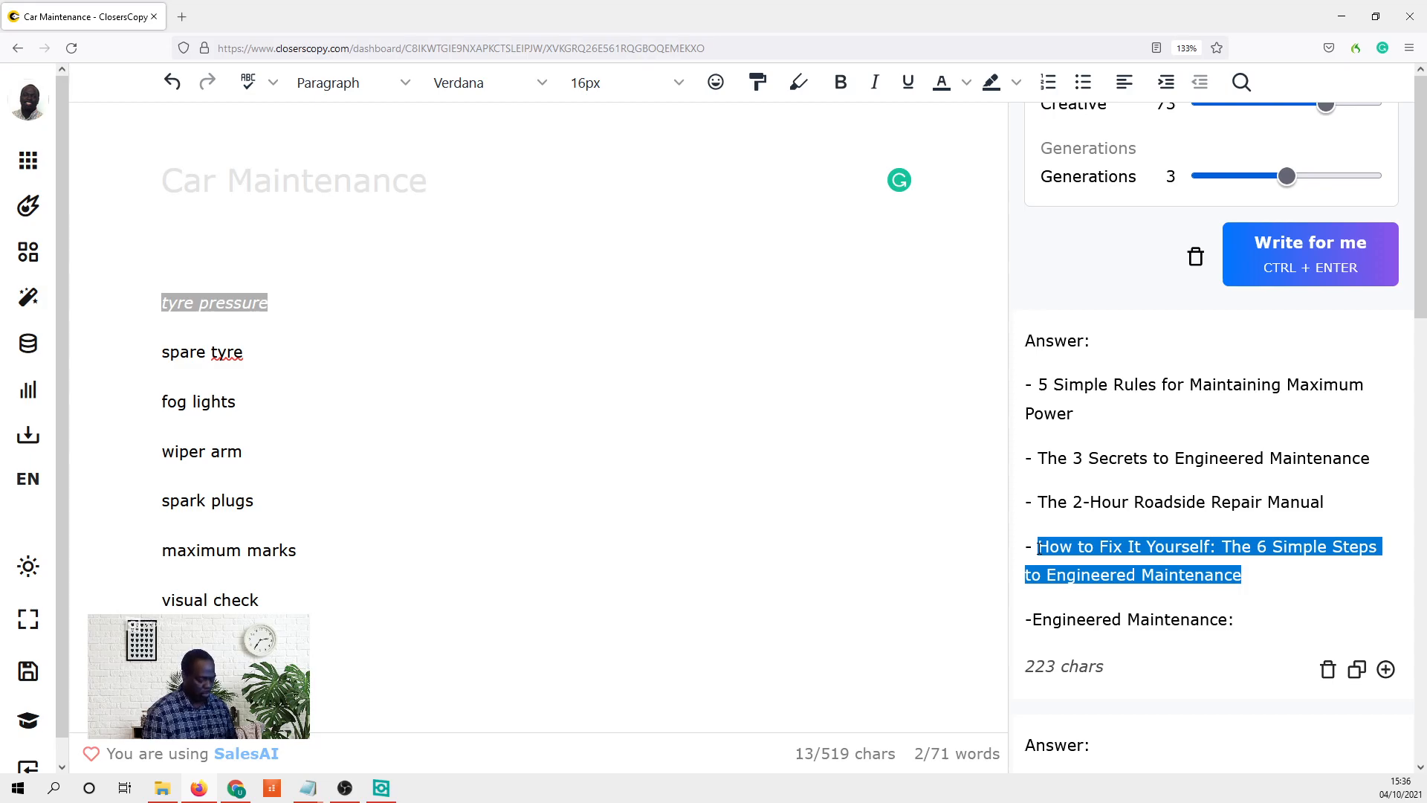
{"action": "left_click", "coordinate": [469, 177]}
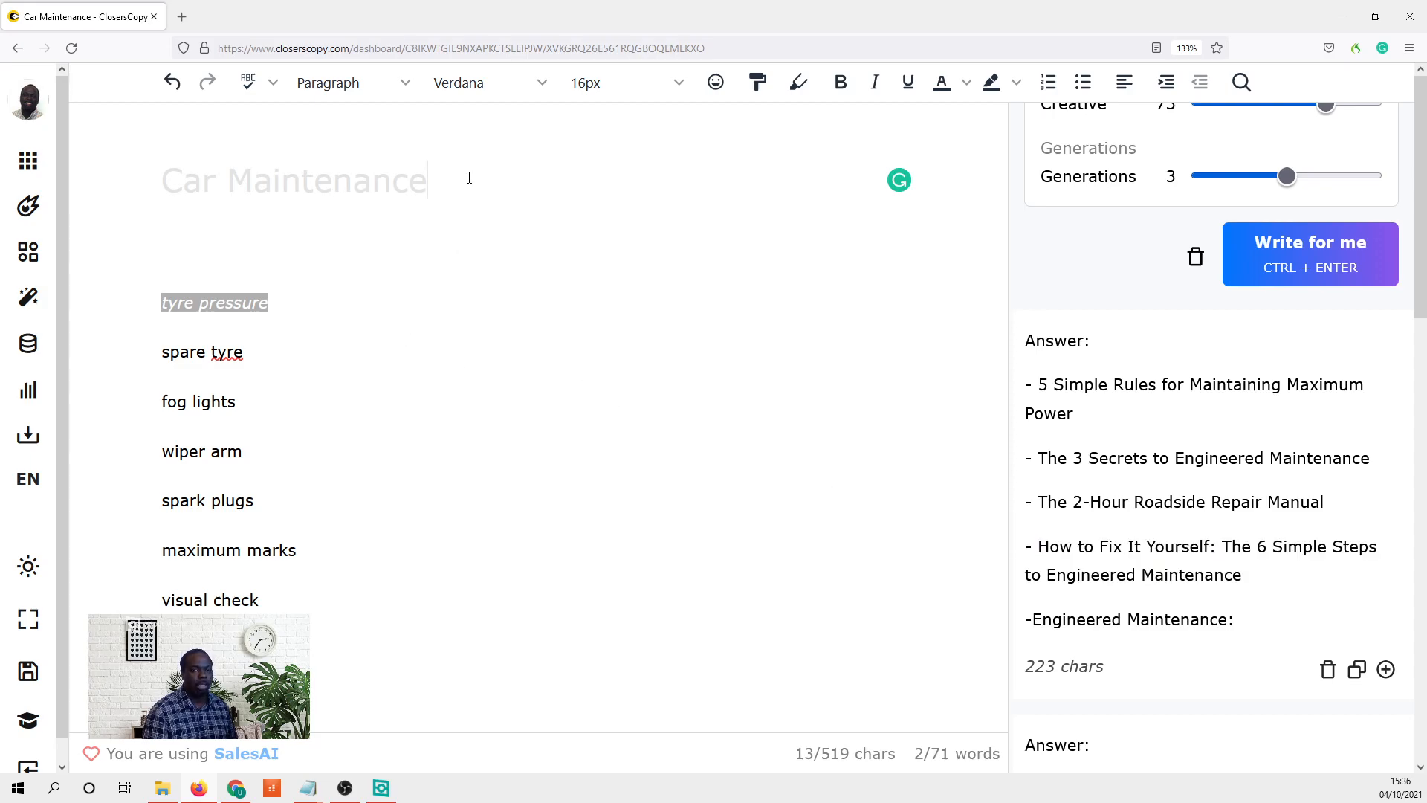
{"action": "key", "text": "ctrl+v"}
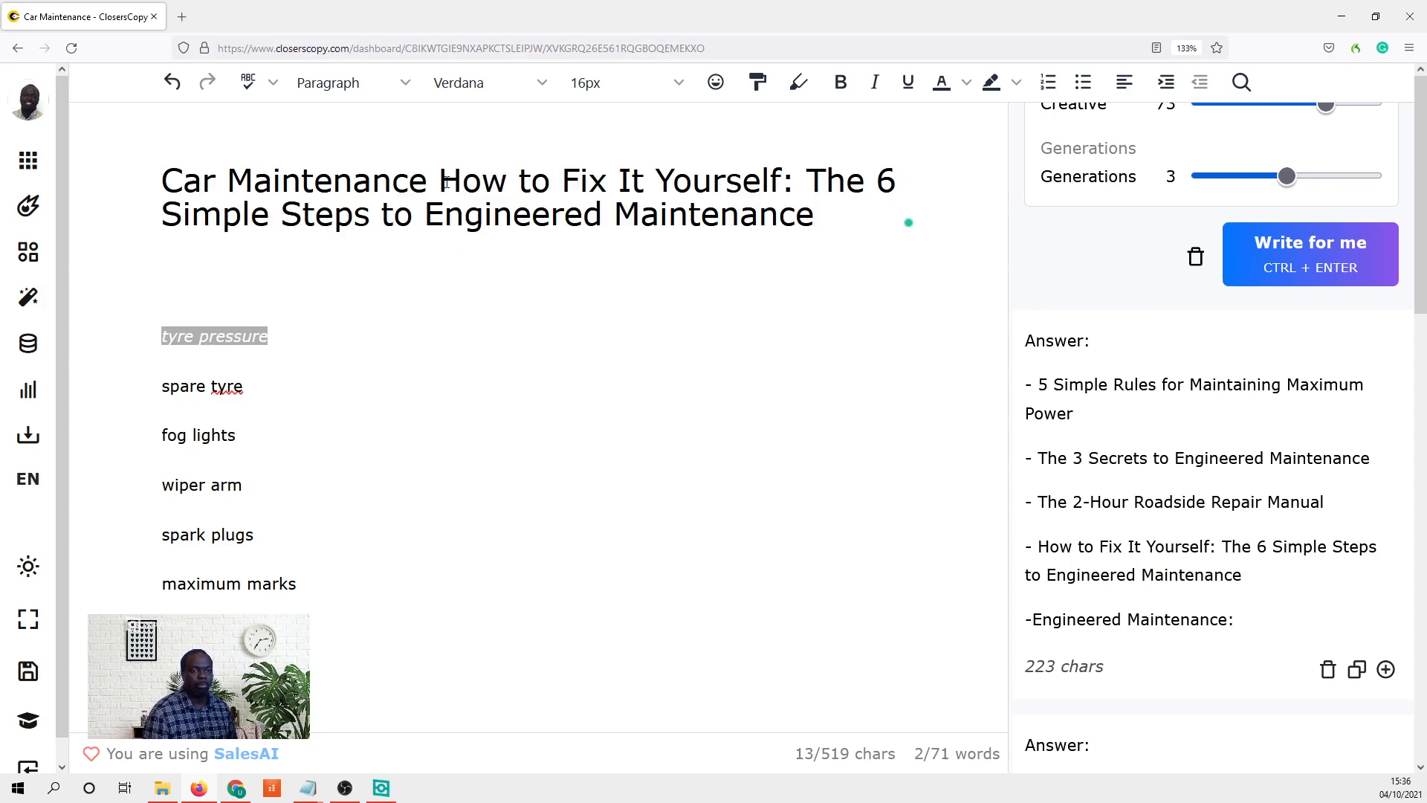
- Put a colon after the opening "Car Maintenance" in the title and replace "Engineered Maintenance" with "Car Maintenance"
{"action": "left_click_drag", "start_coordinate": [440, 179], "coordinate": [430, 178]}
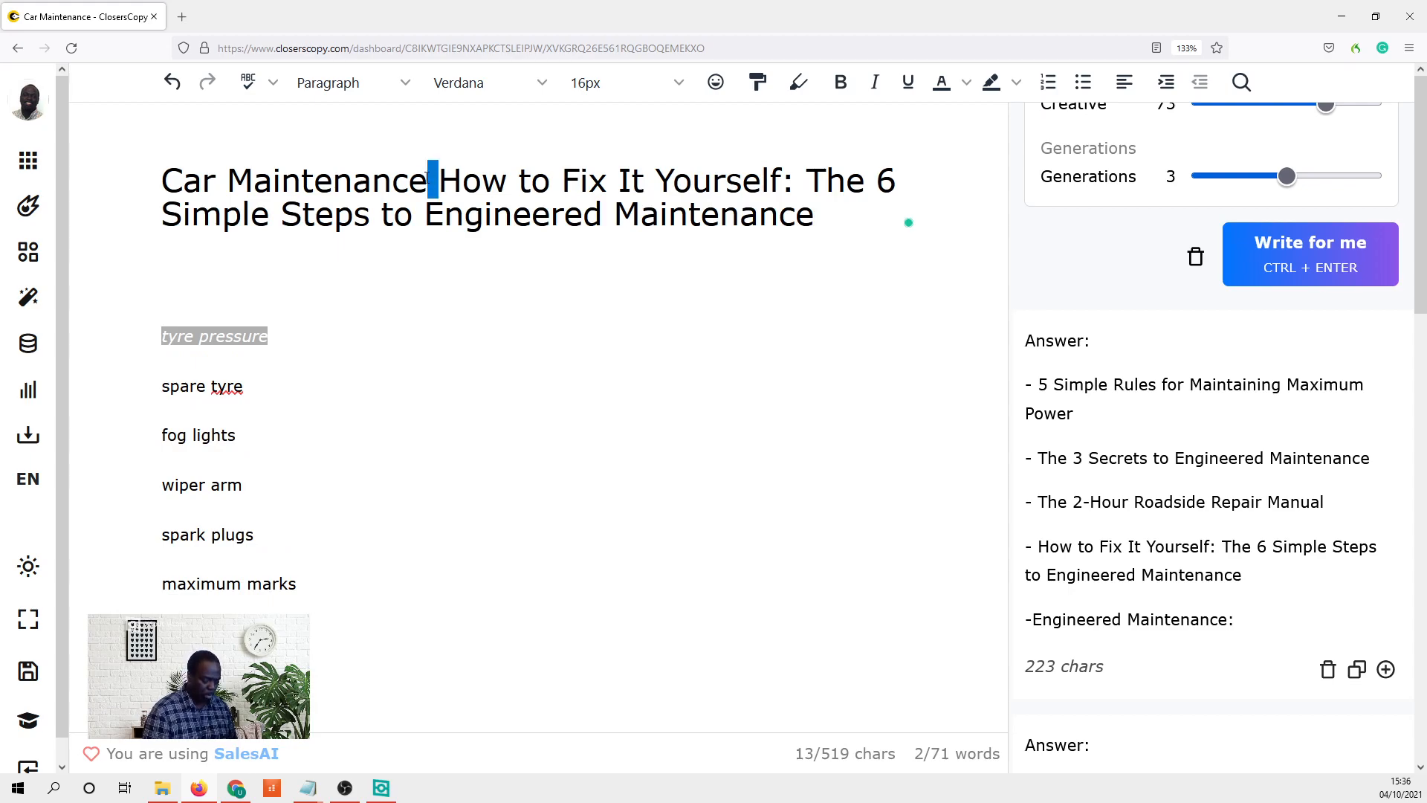
{"action": "type", "text": ":"}
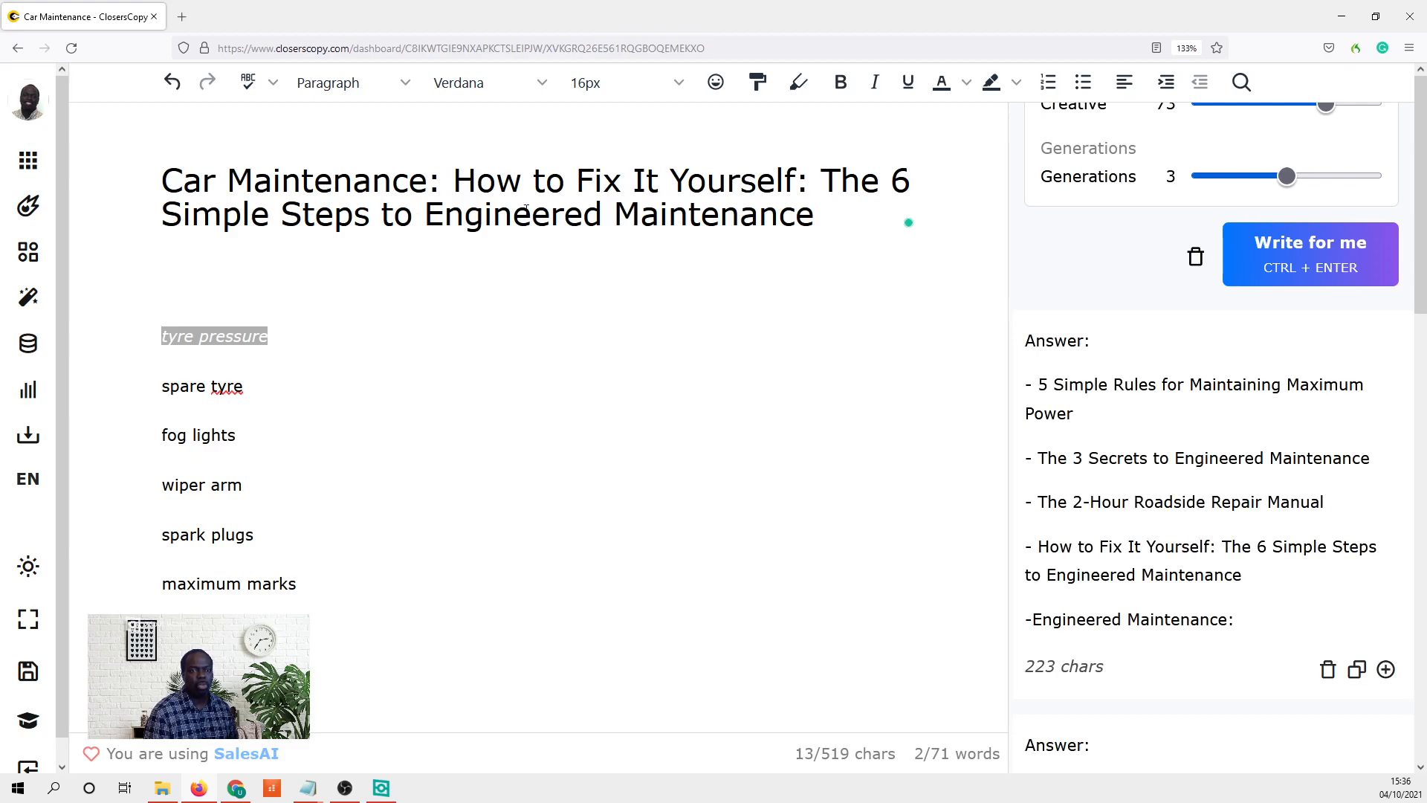
{"action": "left_click_drag", "start_coordinate": [428, 178], "coordinate": [151, 172]}
{"action": "key", "text": "ctrl+c"}
{"action": "left_click_drag", "start_coordinate": [816, 215], "coordinate": [214, 176]}
{"action": "key", "text": "ctrl+v"}
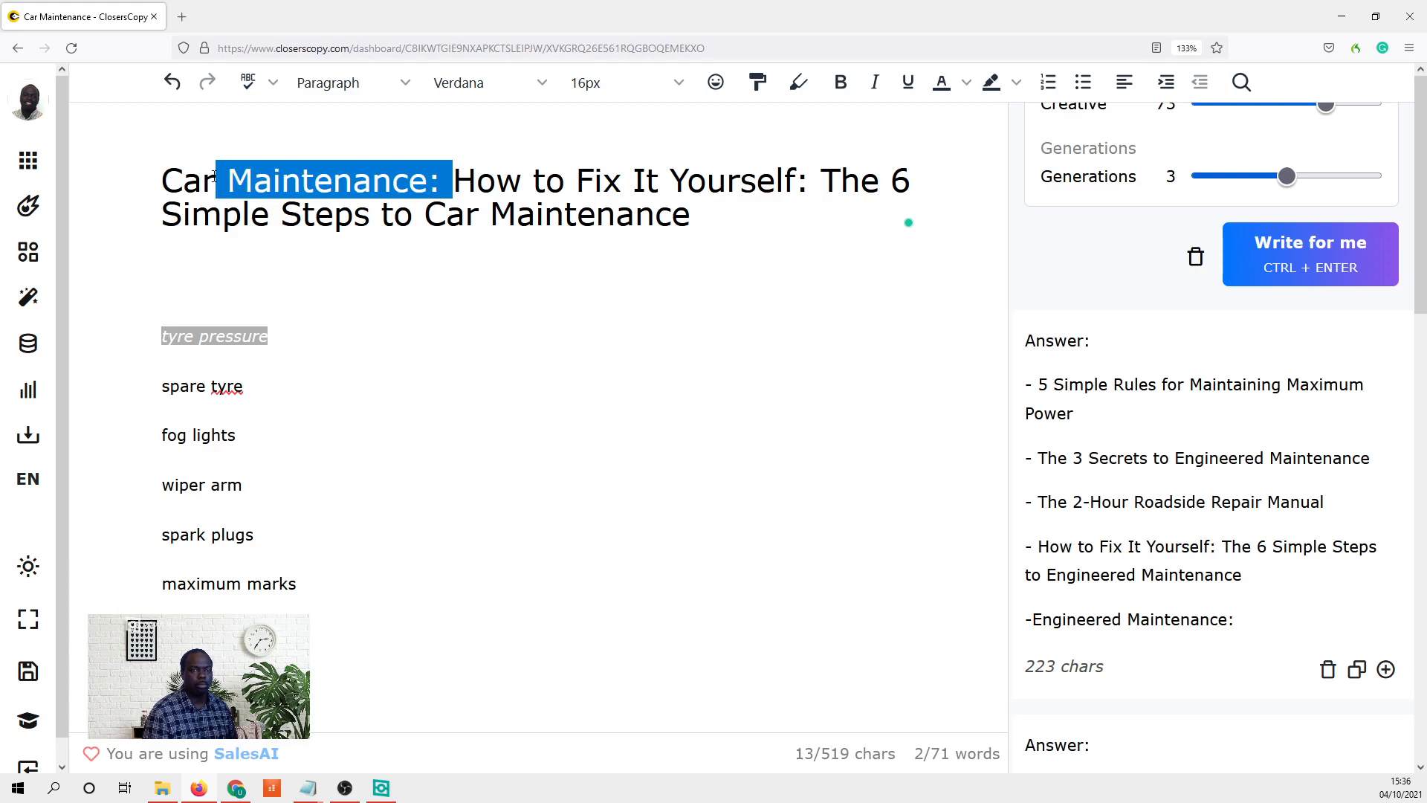
- Delete the opening "Car Maintenance:" so the title starts with "How to Fix It Yourself"
{"action": "key", "text": "BackSpace"}
{"action": "key", "text": "BackSpace"}
{"action": "key", "text": "BackSpace"}
{"action": "key", "text": "BackSpace"}
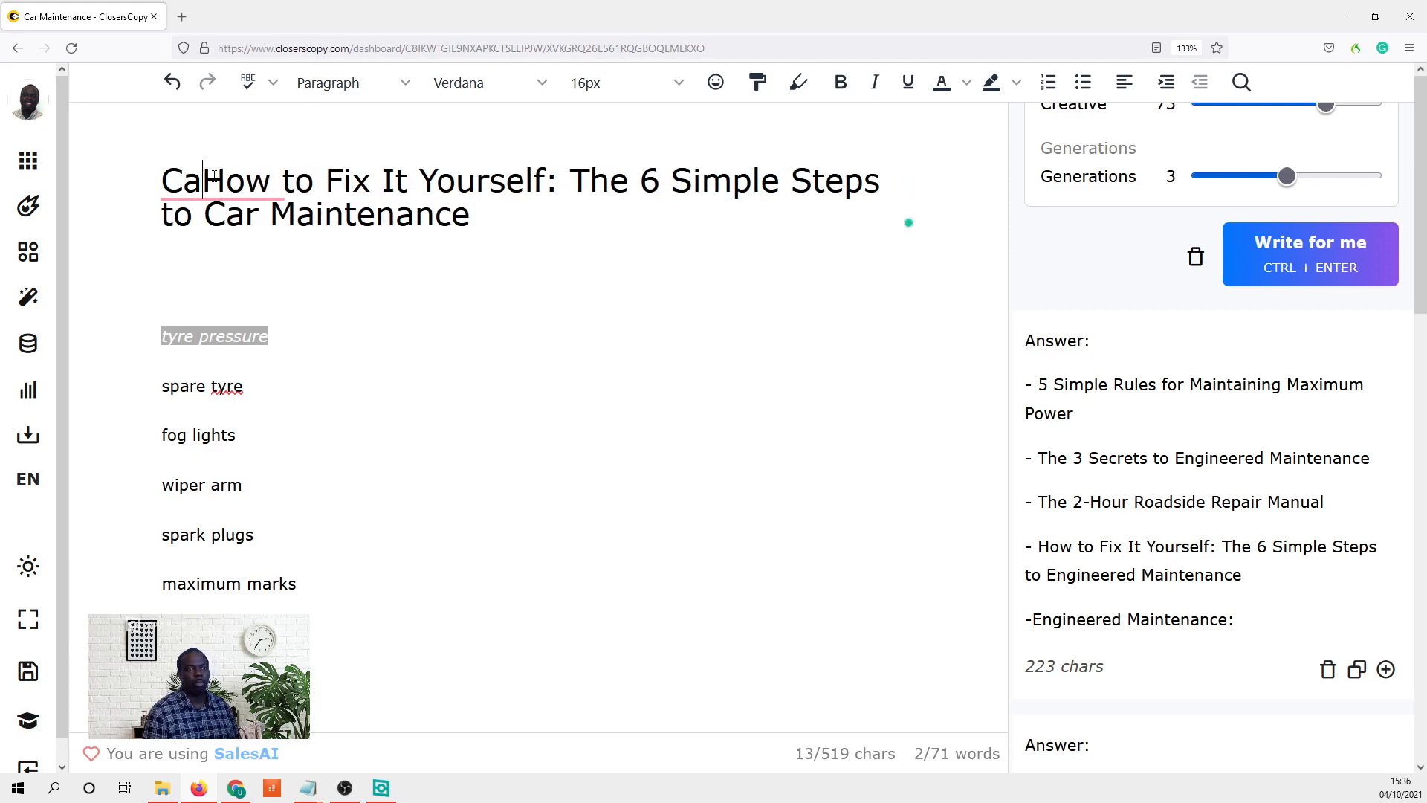
{"action": "left_click", "coordinate": [621, 359]}
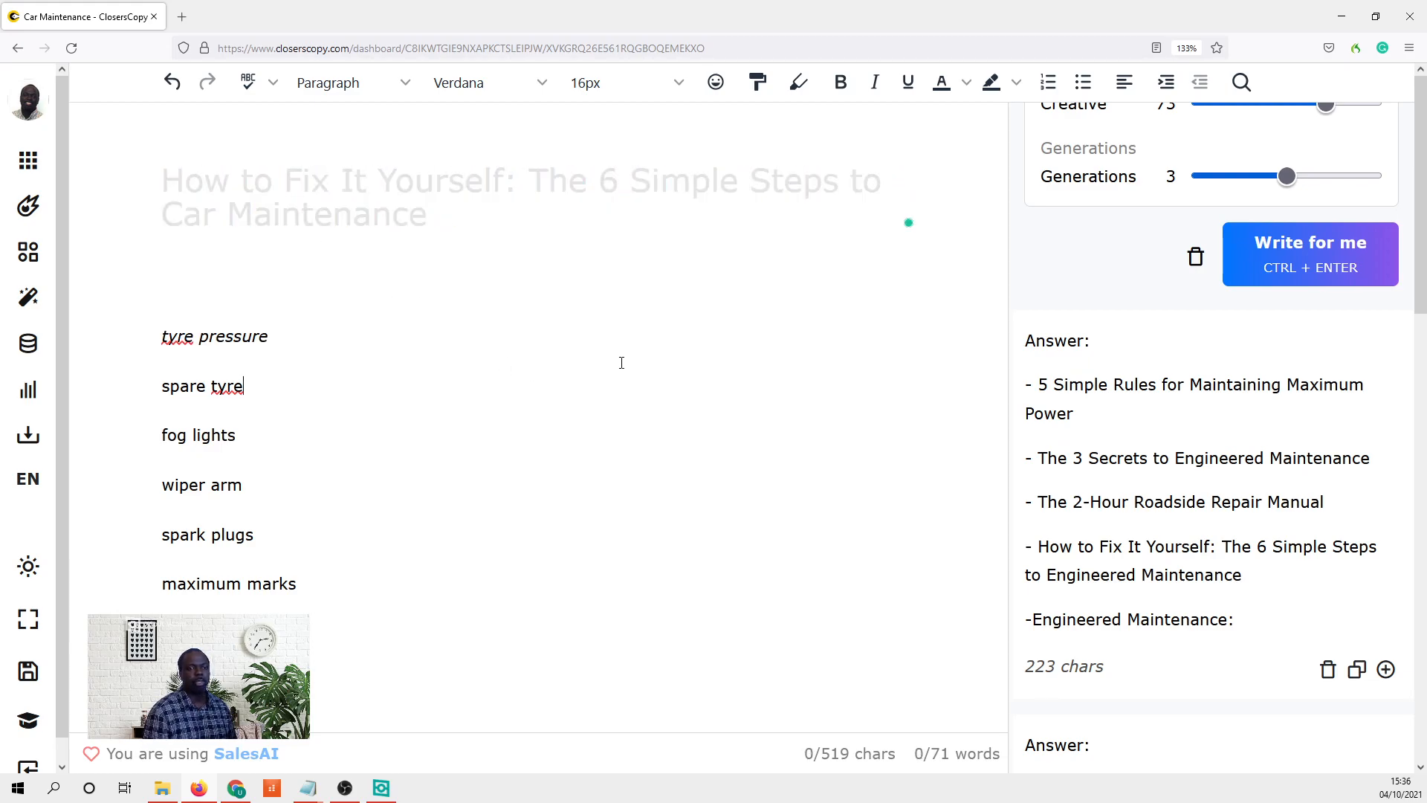
{"action": "left_click", "coordinate": [522, 230]}
{"action": "left_click_drag", "start_coordinate": [468, 216], "coordinate": [179, 232]}
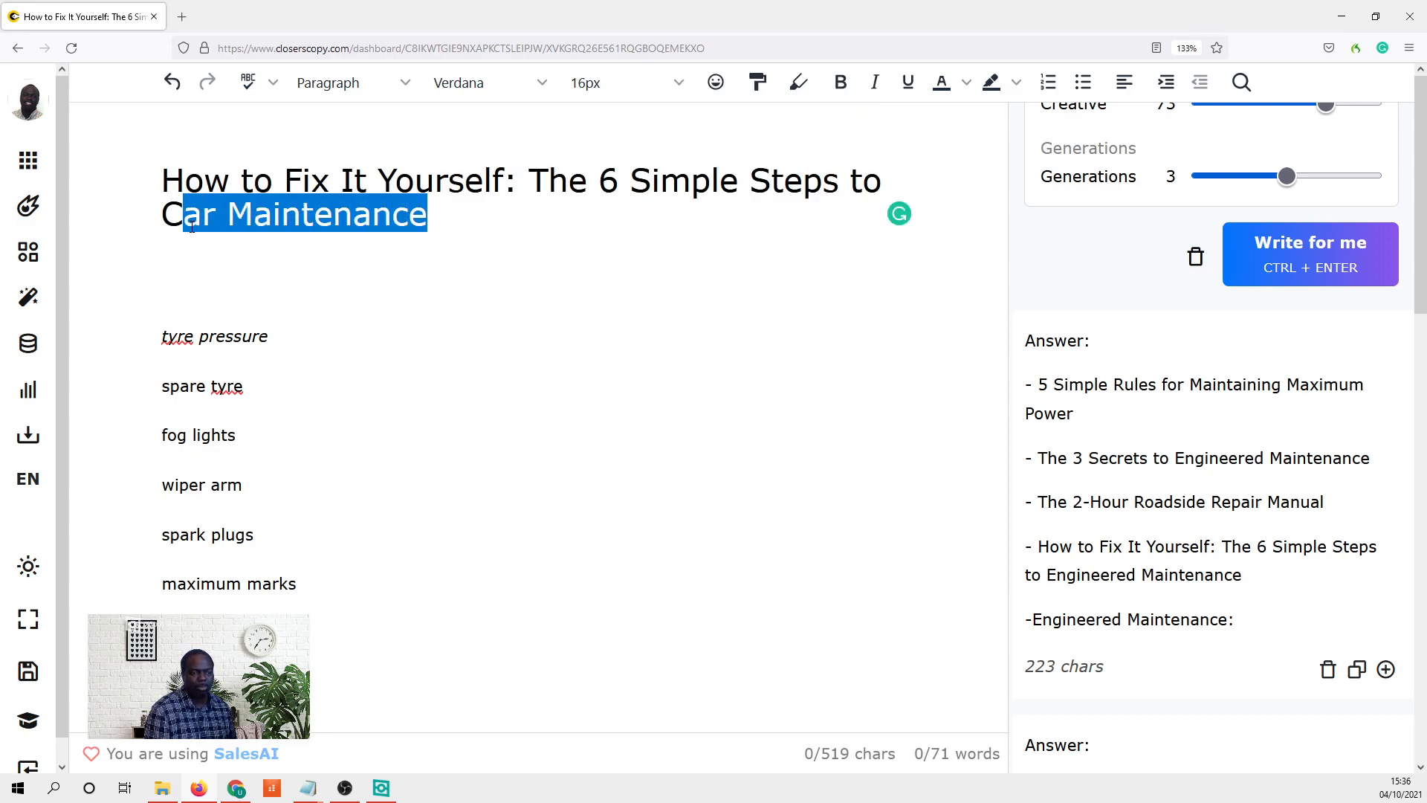
{"action": "left_click", "coordinate": [295, 272]}
{"action": "left_click", "coordinate": [443, 223]}
{"action": "left_click_drag", "start_coordinate": [443, 223], "coordinate": [165, 217]}
{"action": "left_click", "coordinate": [353, 368]}
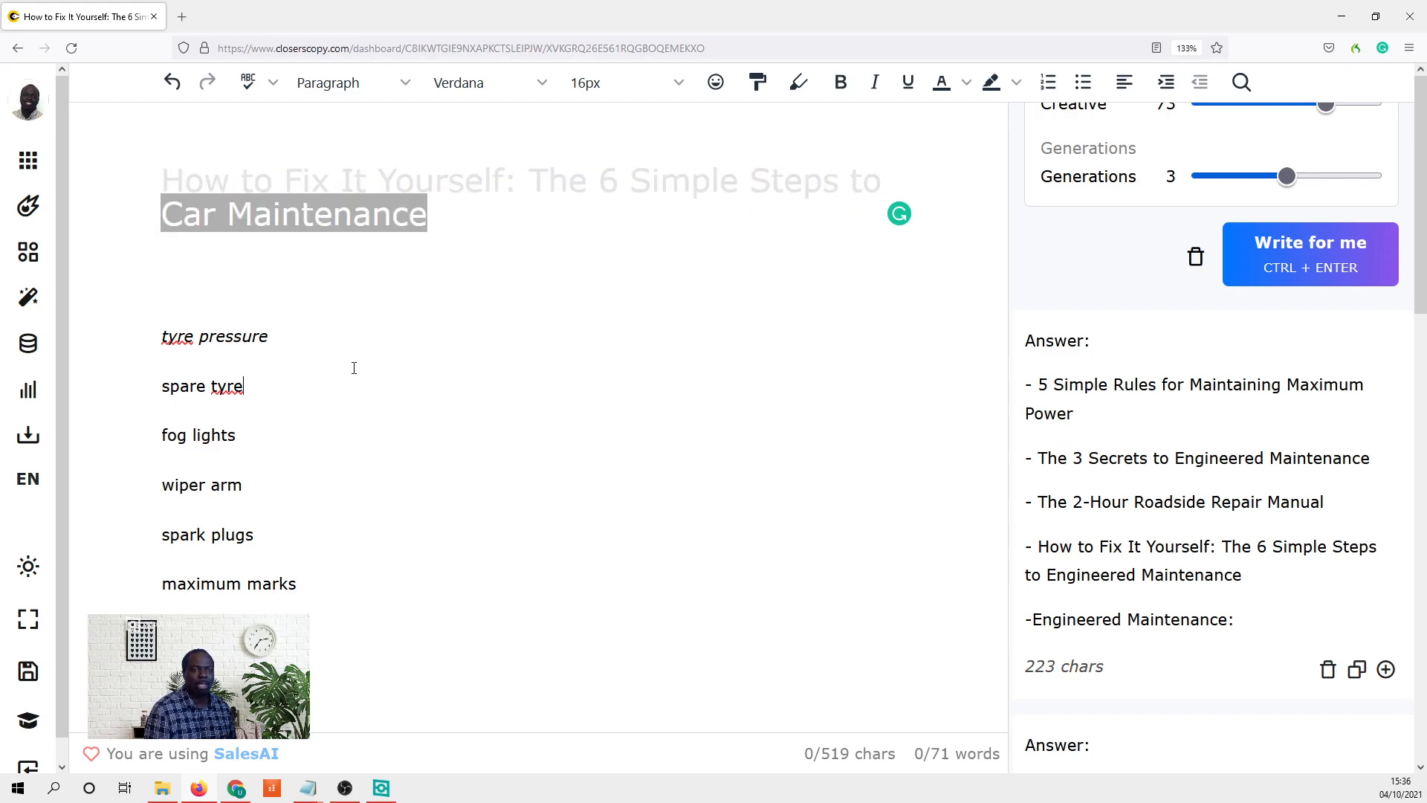
{"action": "left_click", "coordinate": [360, 182]}
{"action": "left_click", "coordinate": [442, 200]}
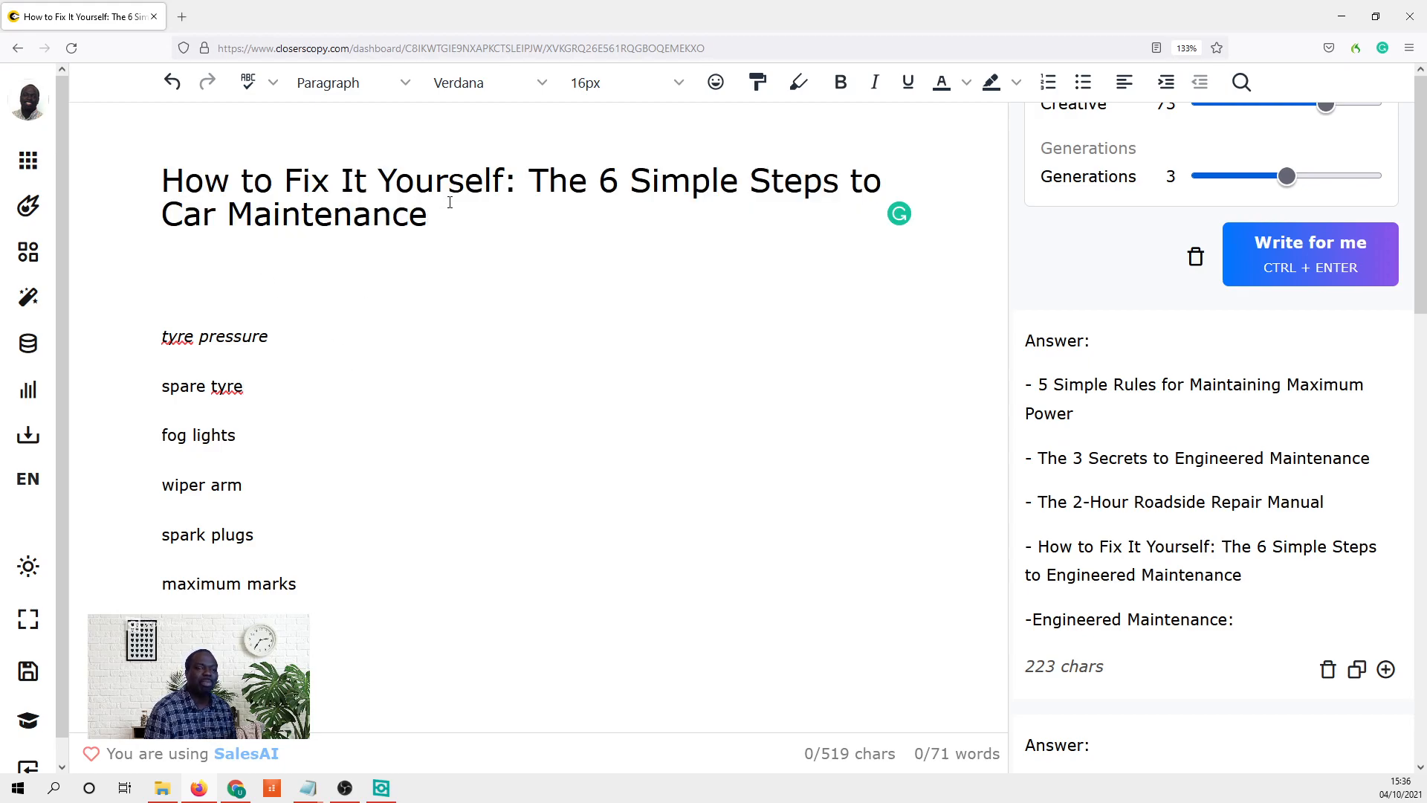
{"action": "left_click_drag", "start_coordinate": [446, 203], "coordinate": [157, 221]}
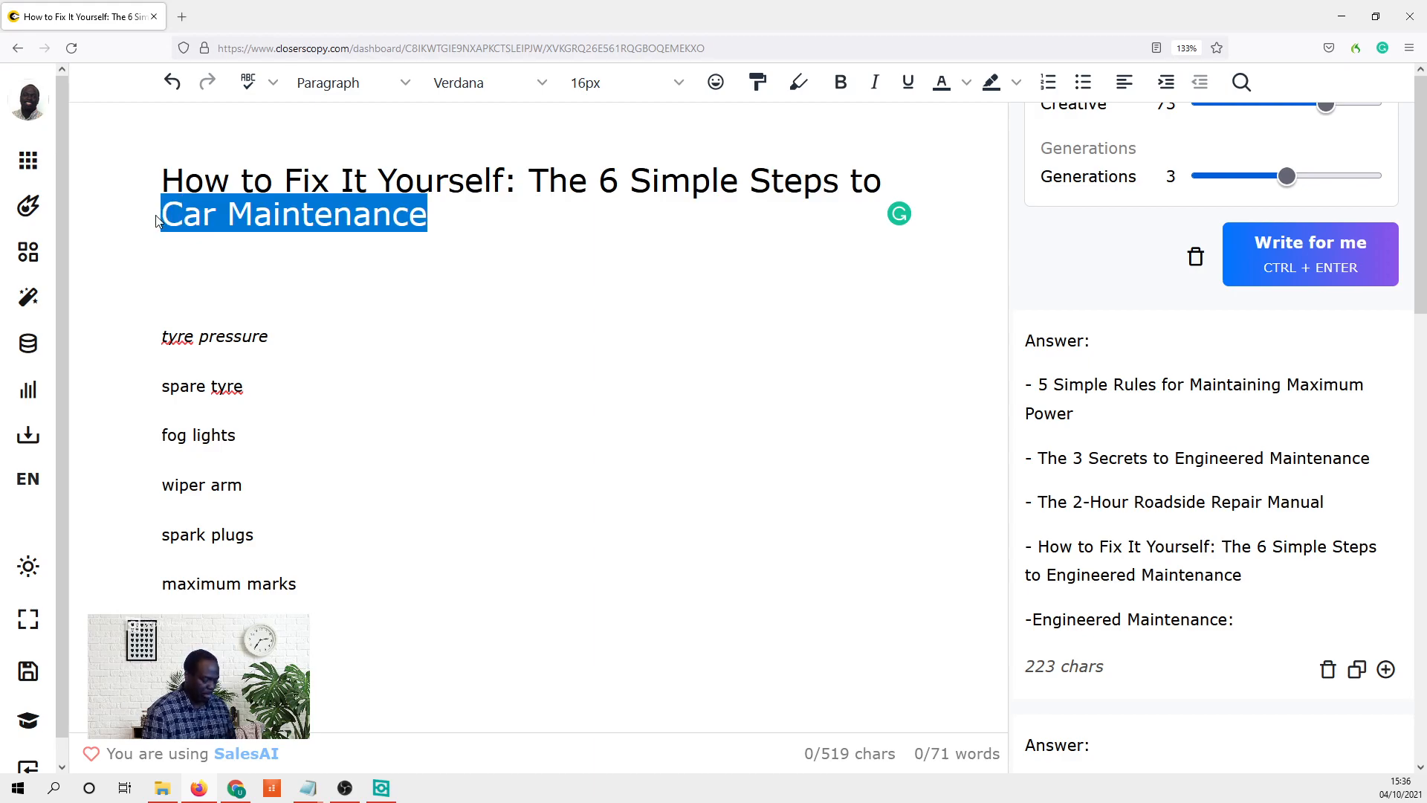
{"action": "left_click", "coordinate": [173, 176]}
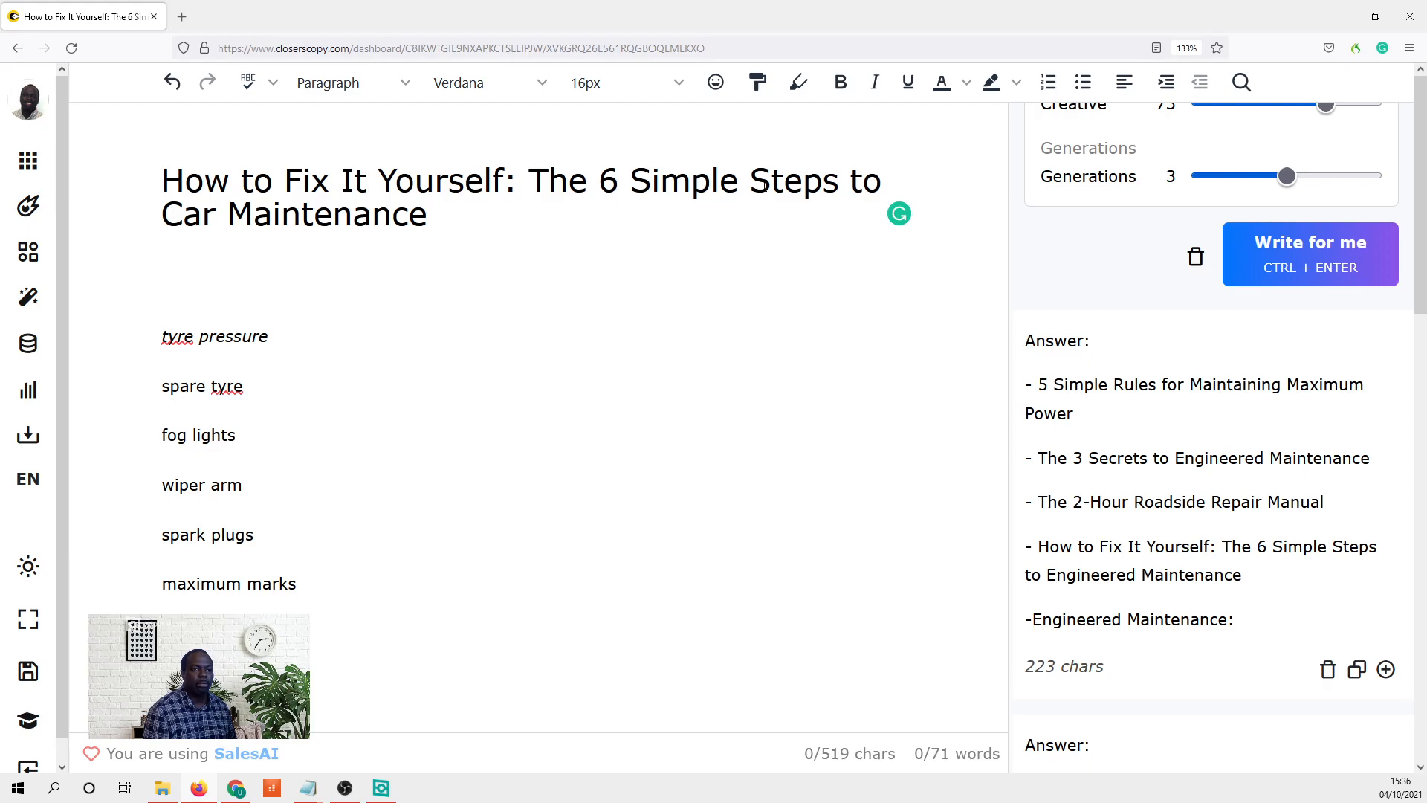
- Copy "Car Maintenance" from the end of the title and insert it in front of "How to Fix It Yourself"
{"action": "left_click", "coordinate": [430, 216]}
{"action": "left_click_drag", "start_coordinate": [429, 216], "coordinate": [163, 215]}
{"action": "key", "text": "ctrl+c"}
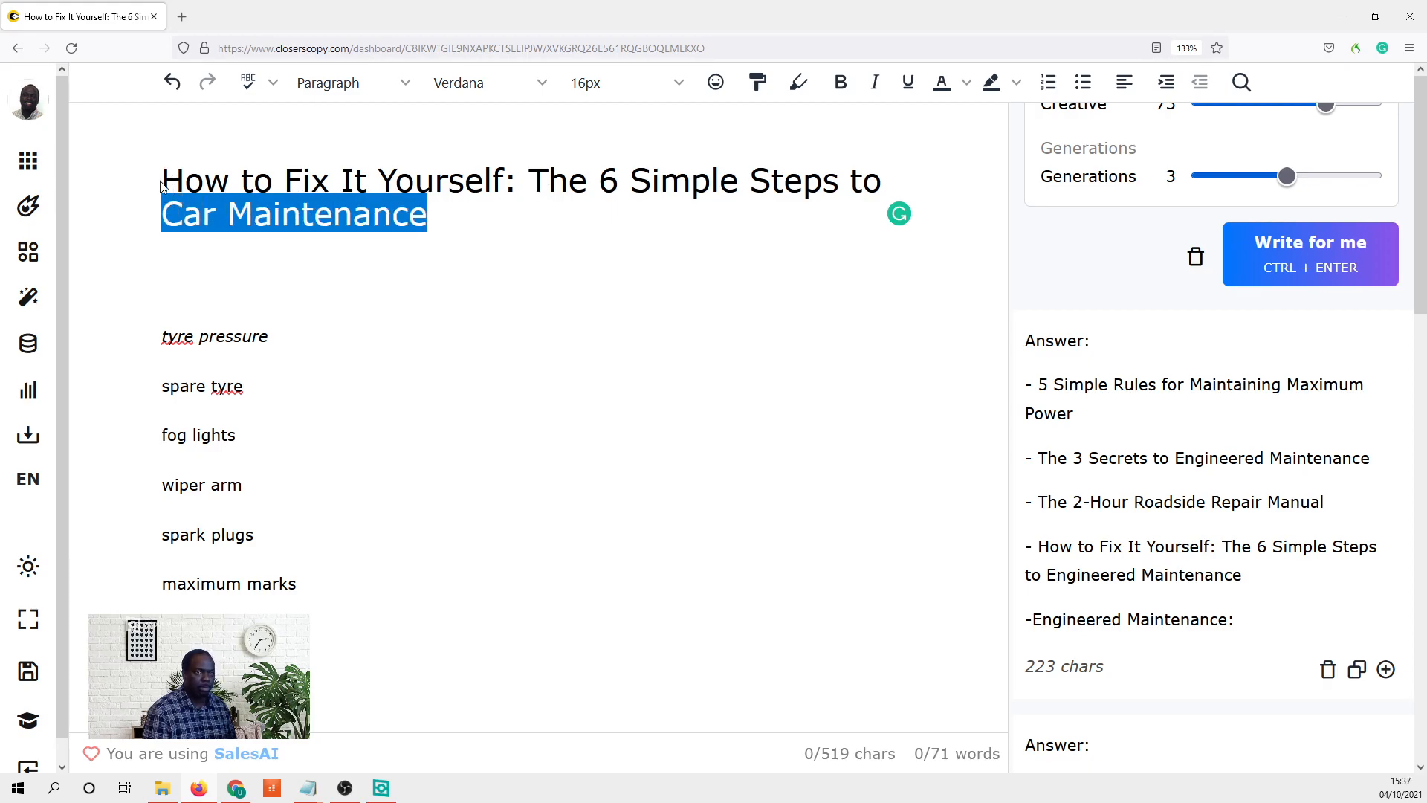
{"action": "left_click", "coordinate": [173, 176]}
{"action": "key", "text": "ctrl+v"}
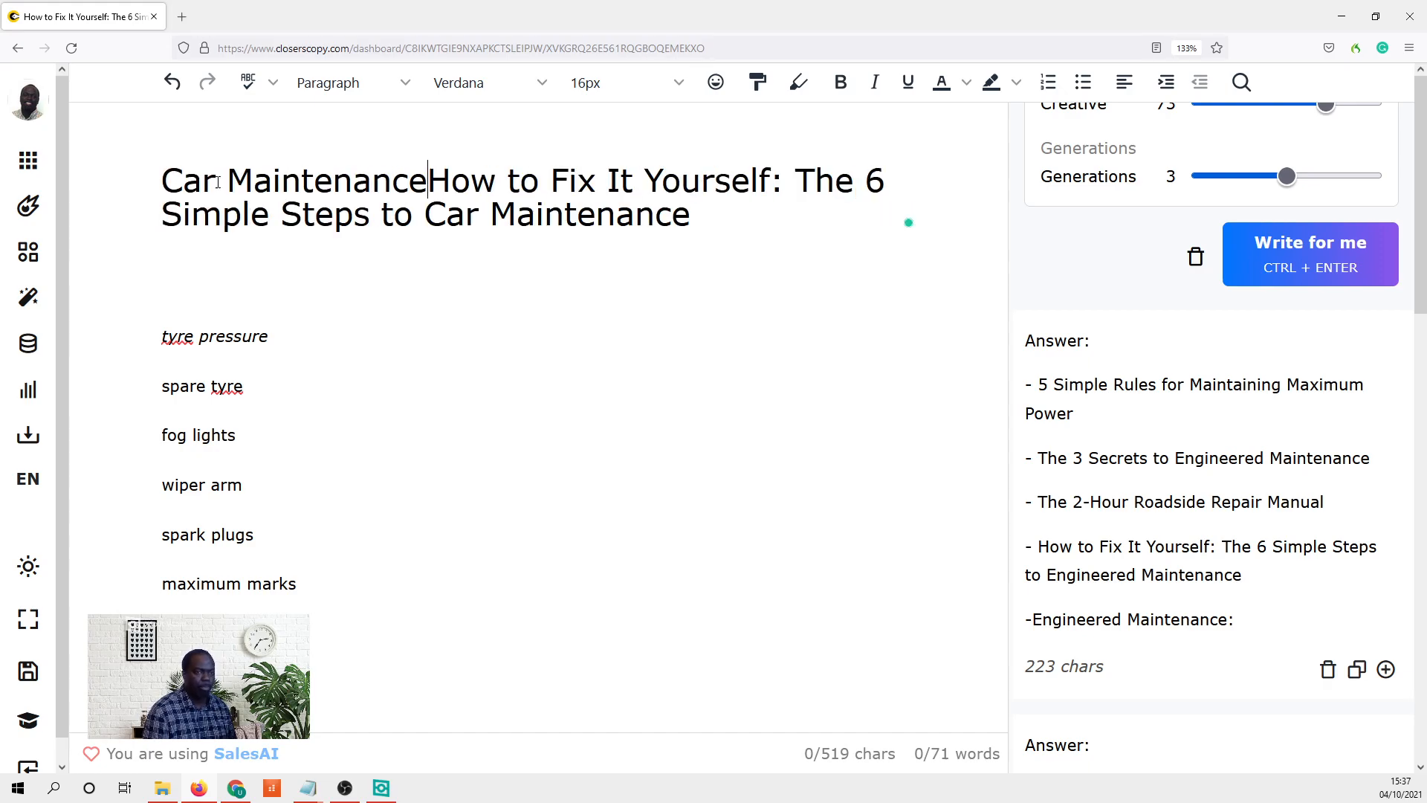
- Move "How to Fix It Yourself" to the end of the title, replacing the closing "Car Maintenance"
{"action": "left_click_drag", "start_coordinate": [769, 177], "coordinate": [439, 170]}
{"action": "key", "text": "ctrl+c"}
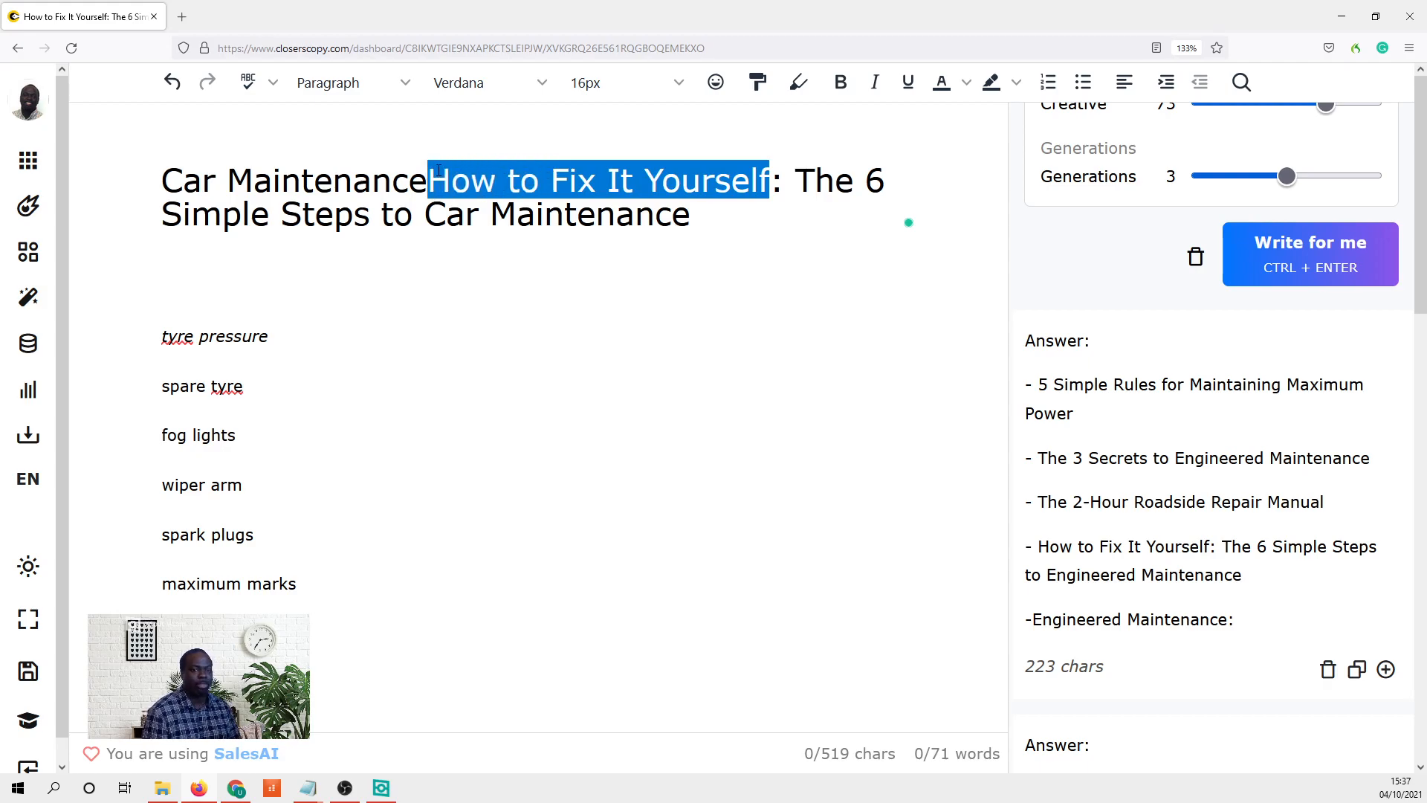
{"action": "left_click_drag", "start_coordinate": [438, 170], "coordinate": [431, 166]}
{"action": "key", "text": "BackSpace"}
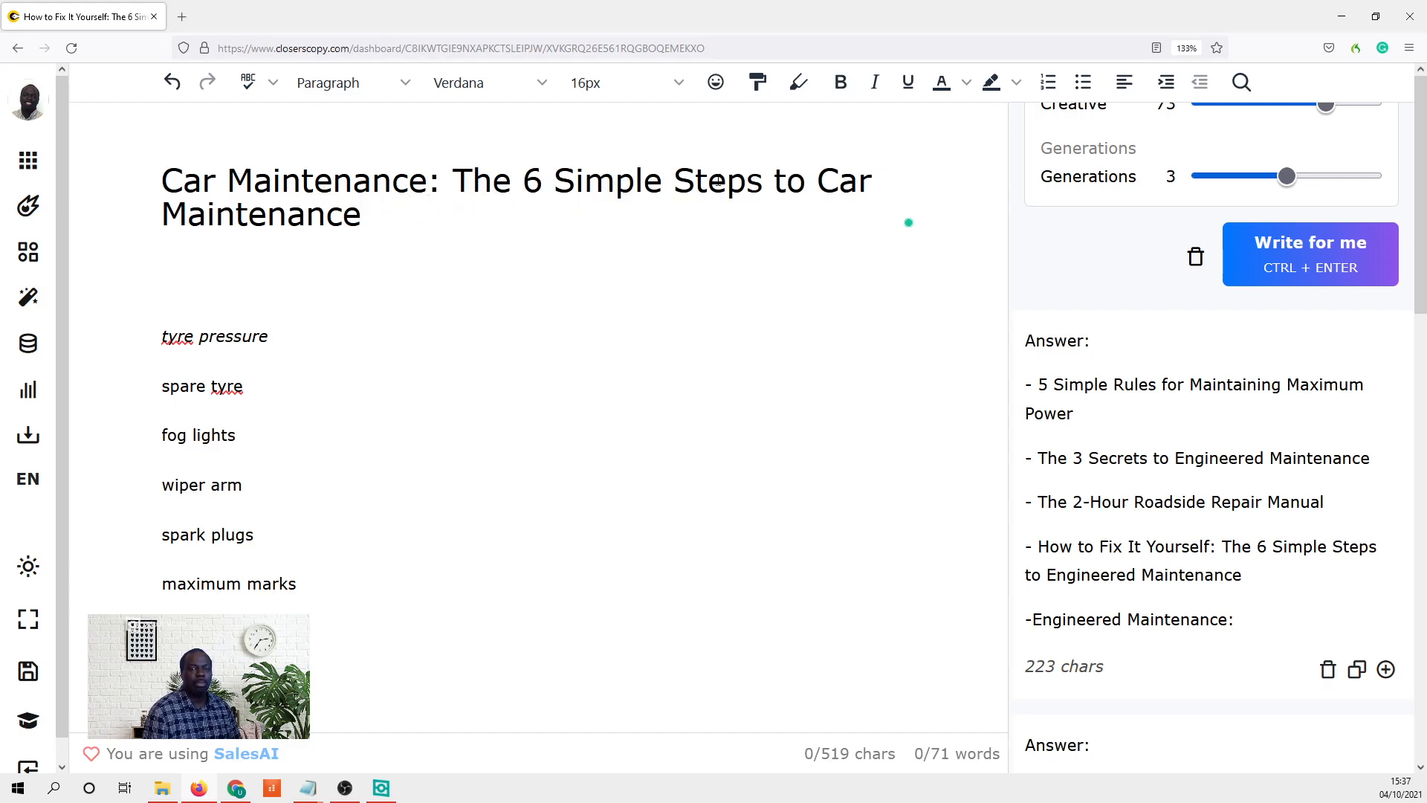
{"action": "left_click_drag", "start_coordinate": [816, 185], "coordinate": [847, 226]}
{"action": "key", "text": "ctrl+v"}
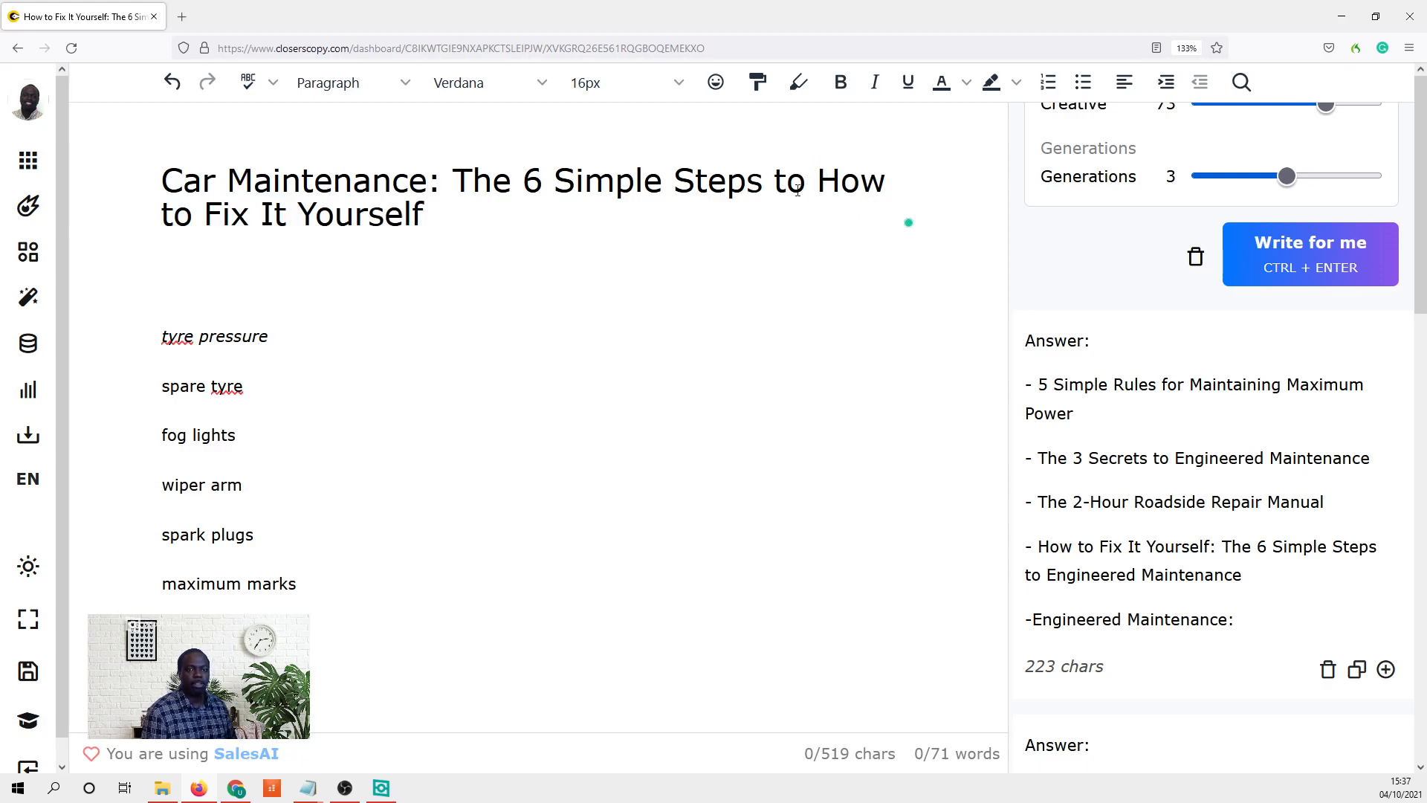
- Remove "How to" from the title so it reads "Car Maintenance: The 6 Simple Steps to Fix It Yourself"
{"action": "left_click", "coordinate": [208, 216]}
{"action": "left_click_drag", "start_coordinate": [204, 216], "coordinate": [814, 171]}
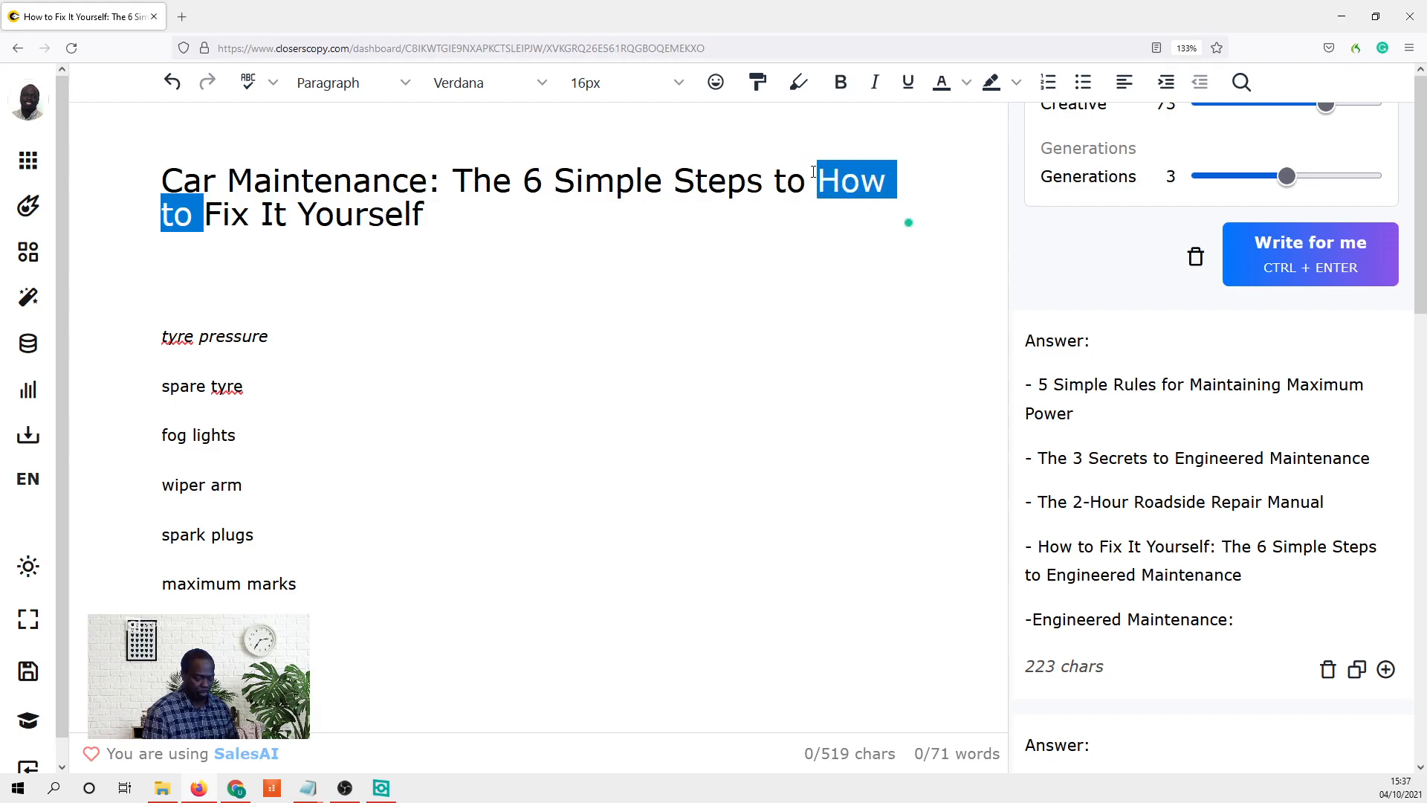
{"action": "key", "text": "BackSpace"}
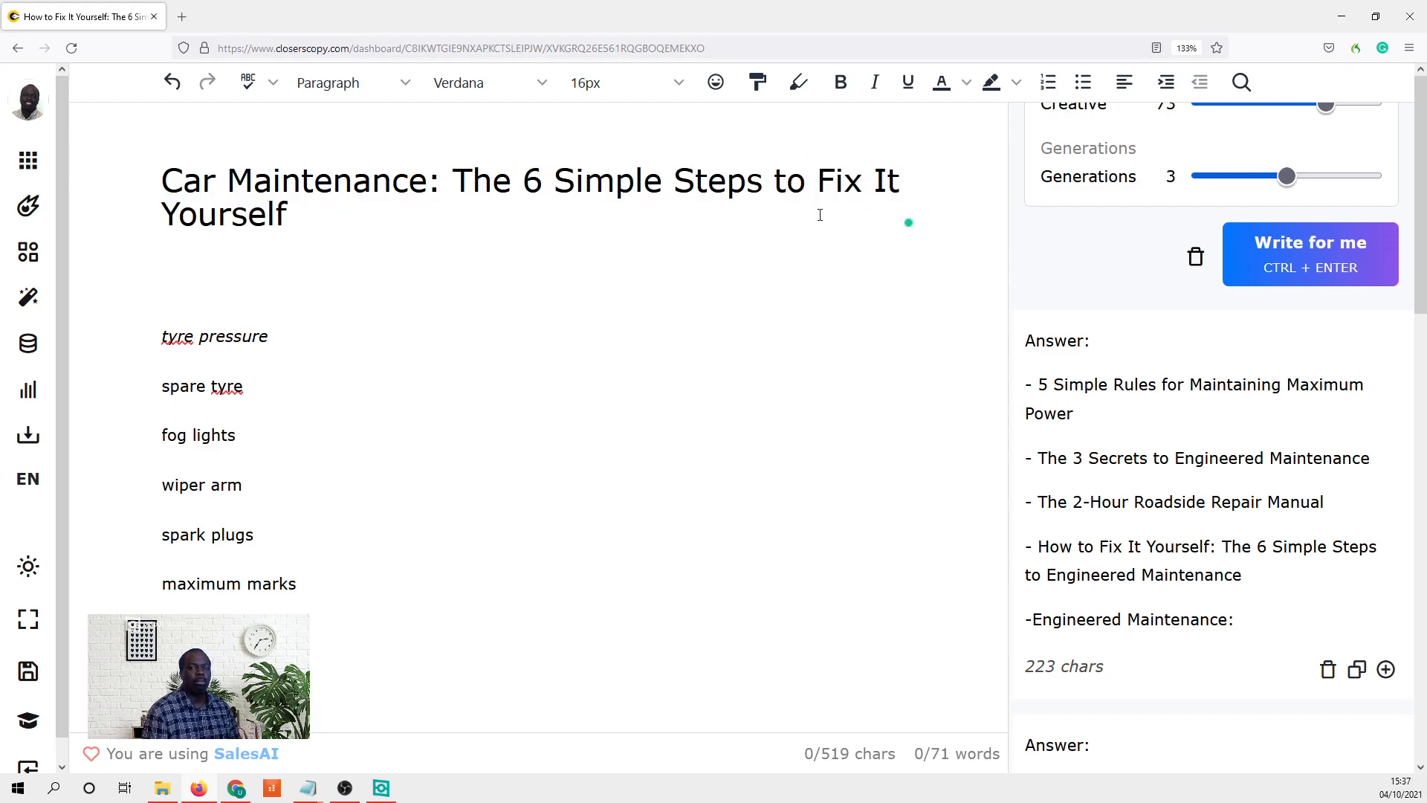
{"action": "key", "text": "BackSpace"}
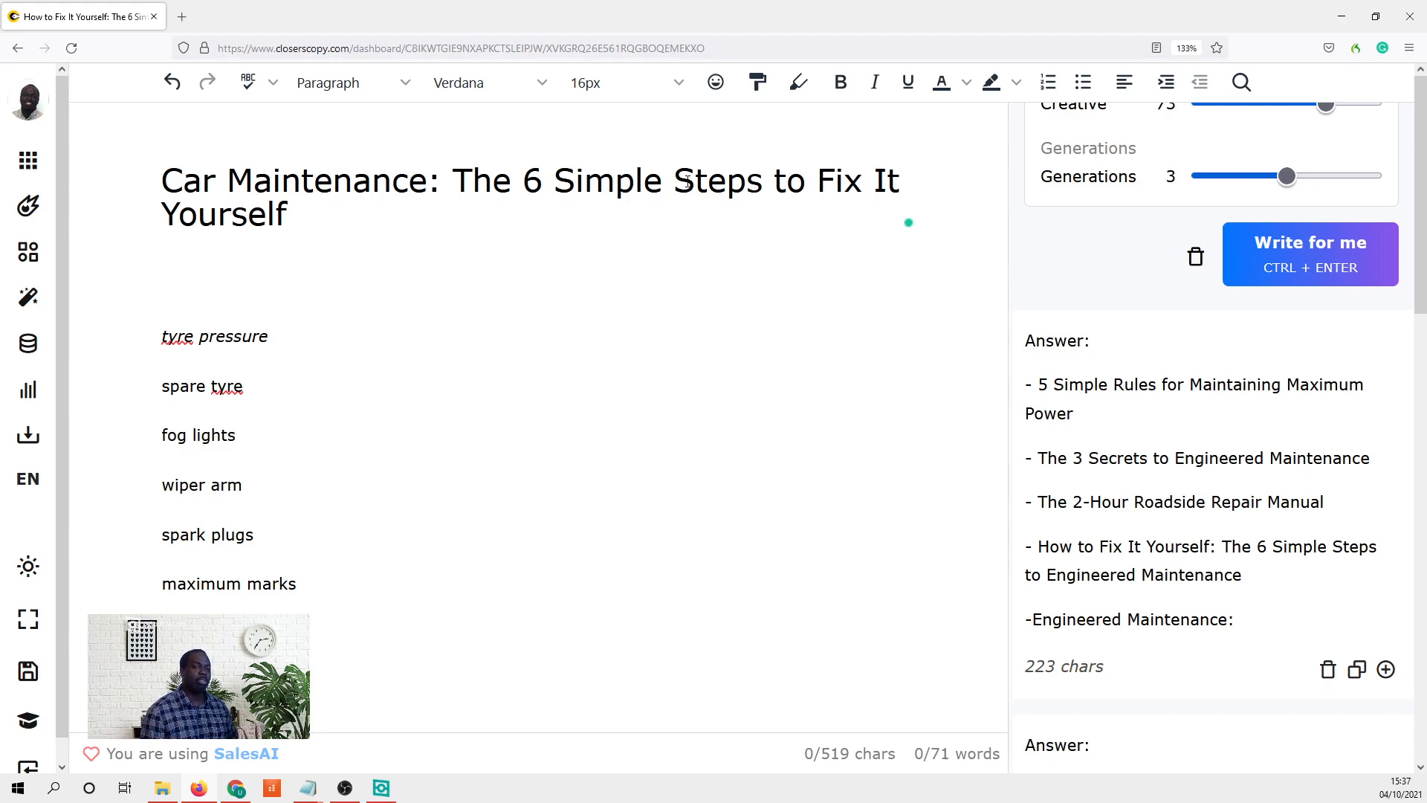
- Look through the pasted topic list to compare it with the number of steps promised in the title
{"action": "double_click", "coordinate": [534, 180]}
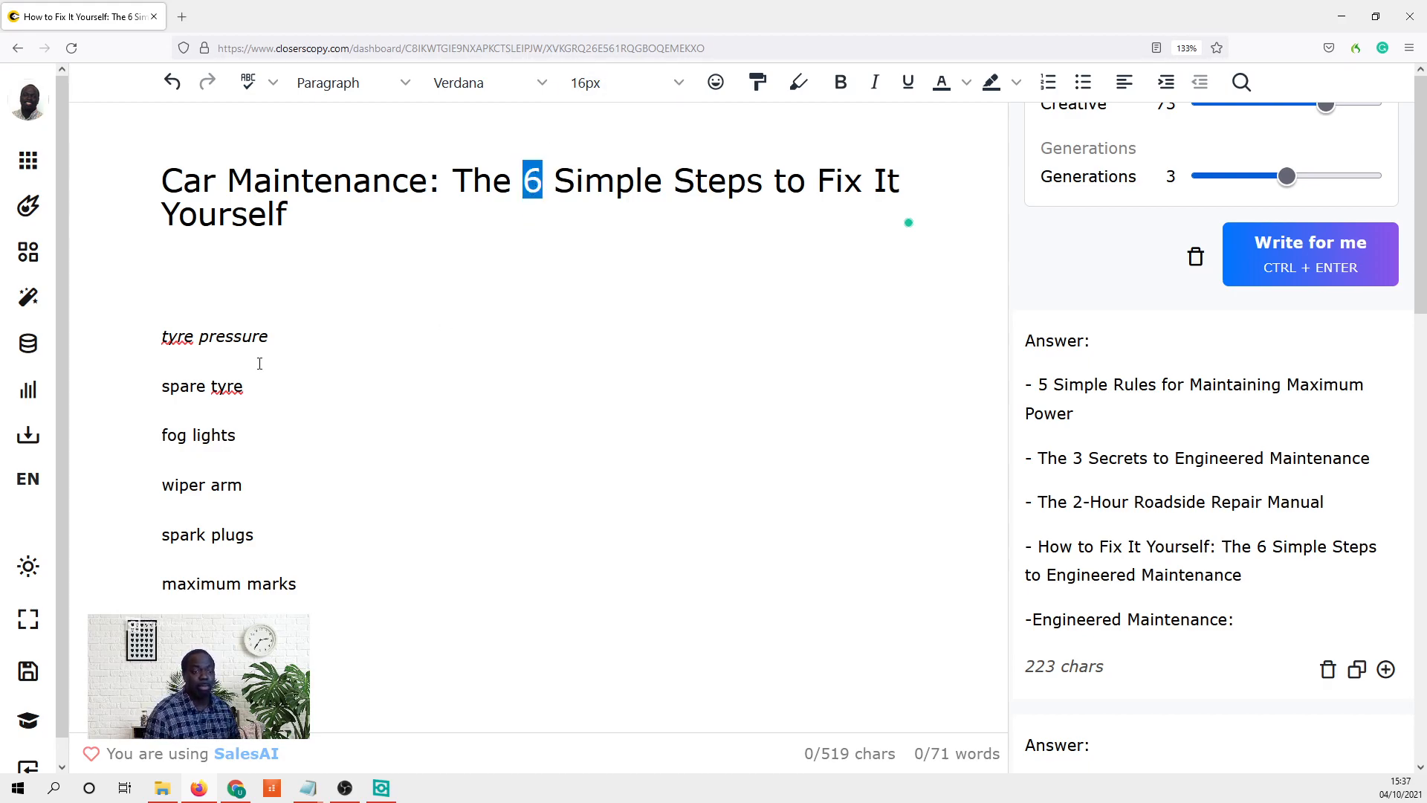
{"action": "scroll", "coordinate": [237, 398], "scroll_direction": "down", "scroll_amount": 3}
{"action": "scroll", "coordinate": [238, 398], "scroll_direction": "down", "scroll_amount": 15}
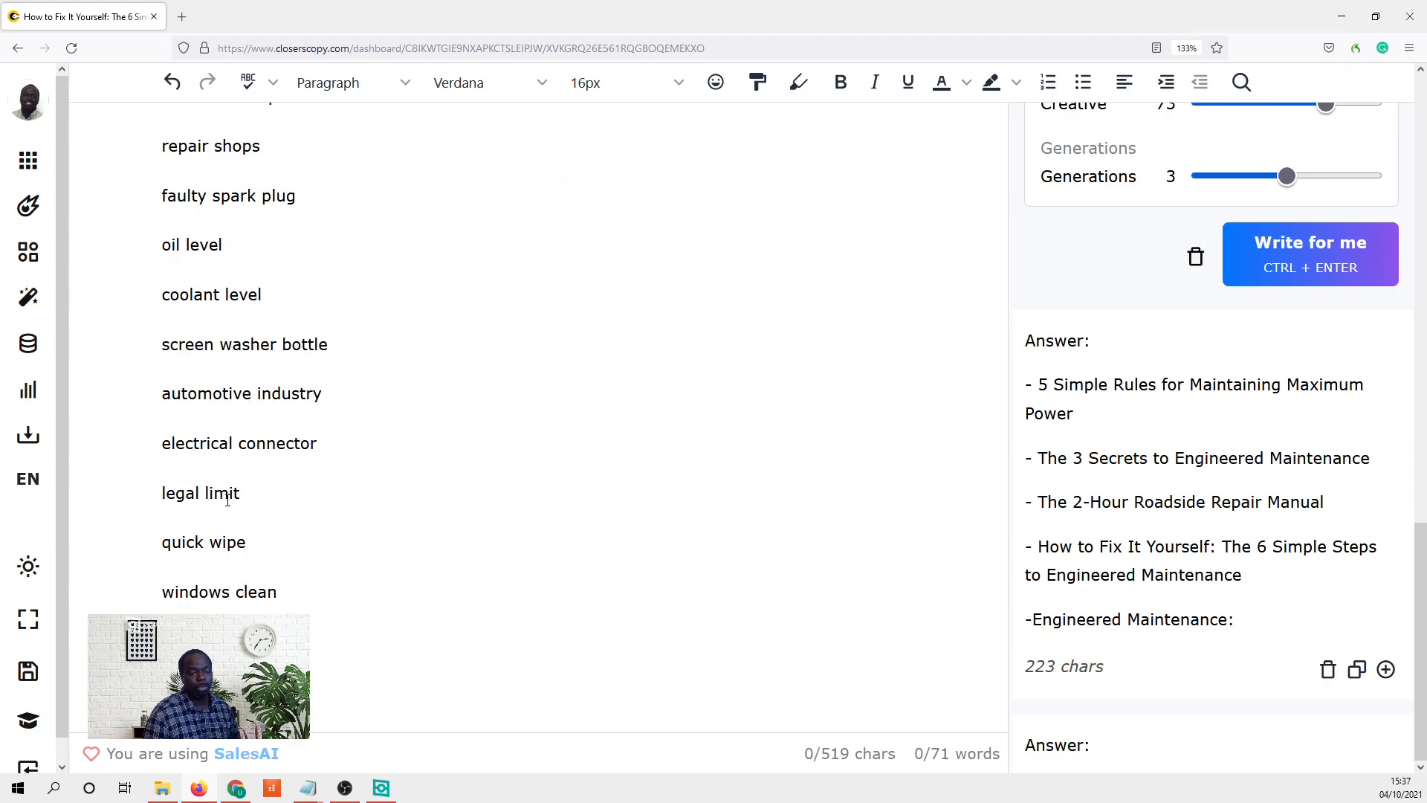
{"action": "scroll", "coordinate": [247, 368], "scroll_direction": "up", "scroll_amount": 10}
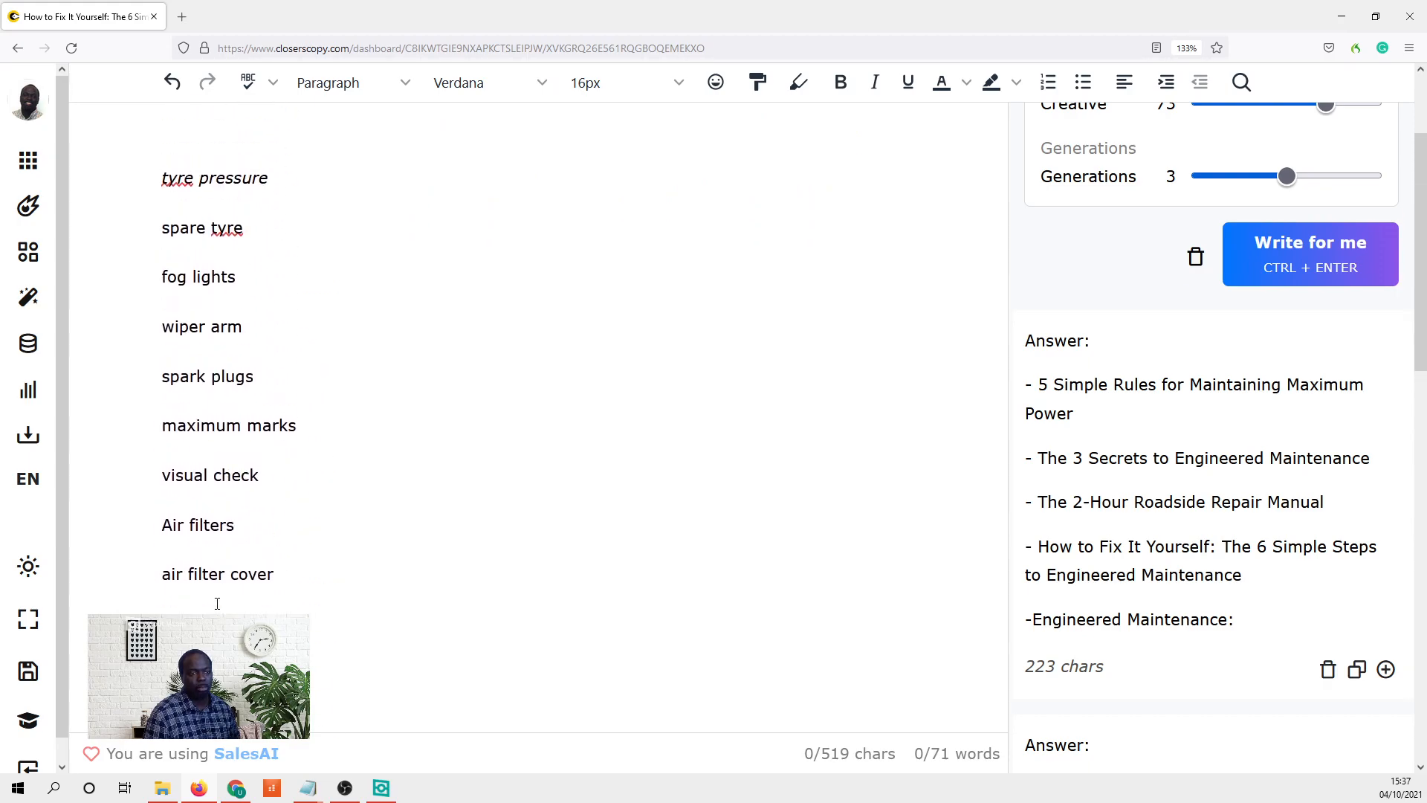
{"action": "left_click", "coordinate": [247, 368]}
{"action": "left_click_drag", "start_coordinate": [269, 336], "coordinate": [108, 339]}
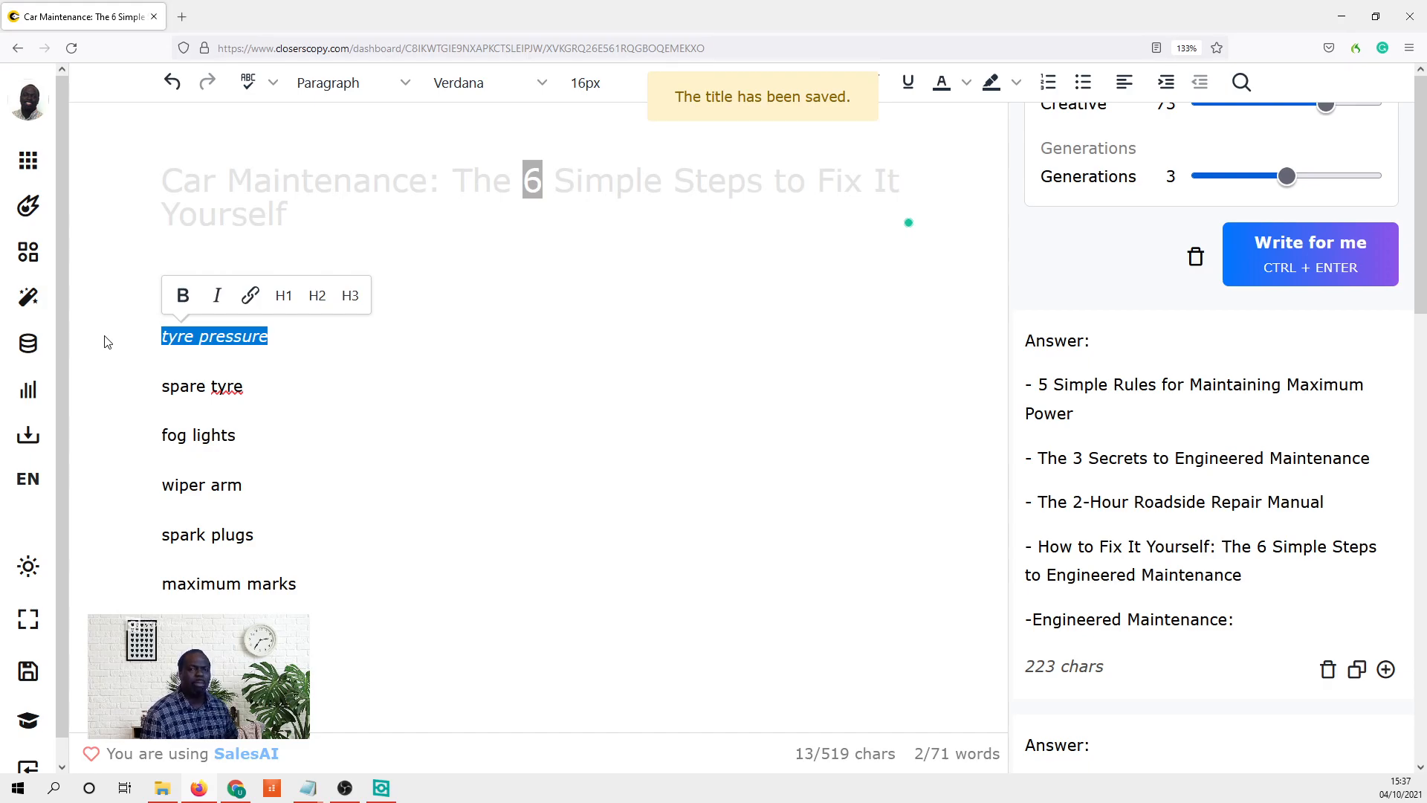
{"action": "left_click", "coordinate": [462, 500]}
- Copy "tyre pressure" from the topic list and open the "C) Develop your big Ideas" framework
{"action": "scroll", "coordinate": [1164, 305], "scroll_direction": "up", "scroll_amount": 5}
{"action": "scroll", "coordinate": [1164, 305], "scroll_direction": "up", "scroll_amount": 2}
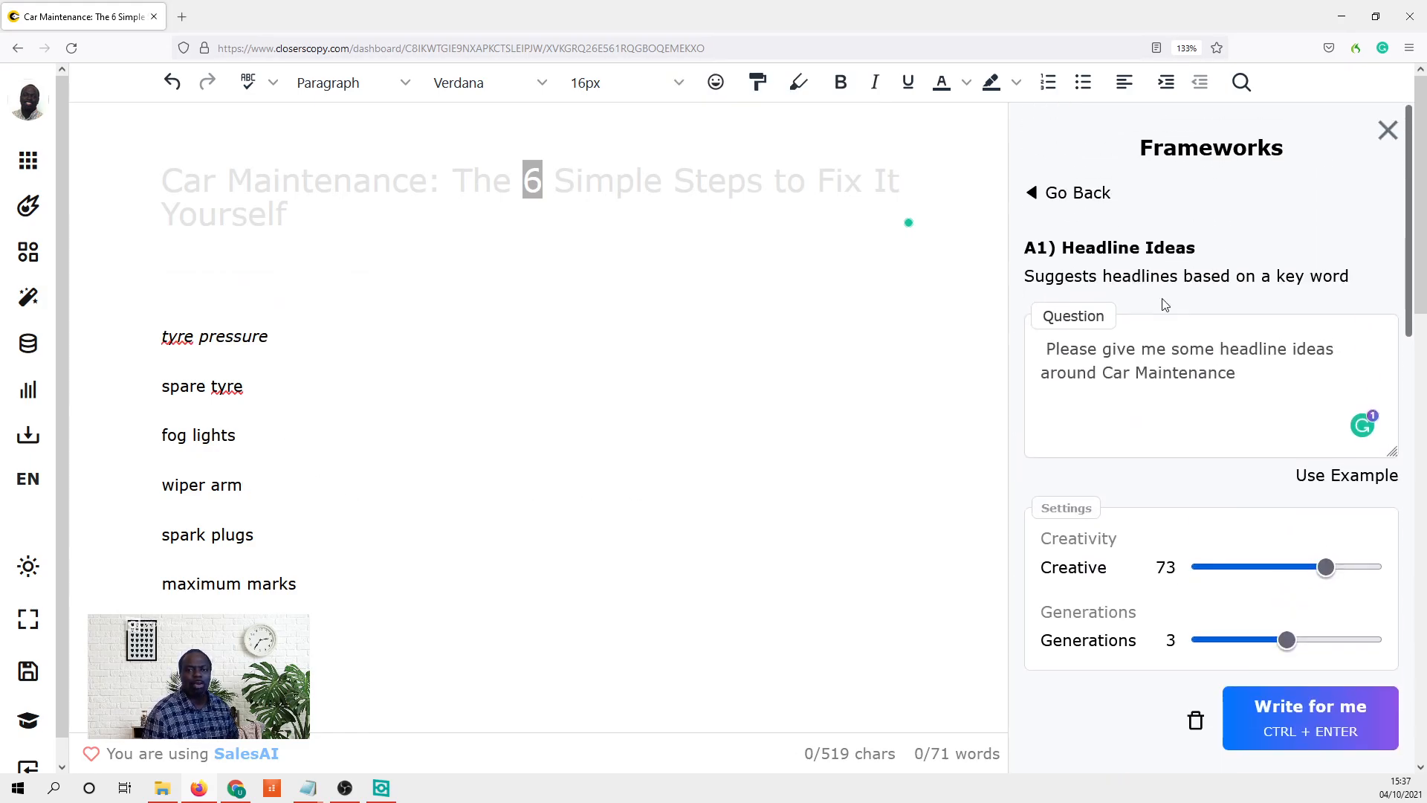
{"action": "left_click", "coordinate": [1073, 282]}
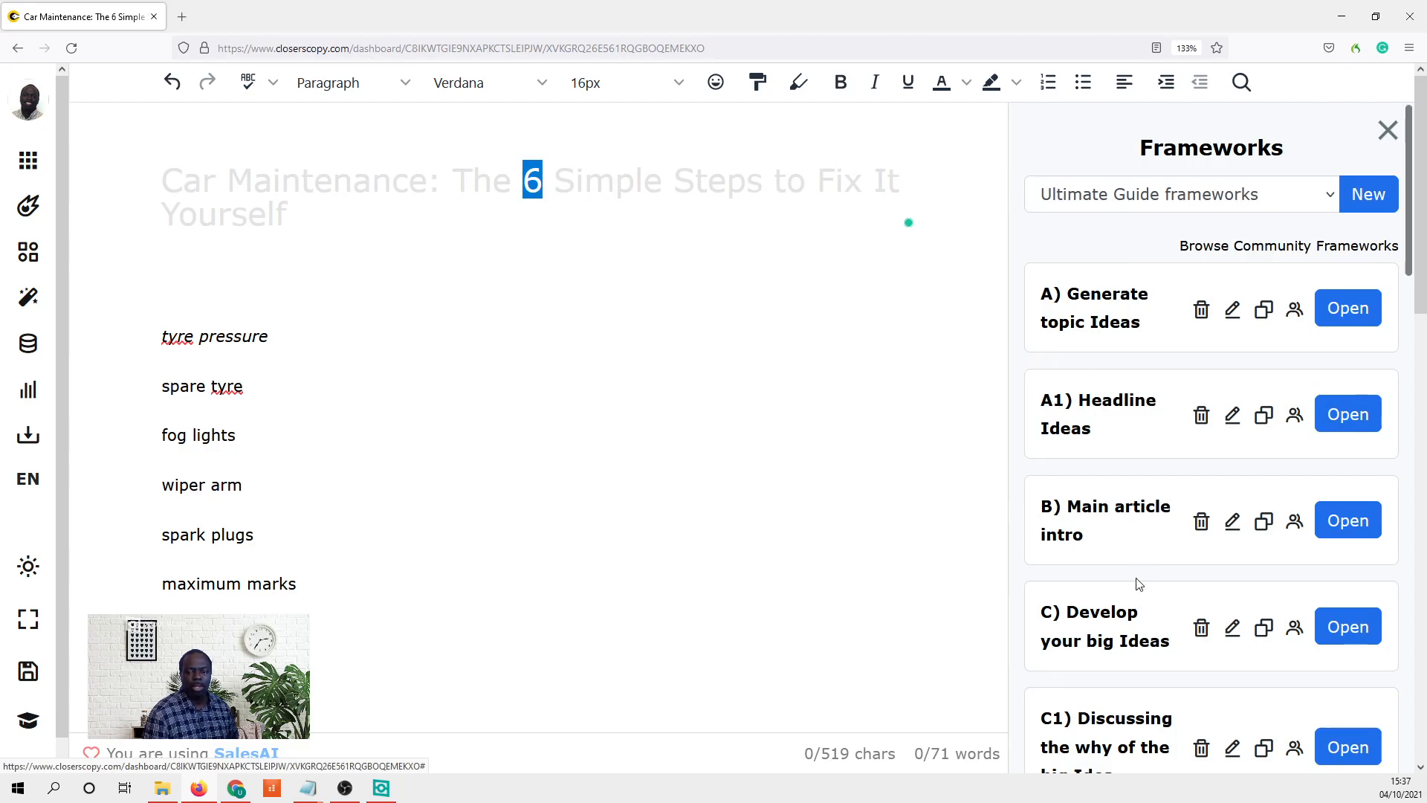
{"action": "scroll", "coordinate": [1141, 572], "scroll_direction": "down", "scroll_amount": 3}
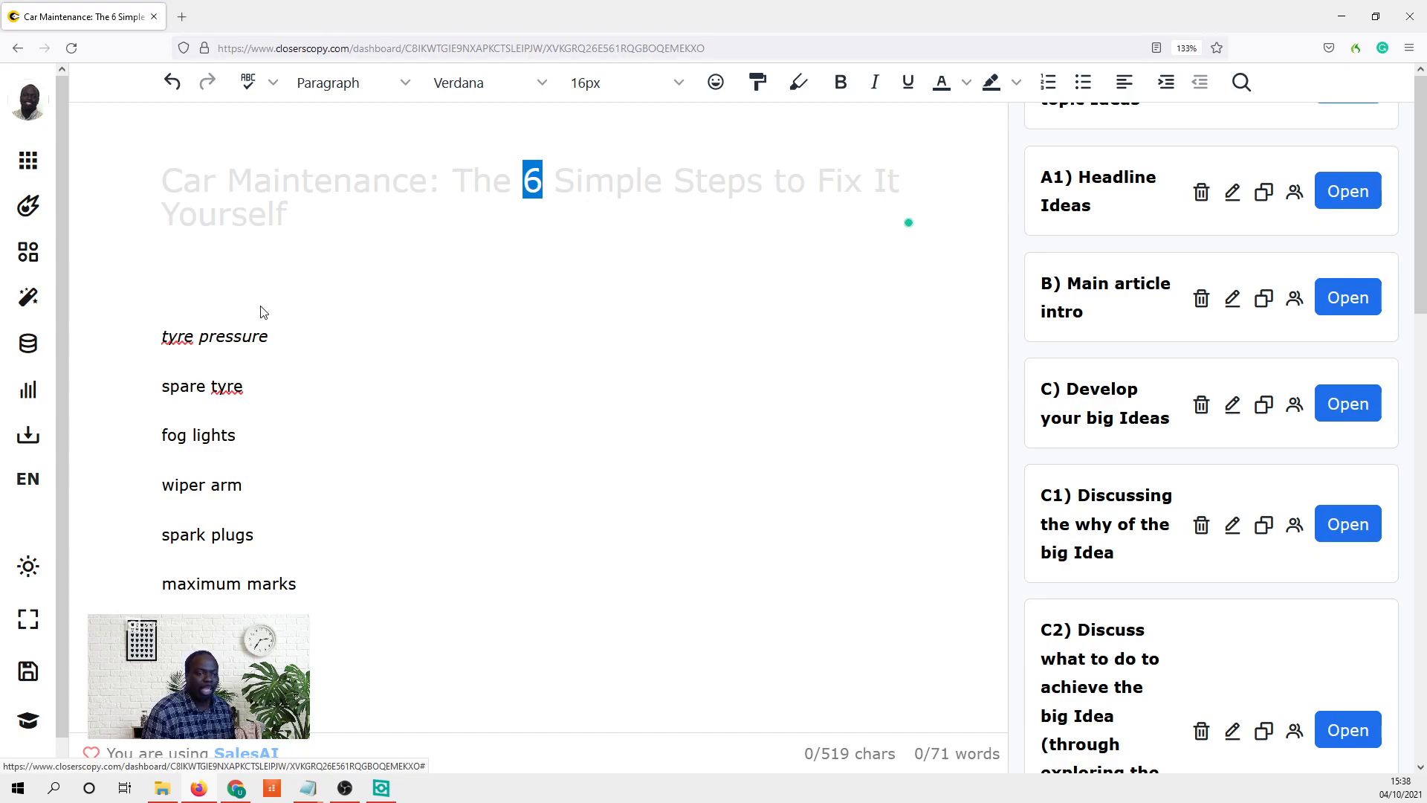
{"action": "left_click", "coordinate": [295, 327]}
{"action": "left_click_drag", "start_coordinate": [294, 327], "coordinate": [95, 328]}
{"action": "key", "text": "ctrl+c"}
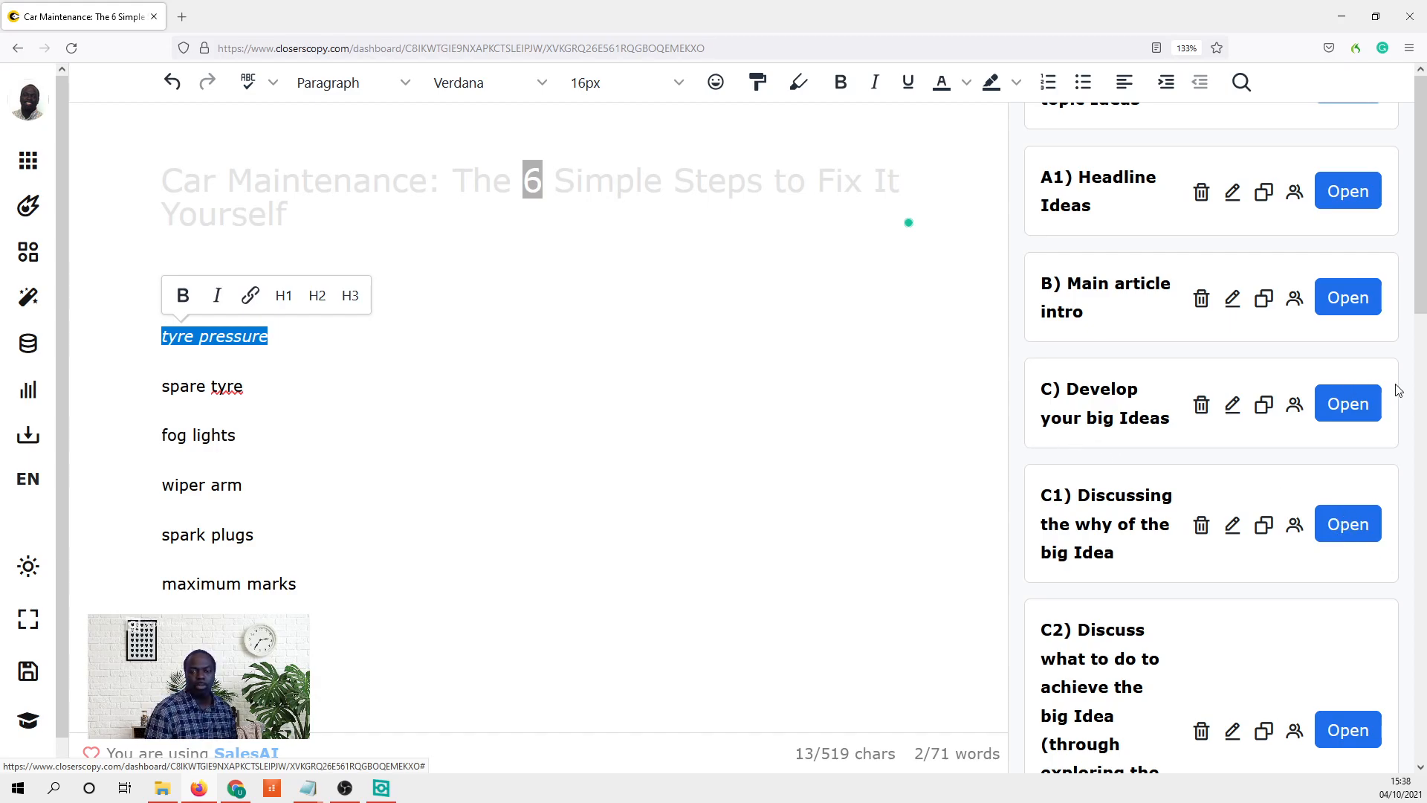
{"action": "left_click", "coordinate": [1359, 413]}
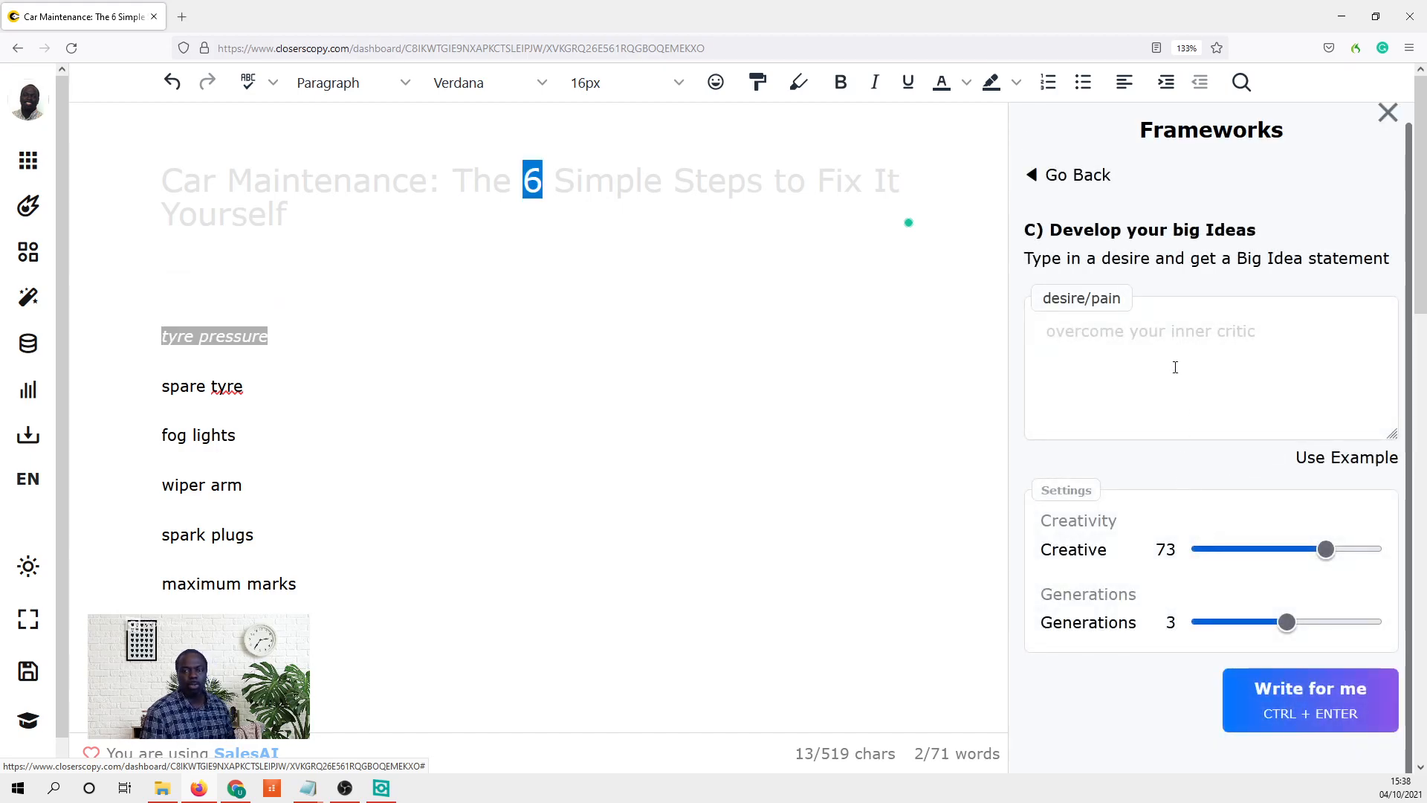
- Generate big ideas with "tyre pressure" as the desire/pain and read through the answers
{"action": "left_click", "coordinate": [1181, 343]}
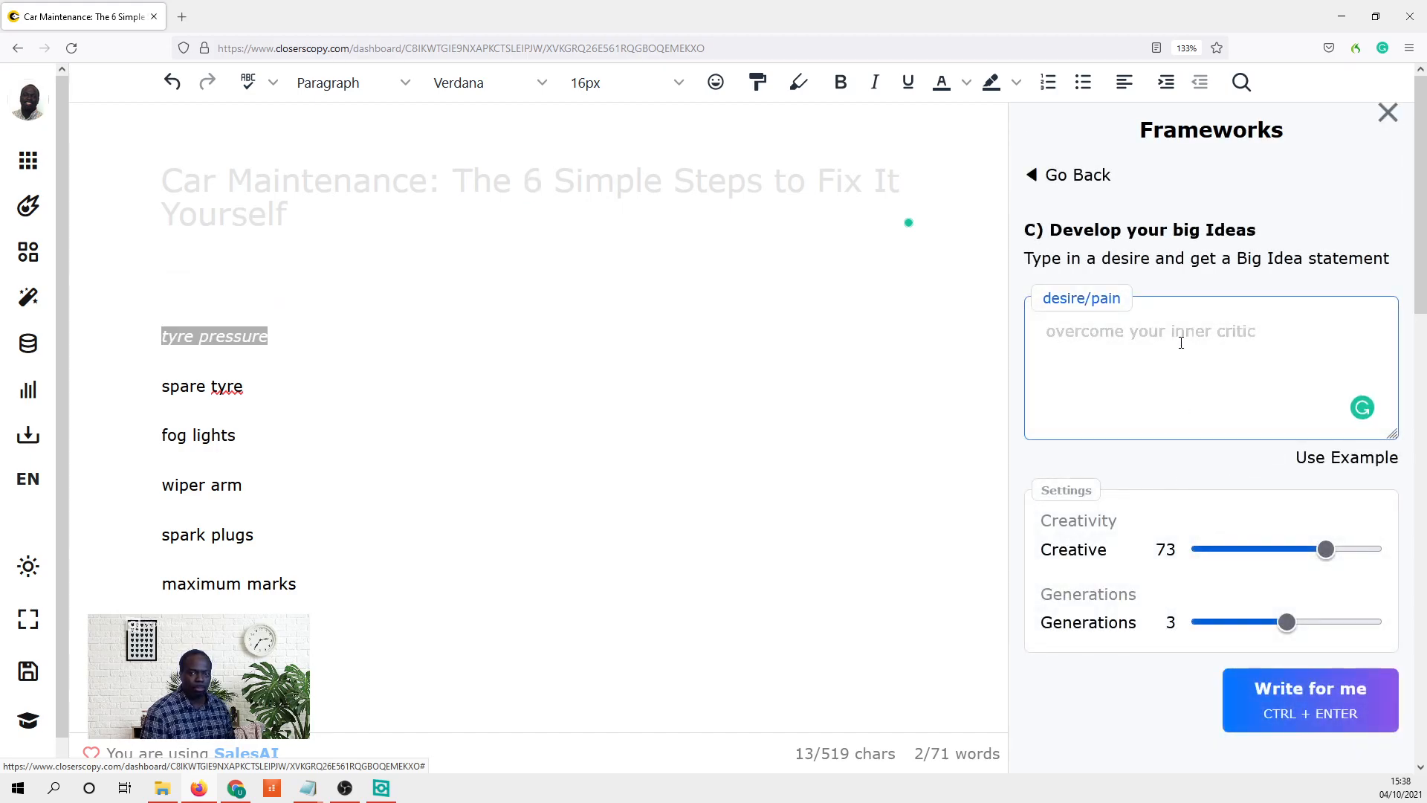
{"action": "key", "text": "ctrl+v"}
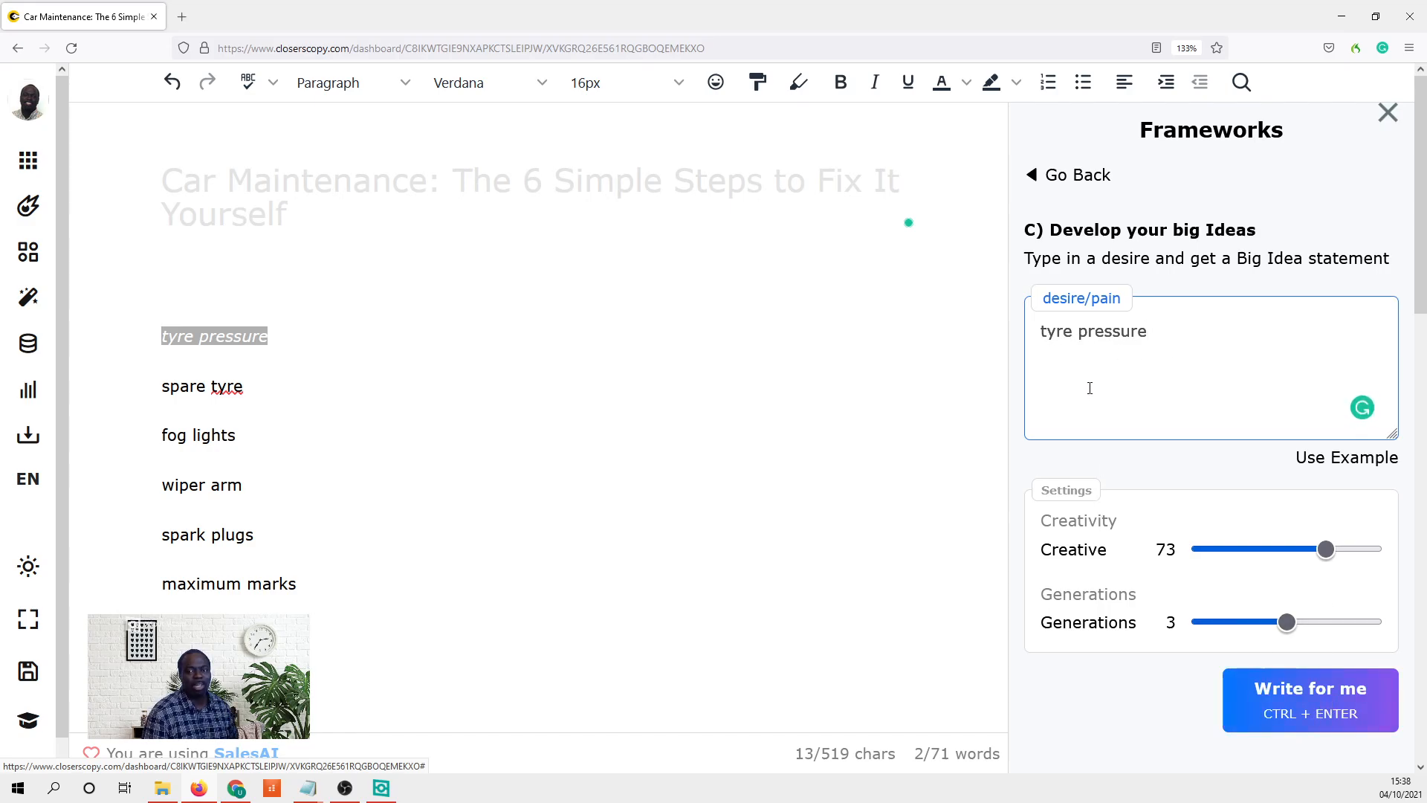
{"action": "left_click", "coordinate": [1319, 692]}
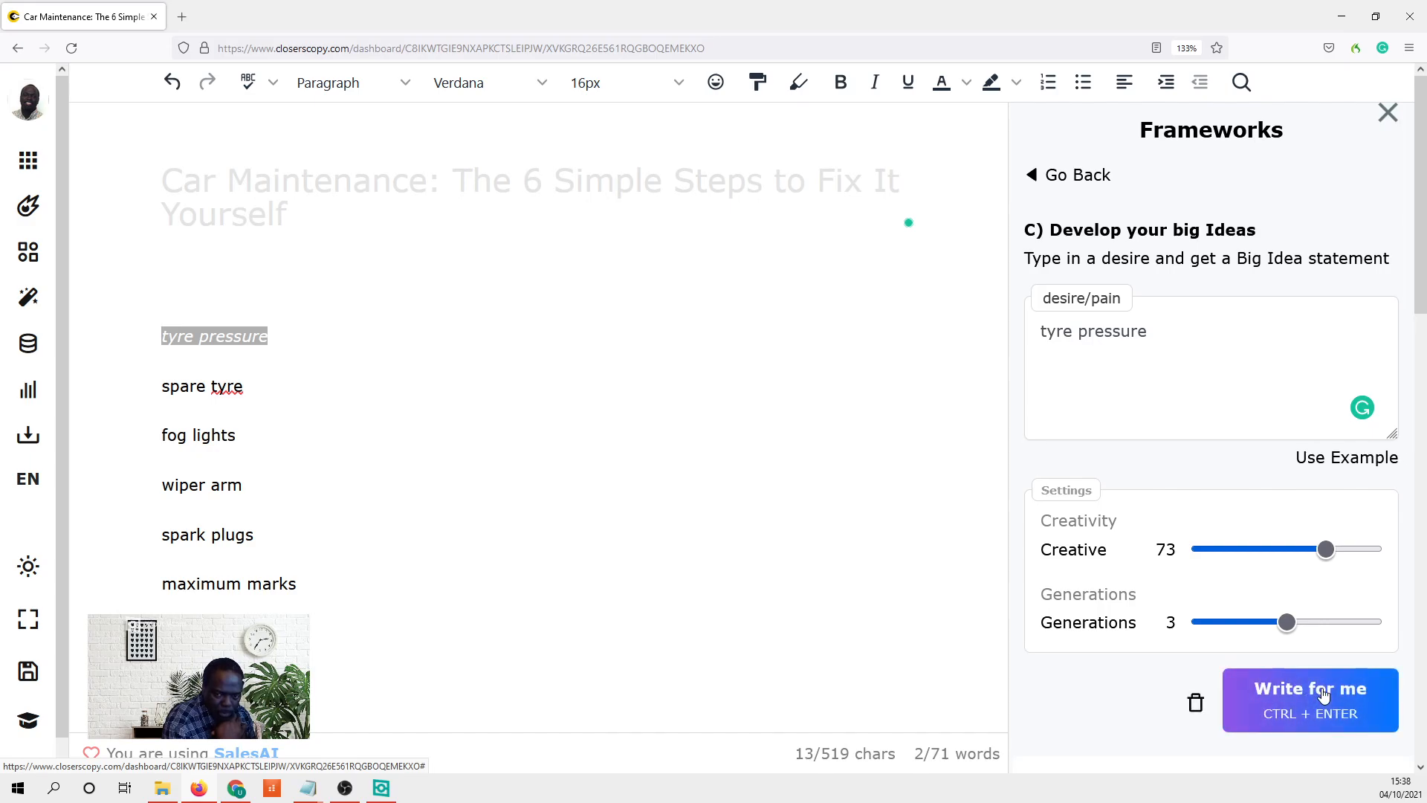
{"action": "scroll", "coordinate": [1316, 688], "scroll_direction": "down", "scroll_amount": 5}
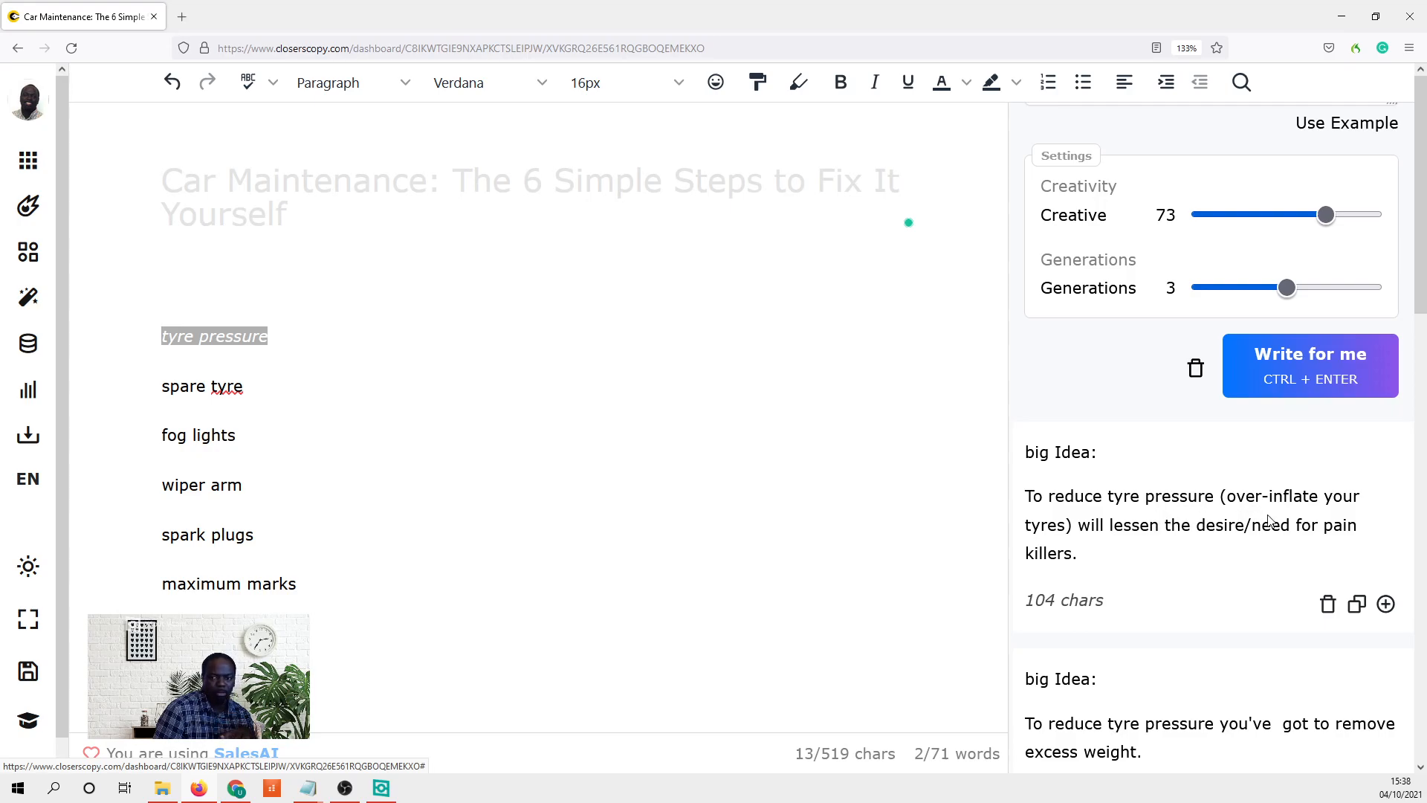
{"action": "scroll", "coordinate": [1130, 545], "scroll_direction": "down", "scroll_amount": 3}
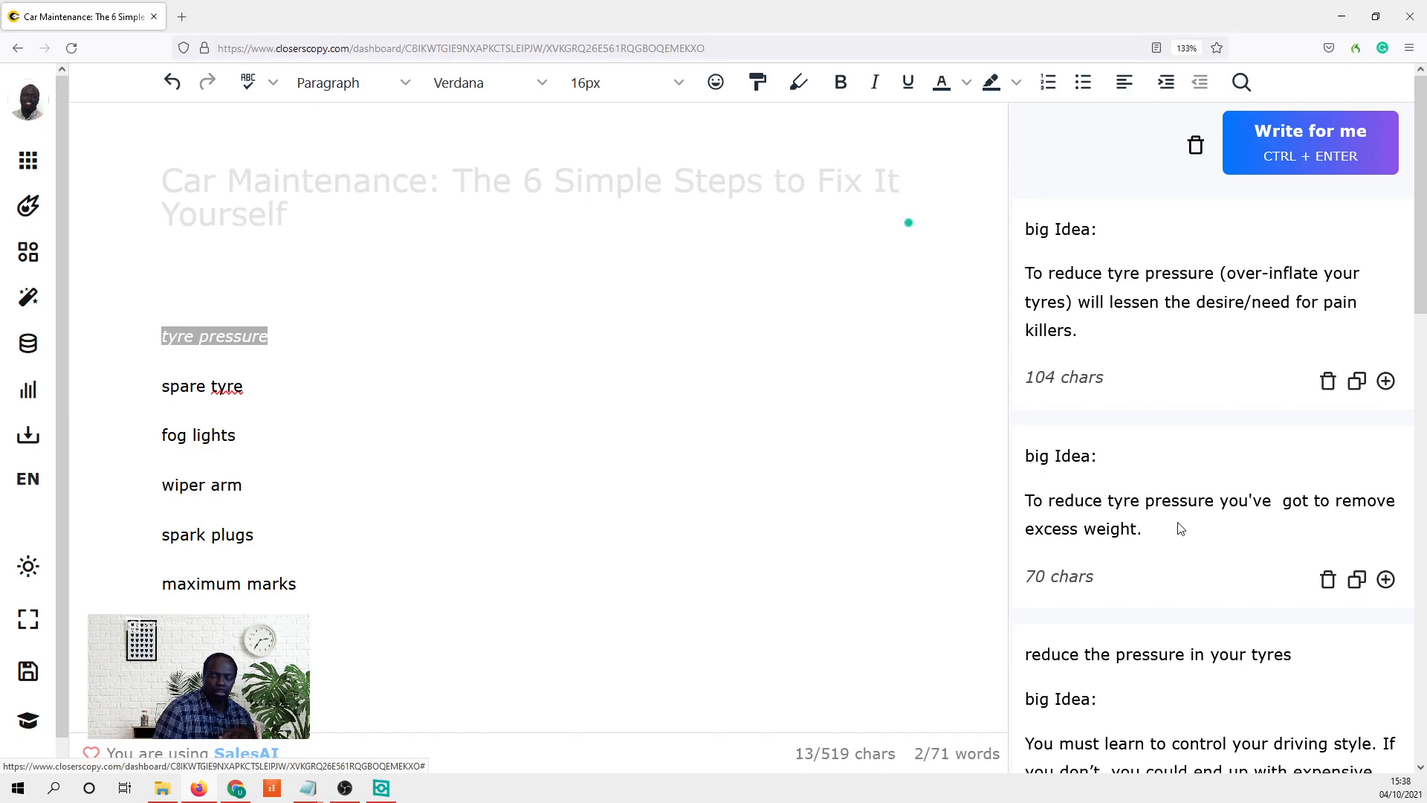
{"action": "scroll", "coordinate": [1182, 526], "scroll_direction": "up", "scroll_amount": 3}
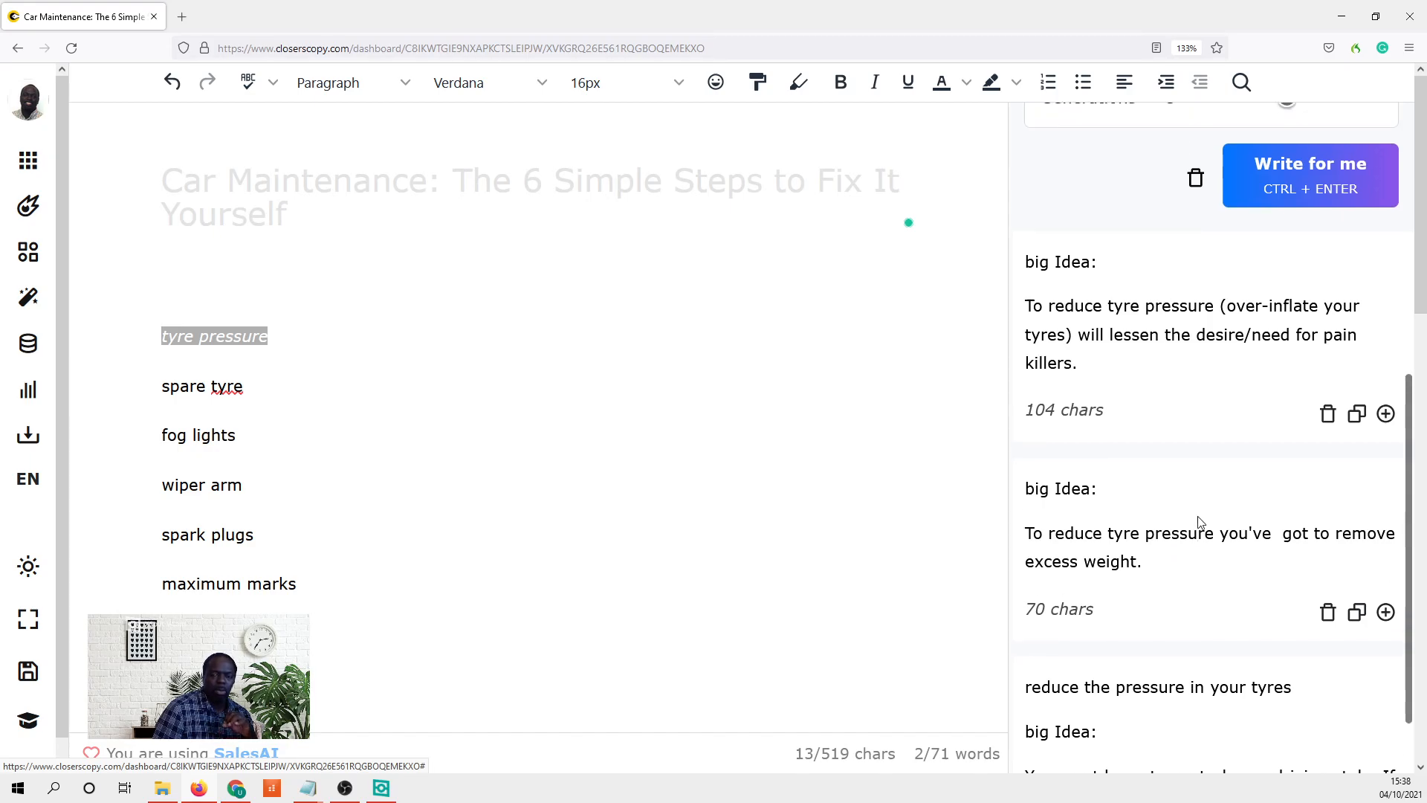
- Change the desire/pain to "maintain tyre pressure" and generate new big ideas in place of the old answers
{"action": "left_click", "coordinate": [1045, 350]}
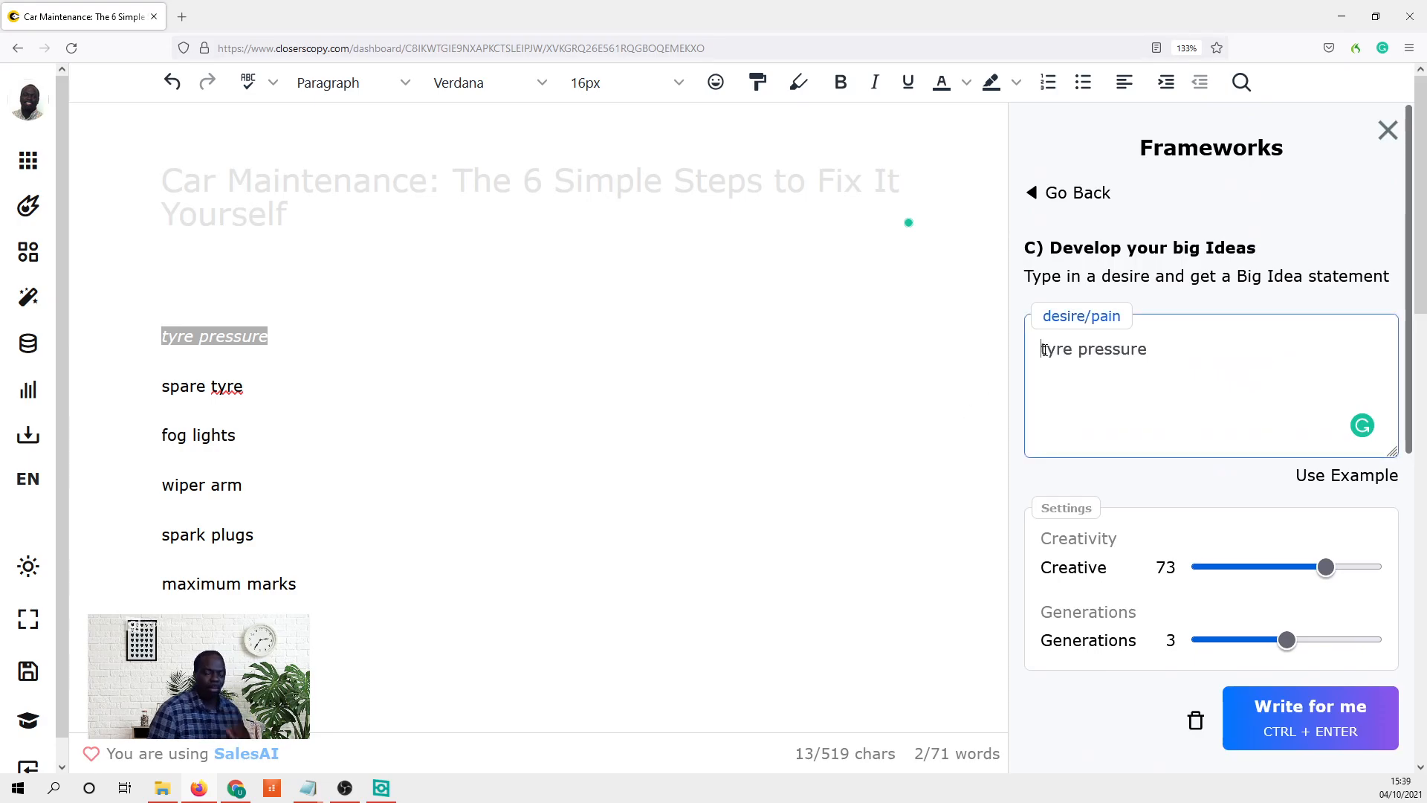
{"action": "type", "text": "mai"}
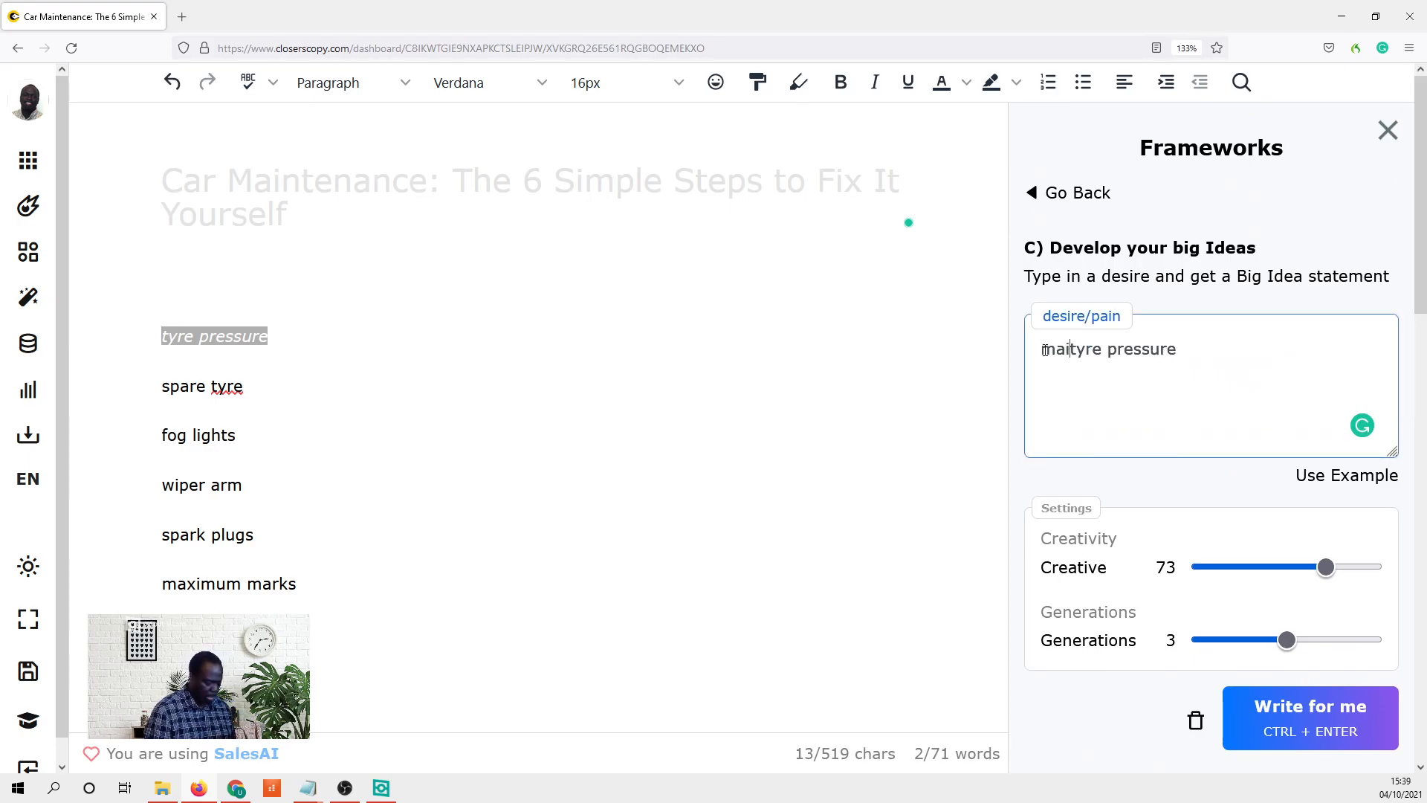
{"action": "type", "text": "ntain"}
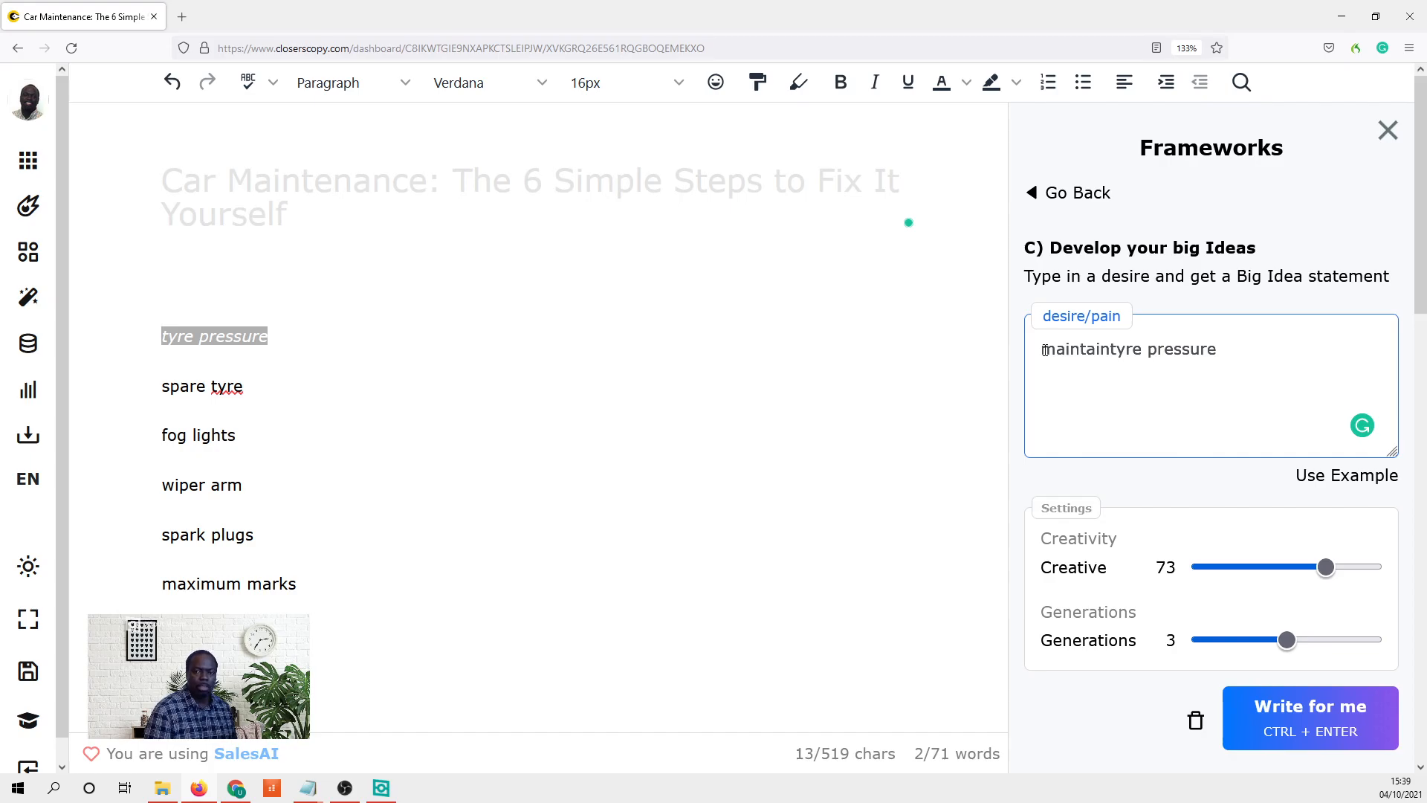
{"action": "left_click", "coordinate": [1194, 719]}
{"action": "left_click", "coordinate": [1288, 721]}
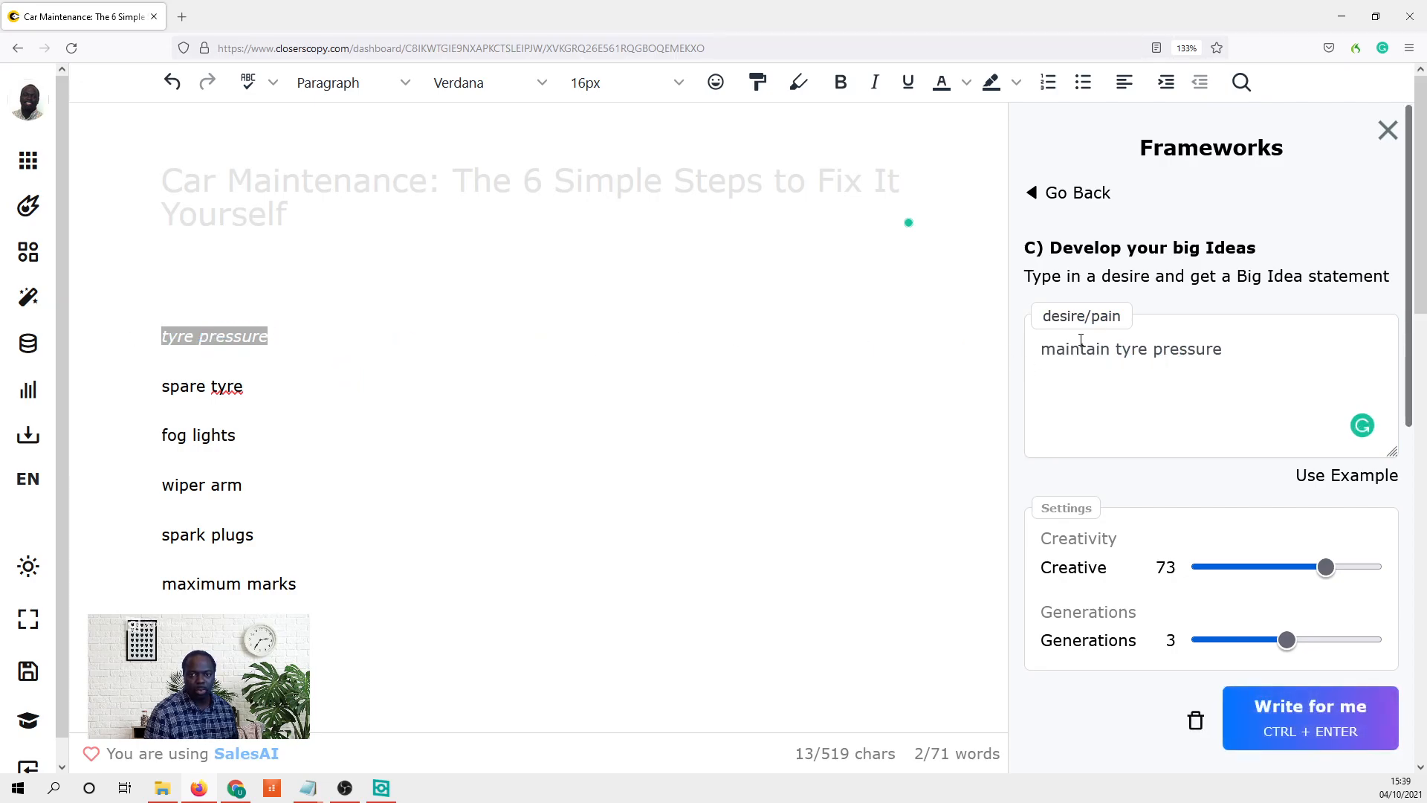
- Copy the generated idea beginning "You must remember to maintain the proper air pressure" and paste it on a new line under "tyre pressure"
{"action": "left_click_drag", "start_coordinate": [1040, 349], "coordinate": [1232, 354]}
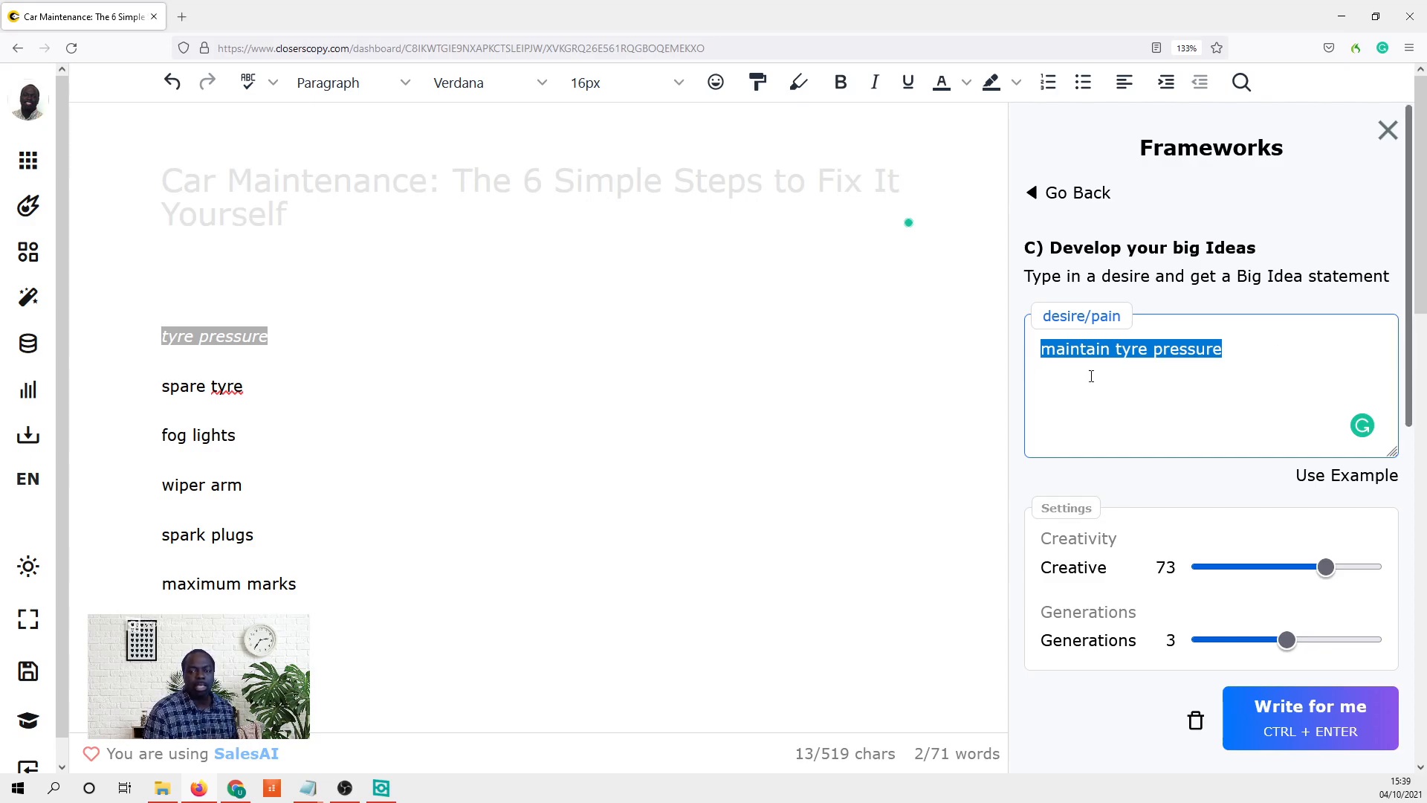
{"action": "scroll", "coordinate": [1091, 376], "scroll_direction": "down", "scroll_amount": 4}
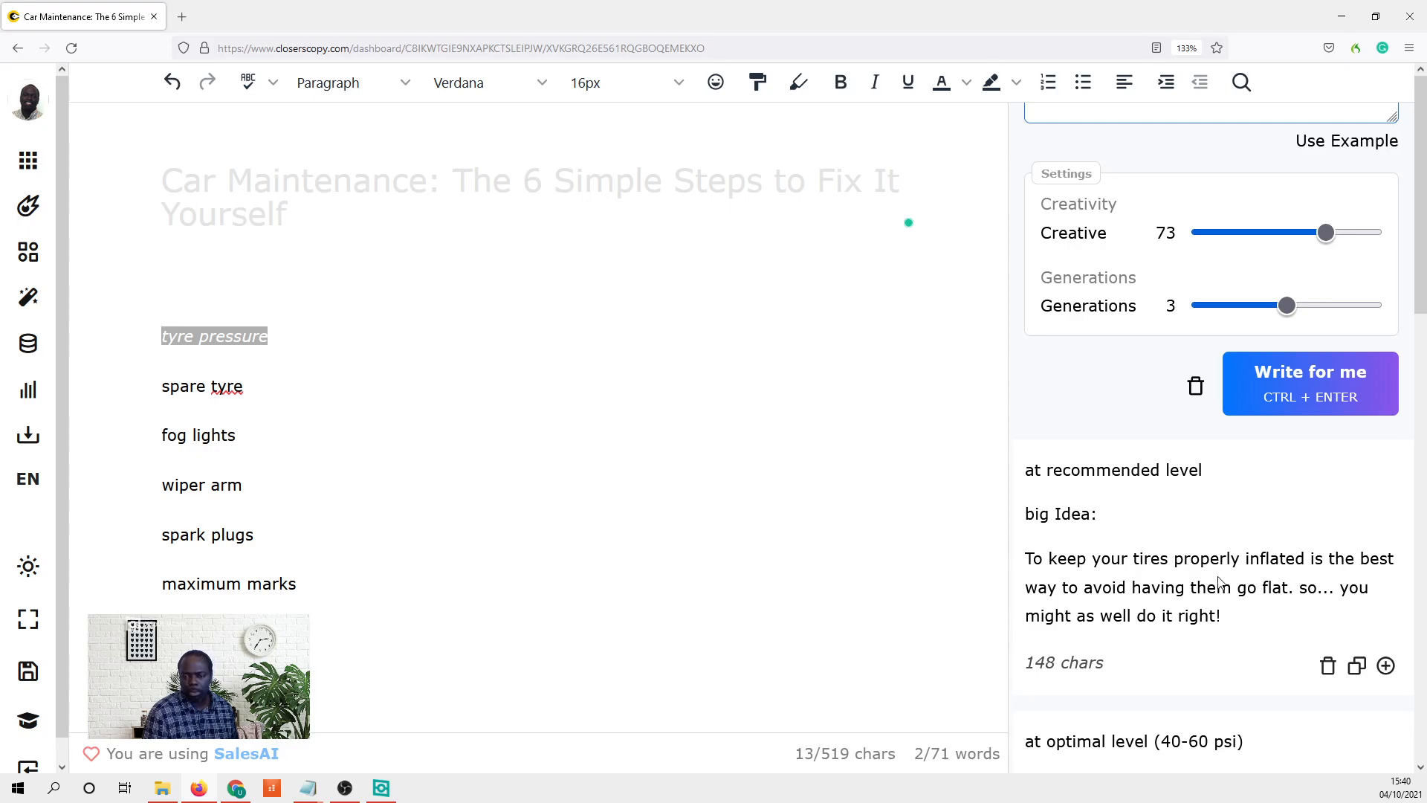
{"action": "scroll", "coordinate": [1278, 602], "scroll_direction": "down", "scroll_amount": 4}
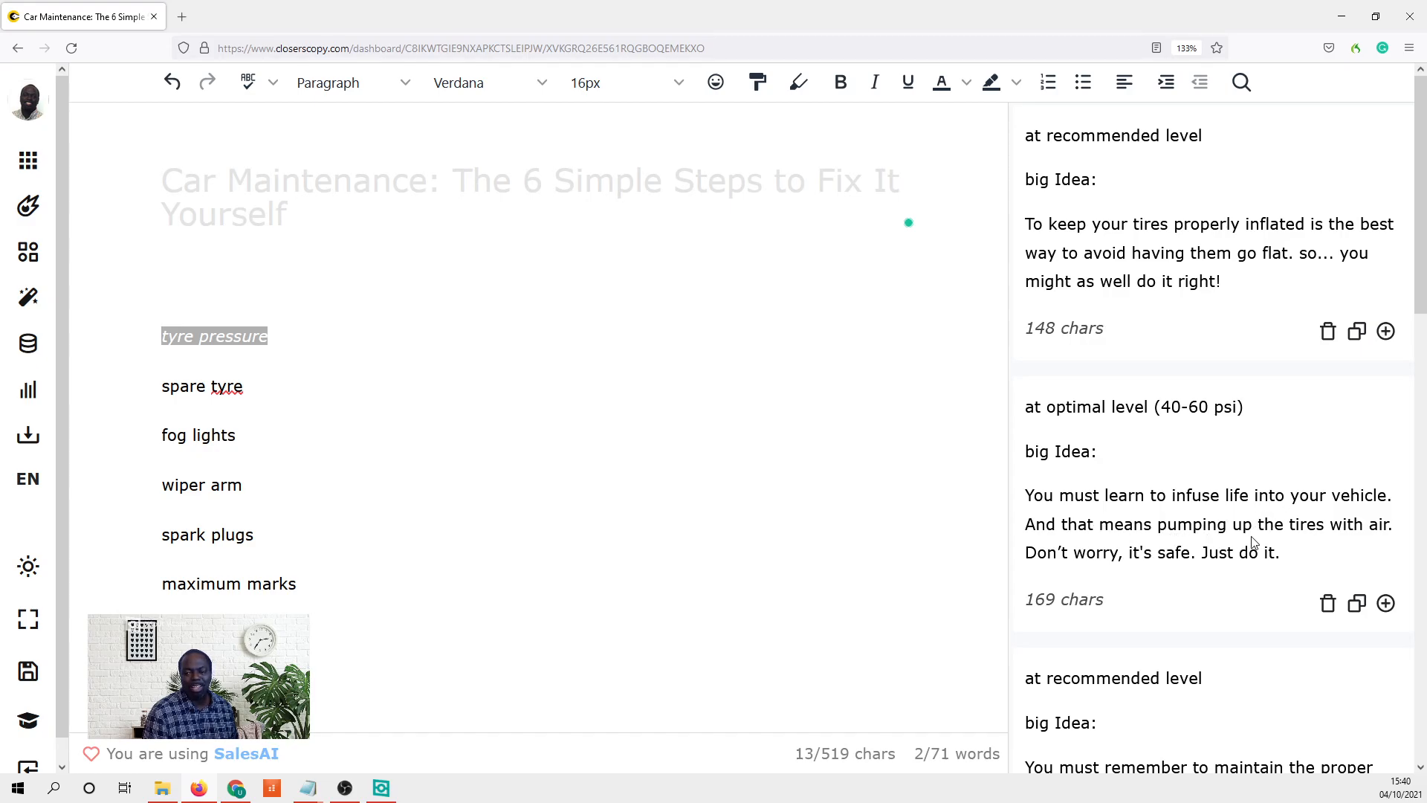
{"action": "scroll", "coordinate": [1331, 536], "scroll_direction": "down", "scroll_amount": 3}
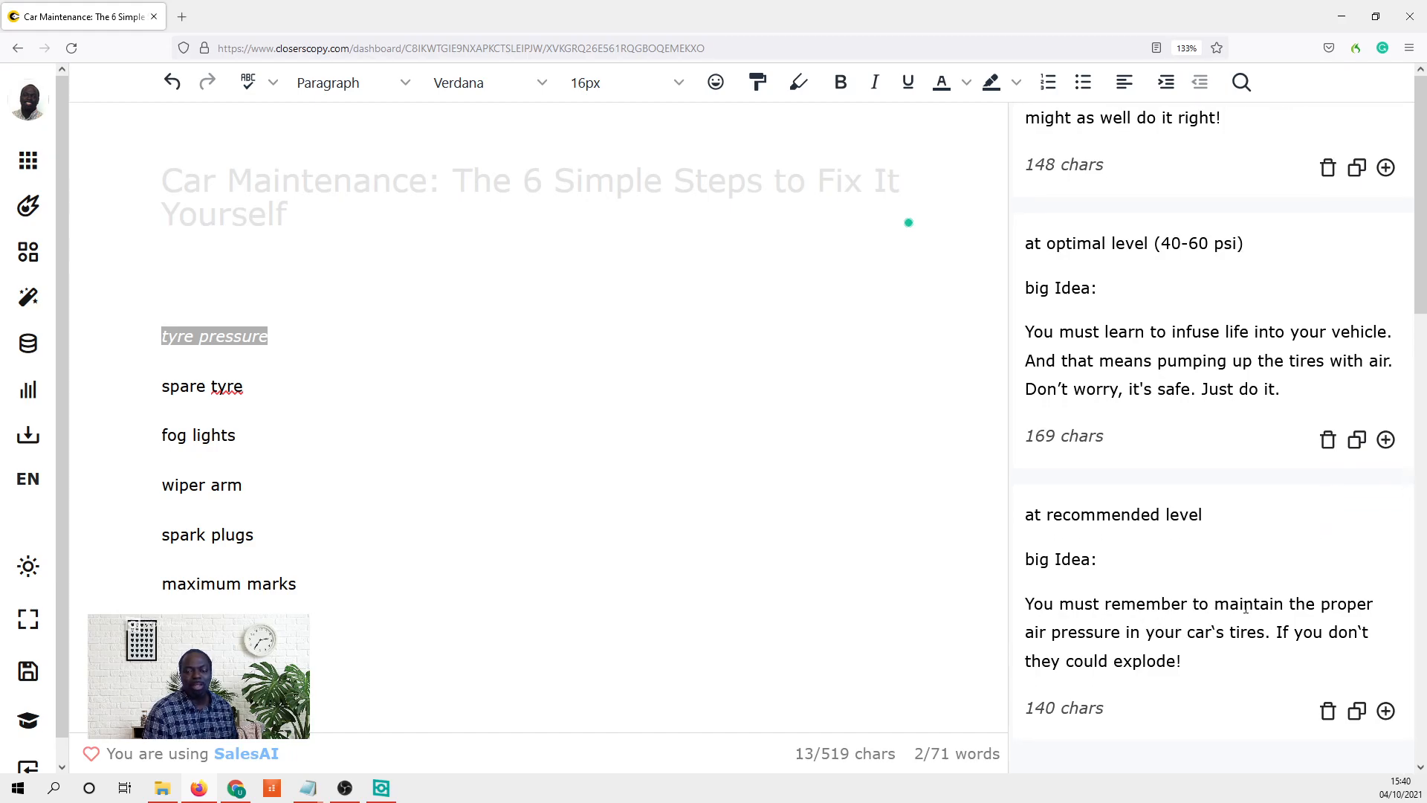
{"action": "left_click_drag", "start_coordinate": [1215, 664], "coordinate": [1015, 602]}
{"action": "key", "text": "ctrl+c"}
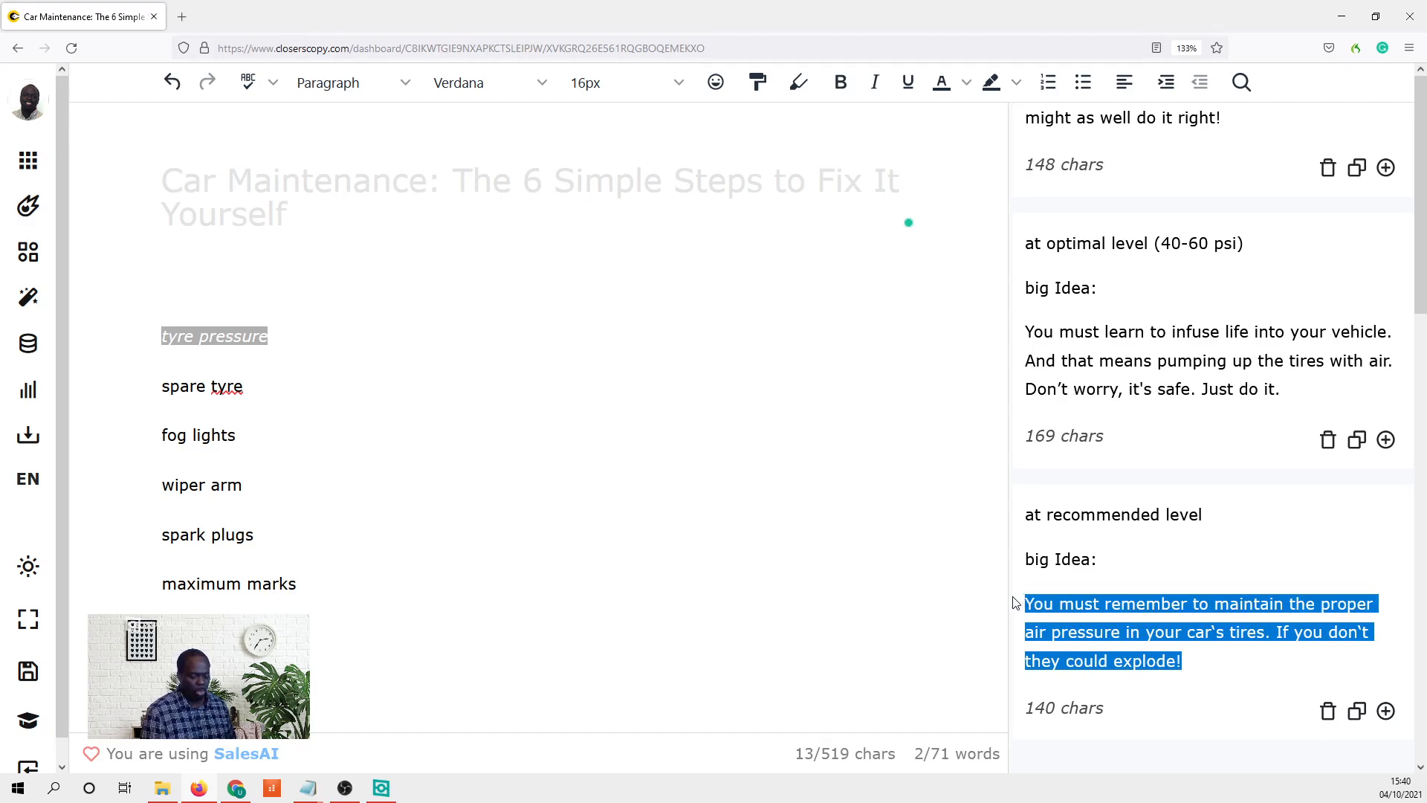
{"action": "left_click", "coordinate": [313, 336]}
{"action": "key", "text": "Return"}
{"action": "key", "text": "ctrl+v"}
- Format the "tyre pressure" line in the article as Header 2
{"action": "left_click_drag", "start_coordinate": [282, 340], "coordinate": [102, 333]}
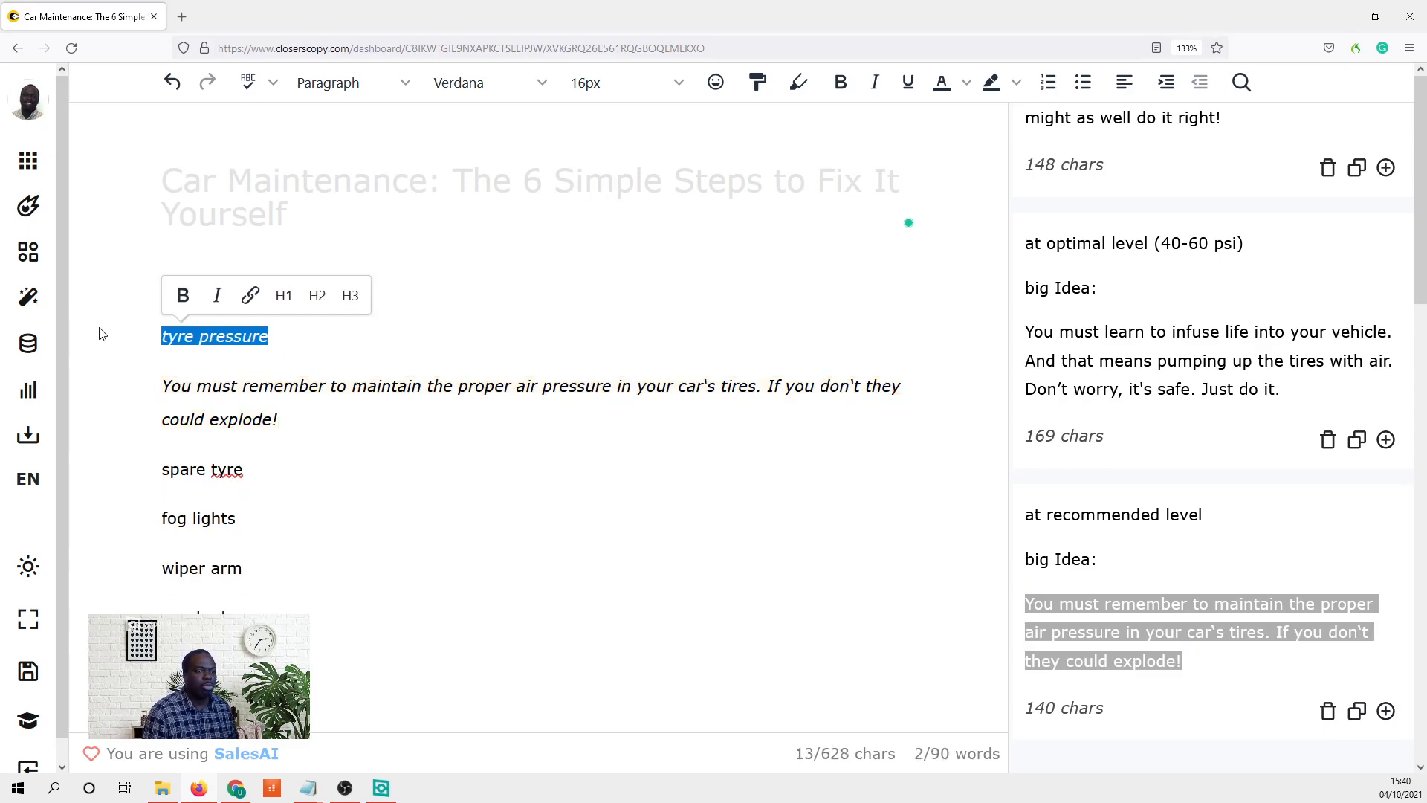
{"action": "left_click", "coordinate": [327, 83]}
{"action": "mouse_move", "coordinate": [345, 130]}
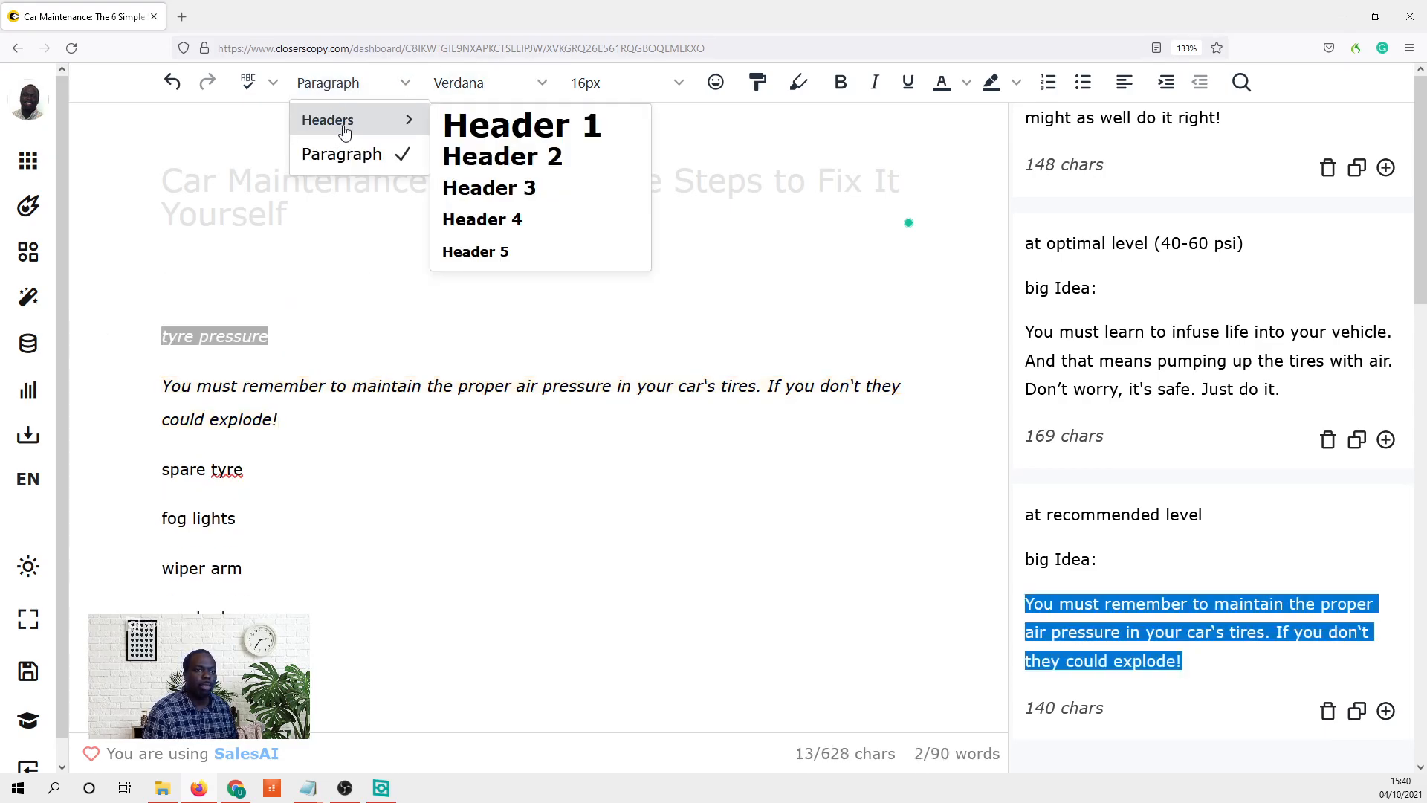
{"action": "left_click", "coordinate": [530, 159]}
{"action": "left_click", "coordinate": [389, 356]}
{"action": "left_click", "coordinate": [300, 423]}
- Copy "maintain tyre pressure" from the desire/pain text and insert it as a line between the "tyre pressure" heading and its paragraph
{"action": "scroll", "coordinate": [1176, 360], "scroll_direction": "up", "scroll_amount": 5}
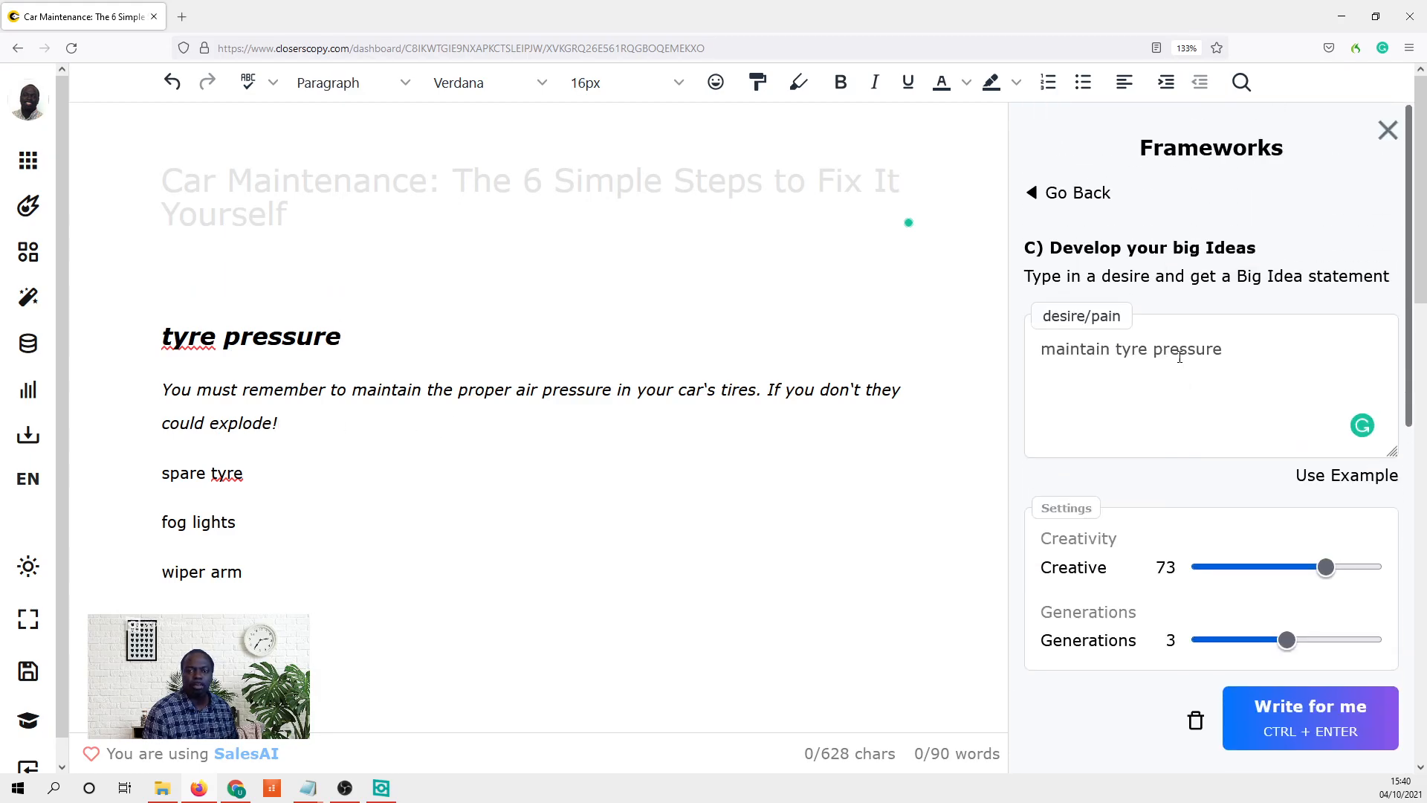
{"action": "left_click_drag", "start_coordinate": [1252, 344], "coordinate": [1044, 350]}
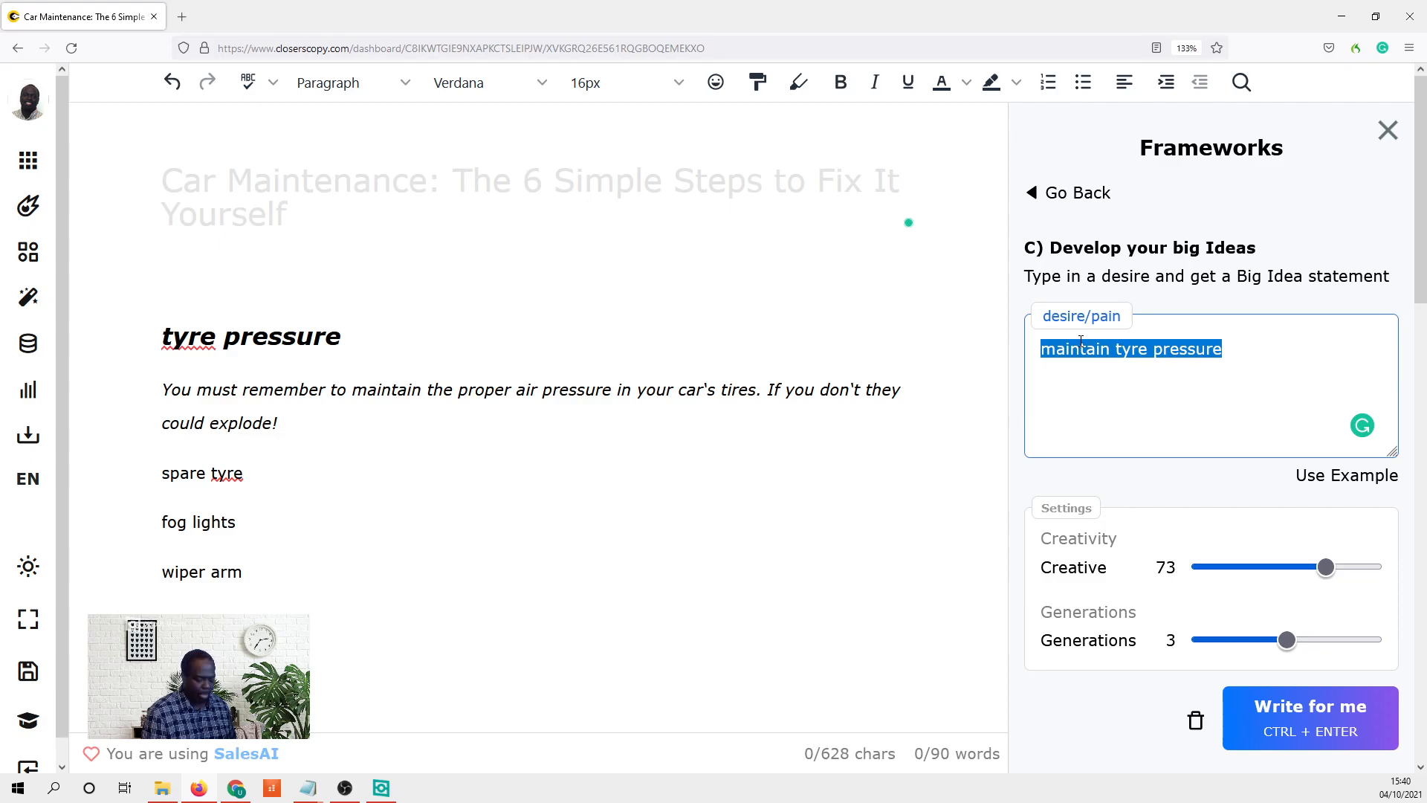
{"action": "left_click", "coordinate": [376, 338]}
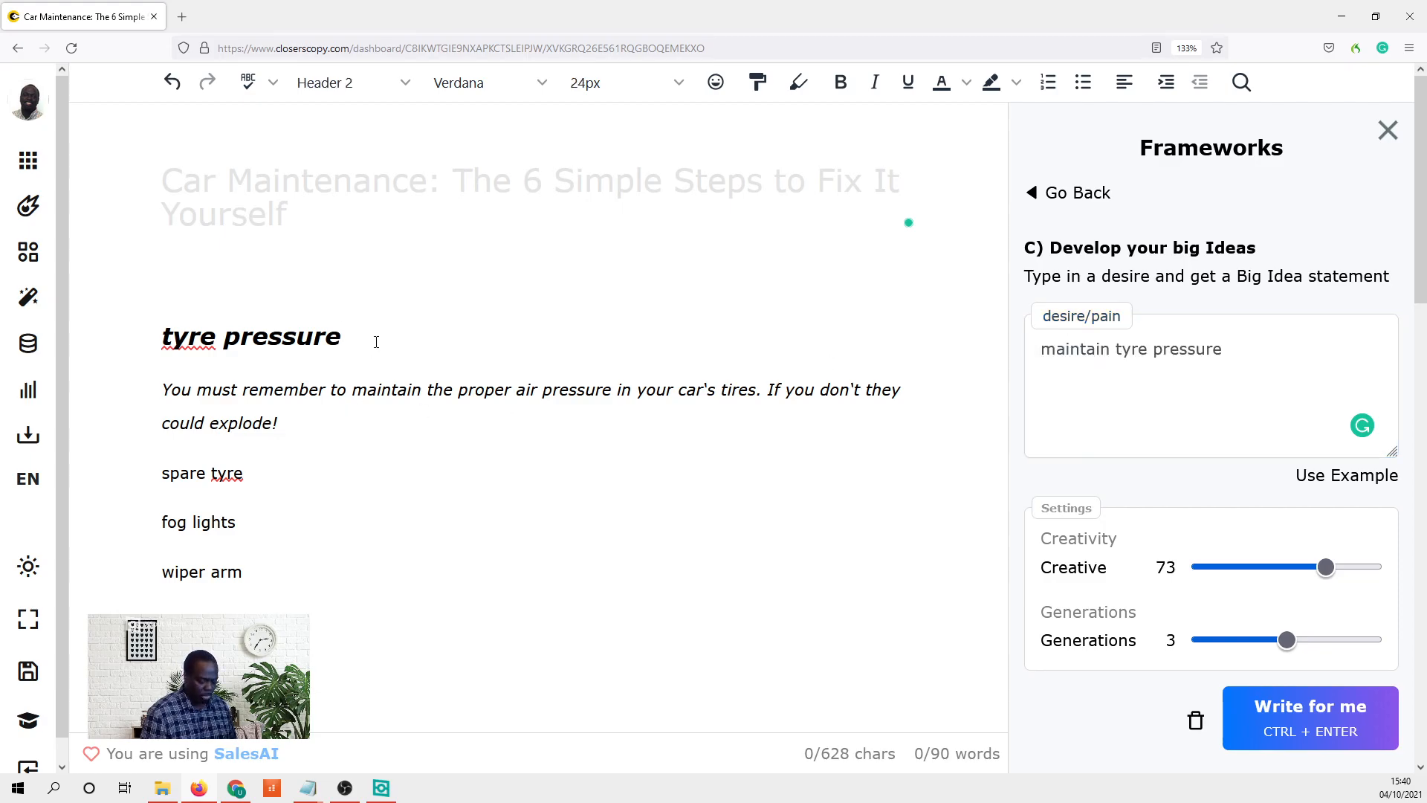
{"action": "key", "text": "Return"}
{"action": "scroll", "coordinate": [376, 423], "scroll_direction": "down", "scroll_amount": 4}
{"action": "scroll", "coordinate": [377, 423], "scroll_direction": "up", "scroll_amount": 4}
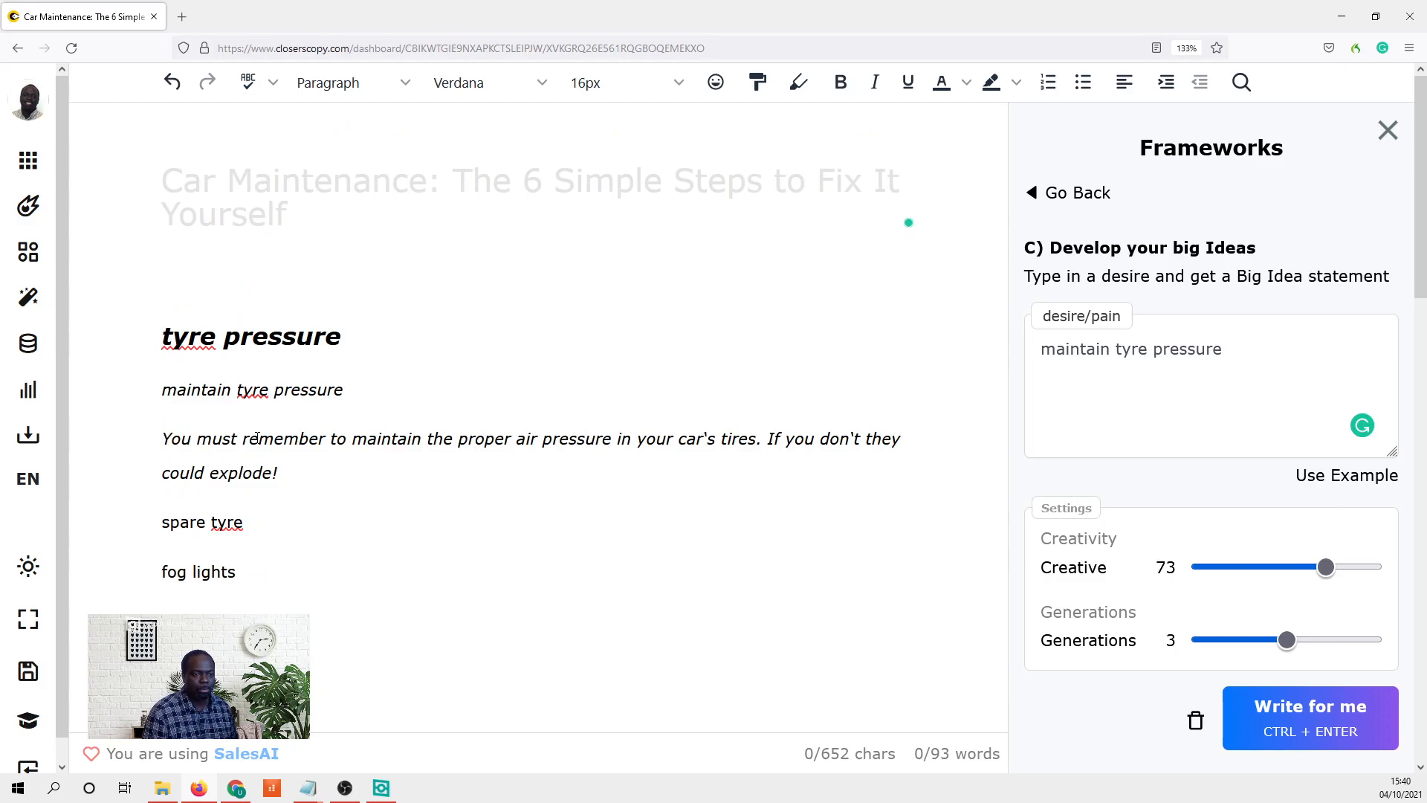
{"action": "right_click", "coordinate": [253, 398]}
{"action": "key", "text": "Down"}
{"action": "key", "text": "Down"}
{"action": "key", "text": "Down"}
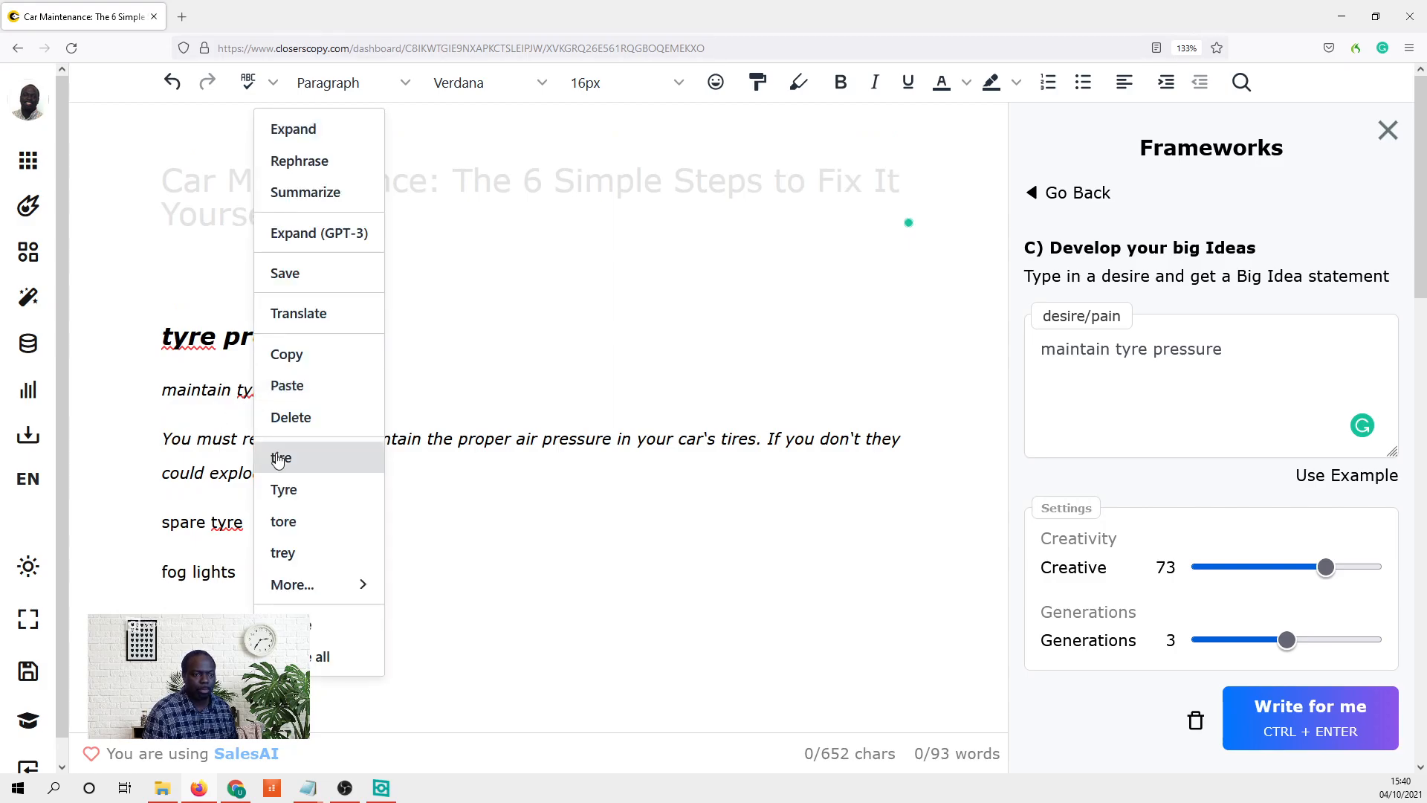
{"action": "key", "text": "Escape"}
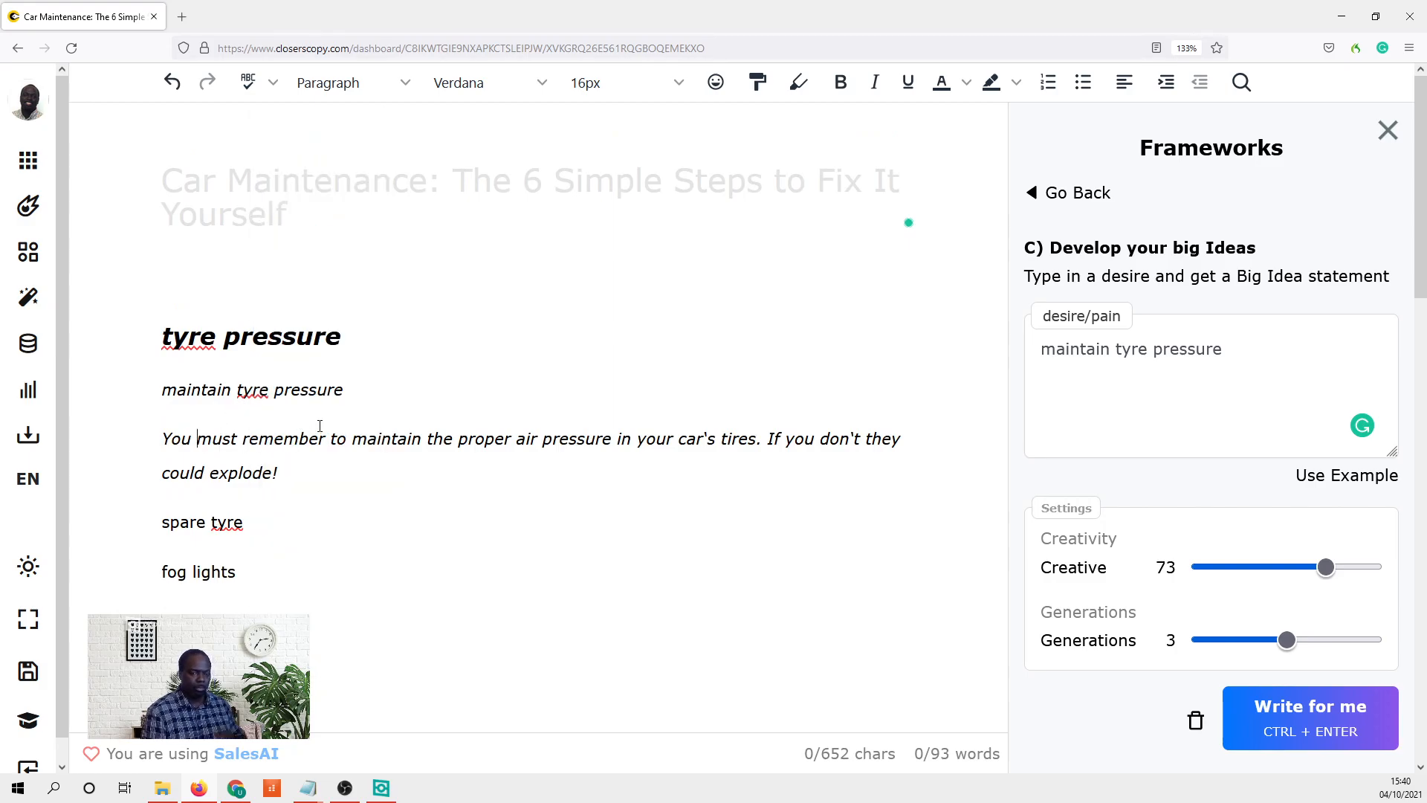
- Open the "C1) Discussing the why of the big Idea" framework and set its topic to "maintain tyre pressure" copied from the article
{"action": "left_click", "coordinate": [1072, 208]}
{"action": "scroll", "coordinate": [1118, 542], "scroll_direction": "down", "scroll_amount": 2}
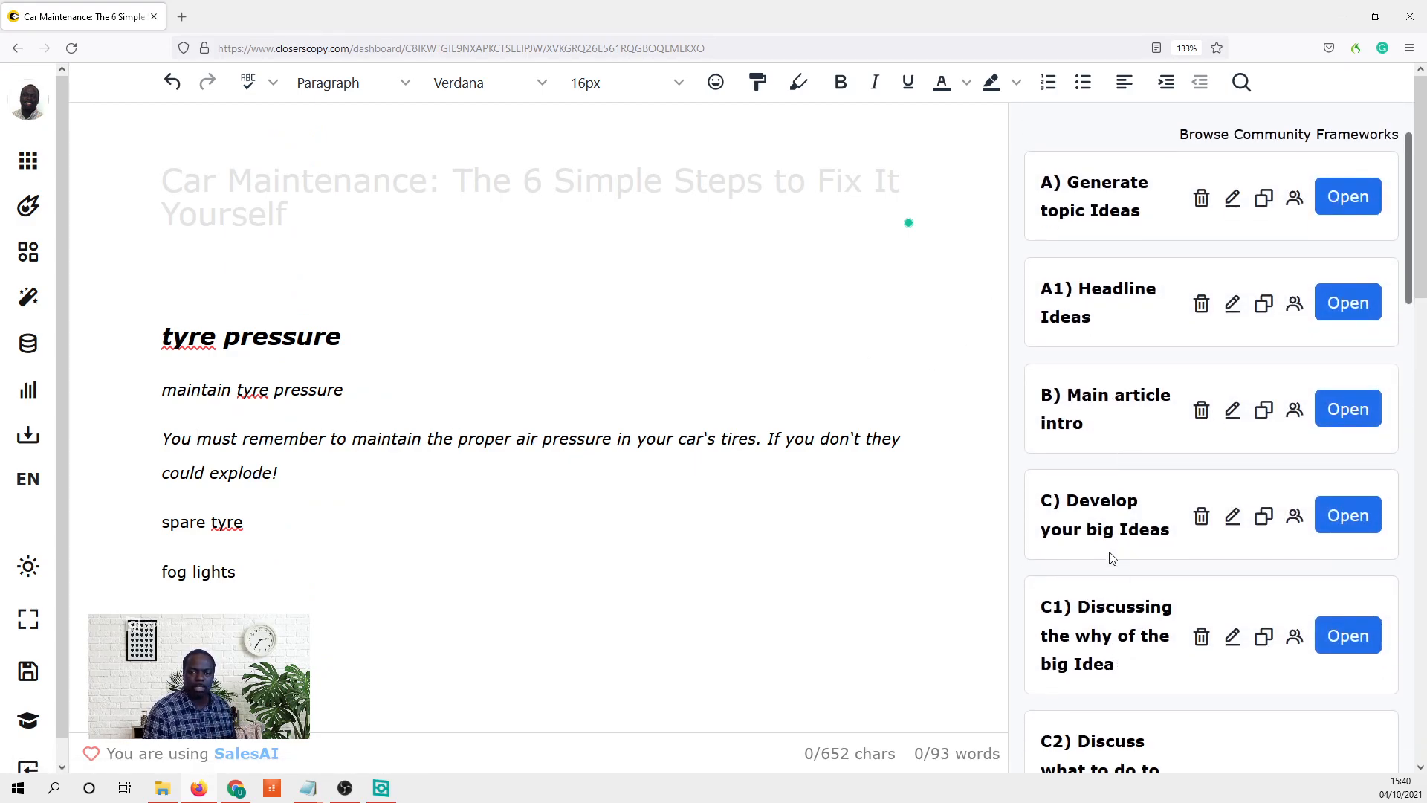
{"action": "left_click", "coordinate": [1350, 641]}
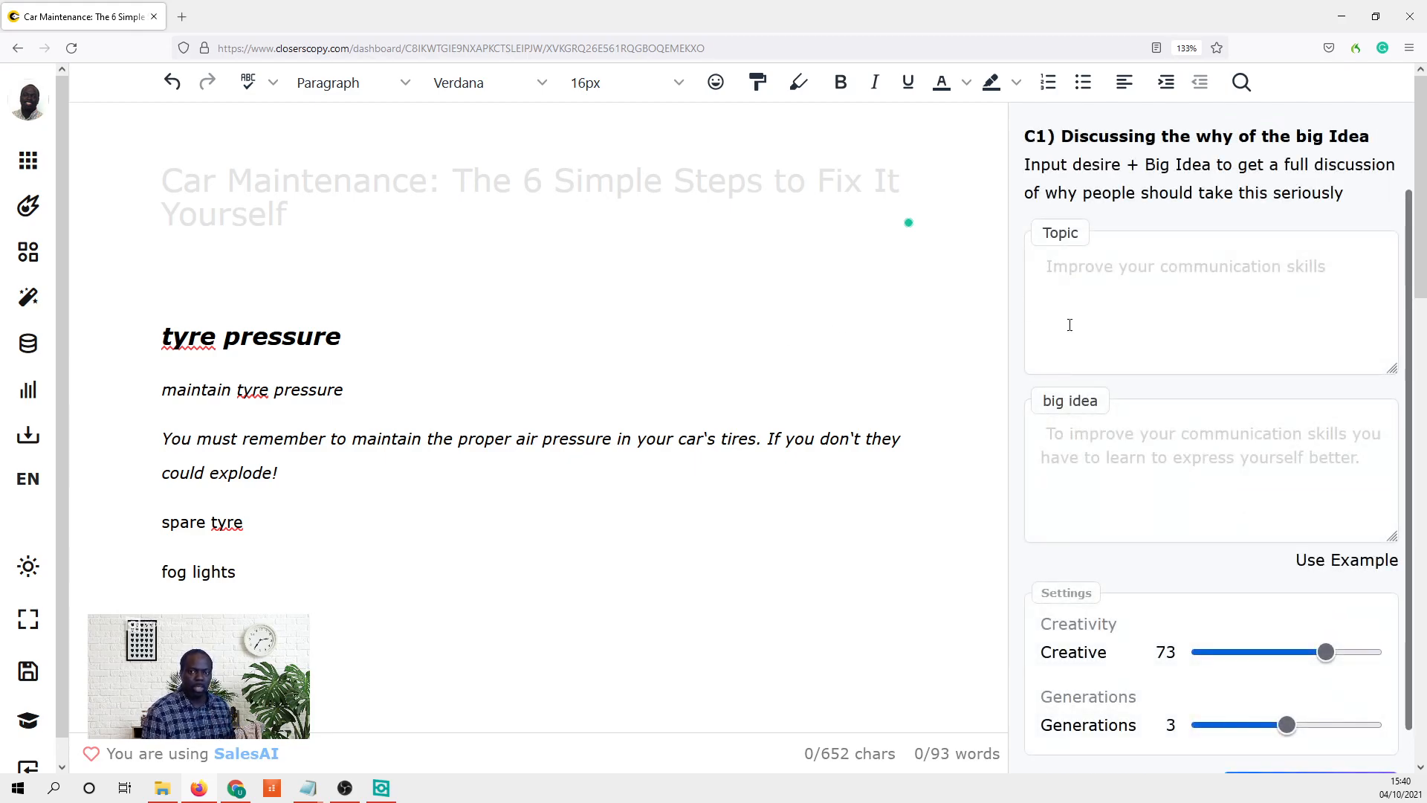
{"action": "left_click_drag", "start_coordinate": [347, 390], "coordinate": [108, 408]}
{"action": "key", "text": "ctrl+c"}
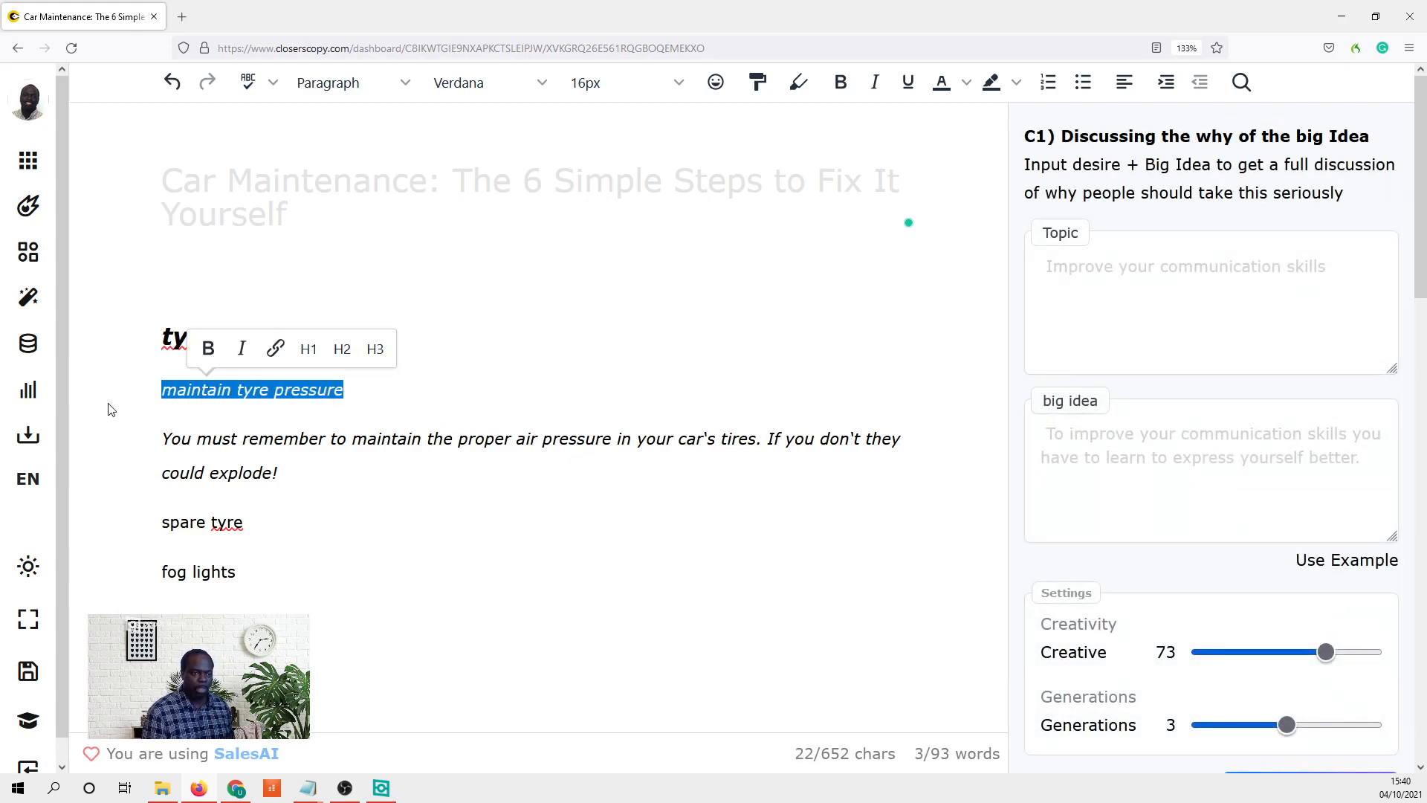
{"action": "left_click", "coordinate": [1229, 283]}
{"action": "key", "text": "ctrl+v"}
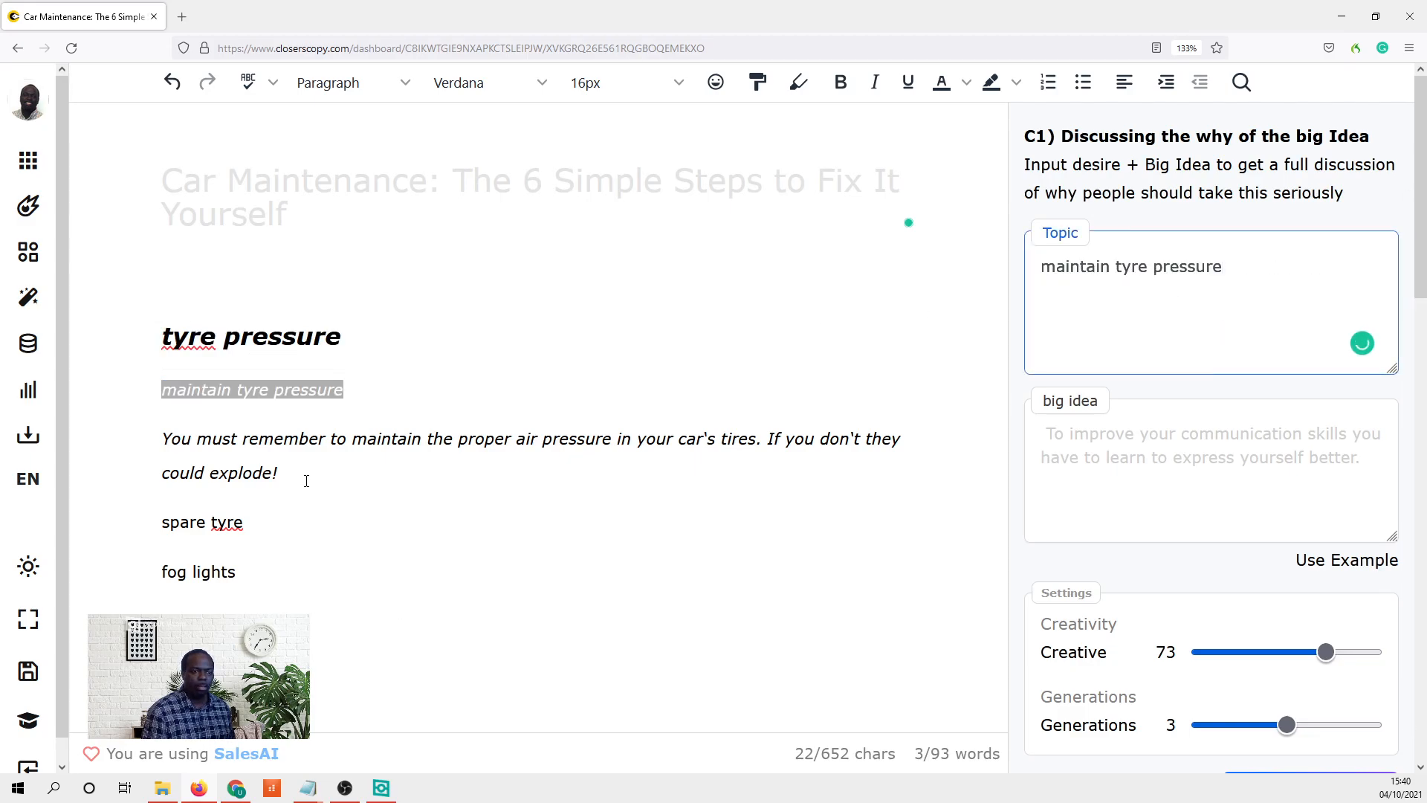
- Copy the article's "You must remember to maintain the proper air pressure" paragraph into the big idea text and generate the discussions
{"action": "left_click_drag", "start_coordinate": [303, 471], "coordinate": [77, 445]}
{"action": "key", "text": "ctrl+c"}
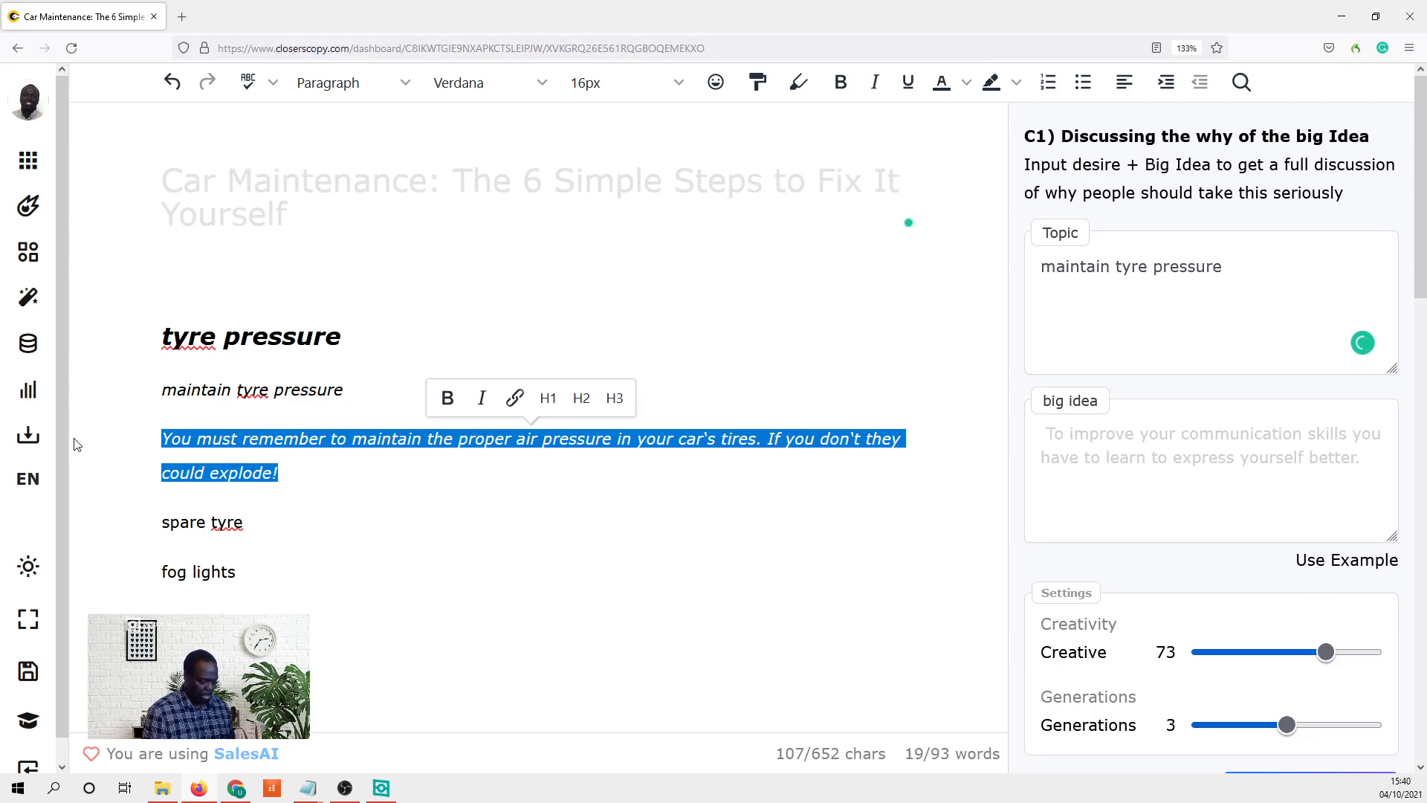
{"action": "left_click", "coordinate": [1074, 438]}
{"action": "key", "text": "ctrl+v"}
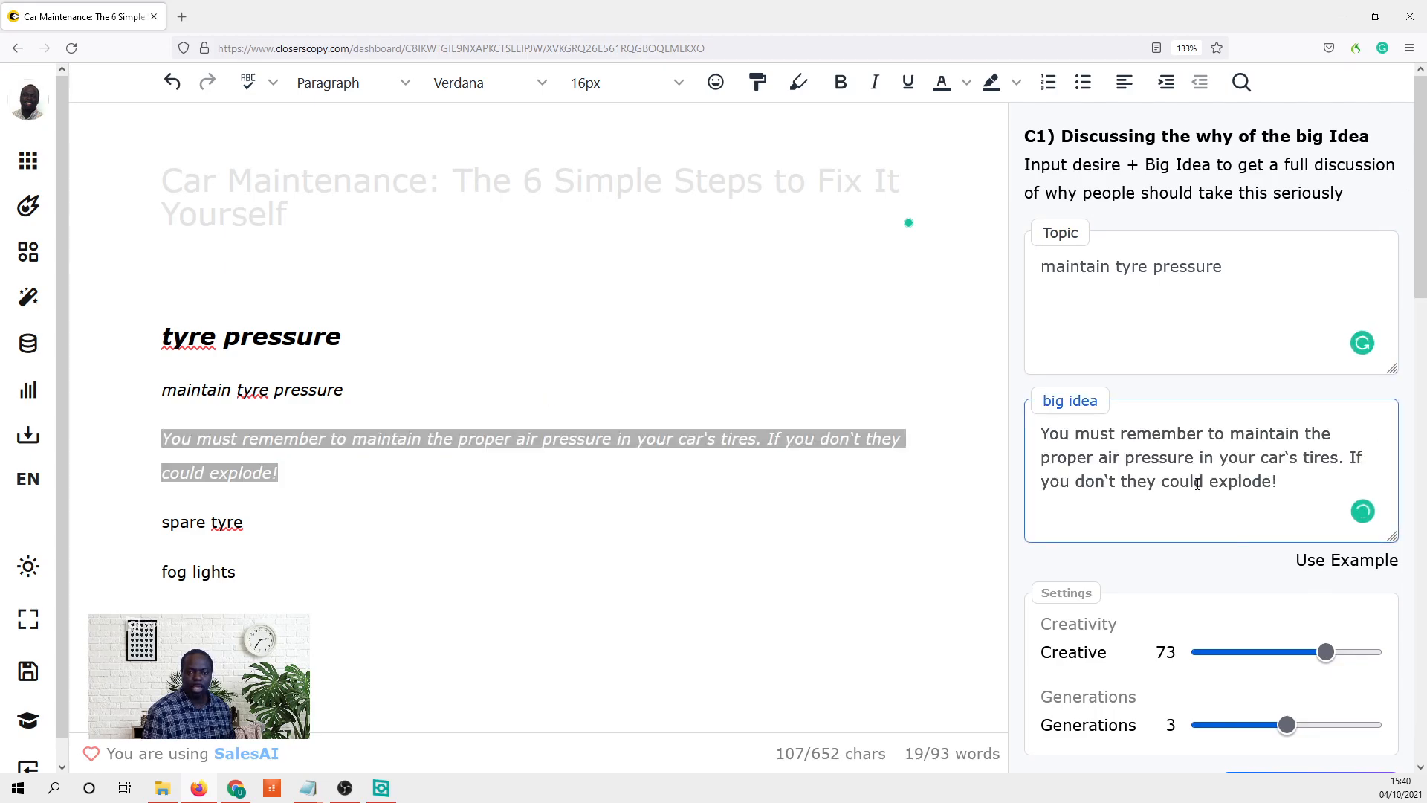
{"action": "scroll", "coordinate": [1197, 482], "scroll_direction": "down", "scroll_amount": 2}
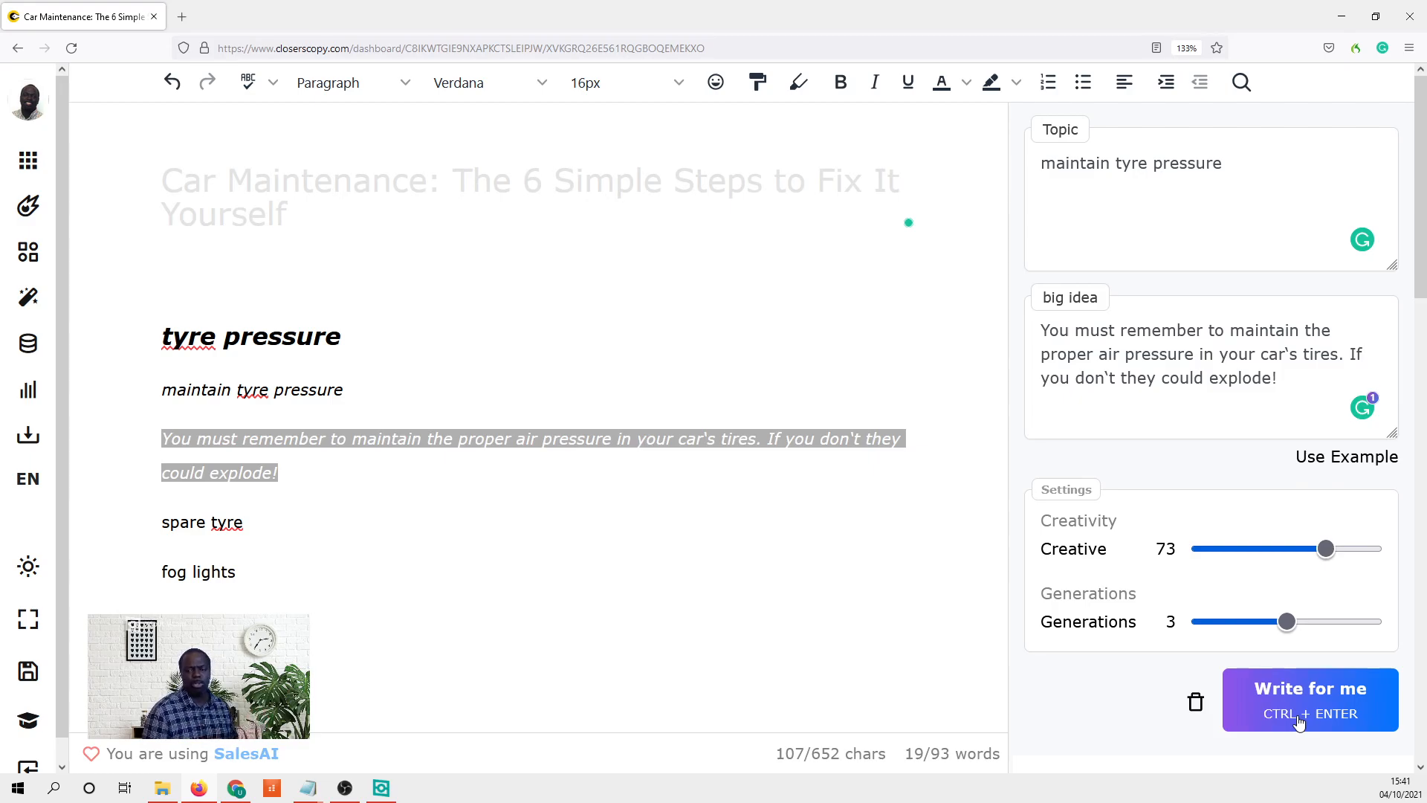
- Review the C1 framework's description, topic and big idea alongside the start of the generated discussion
{"action": "scroll", "coordinate": [1299, 713], "scroll_direction": "down", "scroll_amount": 6}
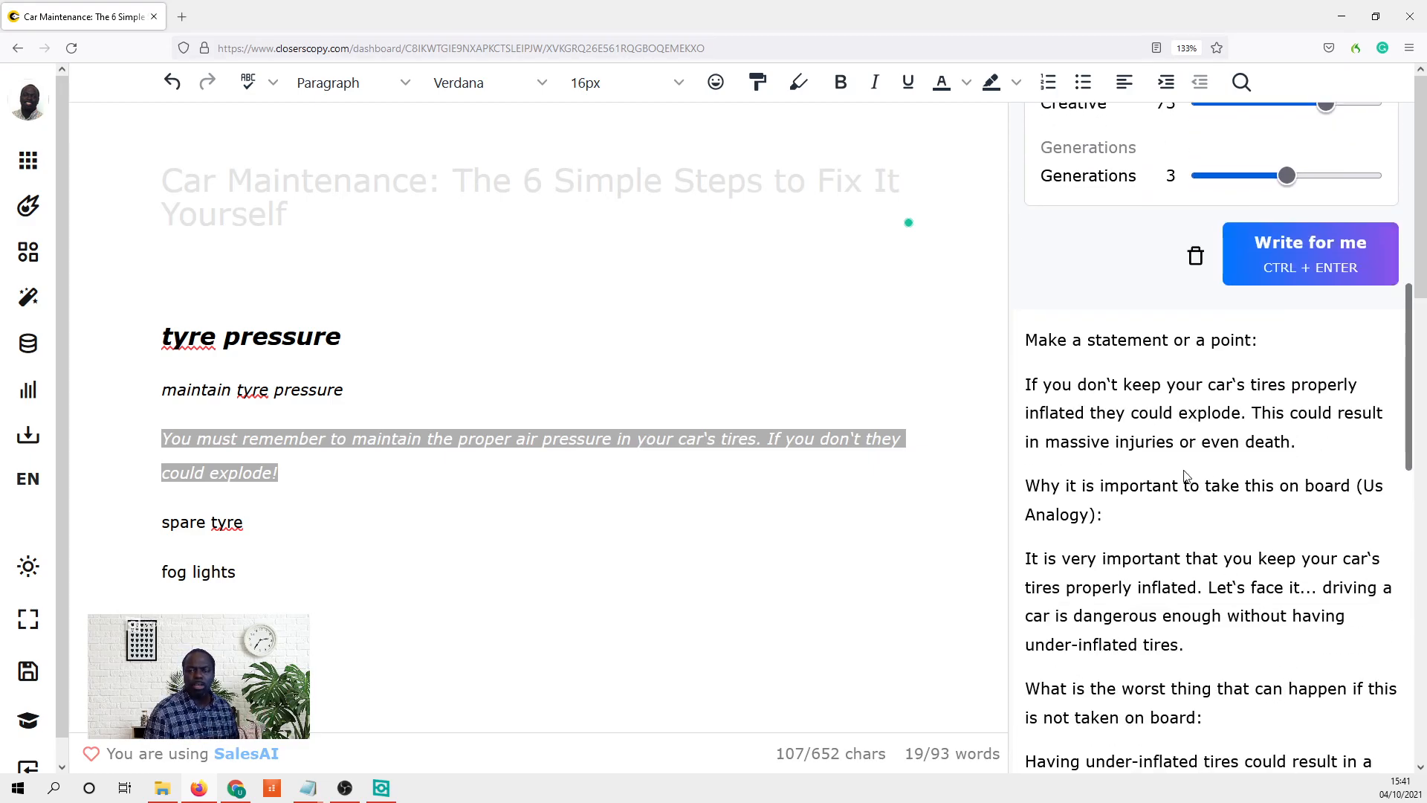
{"action": "scroll", "coordinate": [1173, 548], "scroll_direction": "up", "scroll_amount": 2}
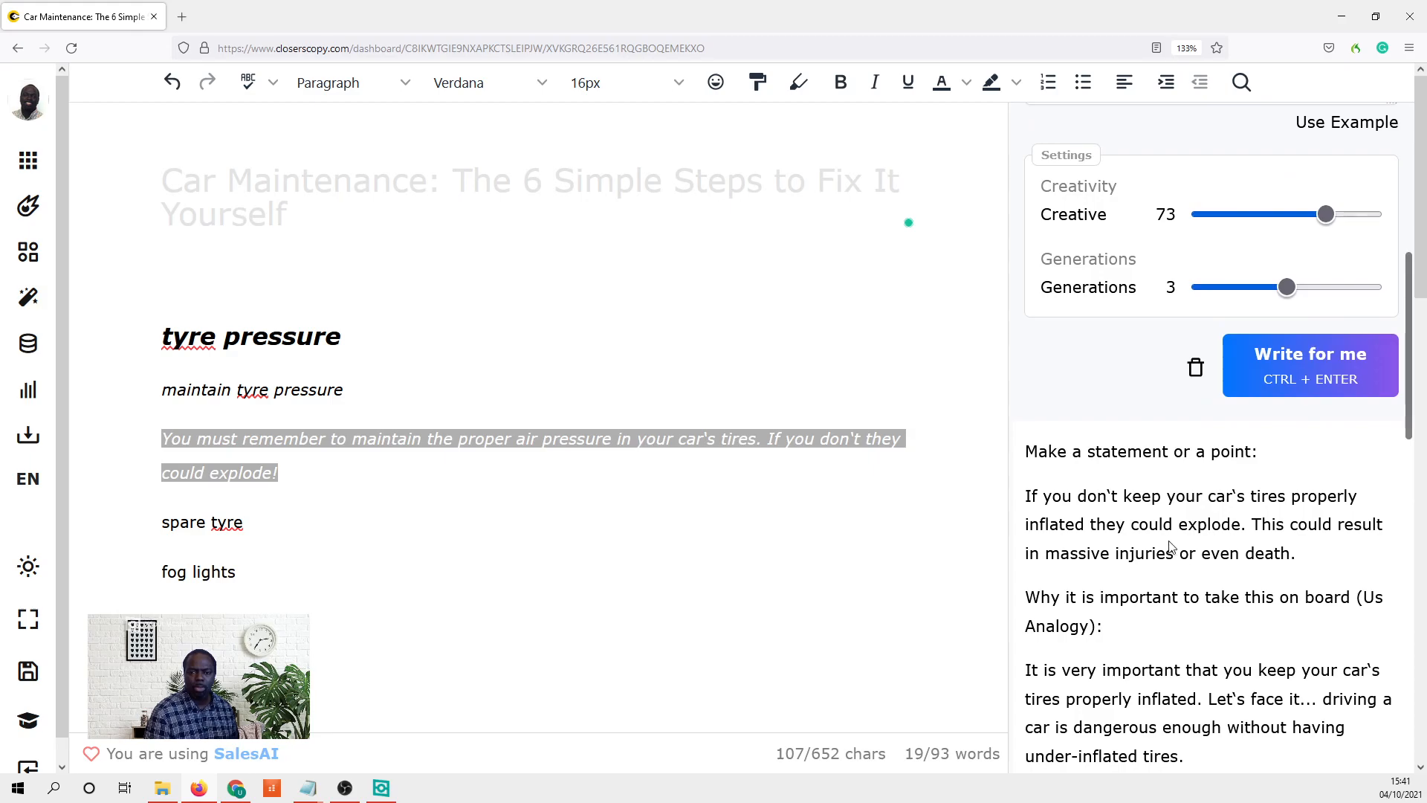
{"action": "scroll", "coordinate": [1056, 504], "scroll_direction": "up", "scroll_amount": 7}
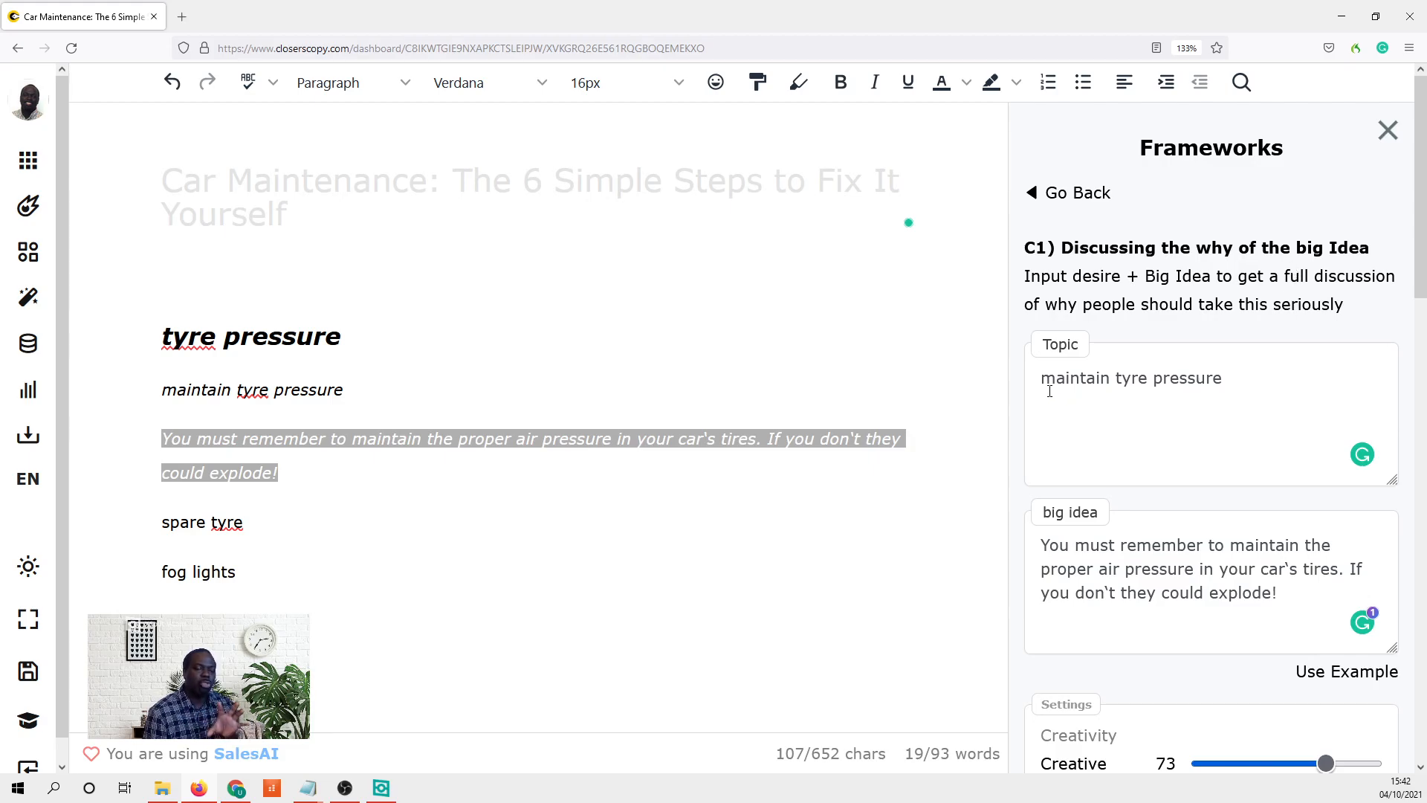
{"action": "scroll", "coordinate": [778, 493], "scroll_direction": "down", "scroll_amount": 4}
{"action": "scroll", "coordinate": [860, 446], "scroll_direction": "up", "scroll_amount": 4}
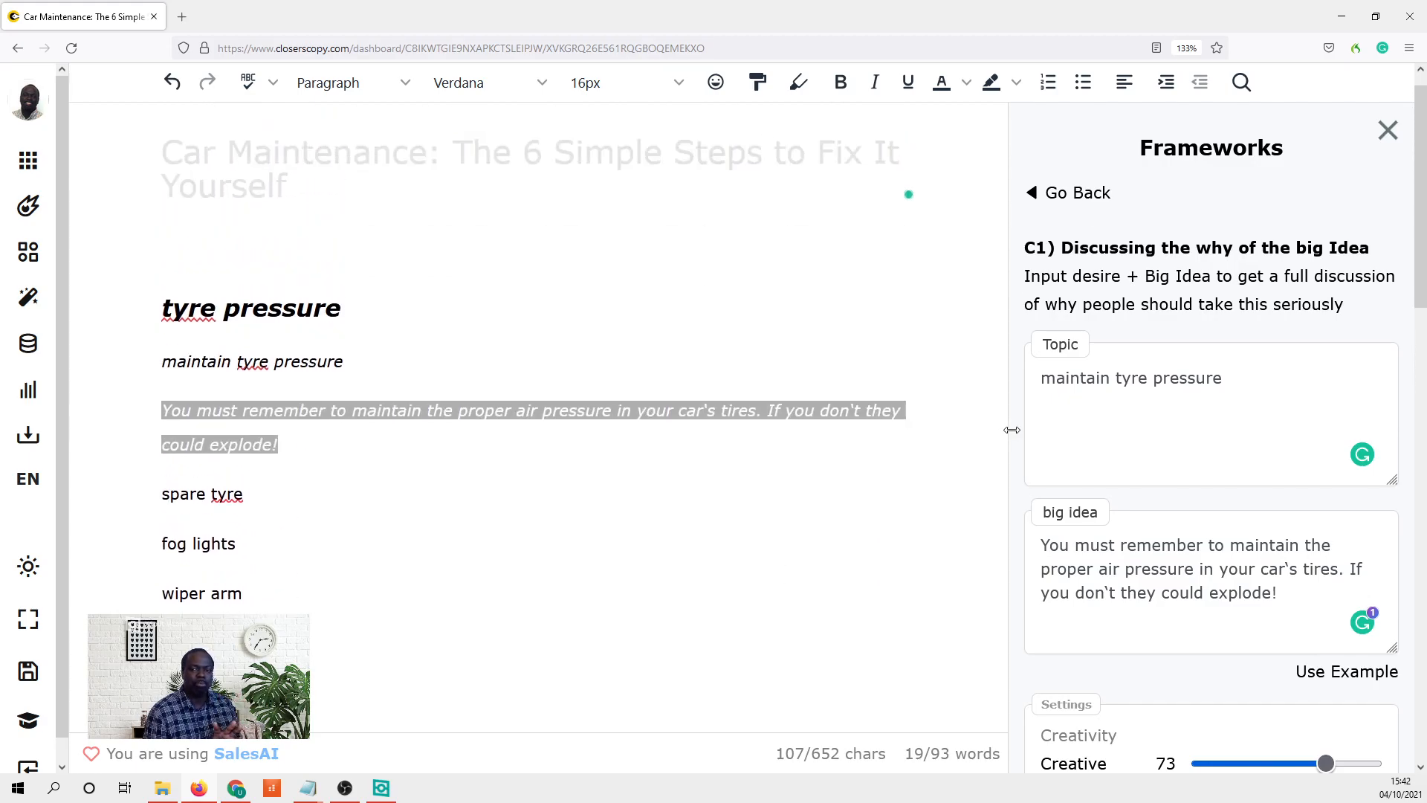
{"action": "scroll", "coordinate": [1195, 407], "scroll_direction": "down", "scroll_amount": 4}
{"action": "scroll", "coordinate": [1216, 401], "scroll_direction": "up", "scroll_amount": 4}
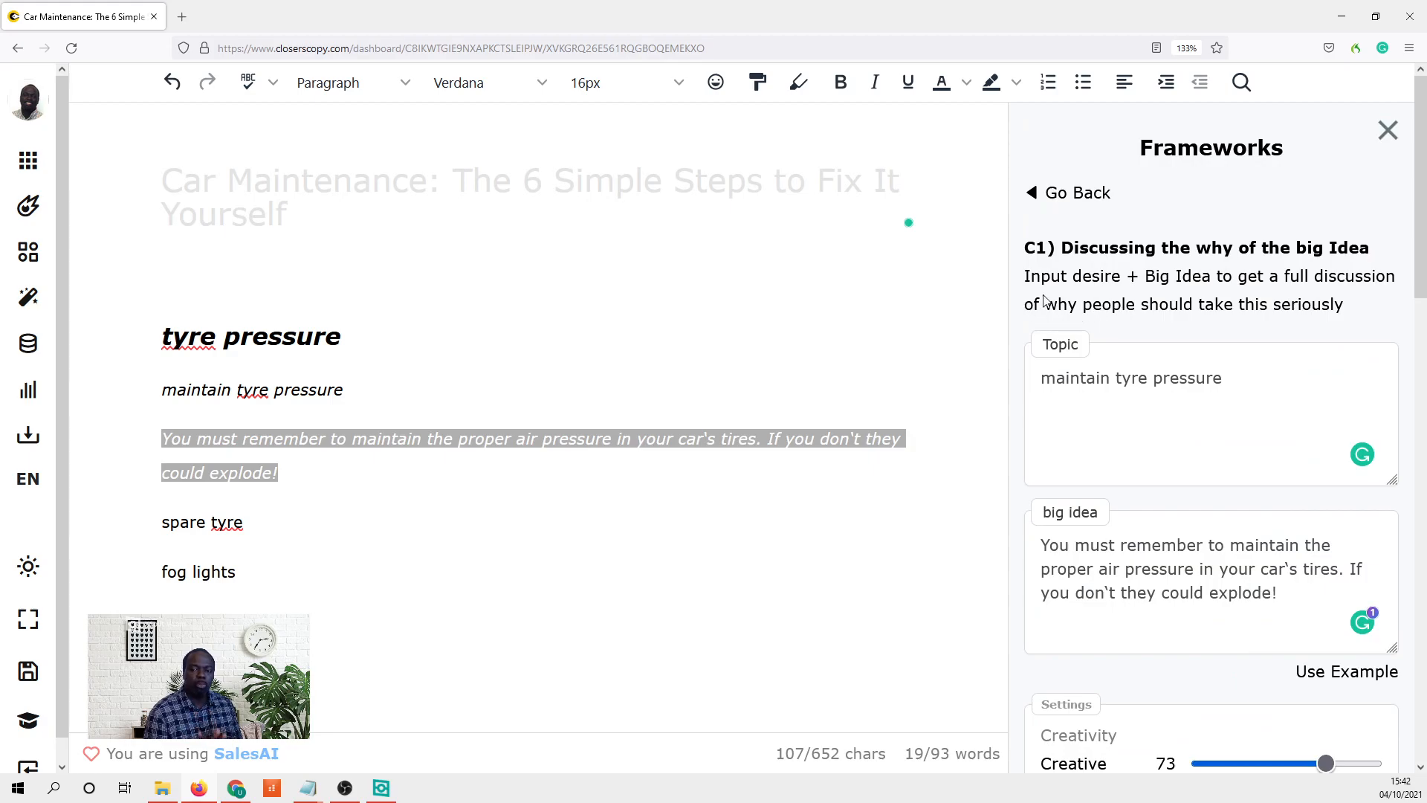
{"action": "scroll", "coordinate": [1185, 429], "scroll_direction": "down", "scroll_amount": 8}
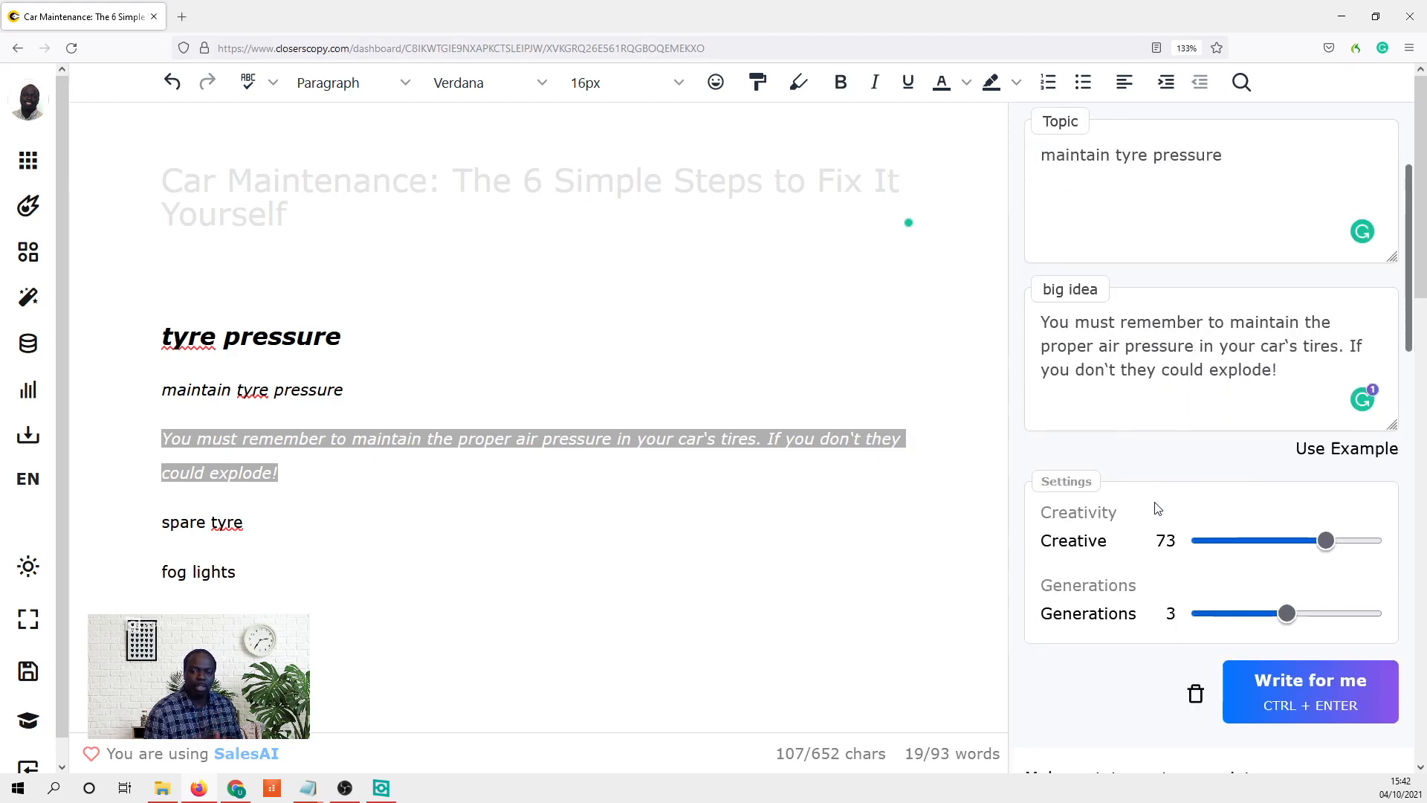
- Read the first generated tyre pressure discussion from its opening statement through to the important lessons learned
{"action": "scroll", "coordinate": [1204, 397], "scroll_direction": "down", "scroll_amount": 4}
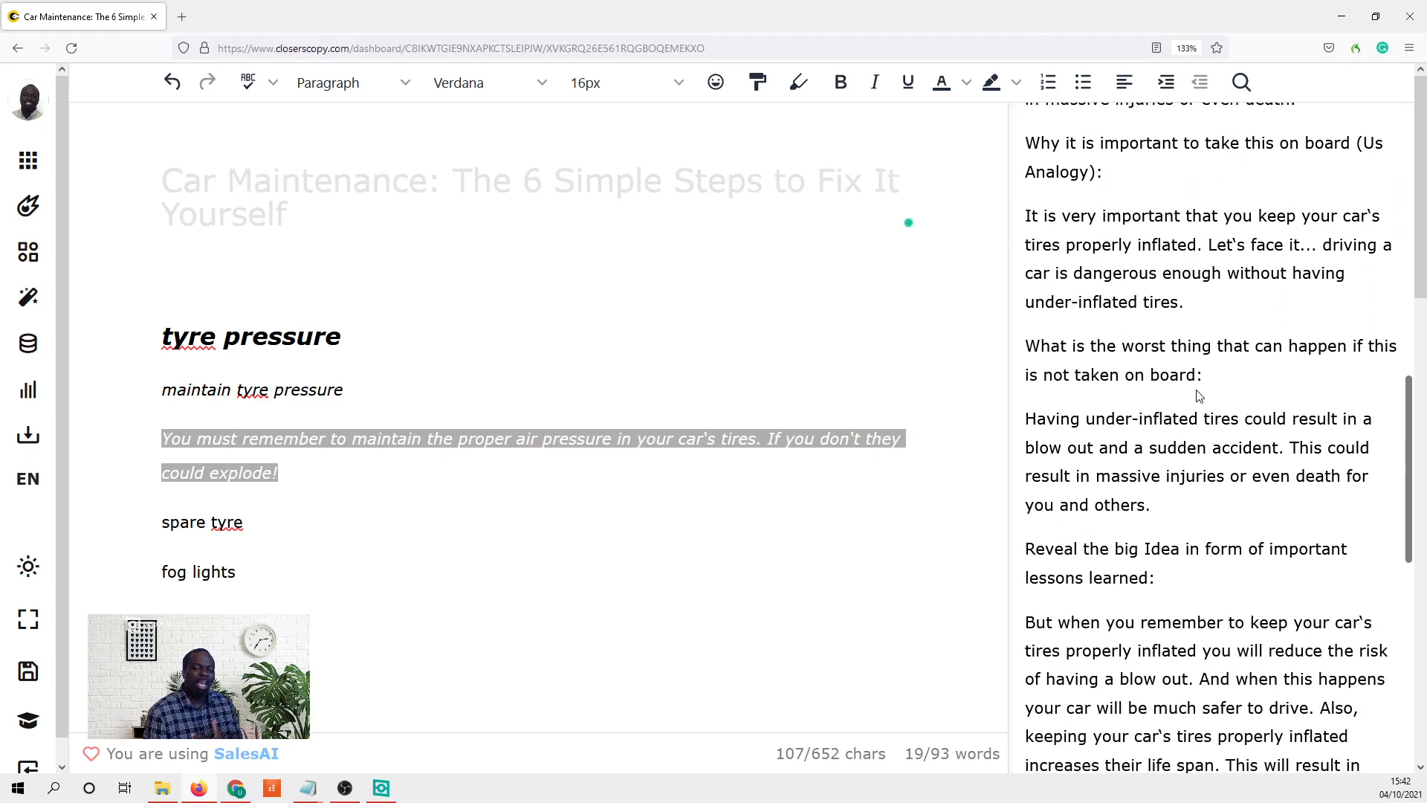
{"action": "scroll", "coordinate": [1201, 415], "scroll_direction": "up", "scroll_amount": 2}
{"action": "scroll", "coordinate": [1201, 418], "scroll_direction": "up", "scroll_amount": 4}
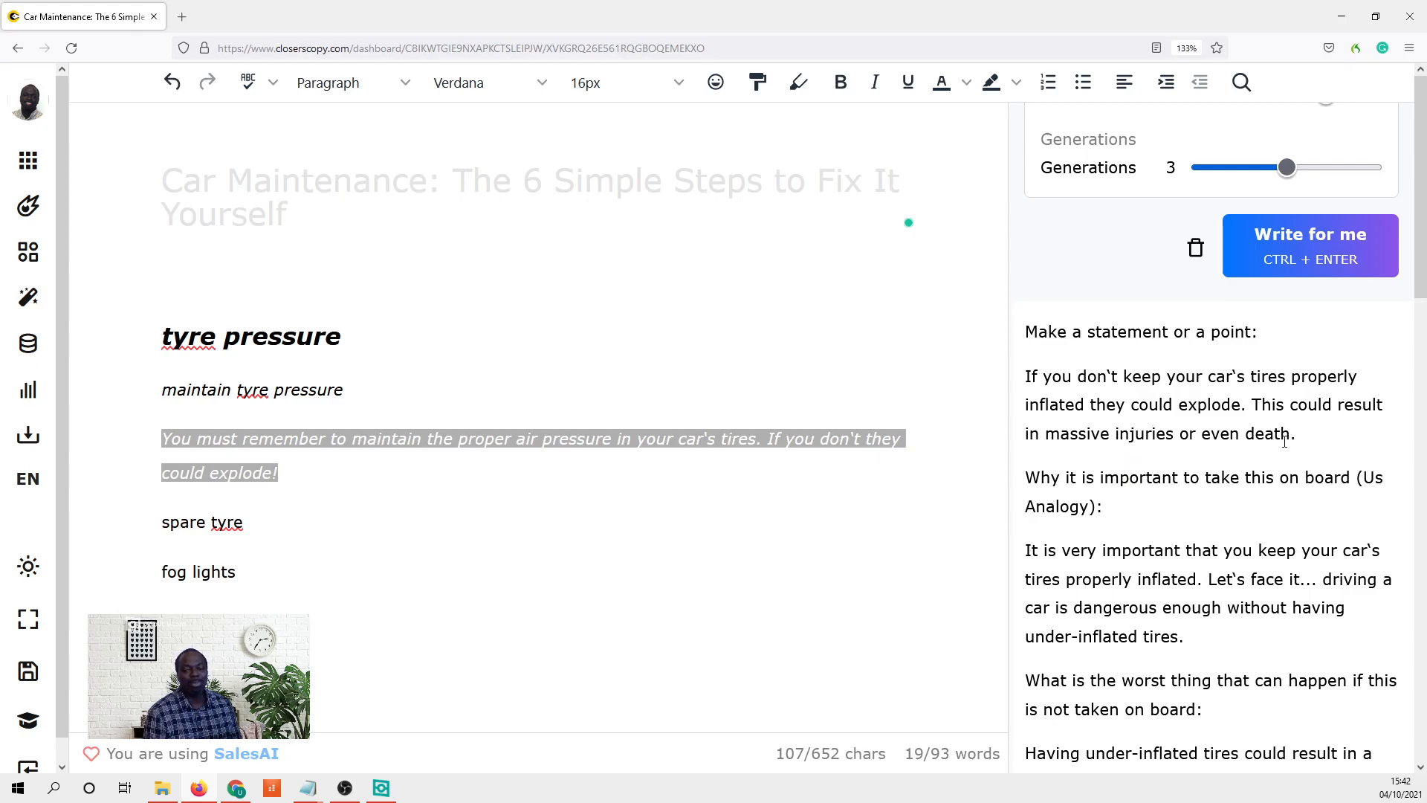
{"action": "scroll", "coordinate": [1288, 439], "scroll_direction": "down", "scroll_amount": 3}
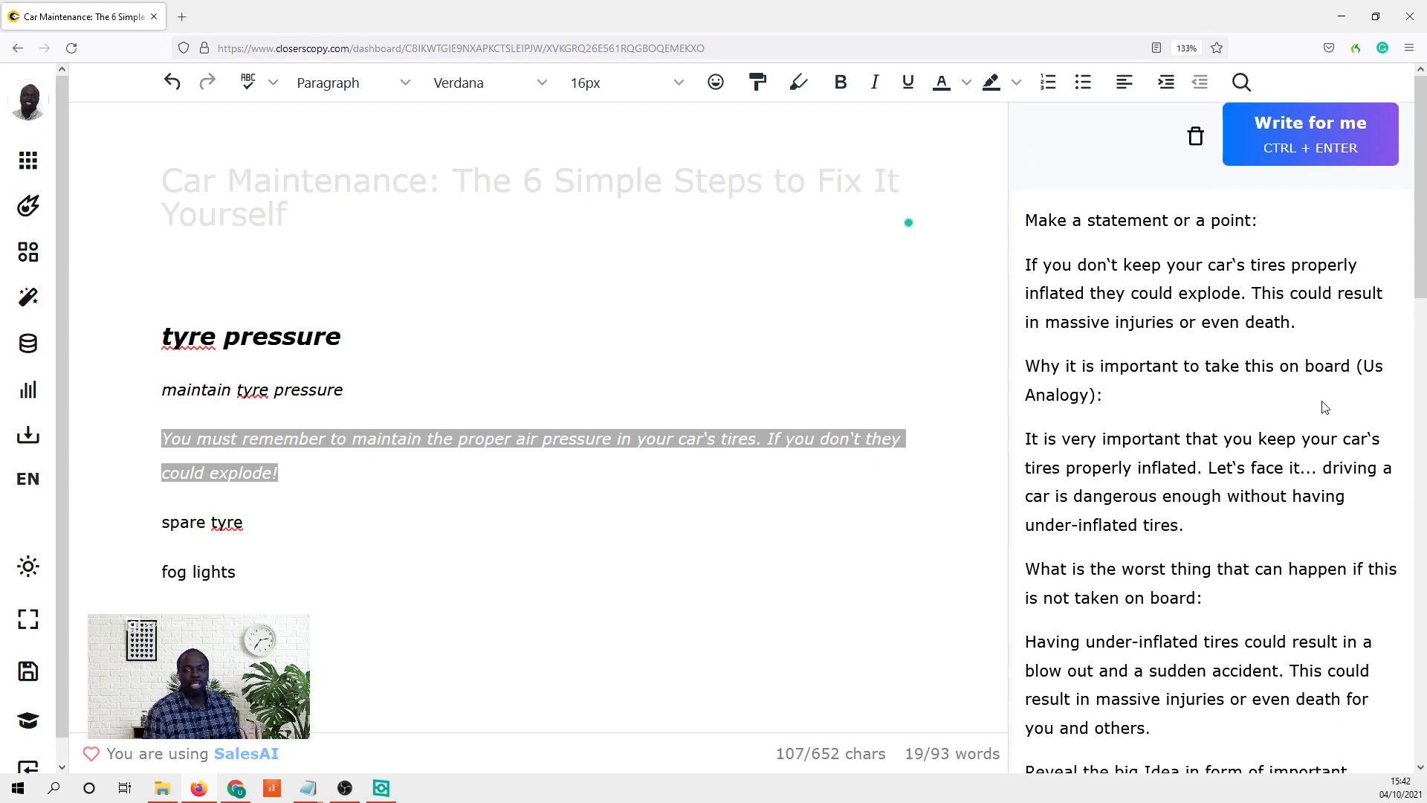
{"action": "scroll", "coordinate": [1307, 431], "scroll_direction": "down", "scroll_amount": 3}
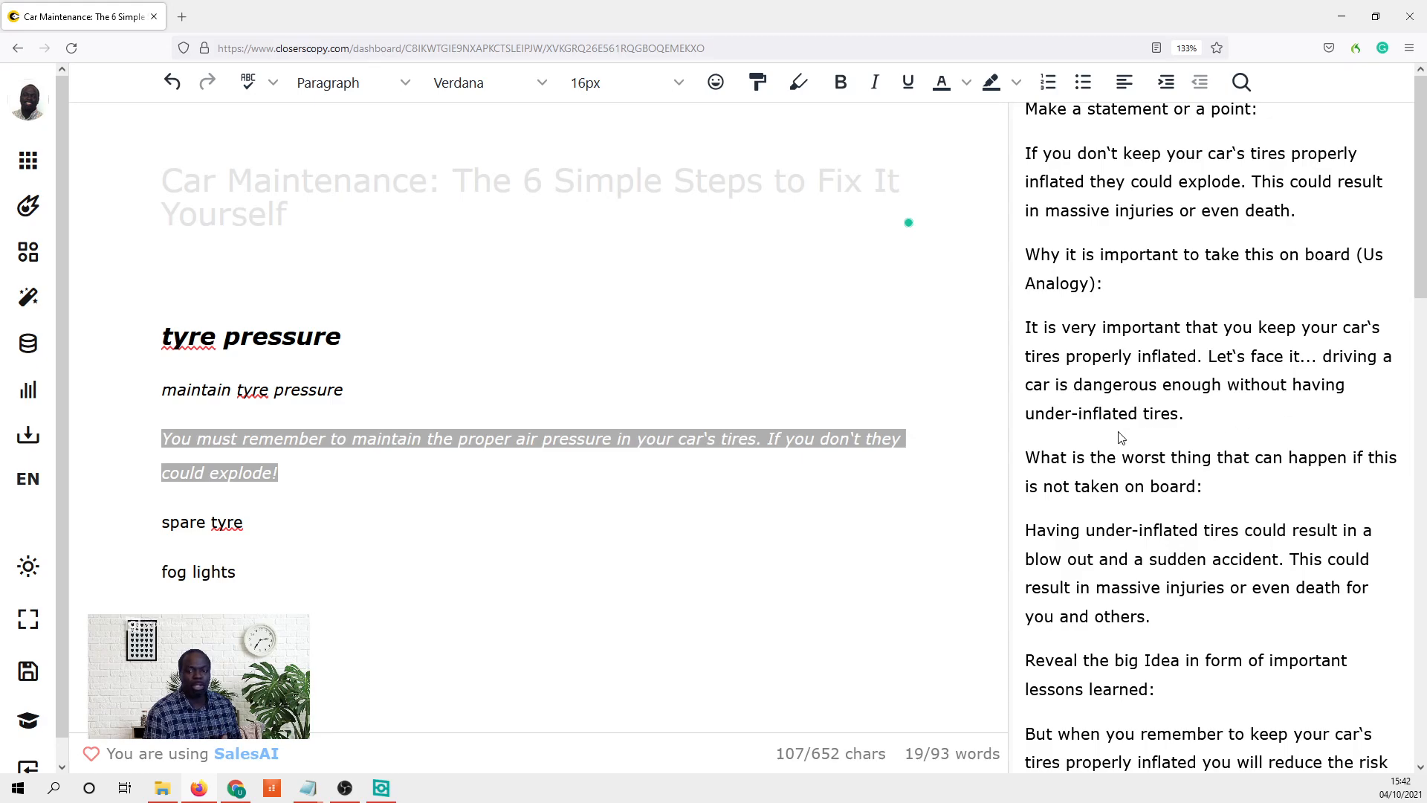
{"action": "scroll", "coordinate": [1105, 435], "scroll_direction": "down", "scroll_amount": 3}
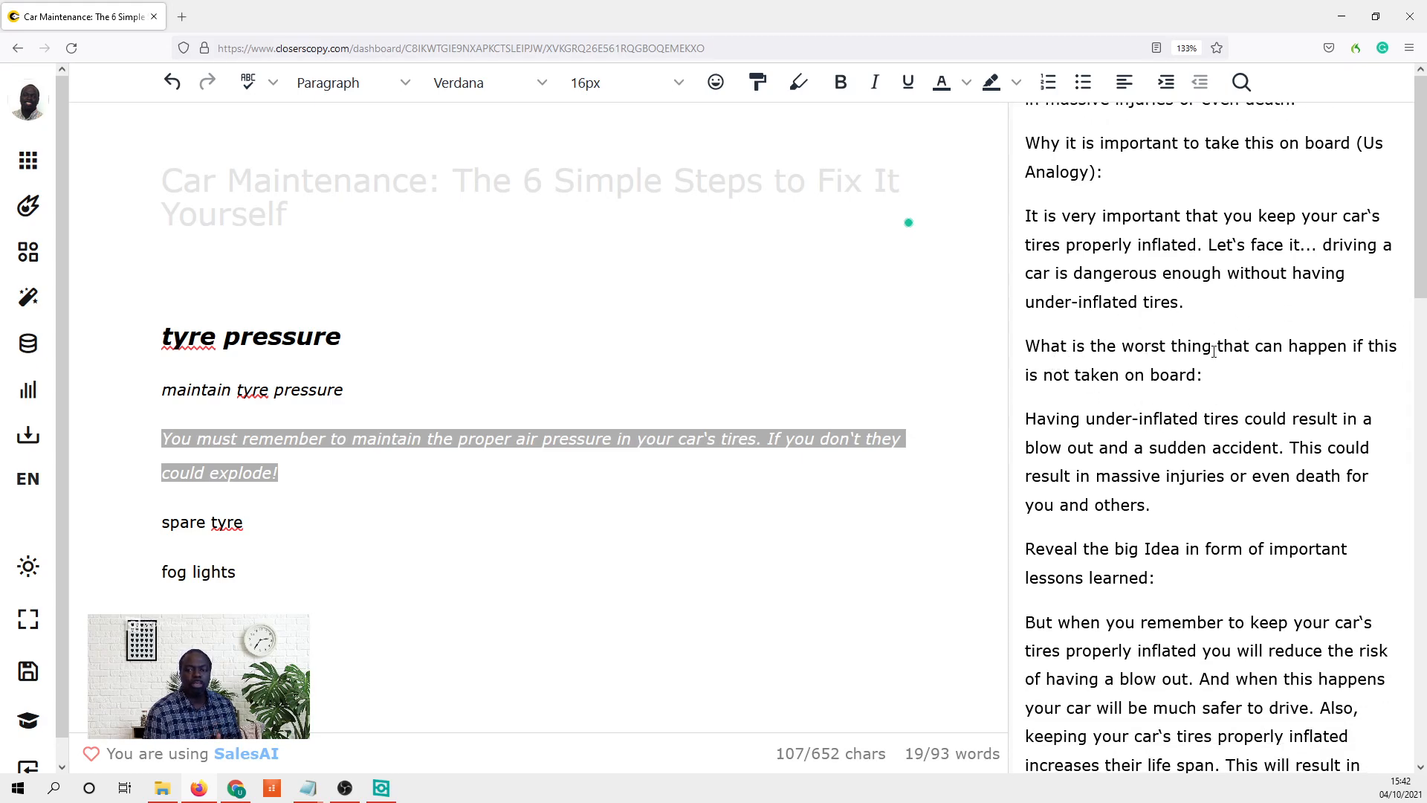
{"action": "scroll", "coordinate": [1220, 395], "scroll_direction": "down", "scroll_amount": 3}
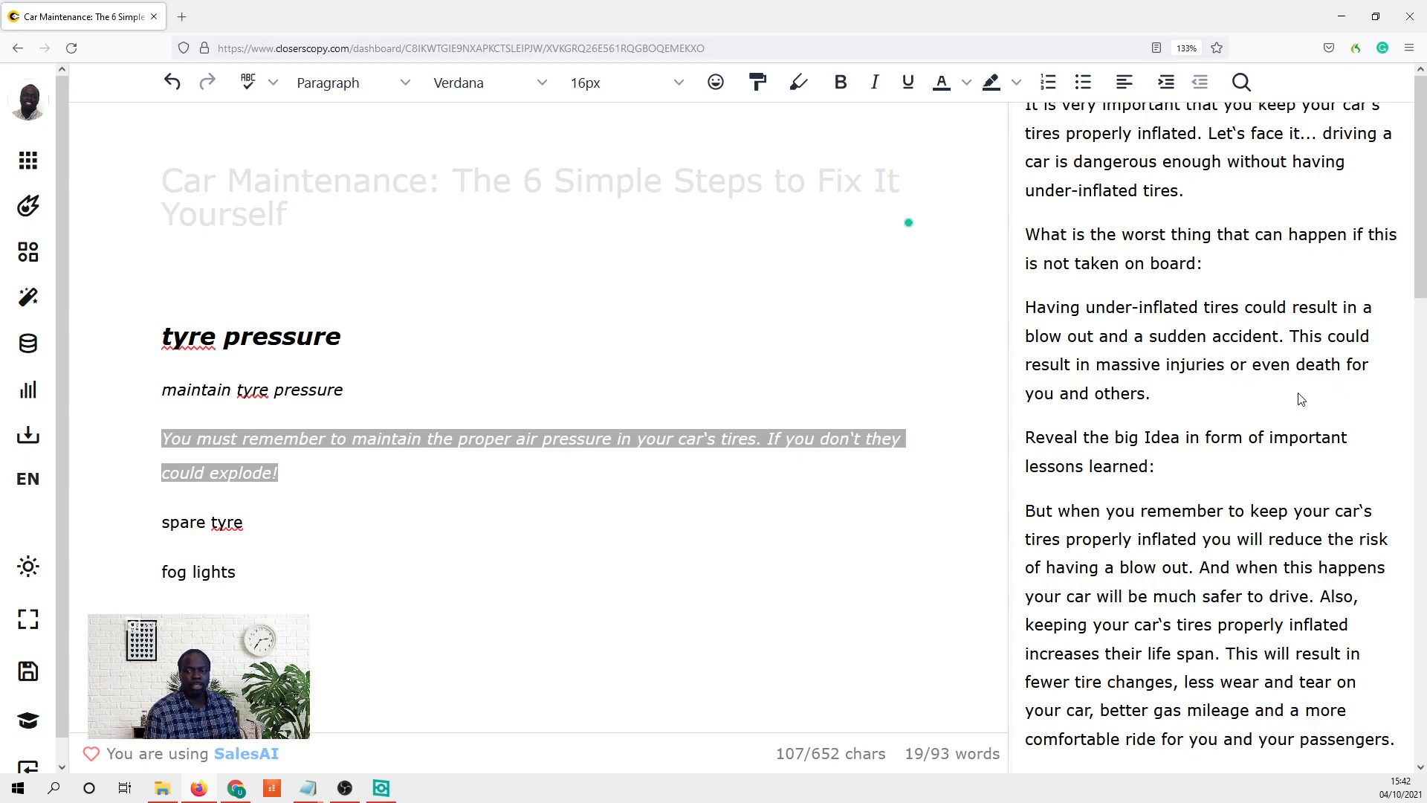
{"action": "scroll", "coordinate": [1301, 397], "scroll_direction": "down", "scroll_amount": 3}
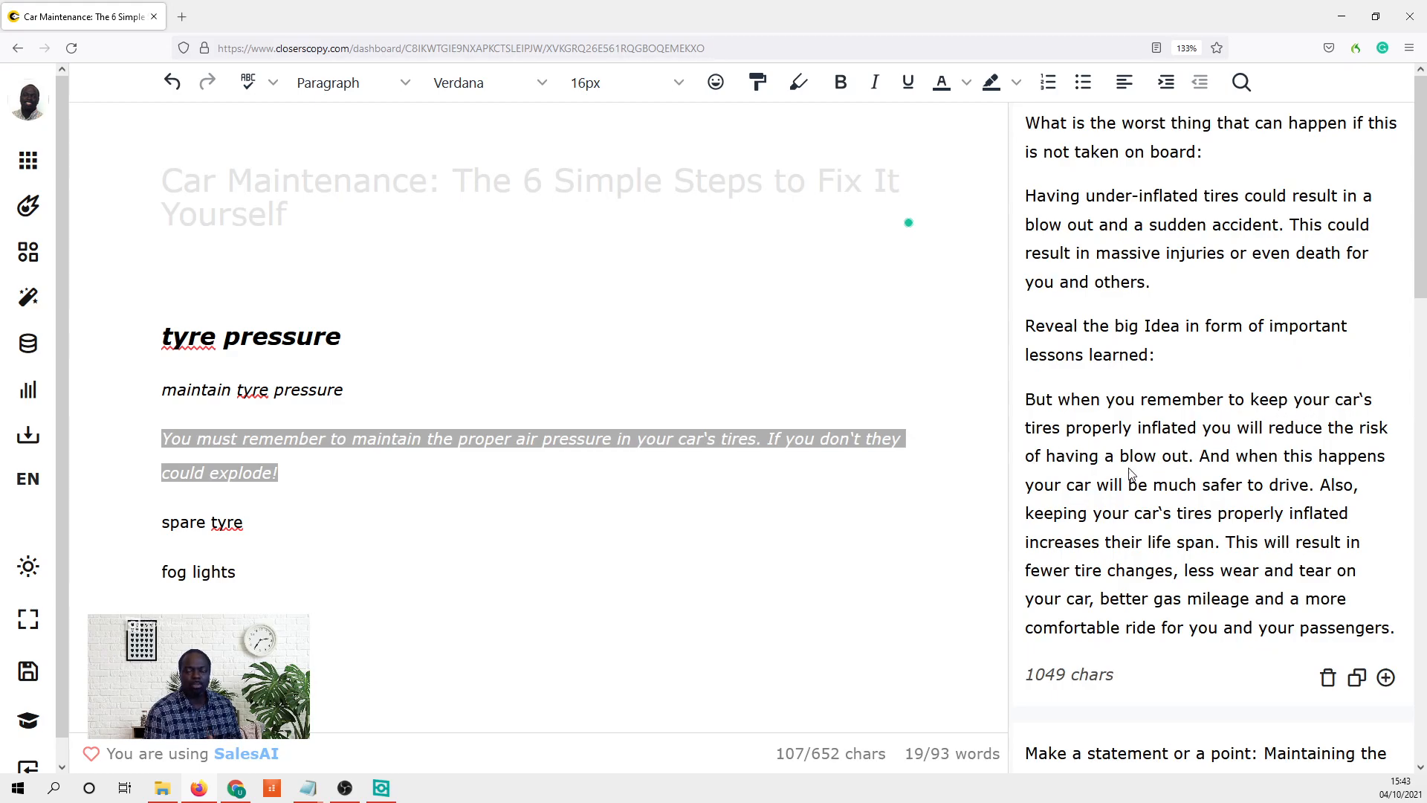
{"action": "scroll", "coordinate": [1223, 465], "scroll_direction": "down", "scroll_amount": 2}
{"action": "scroll", "coordinate": [1189, 419], "scroll_direction": "up", "scroll_amount": 8}
{"action": "scroll", "coordinate": [1186, 431], "scroll_direction": "up", "scroll_amount": 2}
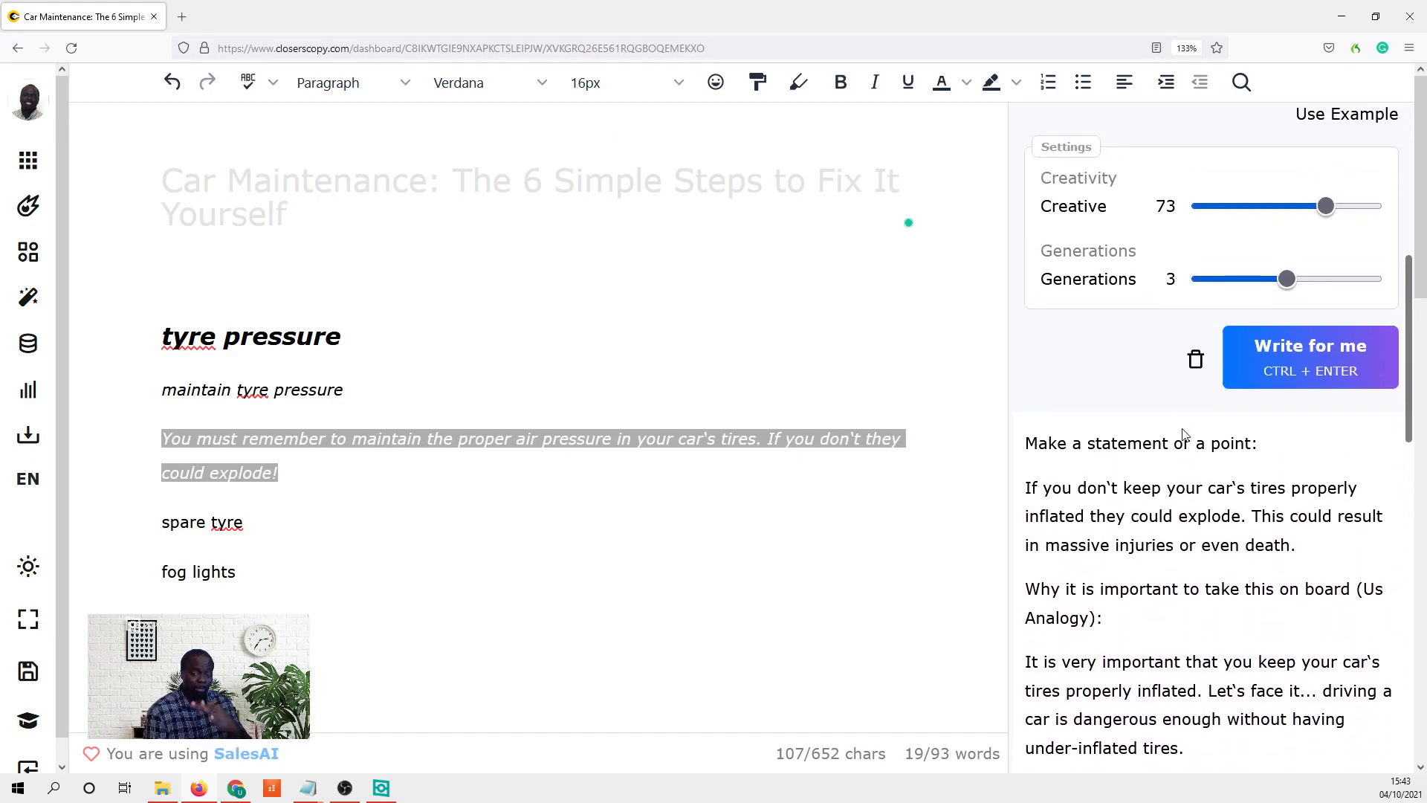
- Examine the section labels in the first generated discussion, including the statement, its importance and the worst that can happen
{"action": "scroll", "coordinate": [1191, 485], "scroll_direction": "down", "scroll_amount": 2}
{"action": "scroll", "coordinate": [966, 446], "scroll_direction": "down", "scroll_amount": 2}
{"action": "scroll", "coordinate": [1107, 342], "scroll_direction": "down", "scroll_amount": 2}
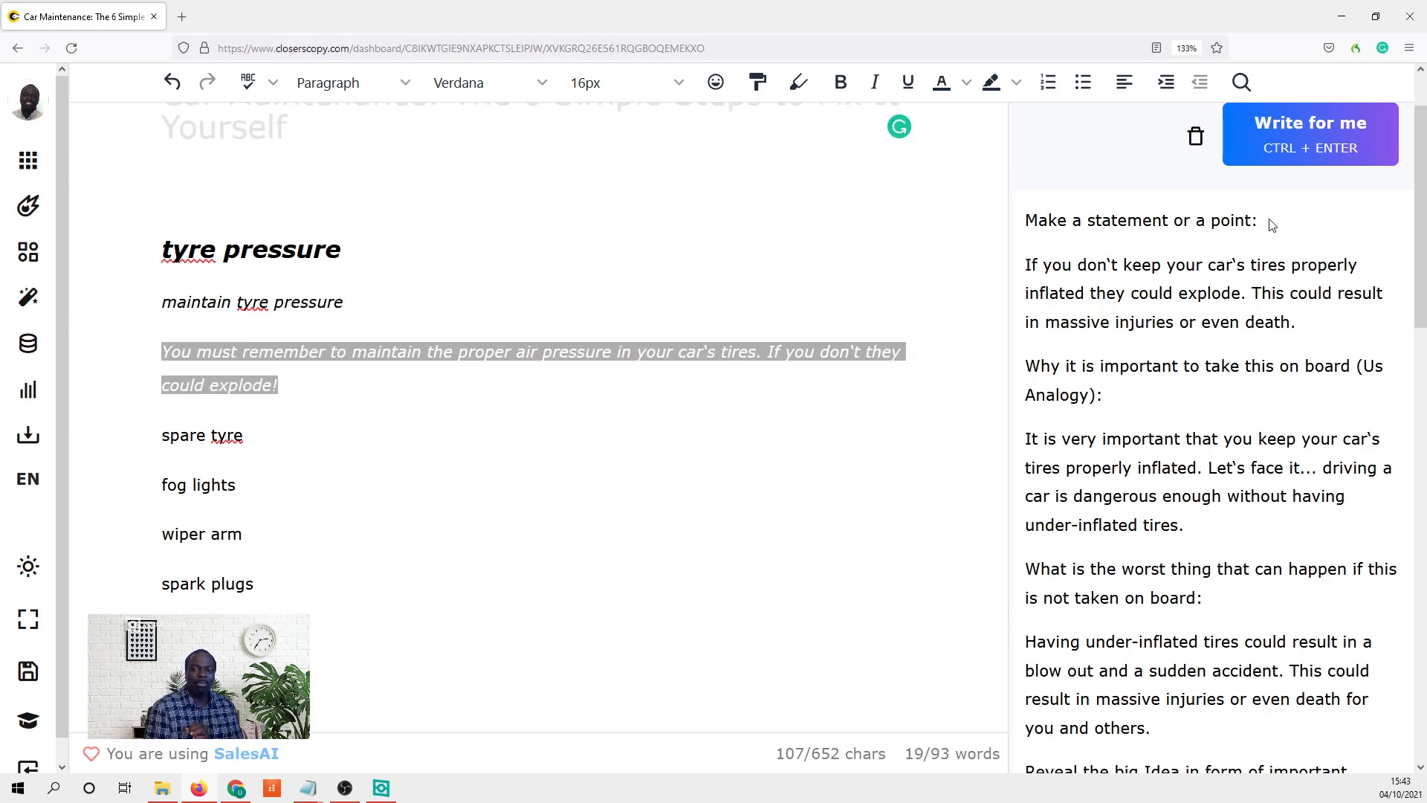
{"action": "left_click_drag", "start_coordinate": [1264, 221], "coordinate": [1020, 231]}
{"action": "left_click_drag", "start_coordinate": [1143, 402], "coordinate": [1019, 366]}
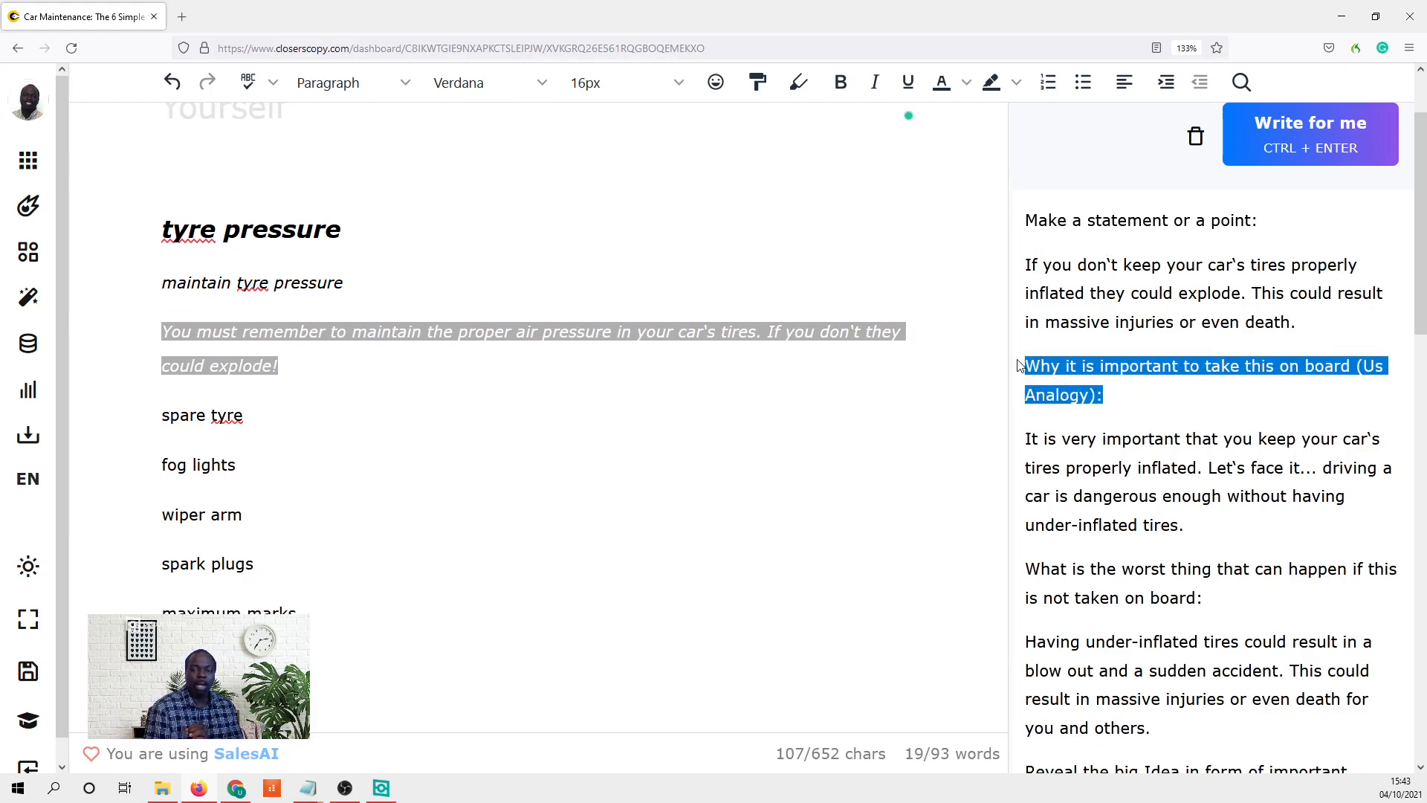
{"action": "left_click_drag", "start_coordinate": [1208, 598], "coordinate": [1021, 572]}
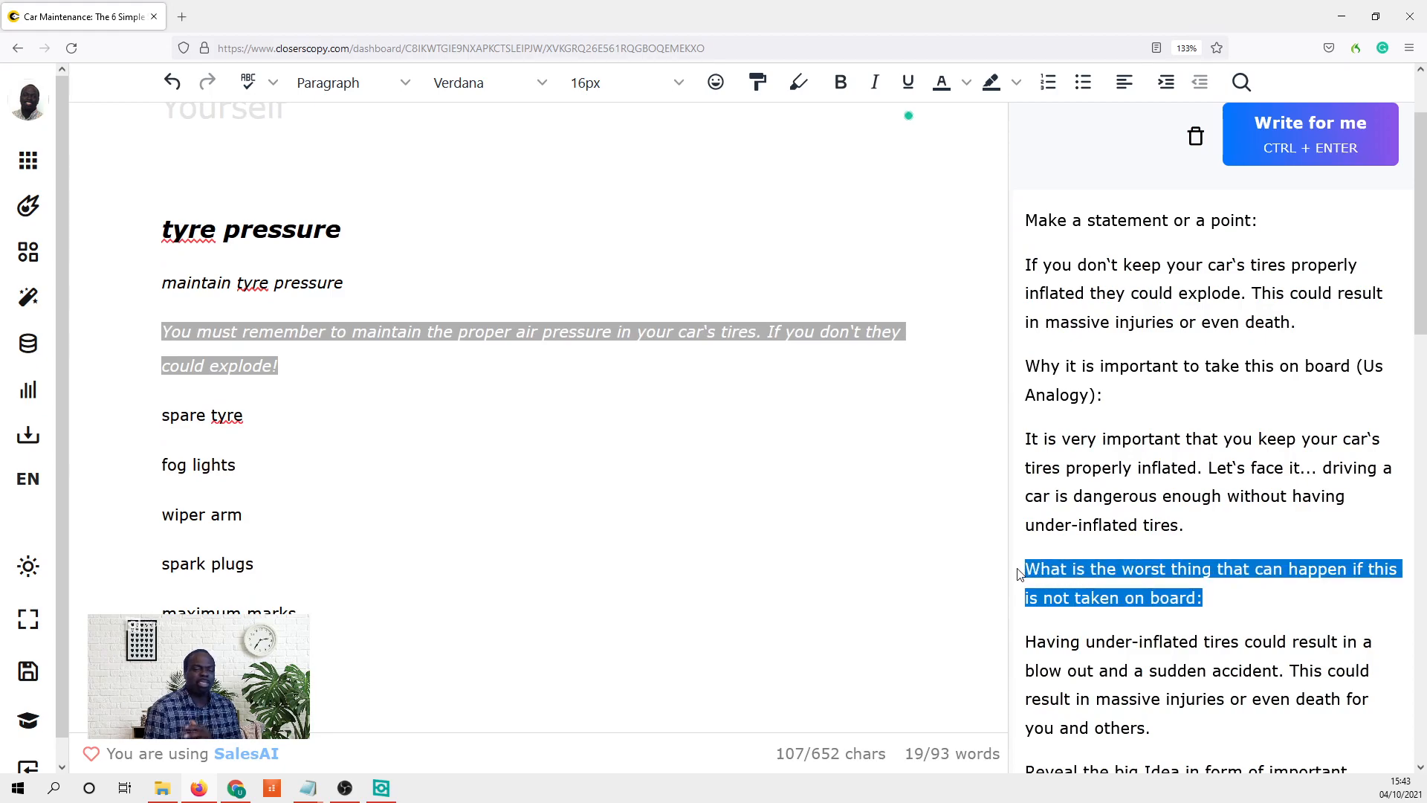
{"action": "scroll", "coordinate": [1236, 594], "scroll_direction": "down", "scroll_amount": 5}
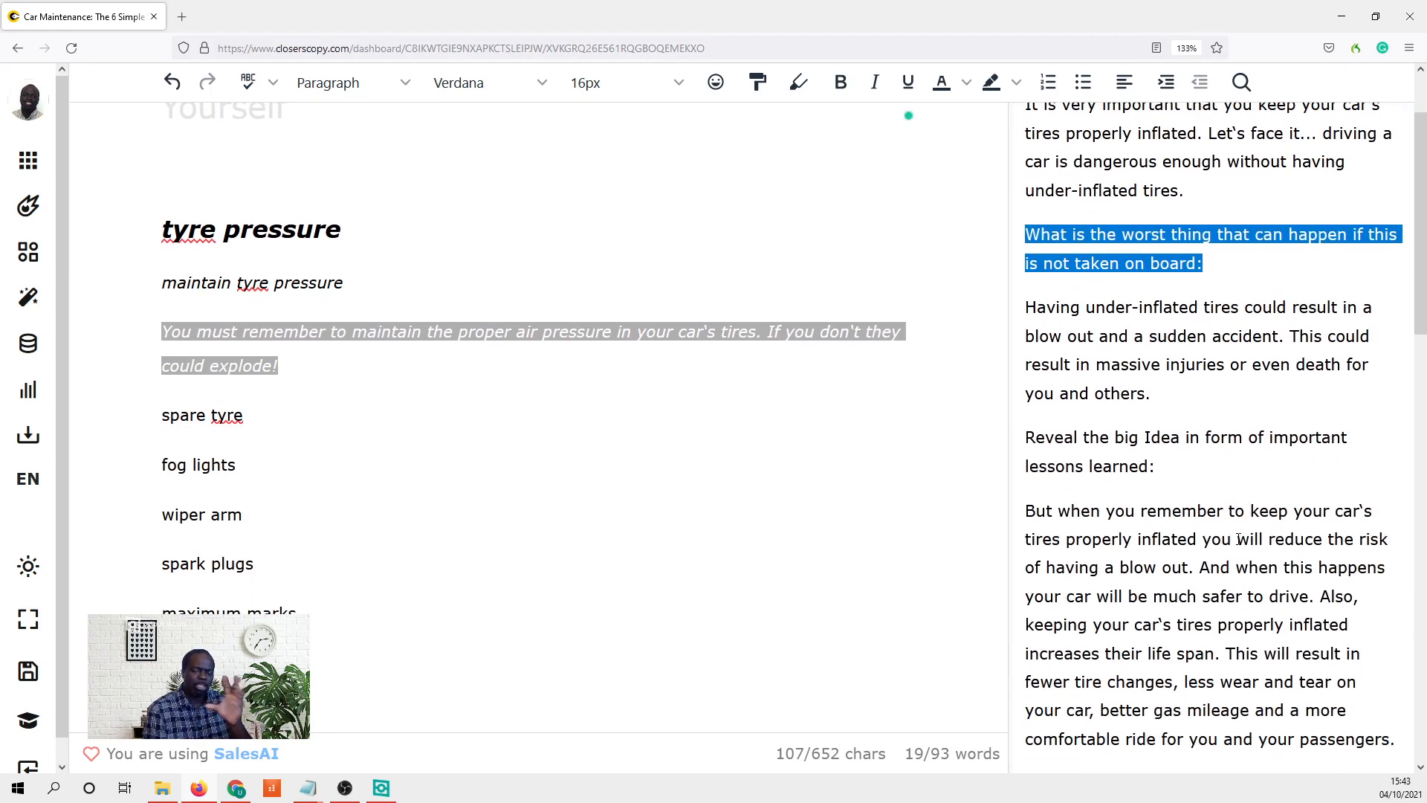
{"action": "scroll", "coordinate": [1260, 569], "scroll_direction": "down", "scroll_amount": 3}
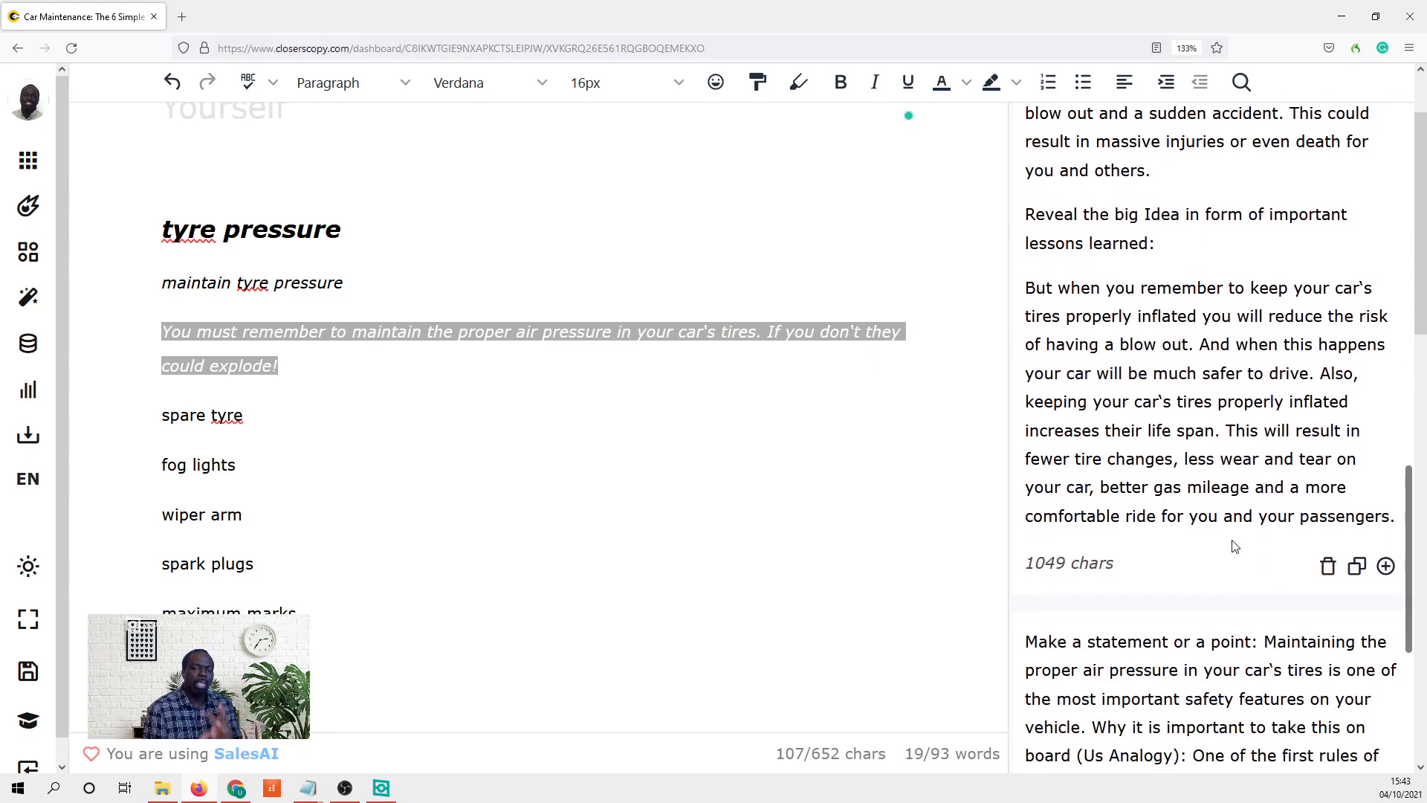
- Read through the second generated discussion, which begins with "Maintaining the proper air pressure in your car's tires"
{"action": "scroll", "coordinate": [1236, 545], "scroll_direction": "down", "scroll_amount": 3}
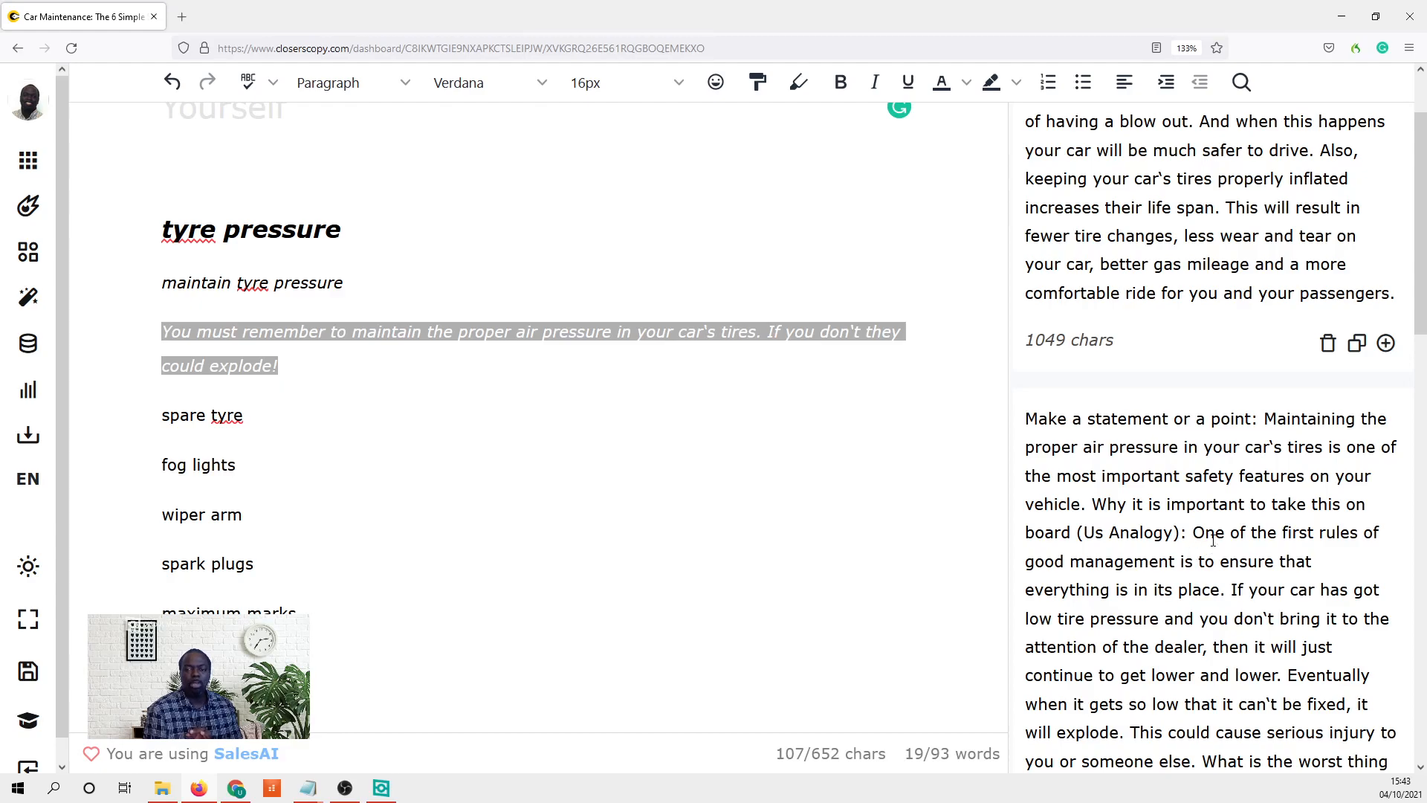
{"action": "left_click_drag", "start_coordinate": [1204, 548], "coordinate": [1233, 589]}
{"action": "scroll", "coordinate": [1233, 587], "scroll_direction": "down", "scroll_amount": 3}
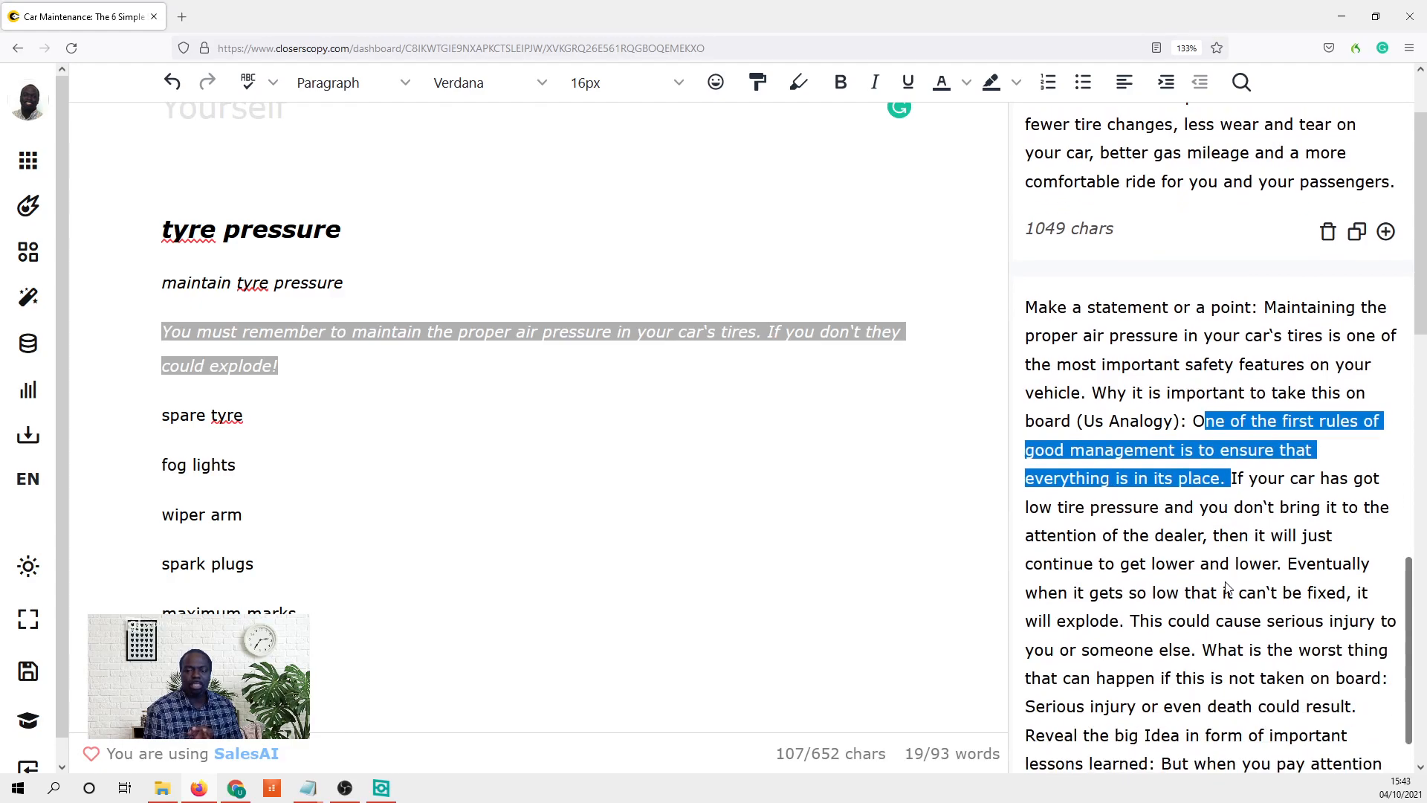
{"action": "left_click", "coordinate": [1146, 510]}
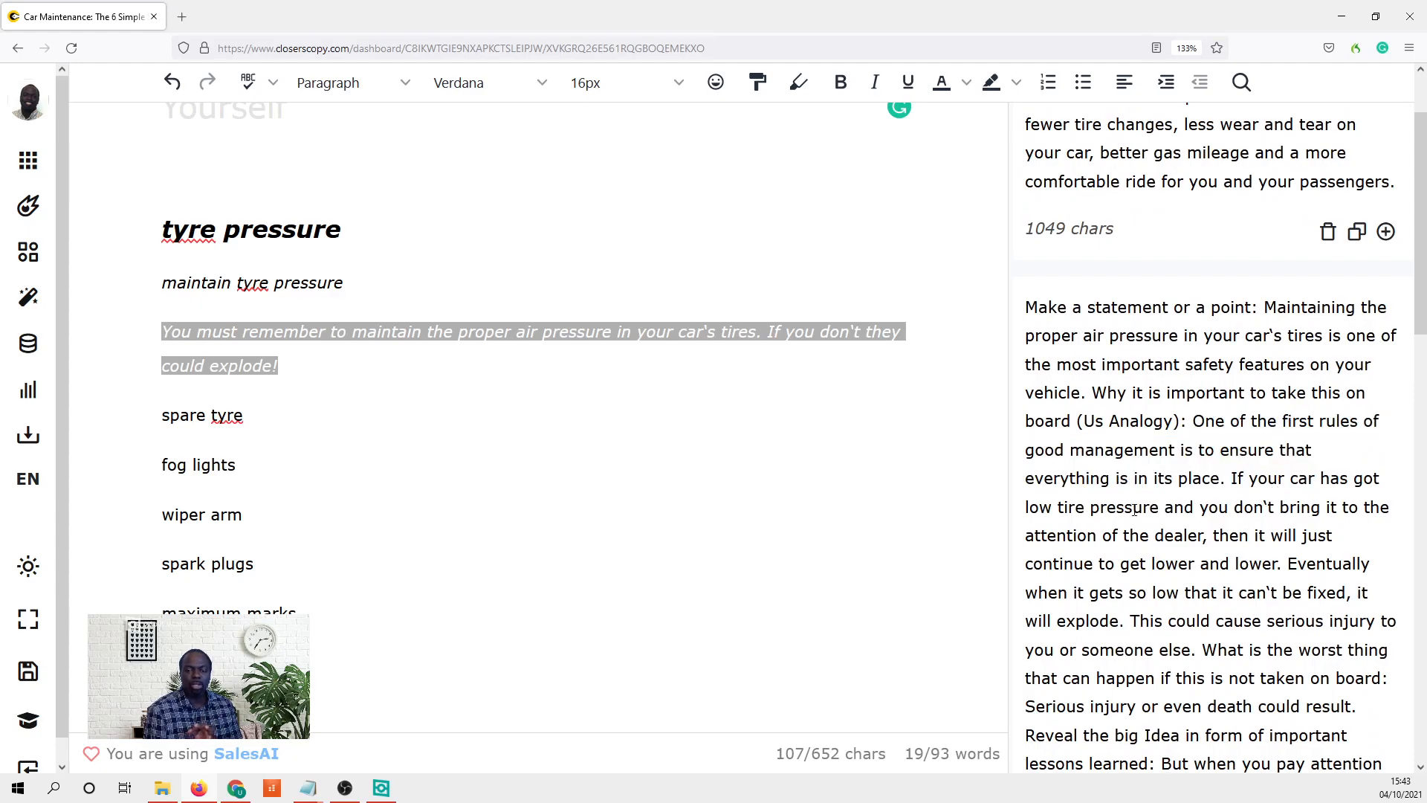
{"action": "left_click_drag", "start_coordinate": [1178, 509], "coordinate": [1192, 541]}
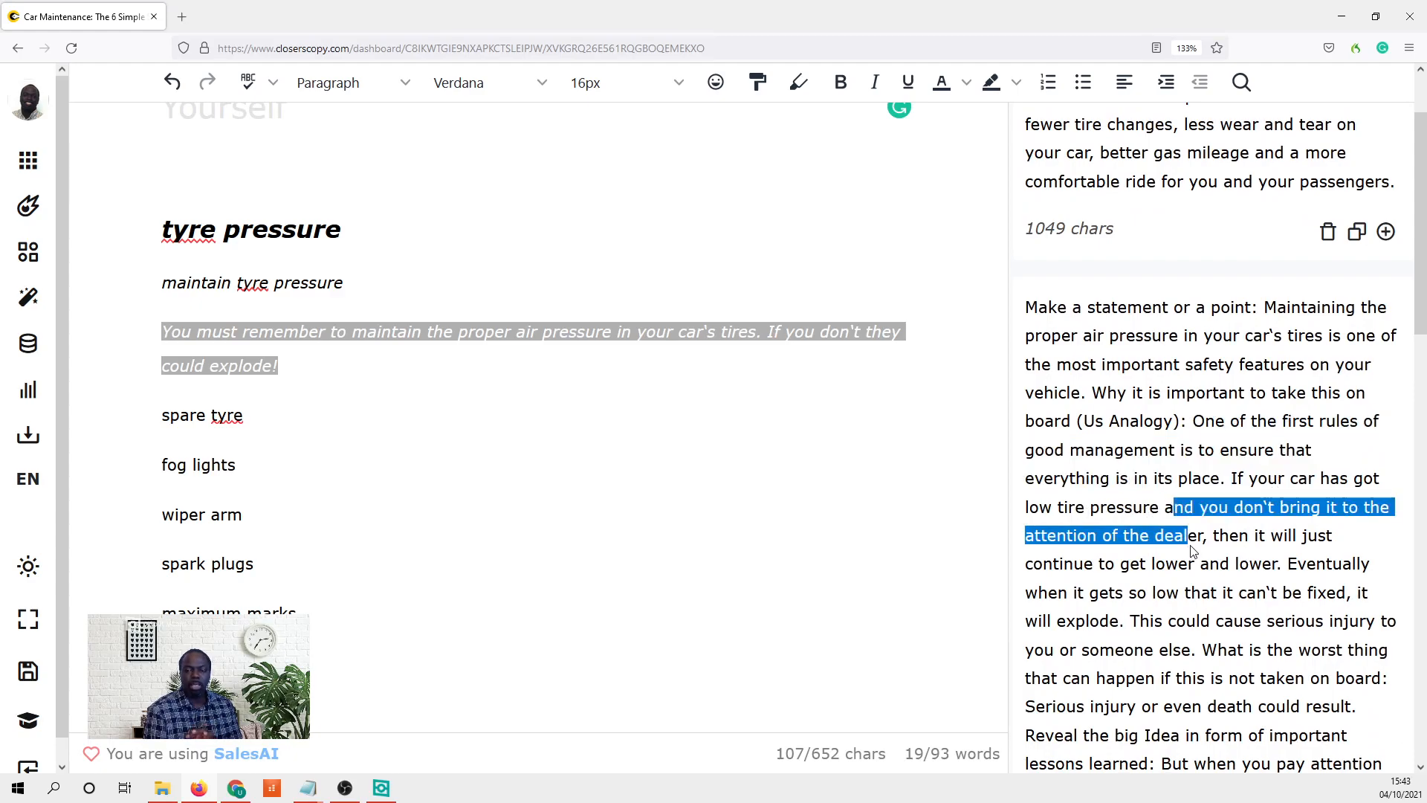
{"action": "scroll", "coordinate": [1193, 540], "scroll_direction": "down", "scroll_amount": 3}
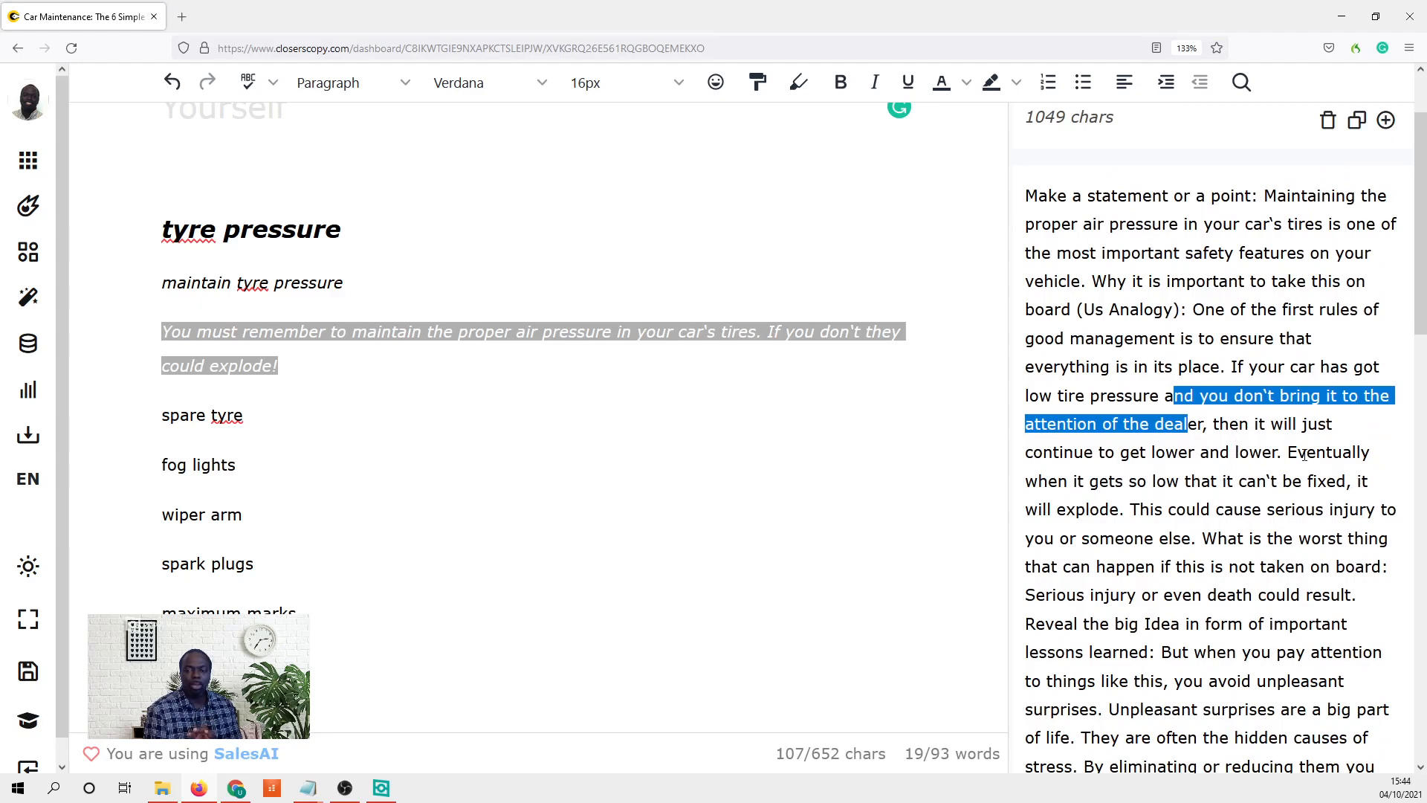
{"action": "left_click_drag", "start_coordinate": [1307, 455], "coordinate": [1301, 483]}
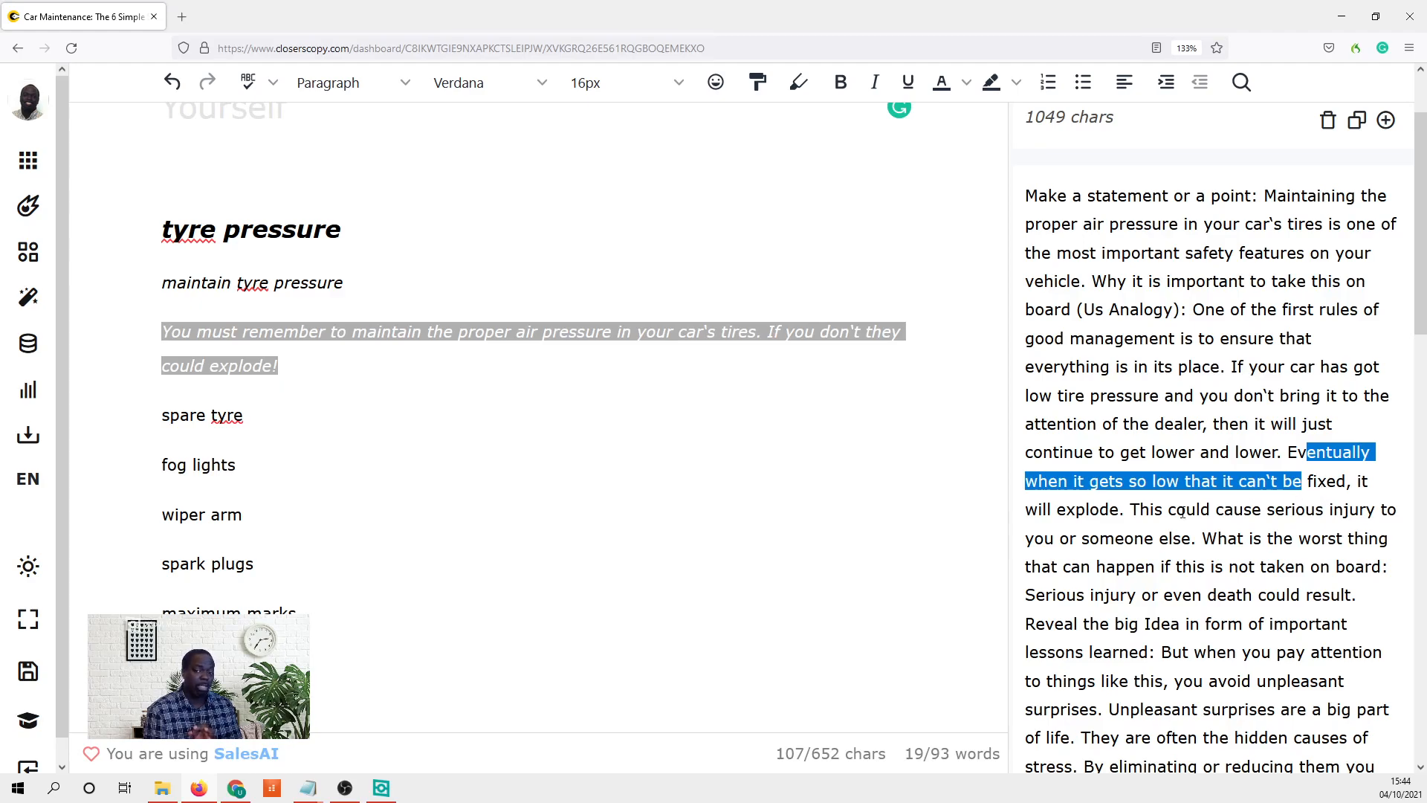
{"action": "left_click_drag", "start_coordinate": [1144, 507], "coordinate": [1160, 558]}
{"action": "scroll", "coordinate": [1159, 554], "scroll_direction": "down", "scroll_amount": 3}
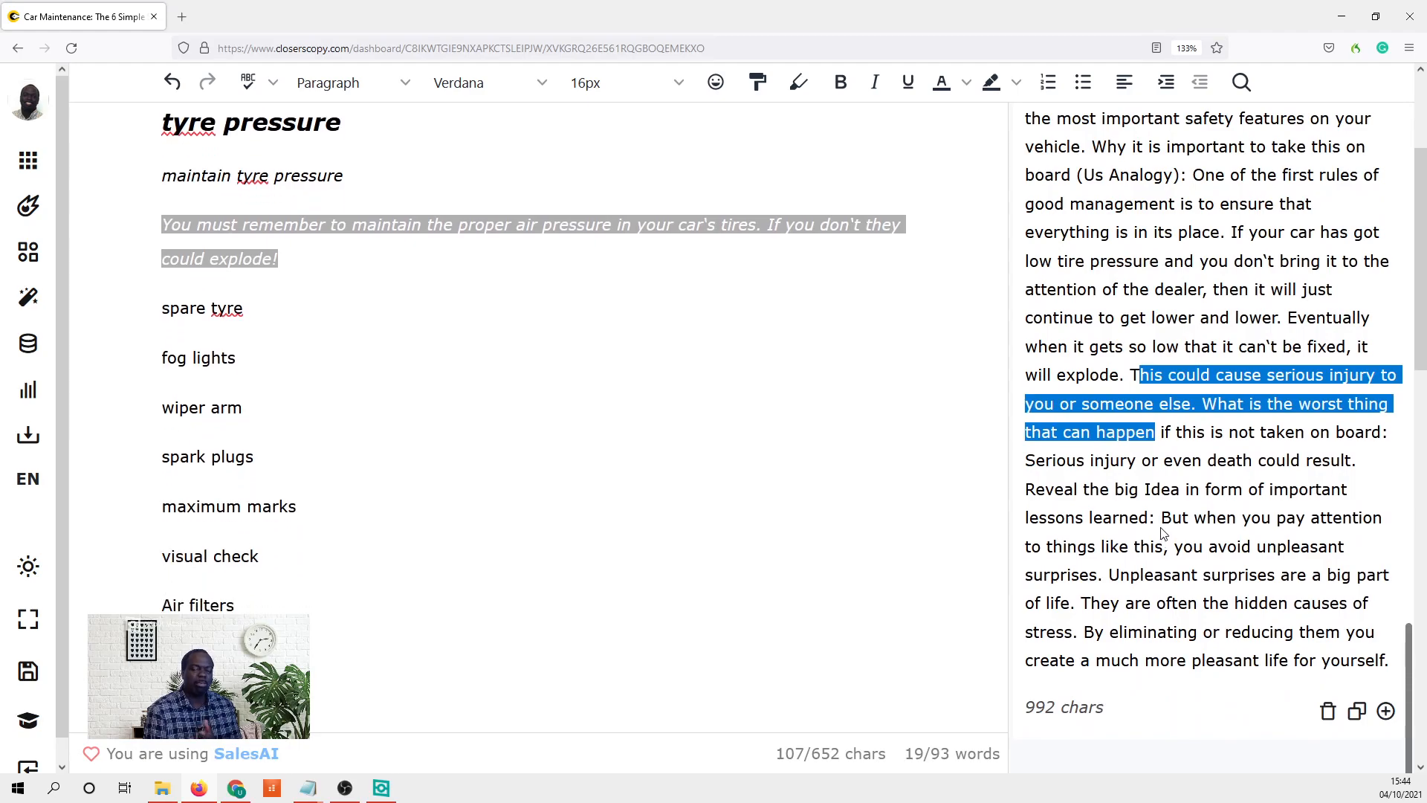
- Add an empty line below the "You must remember to maintain the proper air pressure" paragraph in the article
{"action": "scroll", "coordinate": [1167, 534], "scroll_direction": "up", "scroll_amount": 10}
{"action": "scroll", "coordinate": [1184, 508], "scroll_direction": "up", "scroll_amount": 4}
{"action": "scroll", "coordinate": [895, 414], "scroll_direction": "up", "scroll_amount": 3}
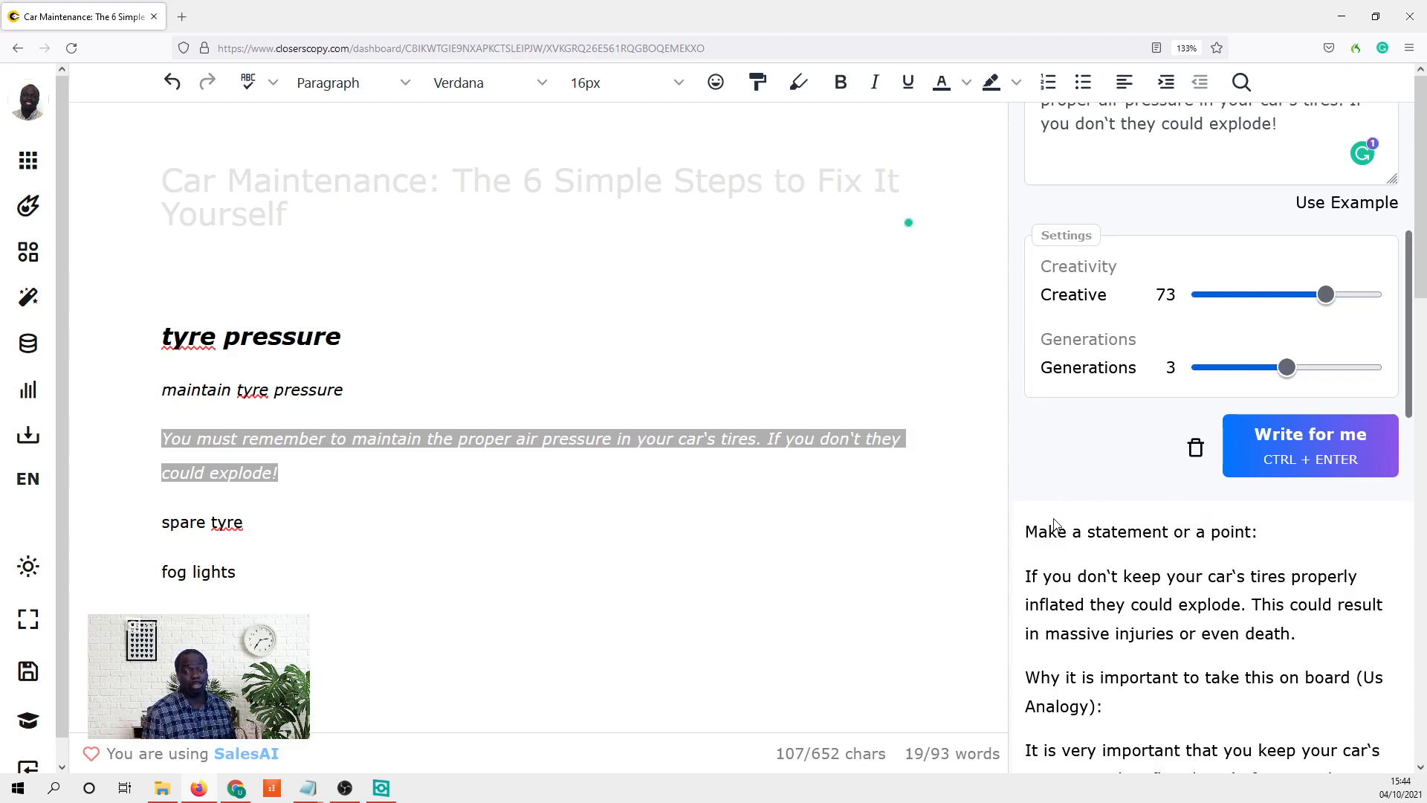
{"action": "scroll", "coordinate": [1059, 526], "scroll_direction": "down", "scroll_amount": 5}
{"action": "scroll", "coordinate": [1126, 606], "scroll_direction": "down", "scroll_amount": 7}
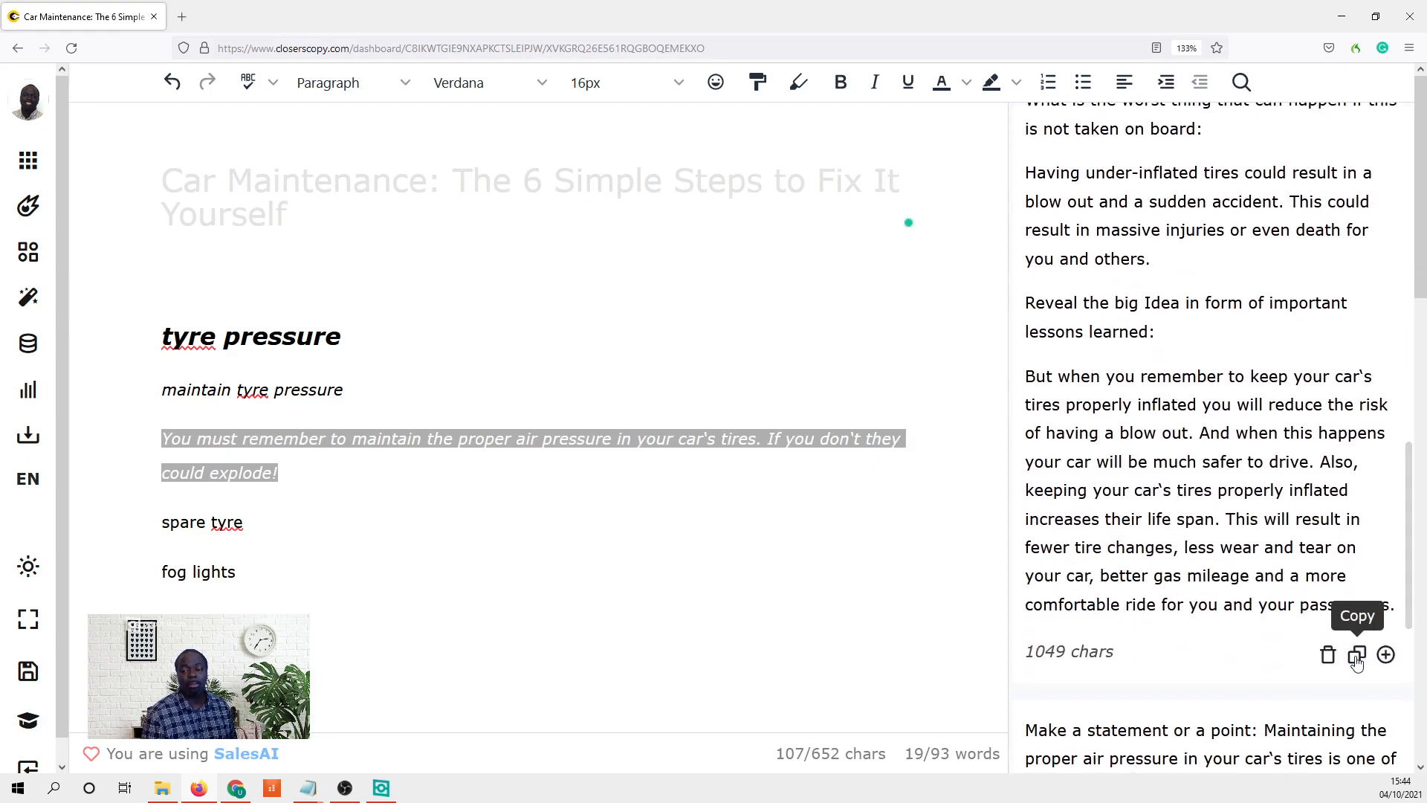
{"action": "left_click", "coordinate": [357, 482]}
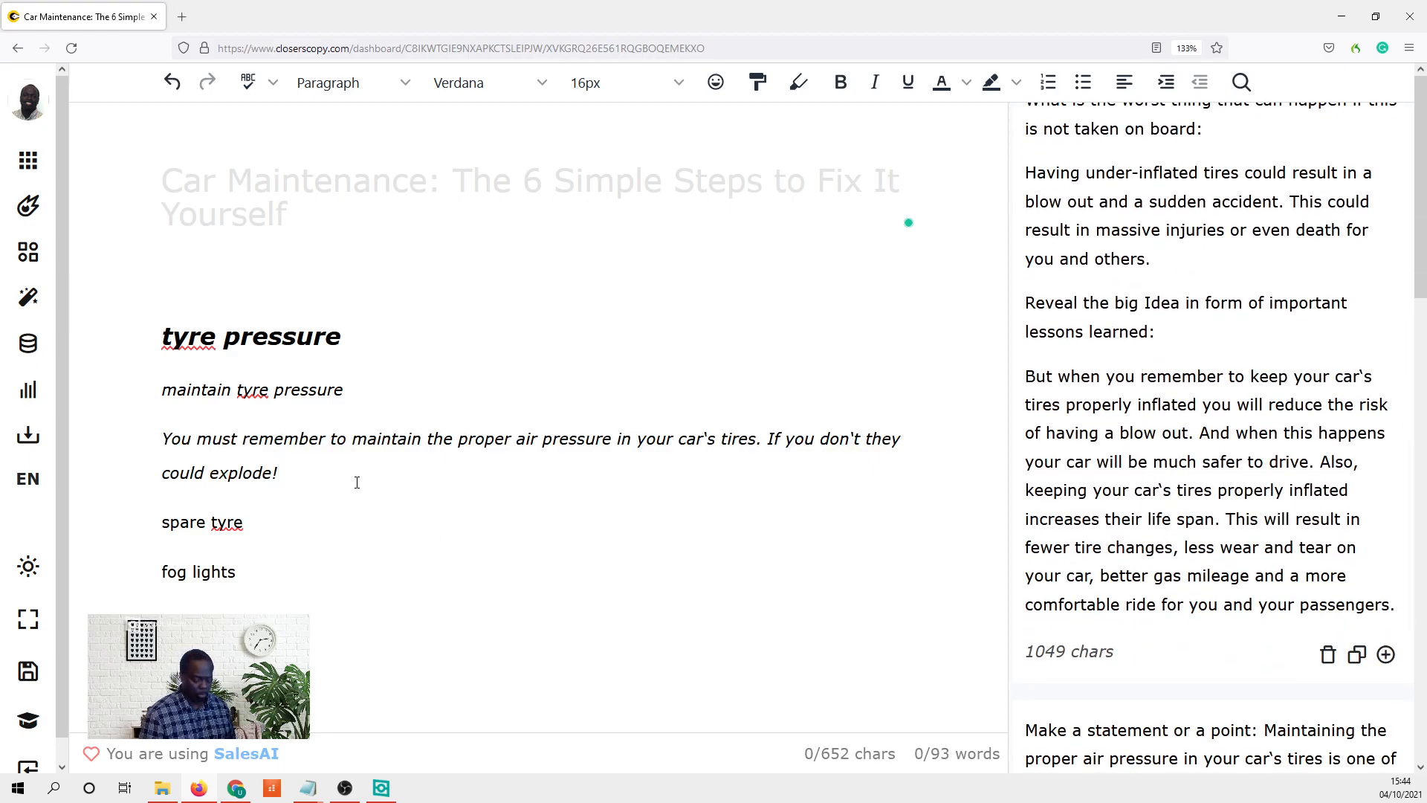
{"action": "key", "text": "Return"}
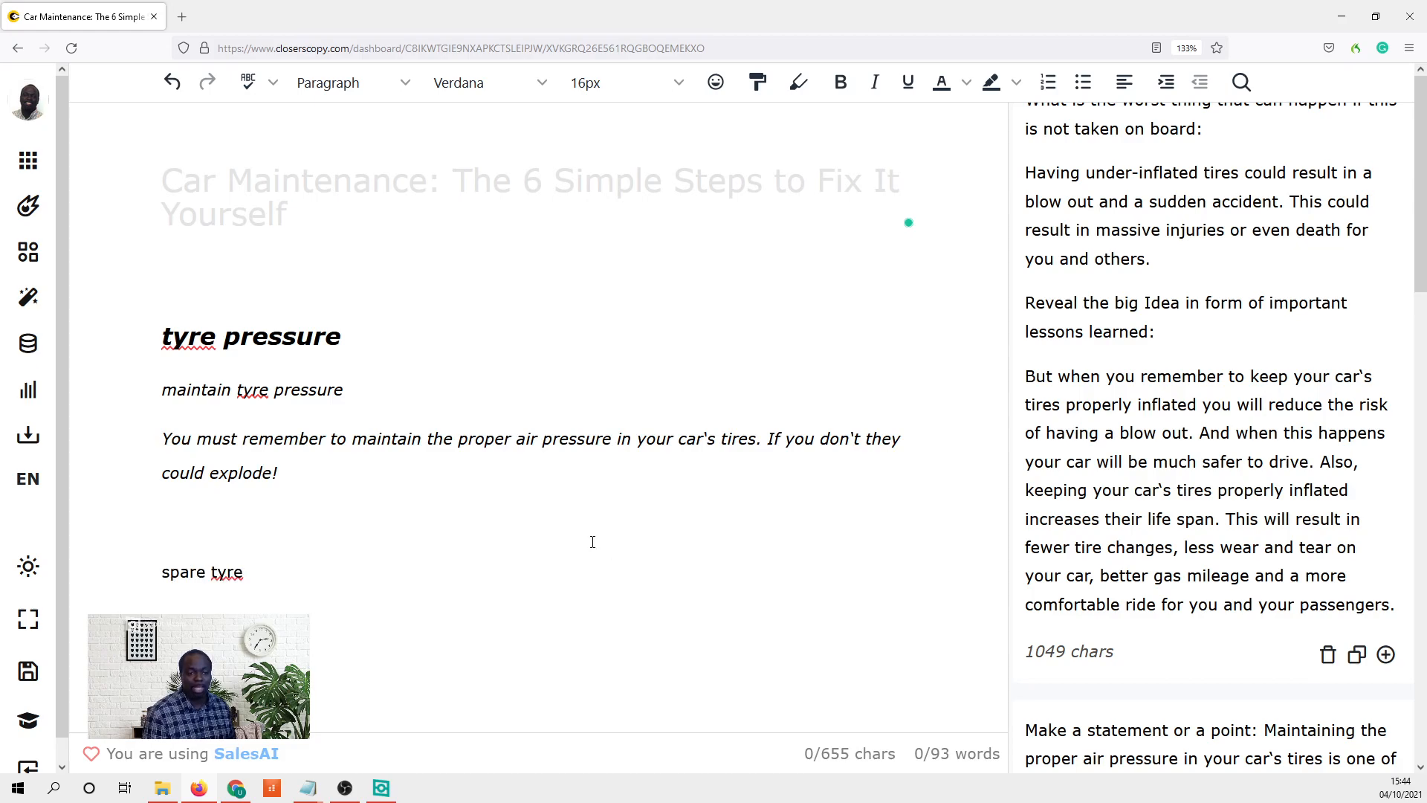
{"action": "scroll", "coordinate": [1219, 520], "scroll_direction": "up", "scroll_amount": 2}
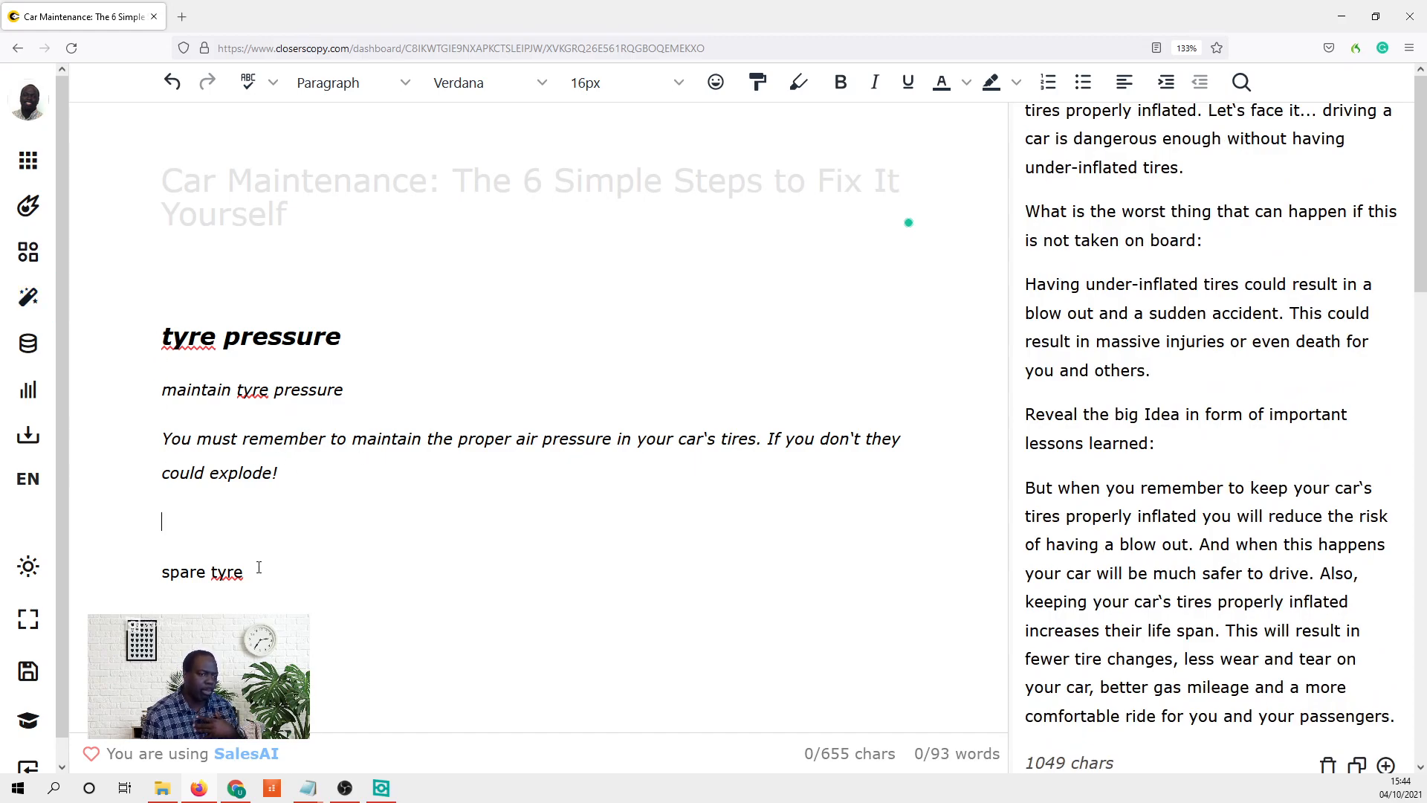
- Review the topic and big idea lines under the tyre pressure heading and the remaining topics listed in the article
{"action": "left_click_drag", "start_coordinate": [327, 491], "coordinate": [149, 389]}
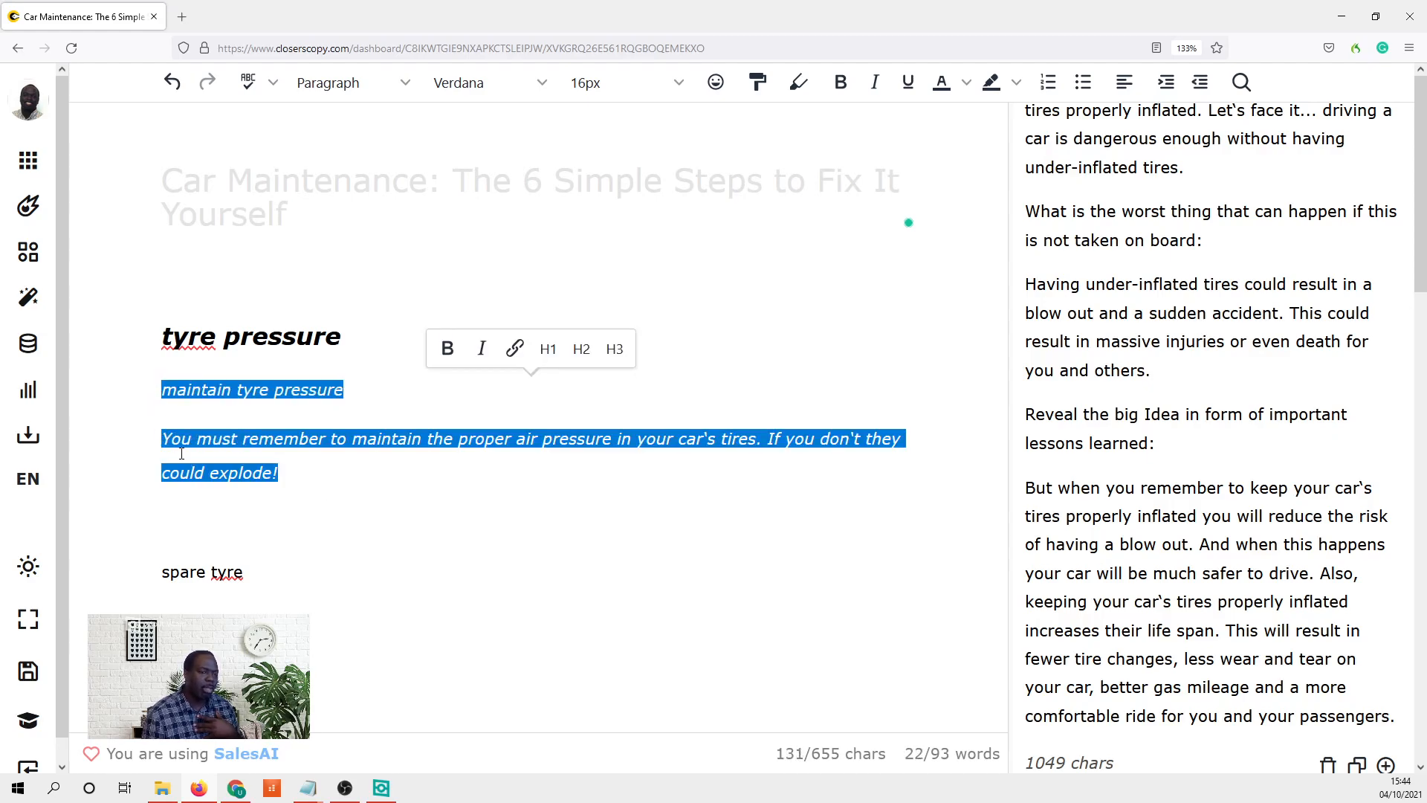
{"action": "left_click", "coordinate": [242, 585]}
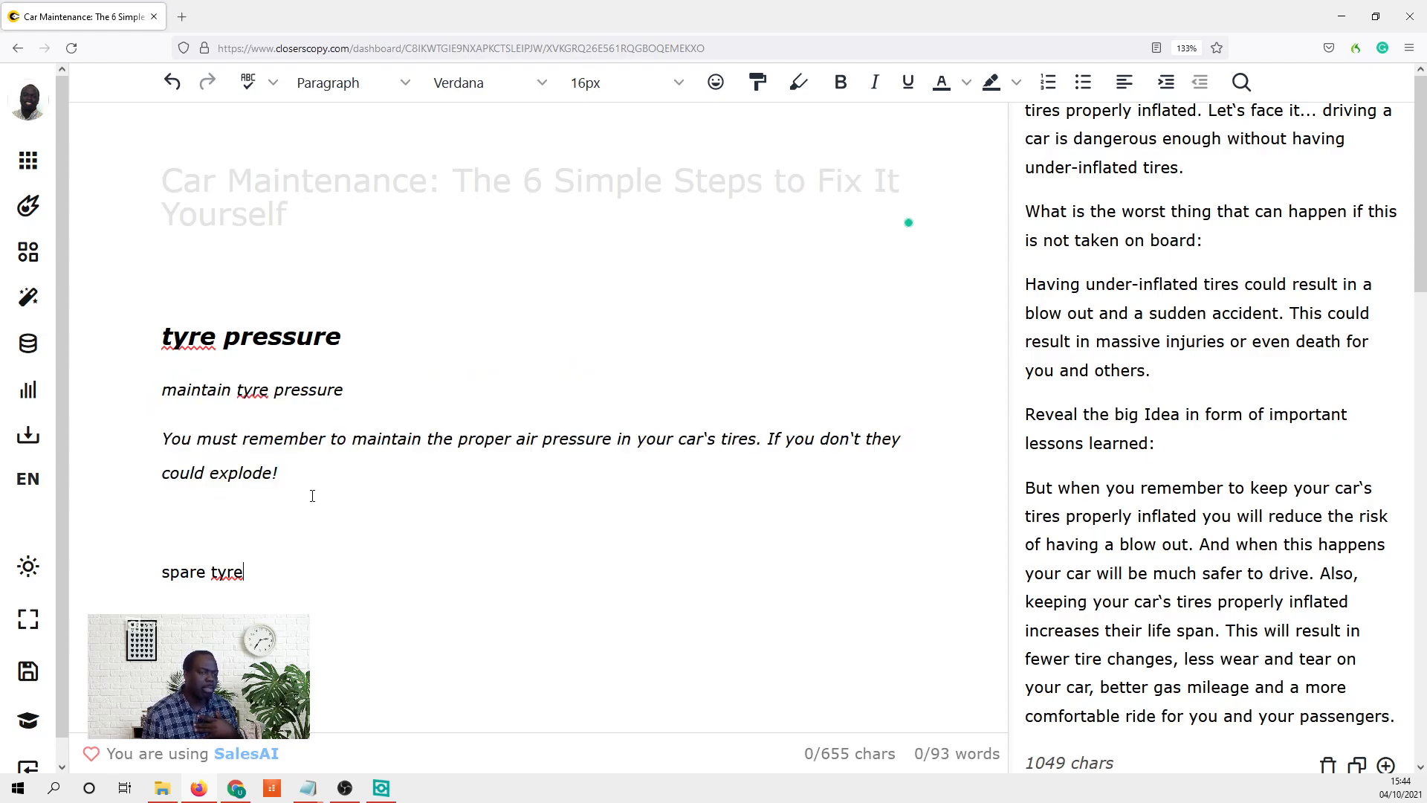
{"action": "left_click_drag", "start_coordinate": [282, 456], "coordinate": [185, 425]}
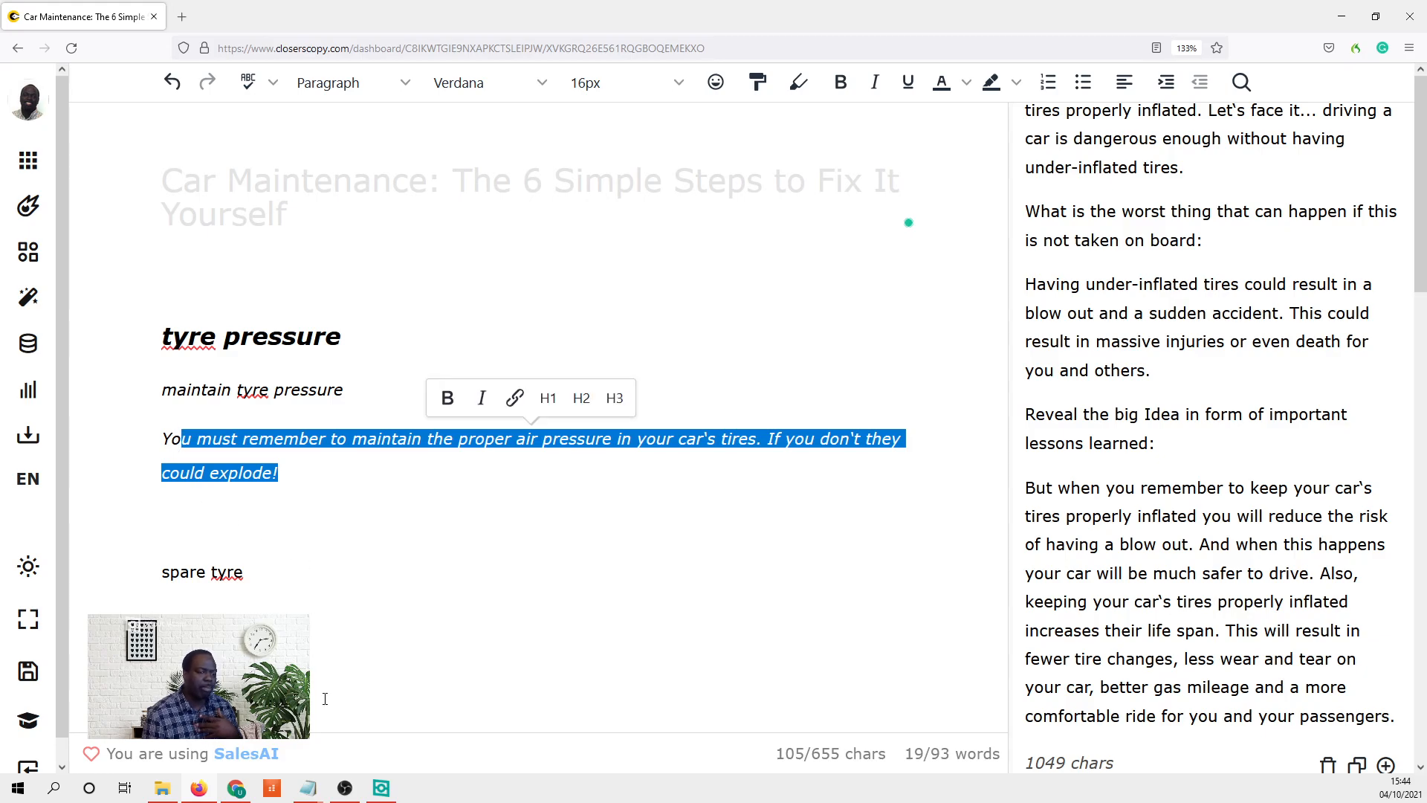
{"action": "scroll", "coordinate": [183, 439], "scroll_direction": "down", "scroll_amount": 5}
{"action": "scroll", "coordinate": [303, 556], "scroll_direction": "down", "scroll_amount": 4}
{"action": "scroll", "coordinate": [303, 556], "scroll_direction": "down", "scroll_amount": 9}
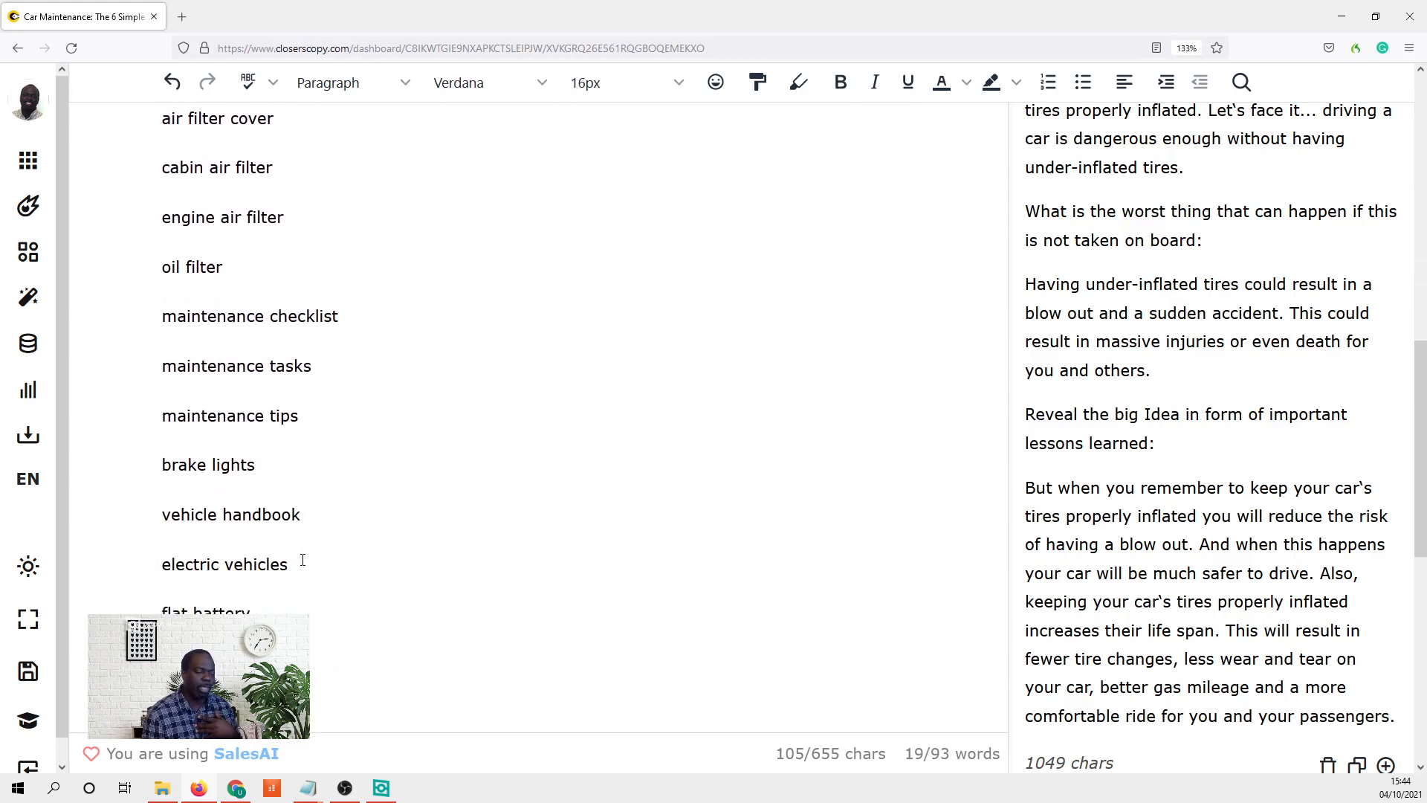
{"action": "scroll", "coordinate": [305, 556], "scroll_direction": "up", "scroll_amount": 18}
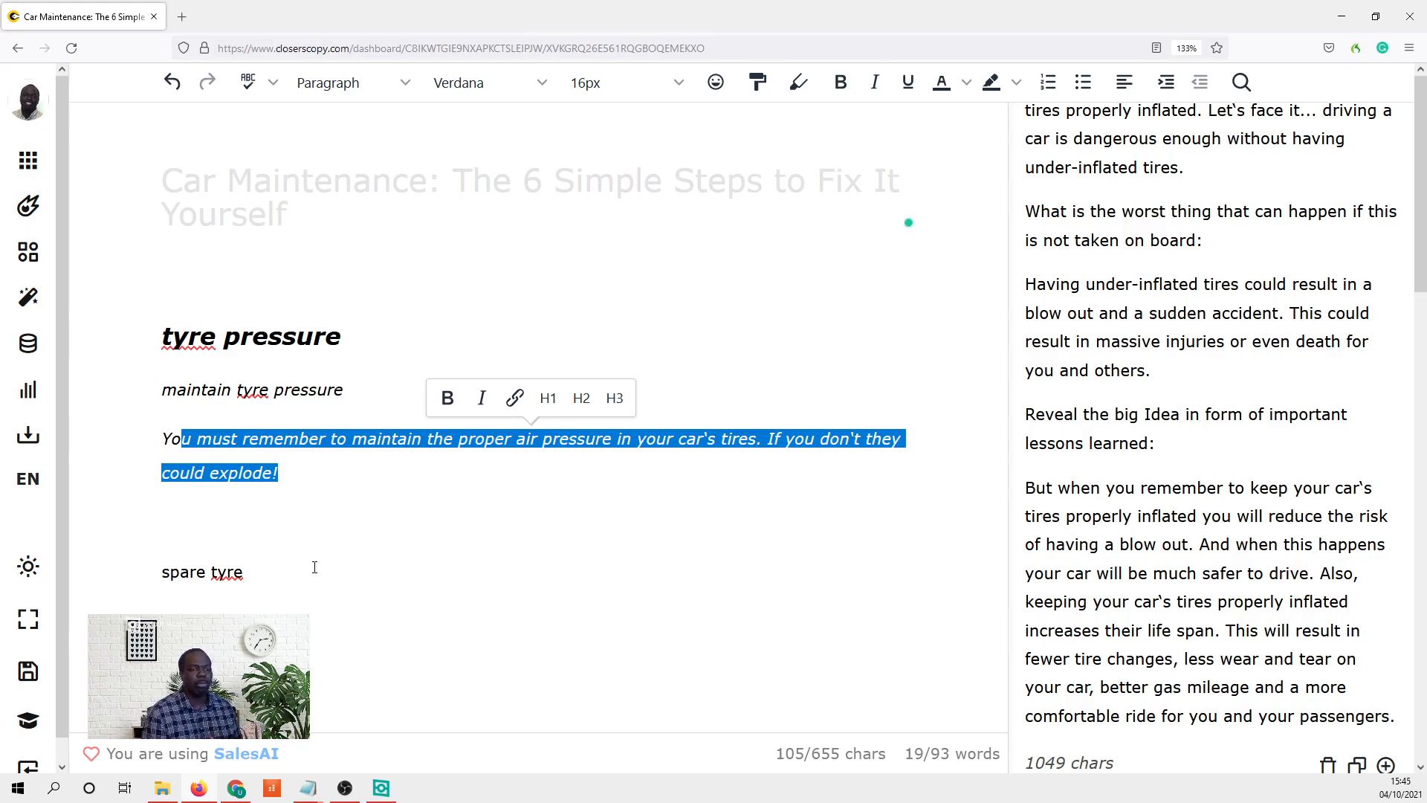
- Return to the Ultimate Guide frameworks list and open the "B) Main article intro" framework
{"action": "scroll", "coordinate": [1022, 513], "scroll_direction": "up", "scroll_amount": 10}
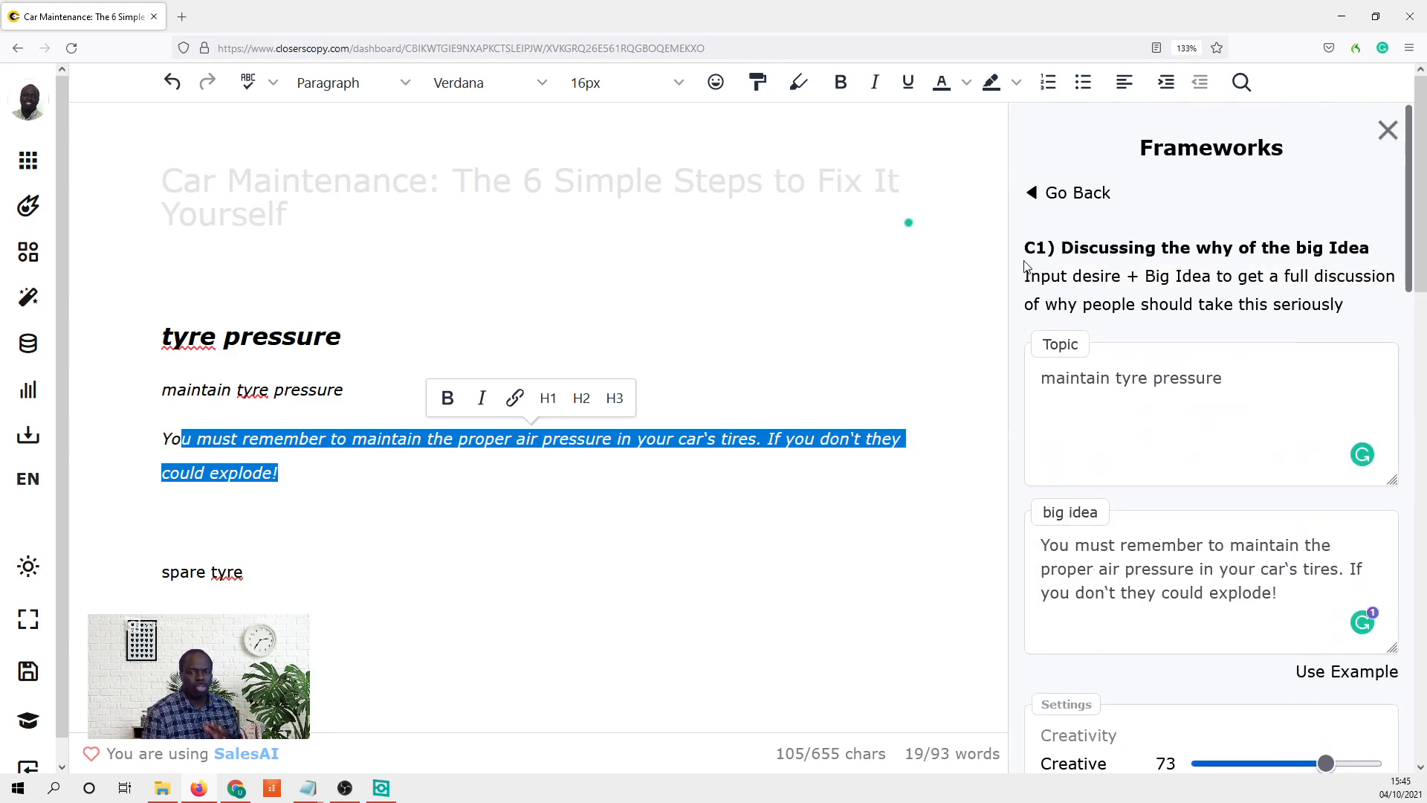
{"action": "left_click", "coordinate": [1079, 193]}
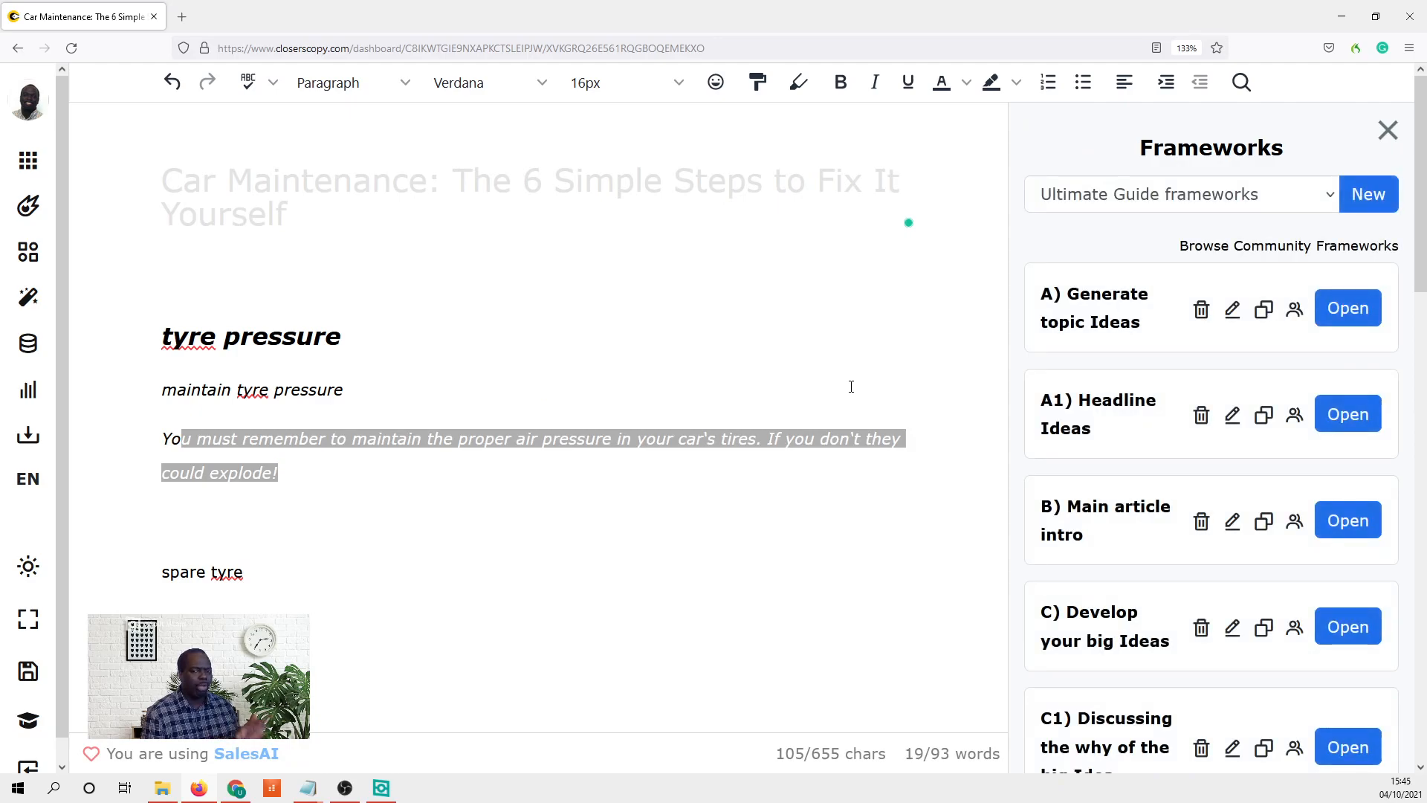
{"action": "scroll", "coordinate": [927, 439], "scroll_direction": "down", "scroll_amount": 2}
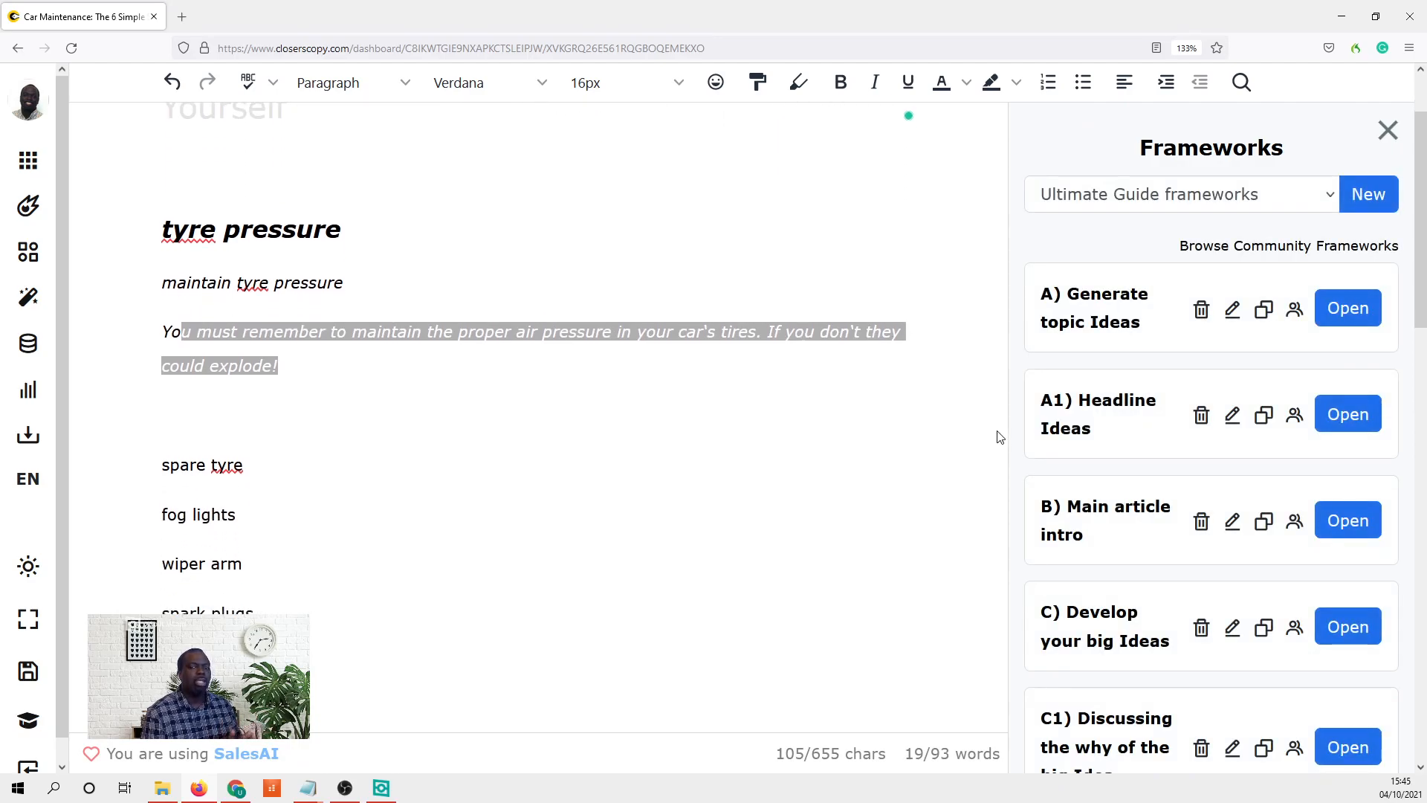
{"action": "scroll", "coordinate": [1173, 420], "scroll_direction": "down", "scroll_amount": 4}
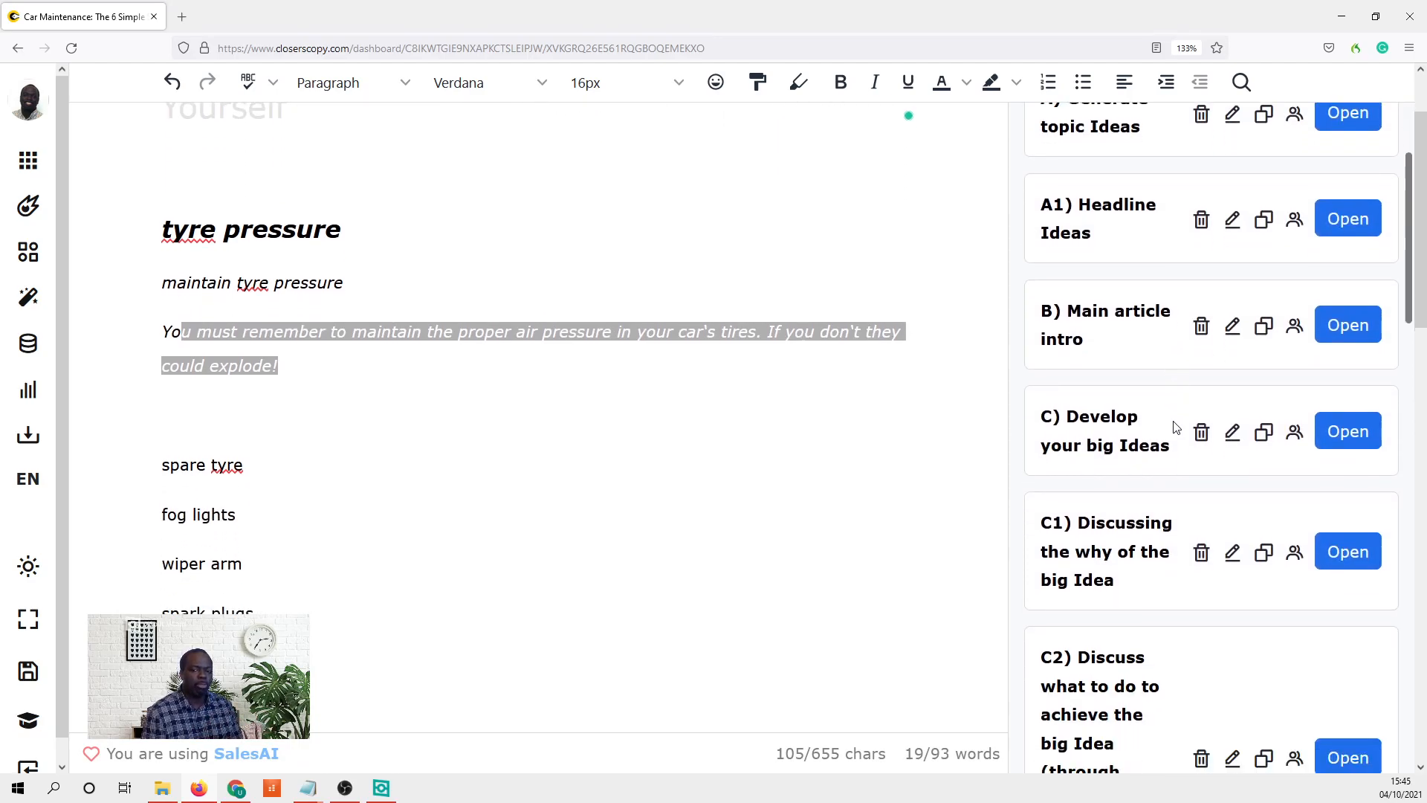
{"action": "scroll", "coordinate": [1173, 424], "scroll_direction": "down", "scroll_amount": 1}
{"action": "scroll", "coordinate": [1159, 416], "scroll_direction": "up", "scroll_amount": 6}
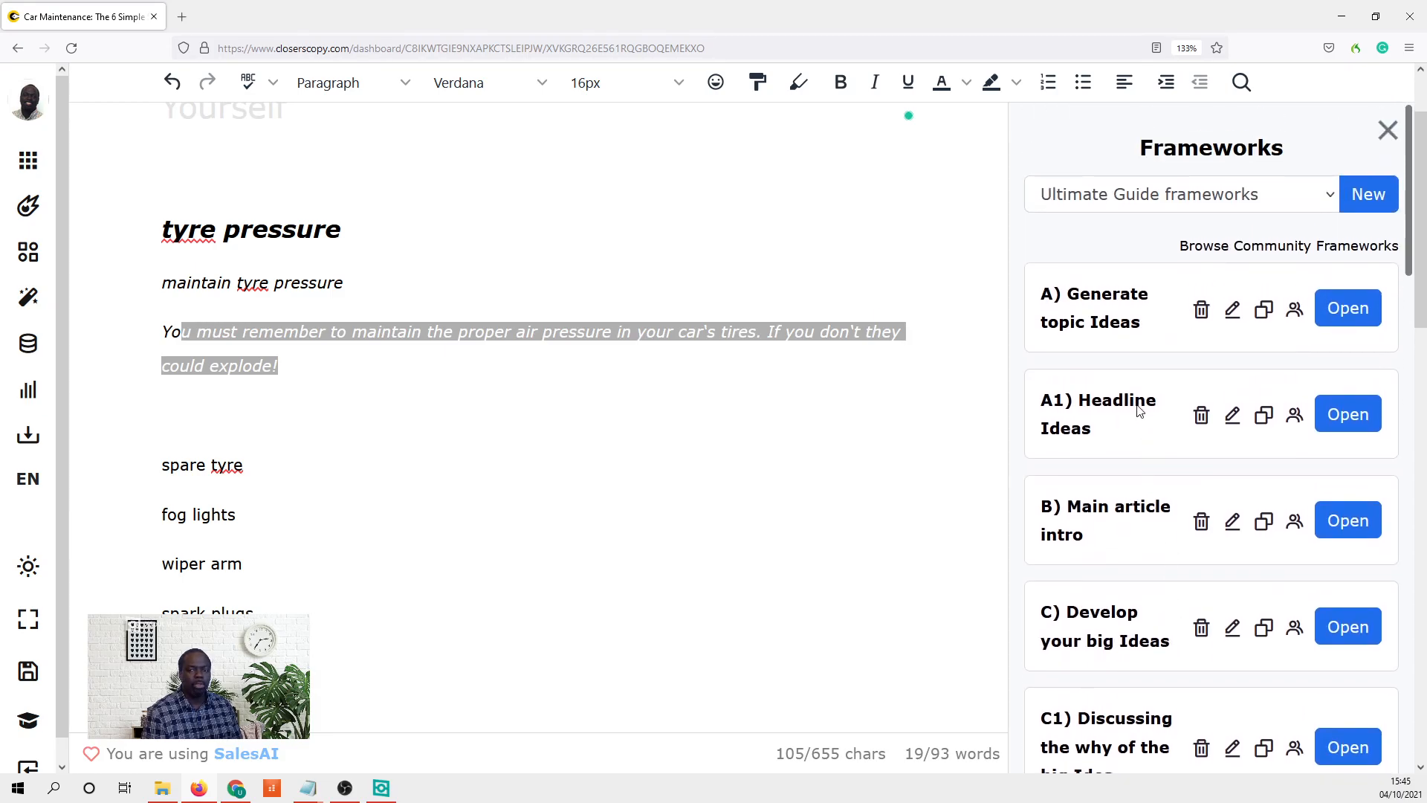
{"action": "scroll", "coordinate": [1105, 421], "scroll_direction": "up", "scroll_amount": 2}
{"action": "scroll", "coordinate": [1105, 421], "scroll_direction": "down", "scroll_amount": 2}
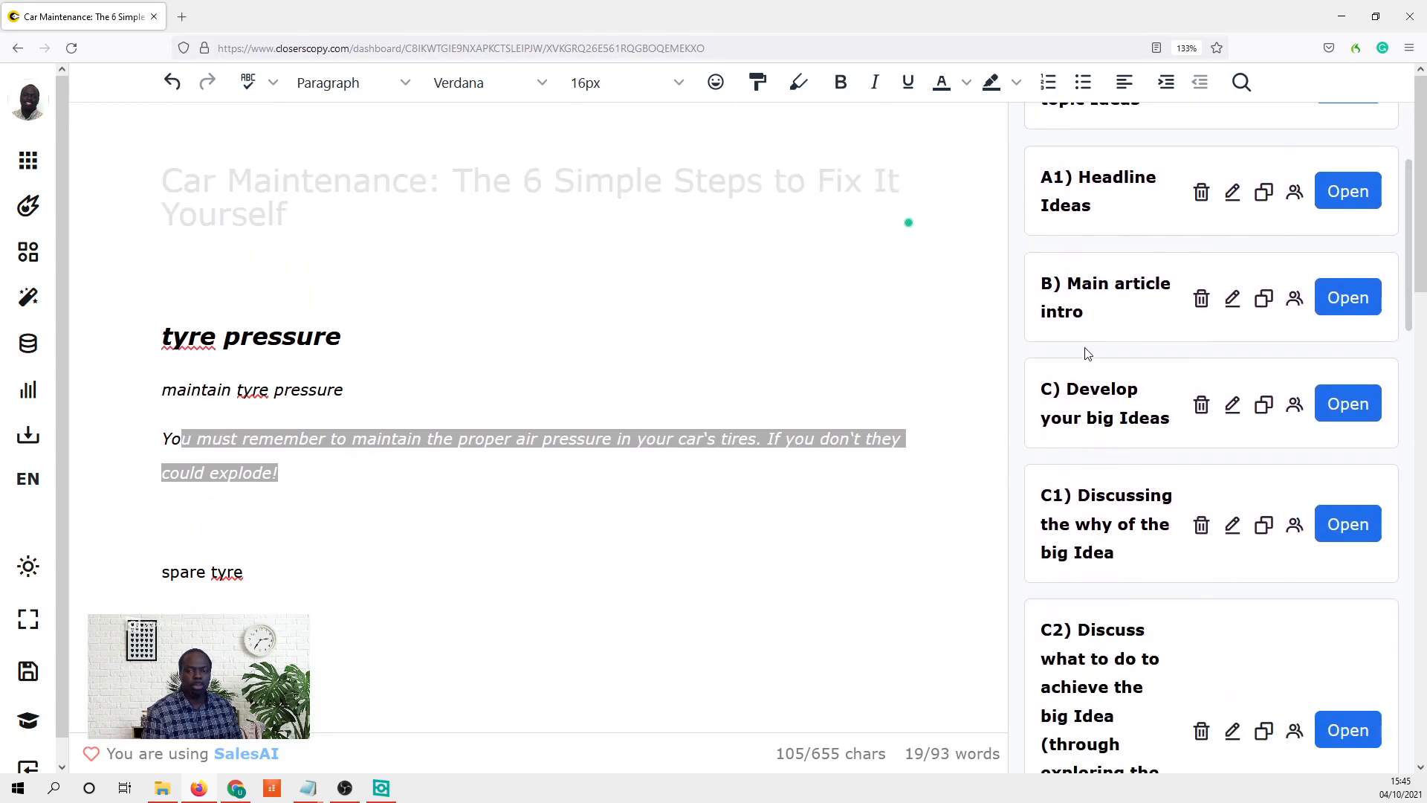
{"action": "scroll", "coordinate": [1104, 367], "scroll_direction": "up", "scroll_amount": 1}
{"action": "scroll", "coordinate": [1106, 372], "scroll_direction": "up", "scroll_amount": 1}
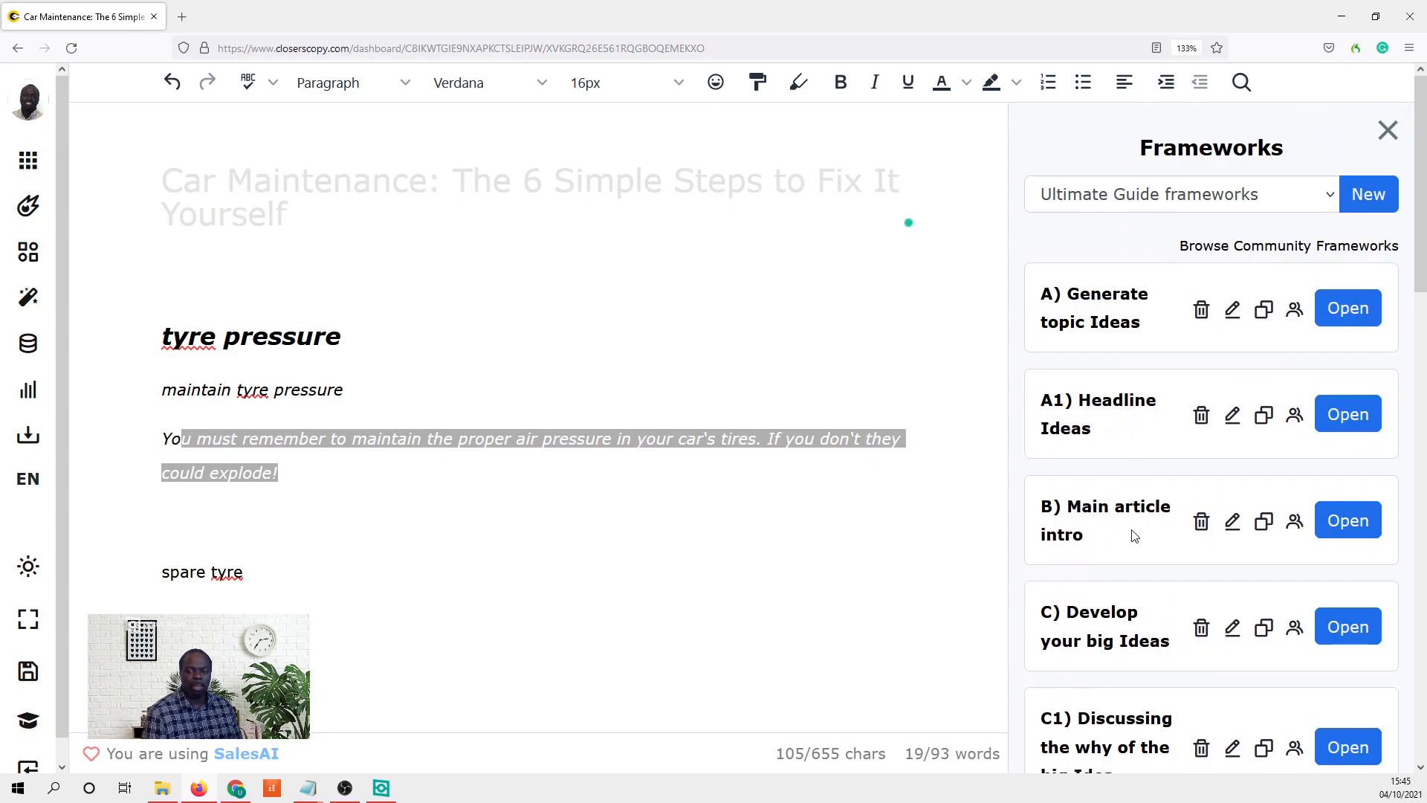
{"action": "left_click", "coordinate": [1342, 521]}
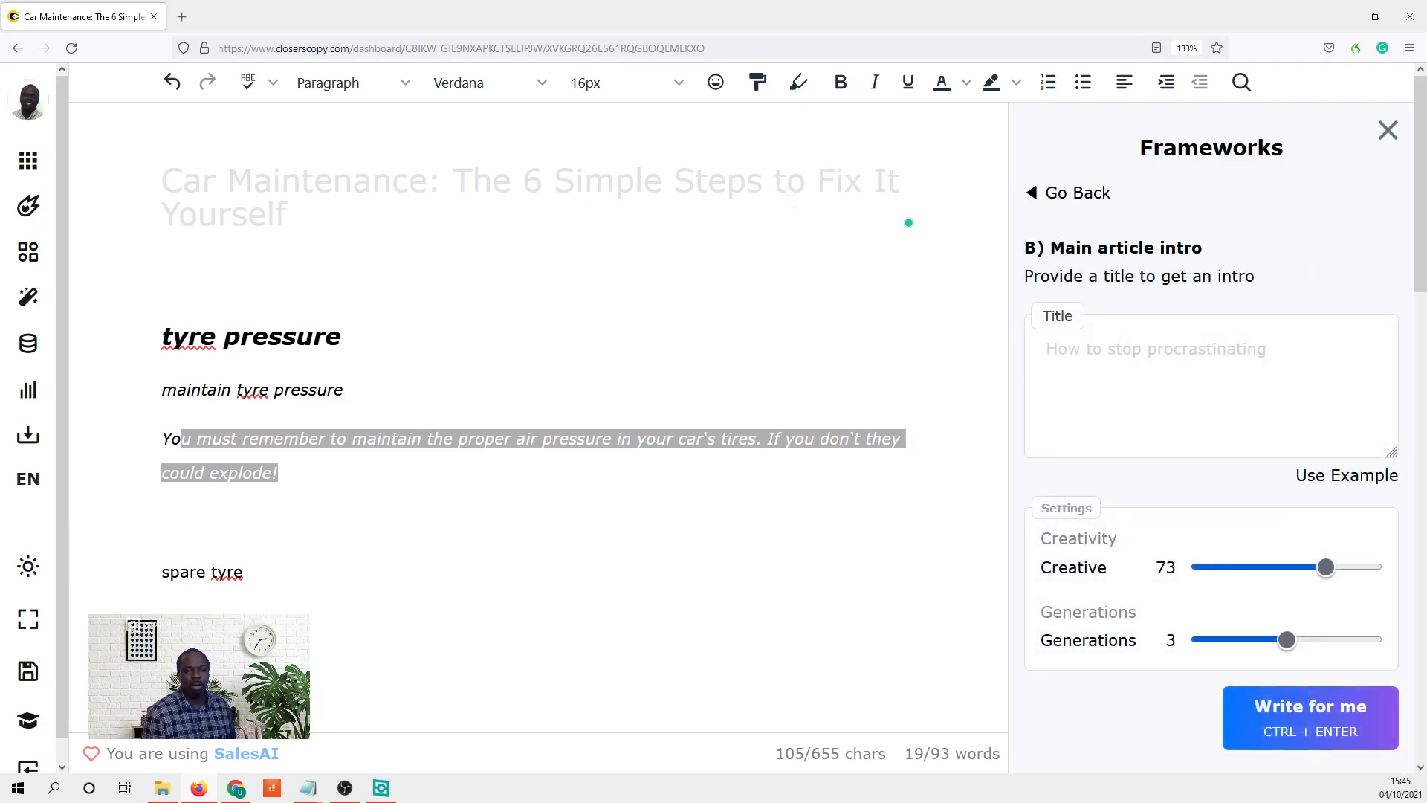
- Generate article intros using the article's headline "Car Maintenance: The 6 Simple Steps to Fix It Yourself" as the framework's title
{"action": "triple_click", "coordinate": [707, 214]}
{"action": "key", "text": "ctrl+c"}
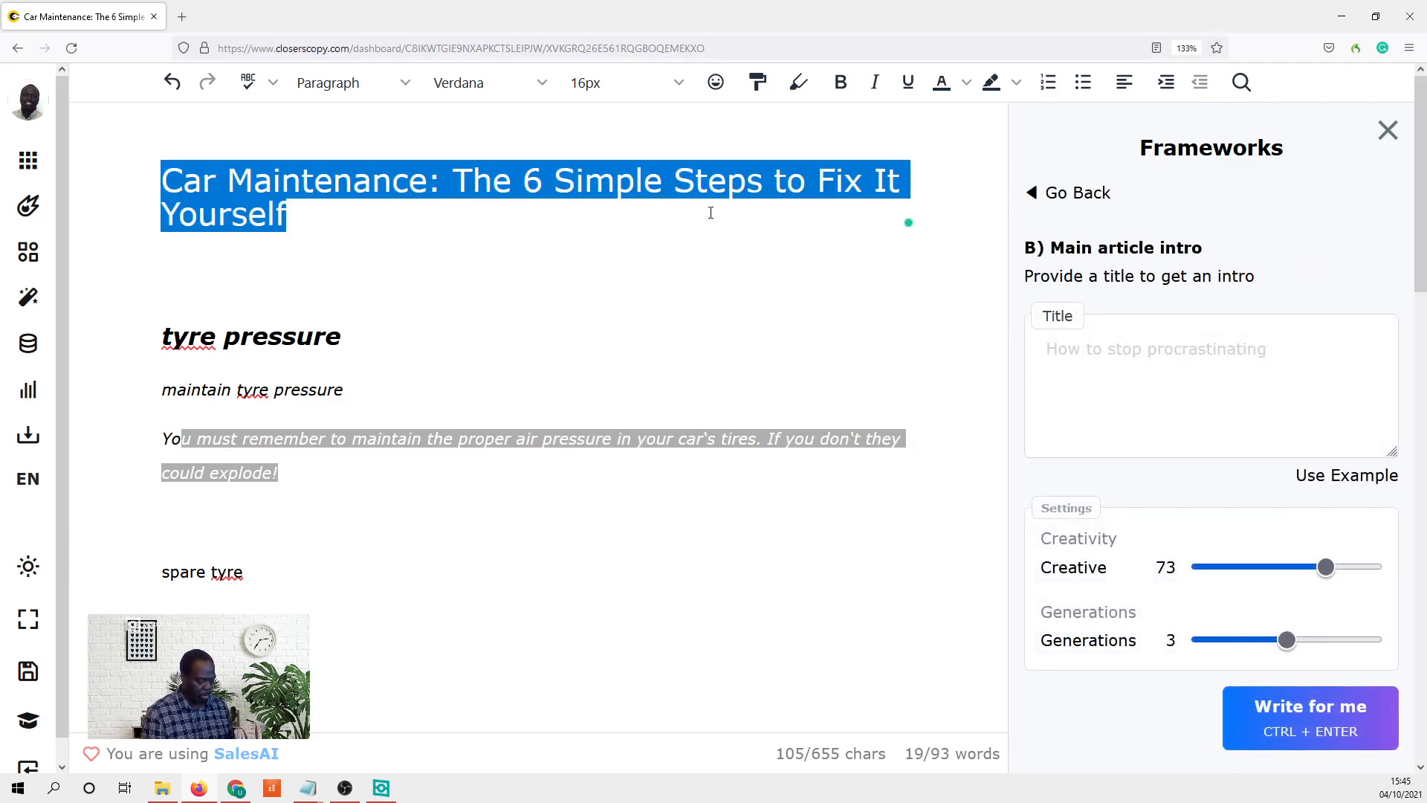
{"action": "left_click", "coordinate": [1048, 379]}
{"action": "key", "text": "ctrl+v"}
{"action": "left_click", "coordinate": [1308, 713]}
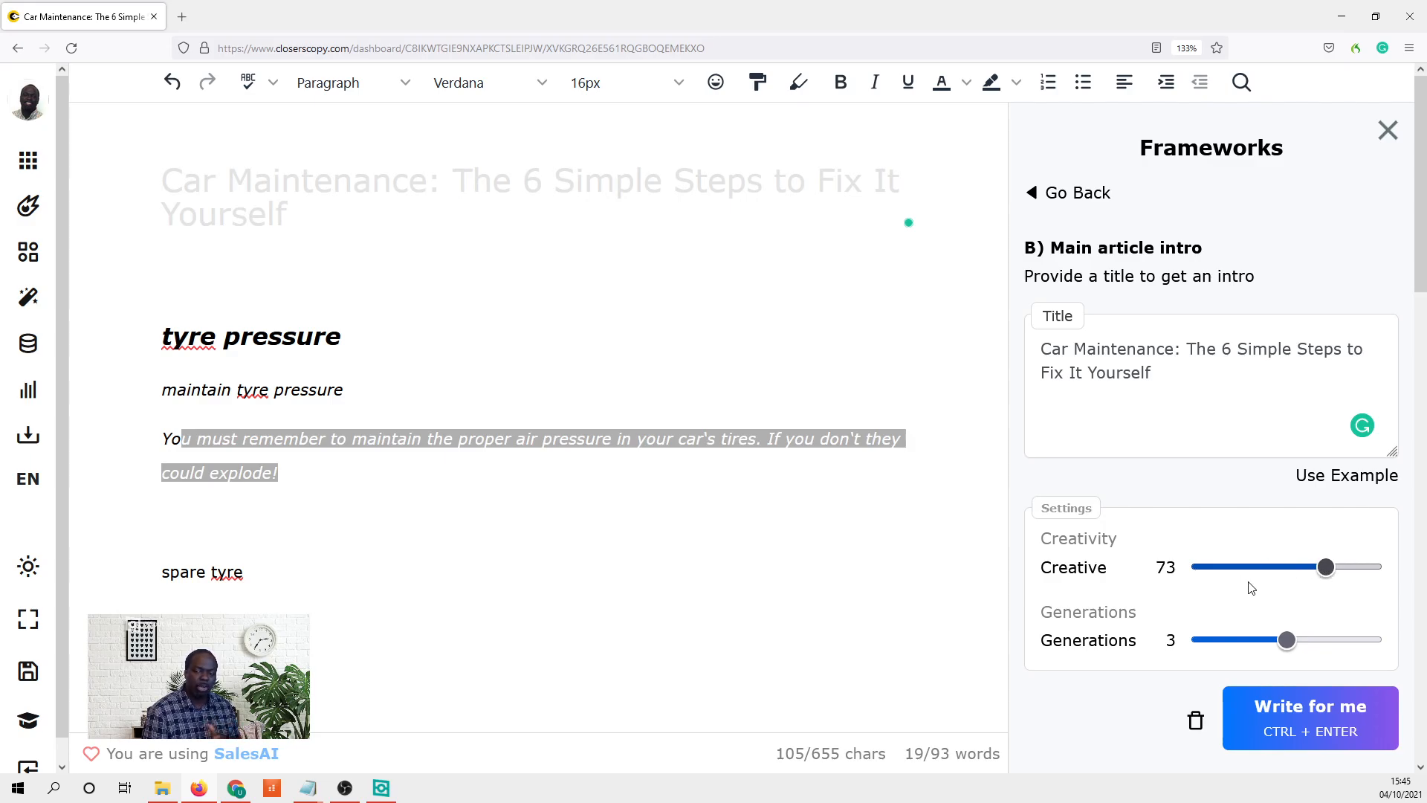
- Read through the generated intros, starting from the attention-grabbing question and why it is important
{"action": "scroll", "coordinate": [1193, 591], "scroll_direction": "down", "scroll_amount": 2}
{"action": "scroll", "coordinate": [1192, 589], "scroll_direction": "down", "scroll_amount": 4}
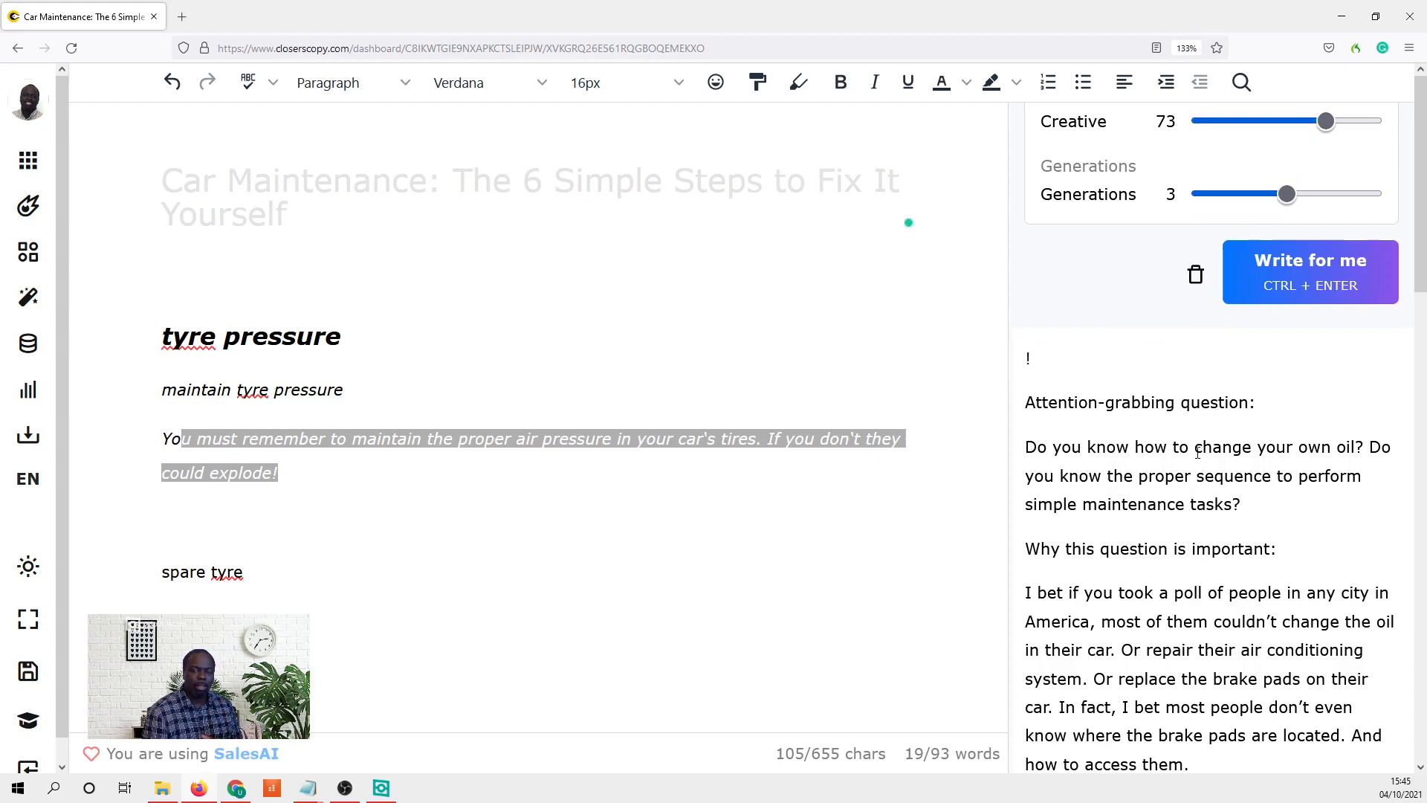
{"action": "scroll", "coordinate": [1197, 452], "scroll_direction": "down", "scroll_amount": 5}
{"action": "scroll", "coordinate": [1195, 444], "scroll_direction": "down", "scroll_amount": 5}
{"action": "scroll", "coordinate": [1192, 444], "scroll_direction": "down", "scroll_amount": 6}
{"action": "scroll", "coordinate": [1187, 438], "scroll_direction": "up", "scroll_amount": 17}
{"action": "scroll", "coordinate": [1183, 432], "scroll_direction": "up", "scroll_amount": 4}
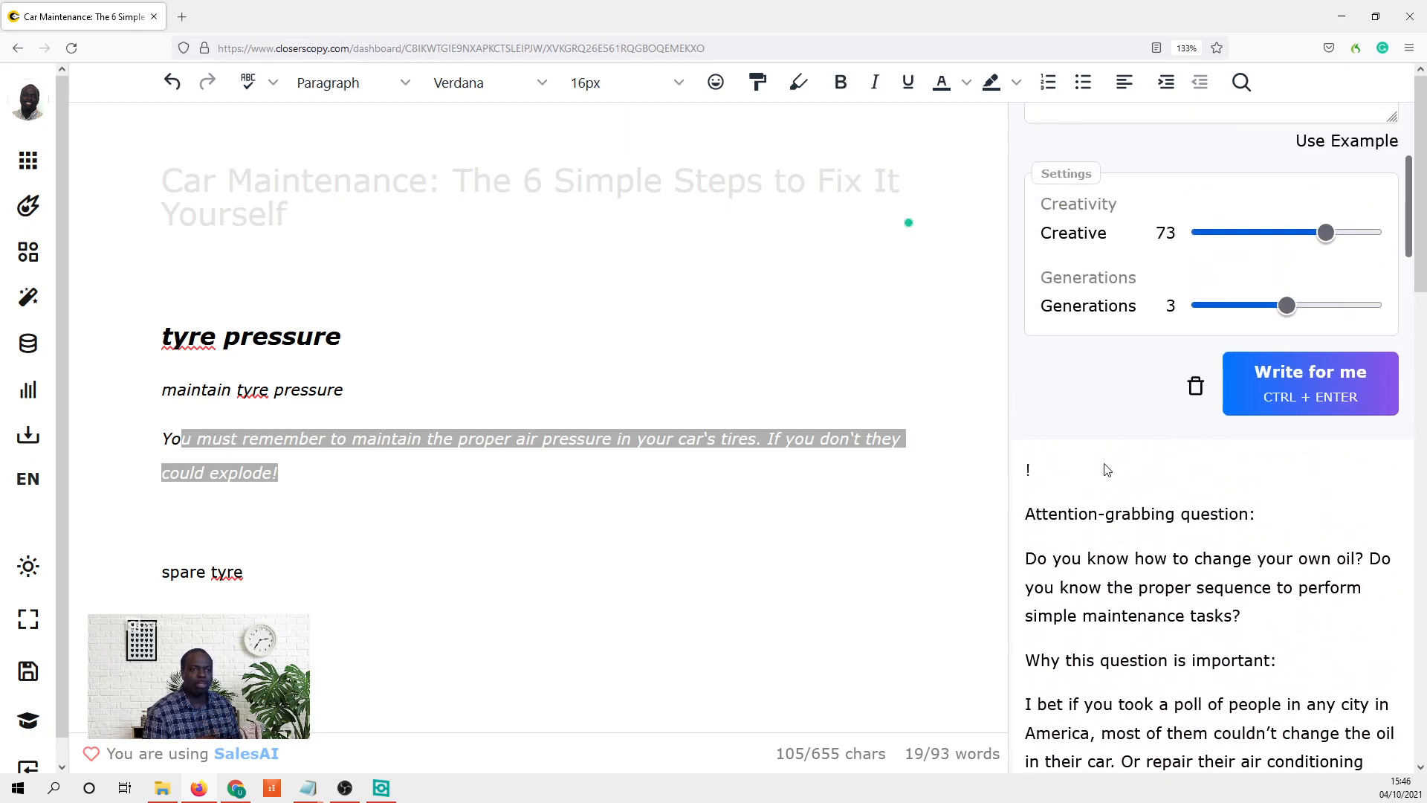
- Insert an empty line above the "tyre pressure" heading in the article
{"action": "left_click", "coordinate": [191, 270]}
{"action": "left_click", "coordinate": [167, 338]}
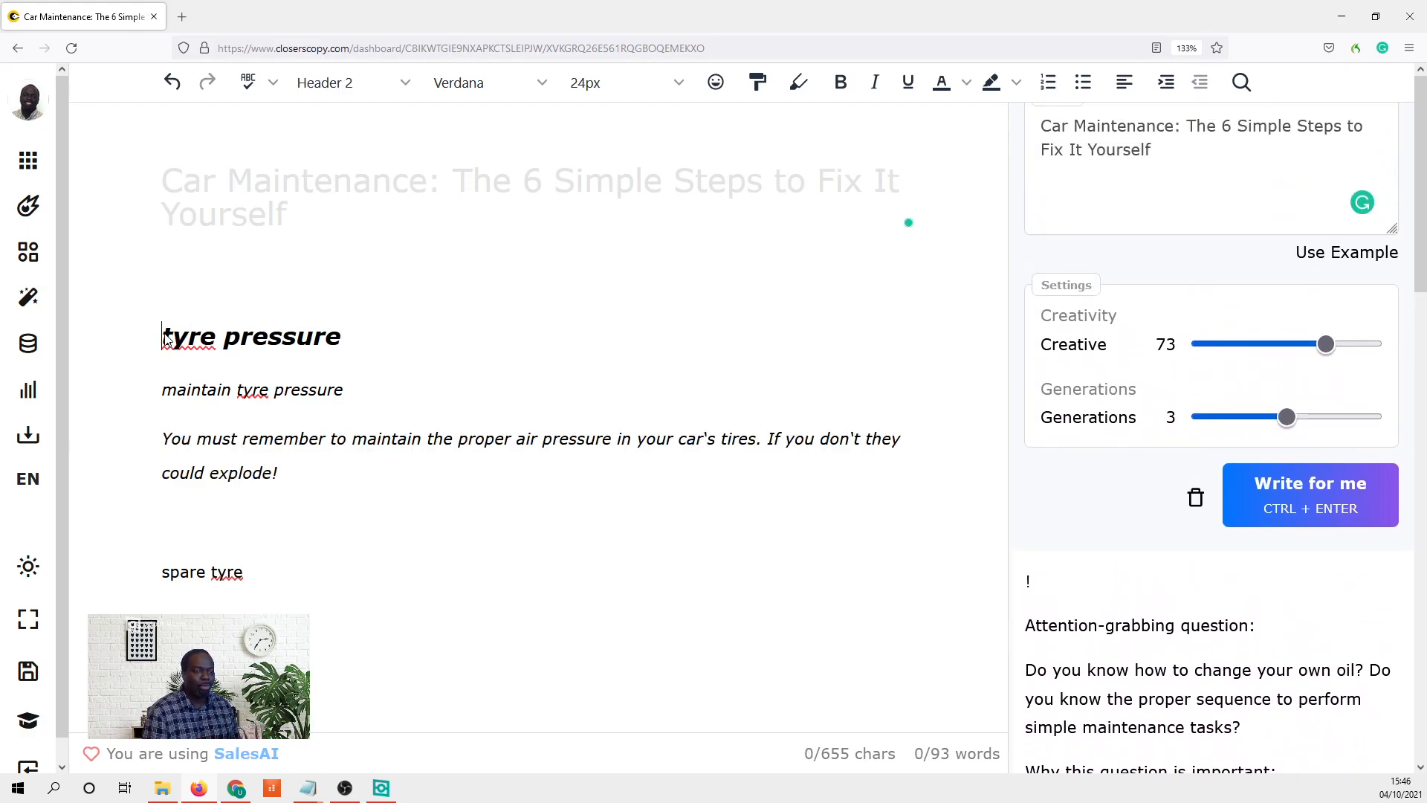
{"action": "key", "text": "Return"}
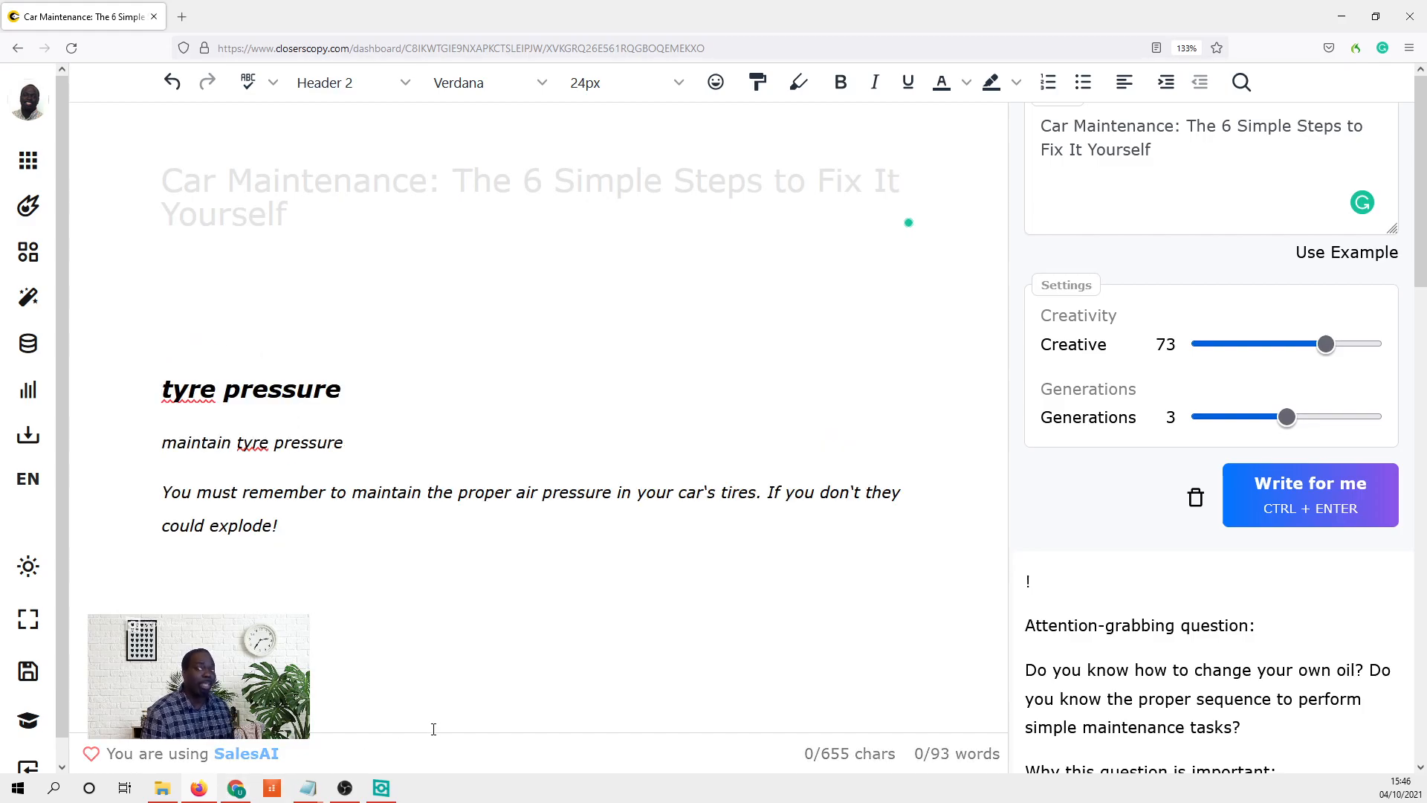
- Return to the Ultimate Guide frameworks list and look through the sequence from the topic ideas to the problem frameworks
{"action": "scroll", "coordinate": [1188, 469], "scroll_direction": "up", "scroll_amount": 3}
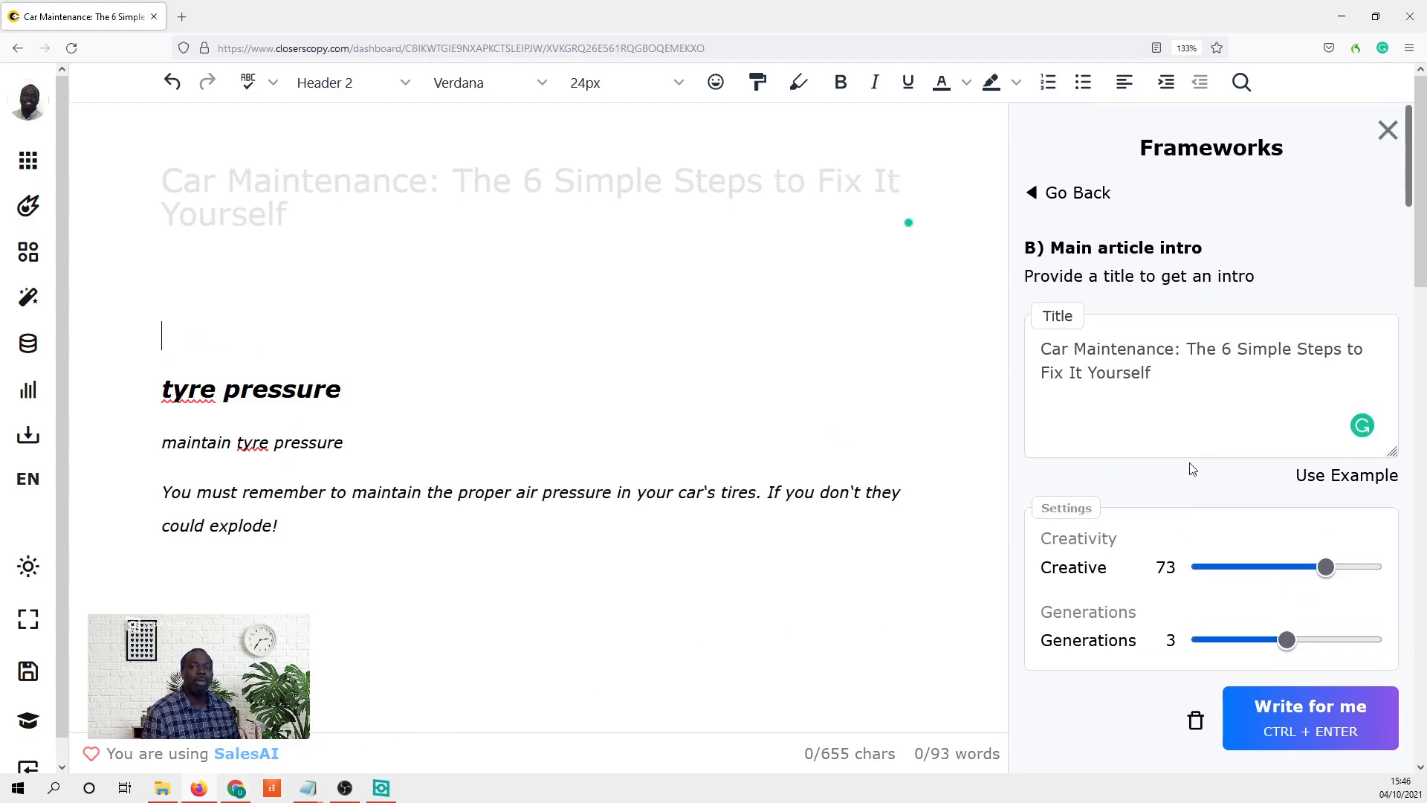
{"action": "left_click", "coordinate": [1075, 197]}
{"action": "scroll", "coordinate": [1148, 297], "scroll_direction": "down", "scroll_amount": 4}
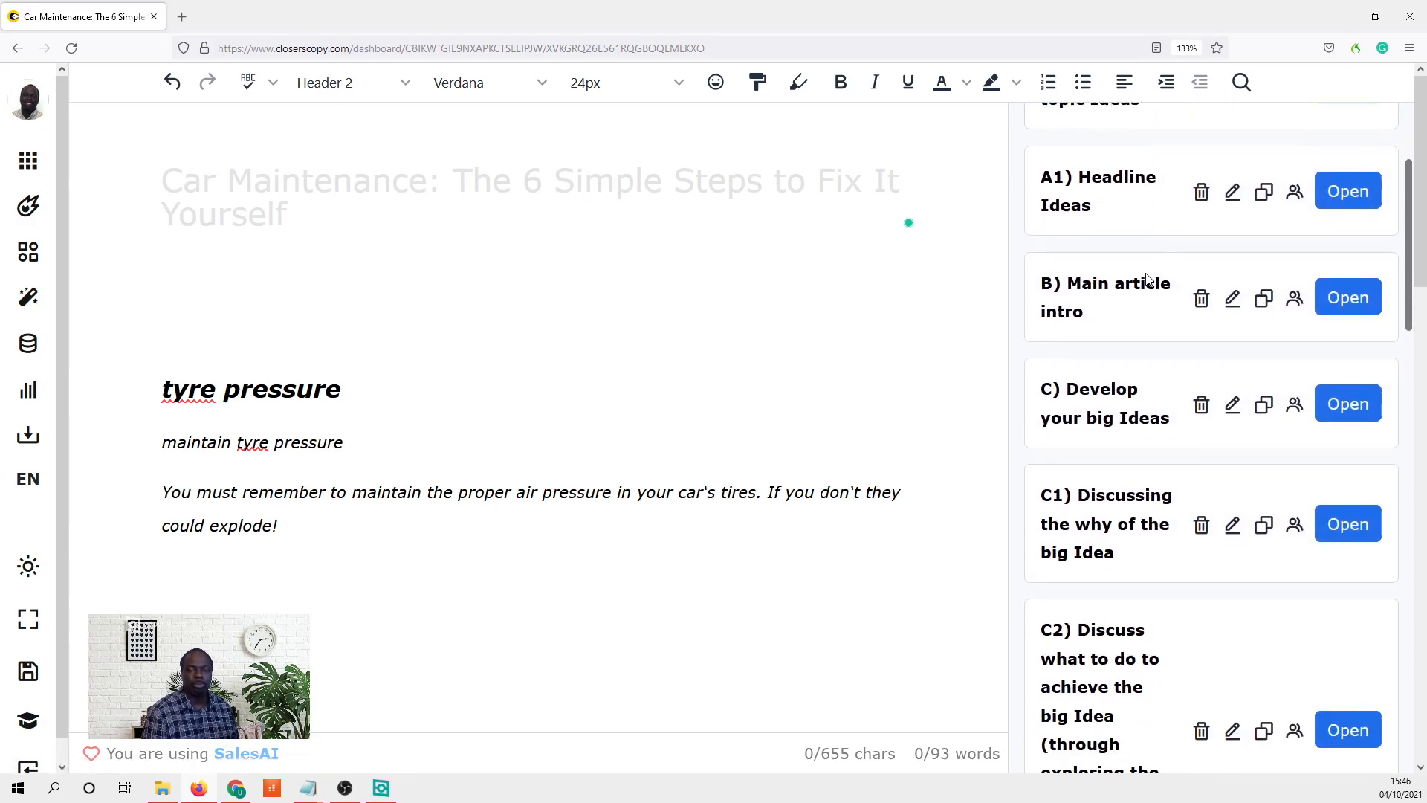
{"action": "scroll", "coordinate": [1147, 297], "scroll_direction": "down", "scroll_amount": 2}
{"action": "scroll", "coordinate": [1181, 280], "scroll_direction": "up", "scroll_amount": 6}
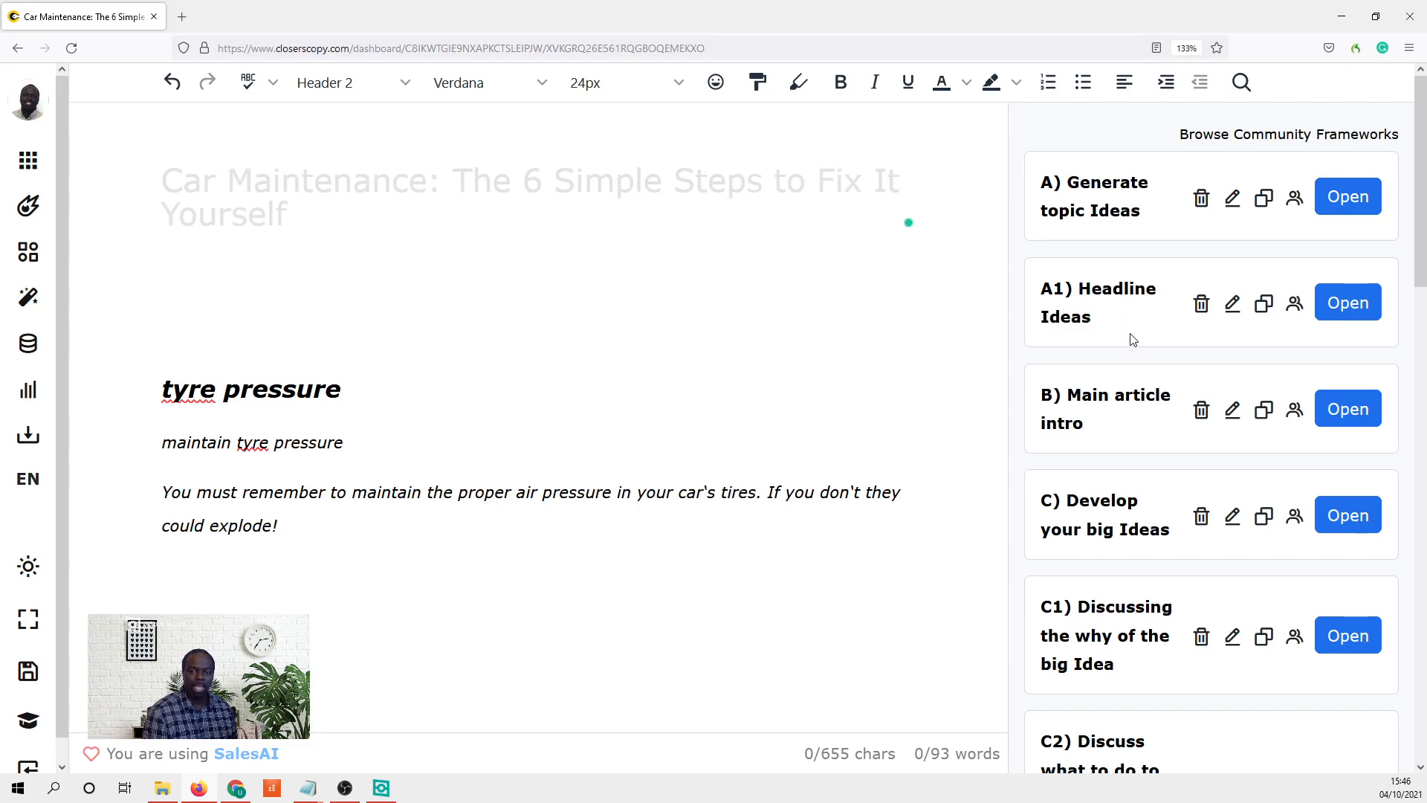
{"action": "scroll", "coordinate": [1115, 457], "scroll_direction": "down", "scroll_amount": 1}
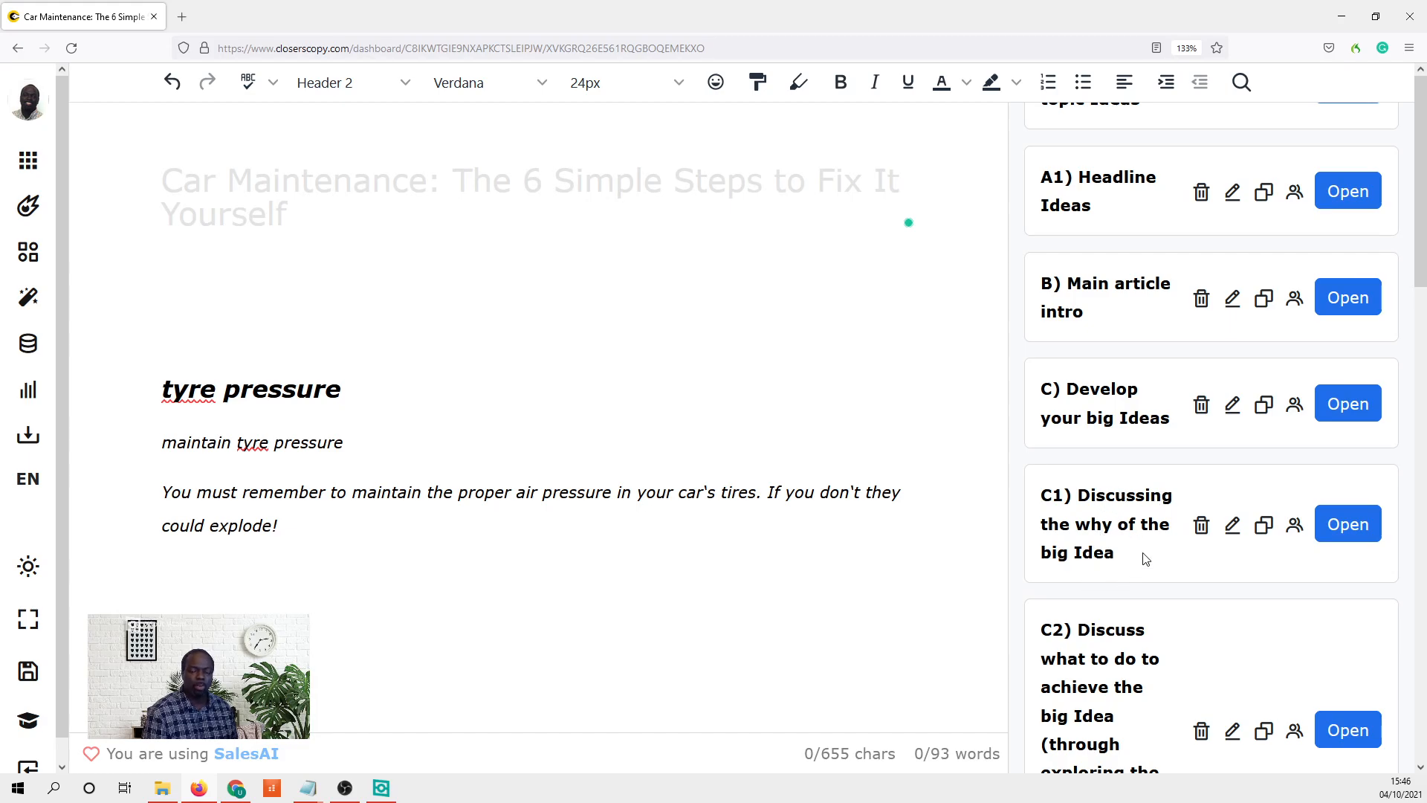
{"action": "scroll", "coordinate": [1133, 546], "scroll_direction": "down", "scroll_amount": 1}
{"action": "scroll", "coordinate": [1130, 537], "scroll_direction": "up", "scroll_amount": 1}
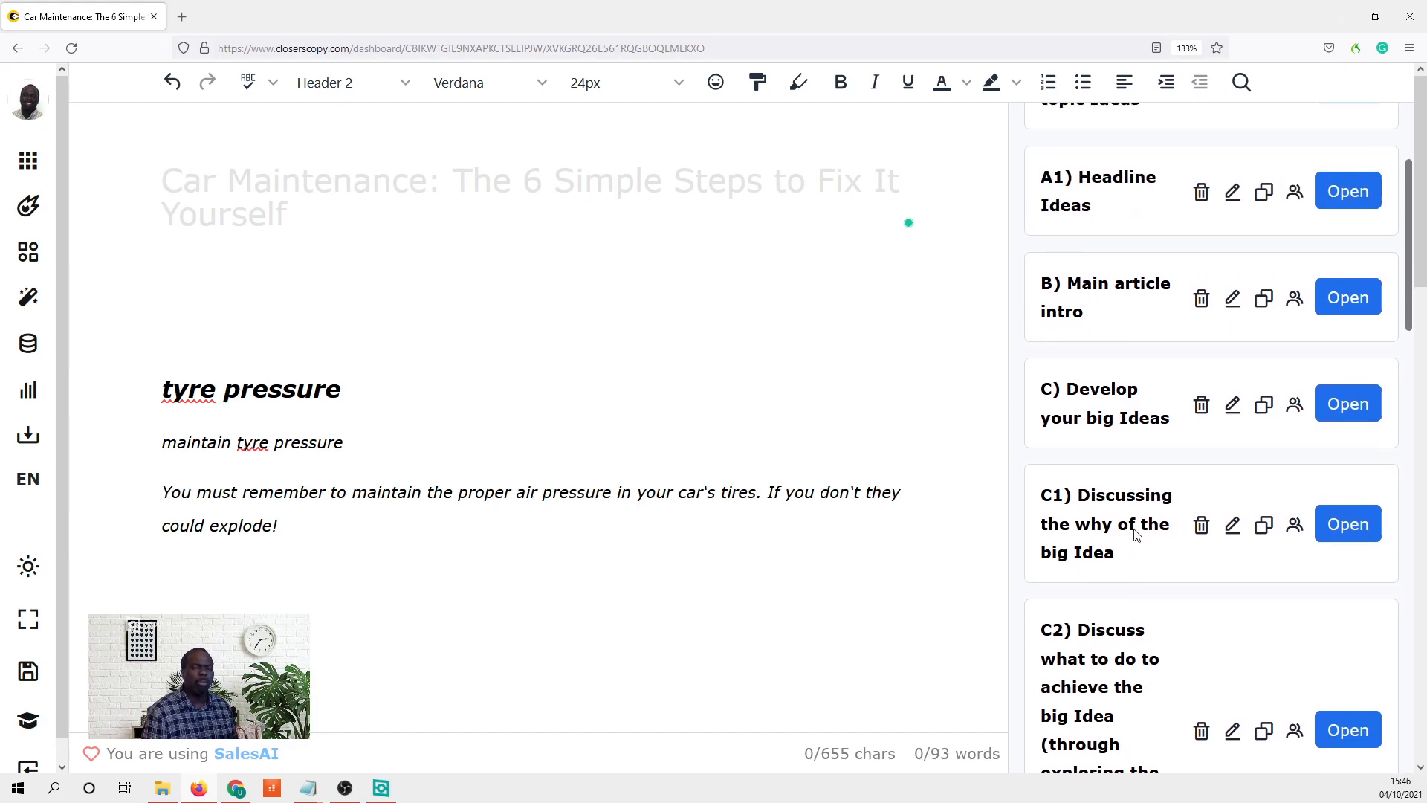
{"action": "scroll", "coordinate": [1138, 529], "scroll_direction": "down", "scroll_amount": 1}
{"action": "scroll", "coordinate": [1142, 525], "scroll_direction": "down", "scroll_amount": 6}
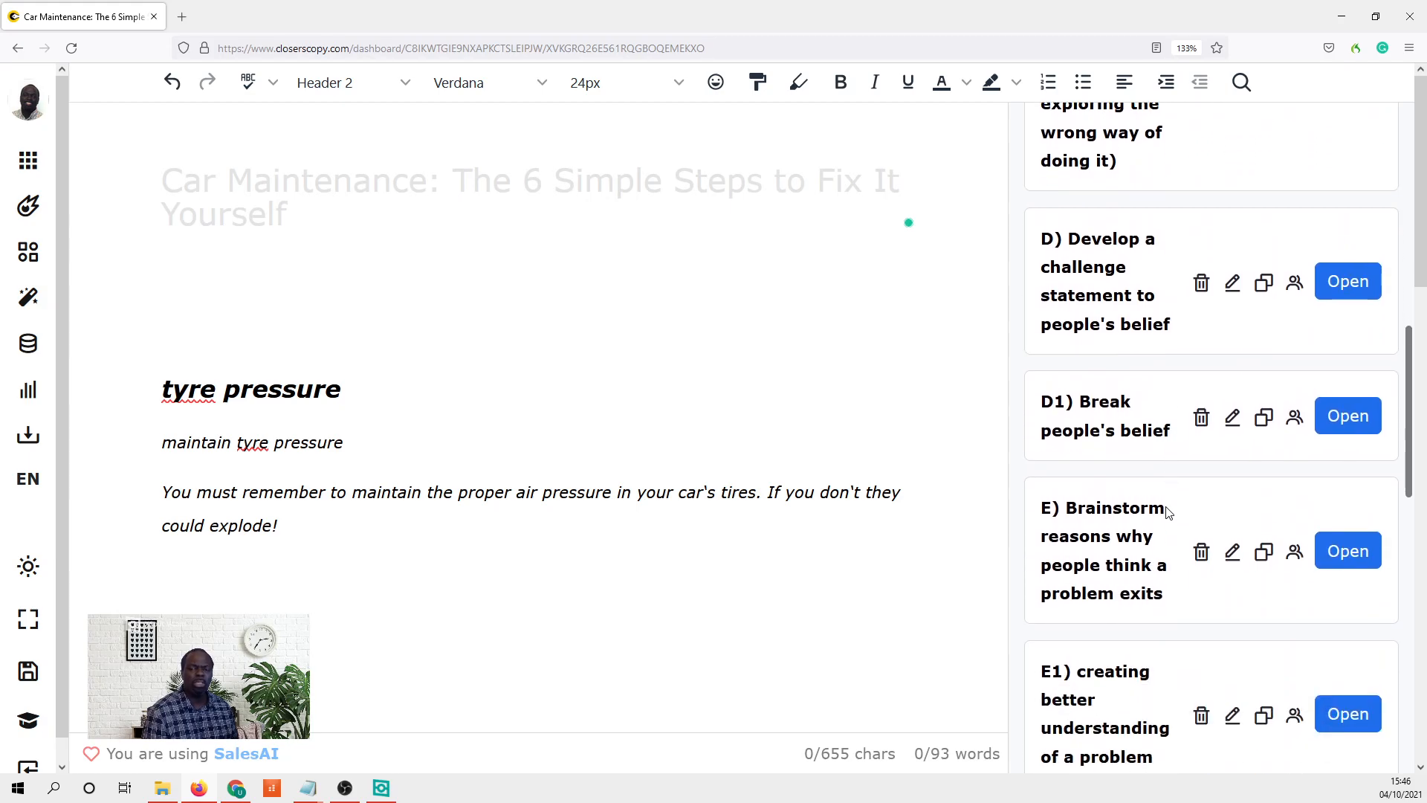
{"action": "scroll", "coordinate": [1166, 512], "scroll_direction": "down", "scroll_amount": 6}
{"action": "scroll", "coordinate": [1164, 514], "scroll_direction": "up", "scroll_amount": 3}
{"action": "scroll", "coordinate": [1164, 513], "scroll_direction": "up", "scroll_amount": 10}
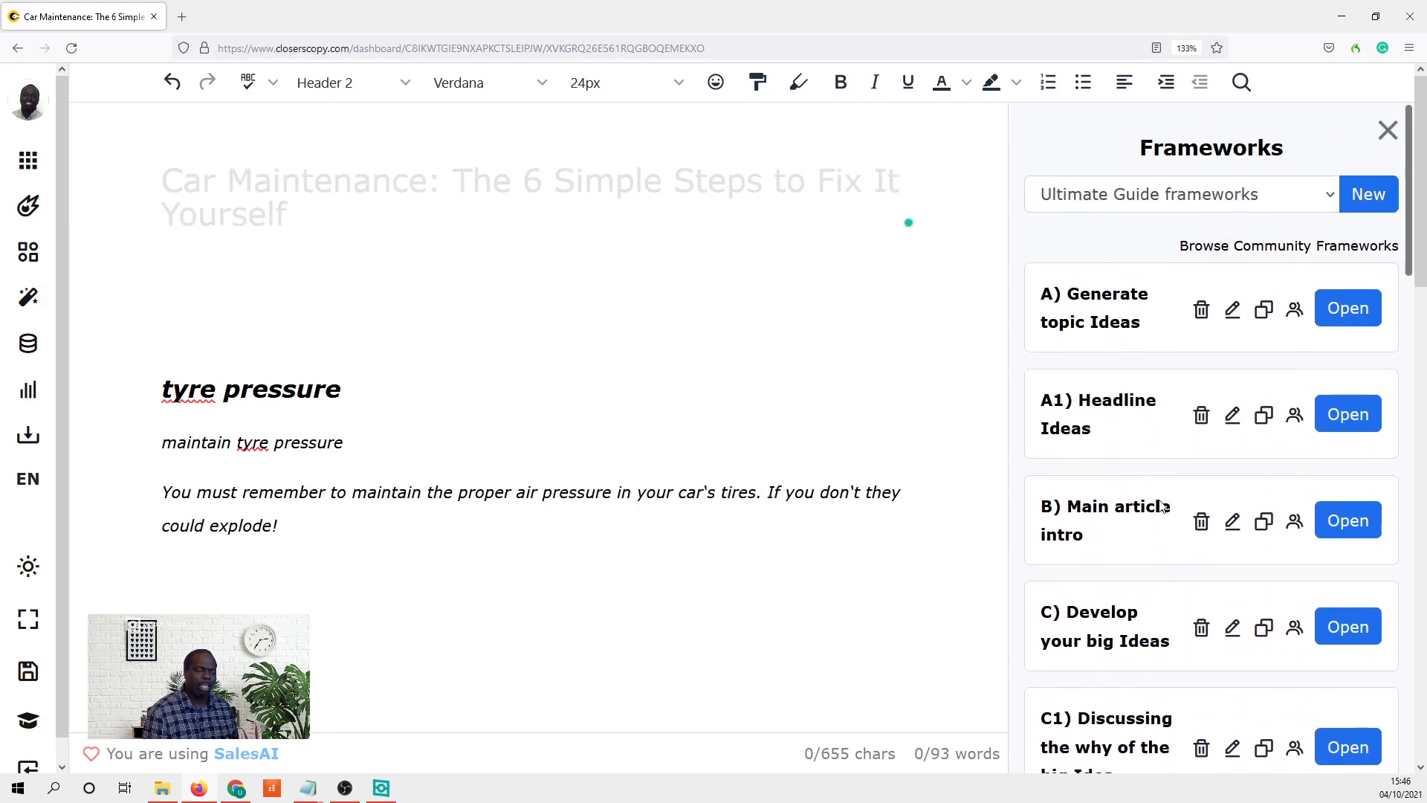
- Examine how the C, C1, C2 and D frameworks follow one another for developing and discussing a big idea
{"action": "scroll", "coordinate": [754, 458], "scroll_direction": "down", "scroll_amount": 4}
{"action": "scroll", "coordinate": [751, 446], "scroll_direction": "up", "scroll_amount": 3}
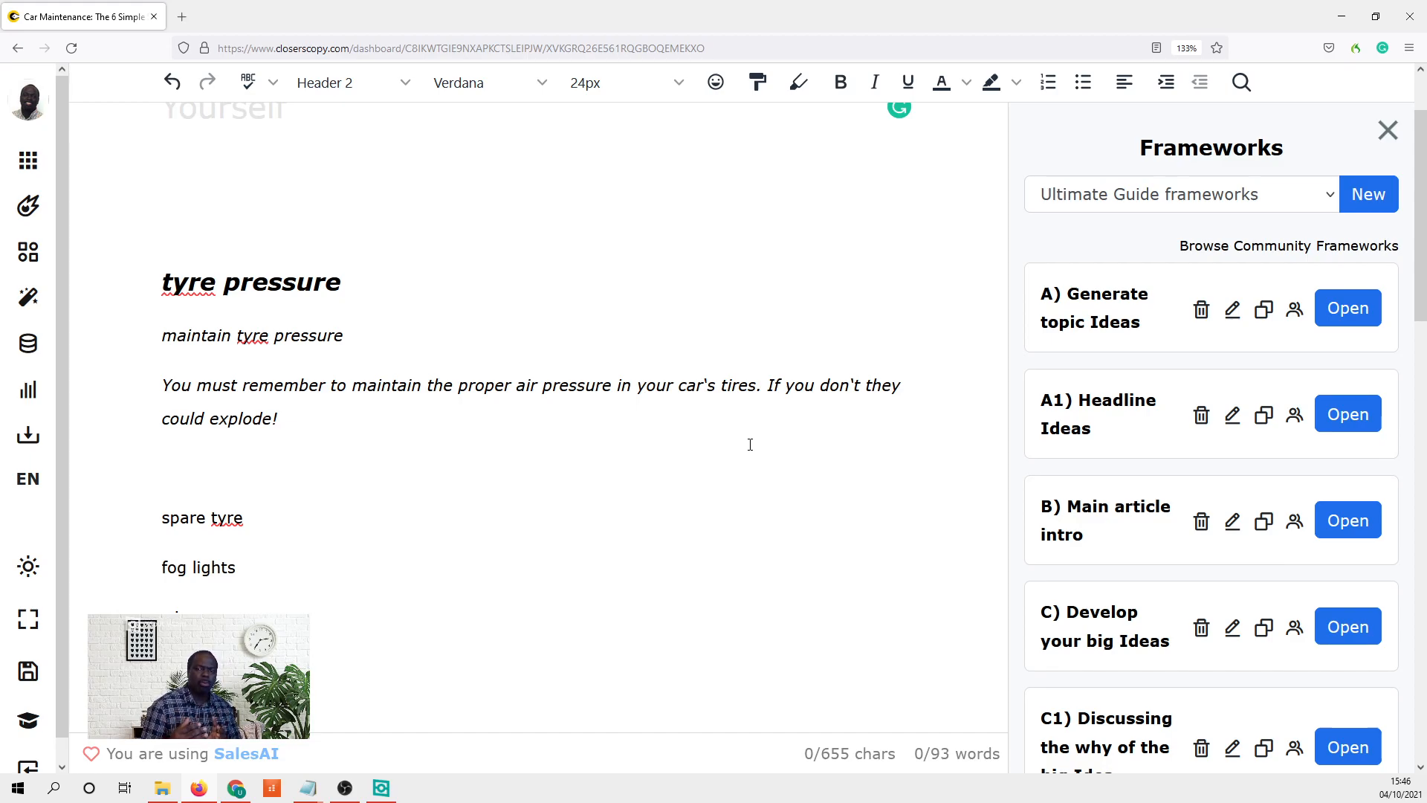
{"action": "scroll", "coordinate": [1105, 455], "scroll_direction": "down", "scroll_amount": 5}
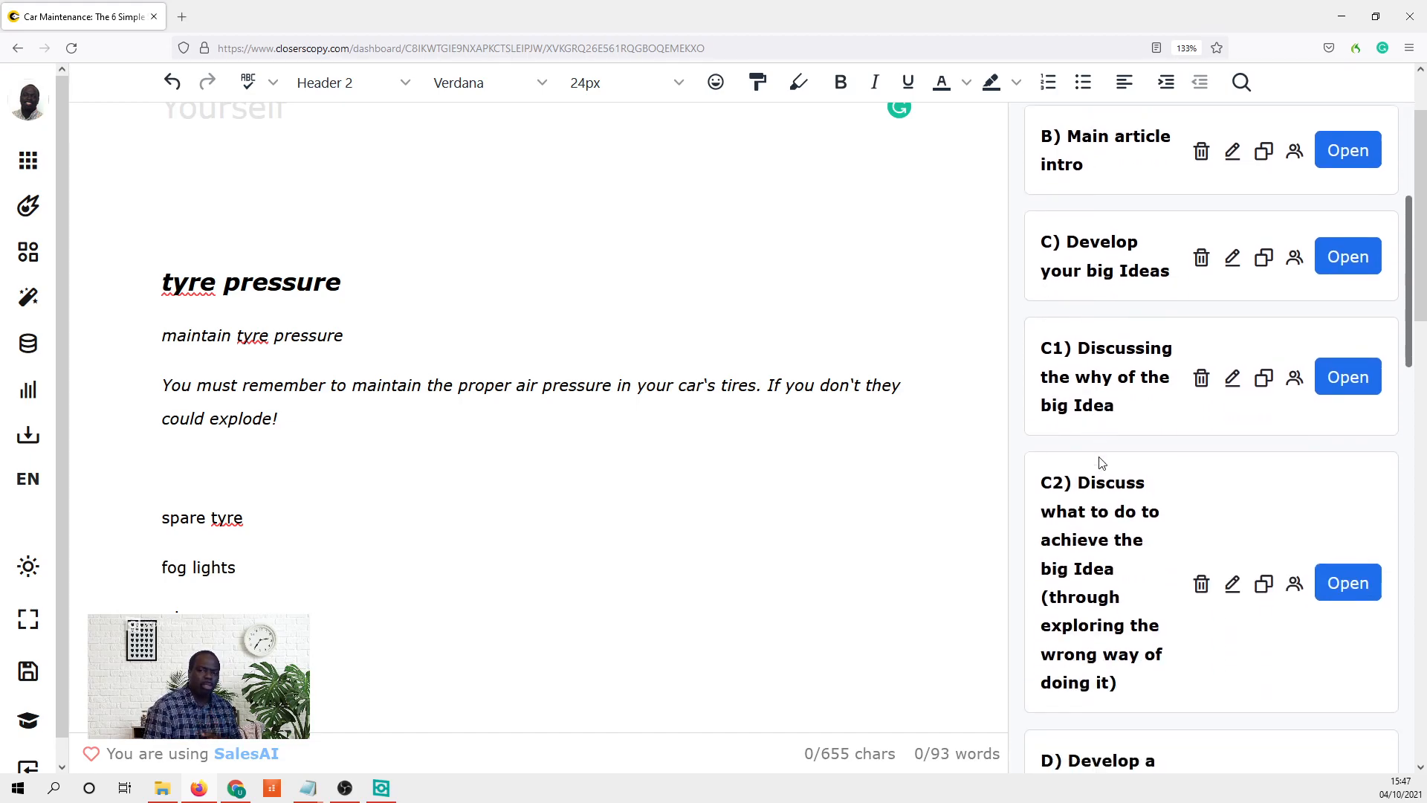
{"action": "scroll", "coordinate": [1105, 461], "scroll_direction": "down", "scroll_amount": 1}
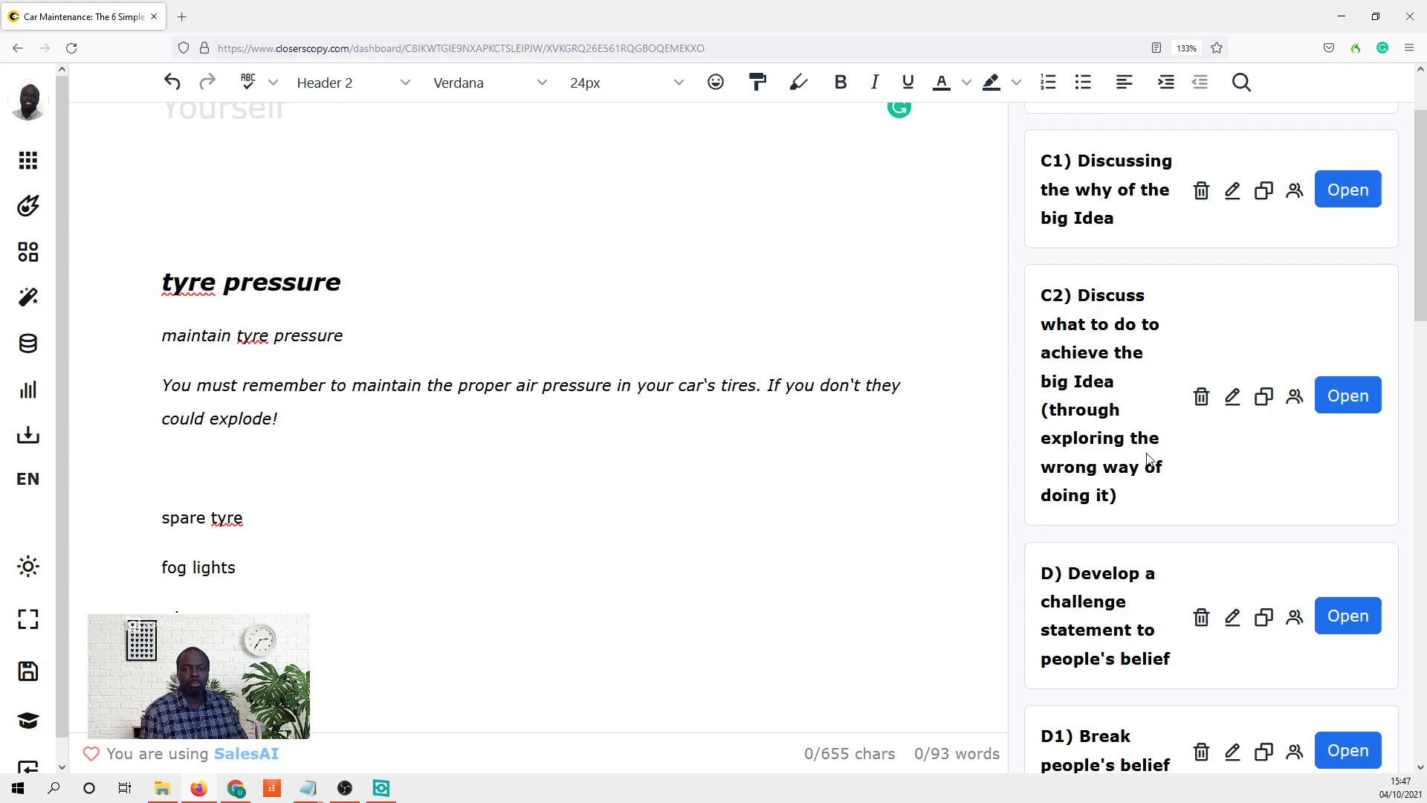
{"action": "scroll", "coordinate": [1146, 454], "scroll_direction": "down", "scroll_amount": 3}
{"action": "scroll", "coordinate": [1151, 442], "scroll_direction": "up", "scroll_amount": 9}
{"action": "scroll", "coordinate": [1151, 434], "scroll_direction": "up", "scroll_amount": 1}
{"action": "scroll", "coordinate": [1150, 425], "scroll_direction": "down", "scroll_amount": 3}
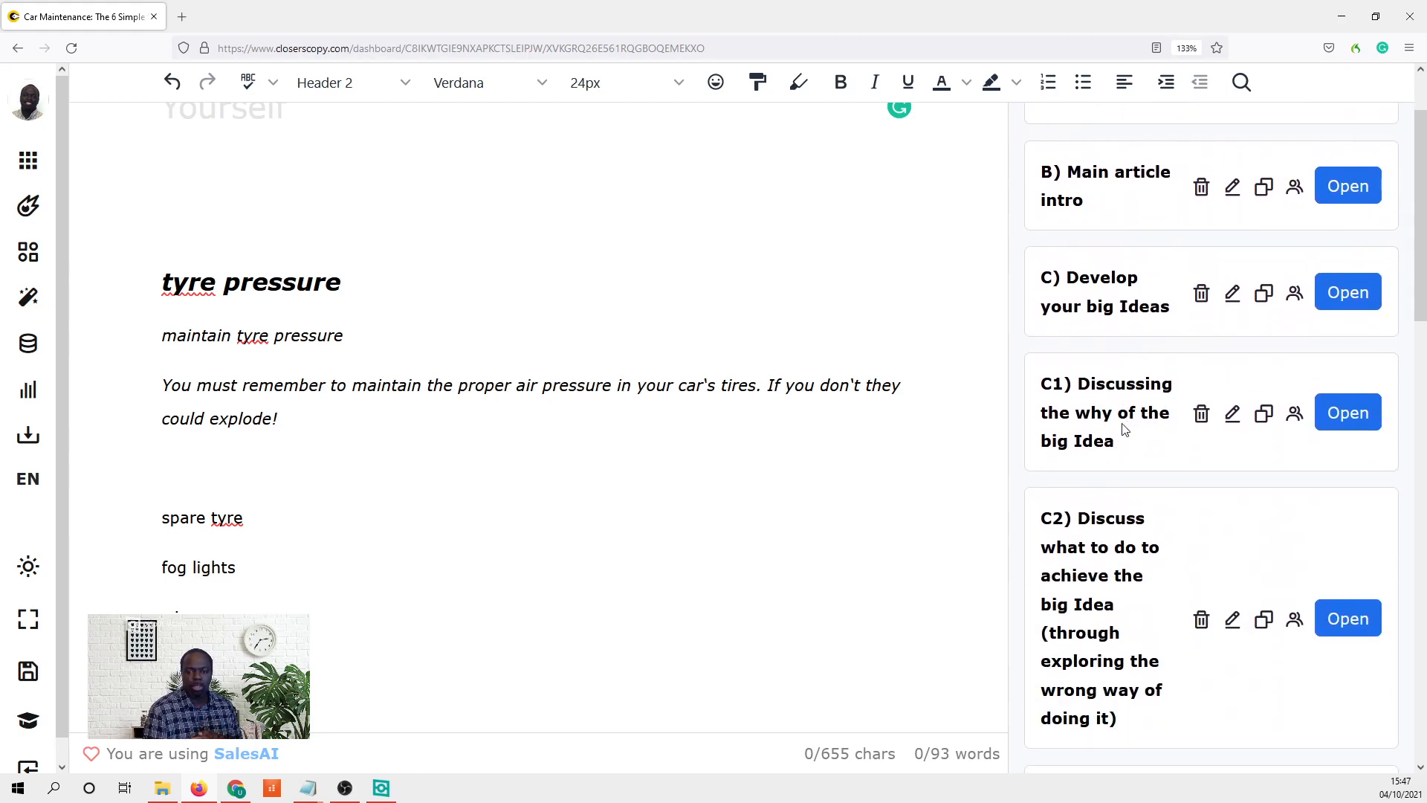
{"action": "scroll", "coordinate": [1127, 428], "scroll_direction": "down", "scroll_amount": 3}
{"action": "scroll", "coordinate": [1124, 341], "scroll_direction": "up", "scroll_amount": 2}
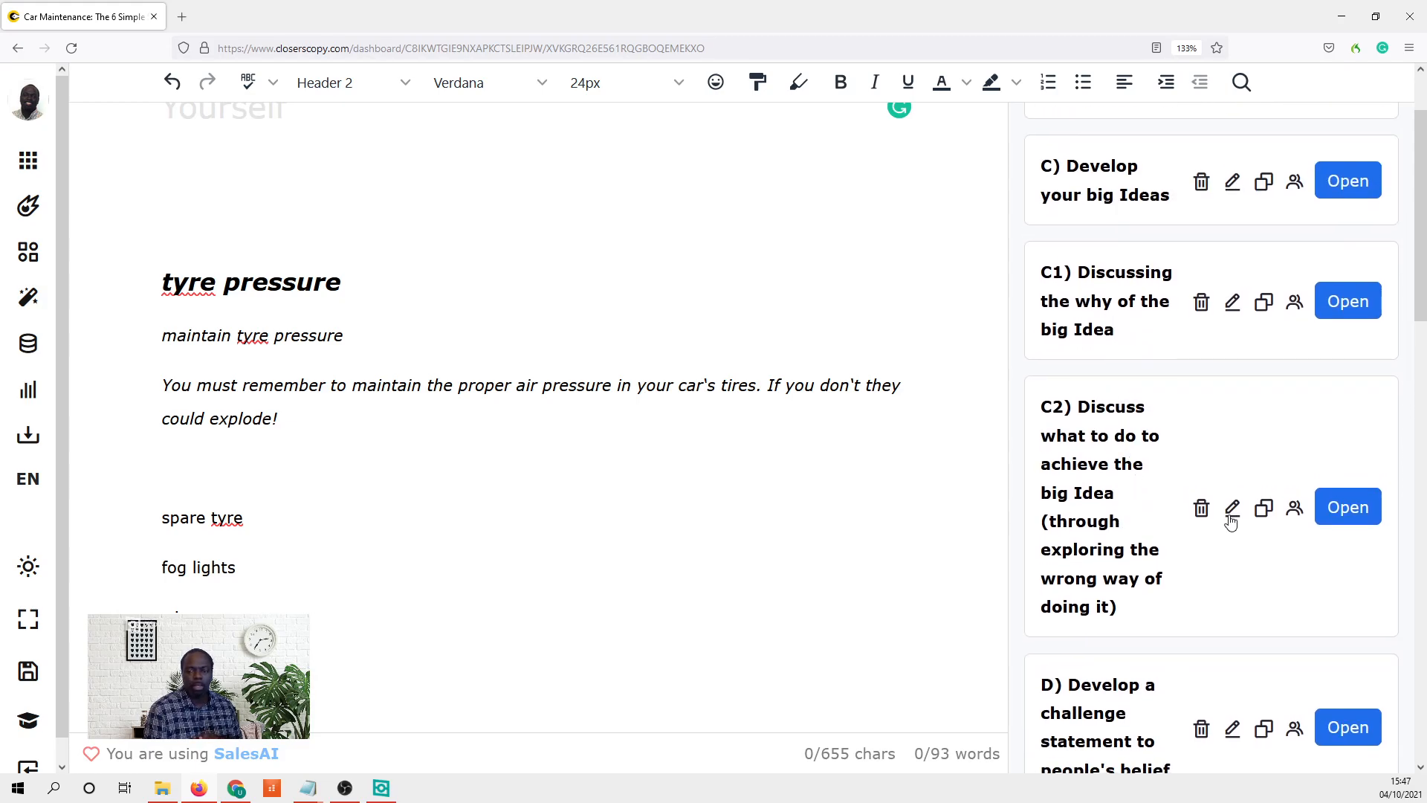
{"action": "scroll", "coordinate": [1207, 457], "scroll_direction": "up", "scroll_amount": 2}
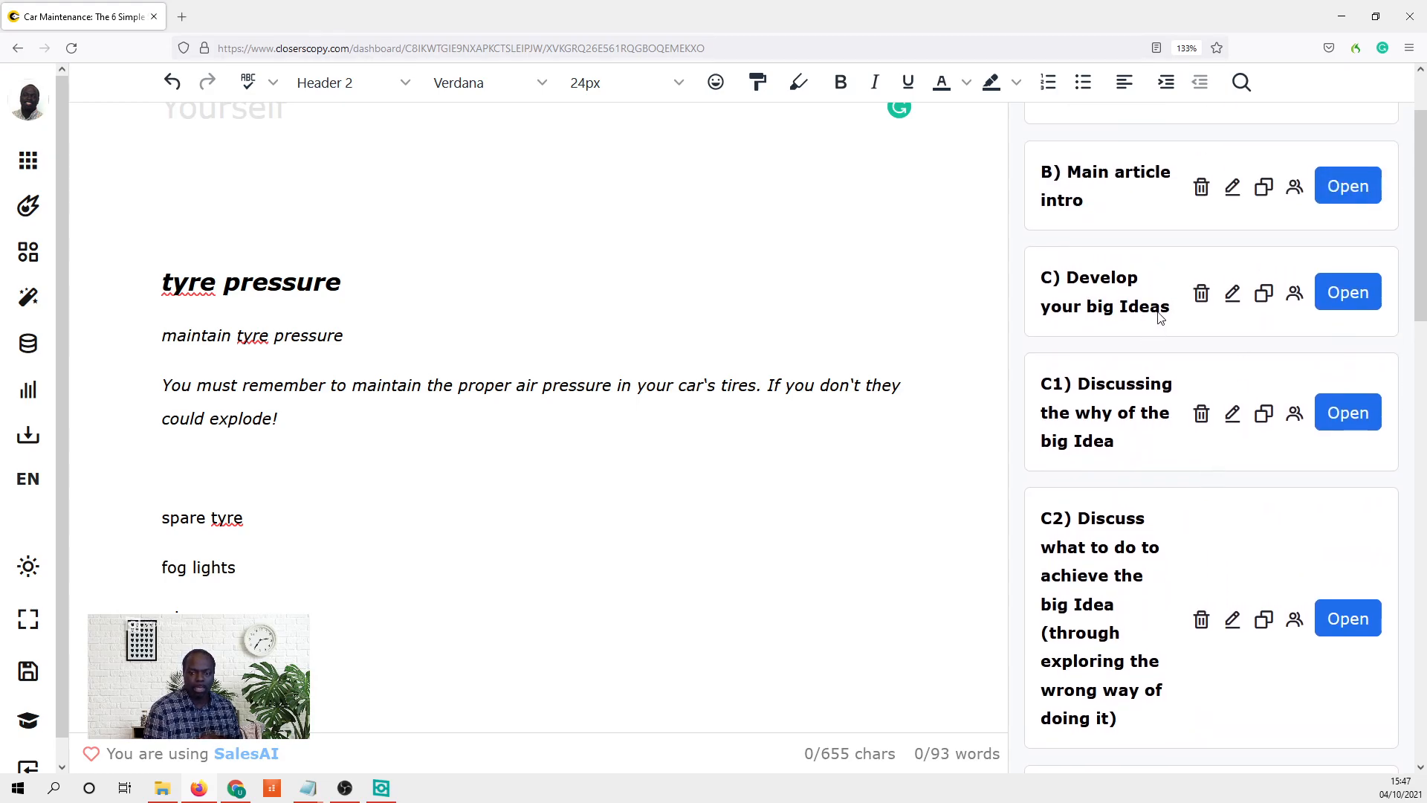
{"action": "scroll", "coordinate": [1170, 331], "scroll_direction": "down", "scroll_amount": 2}
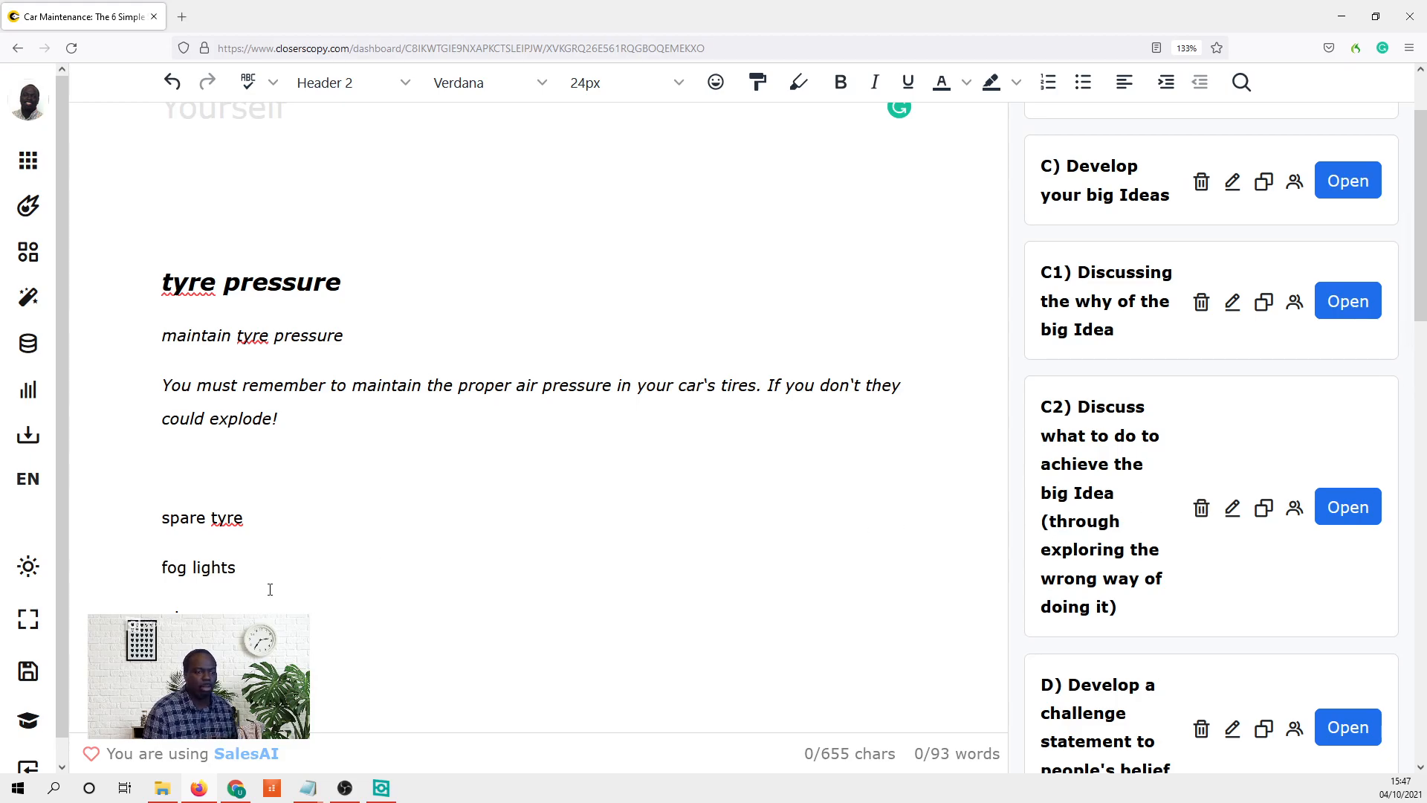
- Copy "fog lights" from the article into the desire/pain field of the "C) Develop your big Ideas" framework
{"action": "left_click_drag", "start_coordinate": [264, 573], "coordinate": [98, 583]}
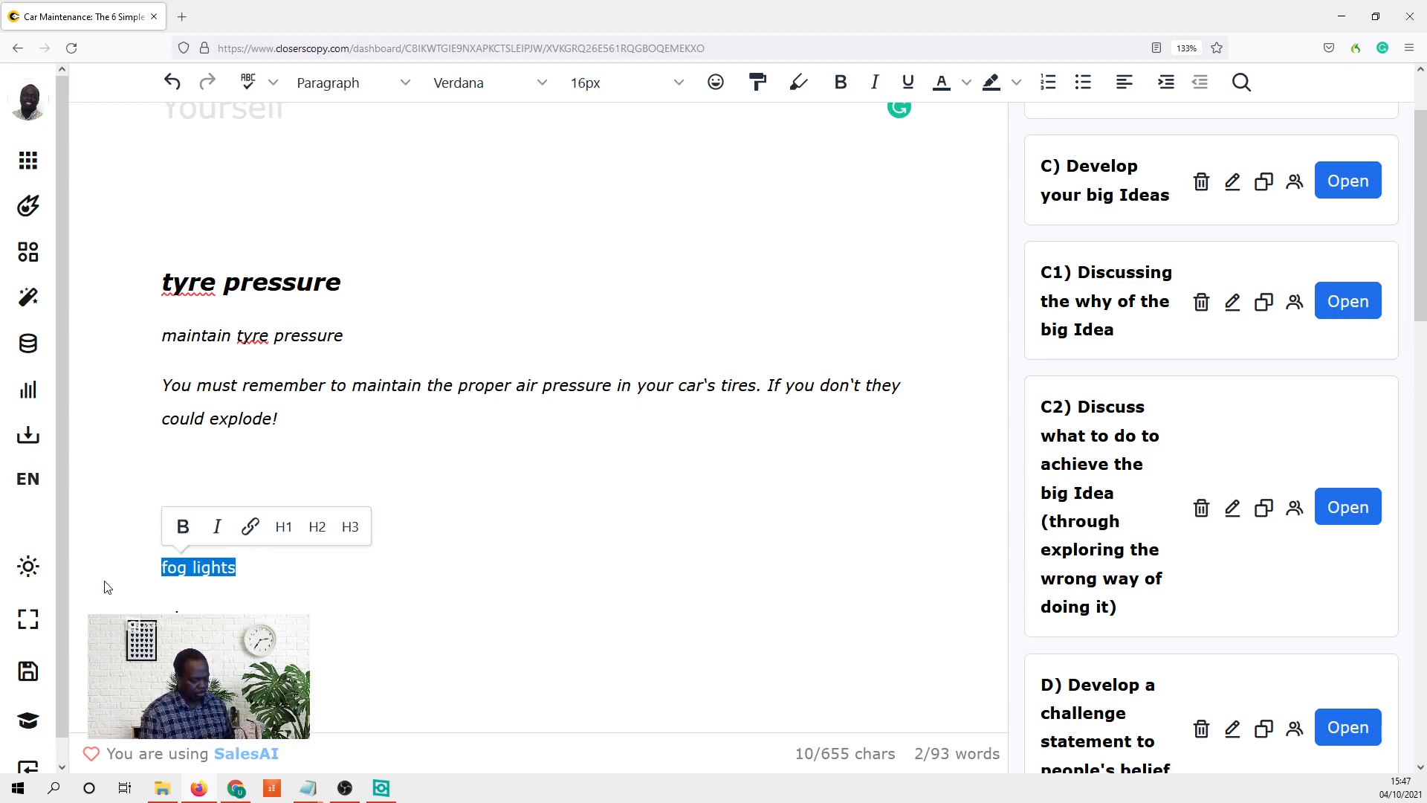
{"action": "scroll", "coordinate": [1334, 297], "scroll_direction": "up", "scroll_amount": 2}
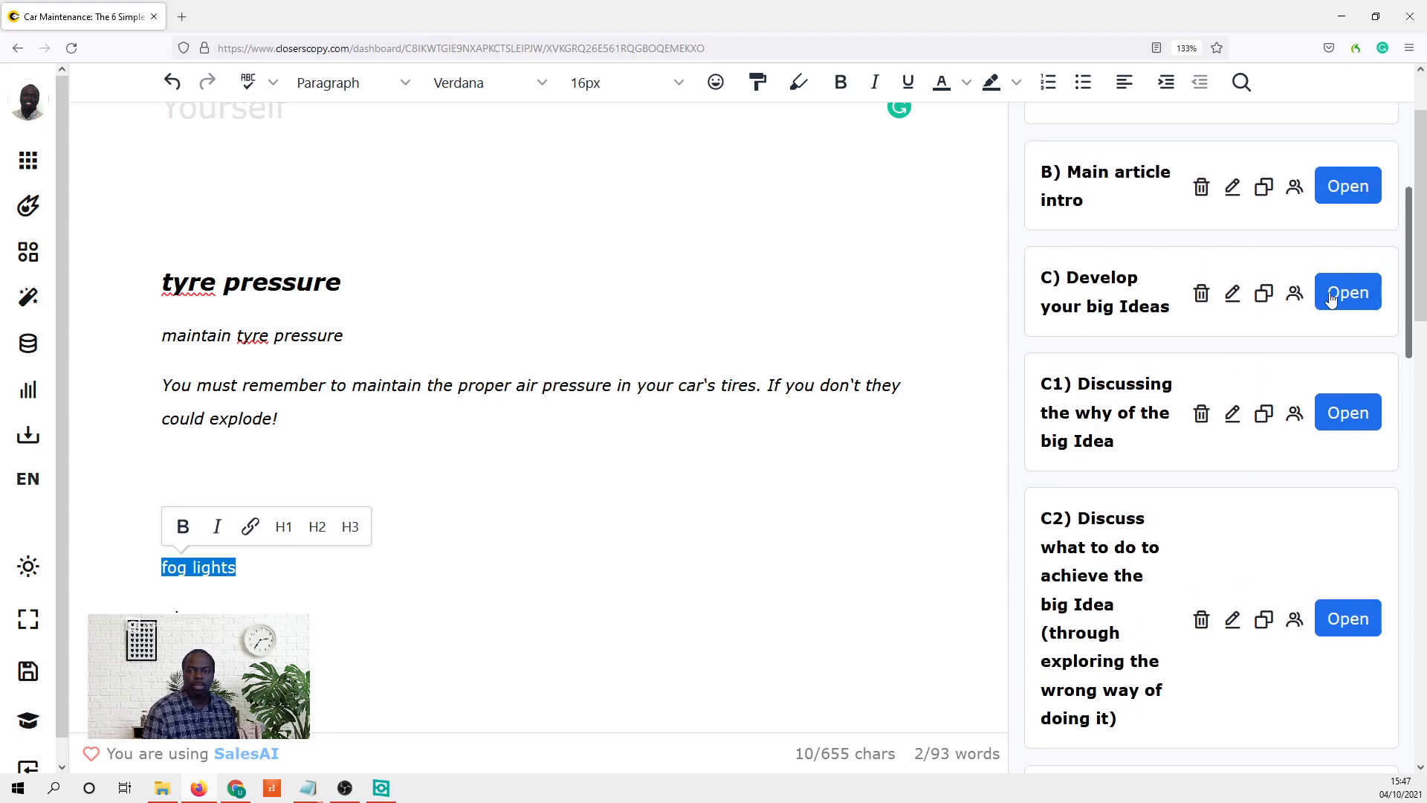
{"action": "scroll", "coordinate": [1118, 339], "scroll_direction": "down", "scroll_amount": 1}
{"action": "scroll", "coordinate": [1114, 326], "scroll_direction": "up", "scroll_amount": 1}
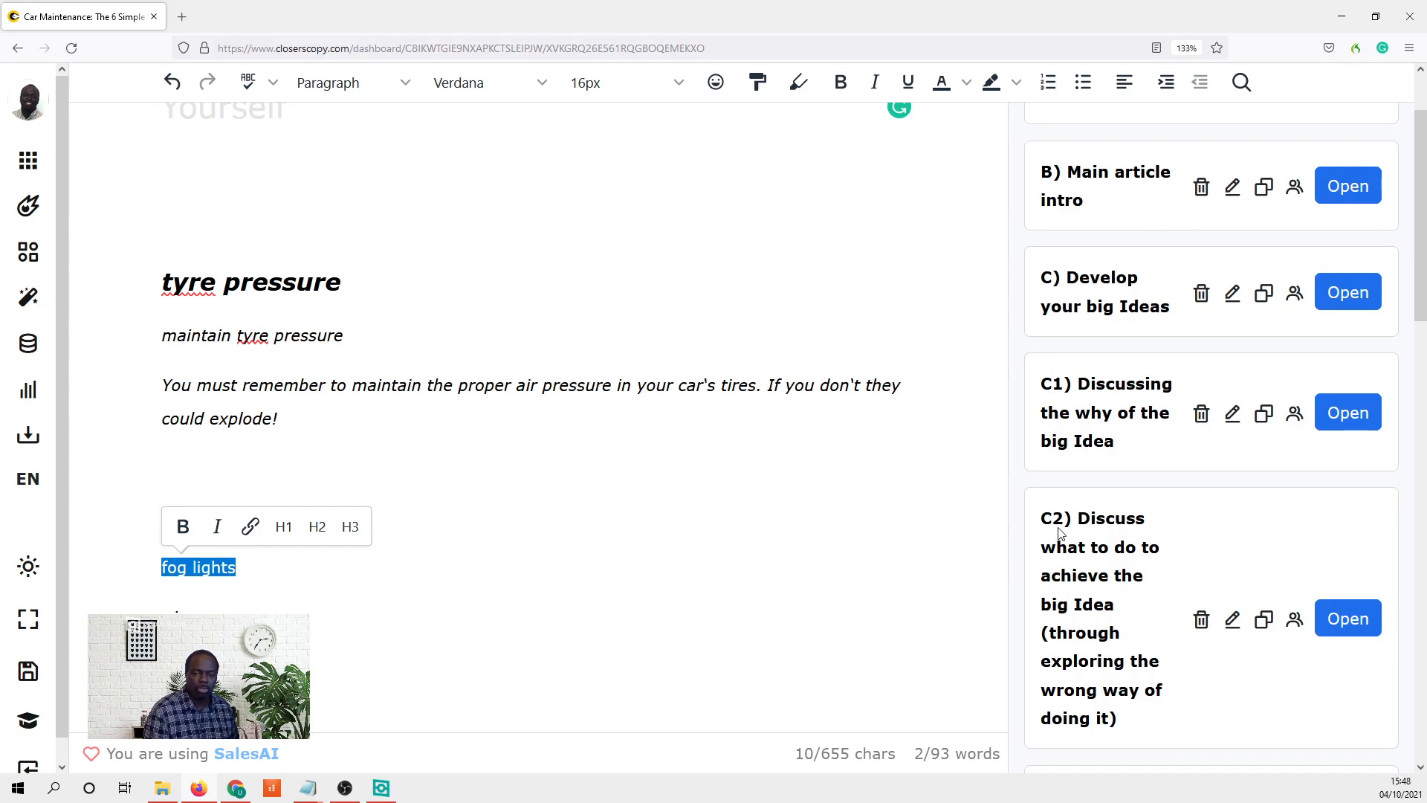
{"action": "scroll", "coordinate": [1061, 525], "scroll_direction": "down", "scroll_amount": 2}
{"action": "scroll", "coordinate": [1062, 525], "scroll_direction": "down", "scroll_amount": 8}
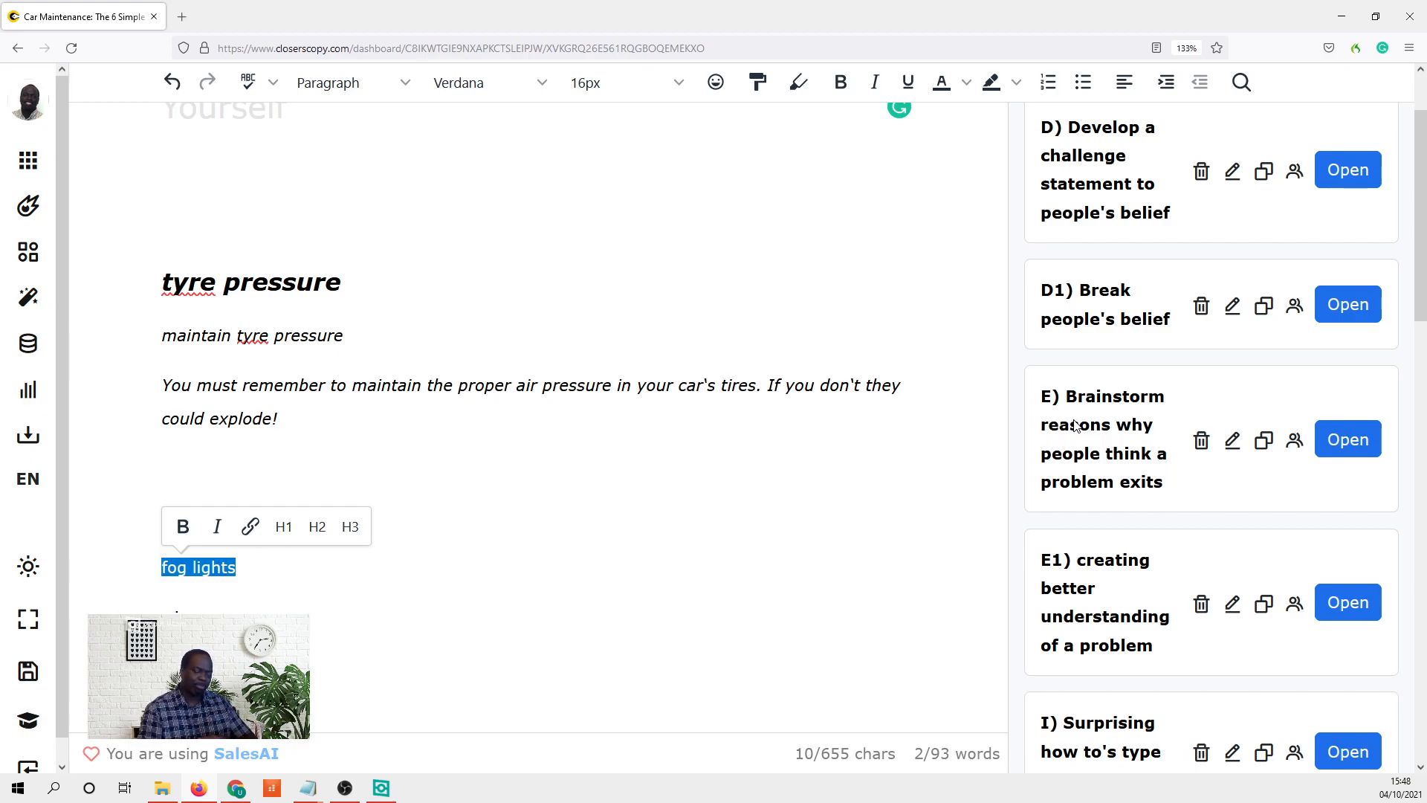
{"action": "scroll", "coordinate": [1076, 426], "scroll_direction": "up", "scroll_amount": 9}
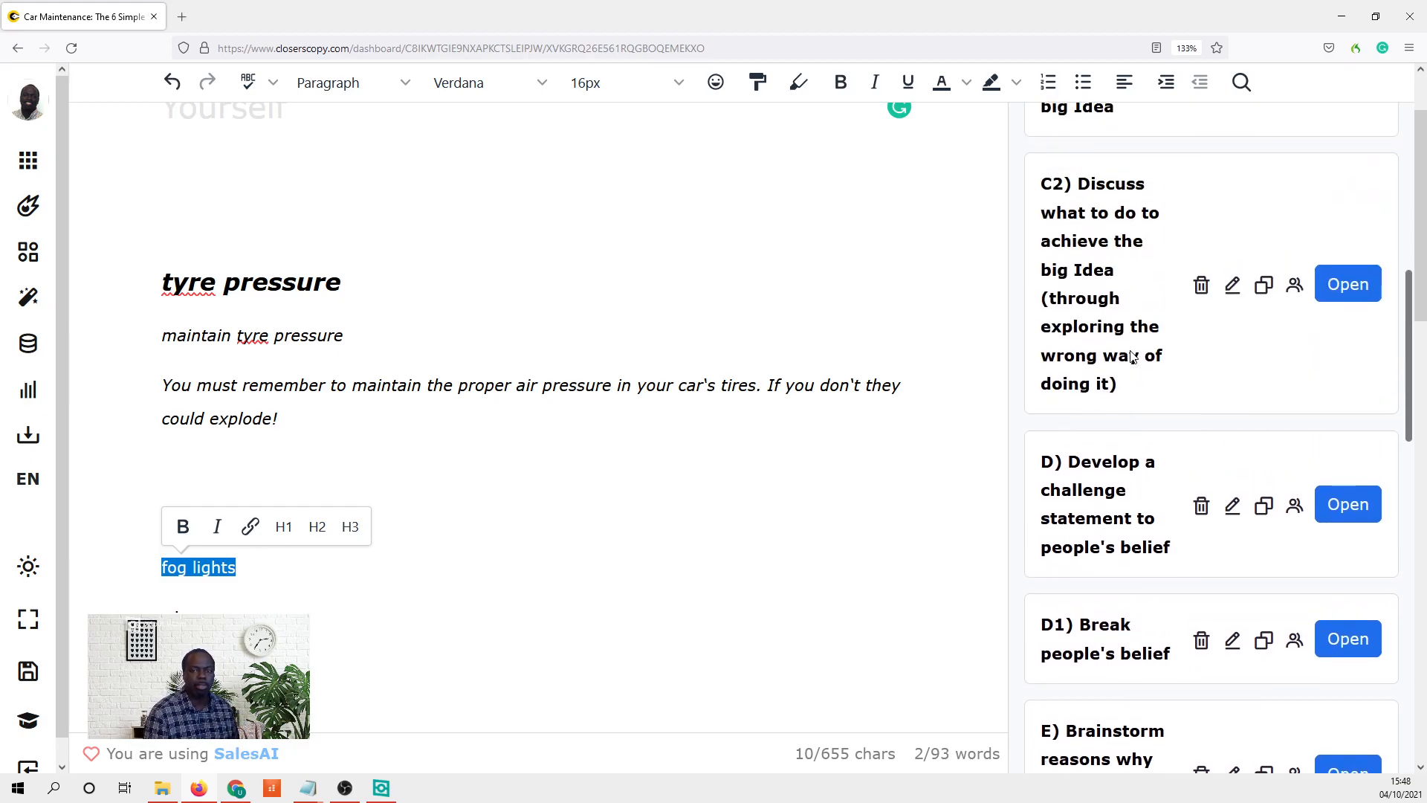
{"action": "scroll", "coordinate": [1130, 342], "scroll_direction": "up", "scroll_amount": 1}
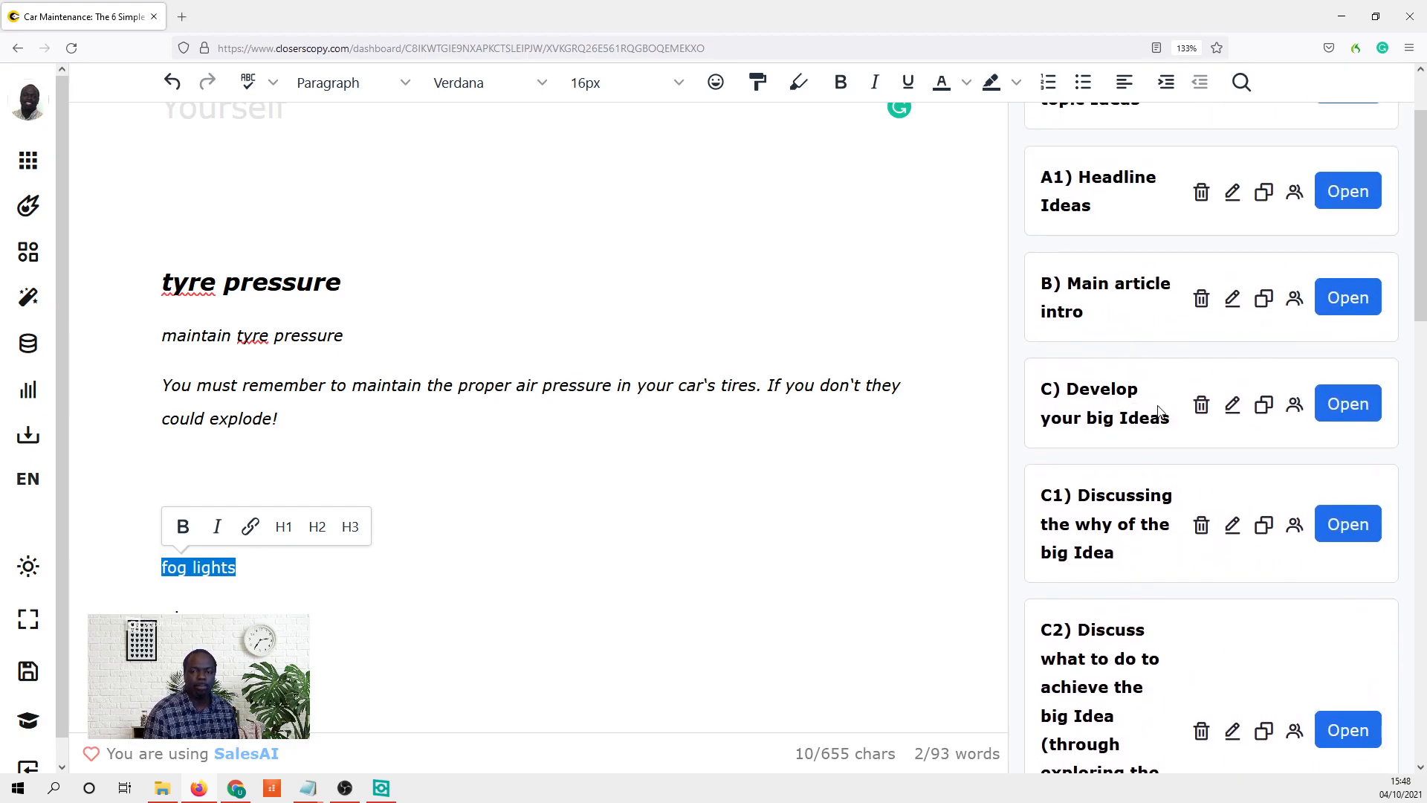
{"action": "left_click", "coordinate": [1347, 405]}
{"action": "left_click", "coordinate": [1183, 368]}
{"action": "type", "text": "fog lights"}
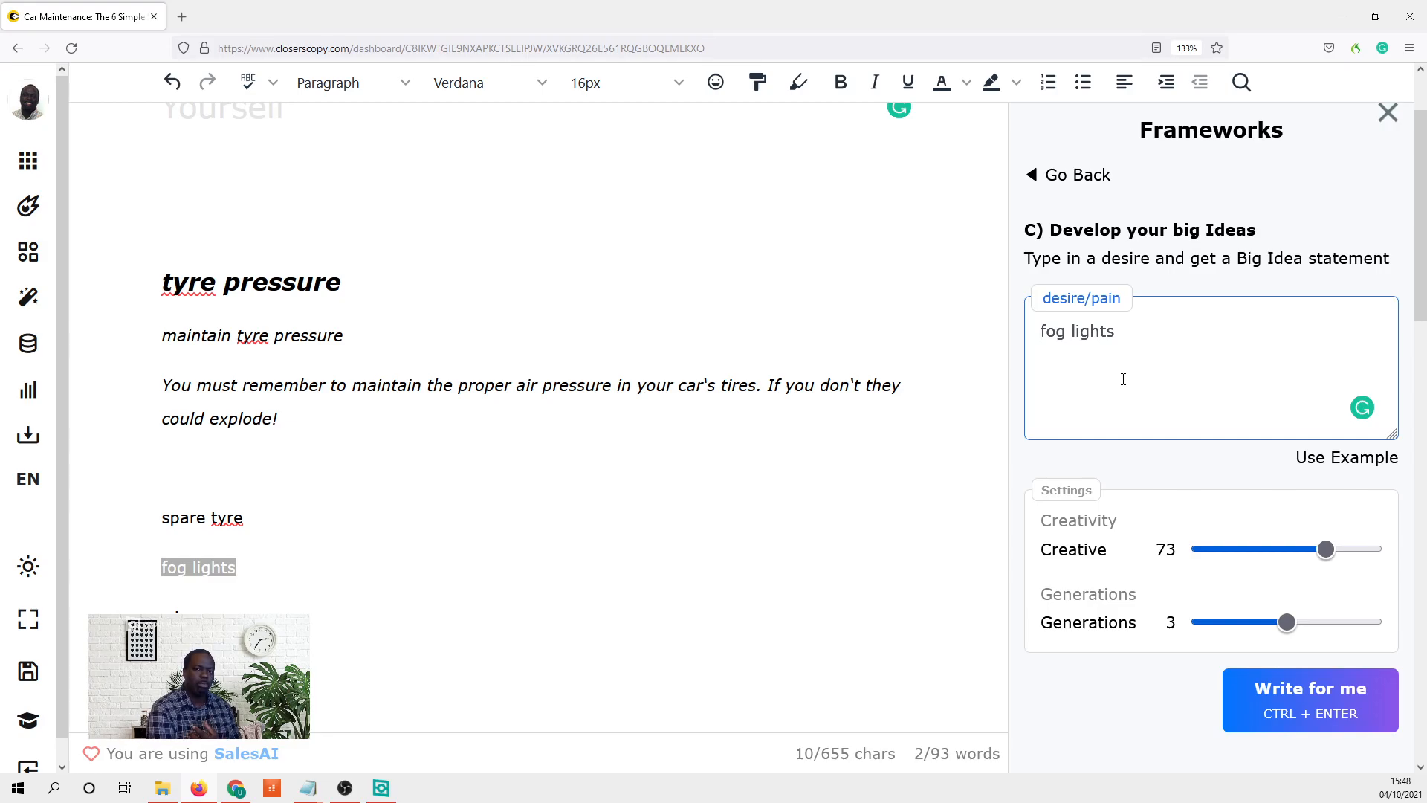
- Extend the desire/pain text to "costly fog lights" and generate big idea statements from it
{"action": "type", "text": "cost"}
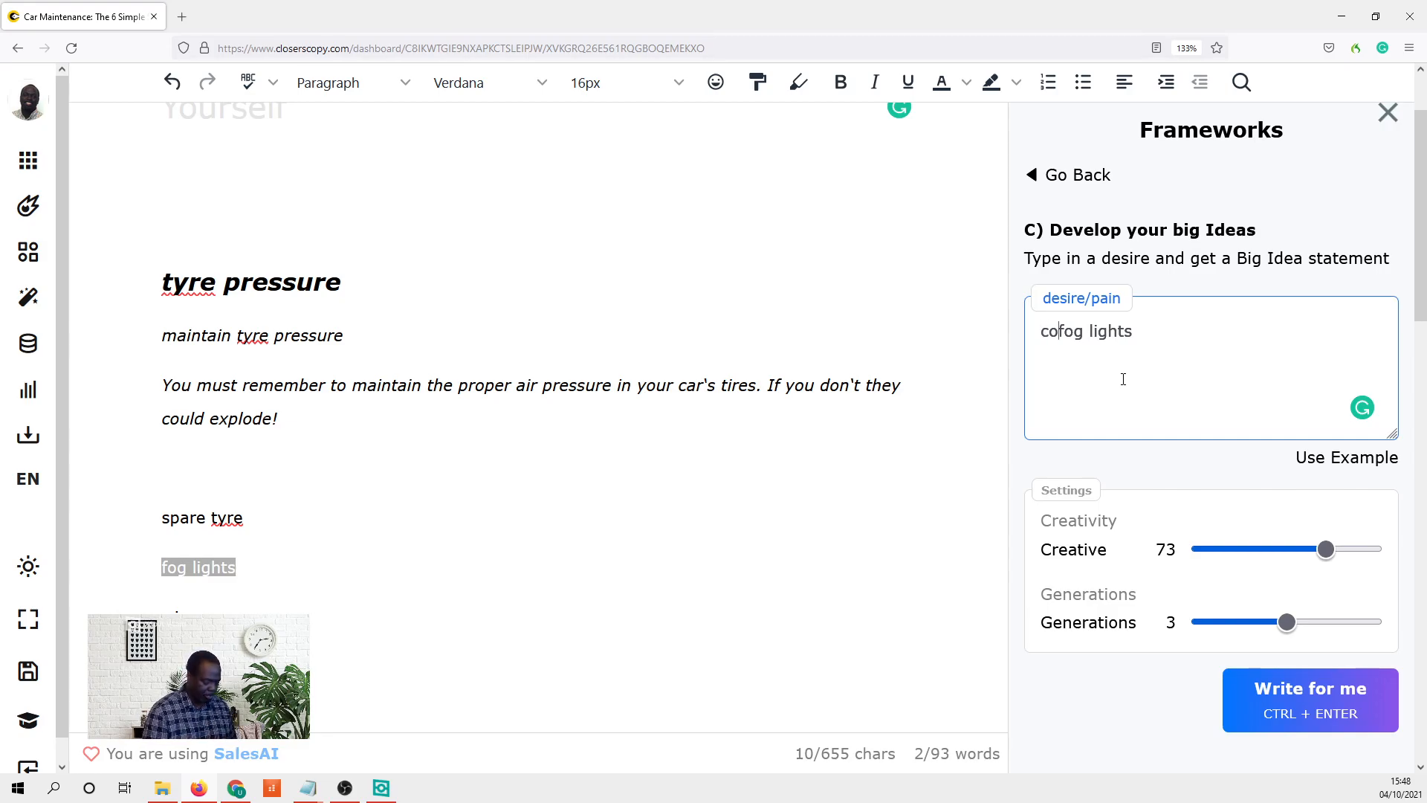
{"action": "type", "text": "lu"}
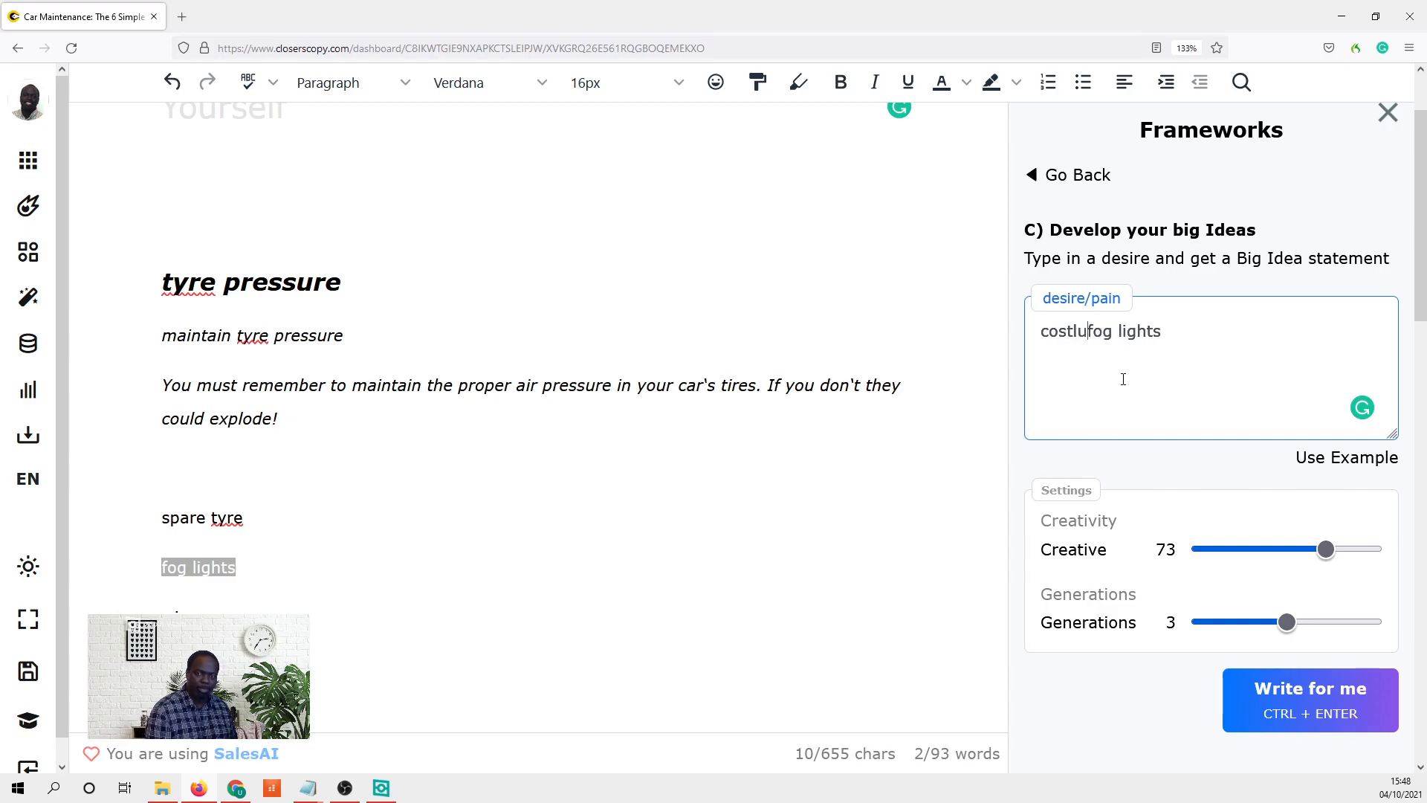
{"action": "key", "text": "BackSpace"}
{"action": "type", "text": "y"}
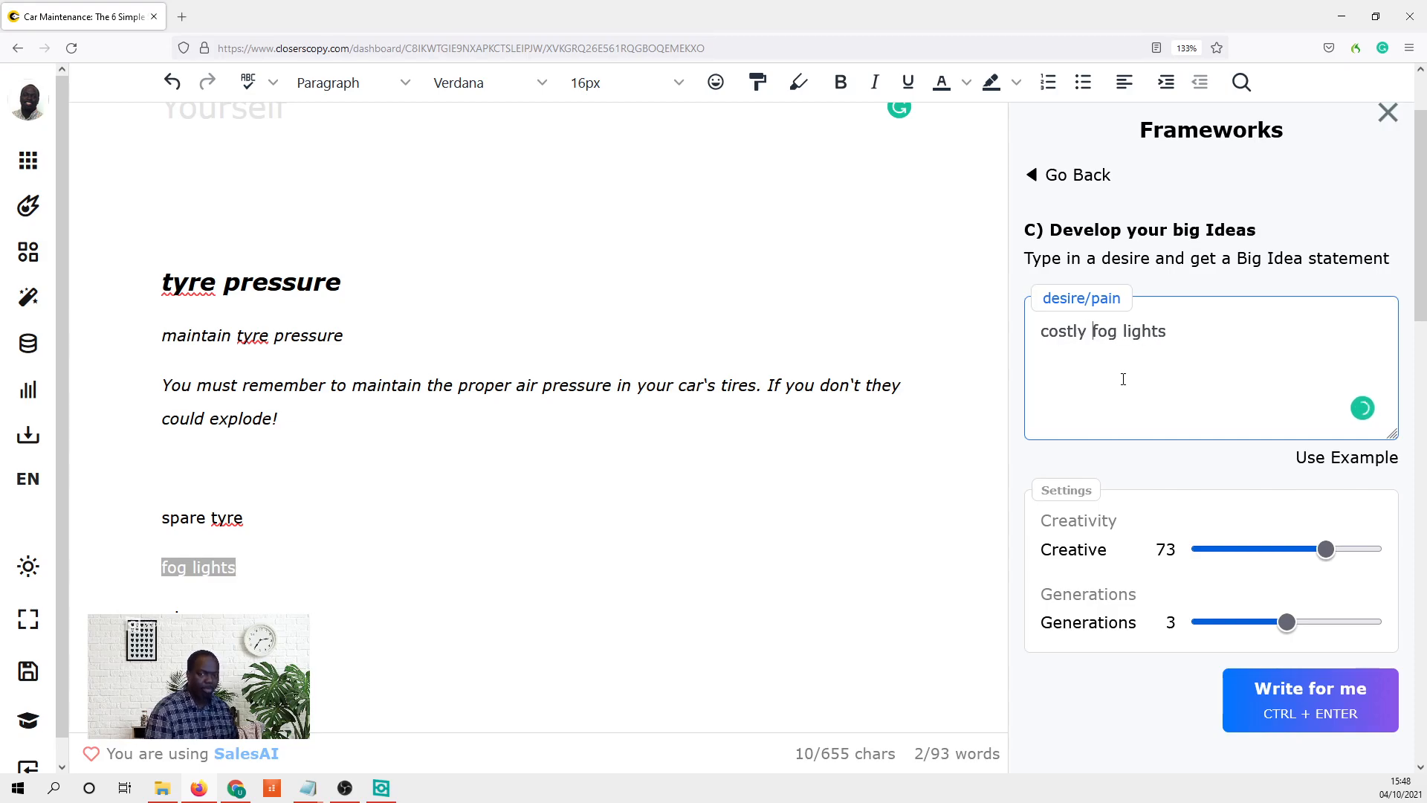
{"action": "left_click_drag", "start_coordinate": [1193, 328], "coordinate": [1043, 332]}
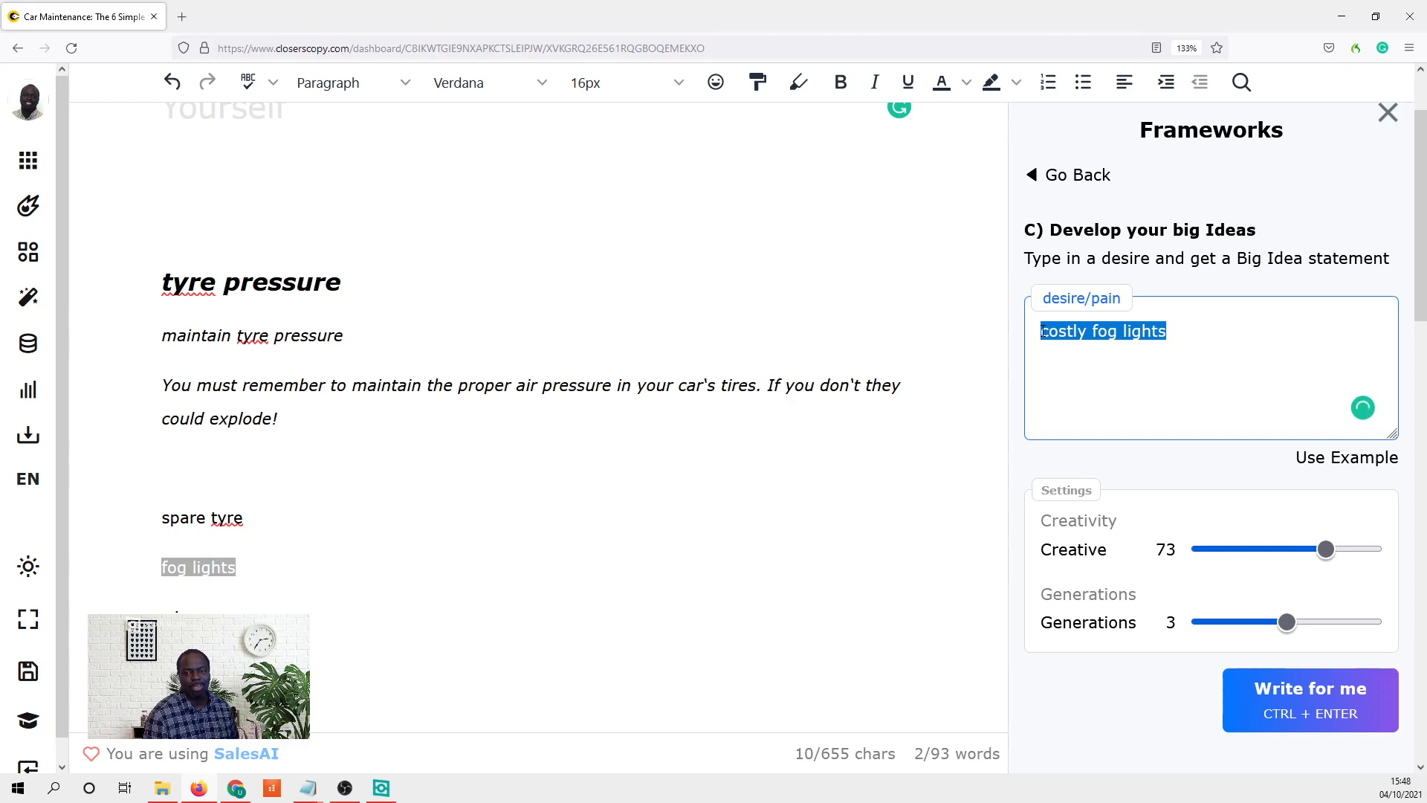
{"action": "left_click", "coordinate": [1111, 370]}
{"action": "left_click_drag", "start_coordinate": [1179, 341], "coordinate": [966, 328]}
{"action": "left_click", "coordinate": [1317, 716]}
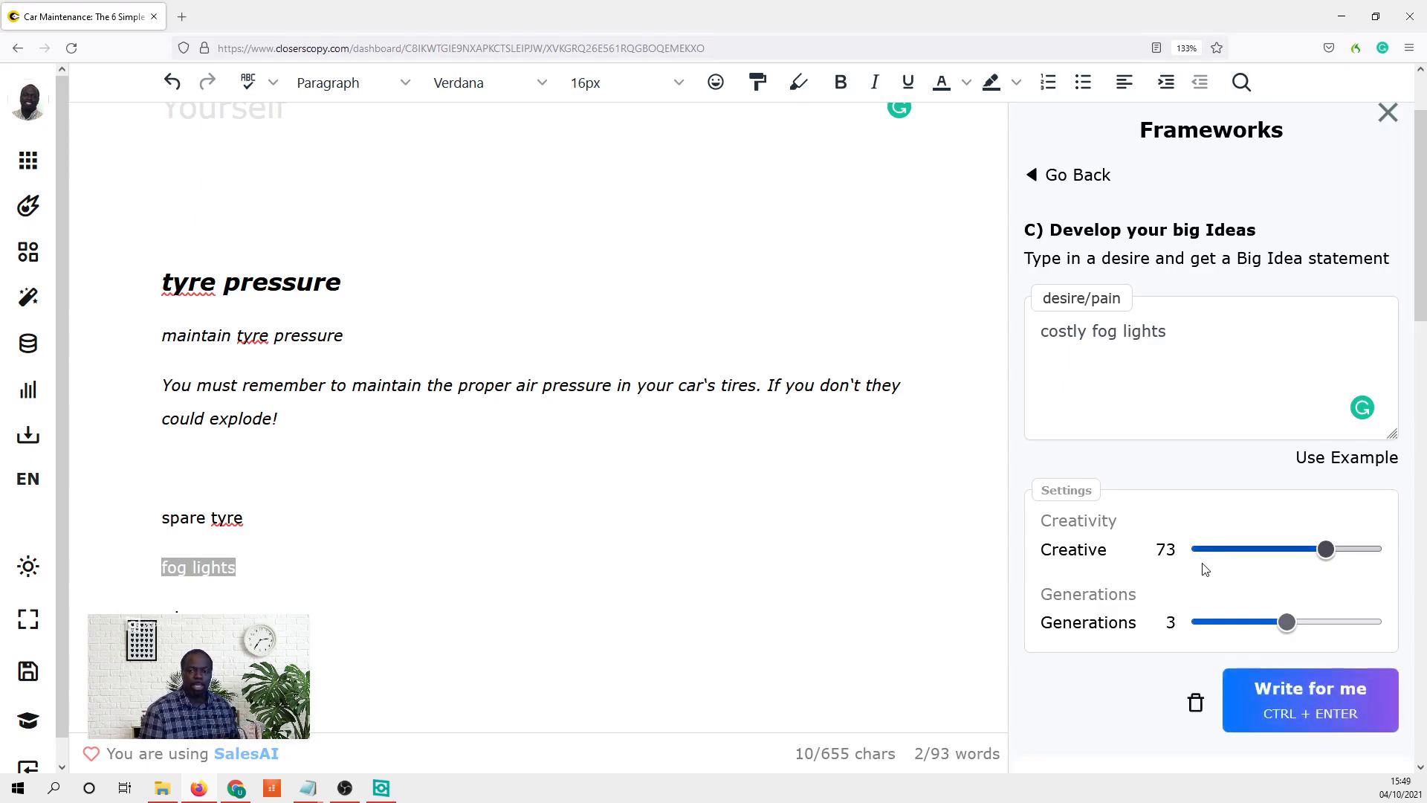
- Read through the big idea statements generated for costly fog lights
{"action": "scroll", "coordinate": [1205, 569], "scroll_direction": "down", "scroll_amount": 3}
{"action": "scroll", "coordinate": [1204, 563], "scroll_direction": "down", "scroll_amount": 1}
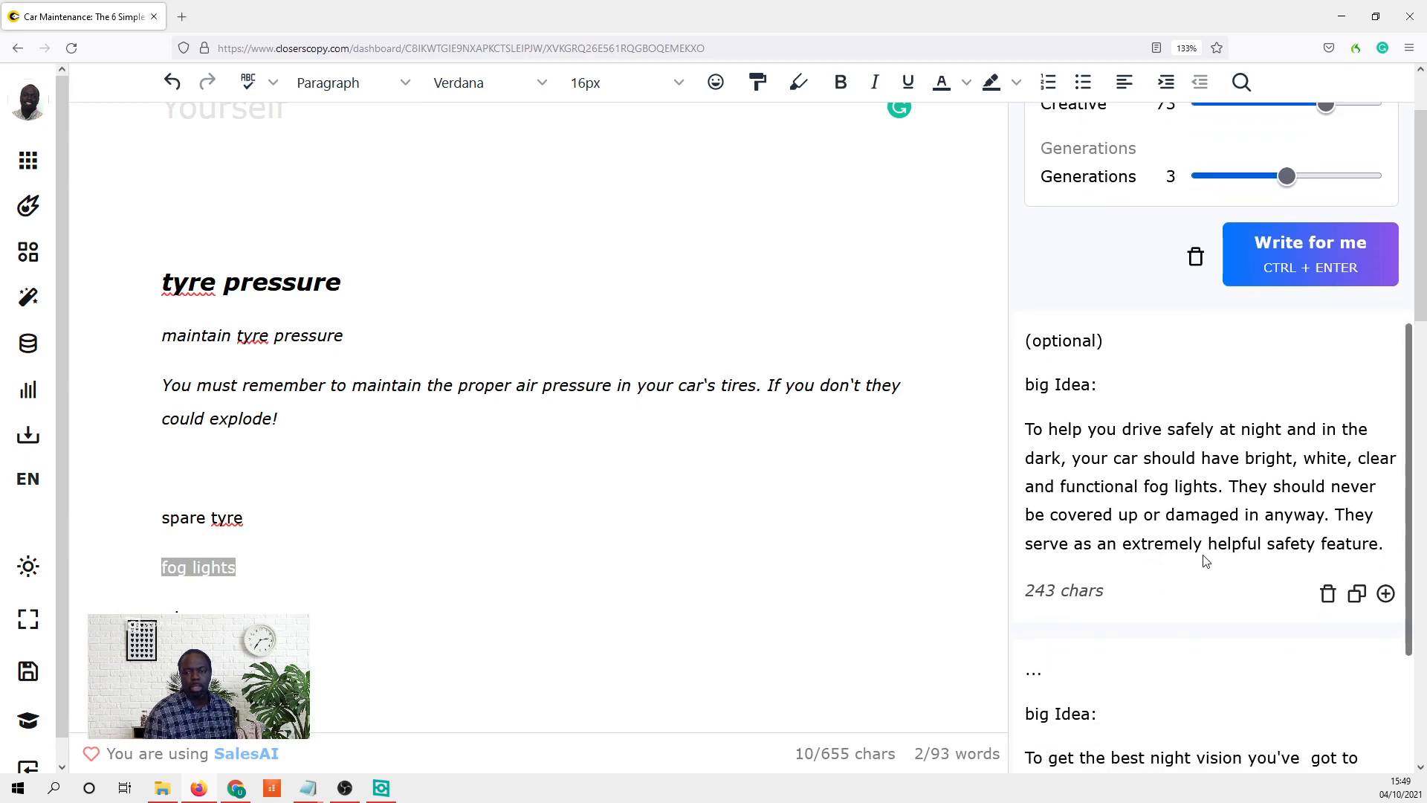
{"action": "scroll", "coordinate": [1146, 529], "scroll_direction": "down", "scroll_amount": 1}
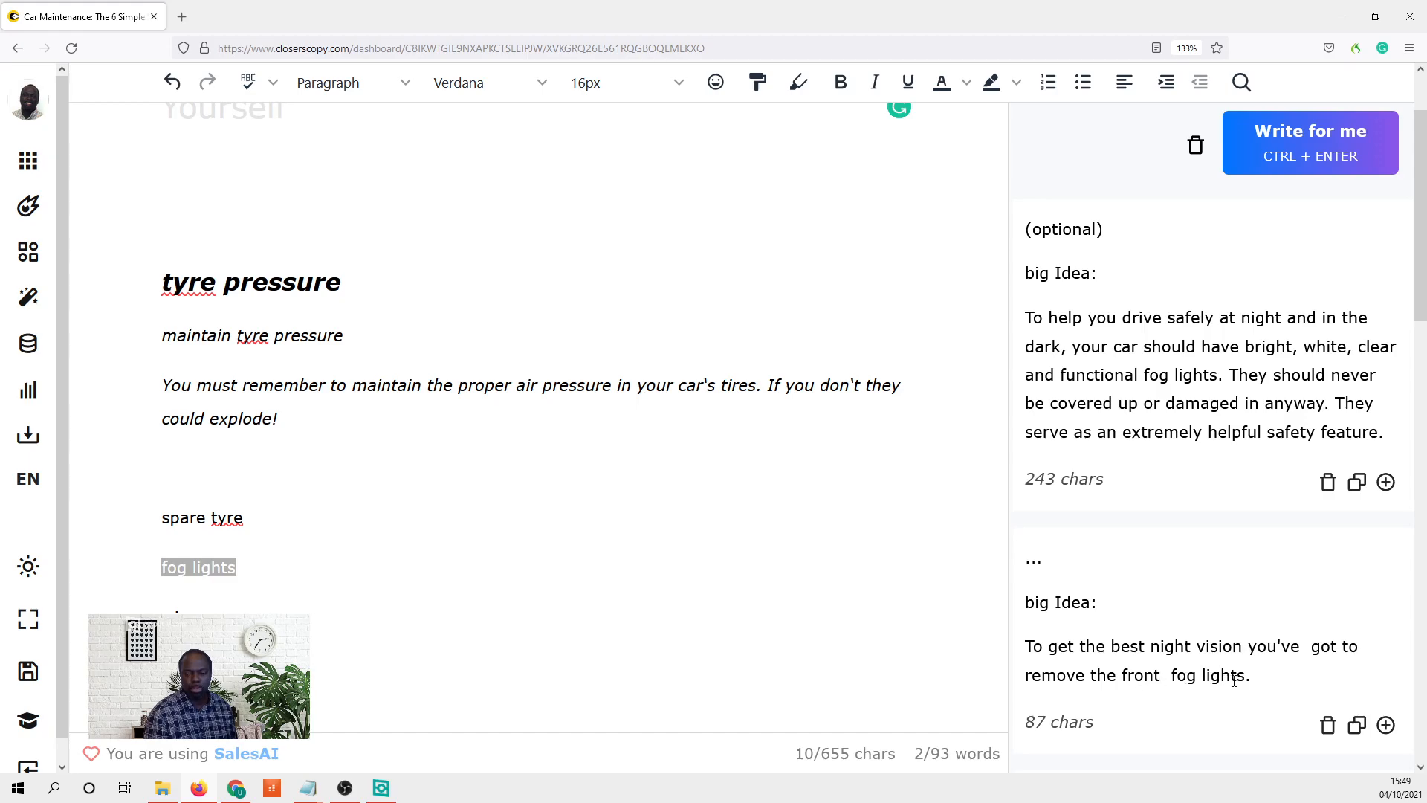
{"action": "scroll", "coordinate": [1238, 673], "scroll_direction": "down", "scroll_amount": 3}
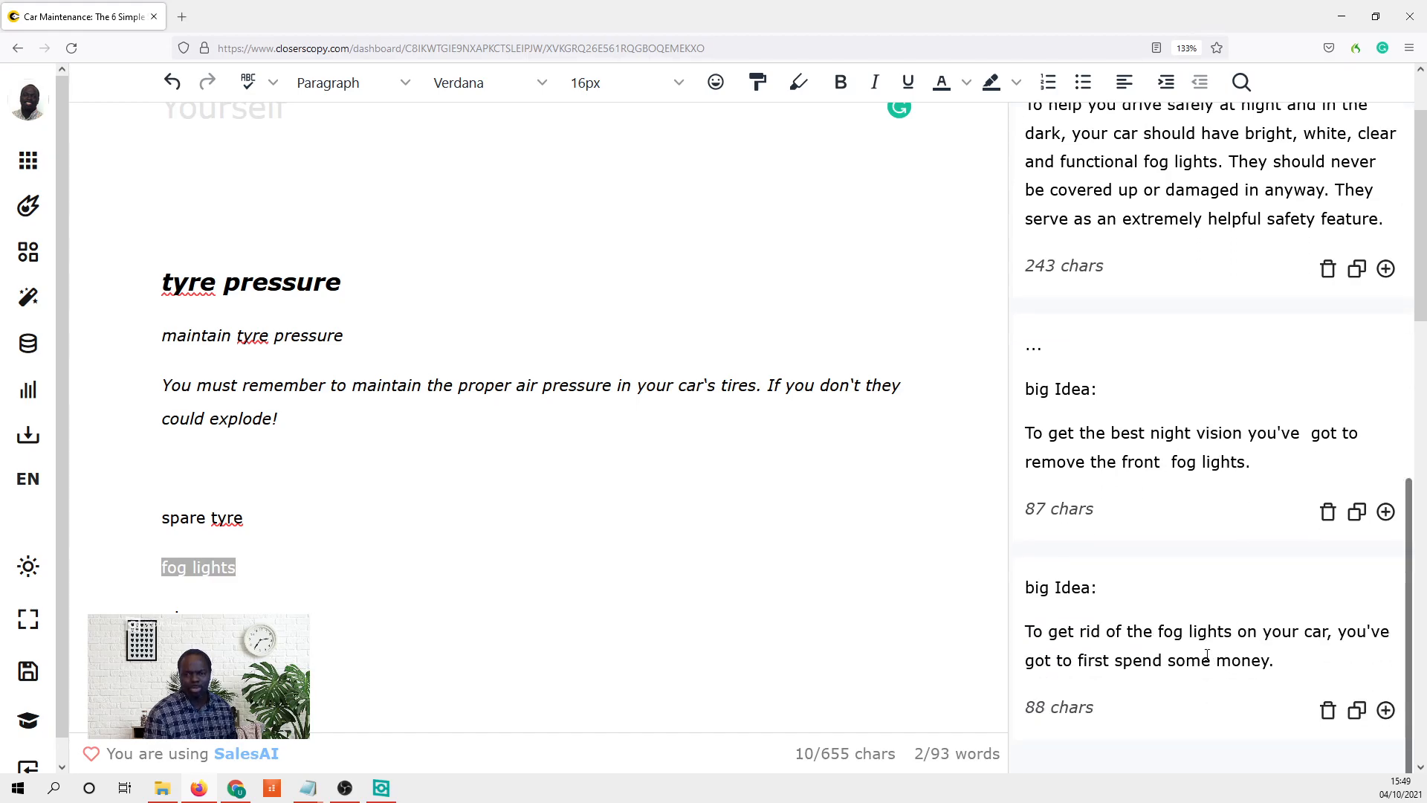
{"action": "scroll", "coordinate": [1129, 661], "scroll_direction": "down", "scroll_amount": 2}
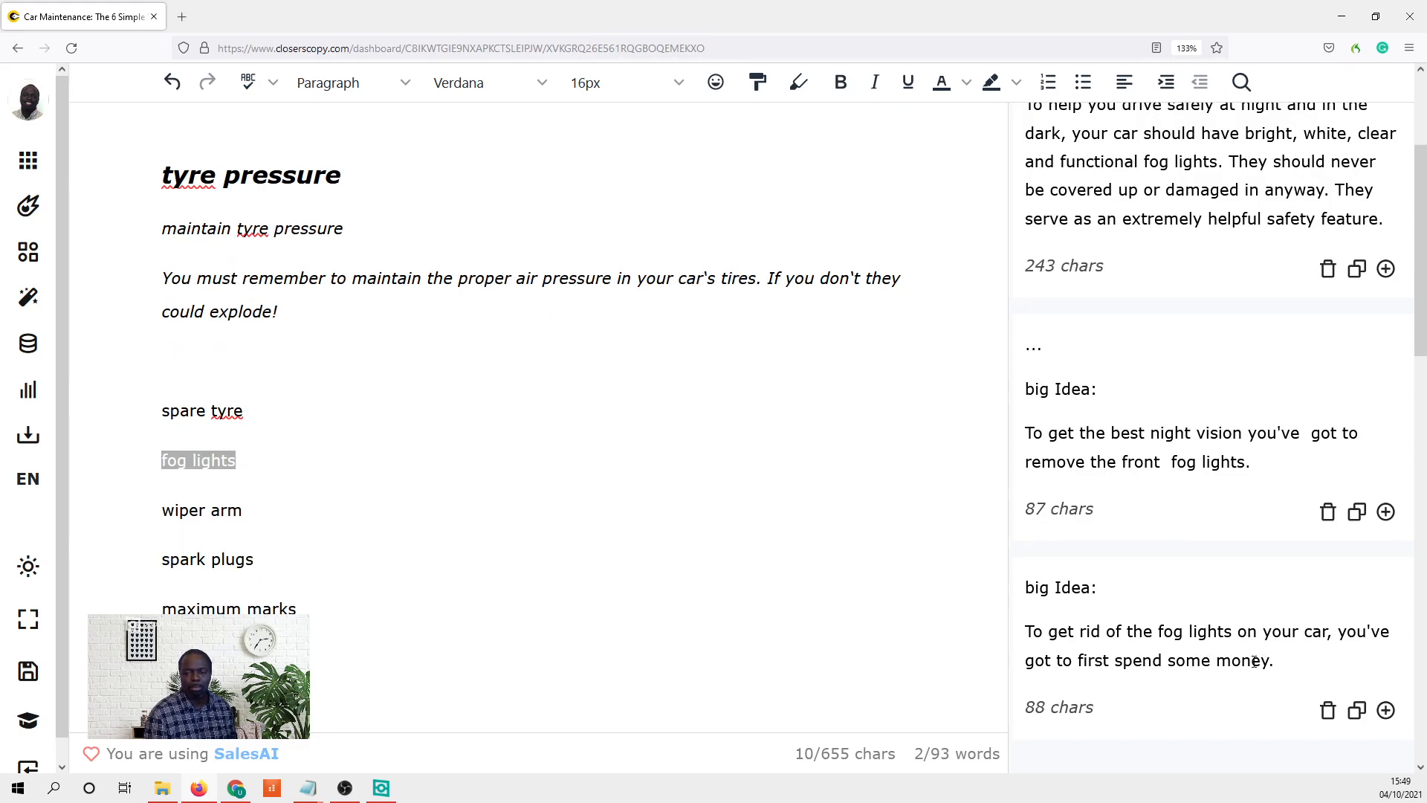
- Change the desire/pain text to "Getting good fog lights" and generate new big idea statements
{"action": "scroll", "coordinate": [1254, 661], "scroll_direction": "up", "scroll_amount": 5}
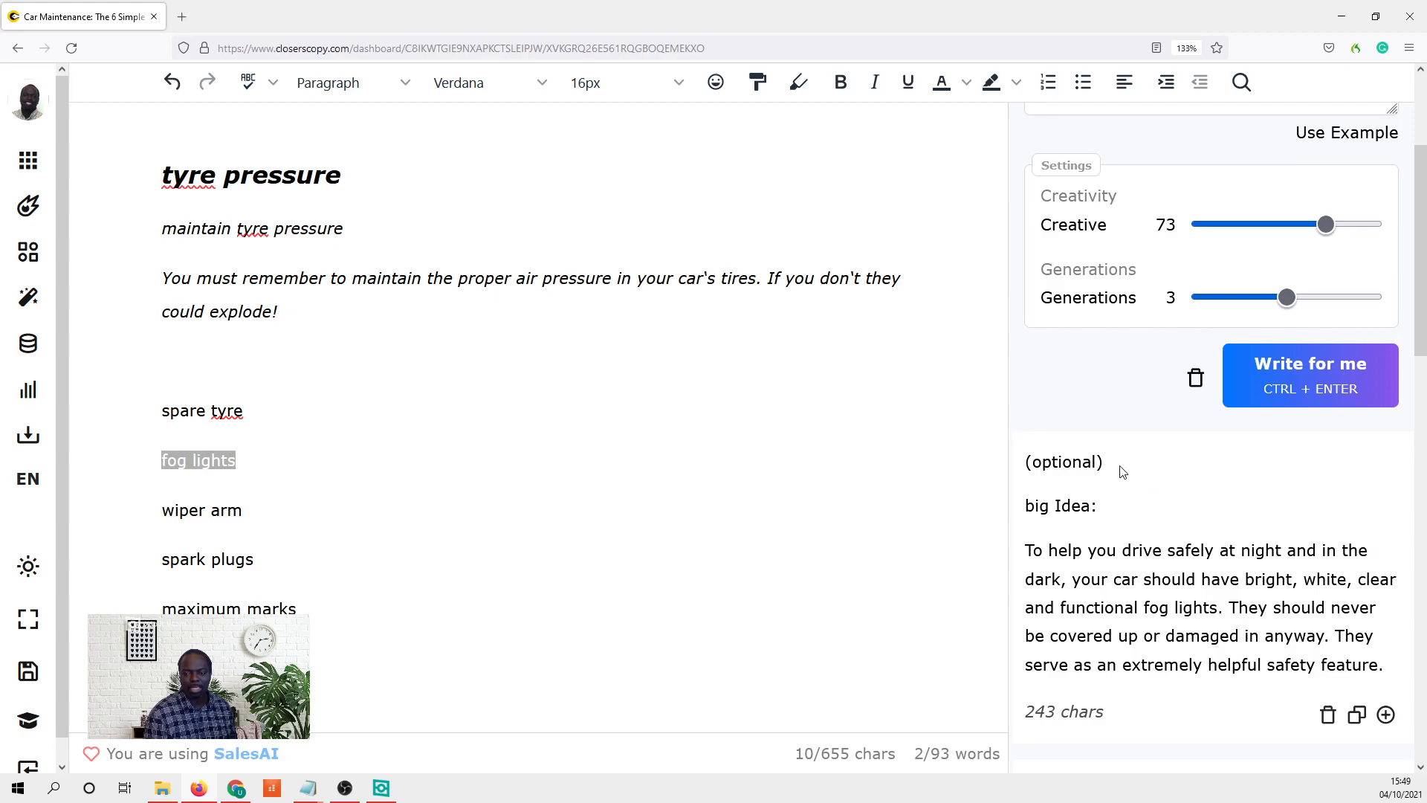
{"action": "scroll", "coordinate": [1159, 491], "scroll_direction": "up", "scroll_amount": 4}
{"action": "left_click_drag", "start_coordinate": [1089, 341], "coordinate": [996, 348]}
{"action": "left_click", "coordinate": [1050, 342]}
{"action": "type", "text": "Getting "}
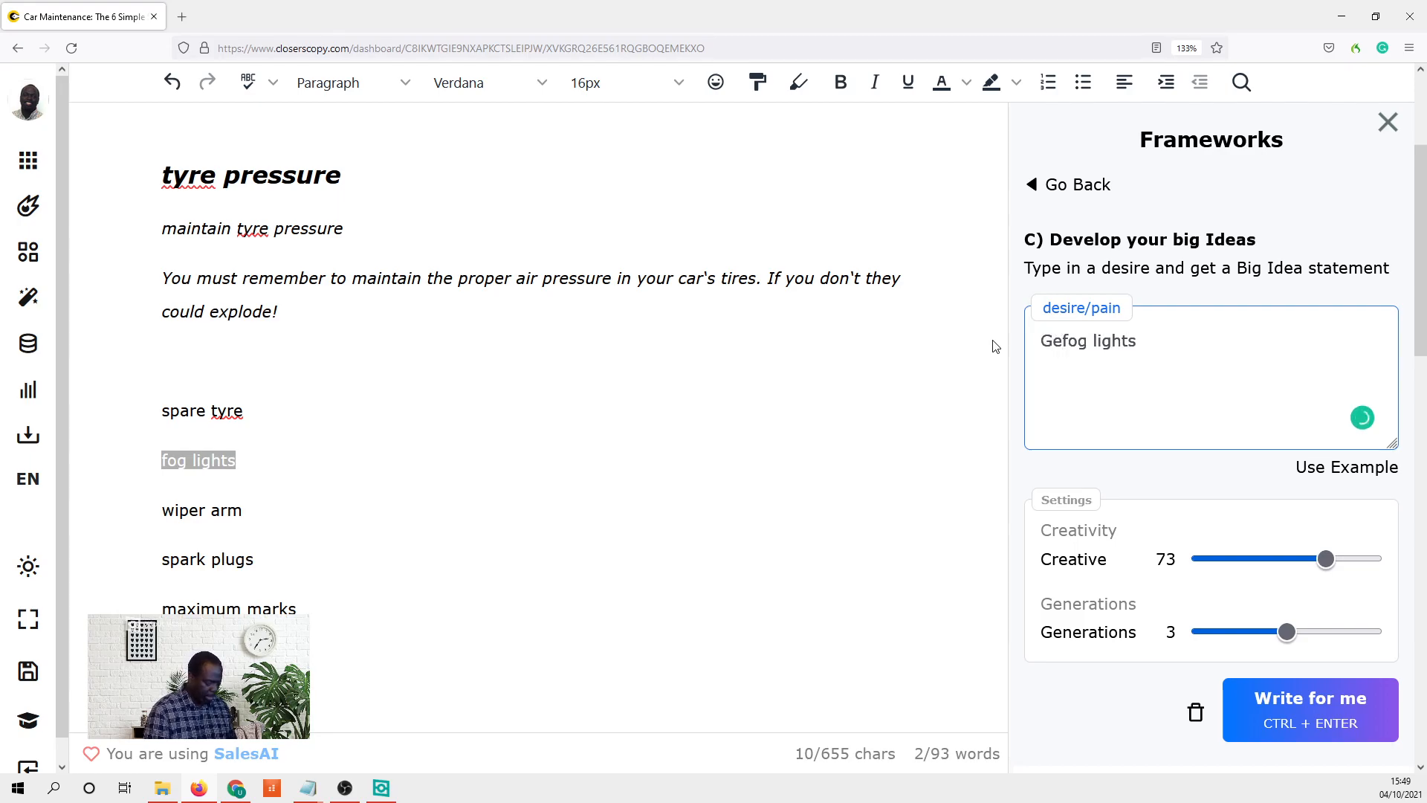
{"action": "type", "text": "goofog"}
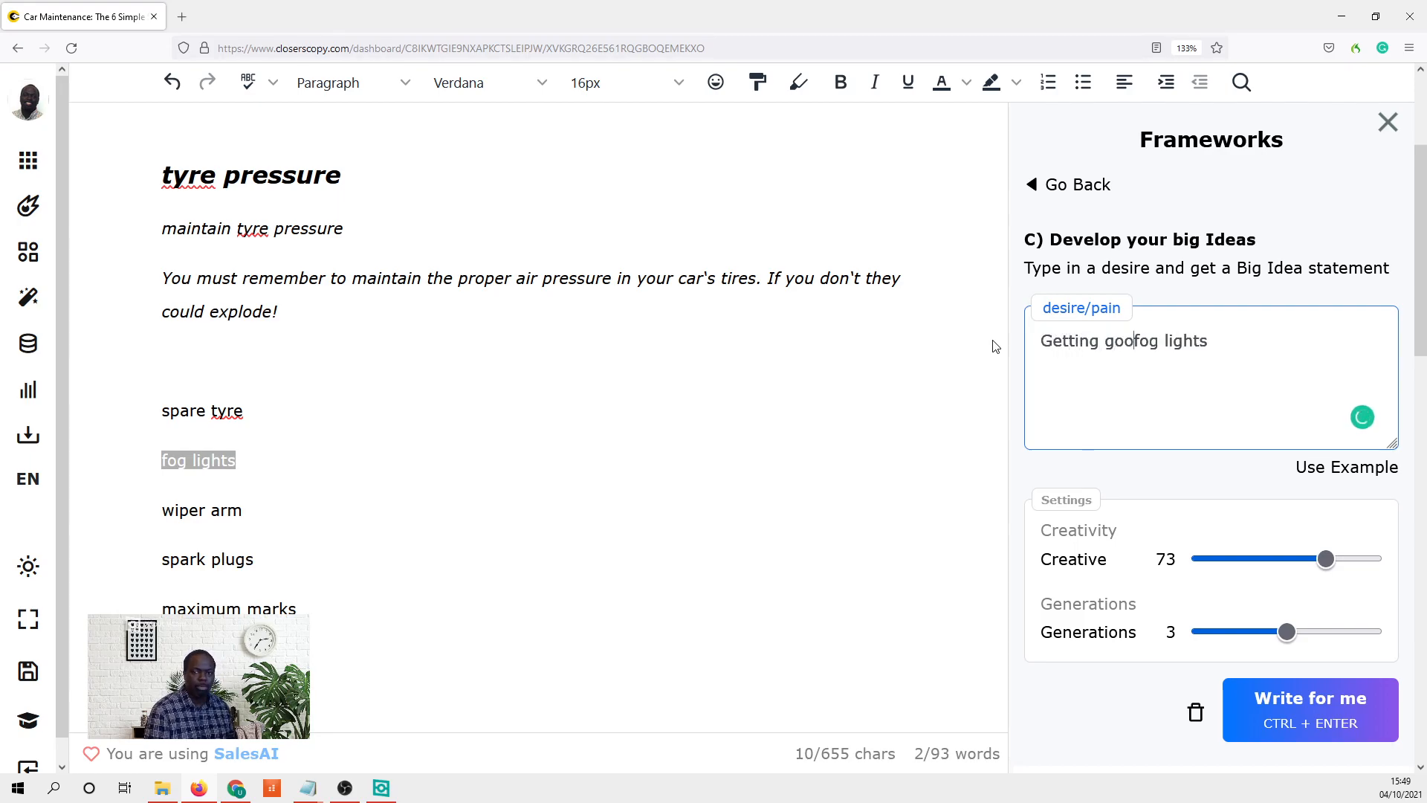
{"action": "key", "text": "BackSpace"}
{"action": "type", "text": "d"}
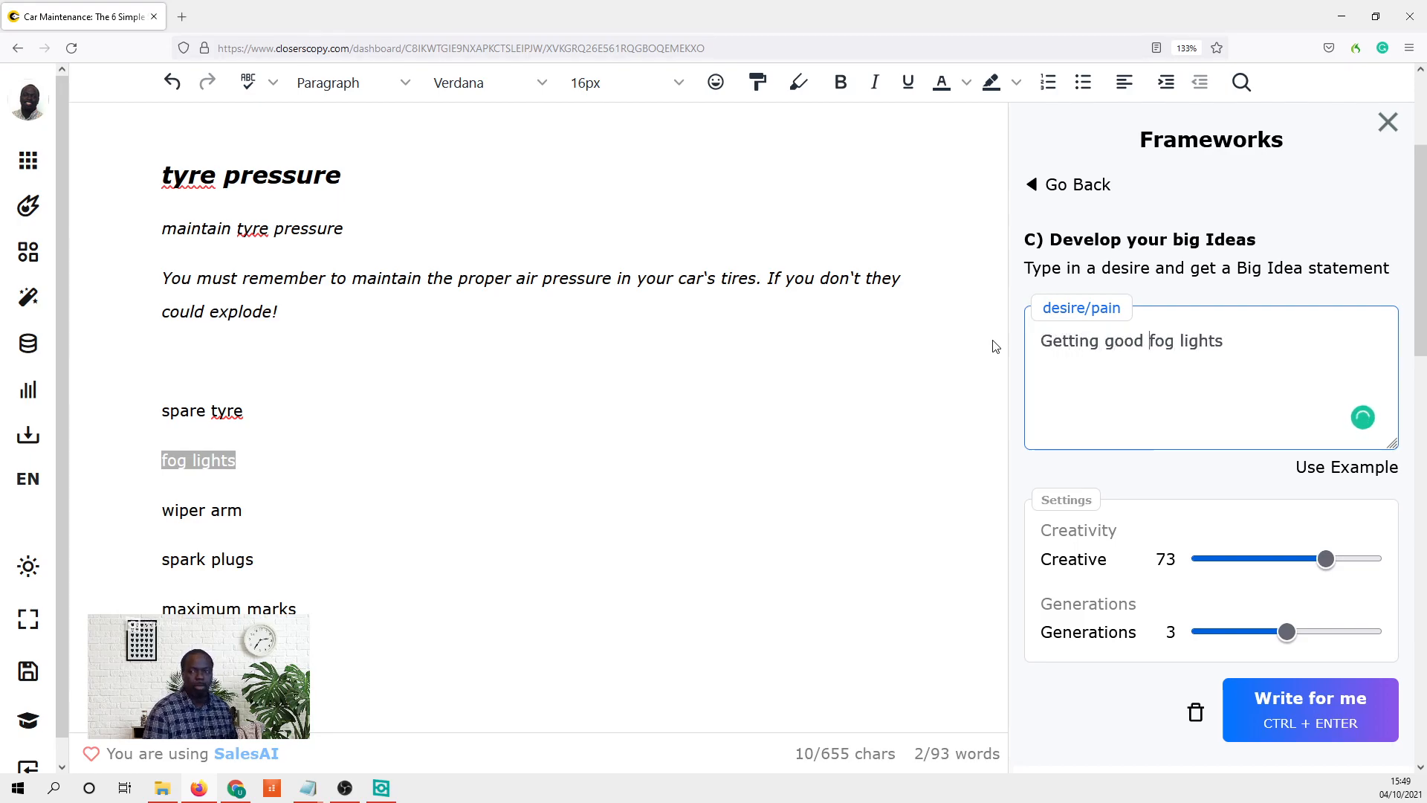
{"action": "left_click", "coordinate": [1278, 705]}
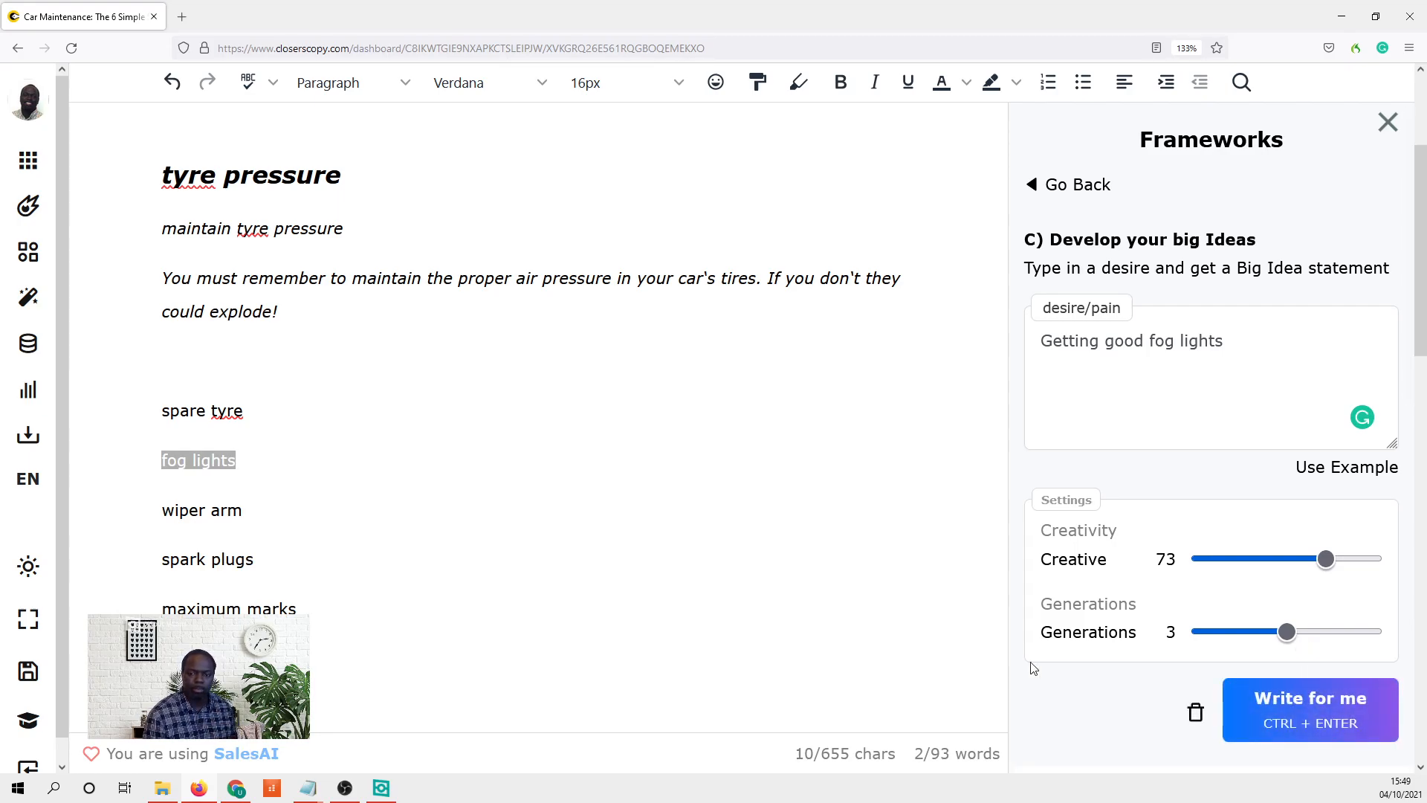
- Copy the generated big idea beginning "To help you drive safely in the dark" into a new paragraph below "fog lights" in the article
{"action": "scroll", "coordinate": [1136, 671], "scroll_direction": "down", "scroll_amount": 5}
{"action": "scroll", "coordinate": [1135, 658], "scroll_direction": "down", "scroll_amount": 6}
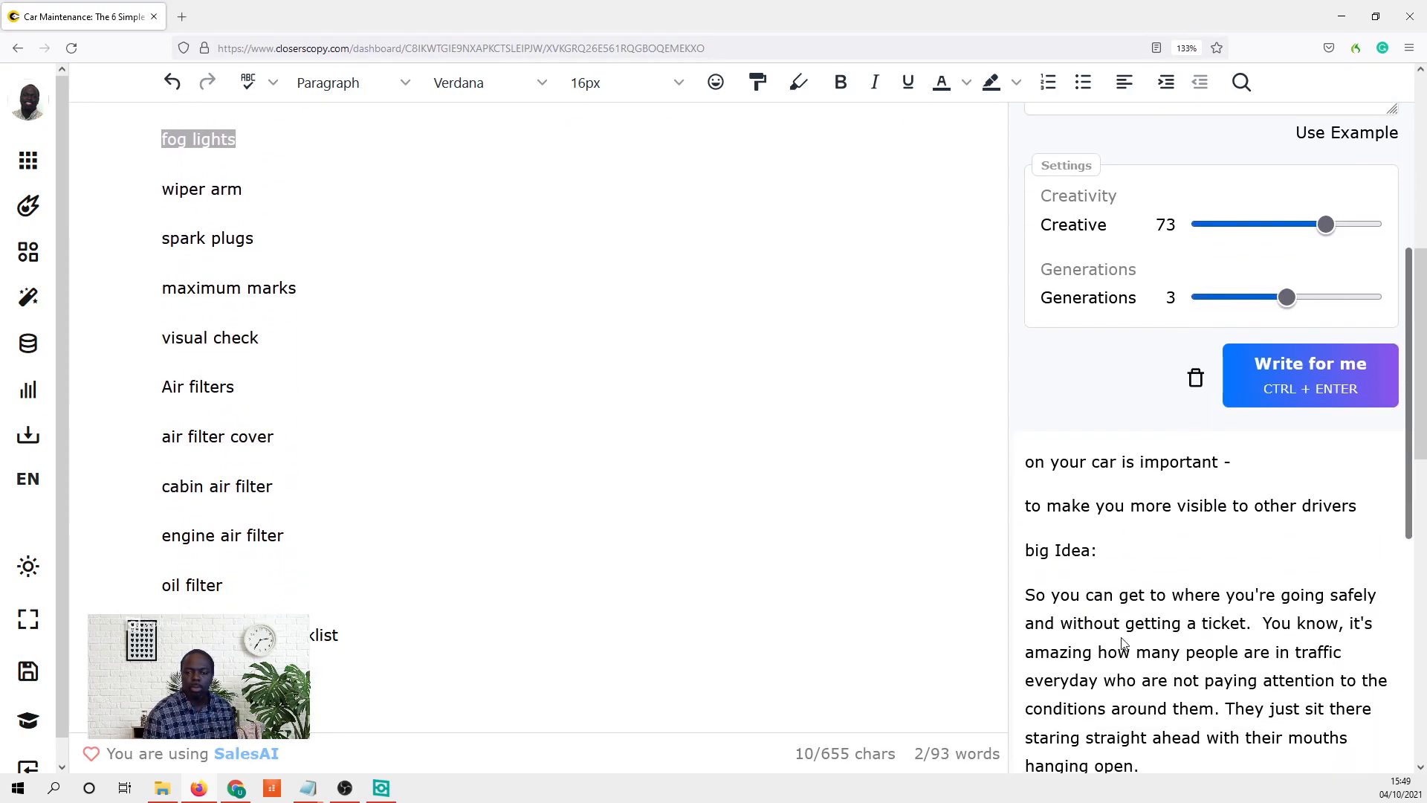
{"action": "scroll", "coordinate": [1119, 623], "scroll_direction": "down", "scroll_amount": 2}
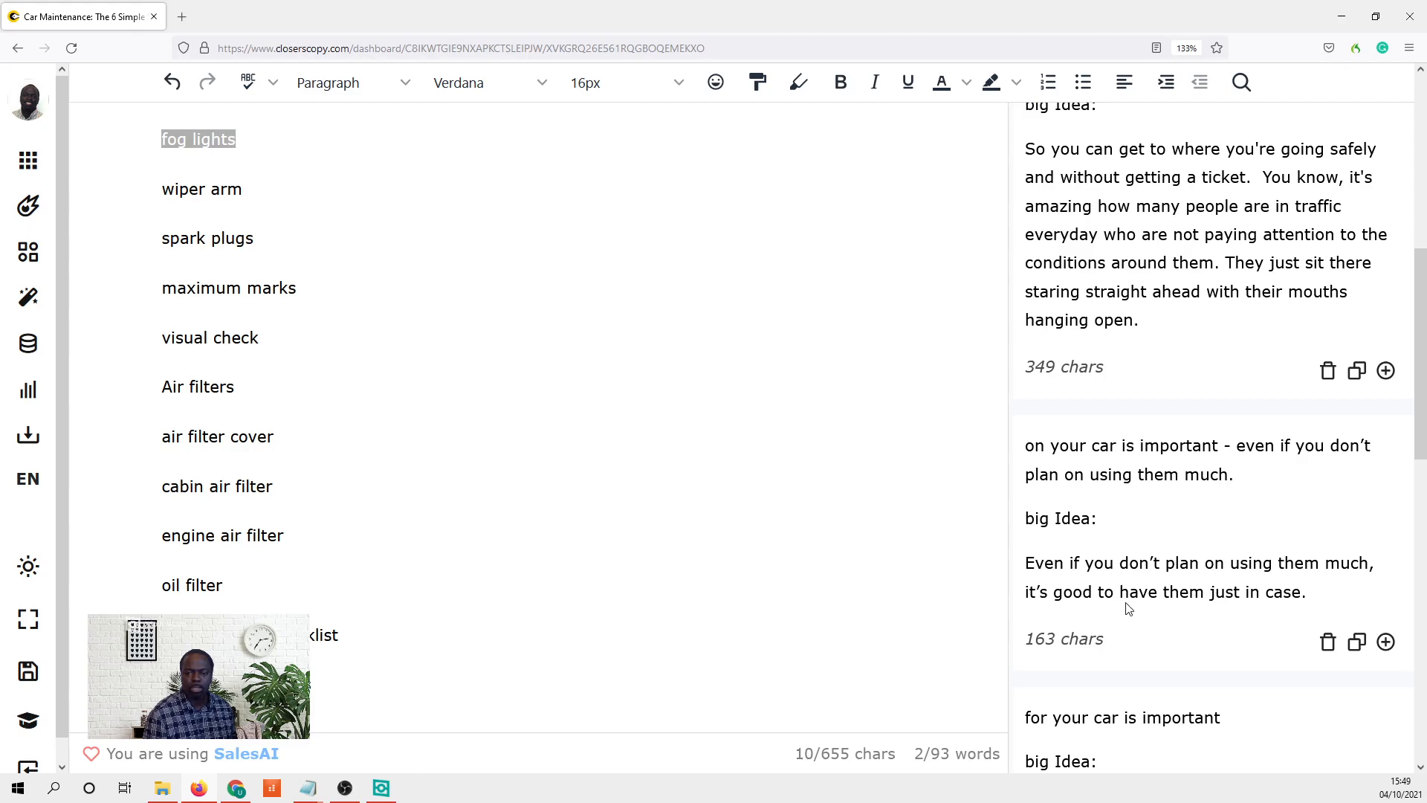
{"action": "scroll", "coordinate": [1228, 602], "scroll_direction": "down", "scroll_amount": 3}
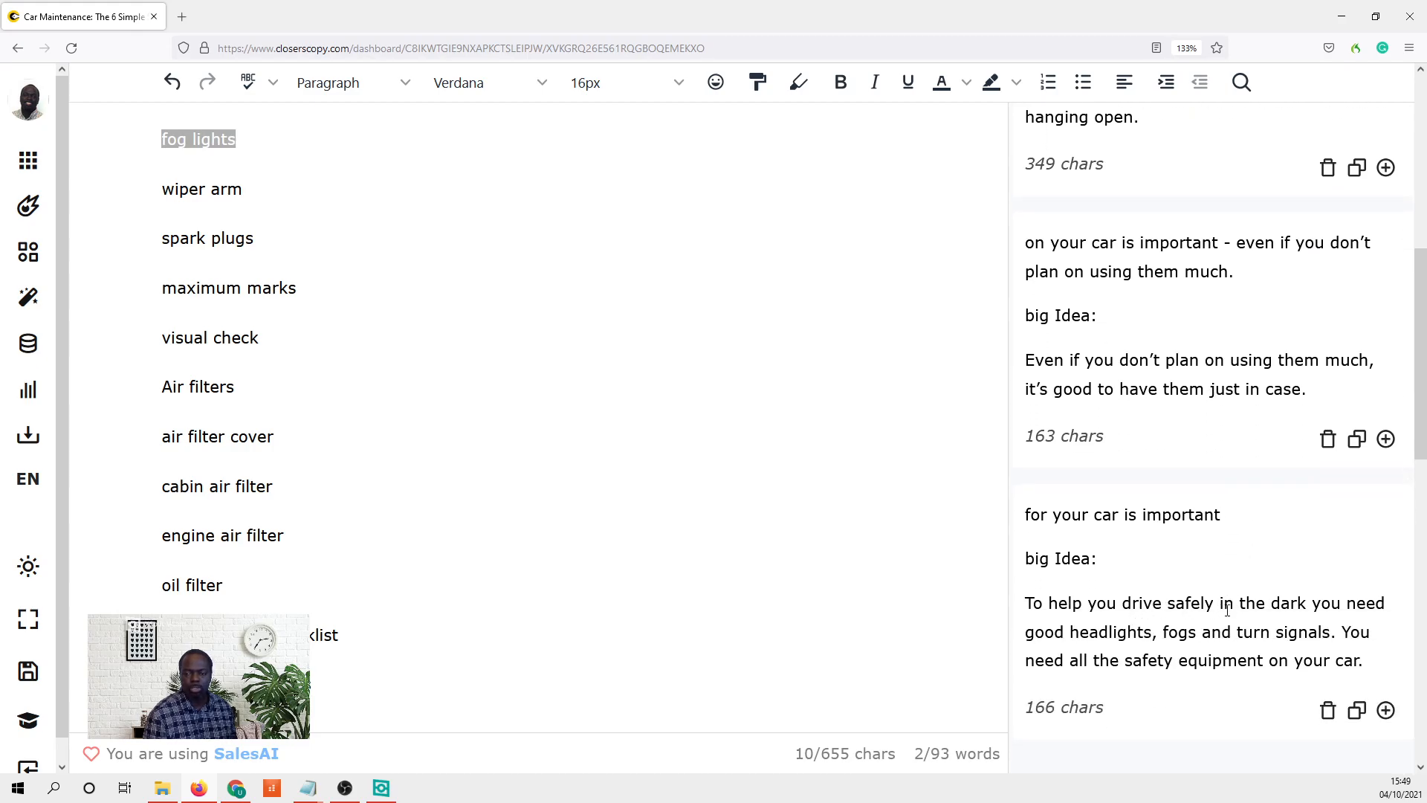
{"action": "left_click_drag", "start_coordinate": [1348, 651], "coordinate": [1033, 603]}
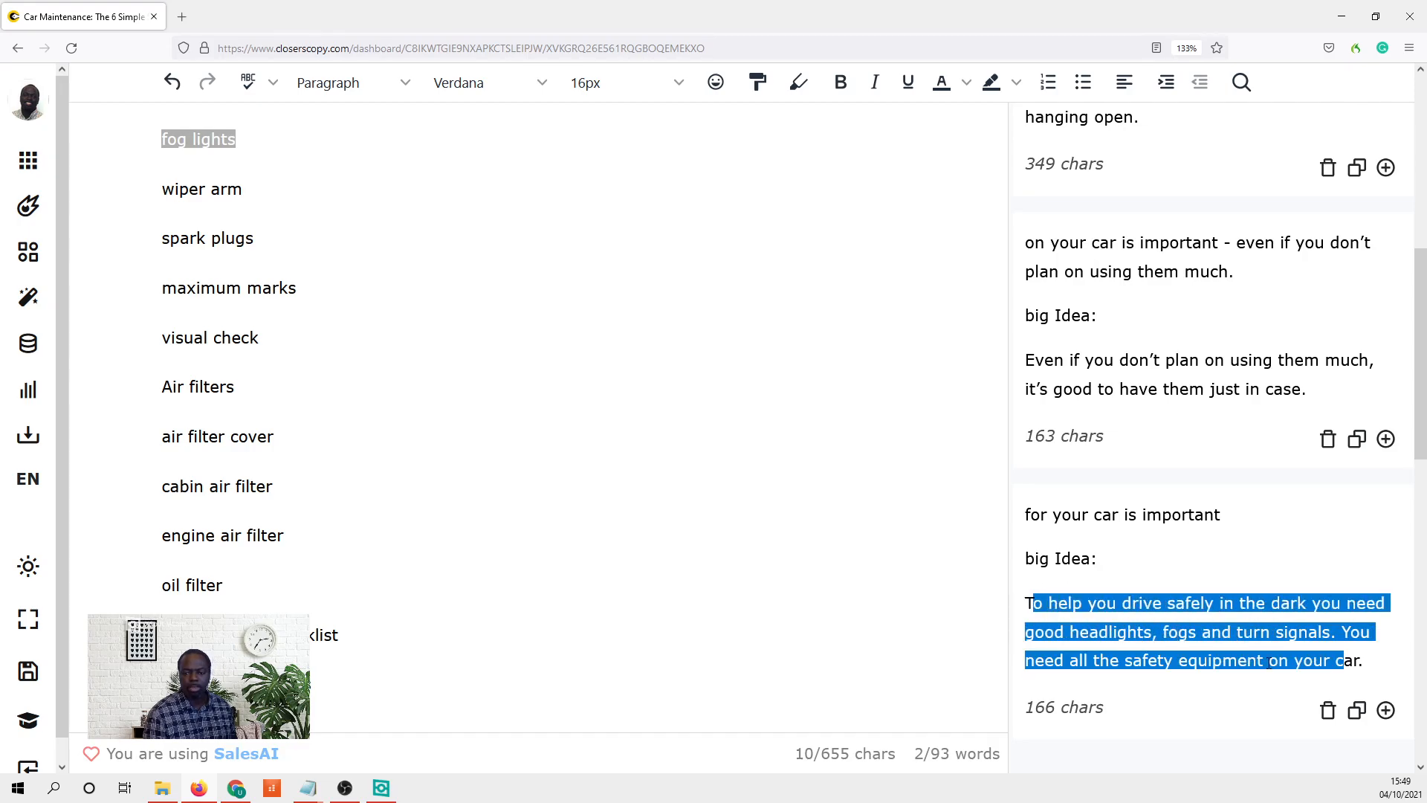
{"action": "left_click_drag", "start_coordinate": [1362, 654], "coordinate": [1013, 607]}
{"action": "key", "text": "ctrl+c"}
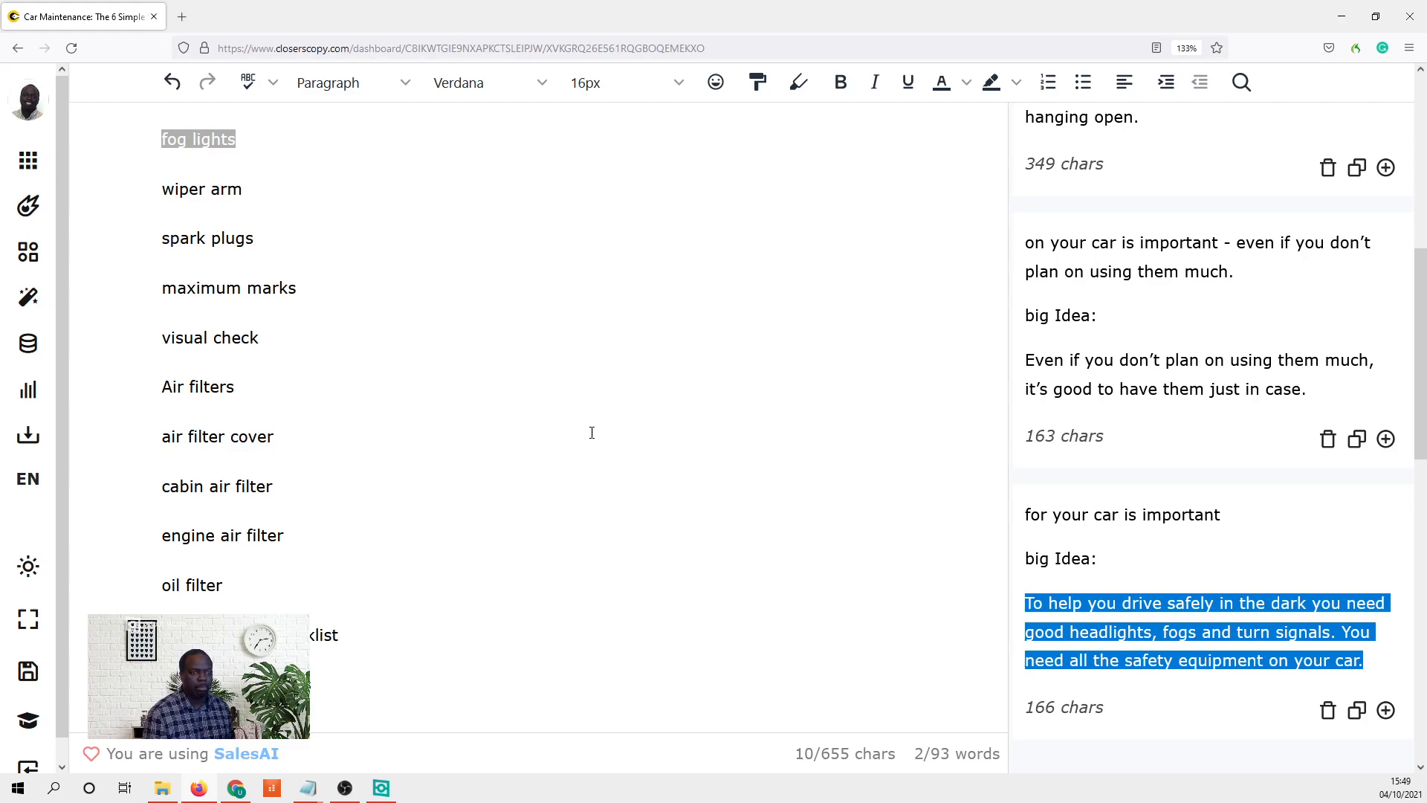
{"action": "scroll", "coordinate": [363, 369], "scroll_direction": "up", "scroll_amount": 4}
{"action": "left_click", "coordinate": [272, 463]}
{"action": "key", "text": "Return"}
{"action": "key", "text": "ctrl+v"}
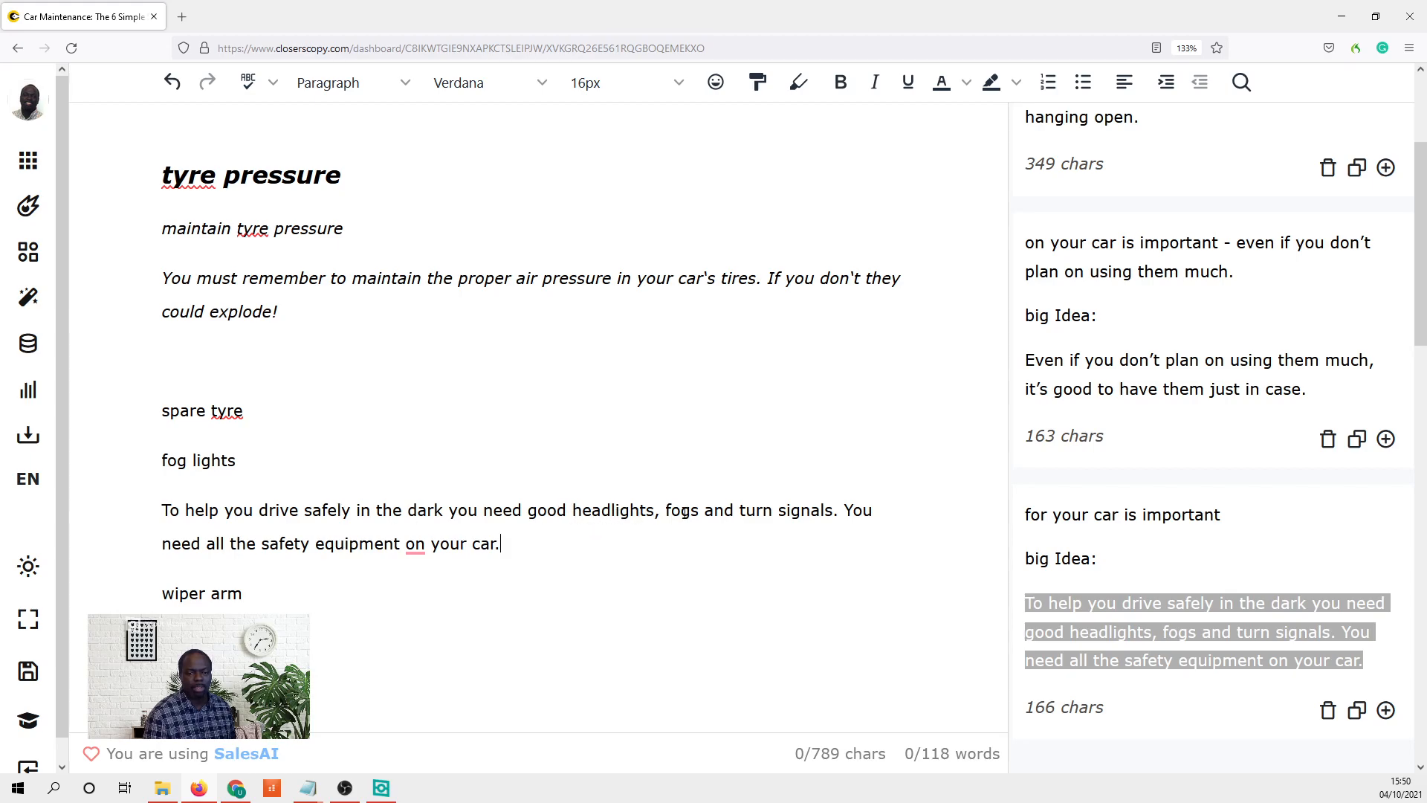
- Shorten the pasted big idea to "To help you drive safely in the dark you need good fog lights"
{"action": "left_click", "coordinate": [575, 510]}
{"action": "type", "text": "fog"}
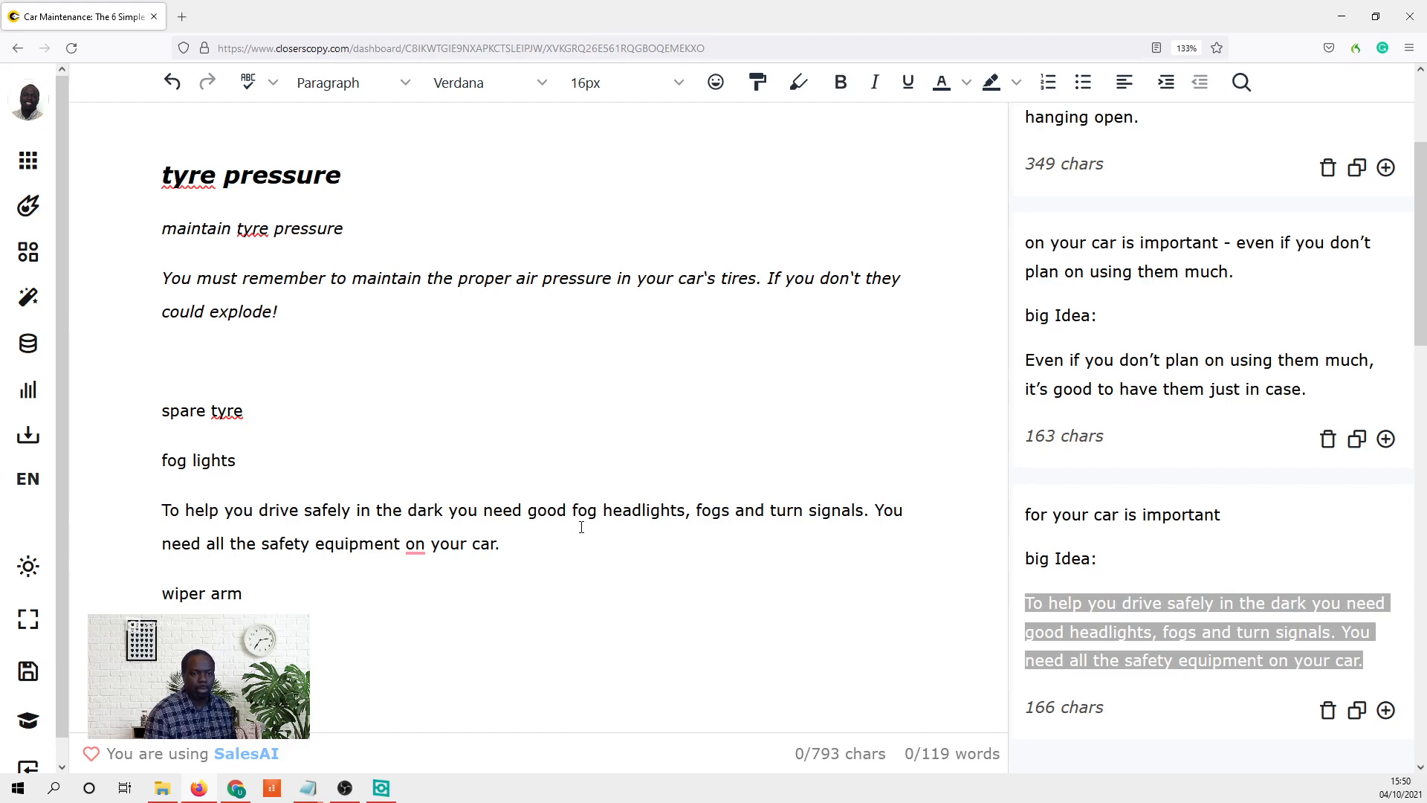
{"action": "left_click", "coordinate": [643, 510]}
{"action": "type", "text": "="}
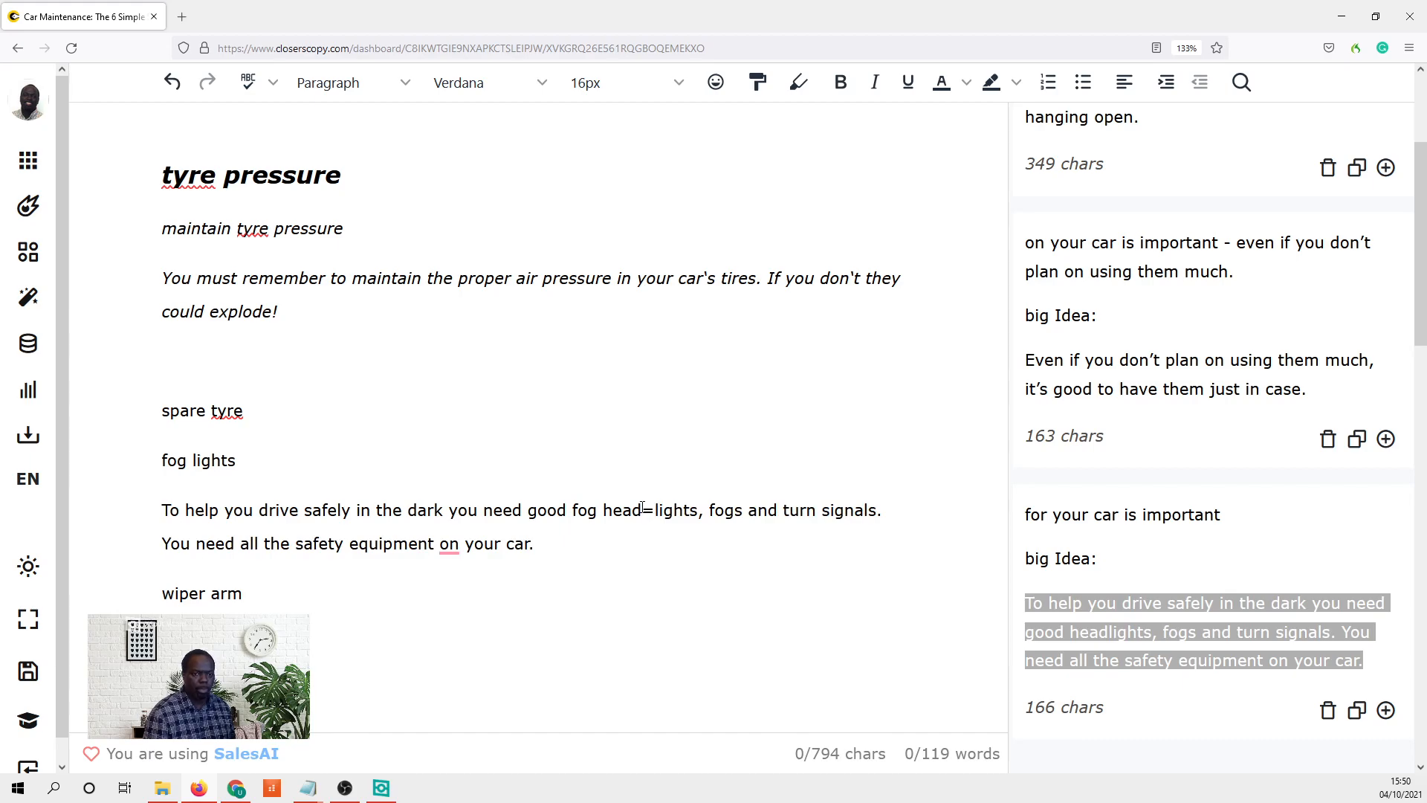
{"action": "key", "text": "BackSpace"}
{"action": "key", "text": "BackSpace"}
{"action": "key", "text": "BackSpace"}
{"action": "key", "text": "BackSpace"}
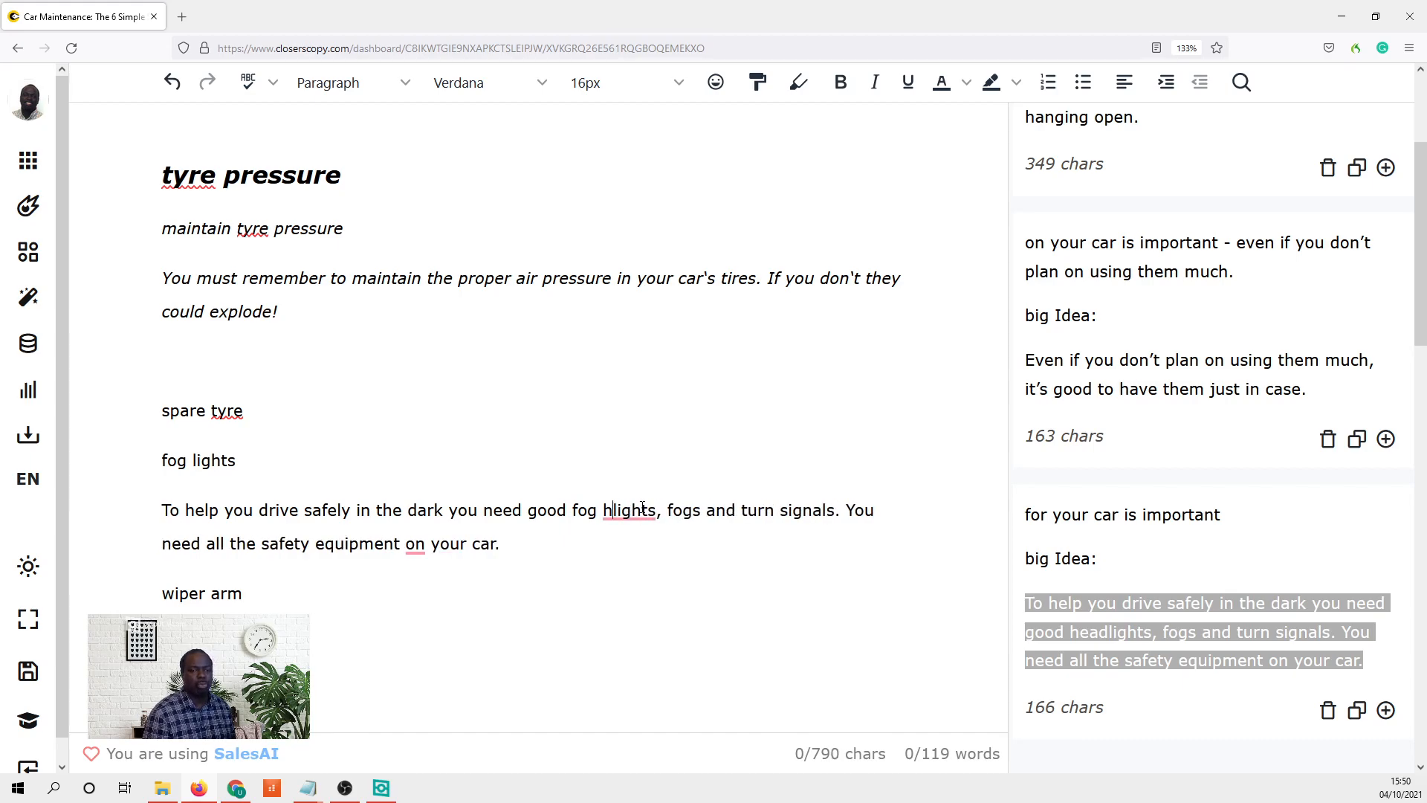
{"action": "key", "text": "BackSpace"}
{"action": "left_click_drag", "start_coordinate": [663, 511], "coordinate": [663, 554]}
{"action": "key", "text": "BackSpace"}
{"action": "key", "text": "BackSpace"}
{"action": "key", "text": "BackSpace"}
{"action": "key", "text": "BackSpace"}
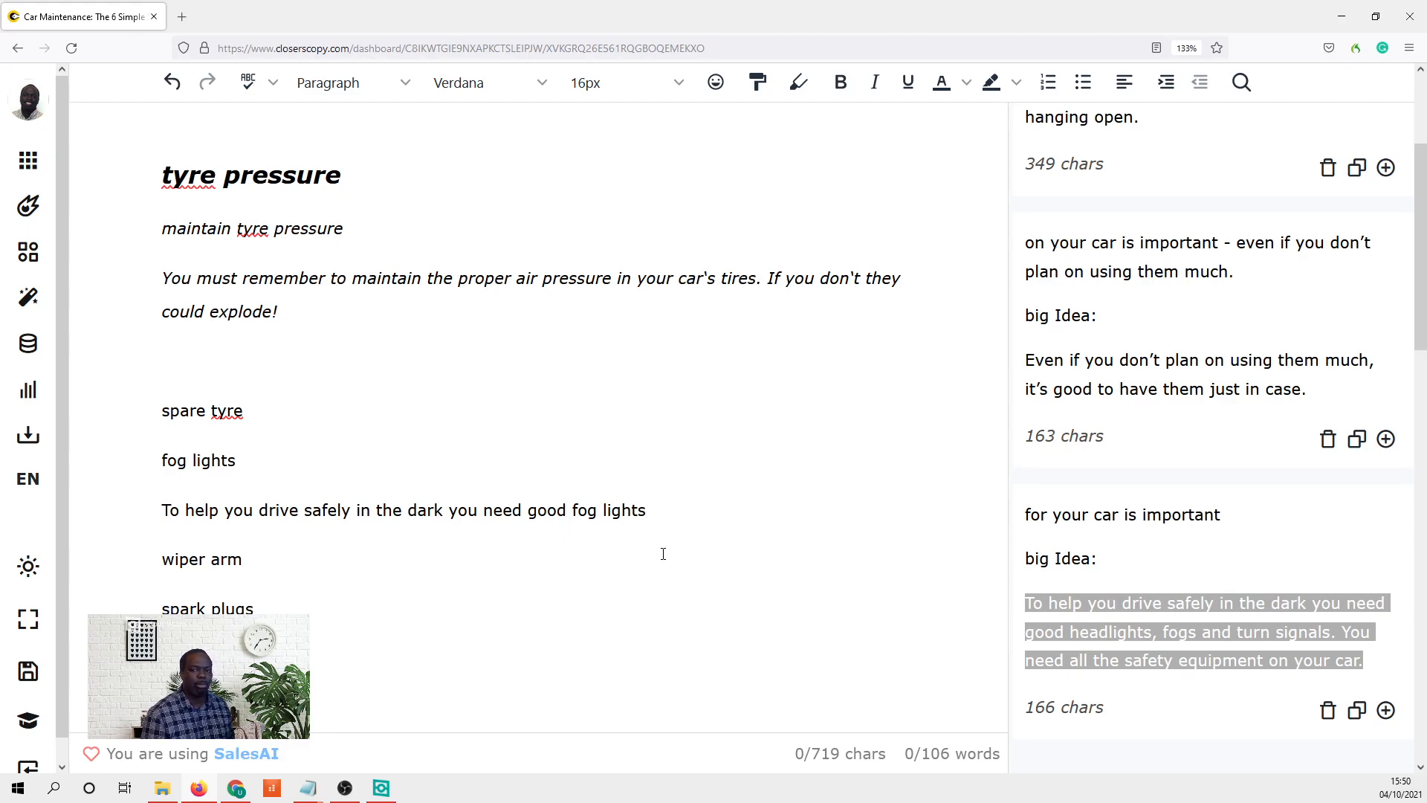
- Copy the desire "Getting good fog lights" from the framework into a new line between "fog lights" and the big idea sentence
{"action": "scroll", "coordinate": [1182, 525], "scroll_direction": "up", "scroll_amount": 10}
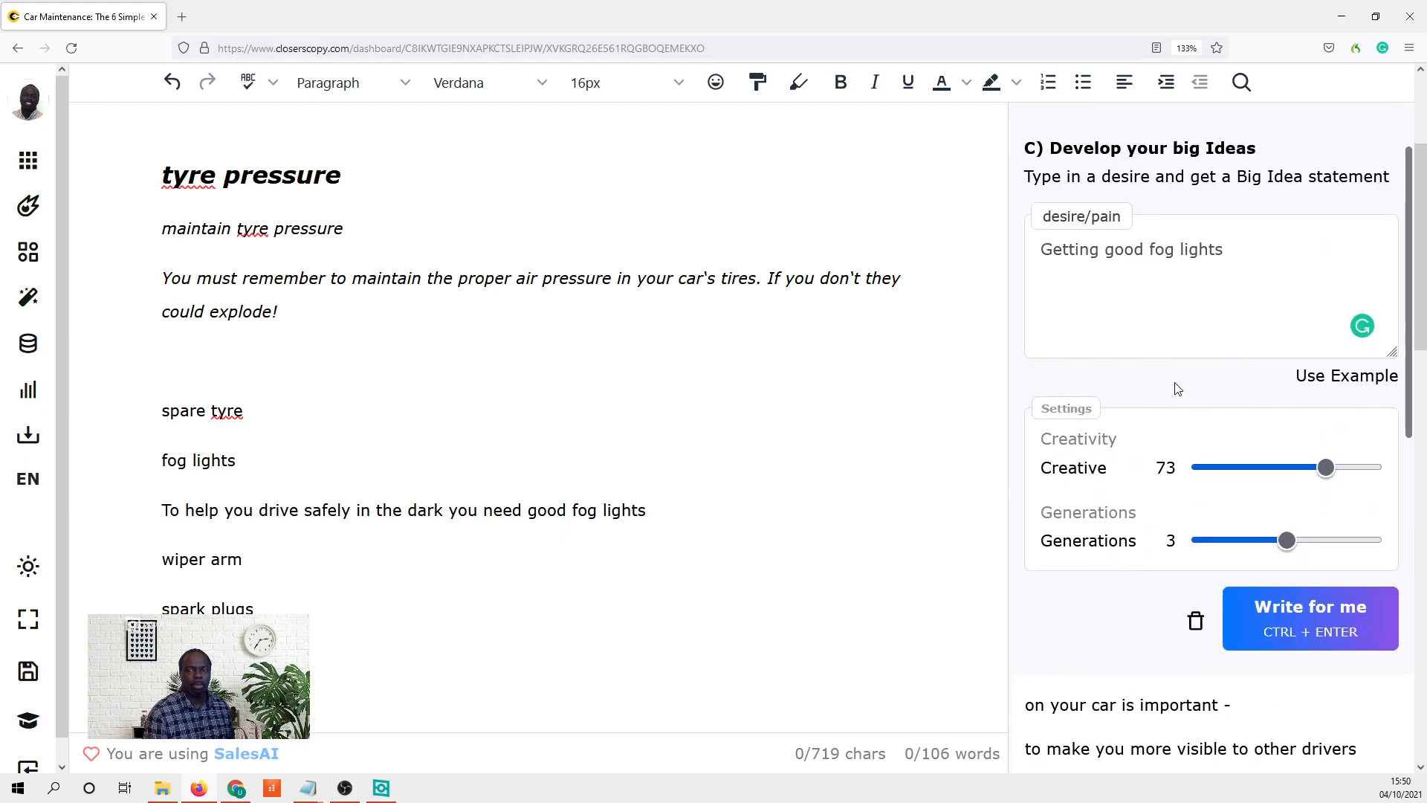
{"action": "left_click_drag", "start_coordinate": [1229, 276], "coordinate": [1022, 253]}
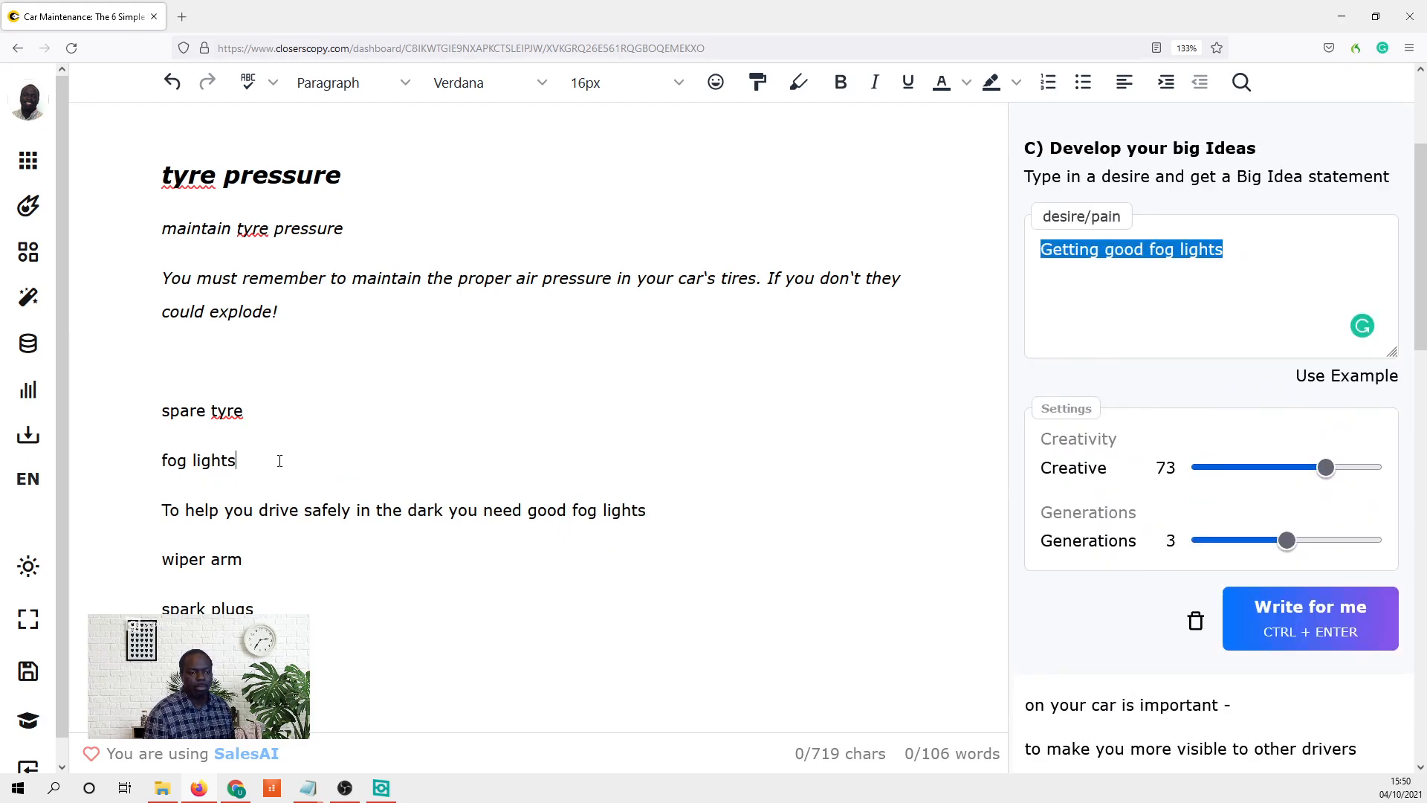
{"action": "key", "text": "Return"}
{"action": "type", "text": "To help you drive safely in the dark you need good headlights, fogs and turn signals. You need all the safety equipment on your car."}
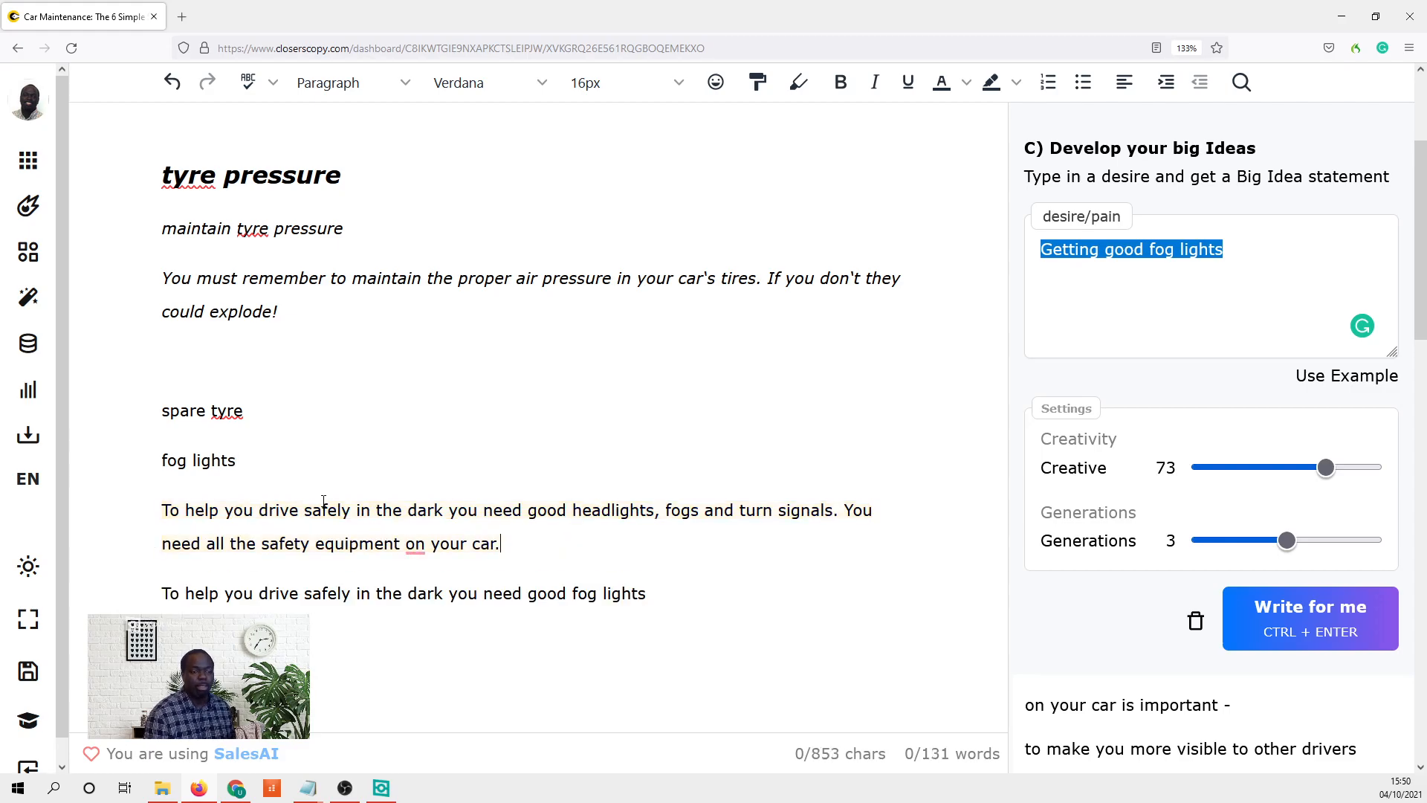
{"action": "key", "text": "ctrl+z"}
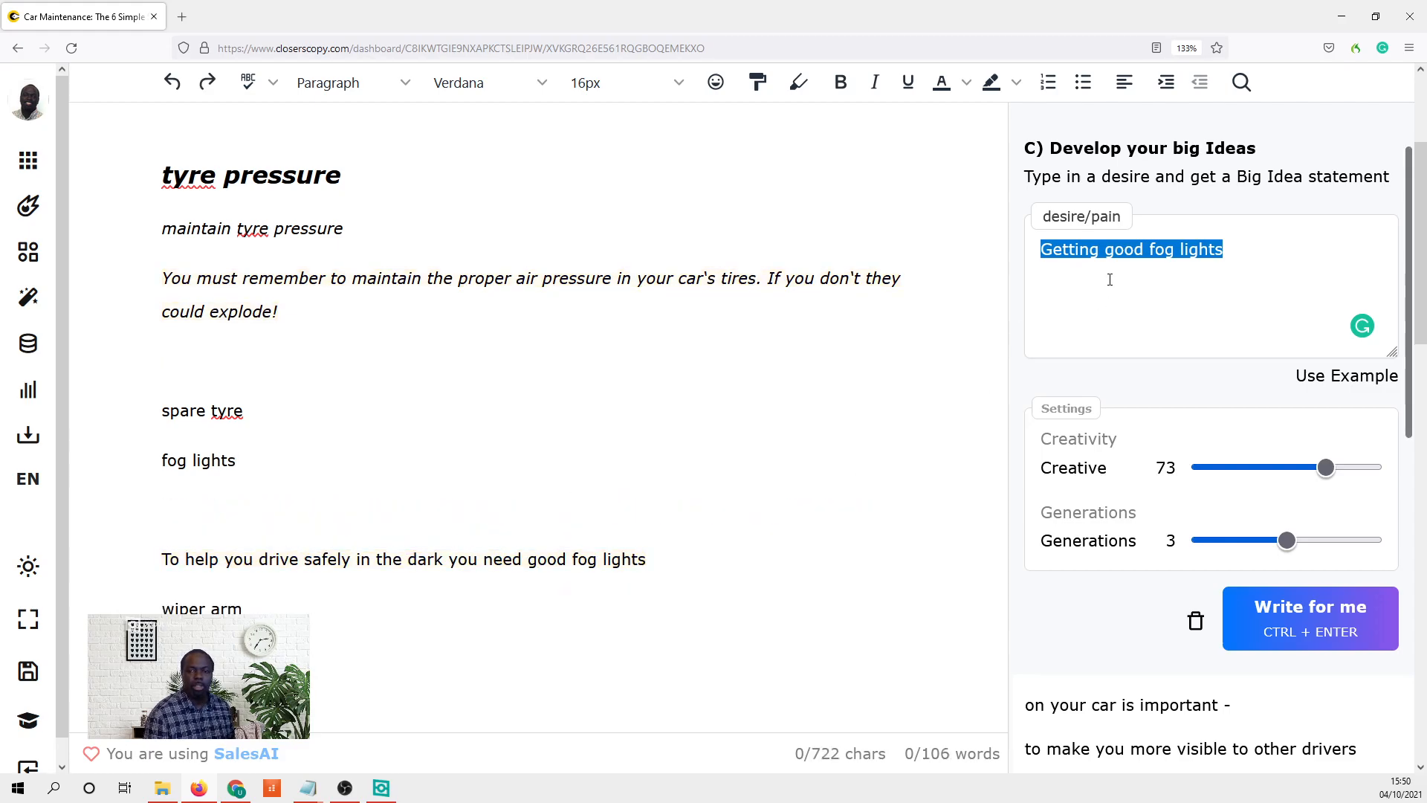
{"action": "right_click", "coordinate": [1133, 255]}
{"action": "left_click", "coordinate": [1163, 342]}
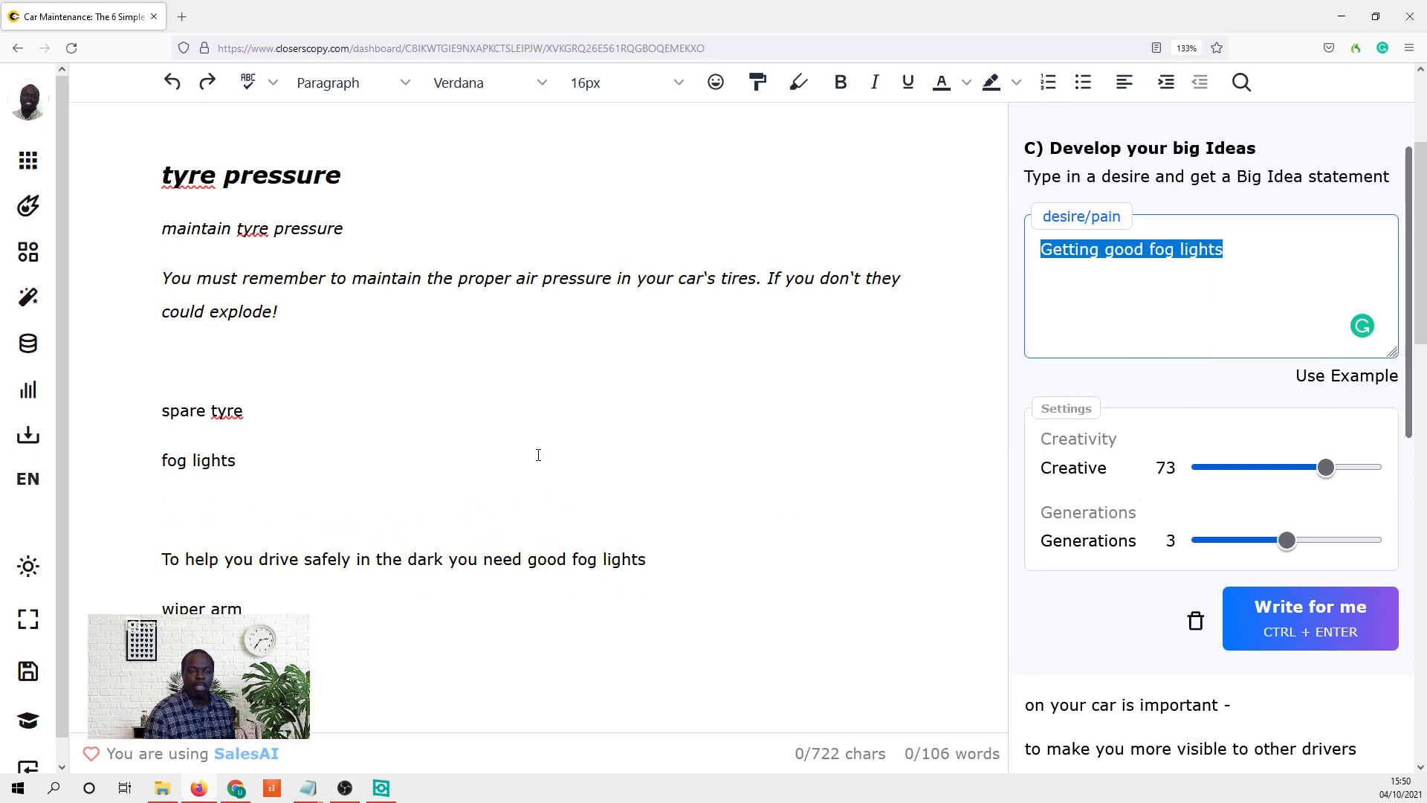
{"action": "left_click", "coordinate": [177, 505]}
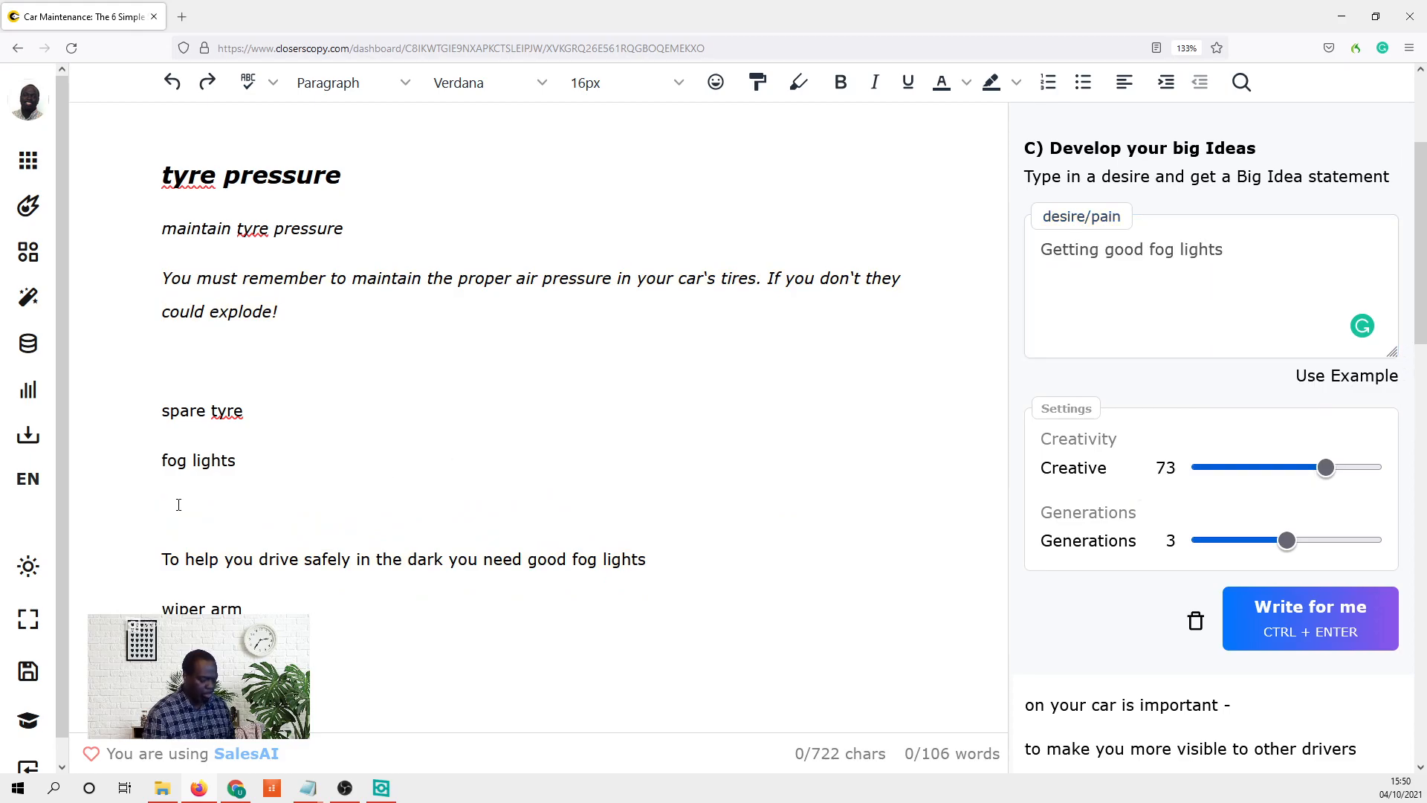
{"action": "key", "text": "ctrl+v"}
- Return to the frameworks list and open C2, which discusses achieving the big idea through exploring the wrong way of doing it
{"action": "scroll", "coordinate": [351, 510], "scroll_direction": "up", "scroll_amount": 5}
{"action": "scroll", "coordinate": [339, 487], "scroll_direction": "down", "scroll_amount": 3}
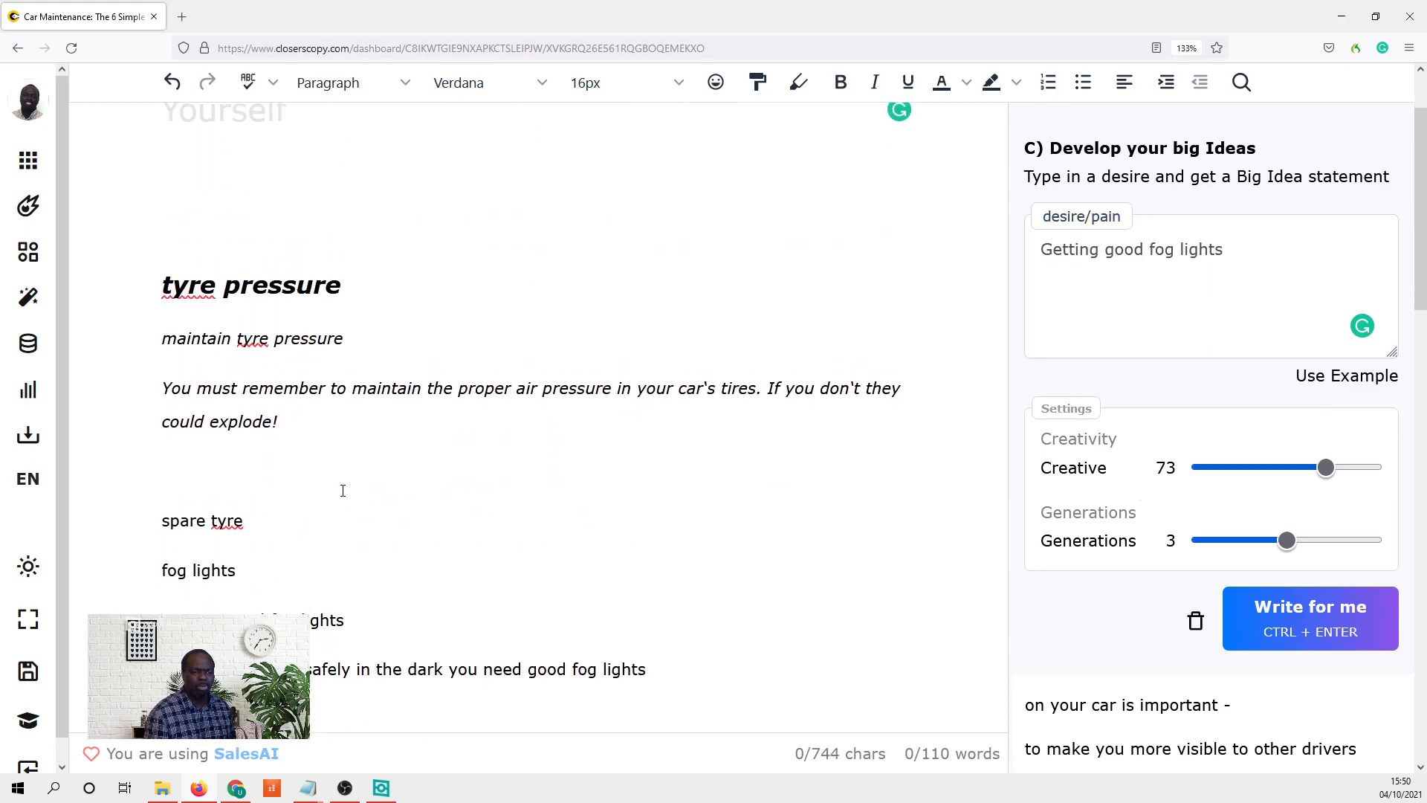
{"action": "left_click_drag", "start_coordinate": [312, 455], "coordinate": [254, 453]}
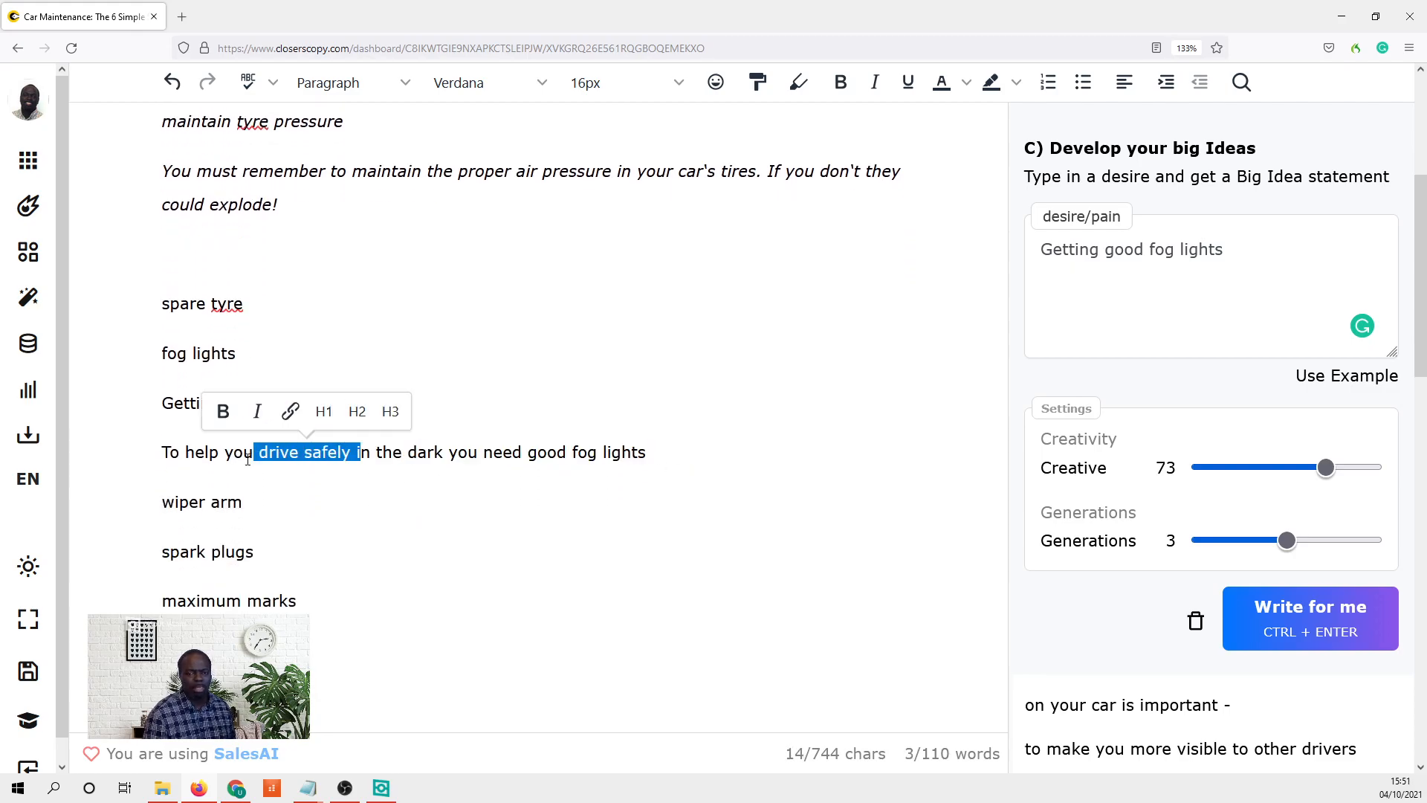
{"action": "scroll", "coordinate": [1056, 246], "scroll_direction": "up", "scroll_amount": 2}
{"action": "left_click", "coordinate": [1070, 195]}
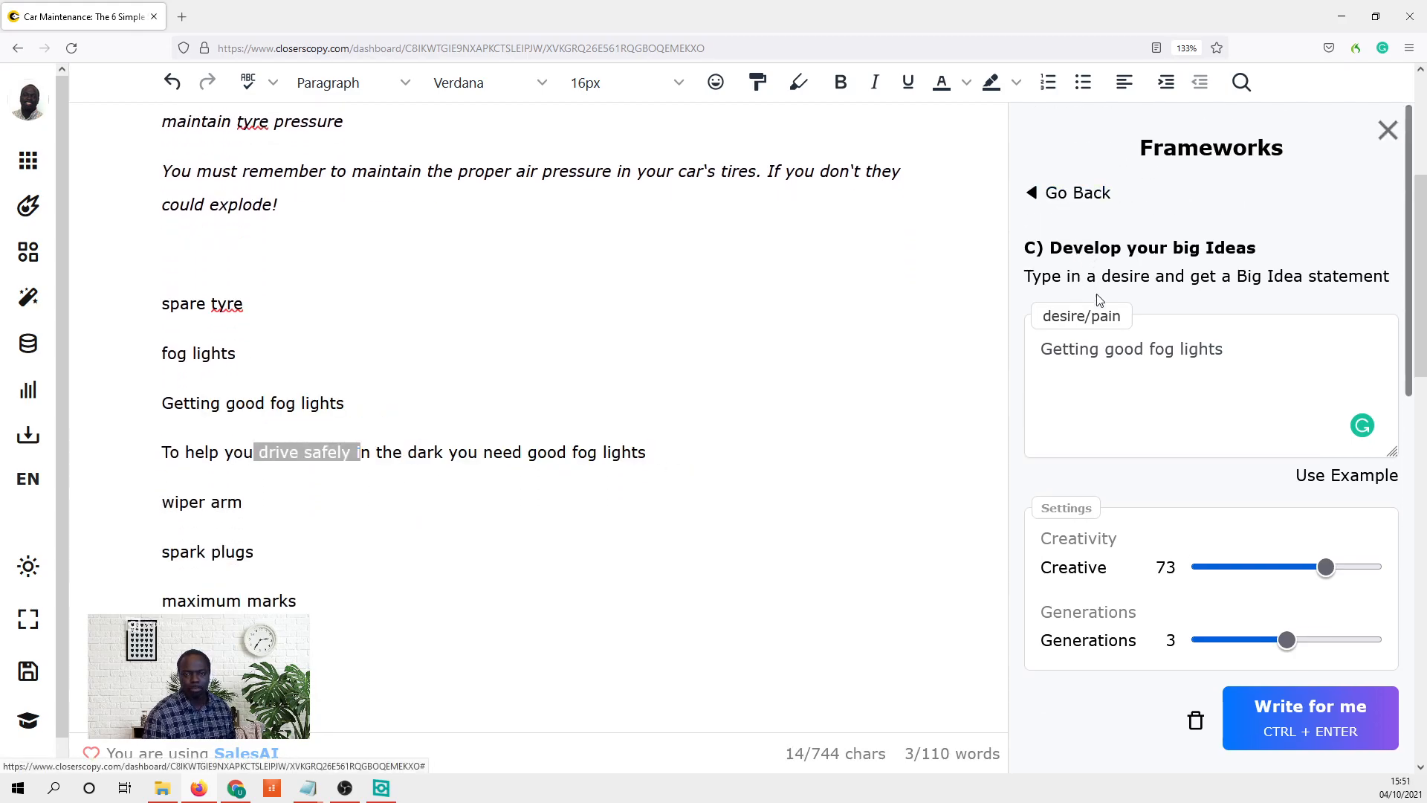
{"action": "scroll", "coordinate": [1145, 319], "scroll_direction": "down", "scroll_amount": 3}
{"action": "scroll", "coordinate": [1167, 326], "scroll_direction": "up", "scroll_amount": 1}
{"action": "scroll", "coordinate": [1175, 332], "scroll_direction": "down", "scroll_amount": 1}
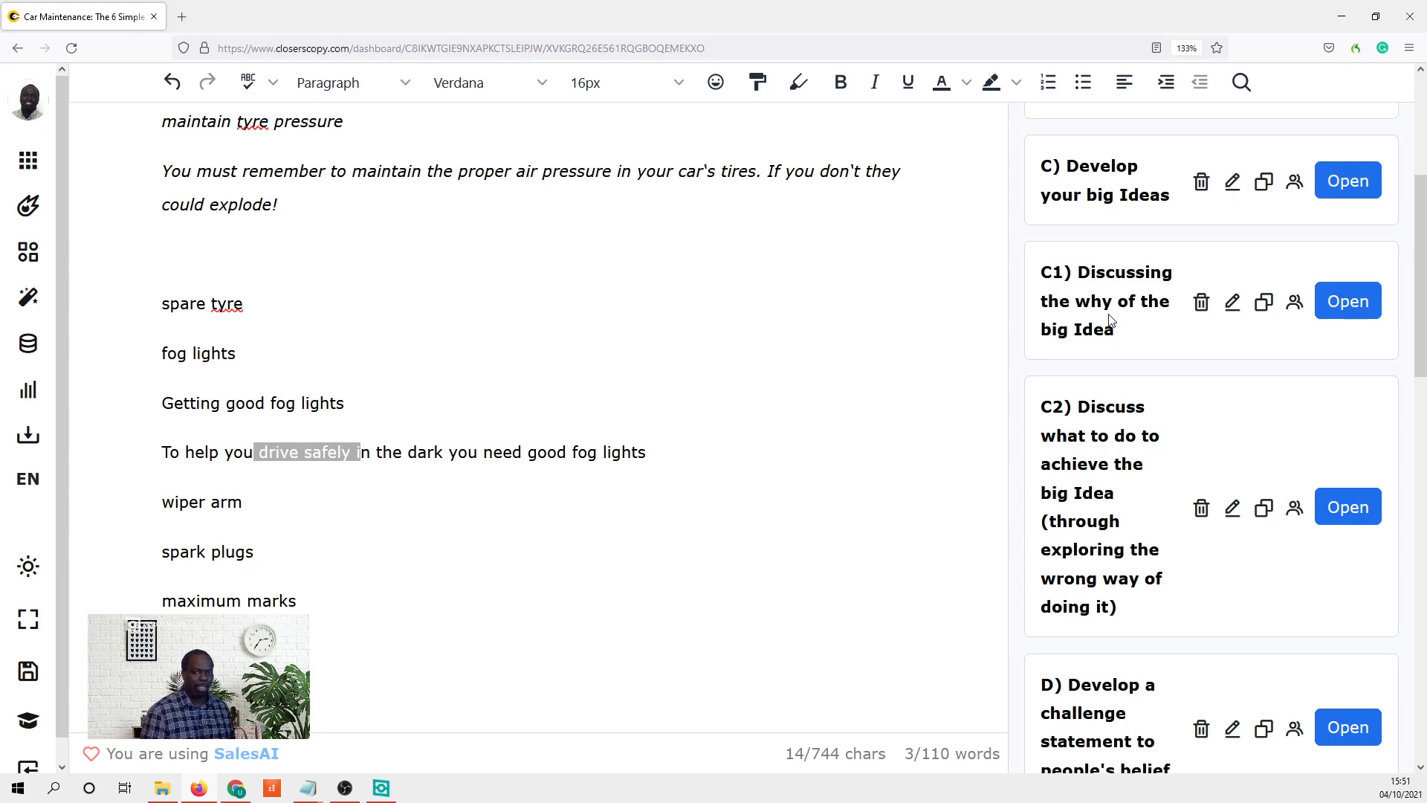
{"action": "left_click", "coordinate": [1359, 513]}
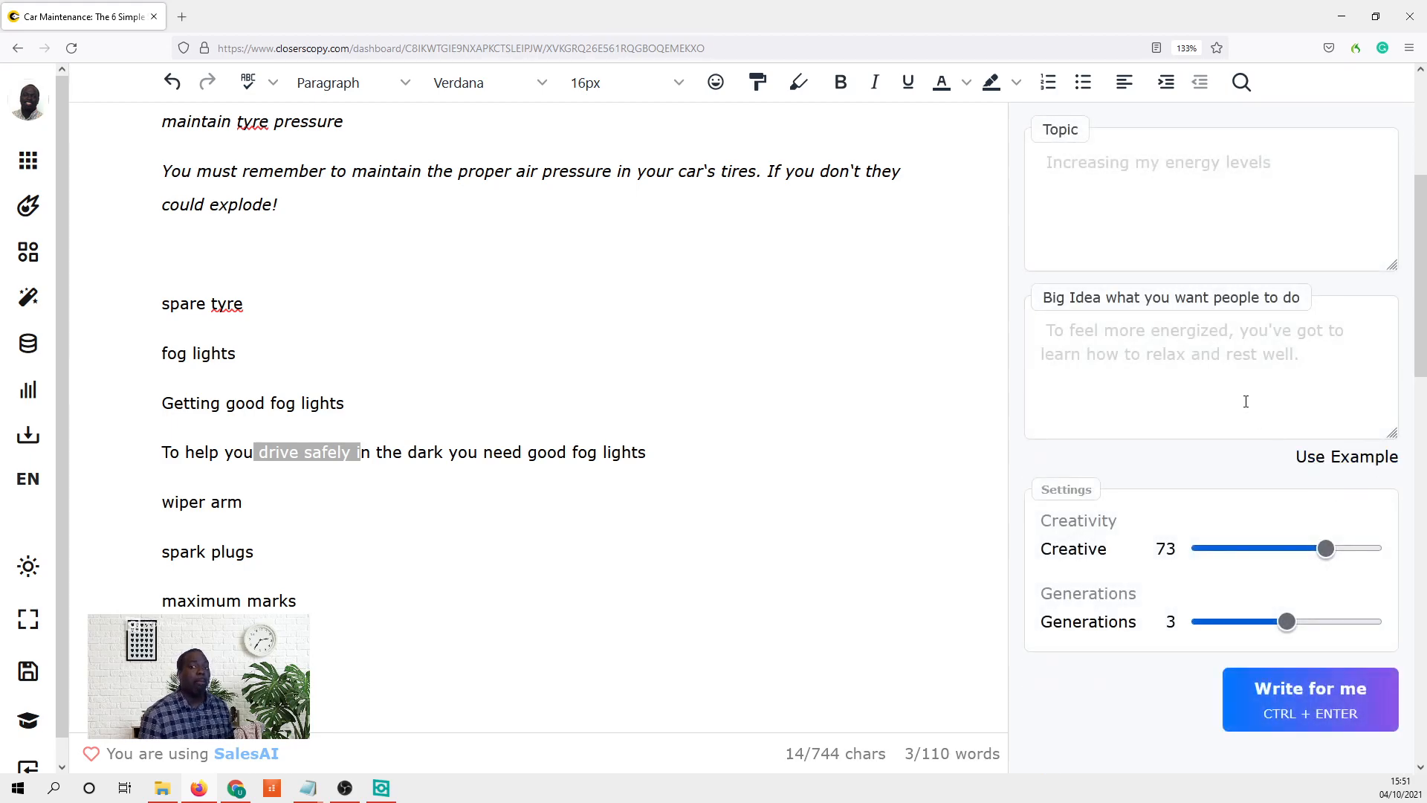
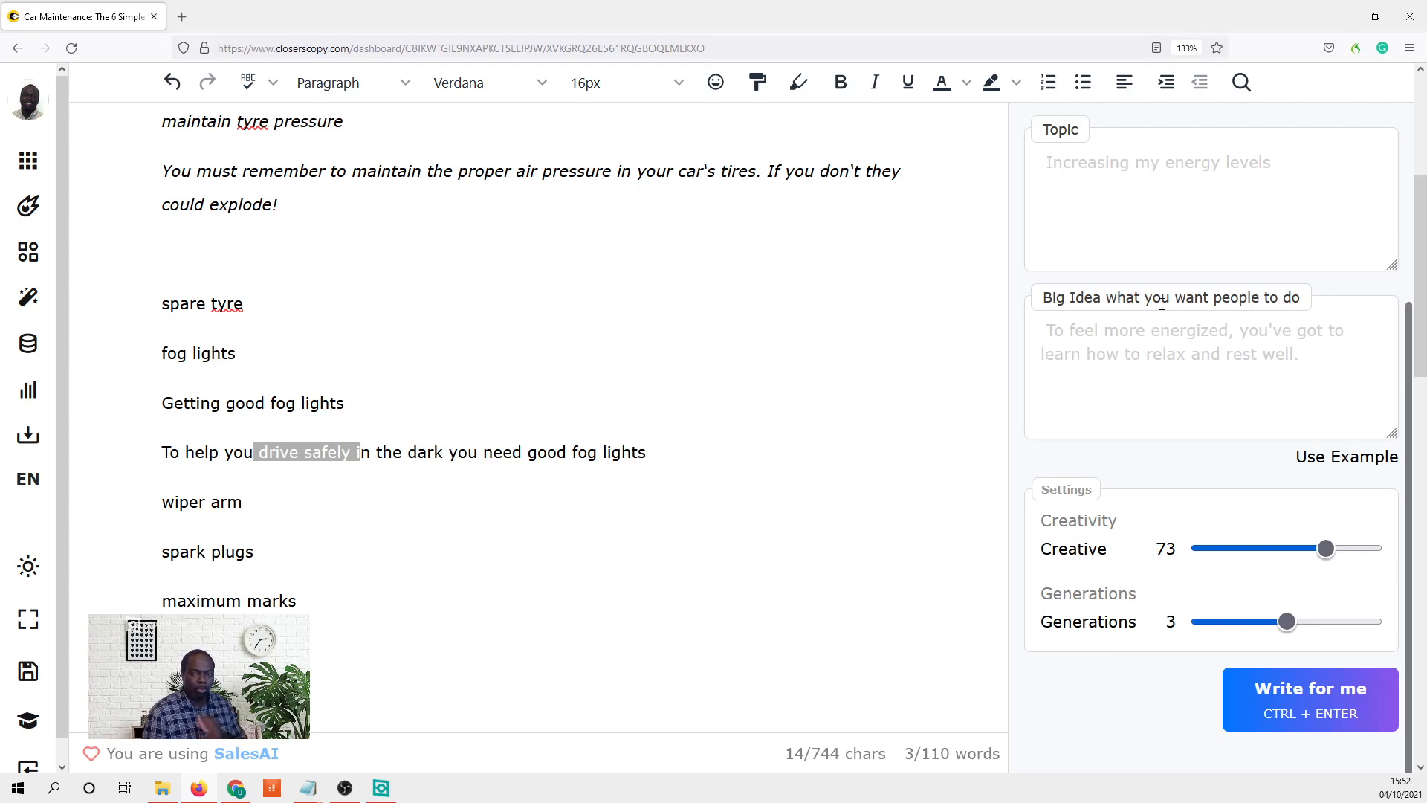
- Copy "Getting good fog lights" from the article into the framework's Topic
{"action": "left_click_drag", "start_coordinate": [386, 400], "coordinate": [136, 399]}
{"action": "key", "text": "ctrl+c"}
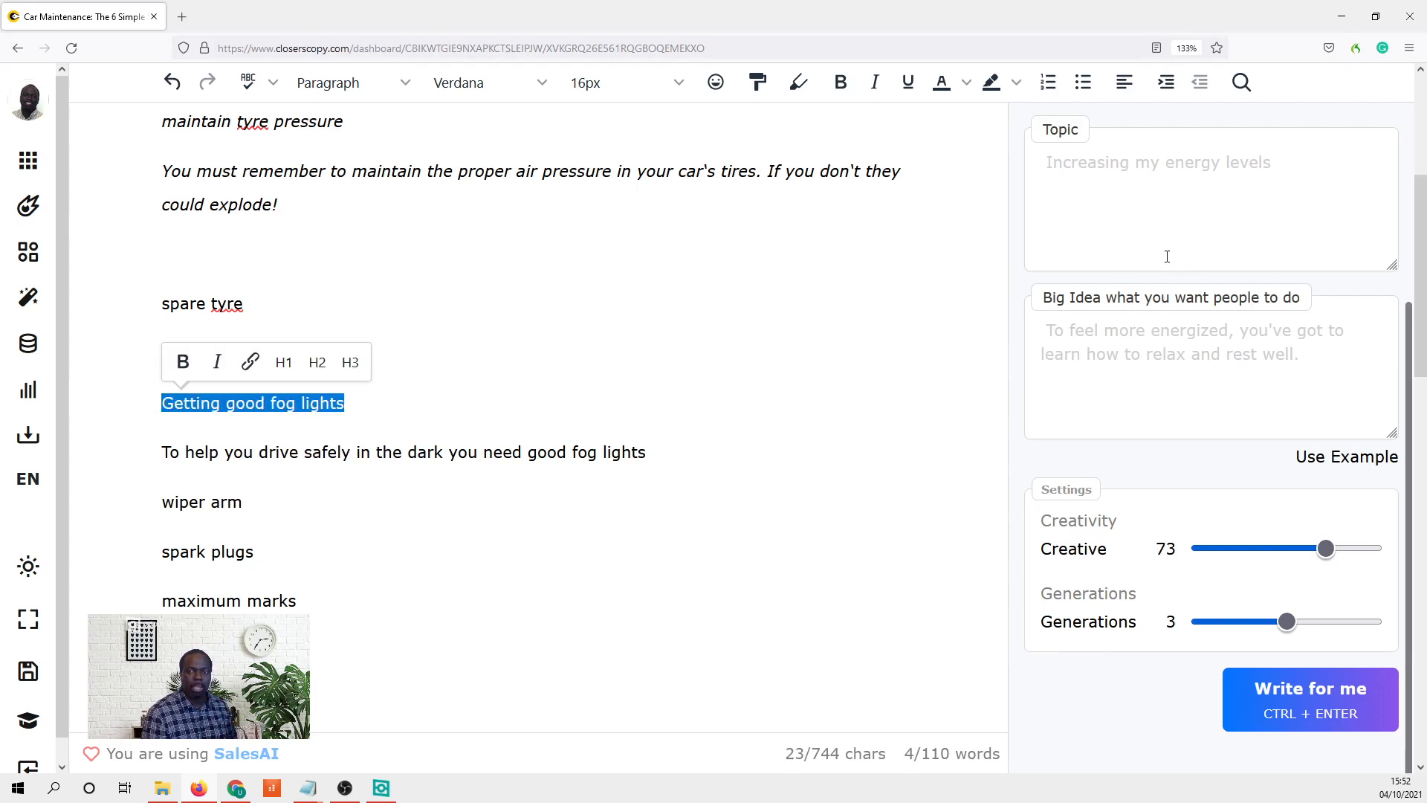
{"action": "left_click", "coordinate": [1166, 255]}
{"action": "key", "text": "ctrl+v"}
- Copy "To help you drive safely in the dark you need good fog lights" into the Big Idea input and generate the discussion
{"action": "left_click_drag", "start_coordinate": [698, 455], "coordinate": [109, 457]}
{"action": "key", "text": "ctrl+c"}
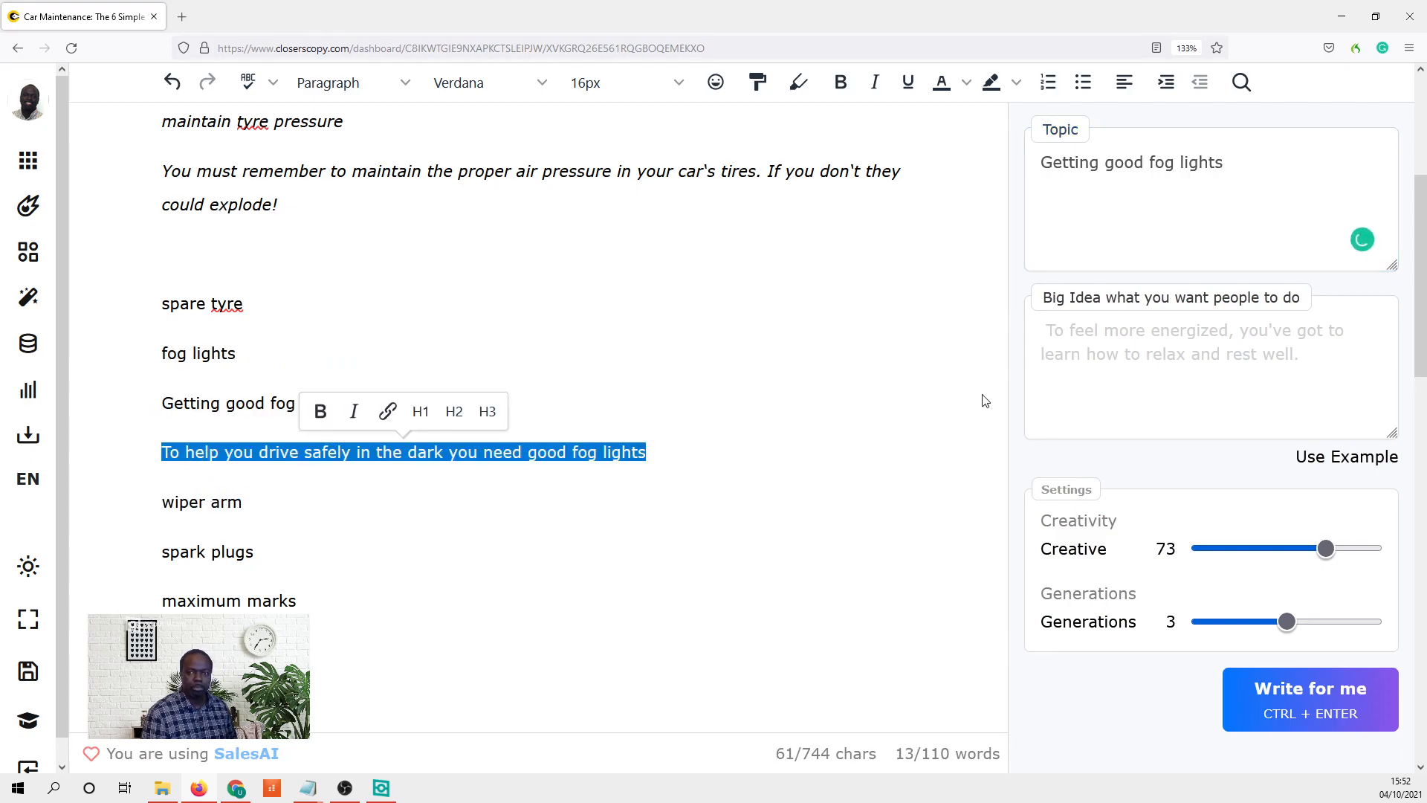
{"action": "left_click", "coordinate": [1049, 371]}
{"action": "key", "text": "ctrl+v"}
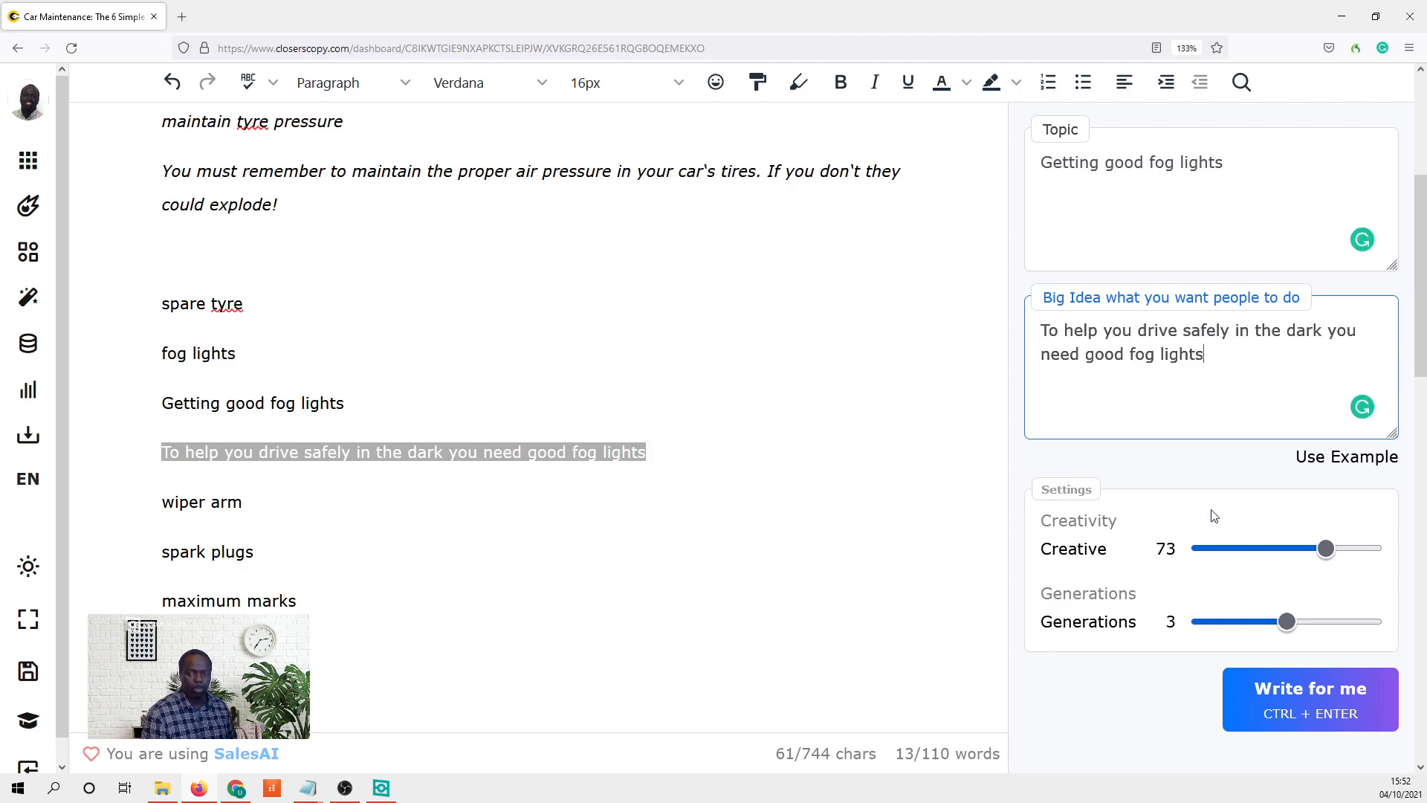
{"action": "left_click", "coordinate": [1299, 688]}
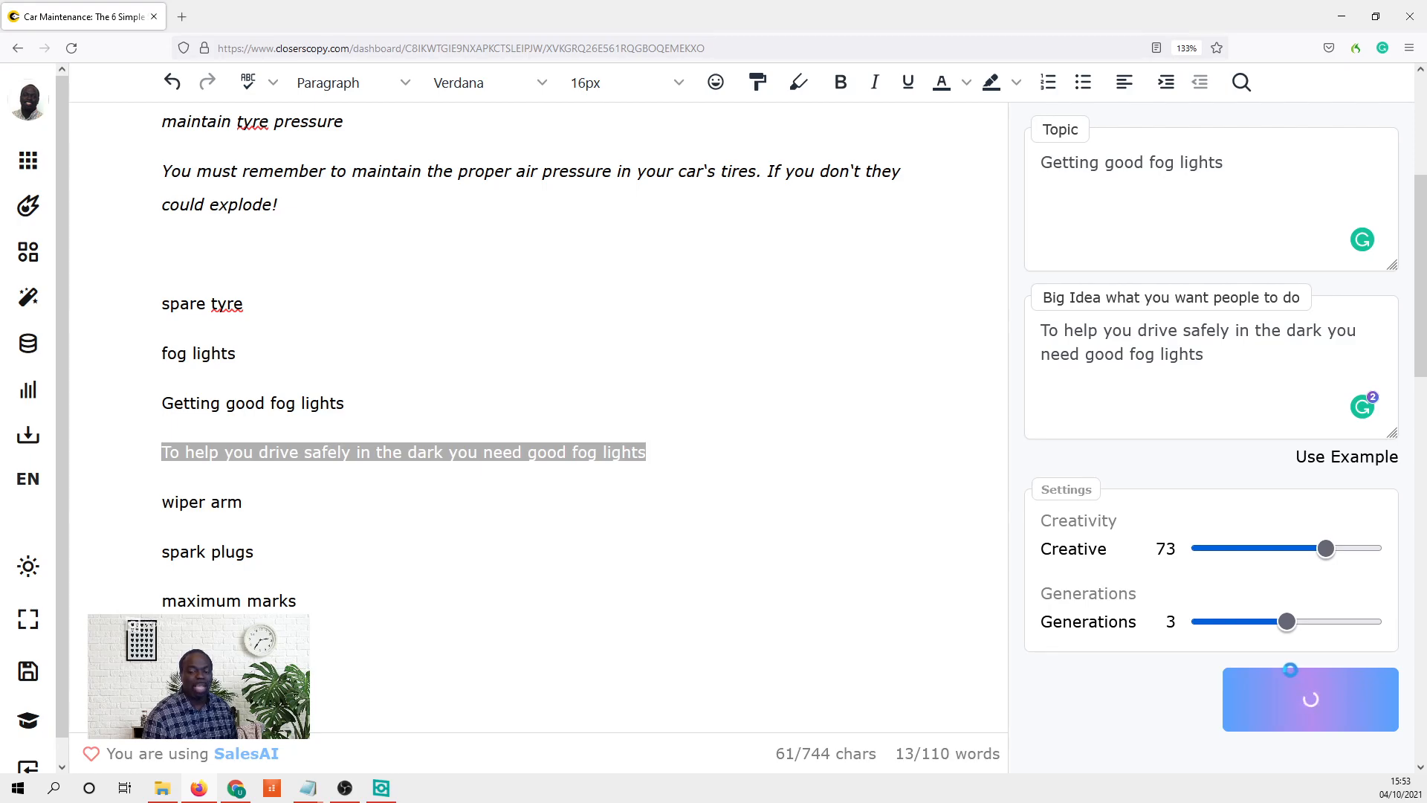
- Examine the generated fog lights discussion, including its wrong way, bad outcome and correct way sections
{"action": "scroll", "coordinate": [1290, 670], "scroll_direction": "down", "scroll_amount": 3}
{"action": "scroll", "coordinate": [1283, 680], "scroll_direction": "down", "scroll_amount": 3}
{"action": "scroll", "coordinate": [1284, 682], "scroll_direction": "down", "scroll_amount": 2}
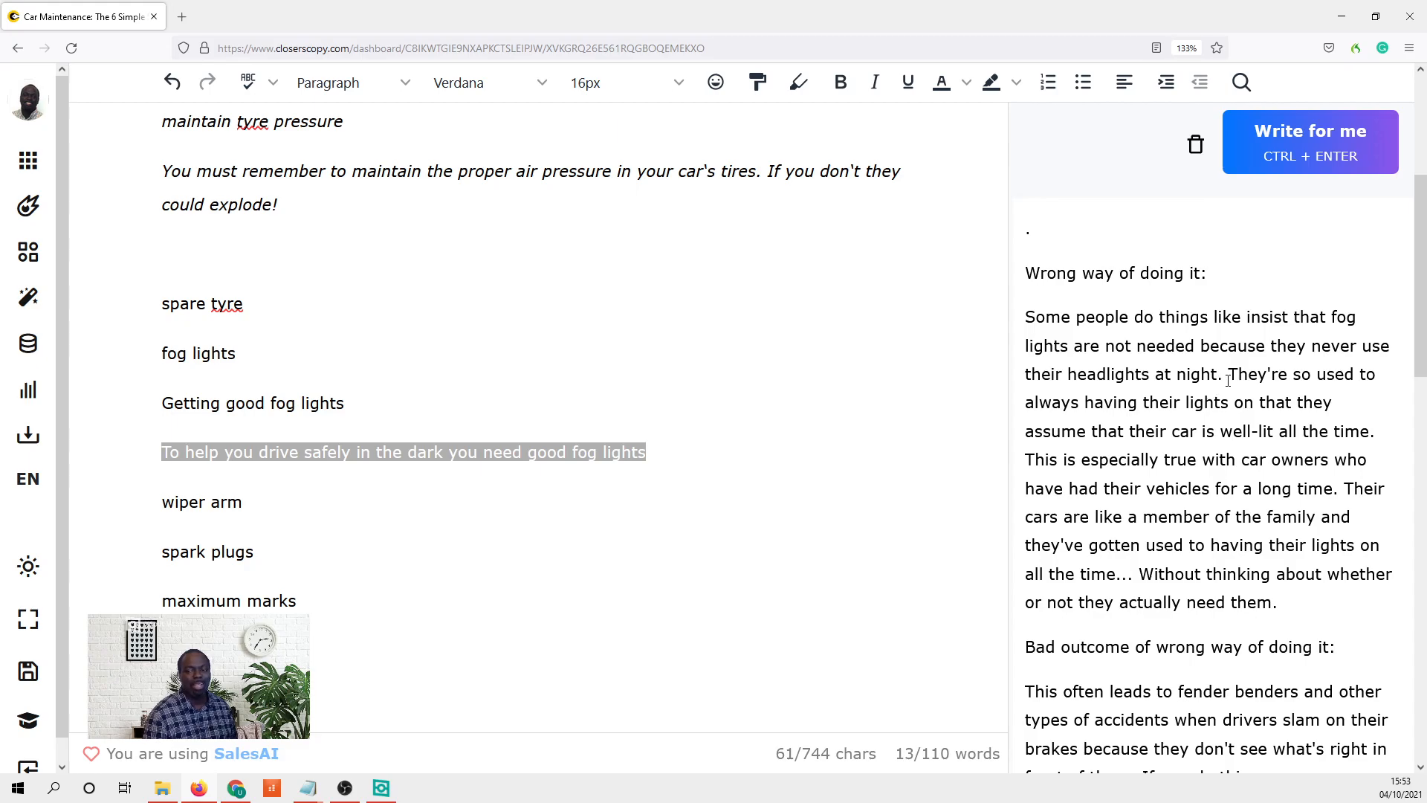
{"action": "left_click_drag", "start_coordinate": [1232, 376], "coordinate": [1322, 441]}
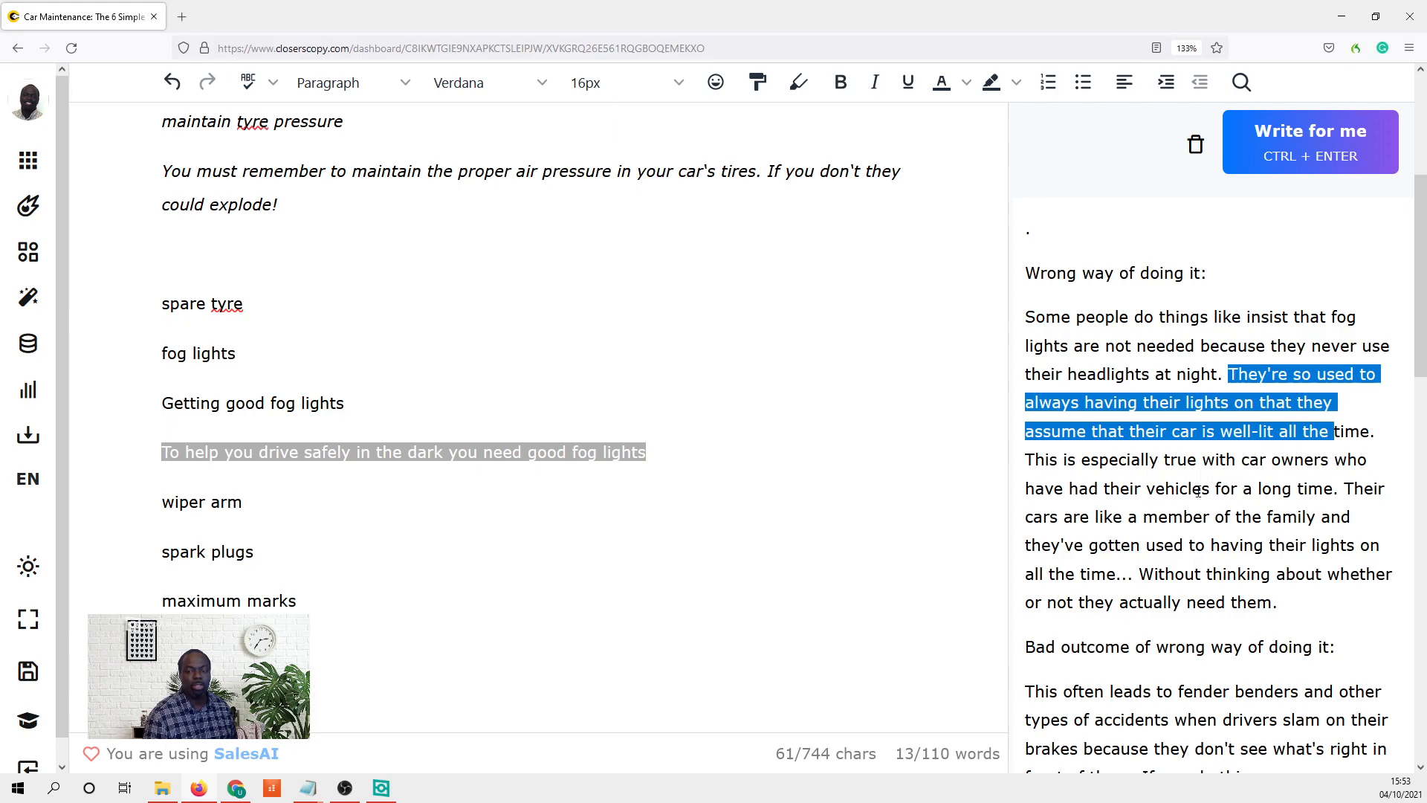
{"action": "left_click_drag", "start_coordinate": [1338, 488], "coordinate": [1126, 581]}
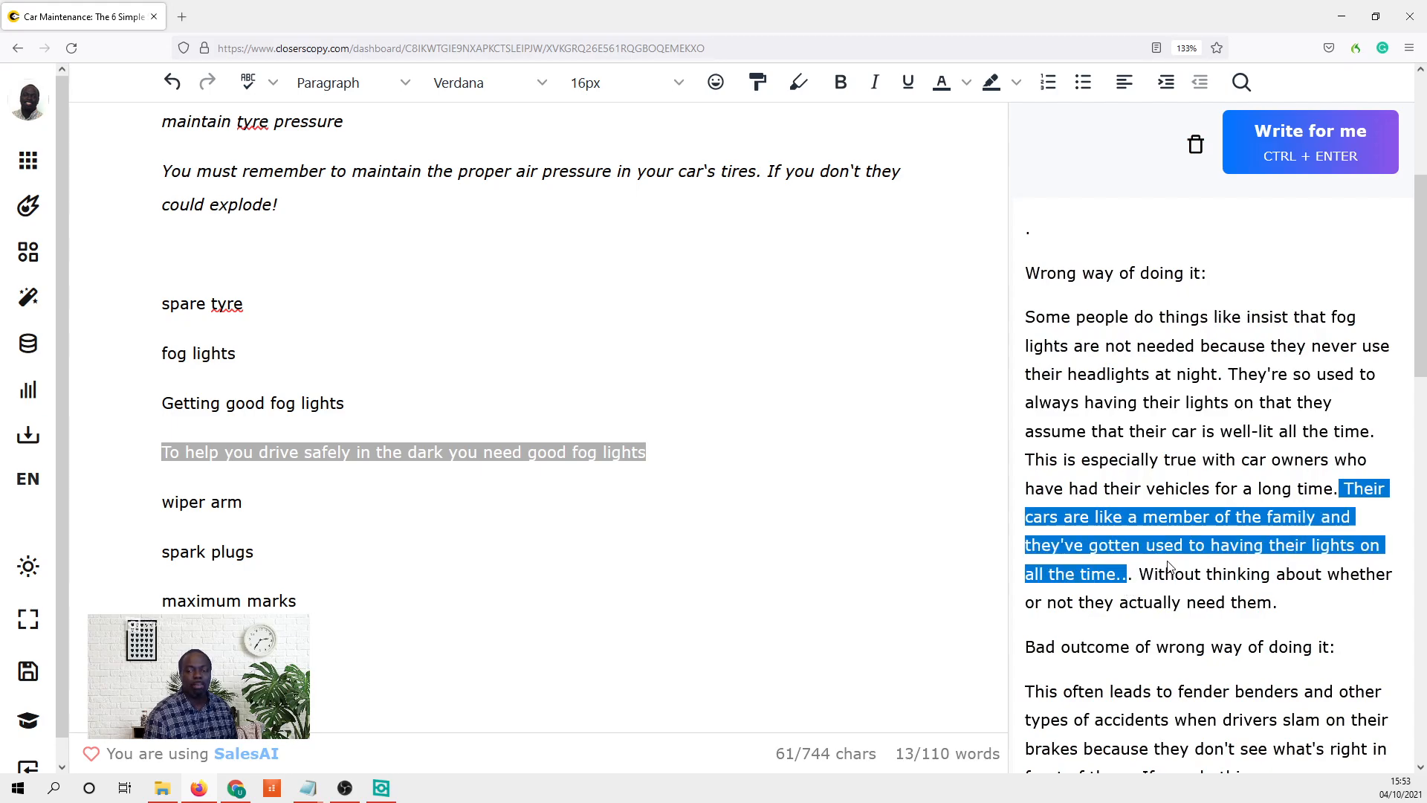
{"action": "scroll", "coordinate": [1189, 568], "scroll_direction": "down", "scroll_amount": 3}
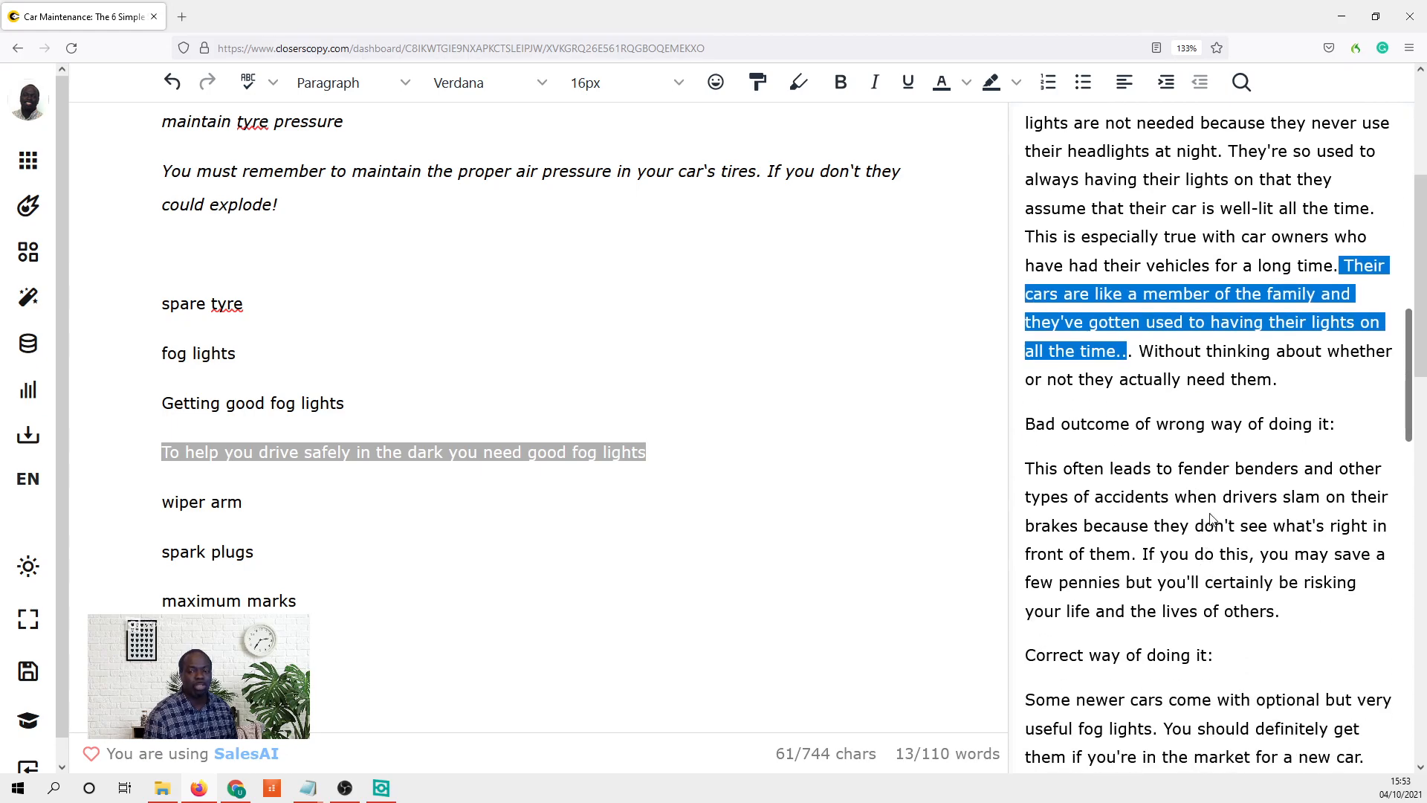
{"action": "scroll", "coordinate": [1078, 381], "scroll_direction": "down", "scroll_amount": 2}
{"action": "left_click_drag", "start_coordinate": [1172, 356], "coordinate": [1159, 455]}
{"action": "scroll", "coordinate": [1161, 458], "scroll_direction": "down", "scroll_amount": 3}
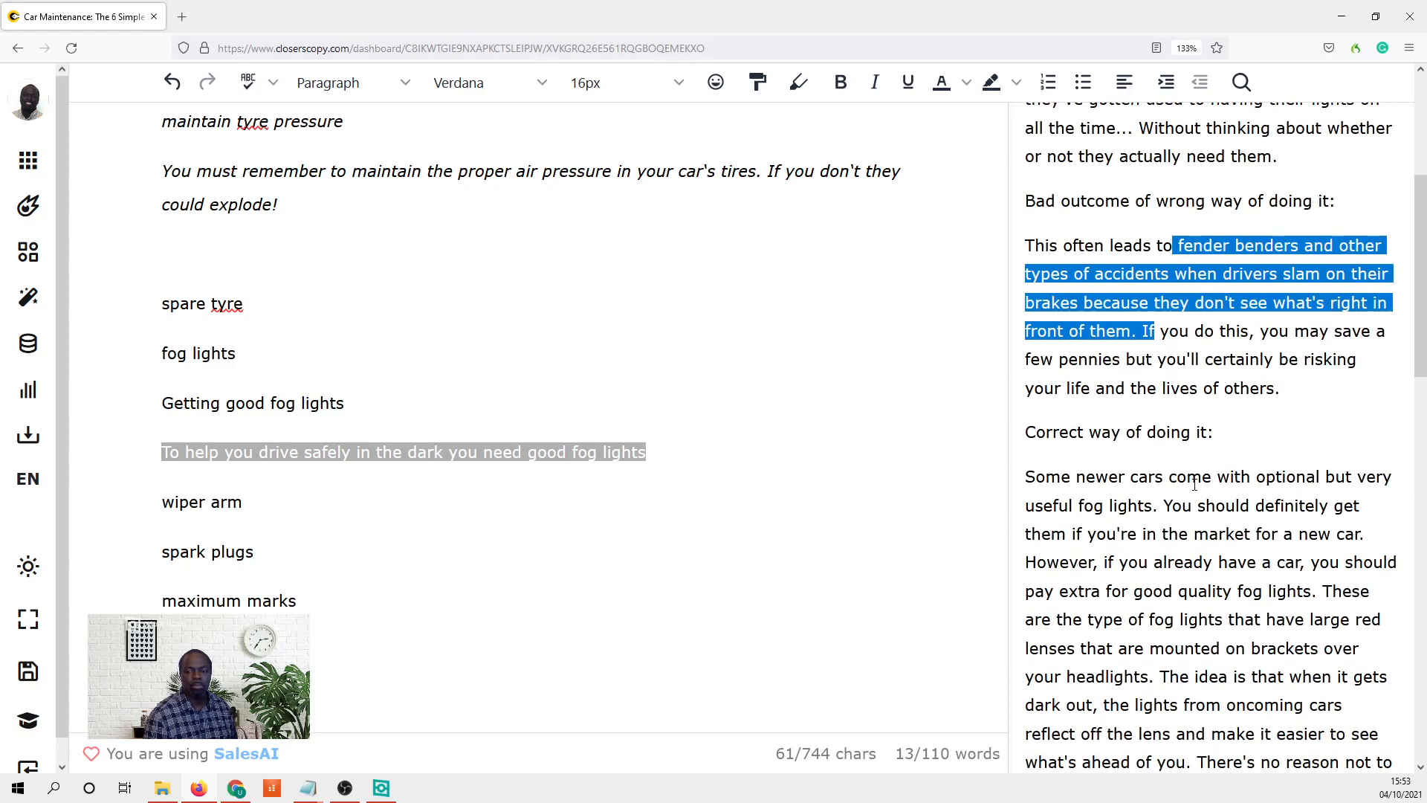
{"action": "scroll", "coordinate": [1194, 484], "scroll_direction": "down", "scroll_amount": 10}
{"action": "scroll", "coordinate": [1156, 403], "scroll_direction": "down", "scroll_amount": 8}
{"action": "scroll", "coordinate": [1167, 402], "scroll_direction": "up", "scroll_amount": 7}
{"action": "scroll", "coordinate": [1168, 401], "scroll_direction": "down", "scroll_amount": 3}
{"action": "scroll", "coordinate": [1163, 424], "scroll_direction": "up", "scroll_amount": 10}
{"action": "scroll", "coordinate": [1160, 446], "scroll_direction": "down", "scroll_amount": 4}
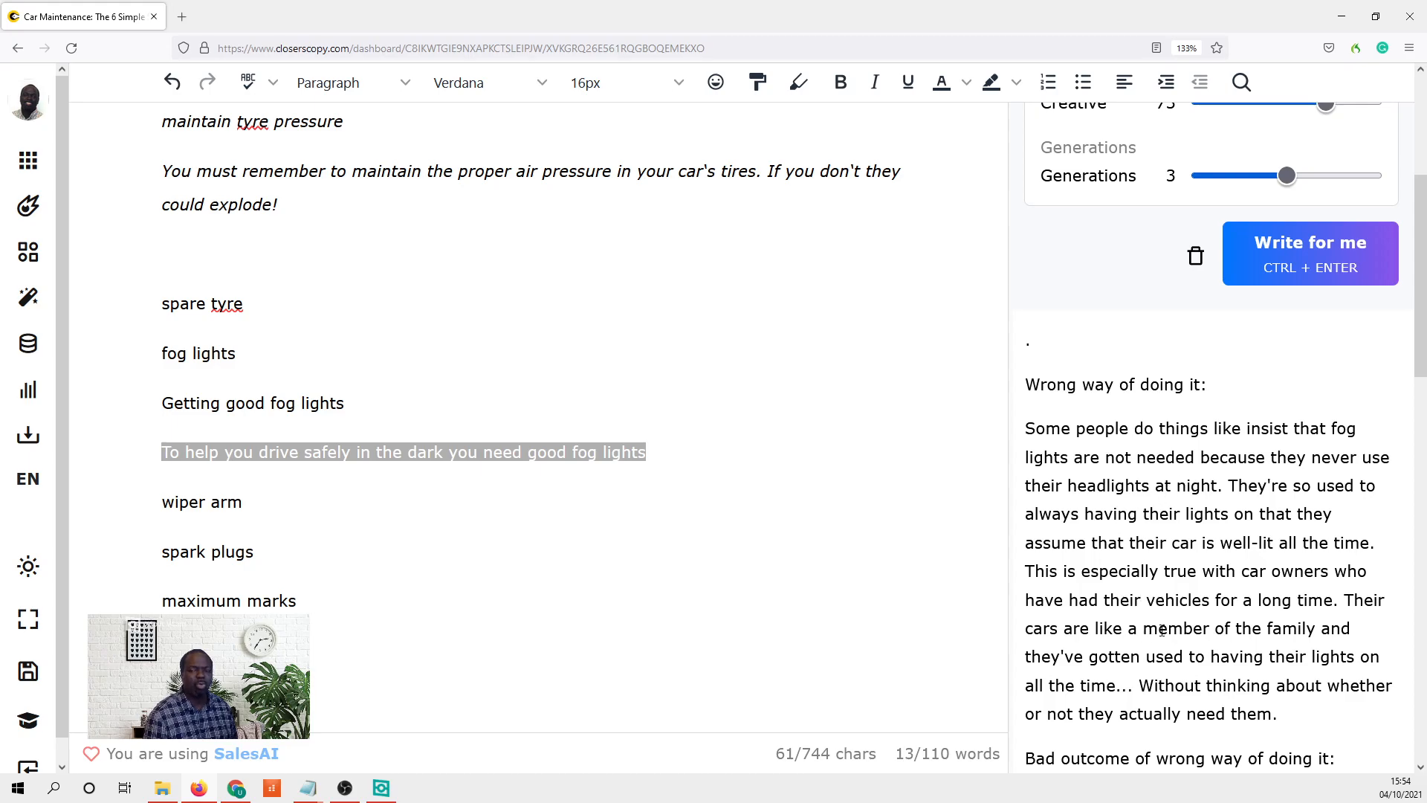
{"action": "scroll", "coordinate": [1233, 530], "scroll_direction": "down", "scroll_amount": 6}
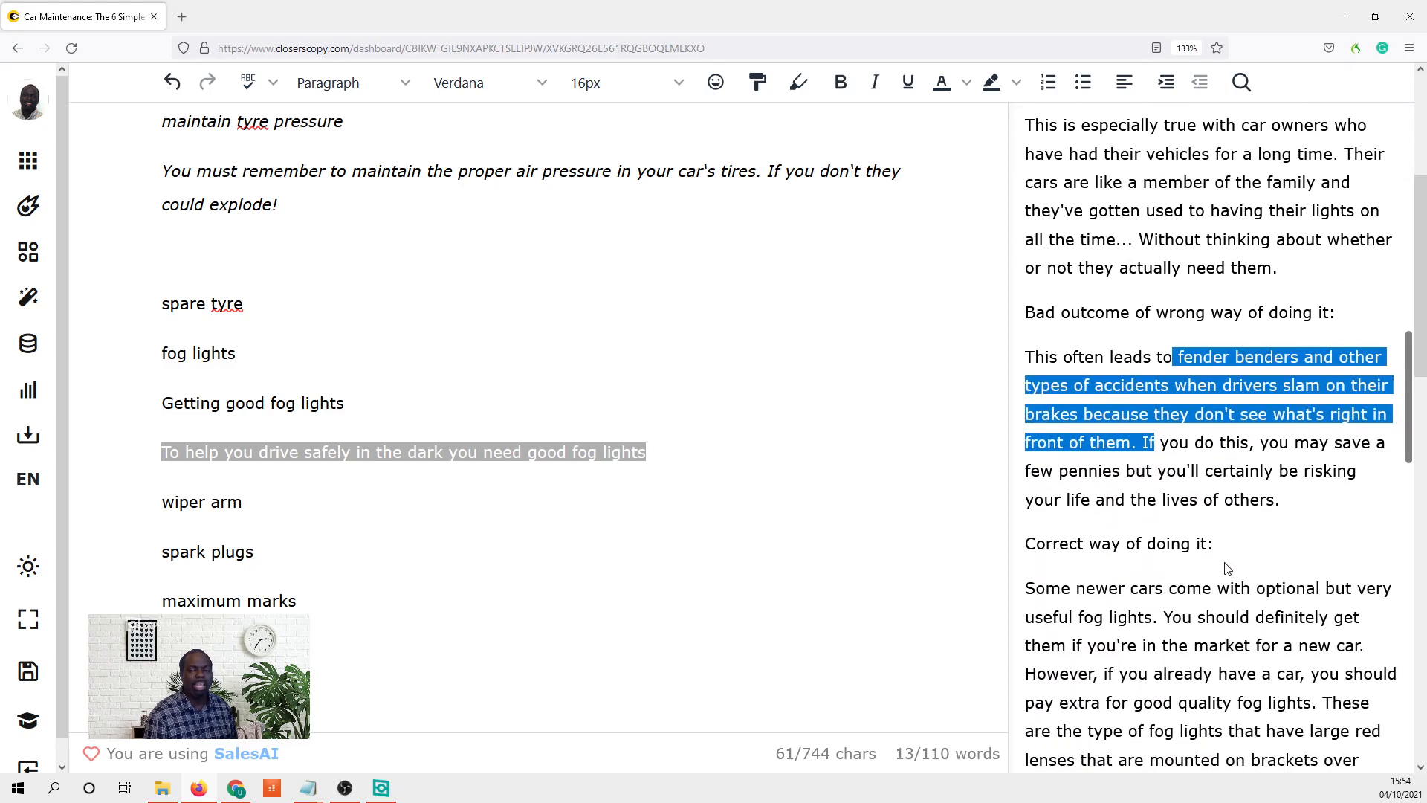
{"action": "scroll", "coordinate": [1228, 569], "scroll_direction": "down", "scroll_amount": 2}
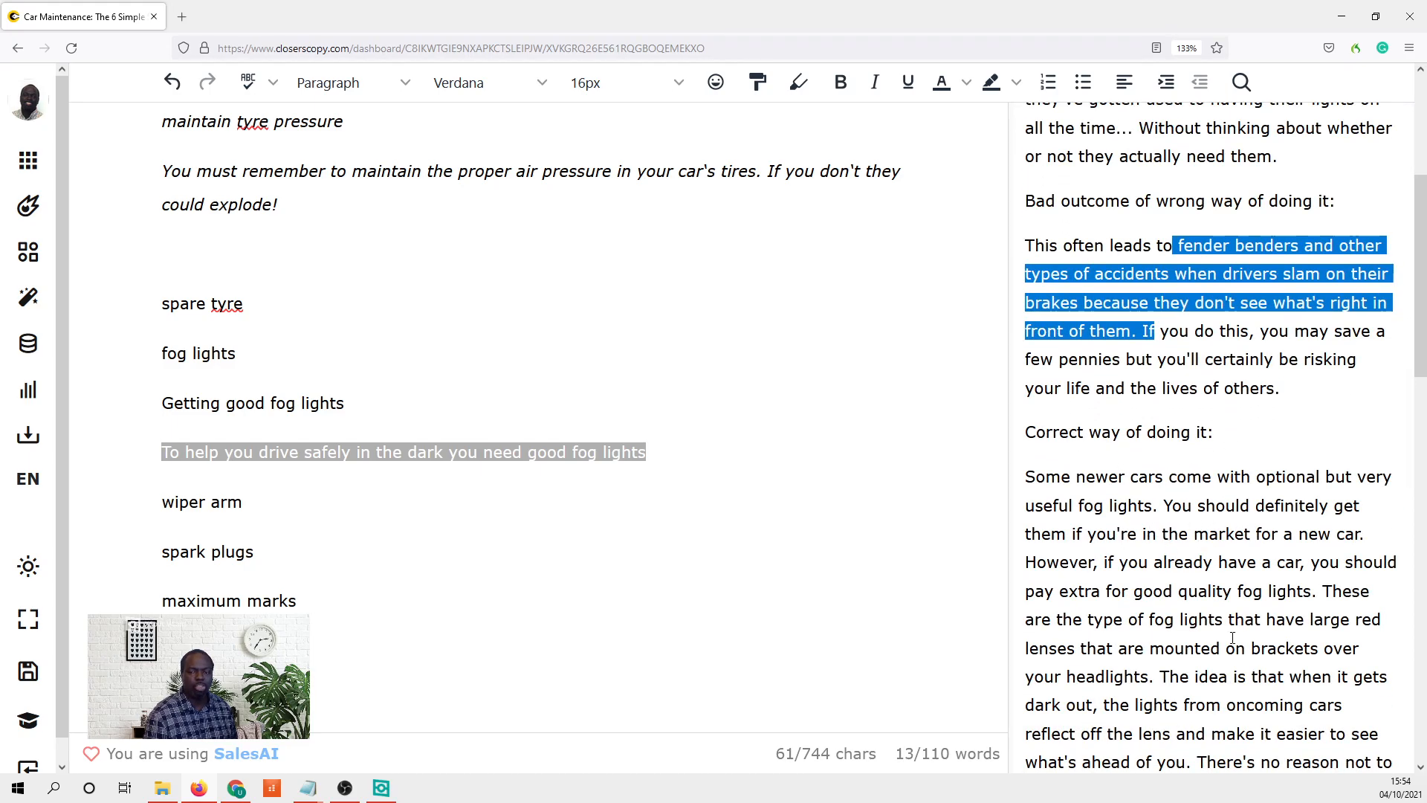
{"action": "scroll", "coordinate": [1066, 583], "scroll_direction": "up", "scroll_amount": 14}
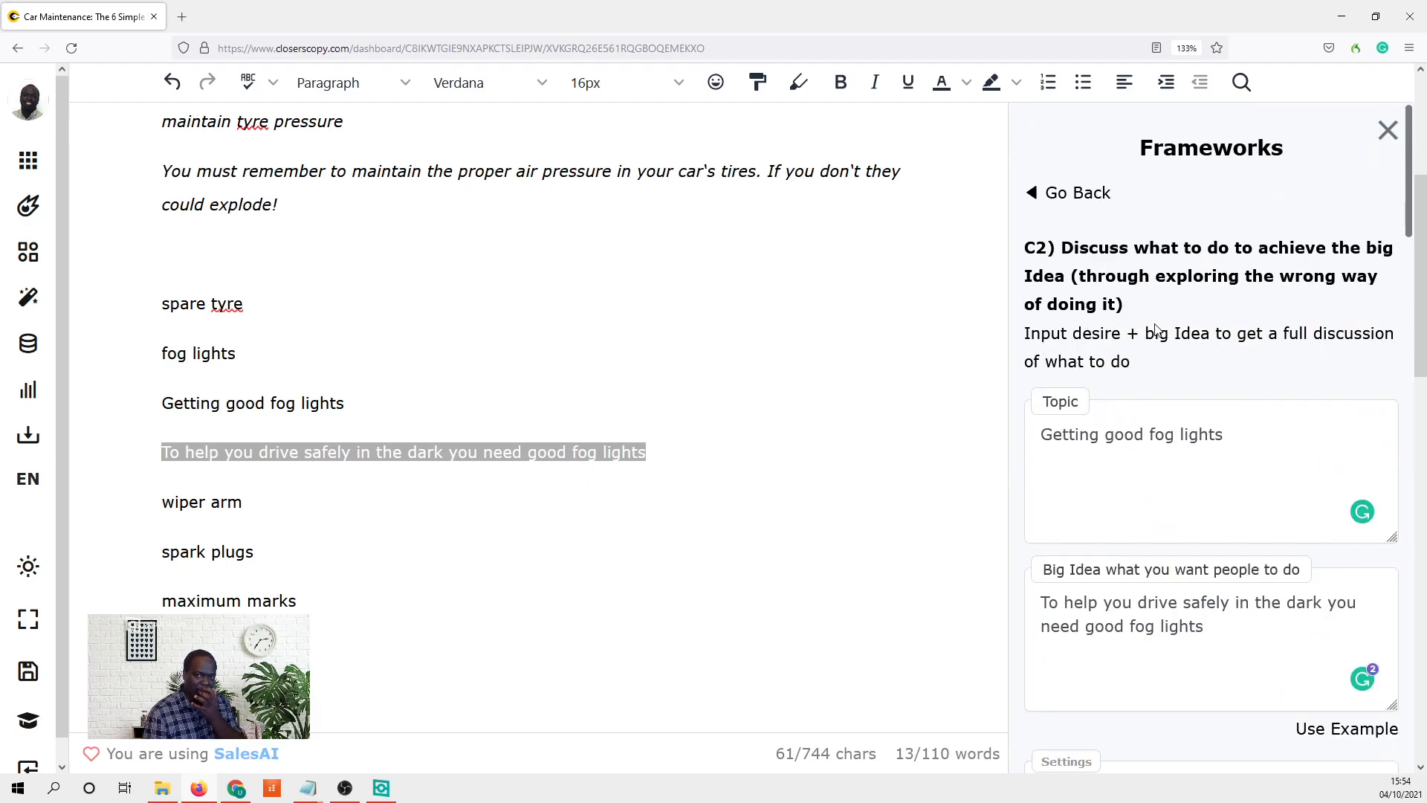
- Return to the frameworks list and open framework D, which develops a challenge statement to people's belief
{"action": "scroll", "coordinate": [1054, 210], "scroll_direction": "up", "scroll_amount": 2}
{"action": "left_click", "coordinate": [1054, 194]}
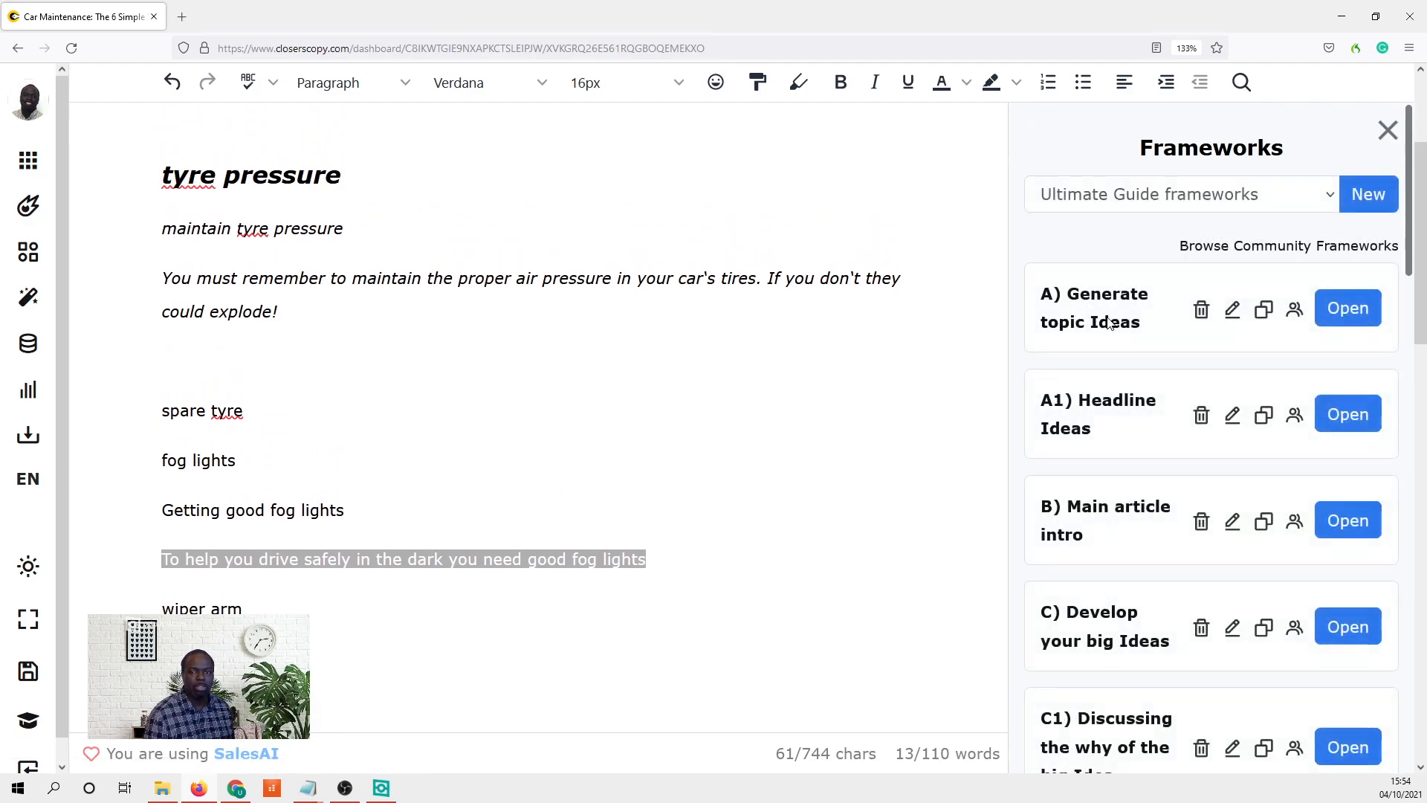
{"action": "scroll", "coordinate": [1097, 316], "scroll_direction": "down", "scroll_amount": 10}
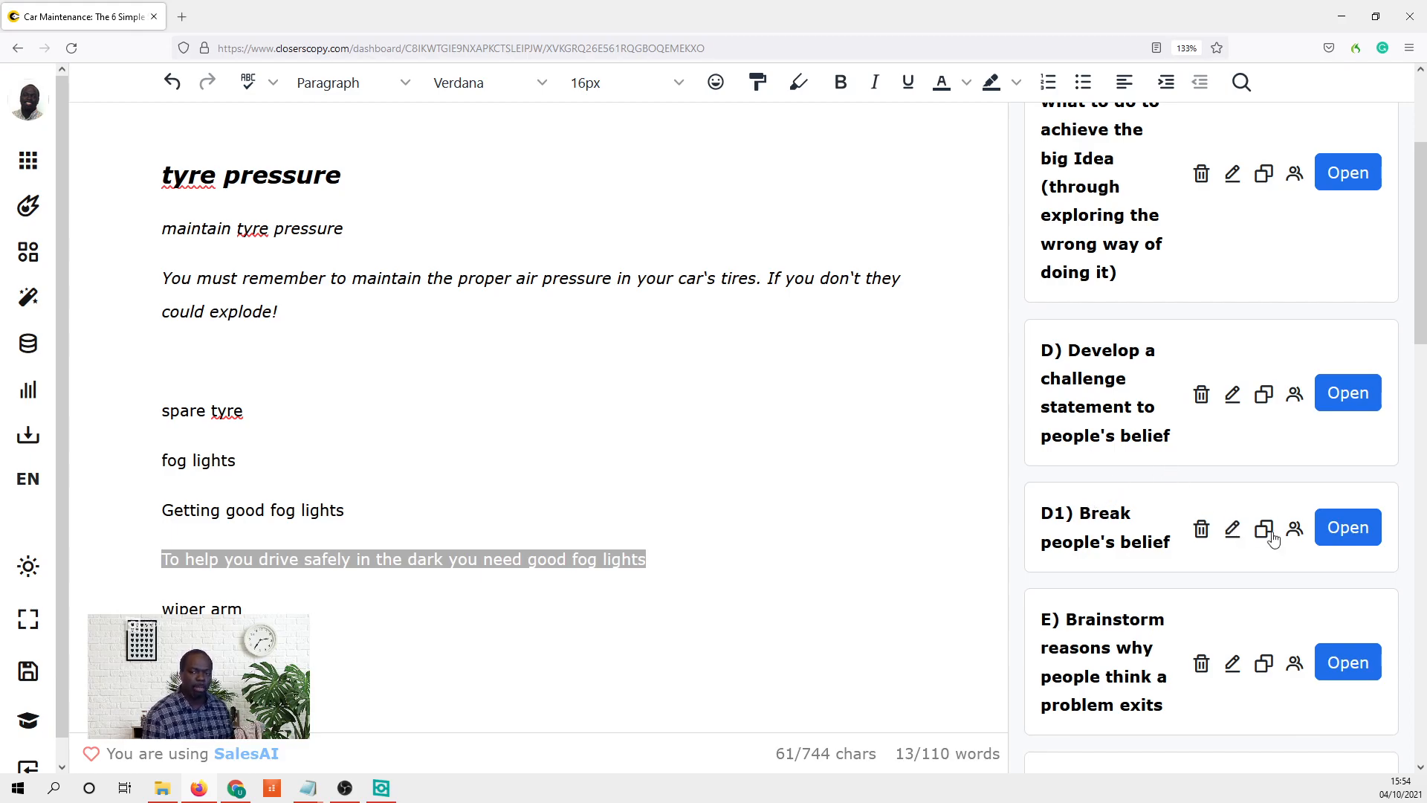
{"action": "left_click", "coordinate": [1337, 400]}
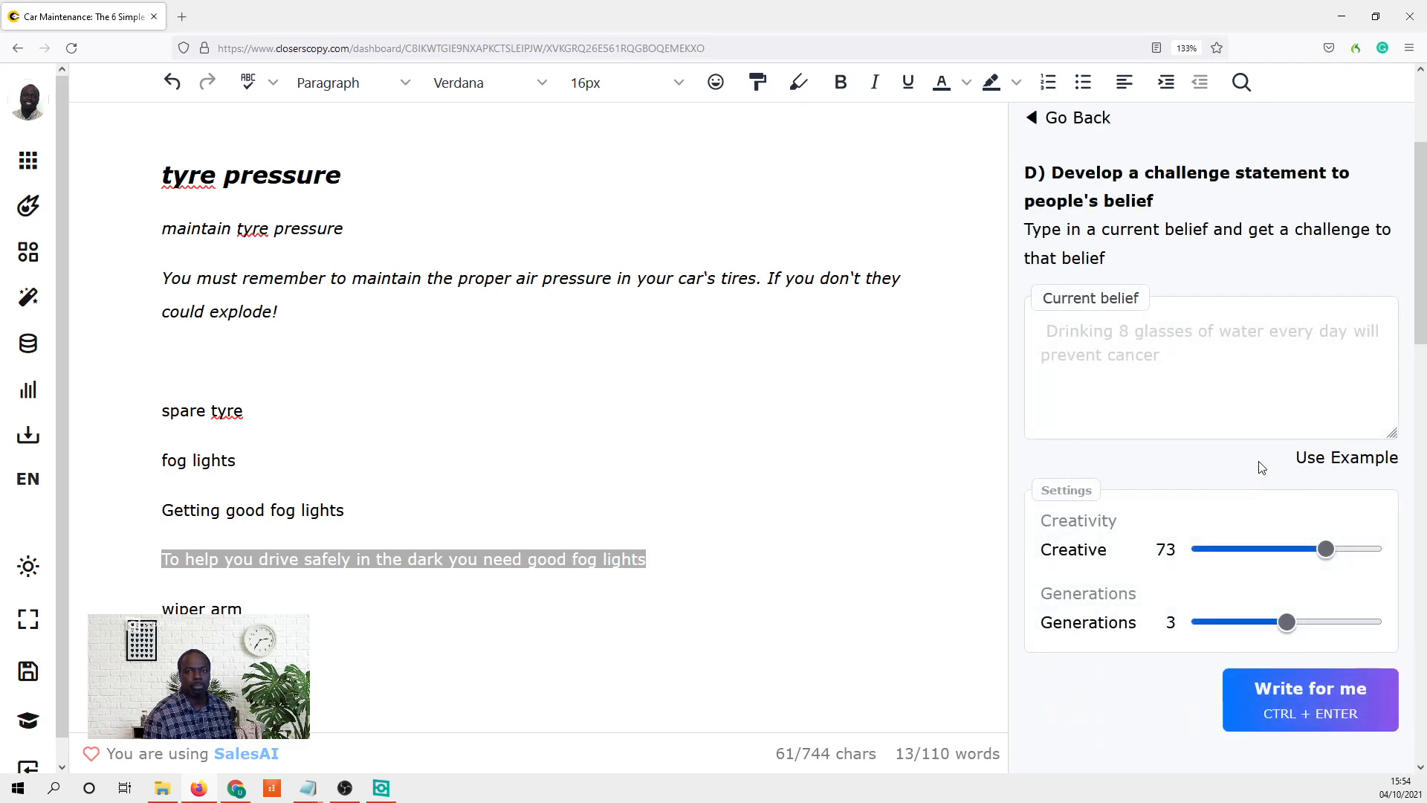
{"action": "left_click", "coordinate": [1045, 120]}
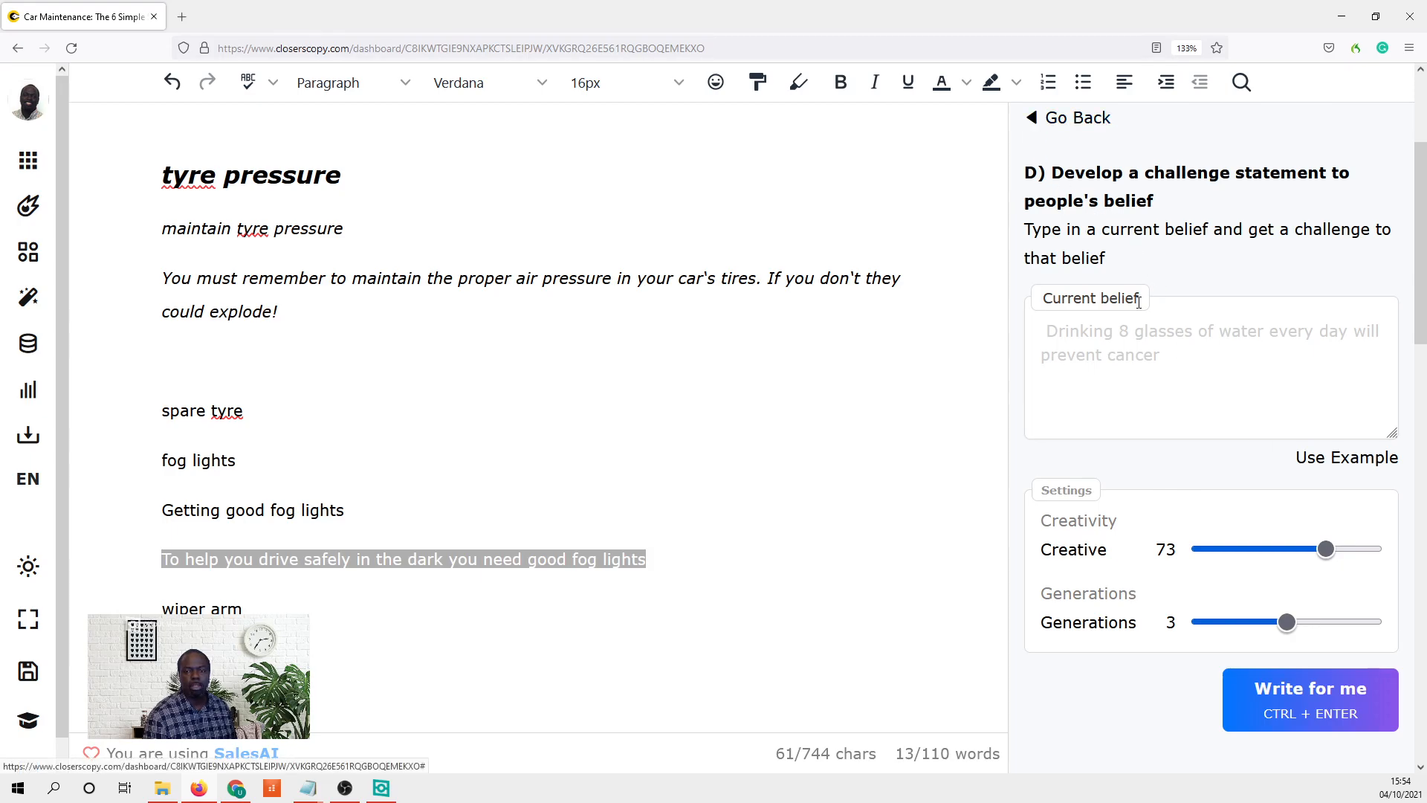
{"action": "scroll", "coordinate": [1157, 595], "scroll_direction": "down", "scroll_amount": 2}
{"action": "scroll", "coordinate": [1157, 595], "scroll_direction": "down", "scroll_amount": 3}
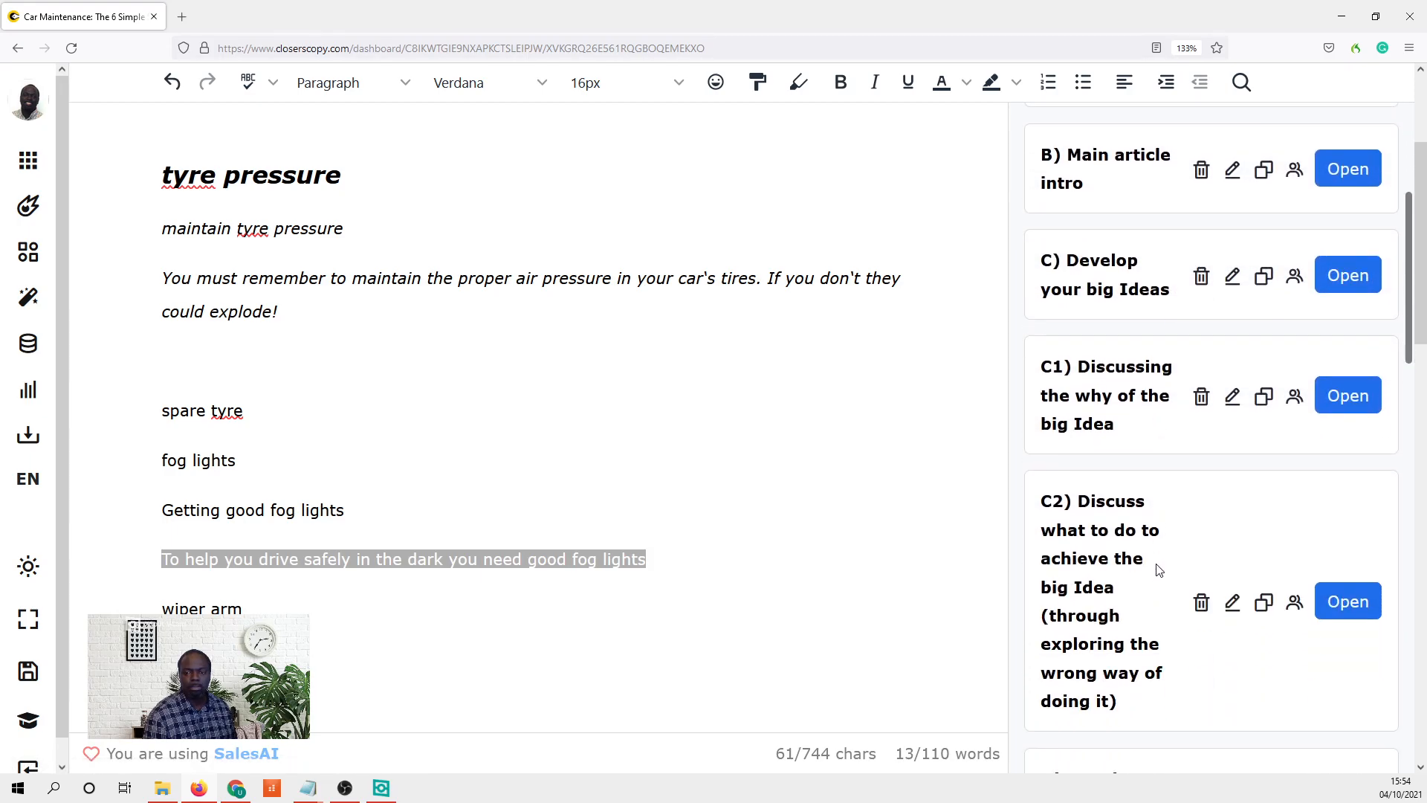
{"action": "scroll", "coordinate": [1160, 565], "scroll_direction": "down", "scroll_amount": 1}
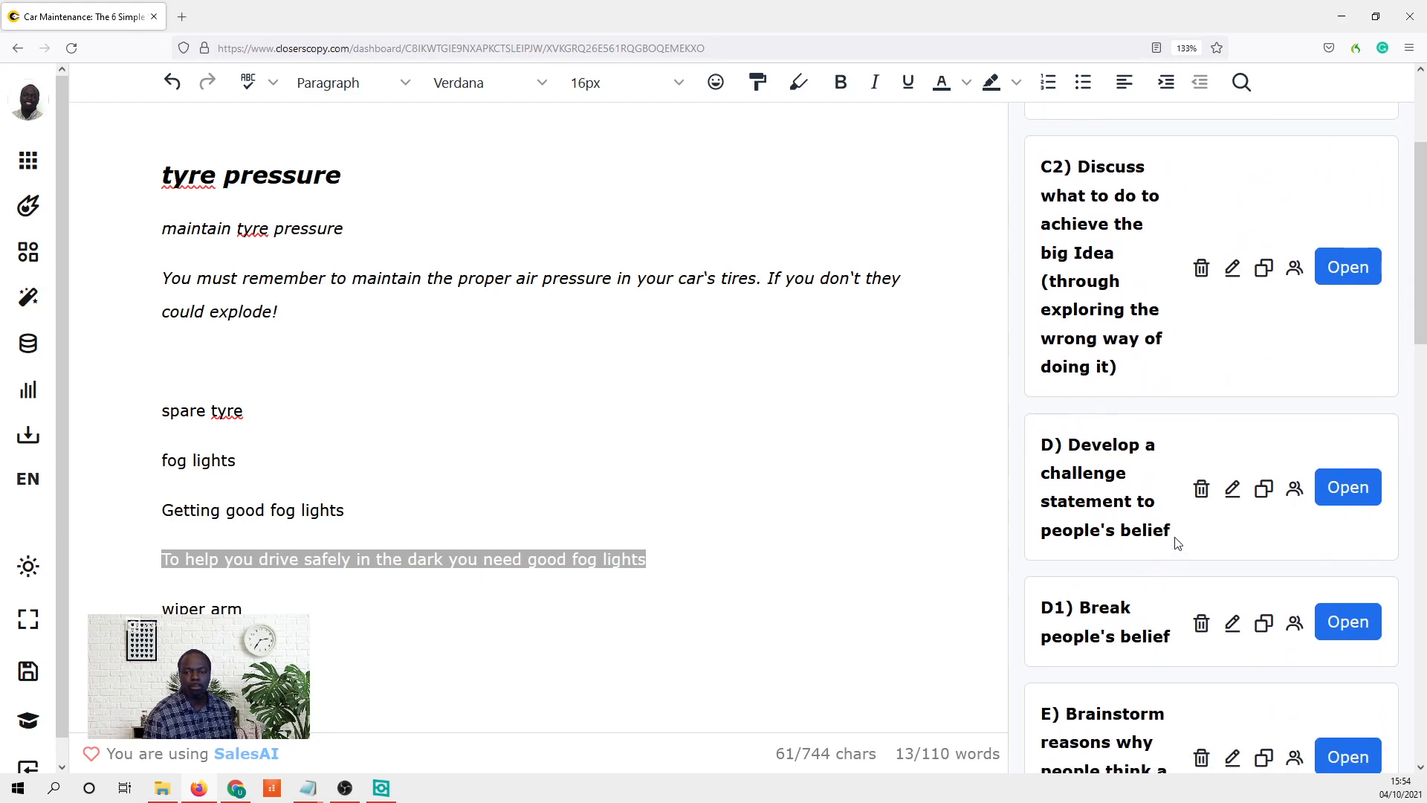
{"action": "left_click", "coordinate": [1353, 487]}
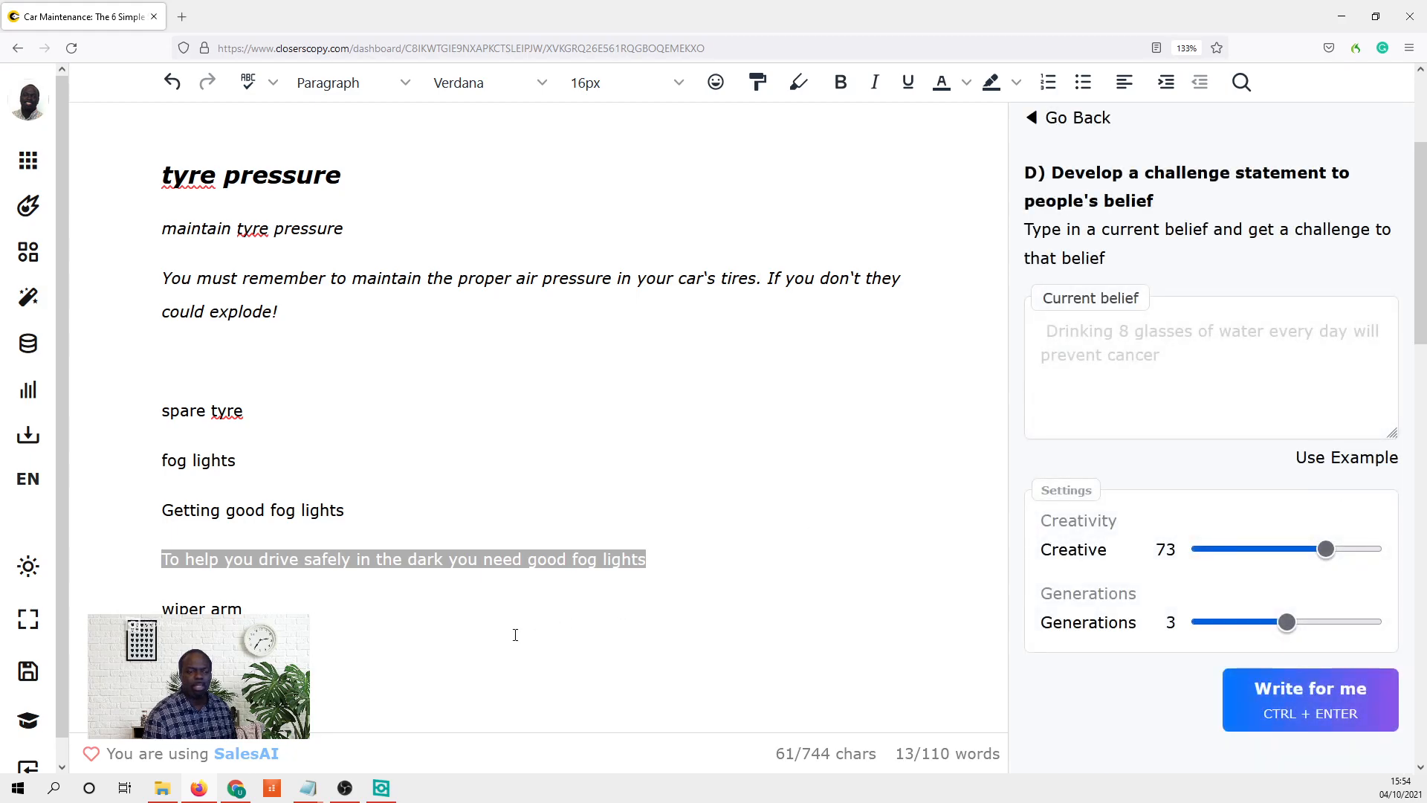
- Copy "wiper arm" from the article into the framework's Current belief input
{"action": "left_click_drag", "start_coordinate": [312, 618], "coordinate": [149, 614]}
{"action": "key", "text": "ctrl+c"}
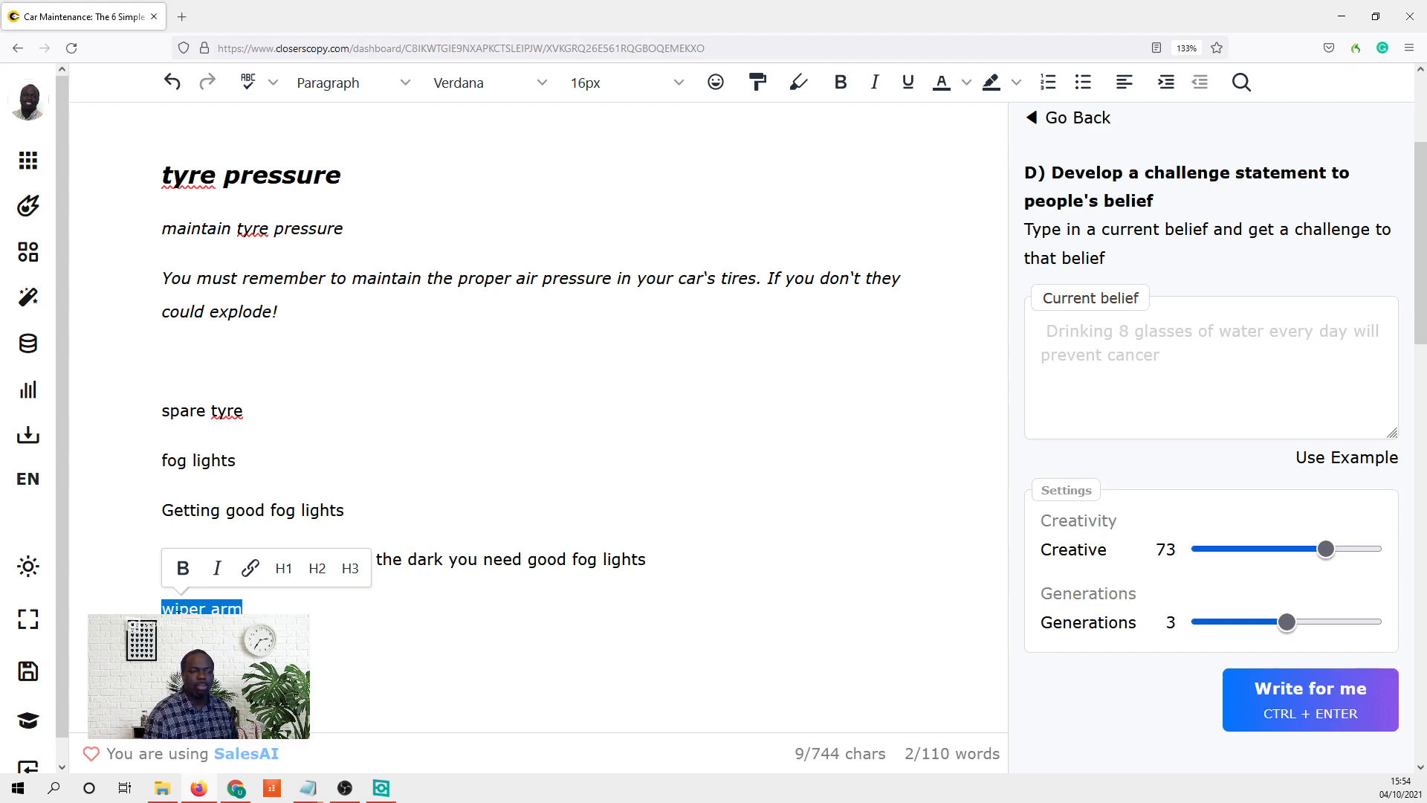
{"action": "left_click", "coordinate": [1096, 360]}
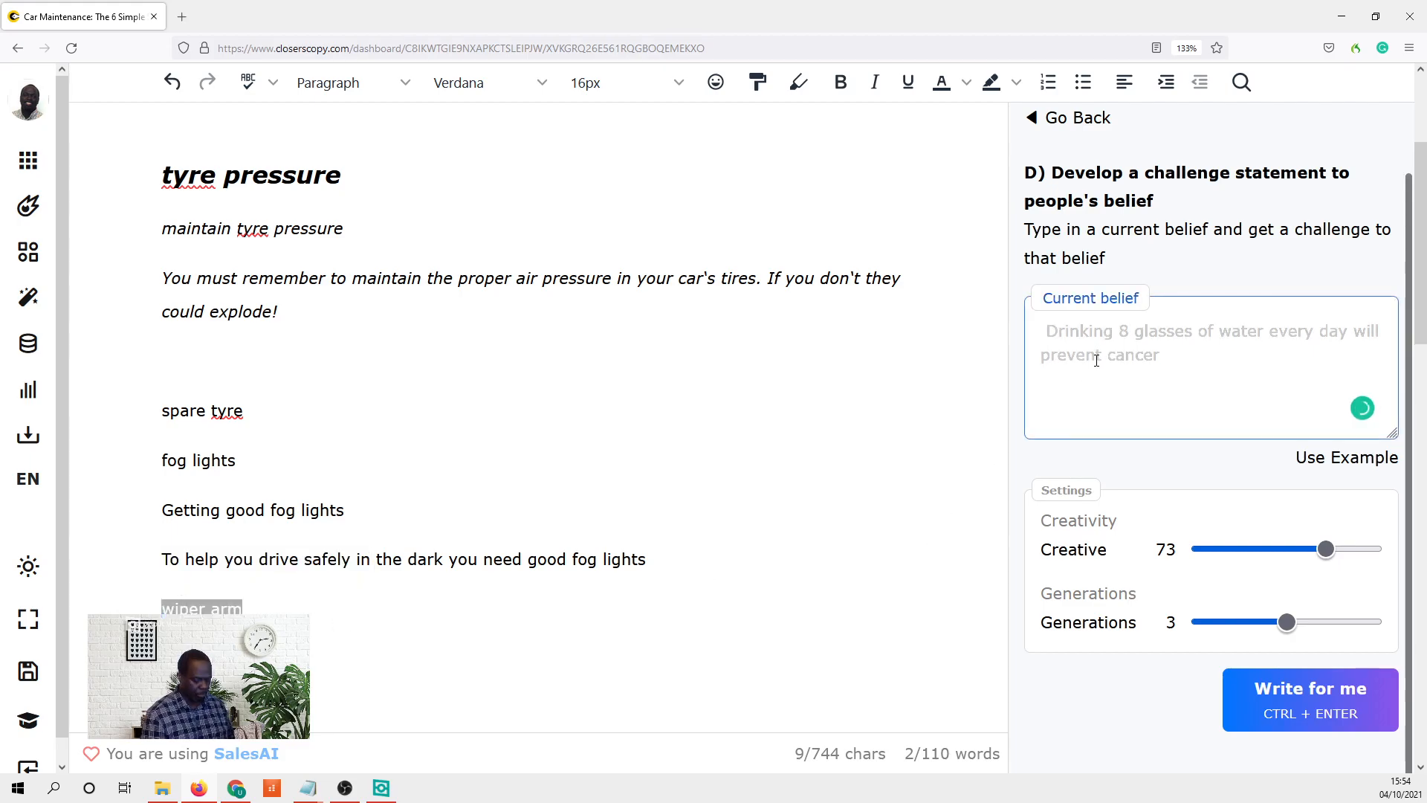
{"action": "key", "text": "ctrl+v"}
- Expand the Current belief to "I don't need to change my cars wiper arm" and generate challenge statements
{"action": "left_click", "coordinate": [1043, 330]}
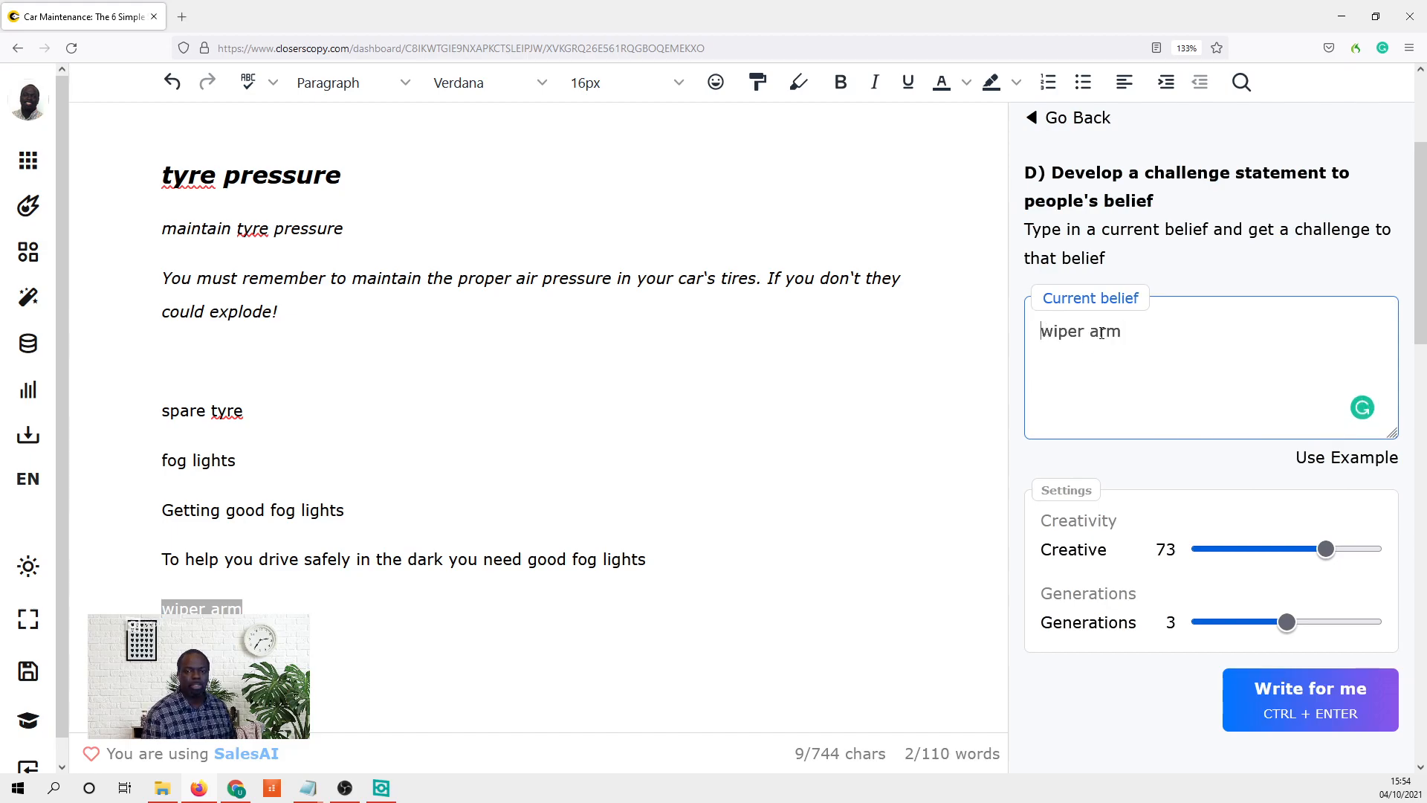
{"action": "type", "text": "I don "}
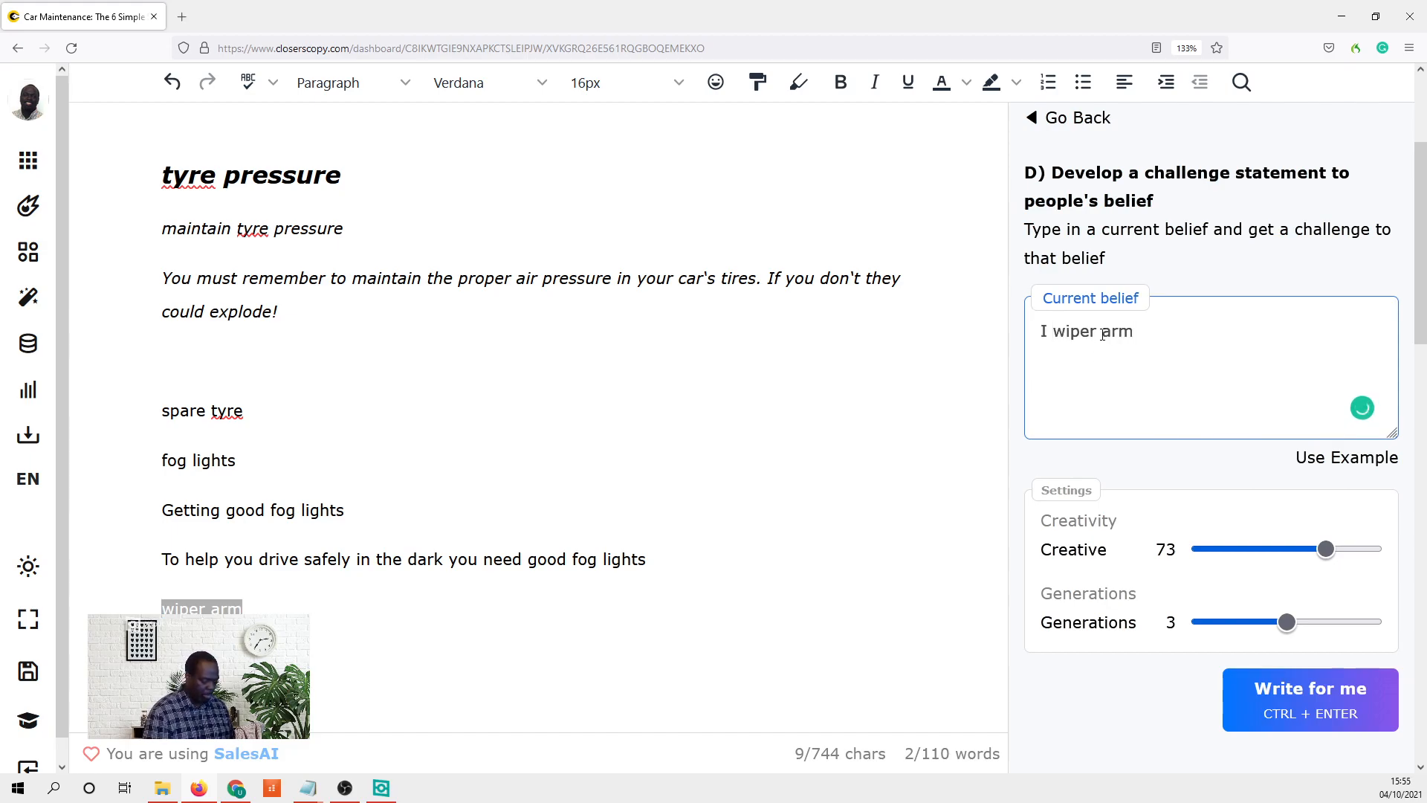
{"action": "type", "text": "nee"}
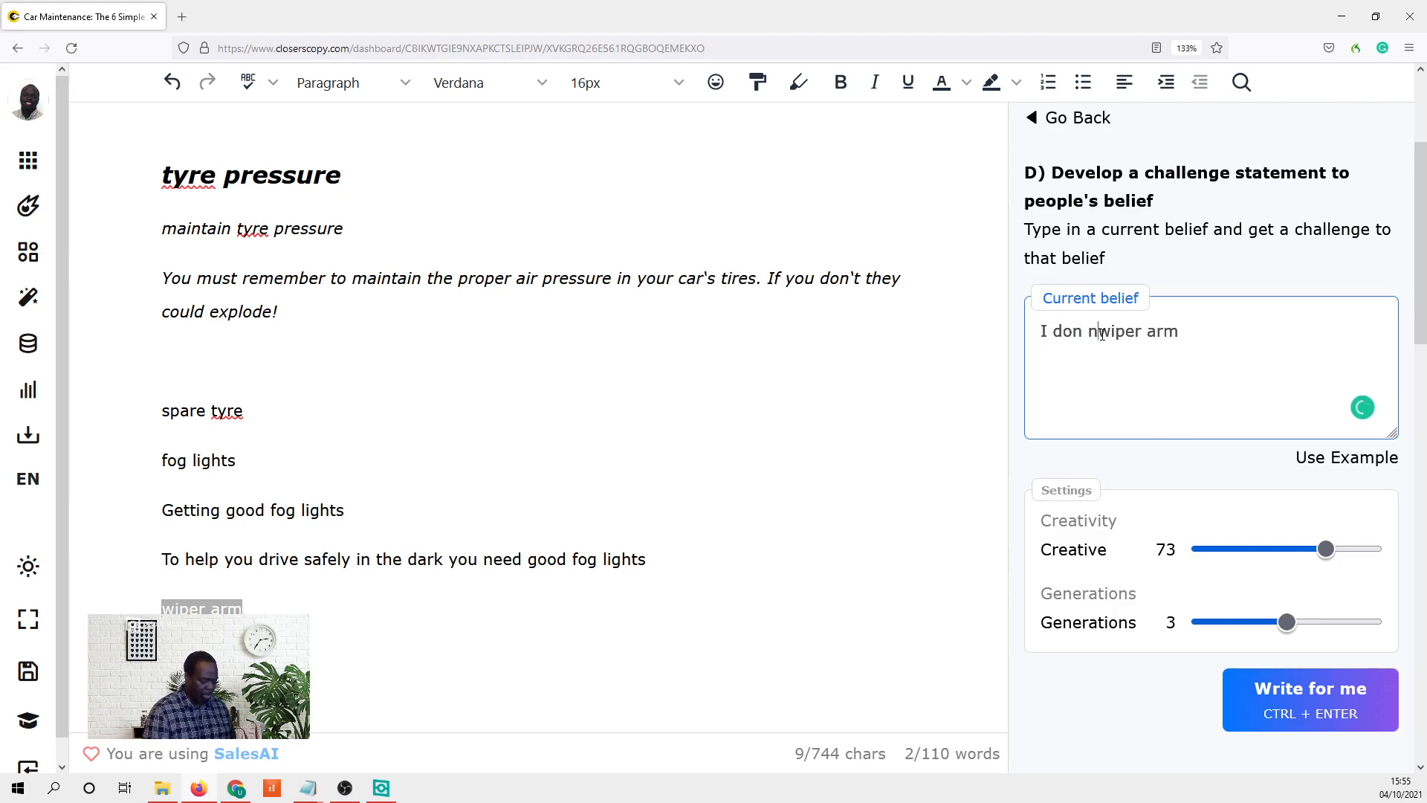
{"action": "type", "text": "d to change my cars"}
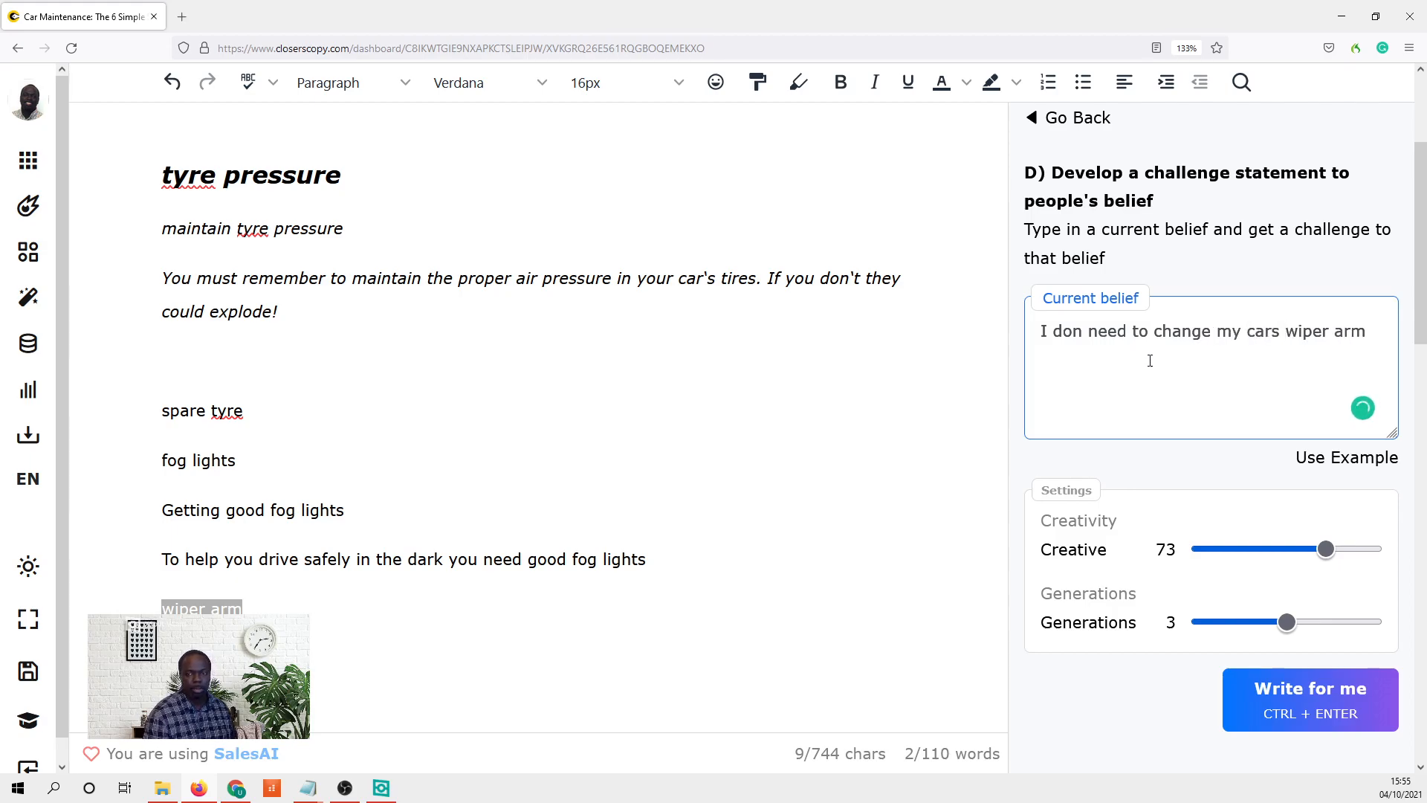
{"action": "left_click", "coordinate": [1083, 331]}
{"action": "type", "text": "'t"}
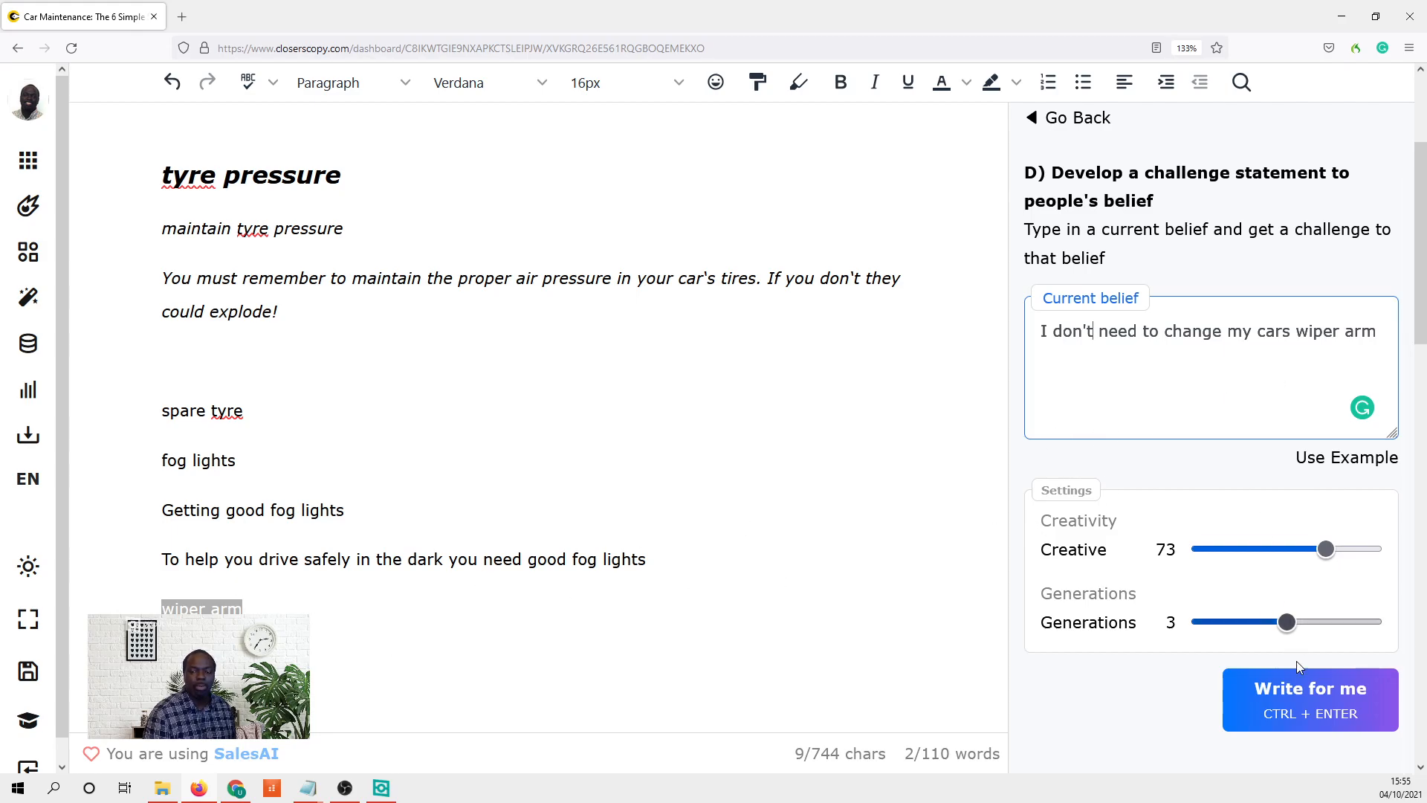
{"action": "left_click", "coordinate": [1313, 699]}
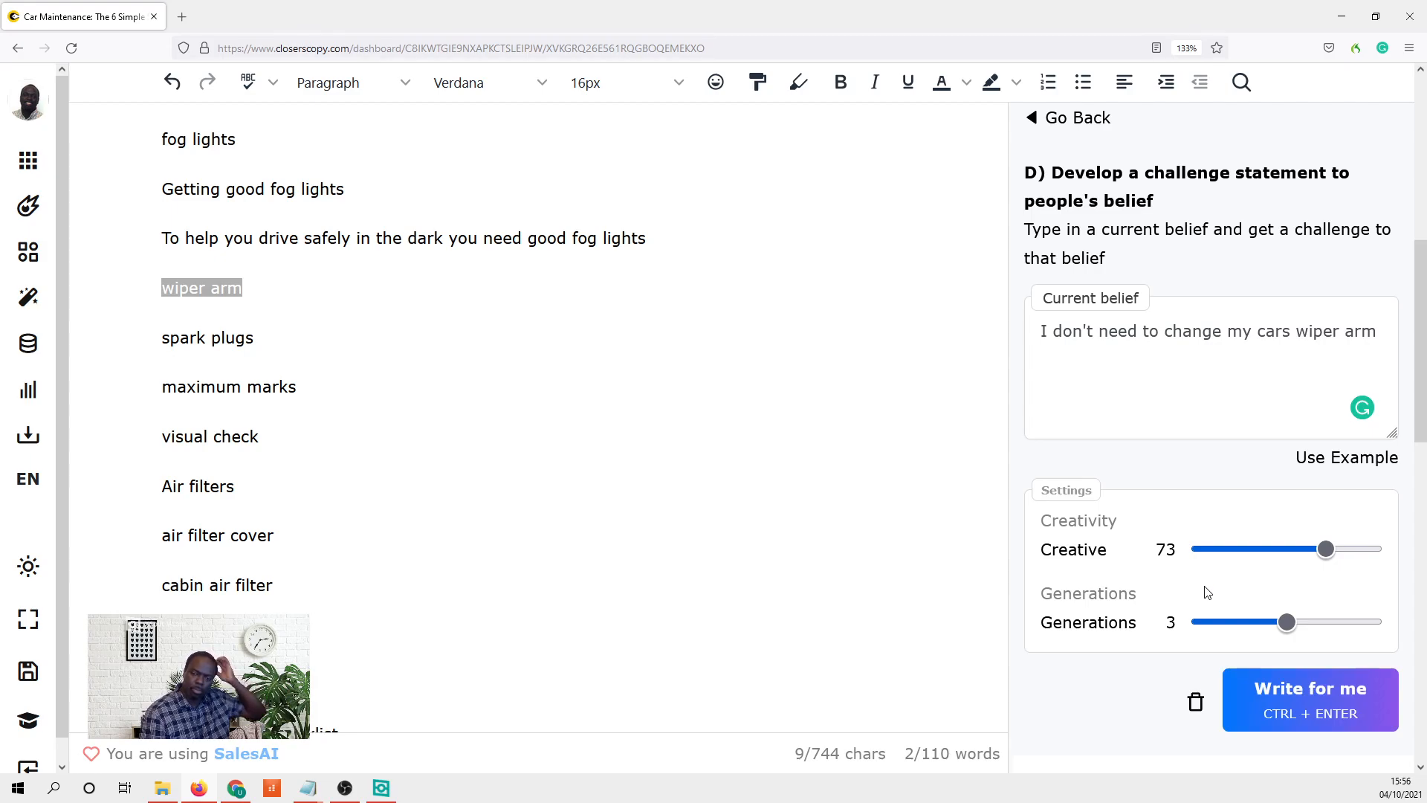
- Examine the three generated wiper arm results, including their reasons and break-the-belief statements
{"action": "scroll", "coordinate": [1207, 579], "scroll_direction": "down", "scroll_amount": 3}
{"action": "scroll", "coordinate": [1201, 598], "scroll_direction": "down", "scroll_amount": 2}
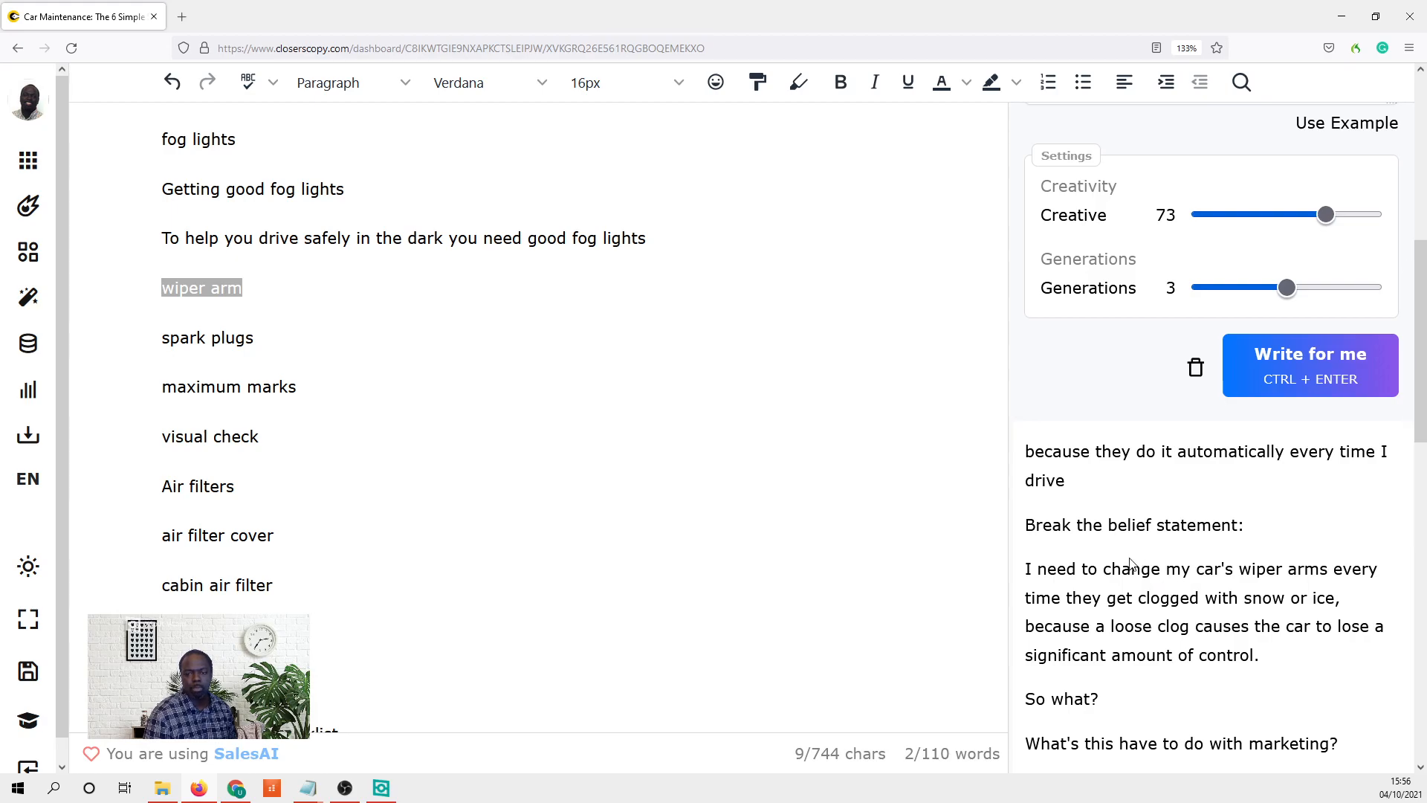
{"action": "scroll", "coordinate": [1107, 550], "scroll_direction": "down", "scroll_amount": 2}
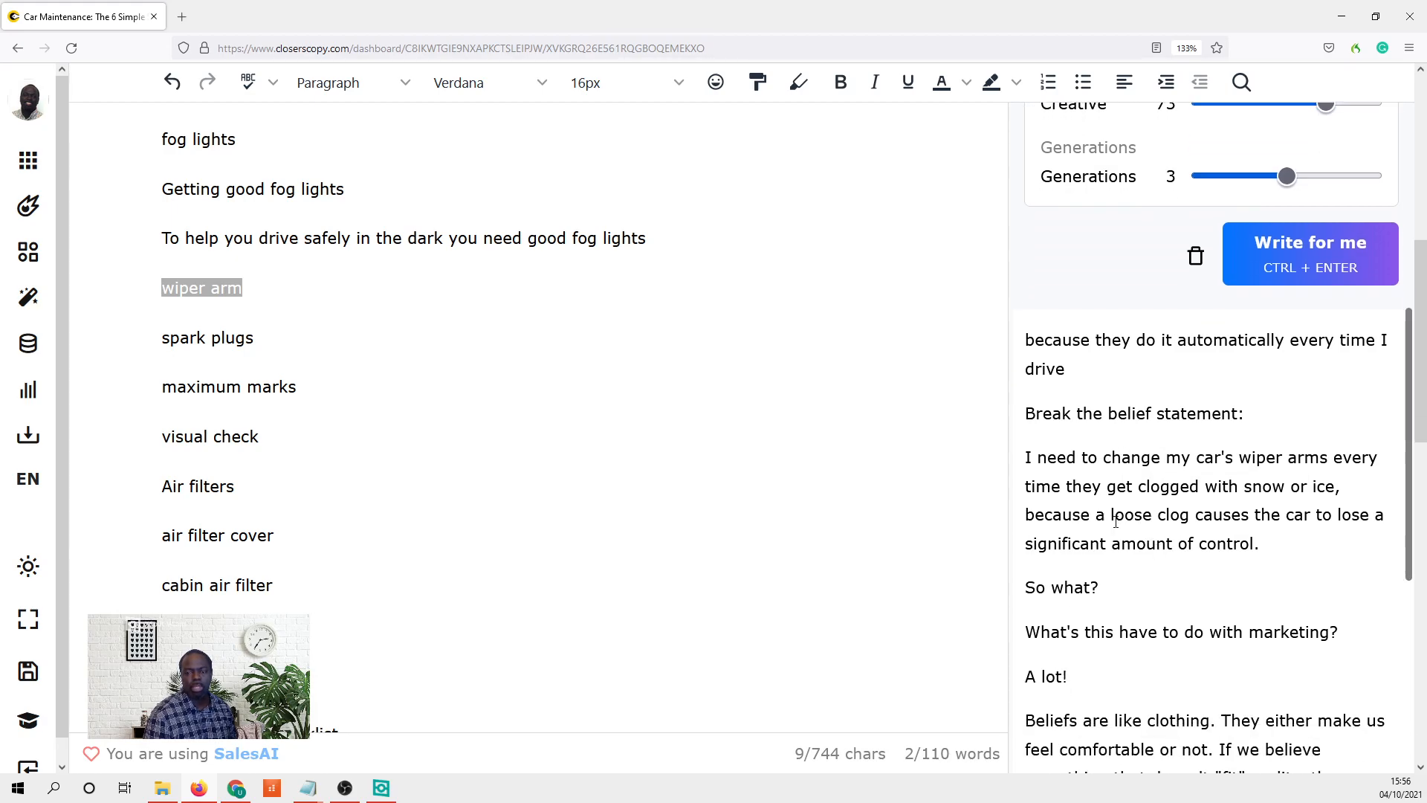
{"action": "scroll", "coordinate": [1110, 512], "scroll_direction": "down", "scroll_amount": 7}
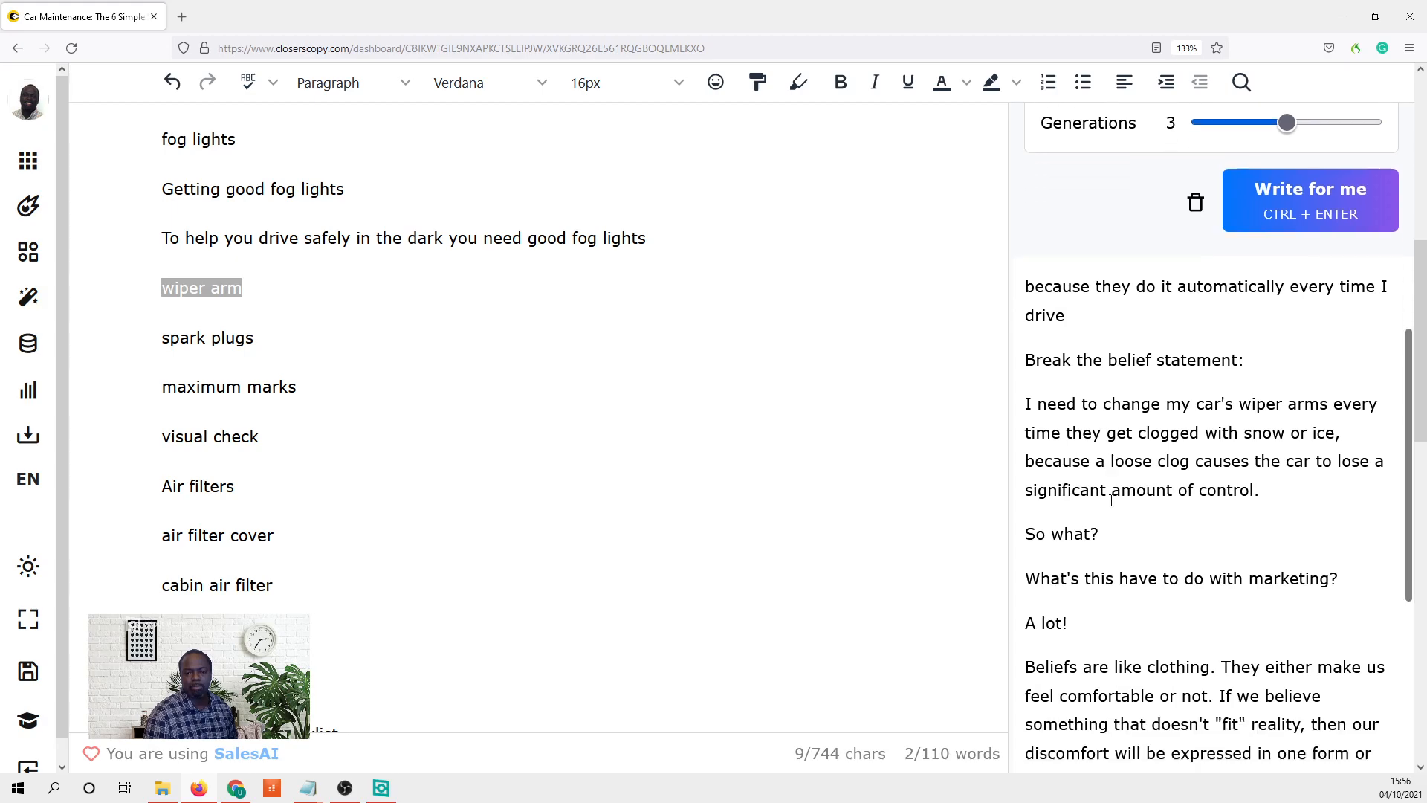
{"action": "scroll", "coordinate": [1126, 499], "scroll_direction": "down", "scroll_amount": 2}
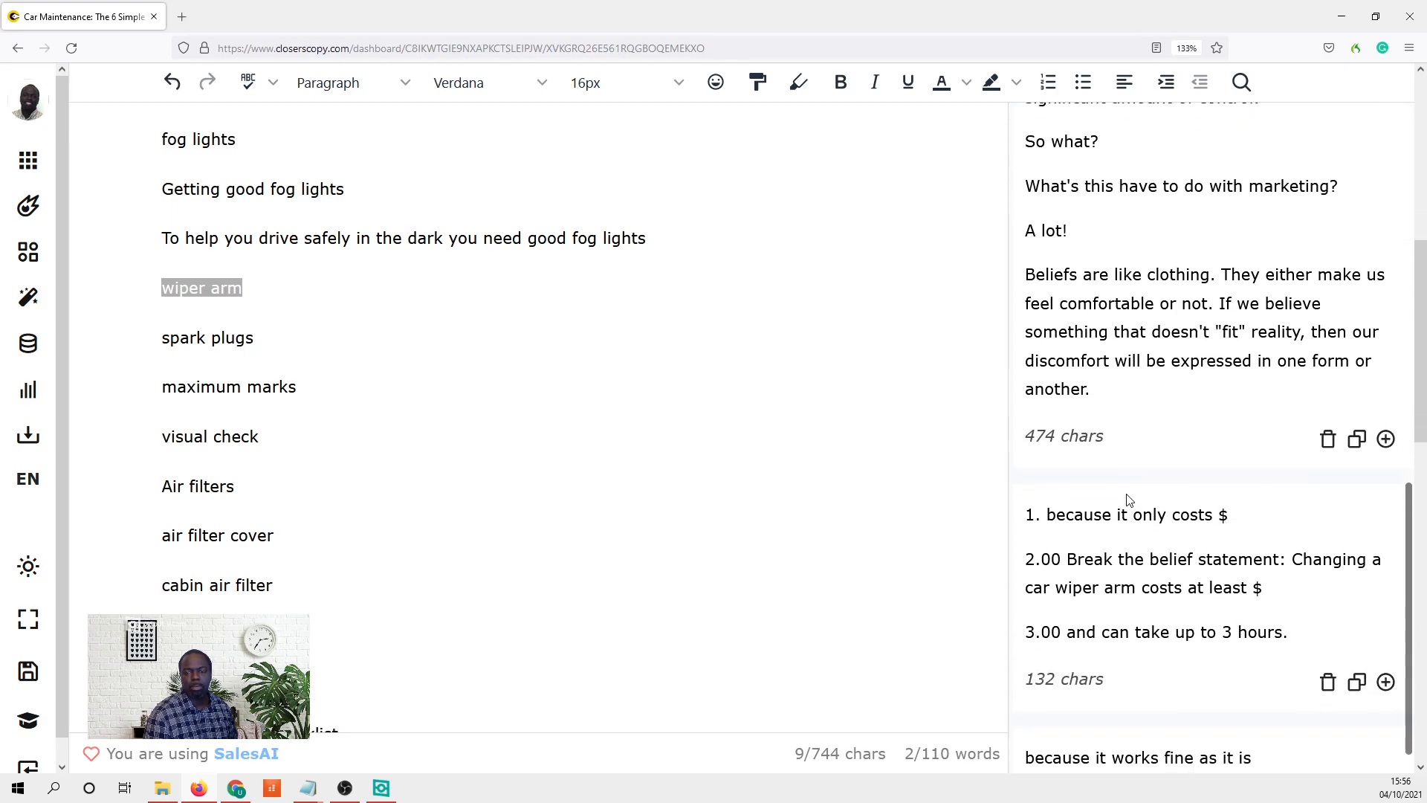
{"action": "scroll", "coordinate": [1126, 520], "scroll_direction": "up", "scroll_amount": 5}
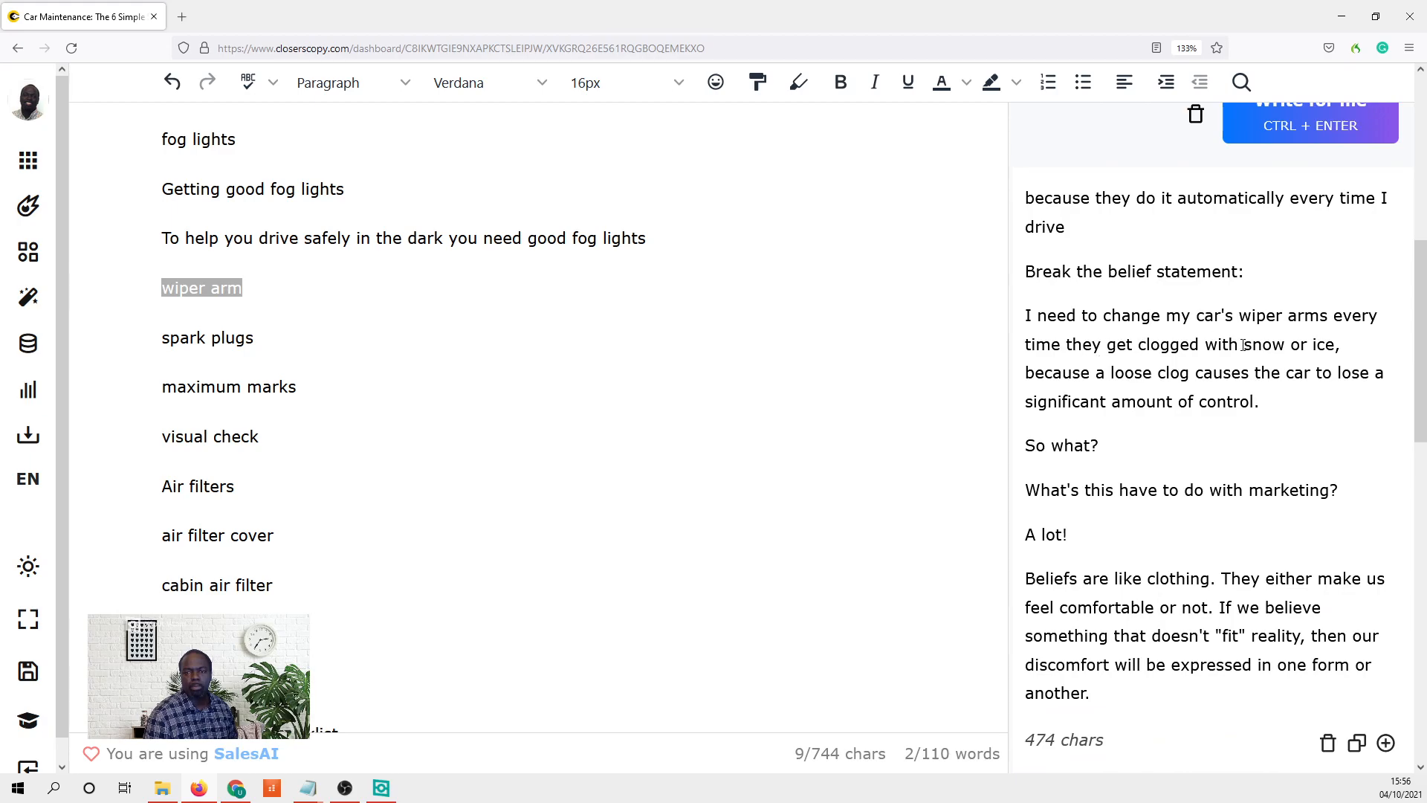
{"action": "scroll", "coordinate": [1254, 364], "scroll_direction": "up", "scroll_amount": 2}
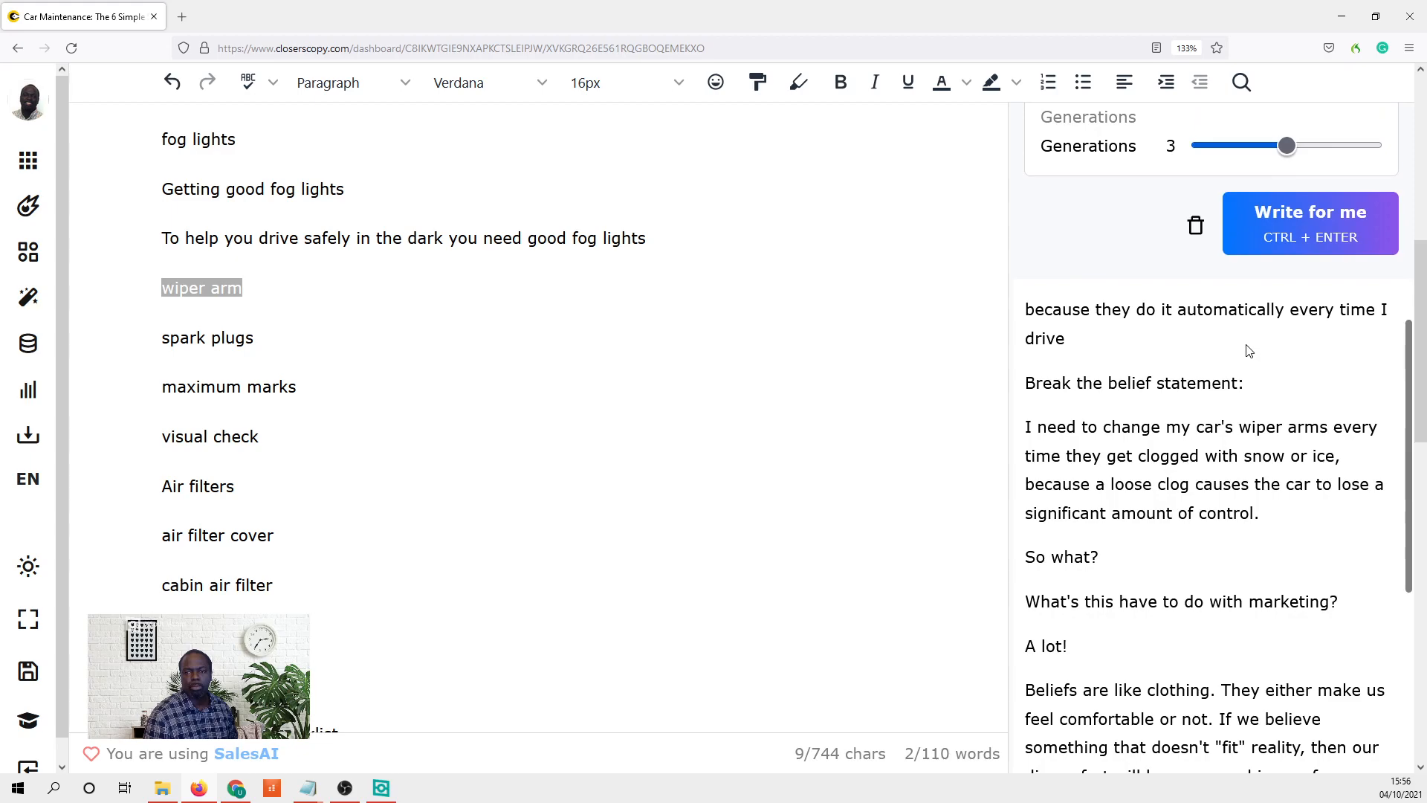
{"action": "scroll", "coordinate": [1248, 345], "scroll_direction": "down", "scroll_amount": 4}
{"action": "scroll", "coordinate": [1247, 346], "scroll_direction": "down", "scroll_amount": 3}
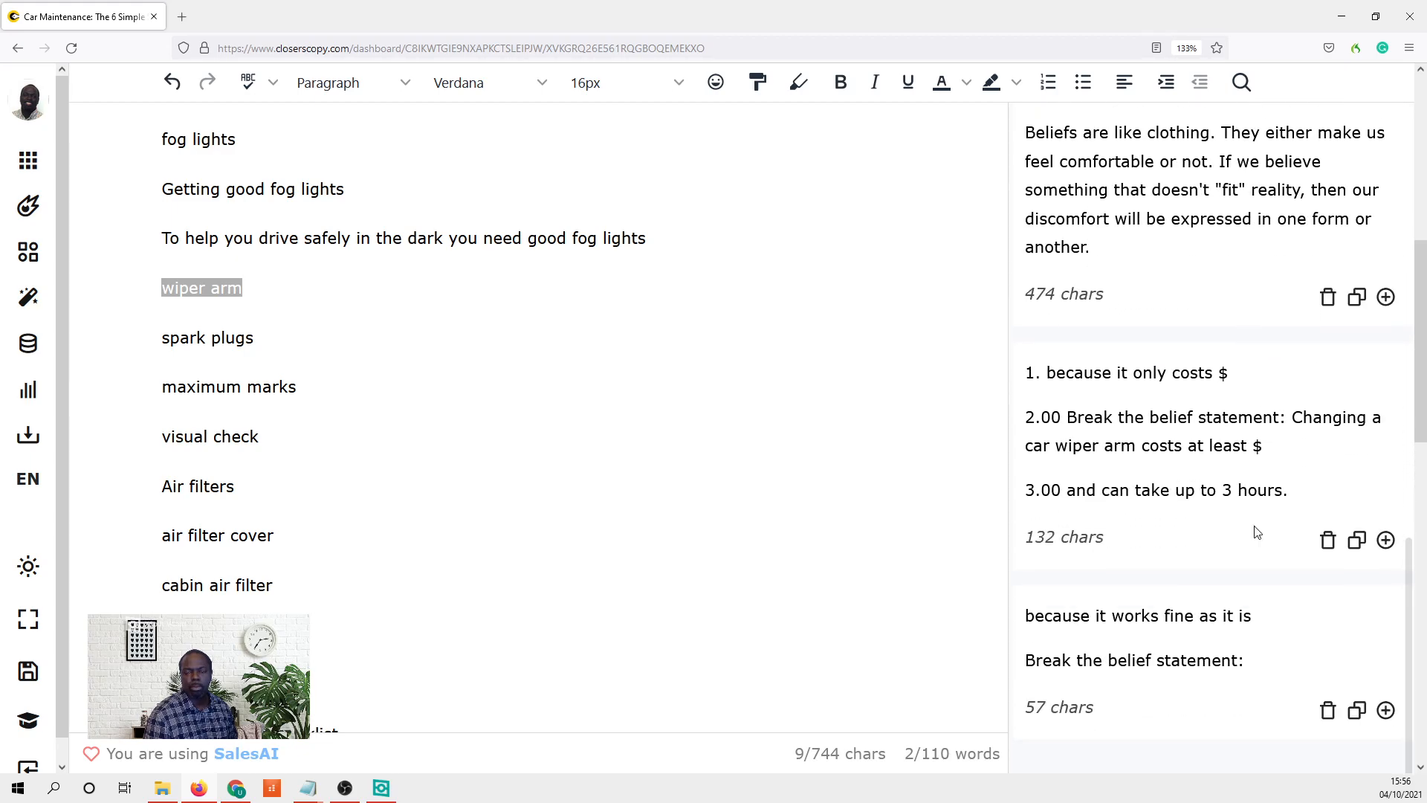
- Clear the generated results and generate a fresh set of challenge statements from the same wiper arm belief
{"action": "scroll", "coordinate": [1258, 576], "scroll_direction": "up", "scroll_amount": 7}
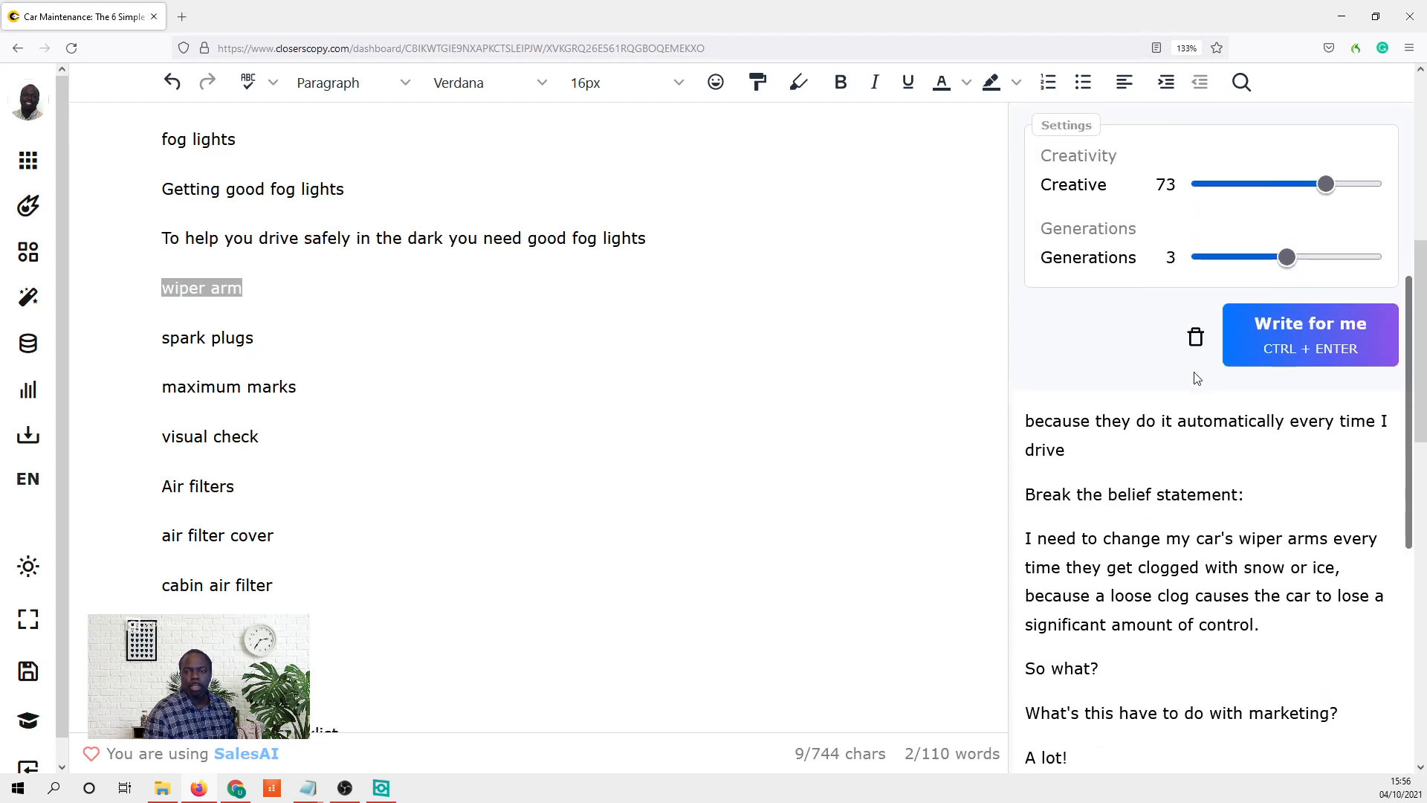
{"action": "left_click", "coordinate": [1195, 337]}
{"action": "left_click", "coordinate": [1337, 695]}
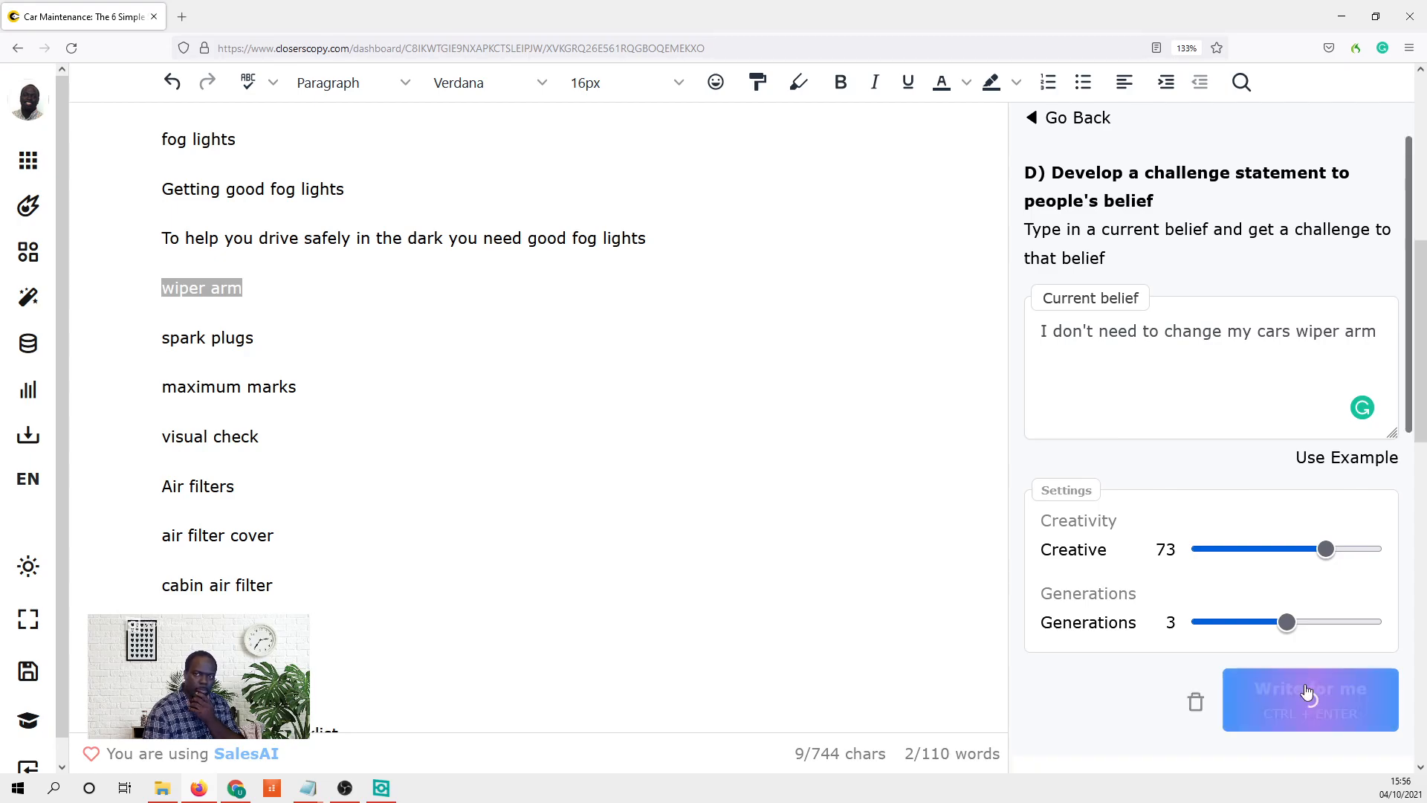
- Compare the newly generated challenge statements with the wiper arm belief that was entered
{"action": "scroll", "coordinate": [1234, 558], "scroll_direction": "down", "scroll_amount": 3}
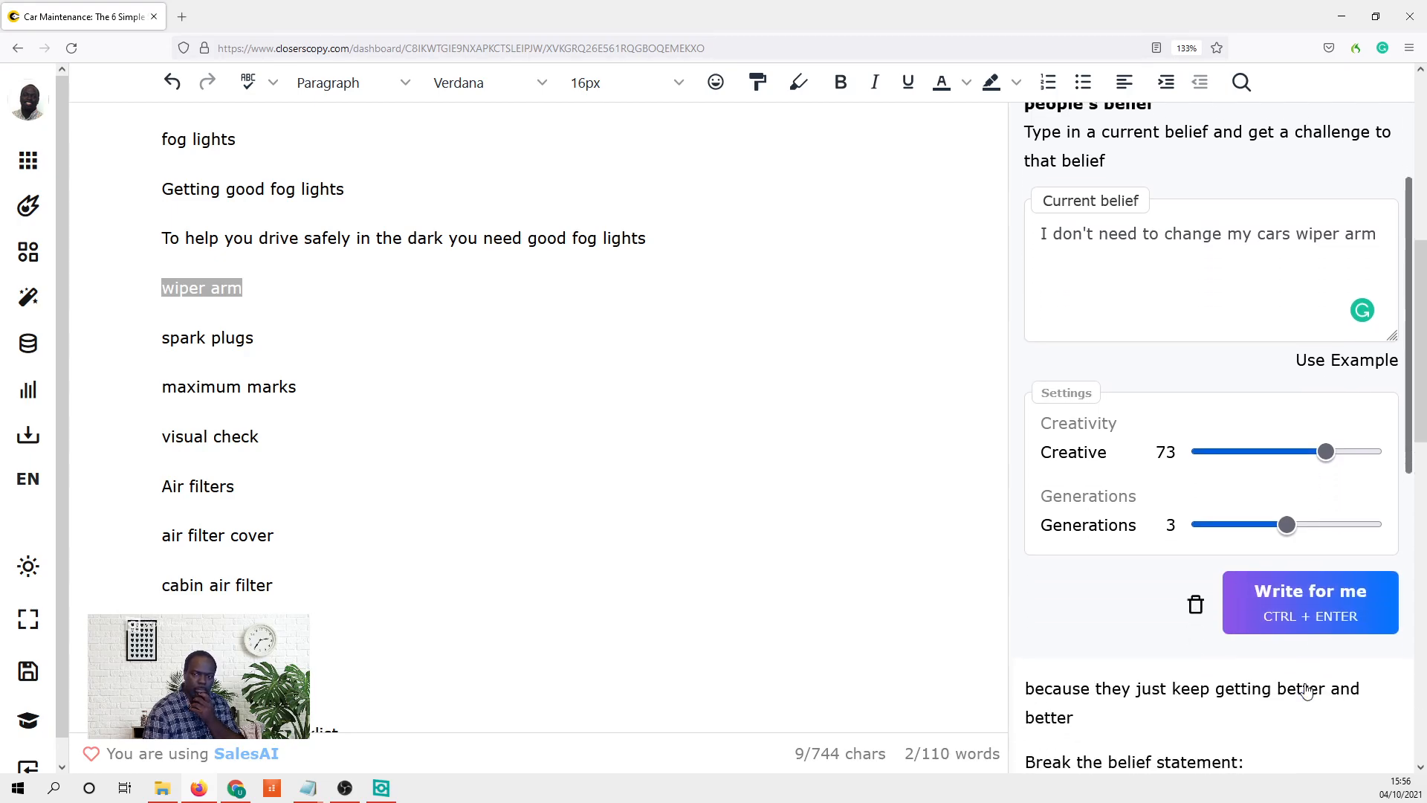
{"action": "scroll", "coordinate": [1159, 386], "scroll_direction": "up", "scroll_amount": 1}
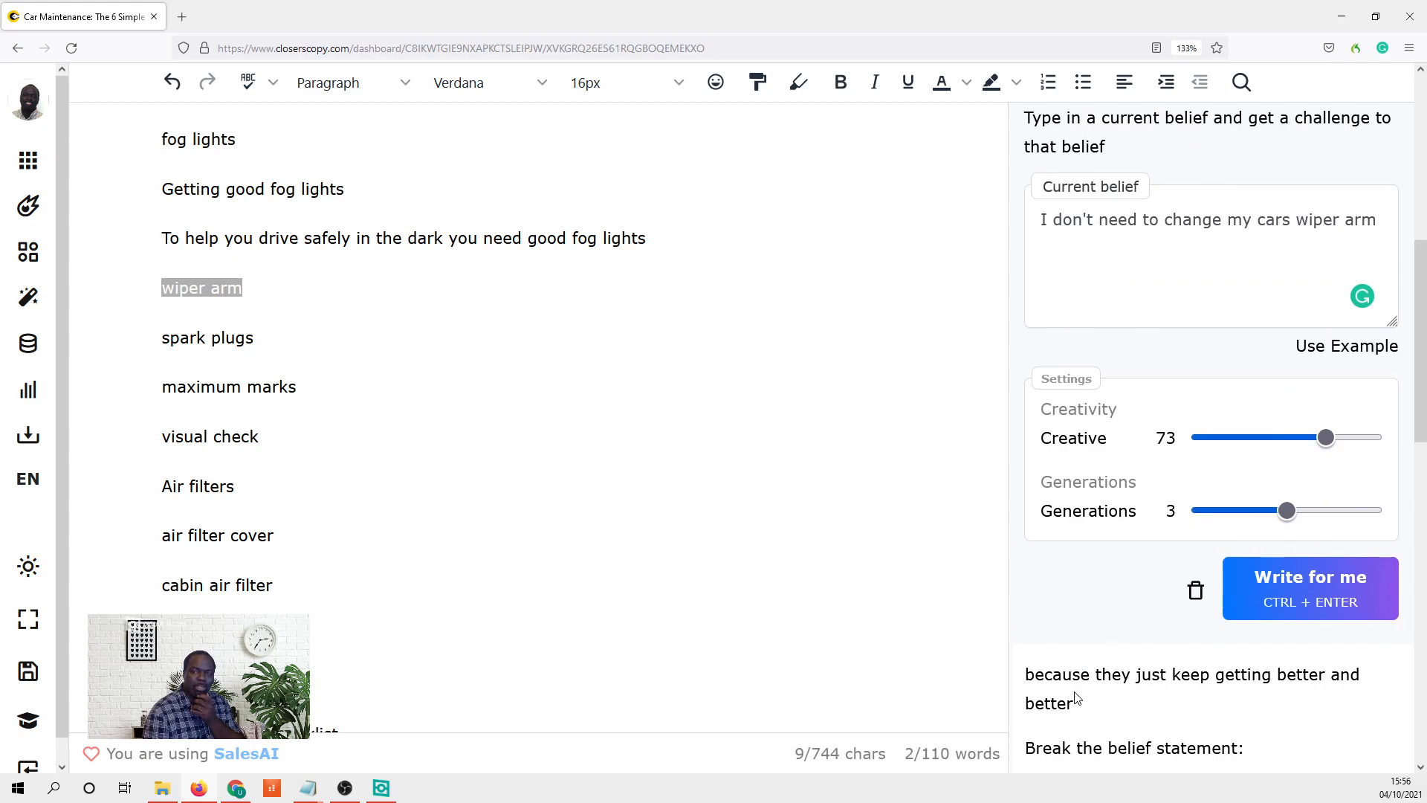
{"action": "left_click_drag", "start_coordinate": [1044, 219], "coordinate": [1360, 212]}
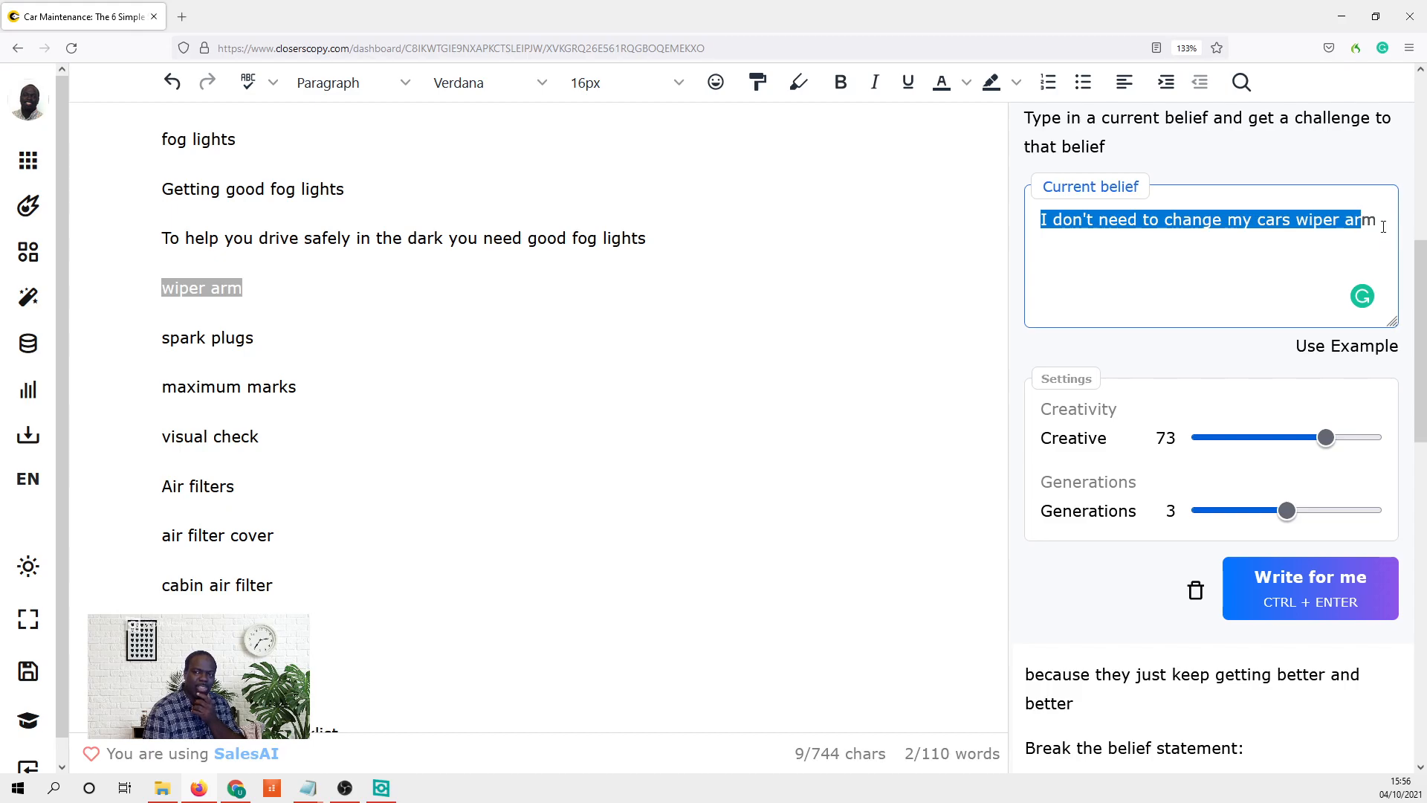
{"action": "scroll", "coordinate": [1048, 476], "scroll_direction": "down", "scroll_amount": 5}
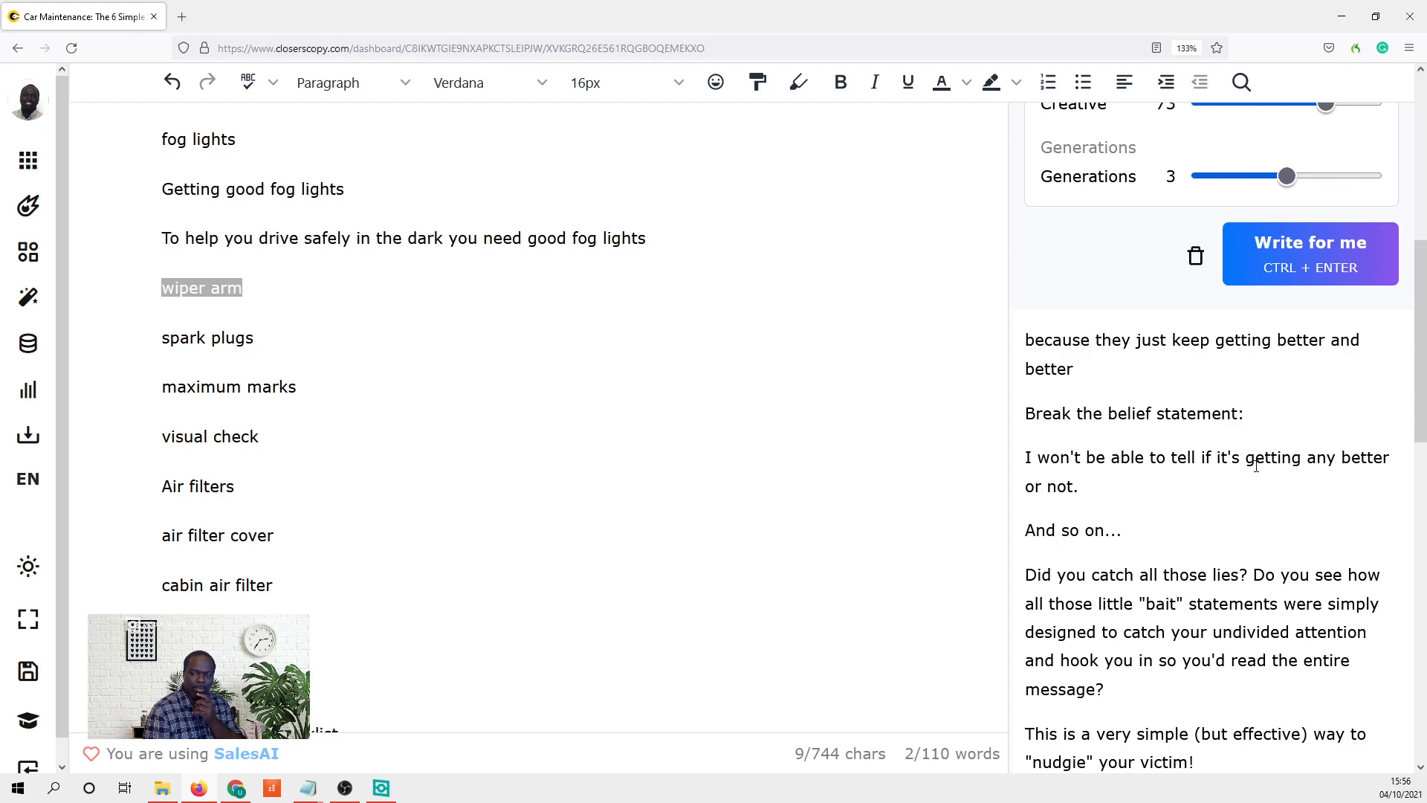
{"action": "scroll", "coordinate": [1138, 545], "scroll_direction": "down", "scroll_amount": 1}
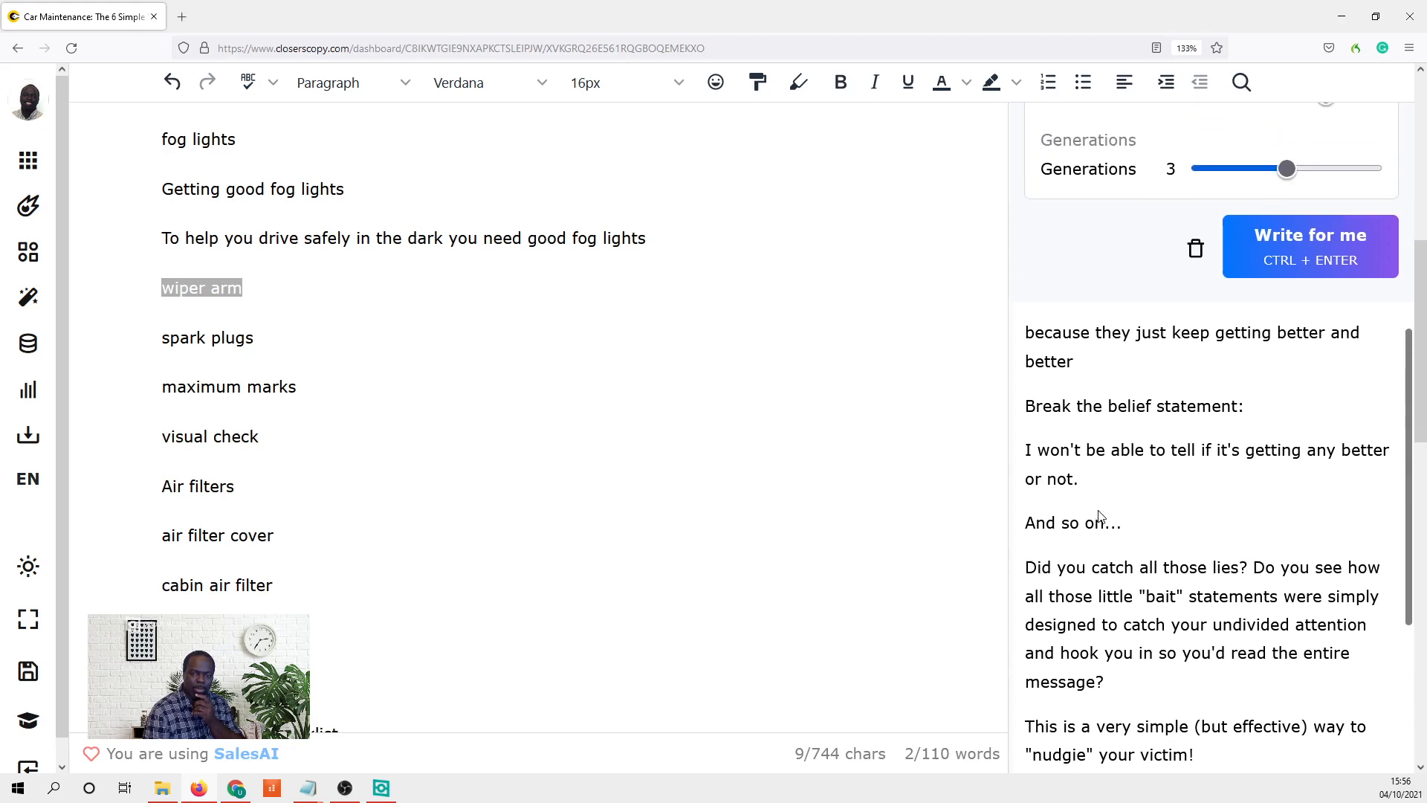
{"action": "scroll", "coordinate": [1104, 518], "scroll_direction": "down", "scroll_amount": 5}
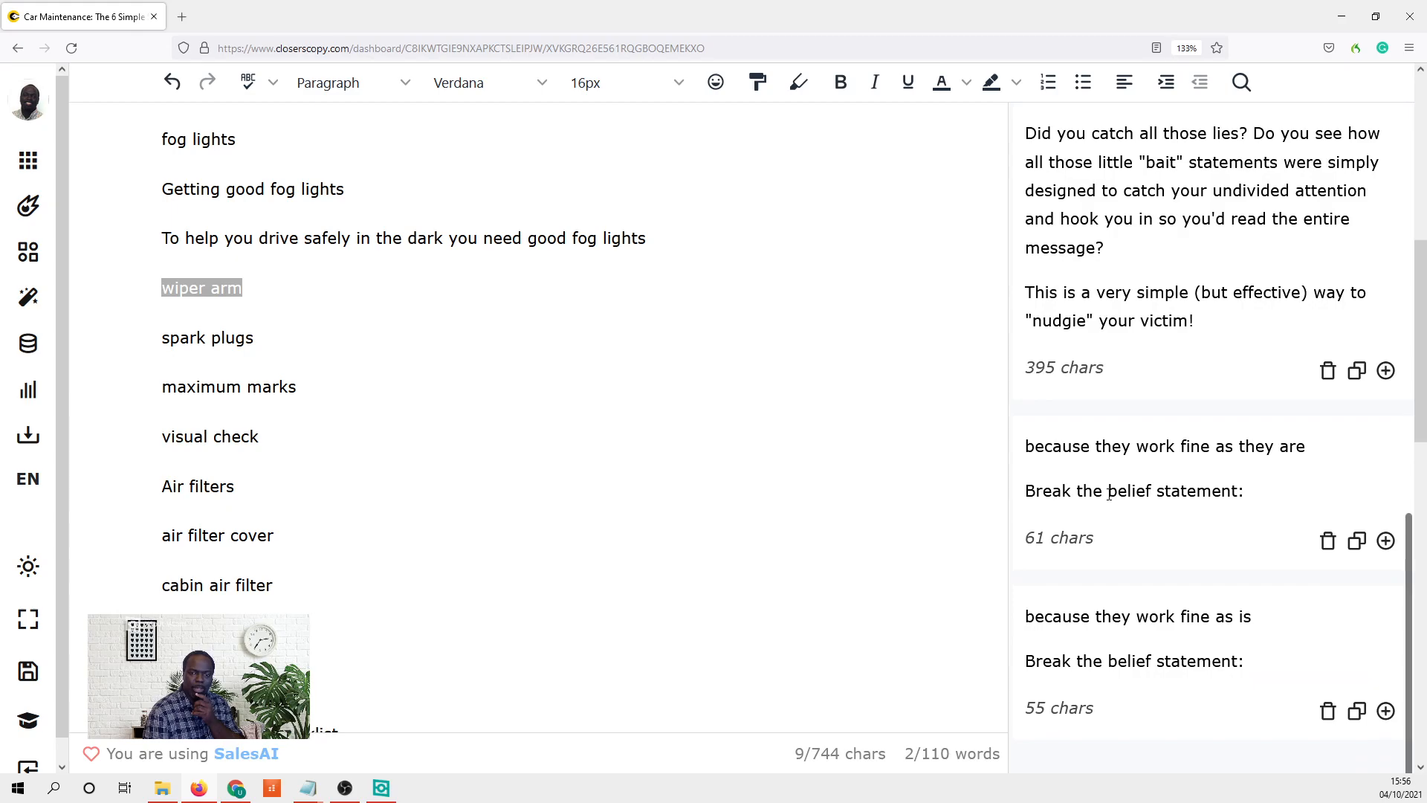
{"action": "scroll", "coordinate": [1152, 580], "scroll_direction": "down", "scroll_amount": 5}
{"action": "scroll", "coordinate": [1187, 595], "scroll_direction": "up", "scroll_amount": 10}
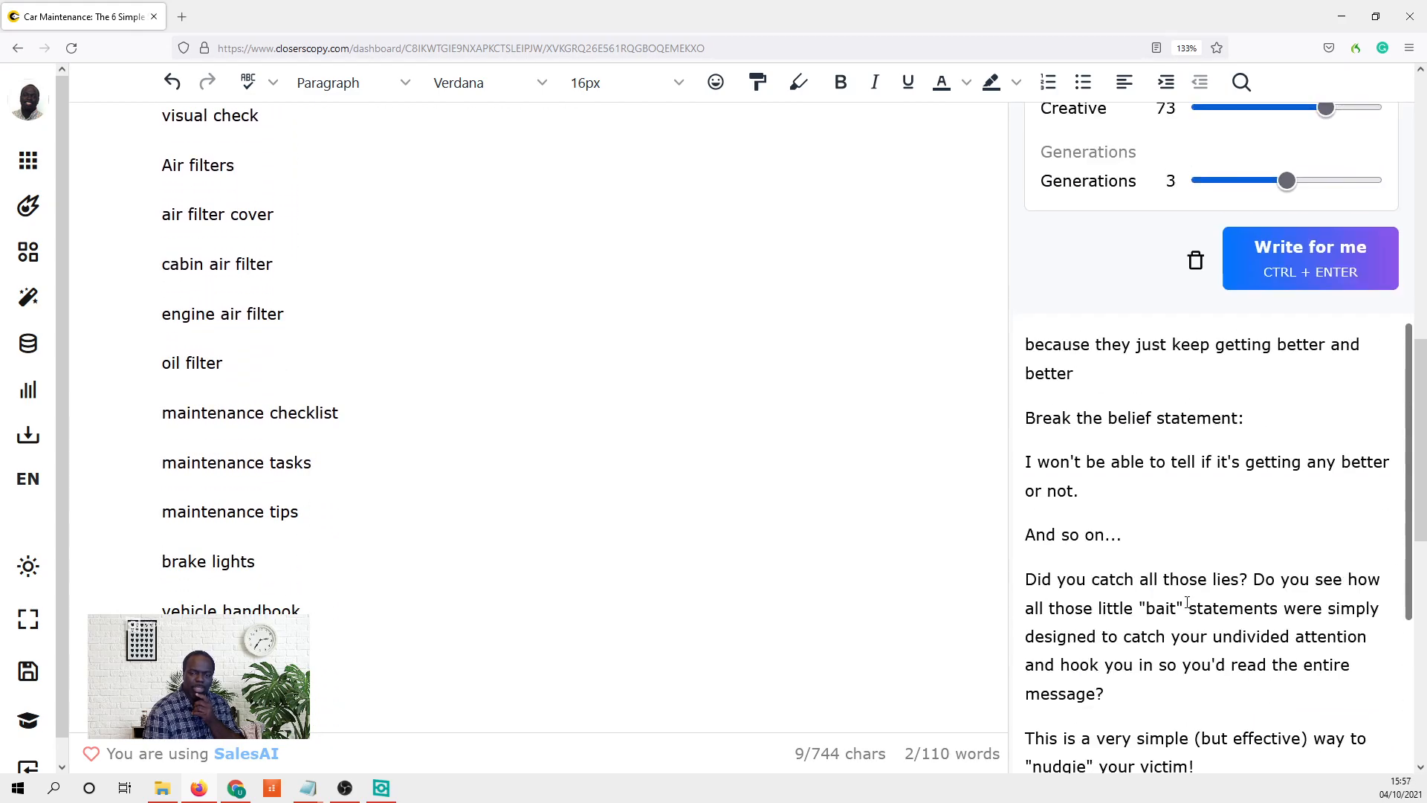
- Clear the generated results, change the Current belief to "It's a waste of time to change my cars wiper arm" and generate new challenge statements
{"action": "left_click", "coordinate": [1193, 595]}
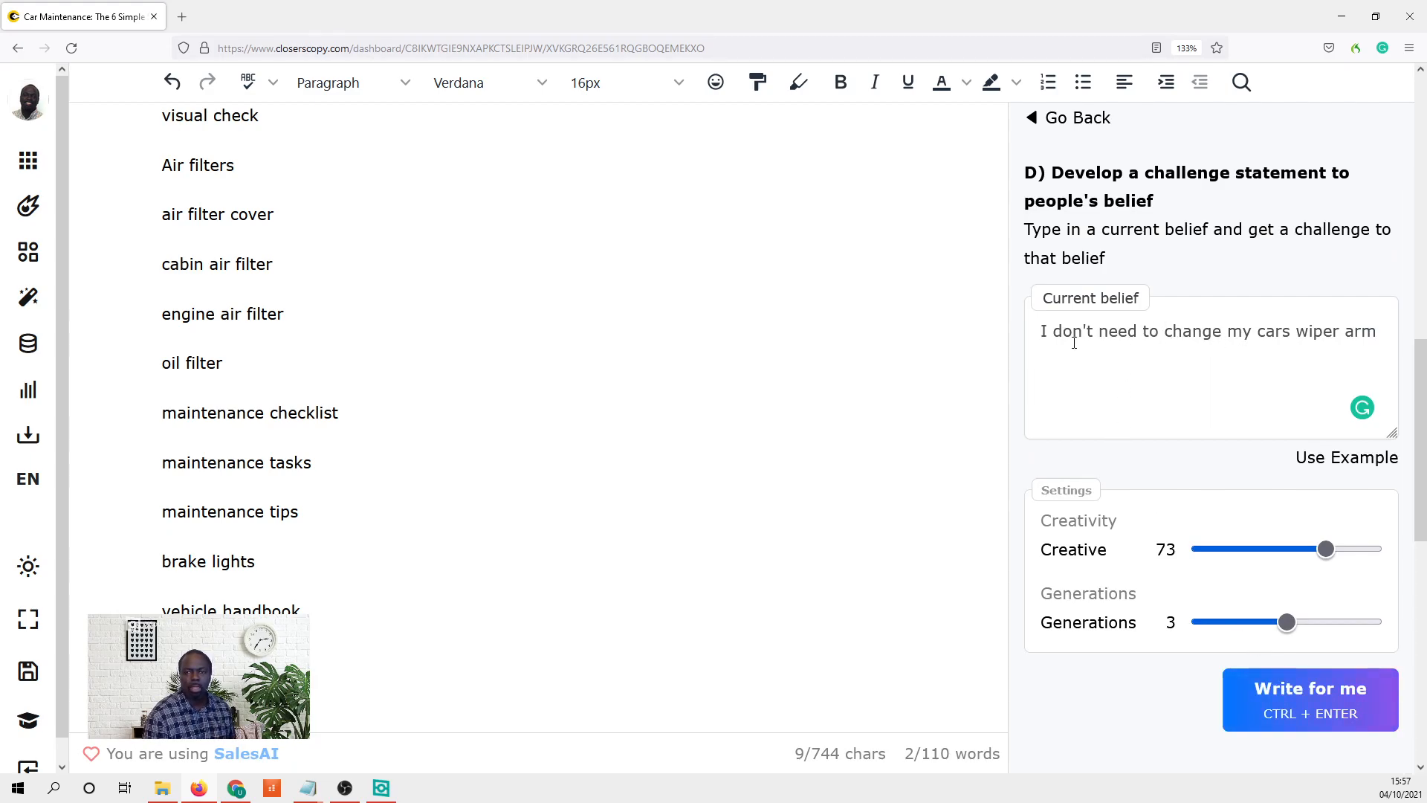
{"action": "left_click", "coordinate": [1164, 333]}
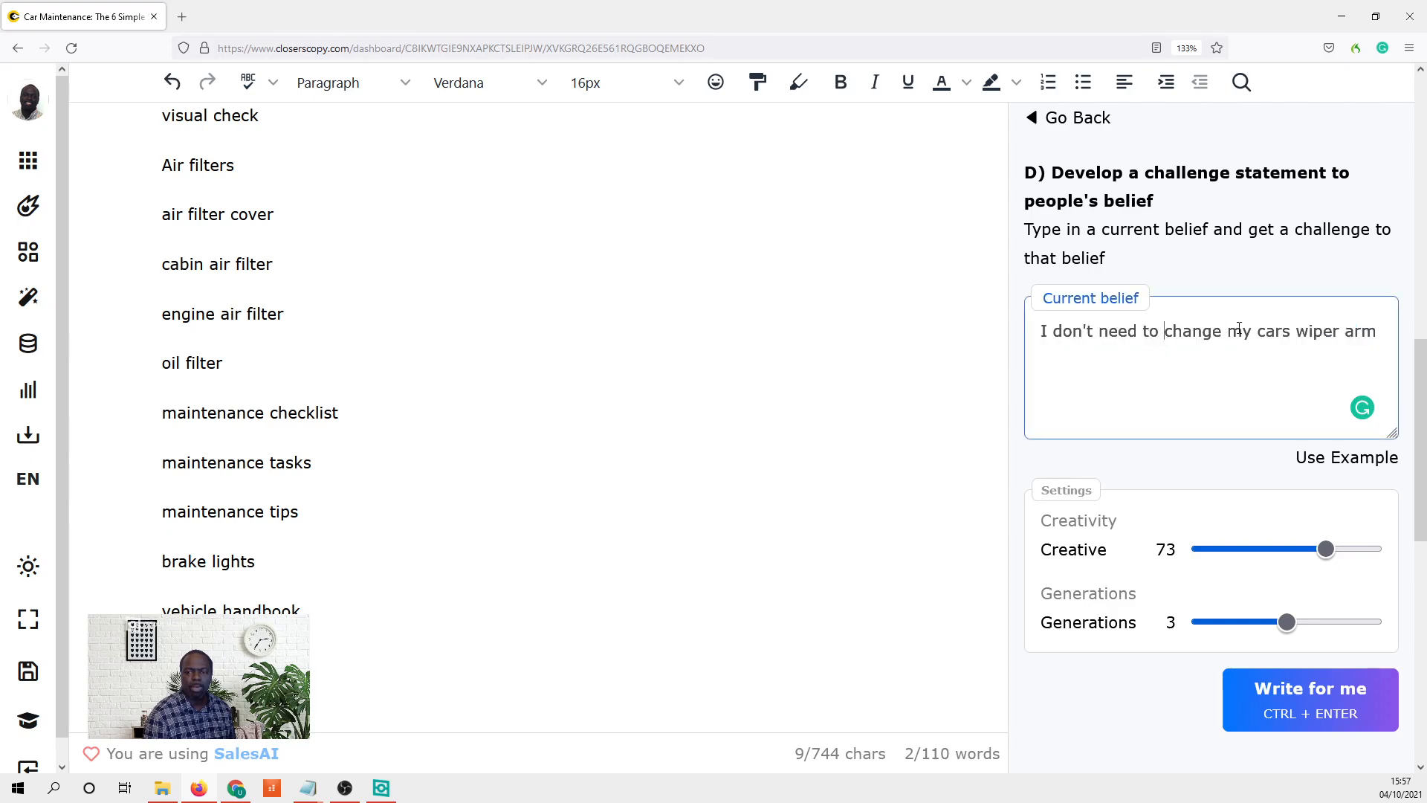
{"action": "left_click_drag", "start_coordinate": [1154, 331], "coordinate": [926, 340]}
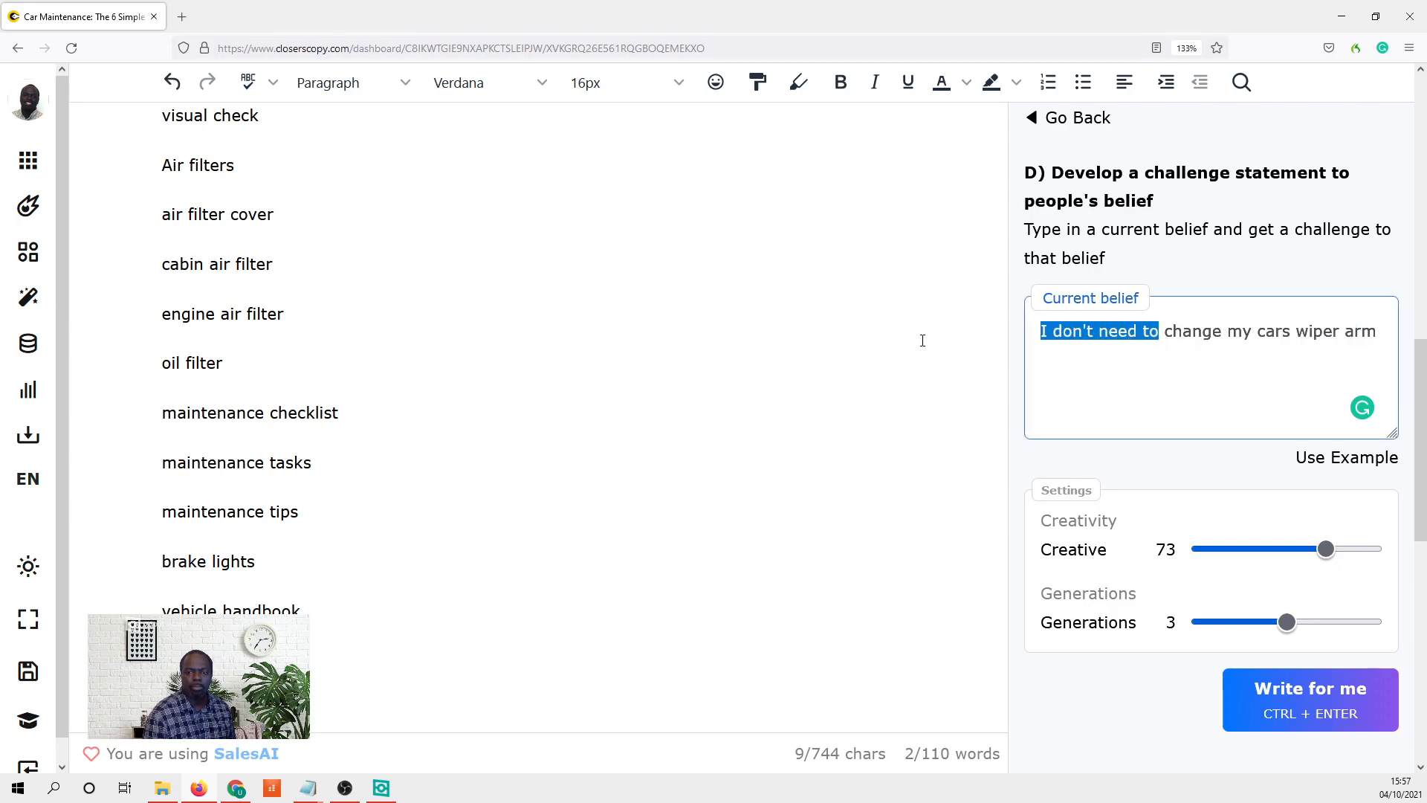
{"action": "type", "text": "It"}
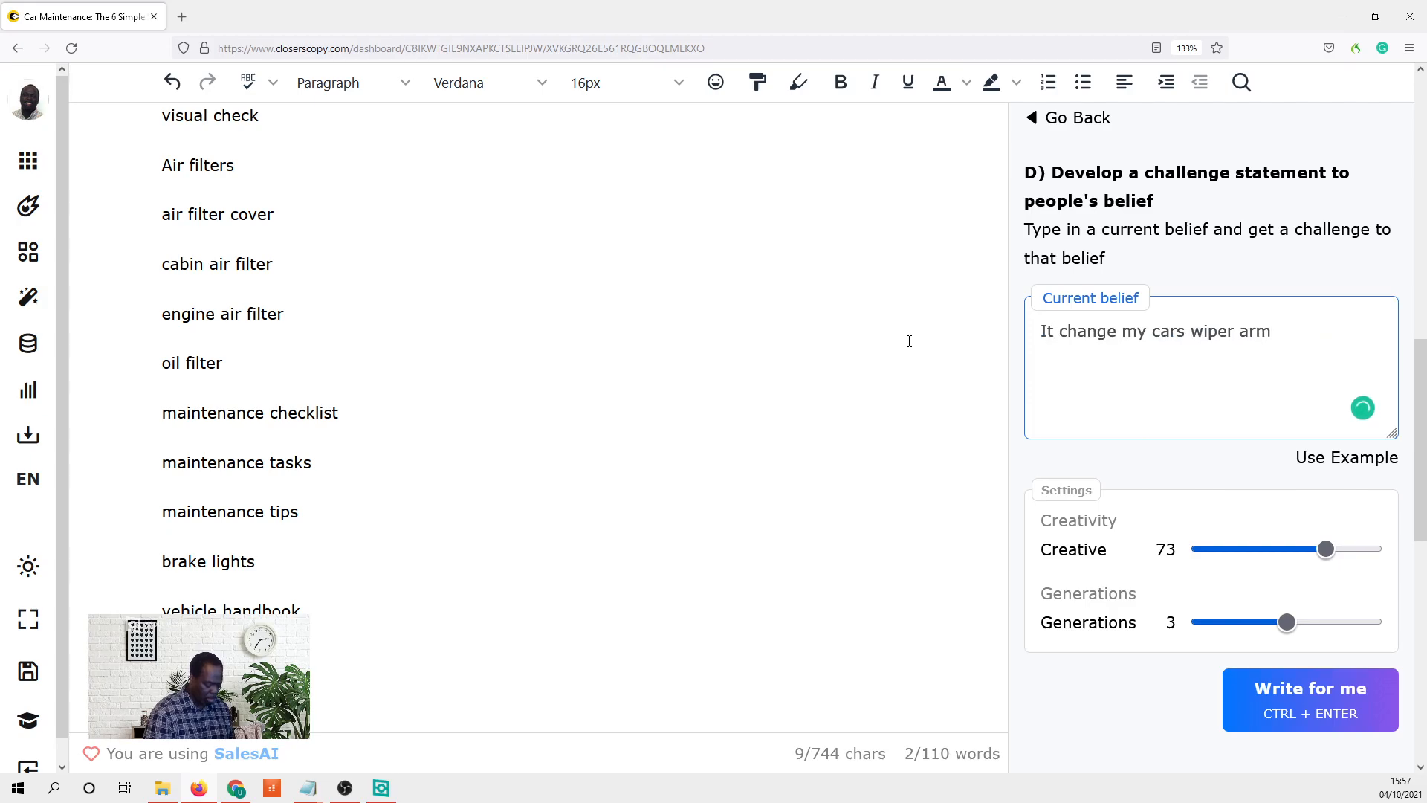
{"action": "type", "text": "'s a waste of time t"}
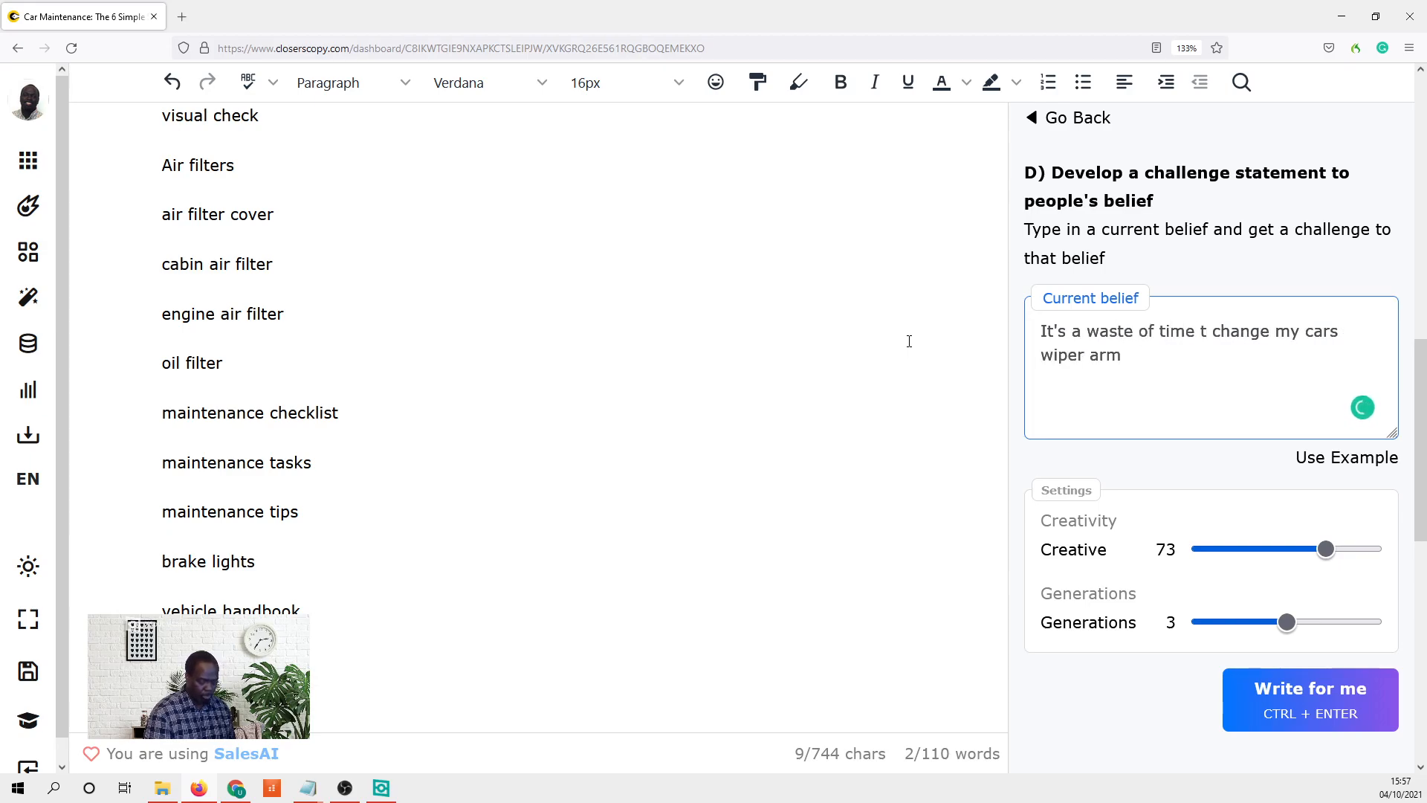
{"action": "type", "text": "o"}
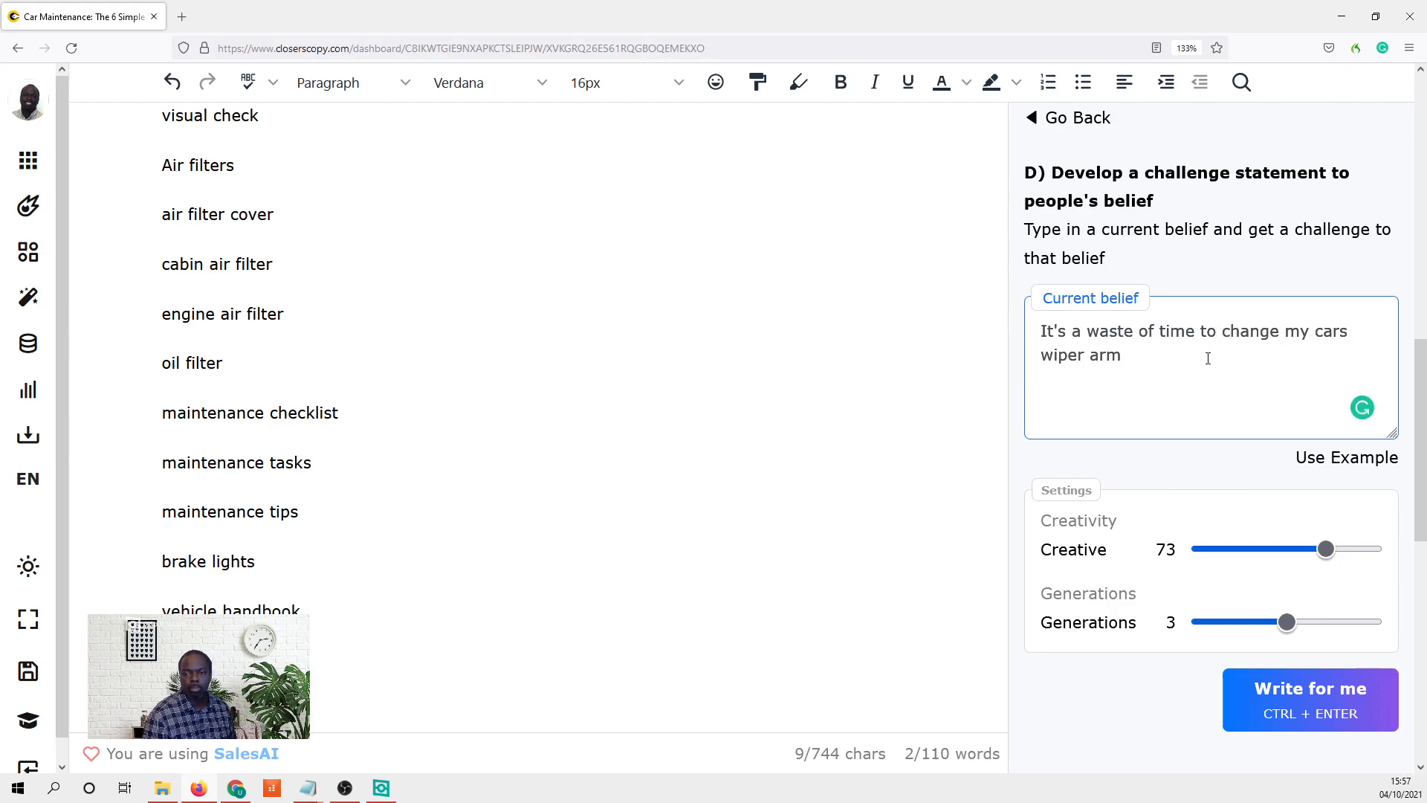
{"action": "left_click", "coordinate": [1303, 678]}
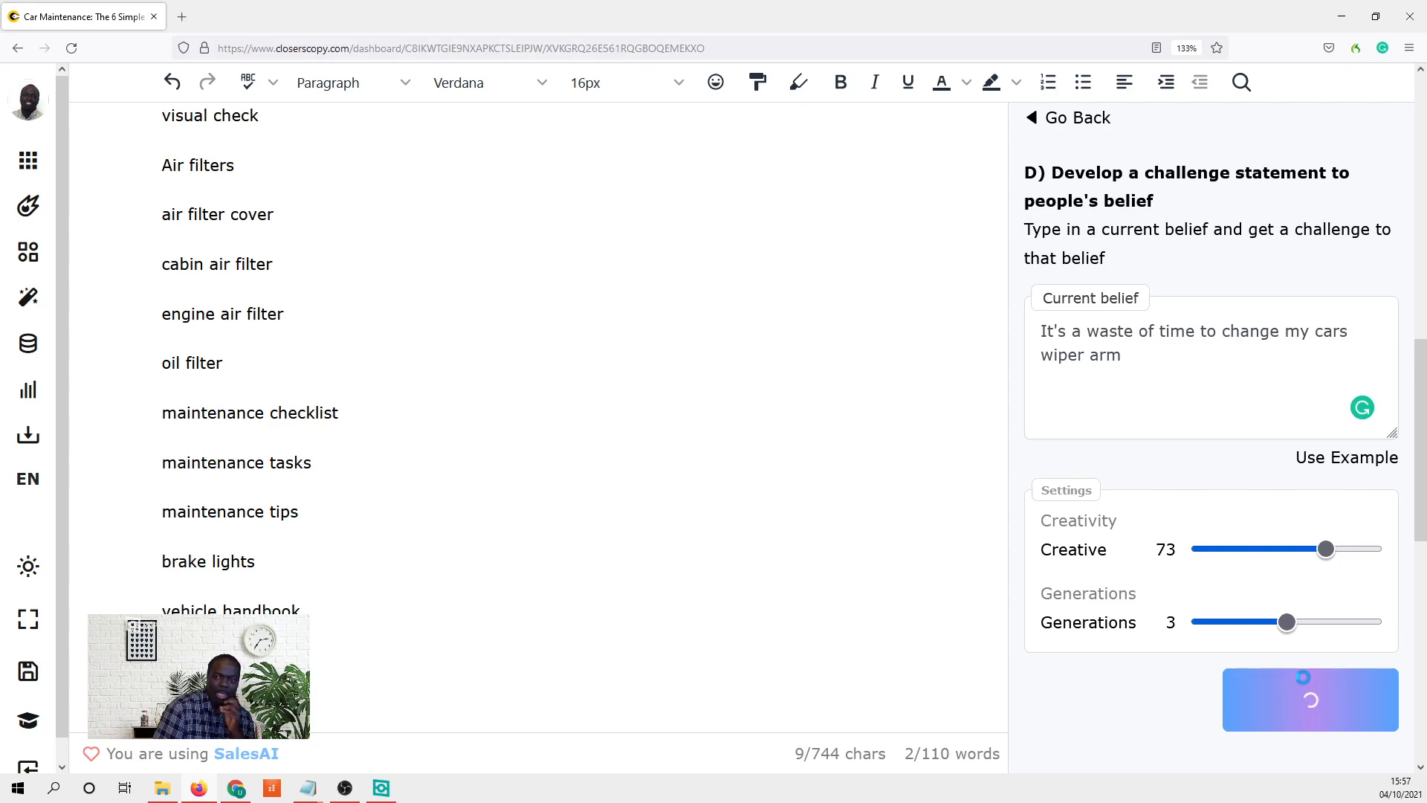
- Copy the generated "I get 100 times more use out of my wiper arms..." statement and add it below the text in Current belief
{"action": "scroll", "coordinate": [1297, 669], "scroll_direction": "down", "scroll_amount": 4}
{"action": "scroll", "coordinate": [1292, 659], "scroll_direction": "down", "scroll_amount": 2}
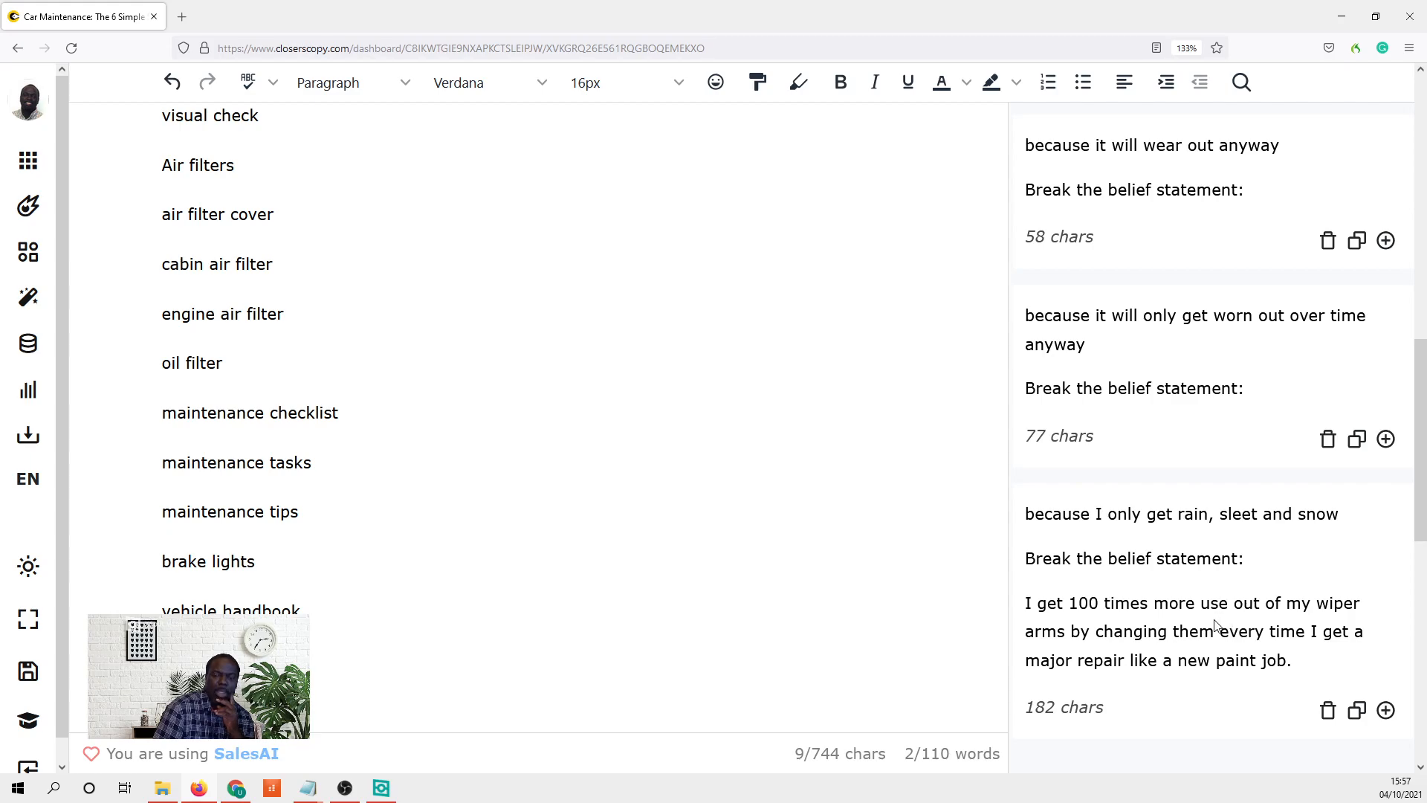
{"action": "left_click_drag", "start_coordinate": [1251, 660], "coordinate": [1037, 604]}
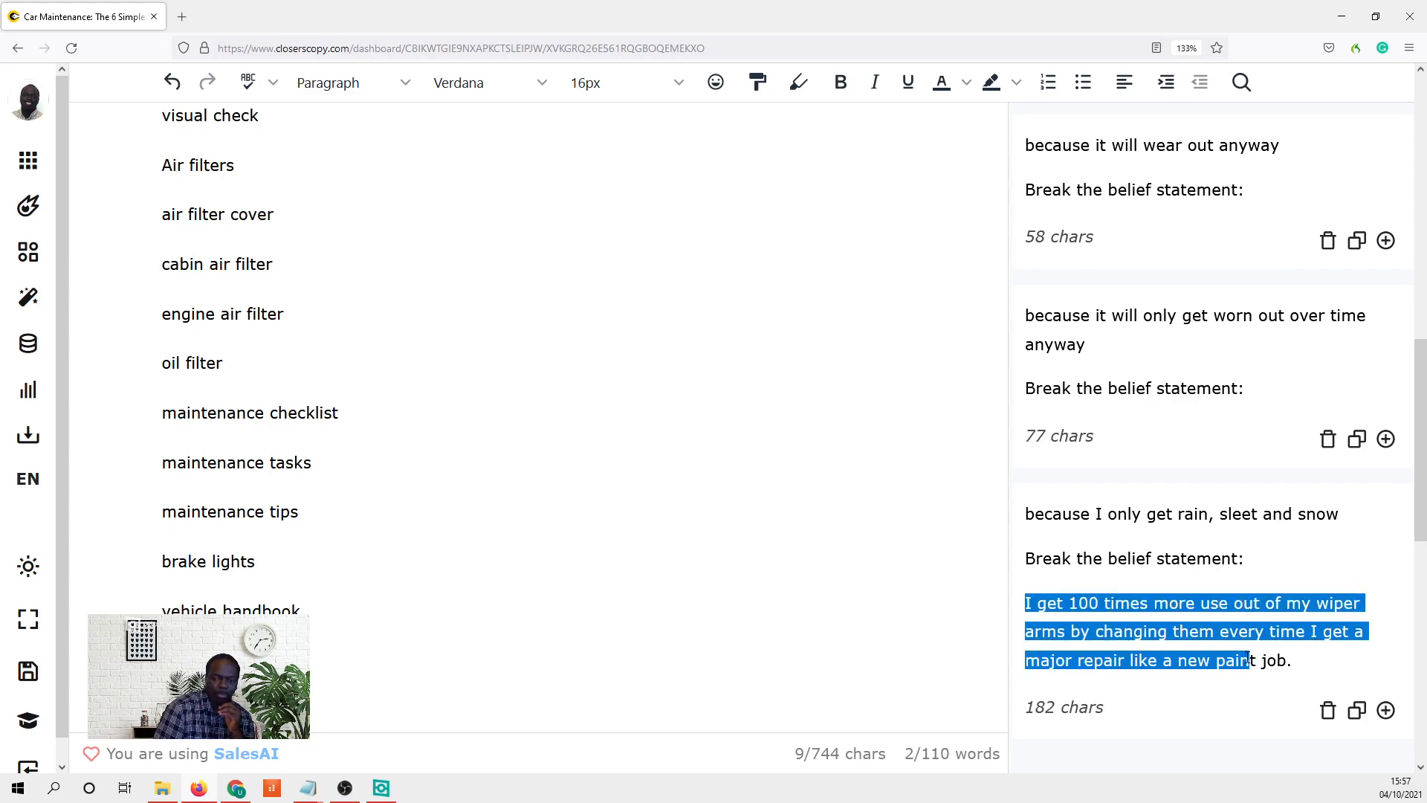
{"action": "left_click", "coordinate": [1087, 615]}
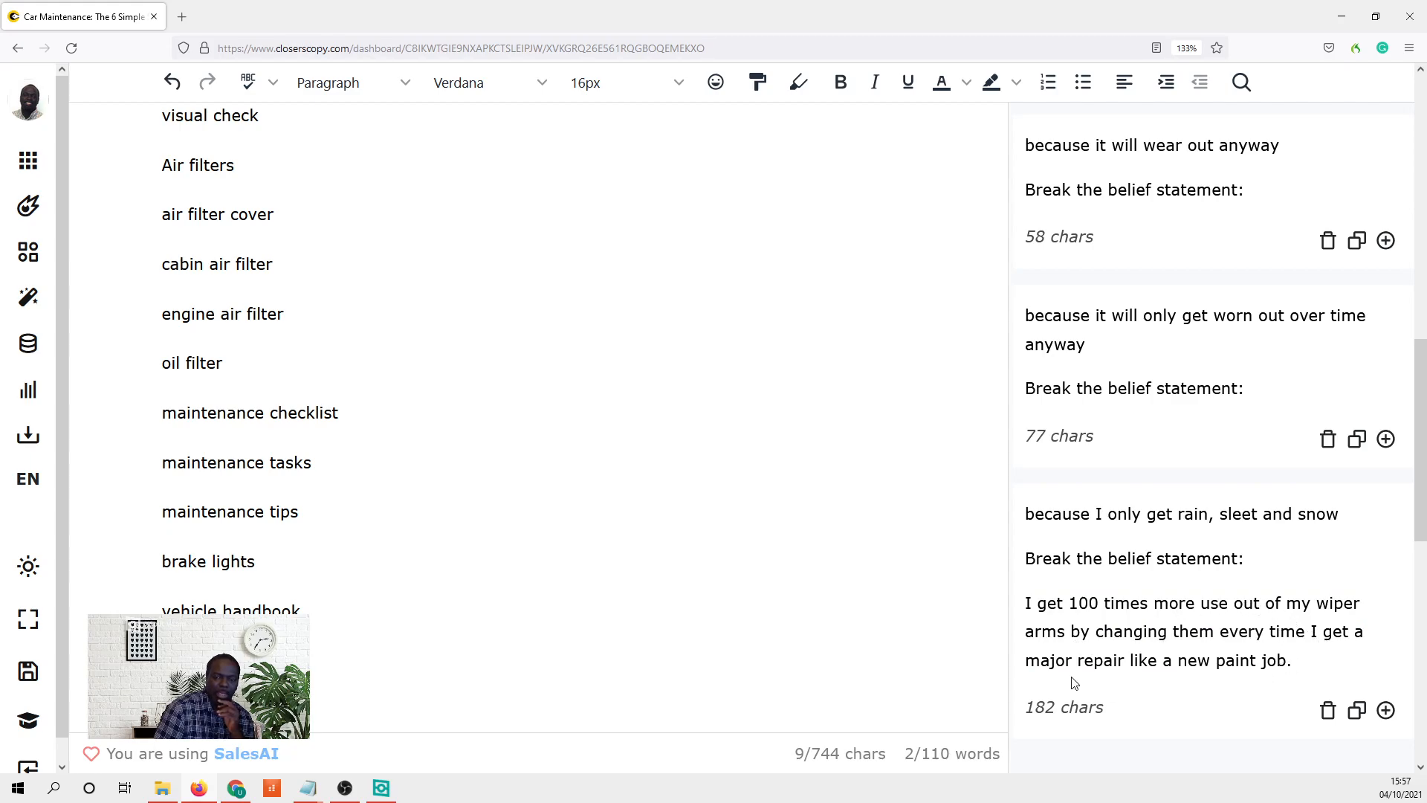
{"action": "mouse_move", "coordinate": [1303, 665]}
{"action": "left_mouse_down"}
{"action": "mouse_move", "coordinate": [981, 621]}
{"action": "mouse_move", "coordinate": [1016, 605]}
{"action": "left_mouse_up"}
{"action": "key", "text": "ctrl+c"}
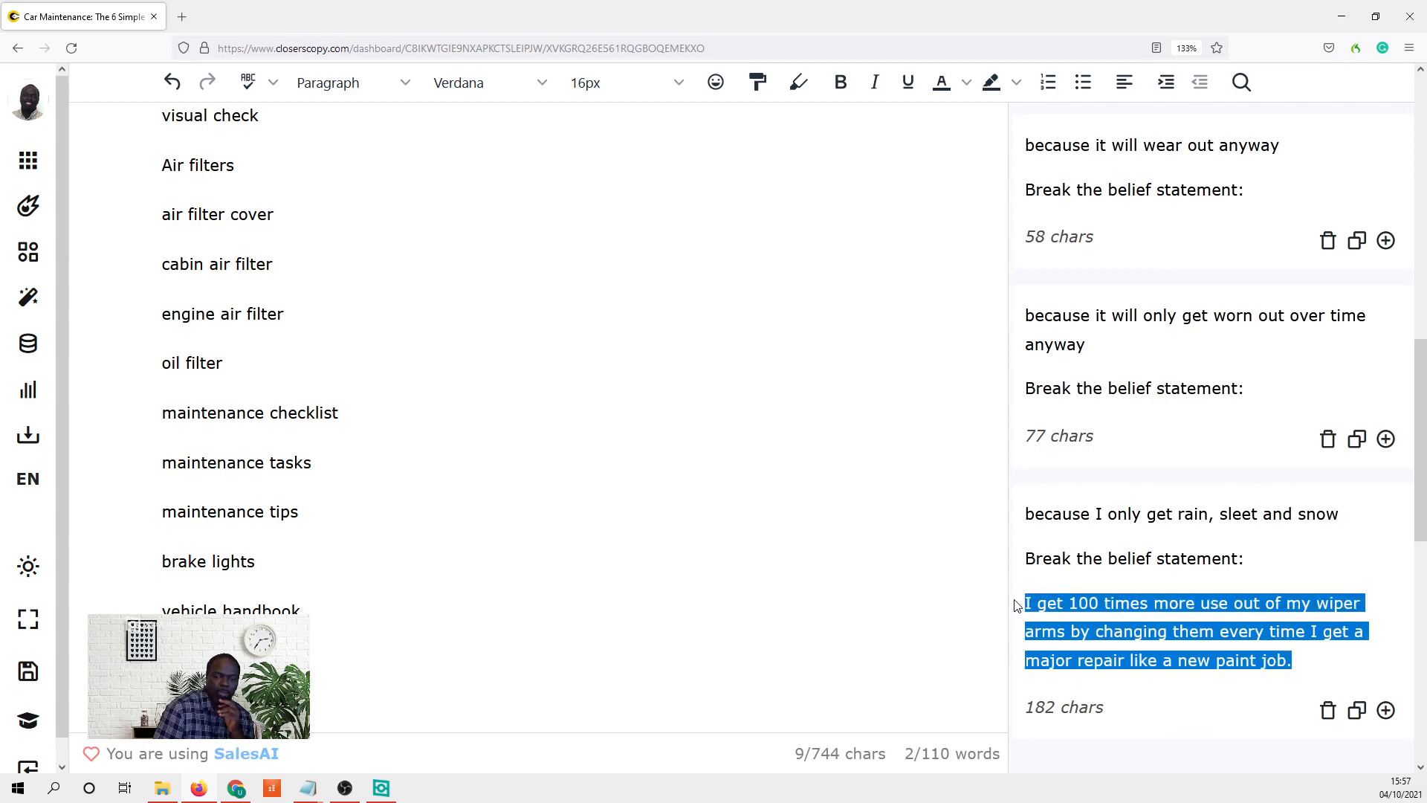
{"action": "scroll", "coordinate": [1179, 637], "scroll_direction": "up", "scroll_amount": 10}
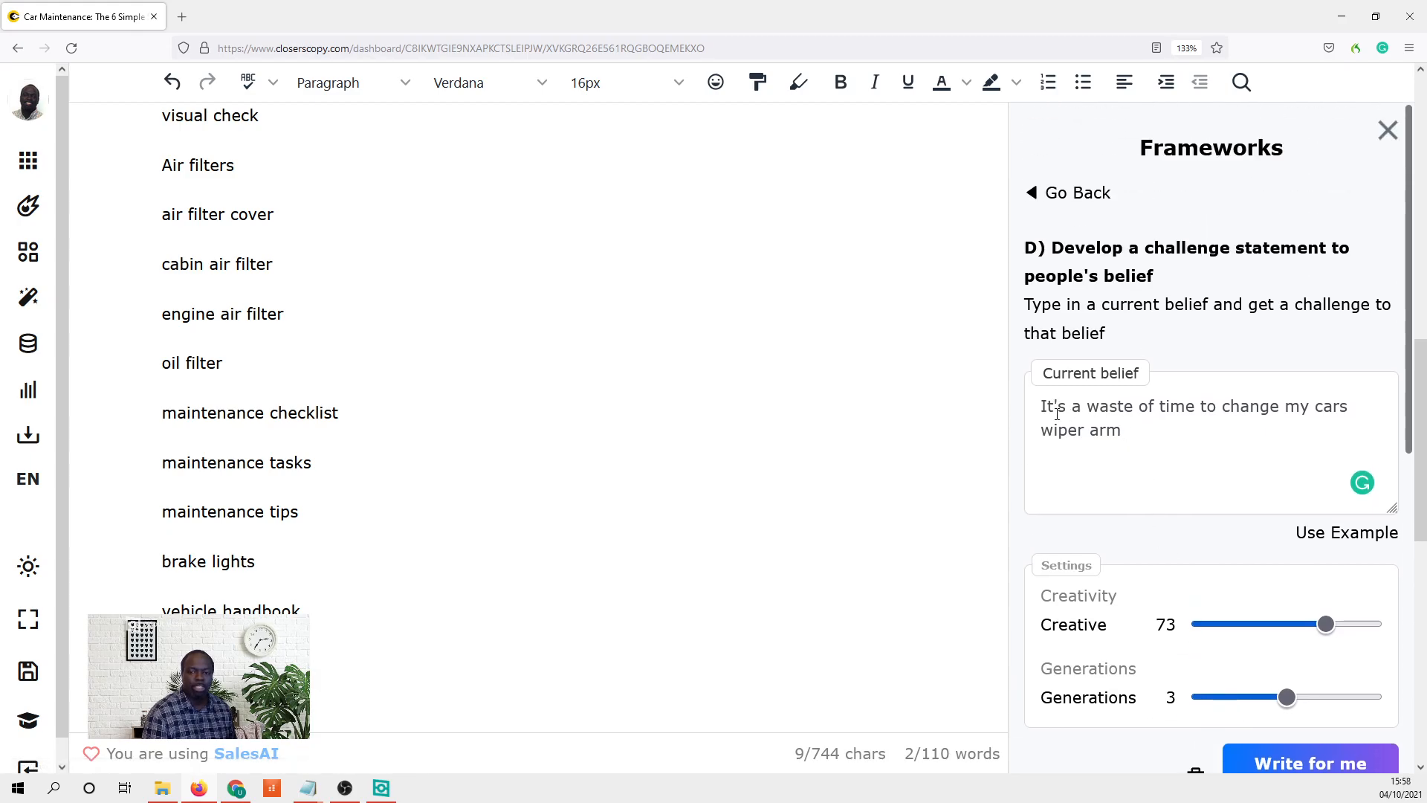
{"action": "left_click", "coordinate": [1202, 429]}
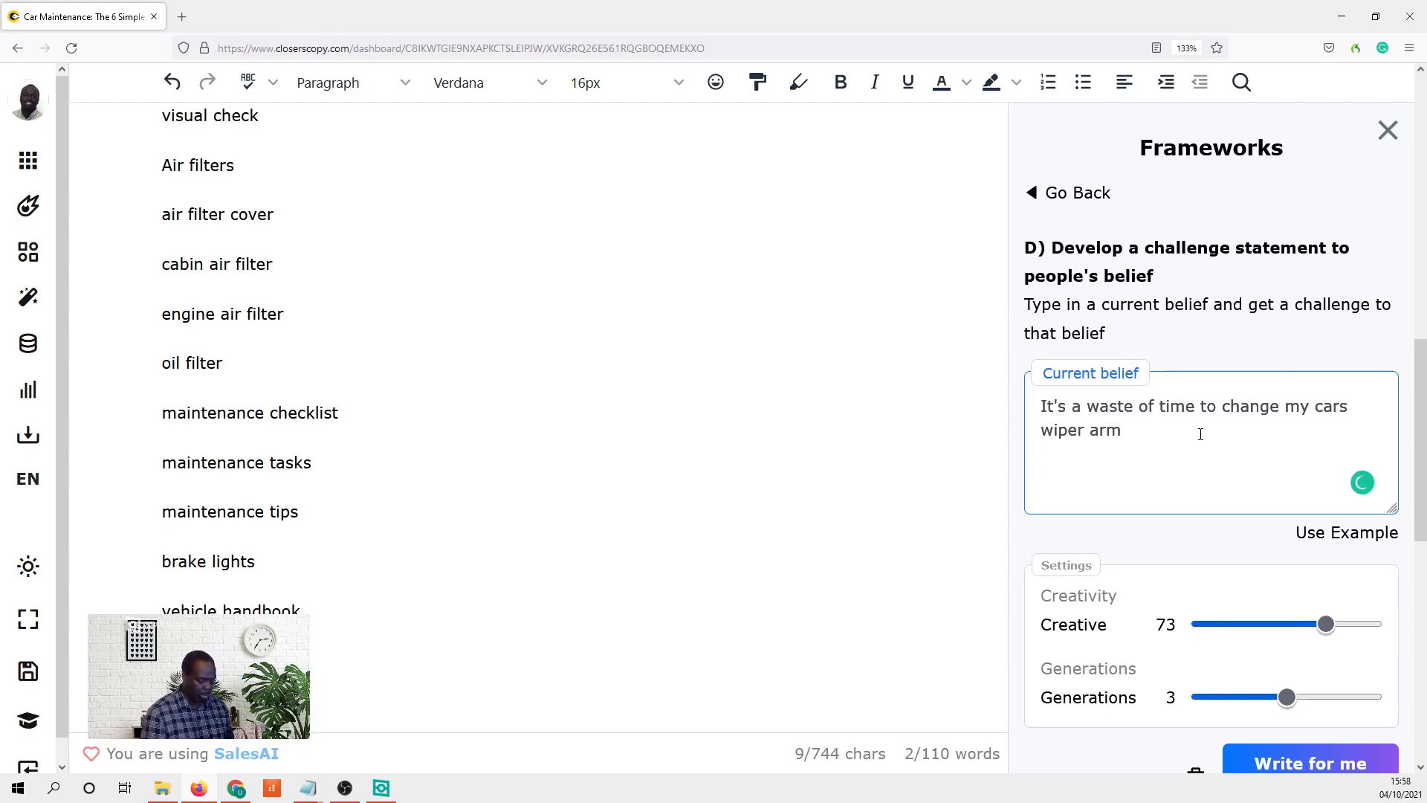
{"action": "key", "text": "ctrl+v"}
- Copy the belief together with its challenge statement into the article on a new line below "wiper arm"
{"action": "left_click_drag", "start_coordinate": [1188, 500], "coordinate": [993, 385]}
{"action": "key", "text": "ctrl+c"}
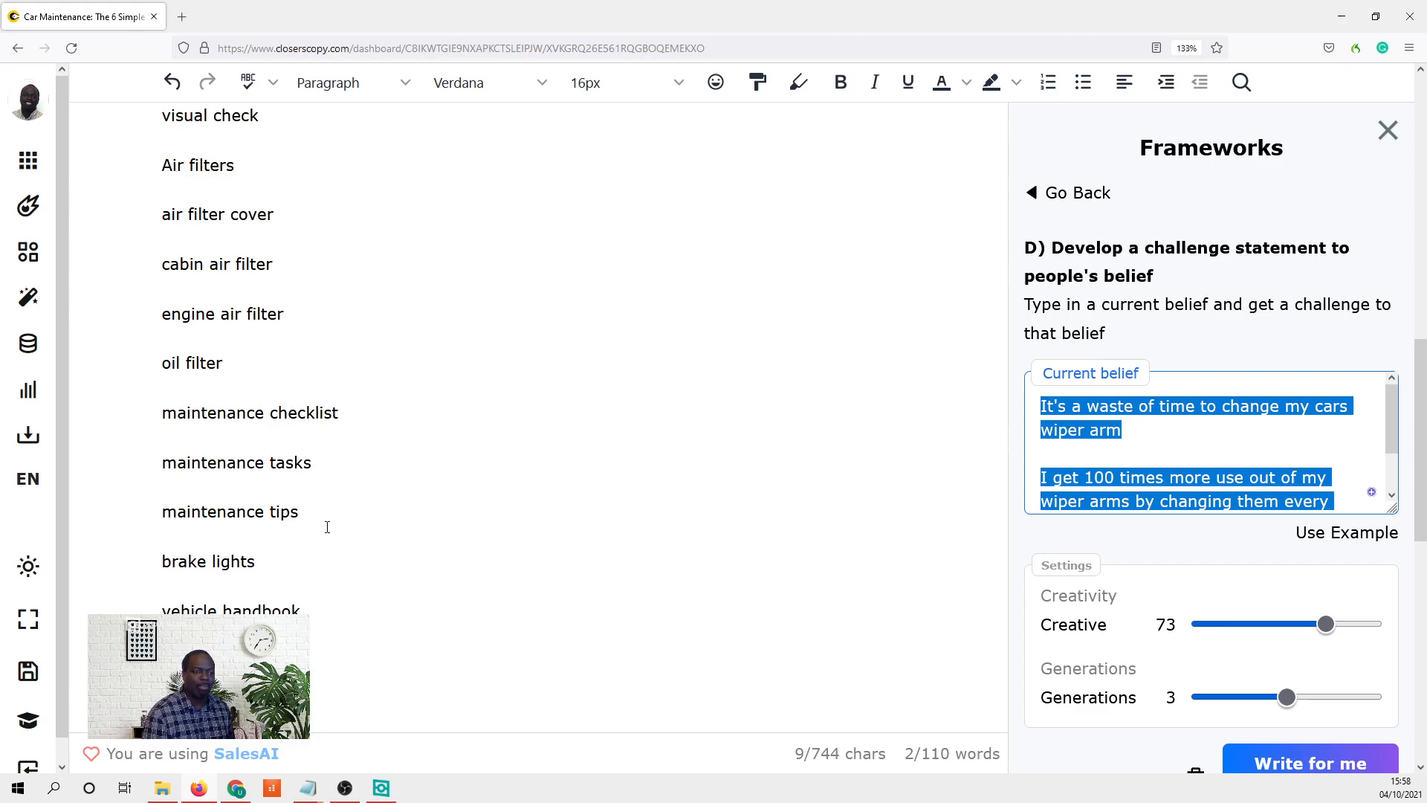
{"action": "scroll", "coordinate": [340, 491], "scroll_direction": "up", "scroll_amount": 5}
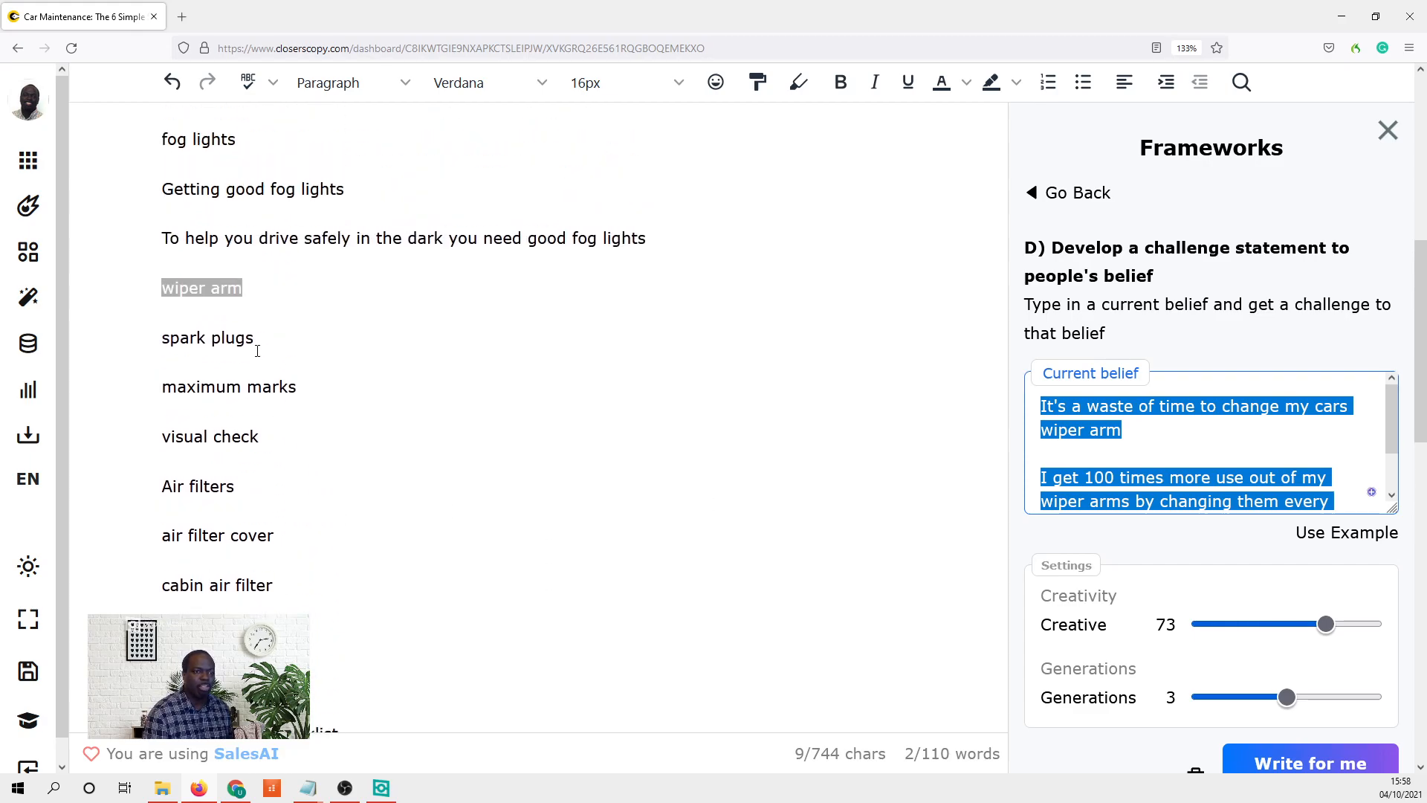
{"action": "left_click", "coordinate": [254, 289]}
{"action": "key", "text": "Return"}
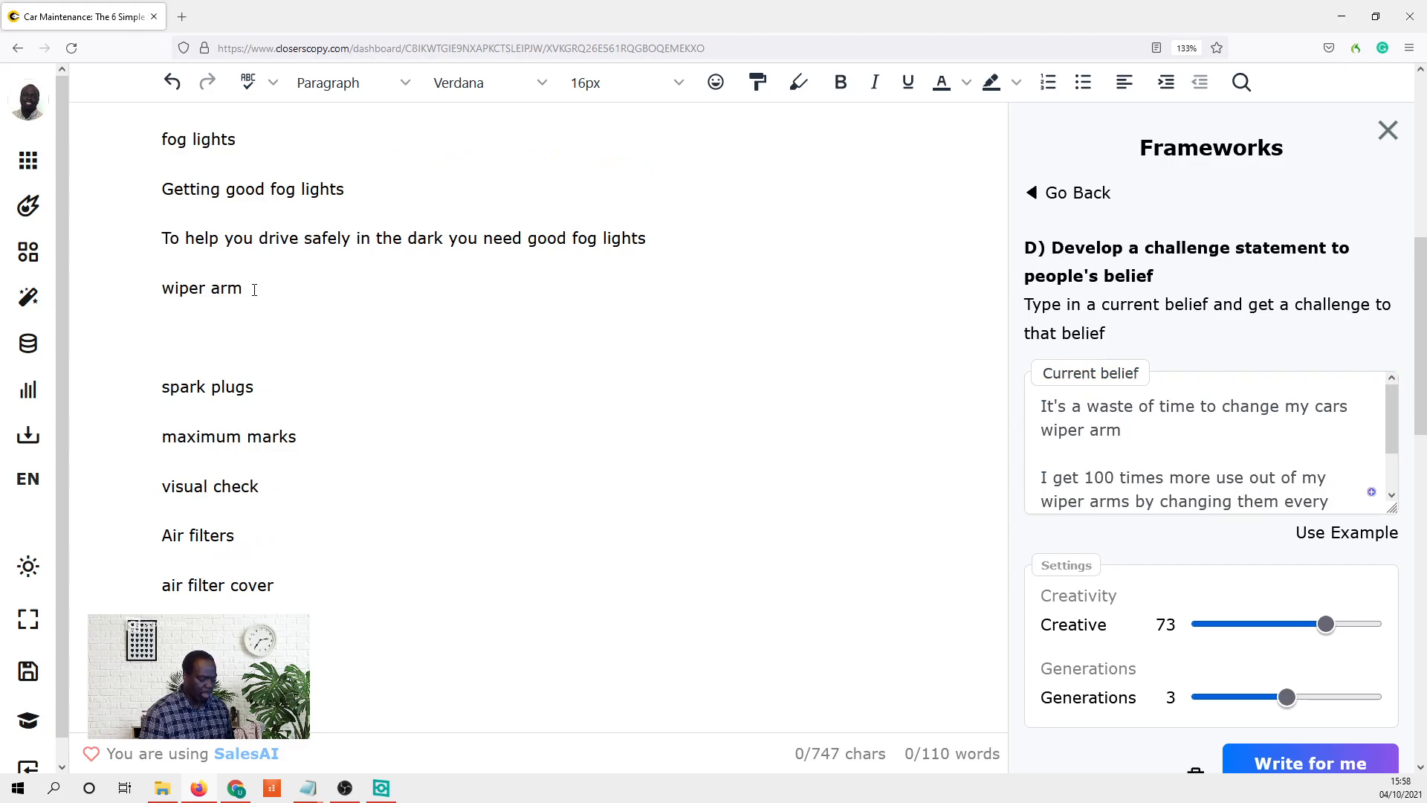
{"action": "key", "text": "ctrl+v"}
- Format the "wiper arm" line in the article as Header 2
{"action": "left_click_drag", "start_coordinate": [250, 287], "coordinate": [141, 281]}
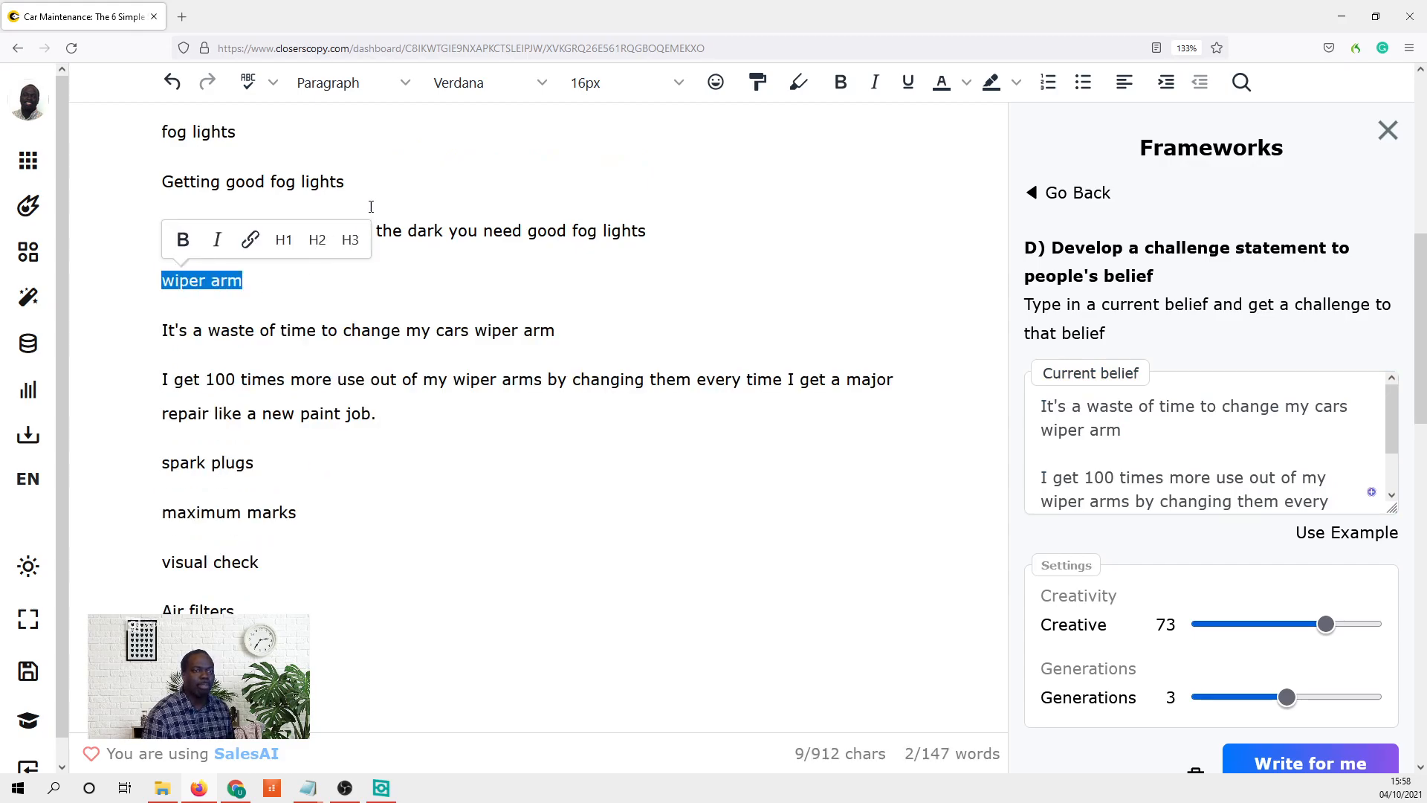
{"action": "left_click", "coordinate": [341, 82]}
{"action": "mouse_move", "coordinate": [376, 133]}
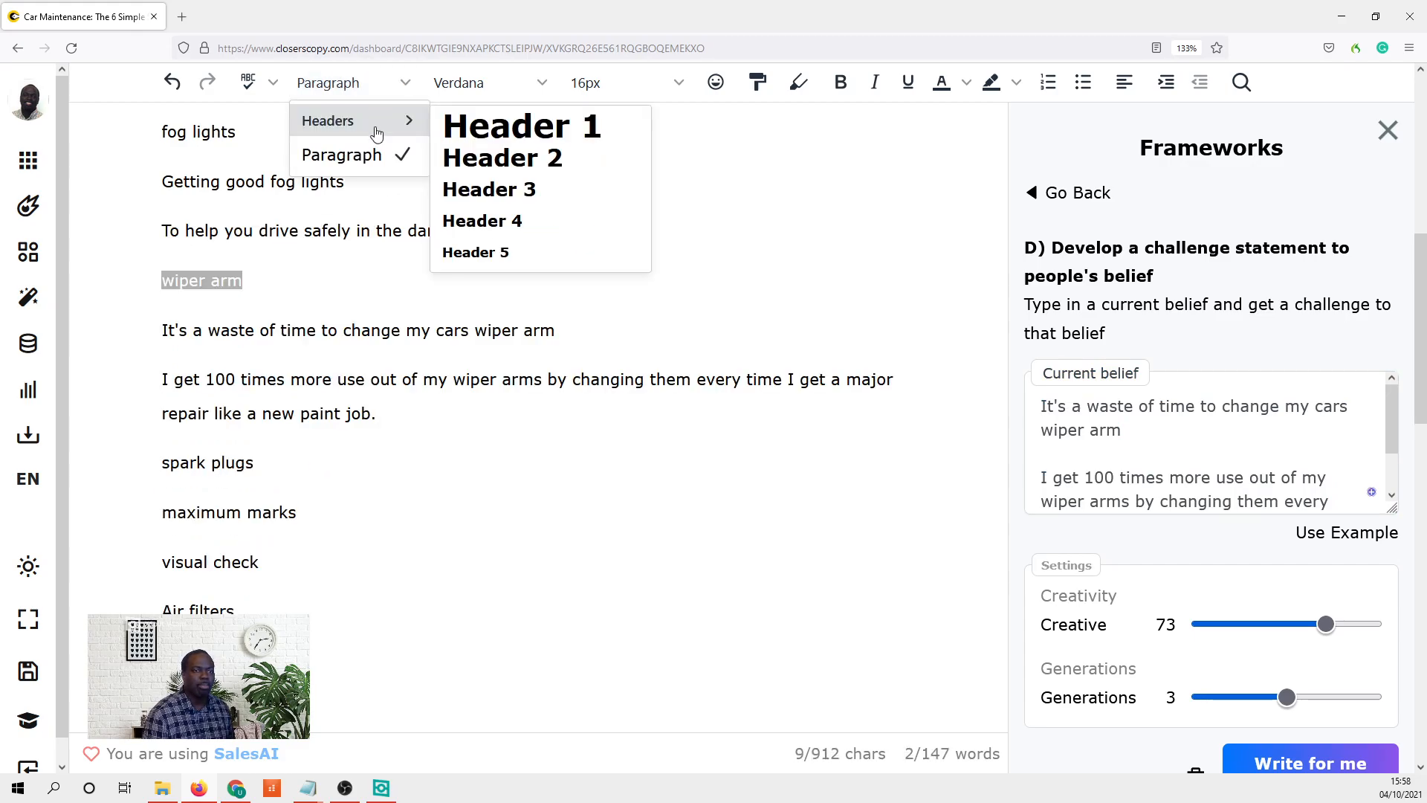
{"action": "left_click", "coordinate": [551, 154]}
{"action": "left_click", "coordinate": [363, 350]}
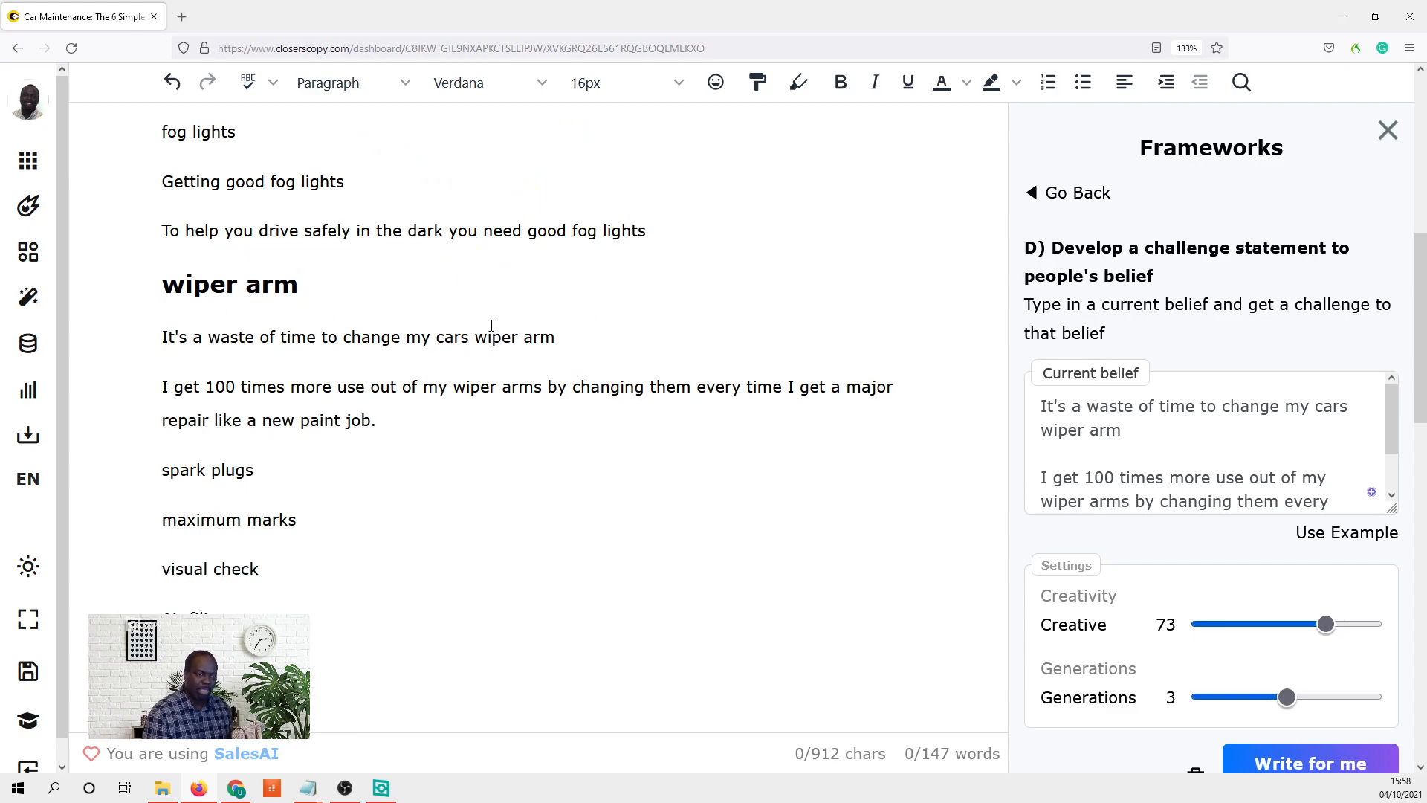
- Go back to the framework list, open "D1) Break people's belief" and fill both belief sections with the example text
{"action": "left_click_drag", "start_coordinate": [377, 421], "coordinate": [146, 396]}
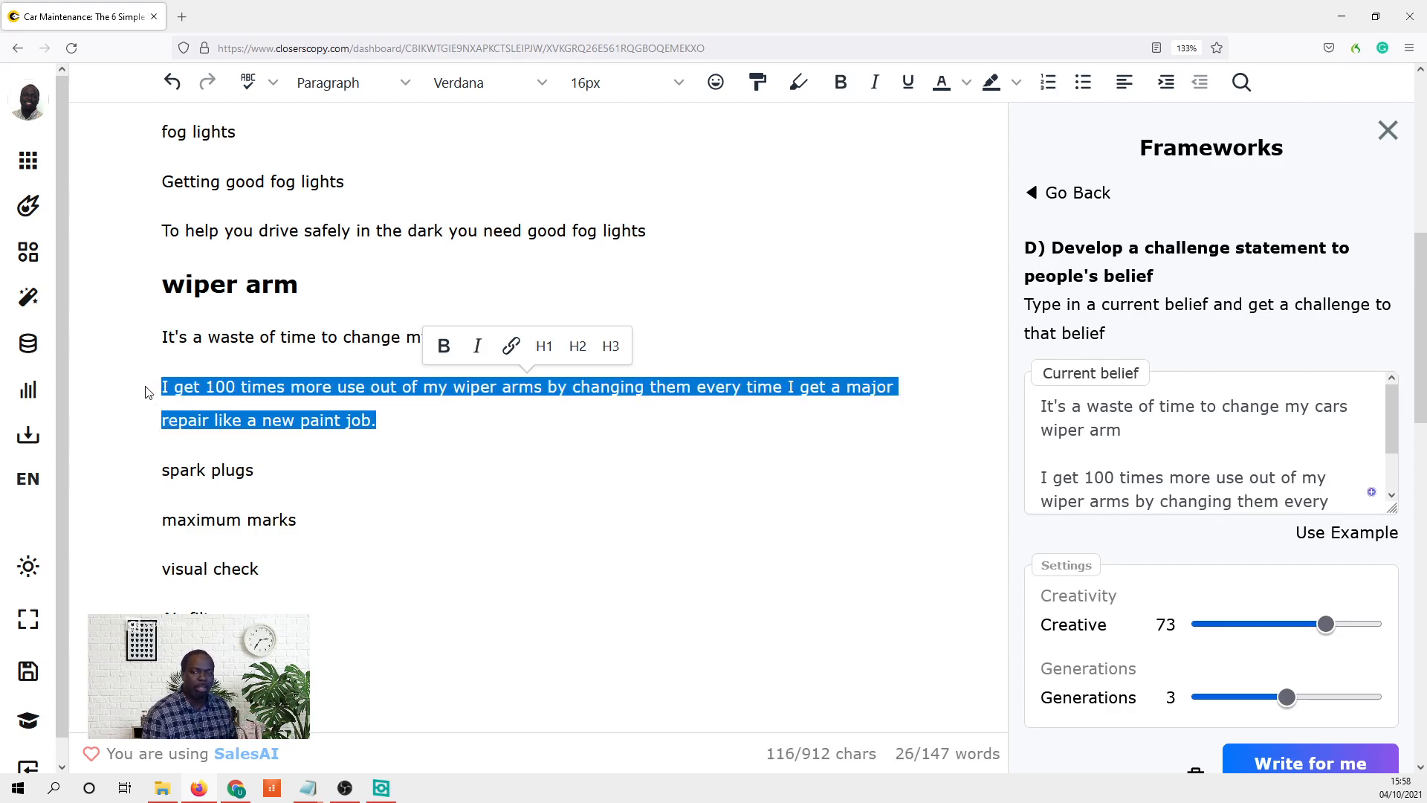
{"action": "left_click", "coordinate": [1073, 198]}
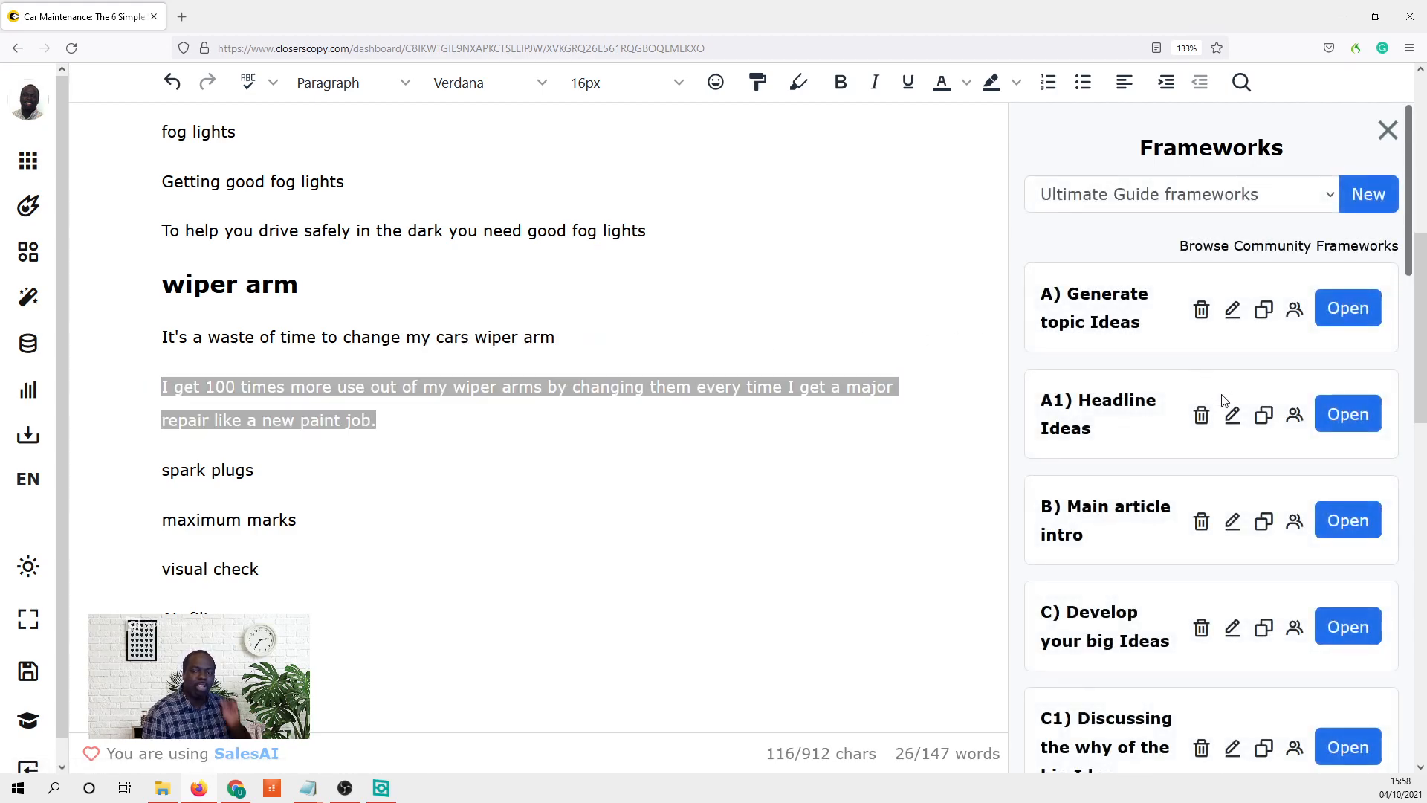
{"action": "scroll", "coordinate": [1222, 401], "scroll_direction": "down", "scroll_amount": 3}
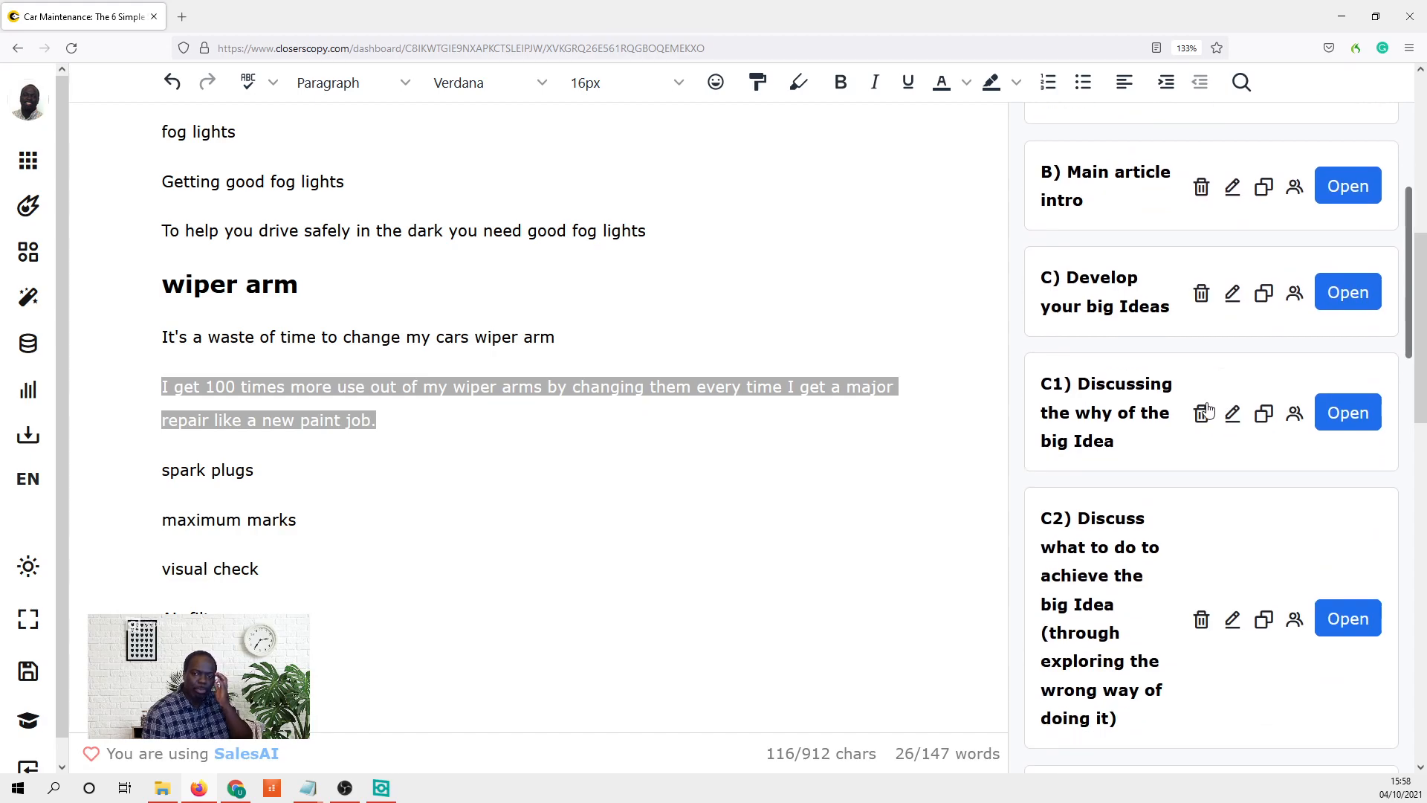
{"action": "scroll", "coordinate": [1201, 410], "scroll_direction": "down", "scroll_amount": 3}
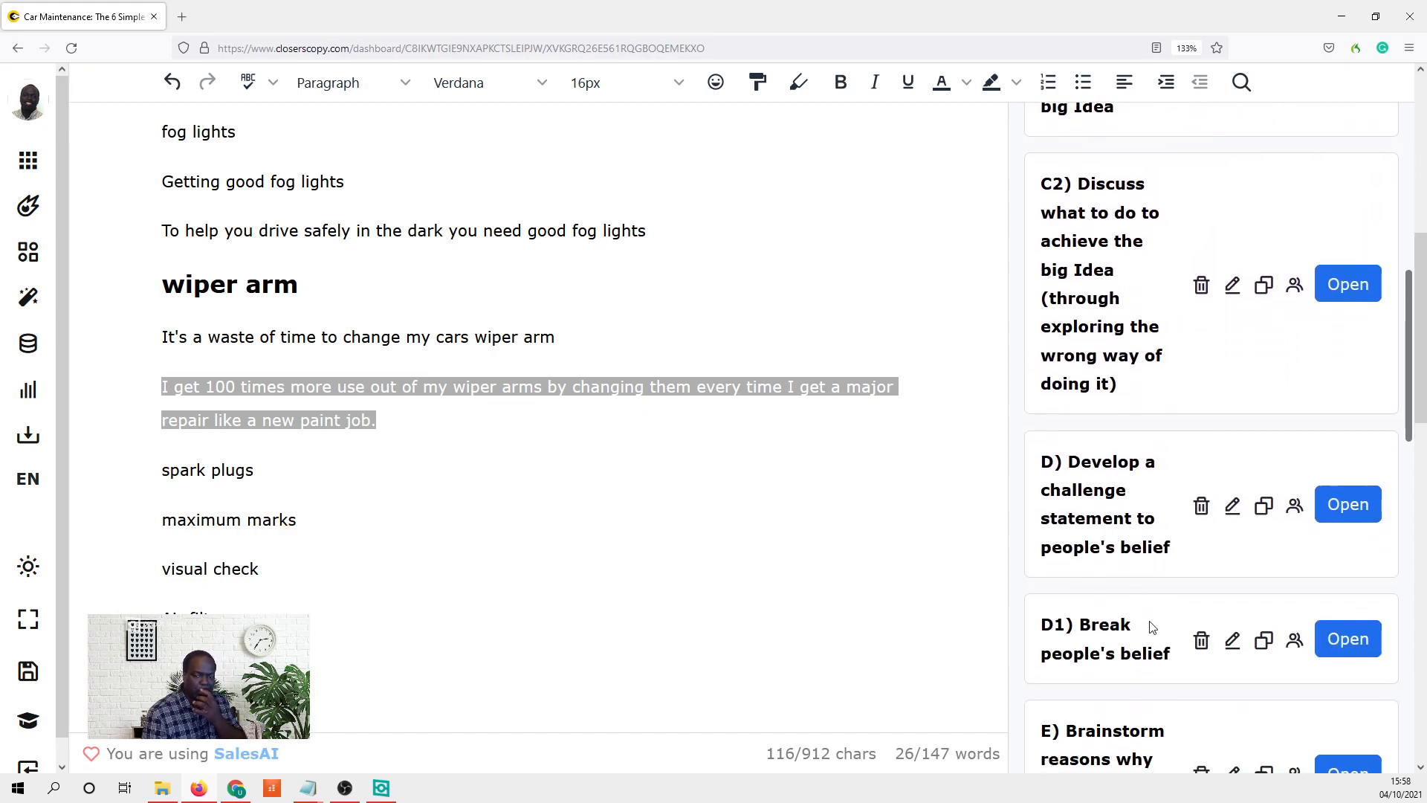
{"action": "scroll", "coordinate": [1234, 595], "scroll_direction": "down", "scroll_amount": 3}
{"action": "left_click", "coordinate": [1353, 528]}
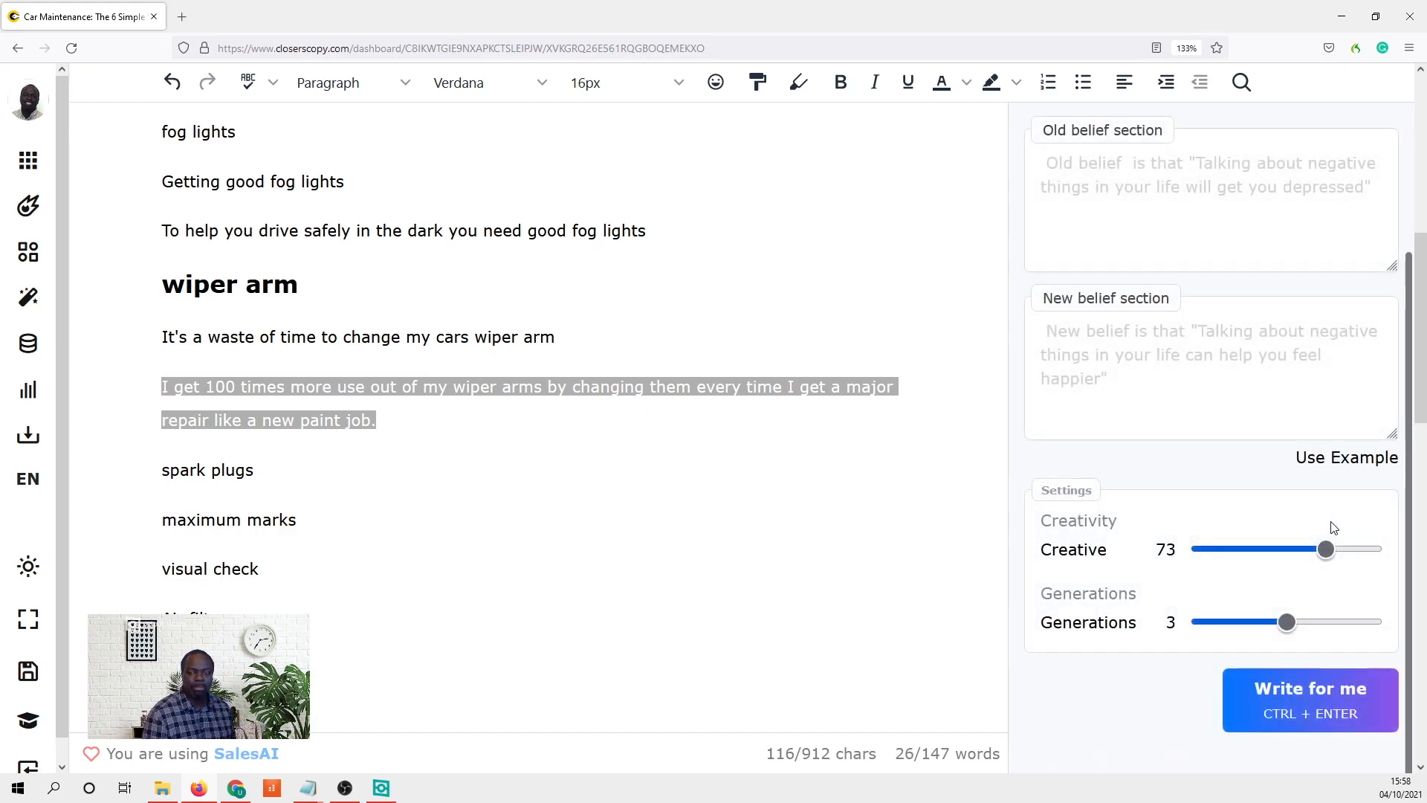
{"action": "scroll", "coordinate": [1227, 466], "scroll_direction": "up", "scroll_amount": 2}
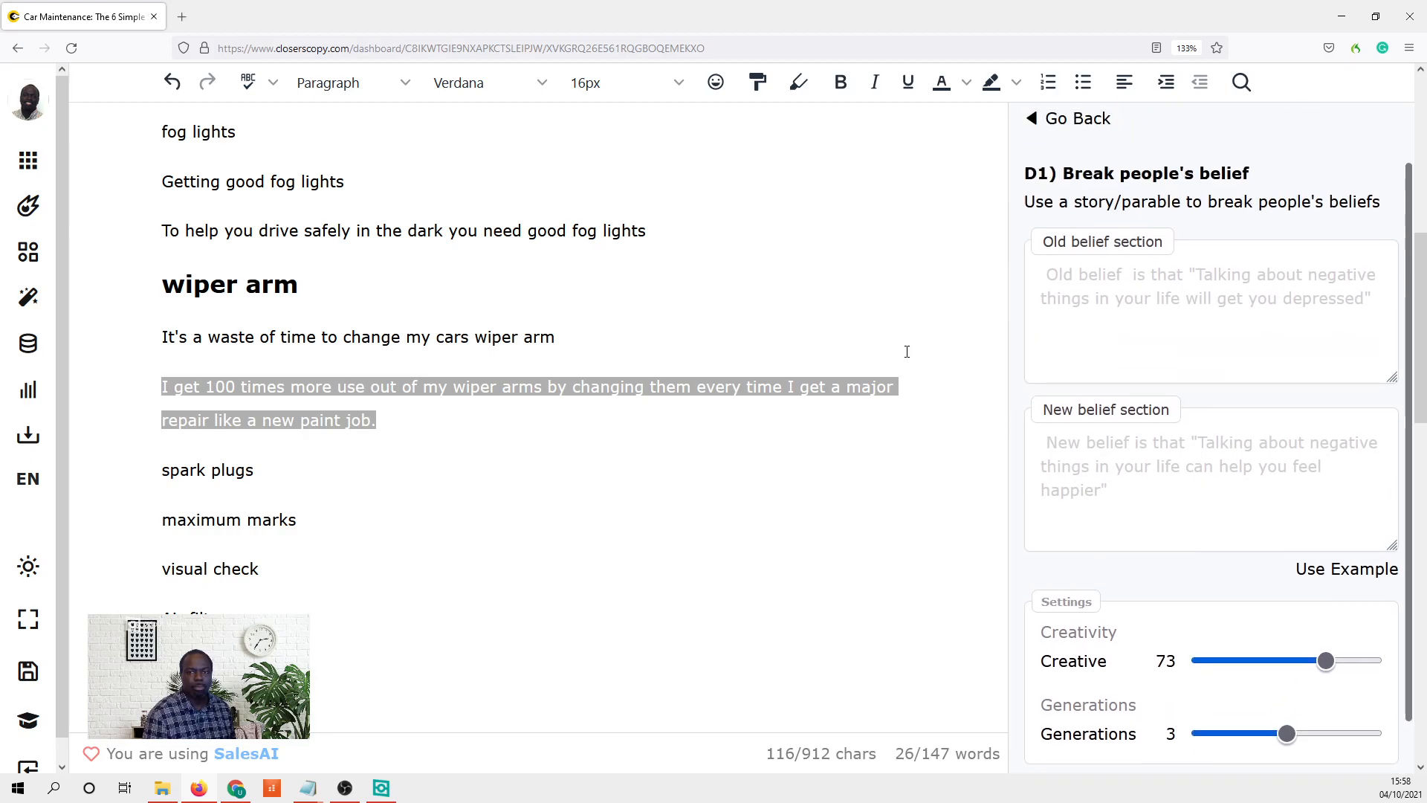
{"action": "left_click", "coordinate": [1324, 574]}
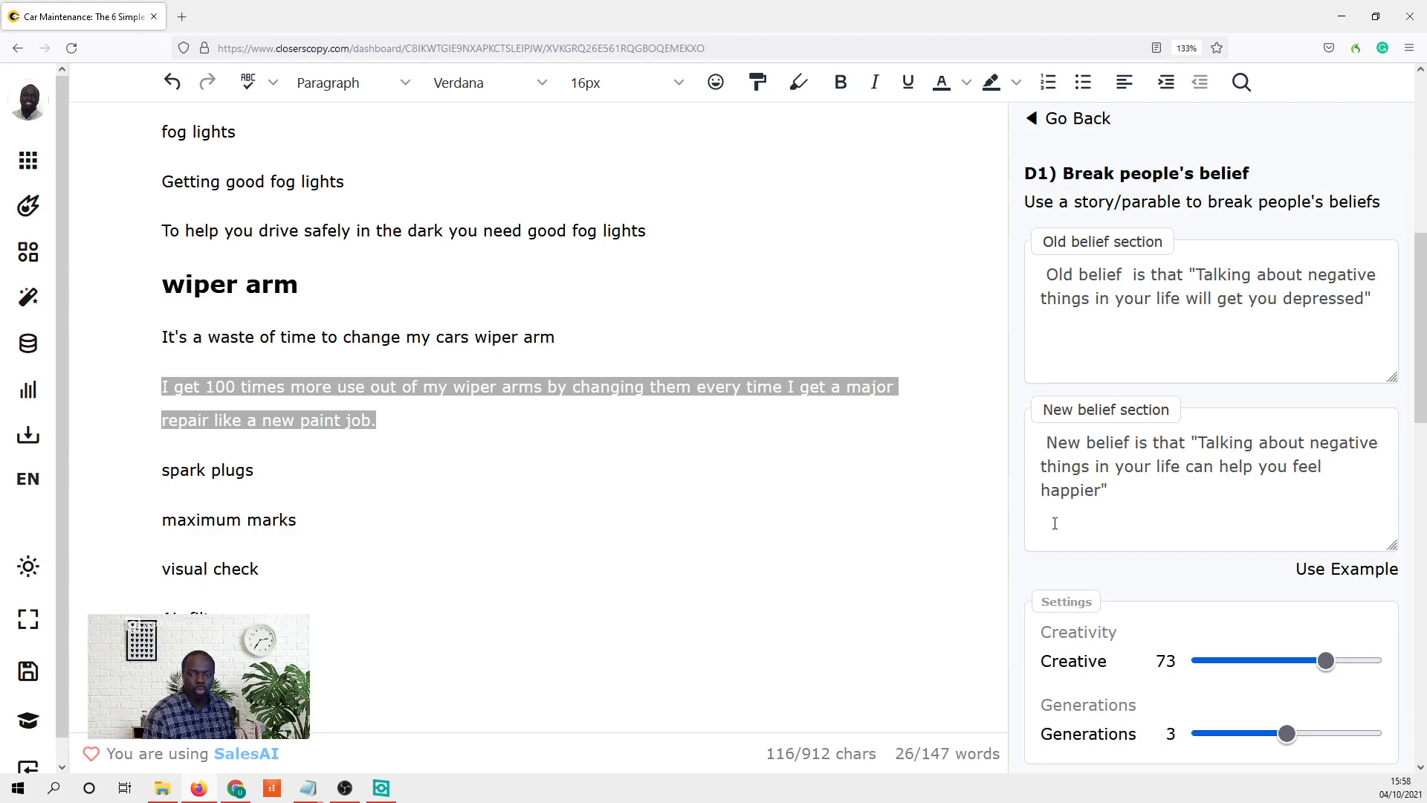
- Replace the quoted example in the Old belief section with the article's "It's a waste of time to change my cars wiper arm"
{"action": "left_click_drag", "start_coordinate": [559, 339], "coordinate": [95, 372]}
{"action": "key", "text": "ctrl+c"}
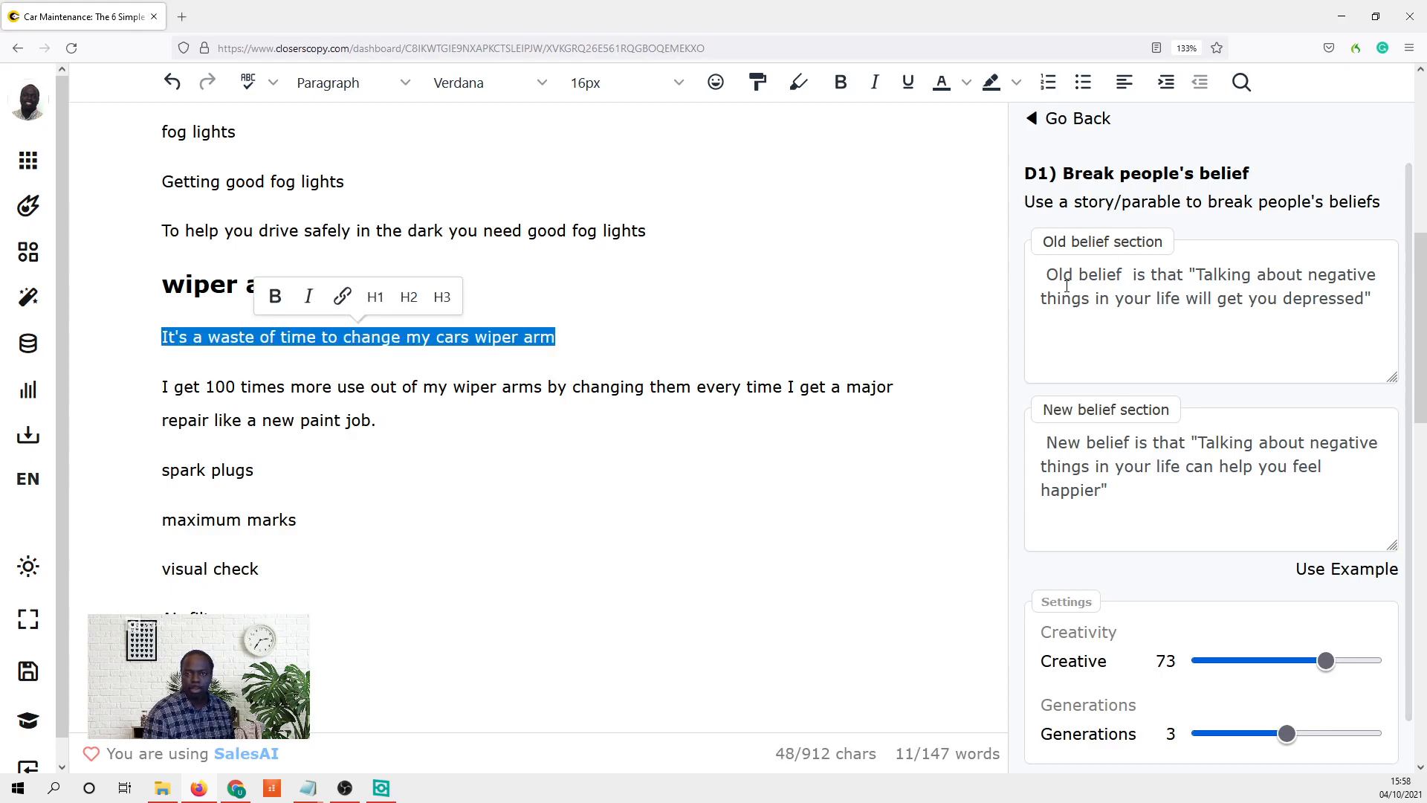
{"action": "left_click_drag", "start_coordinate": [1199, 272], "coordinate": [1363, 292]}
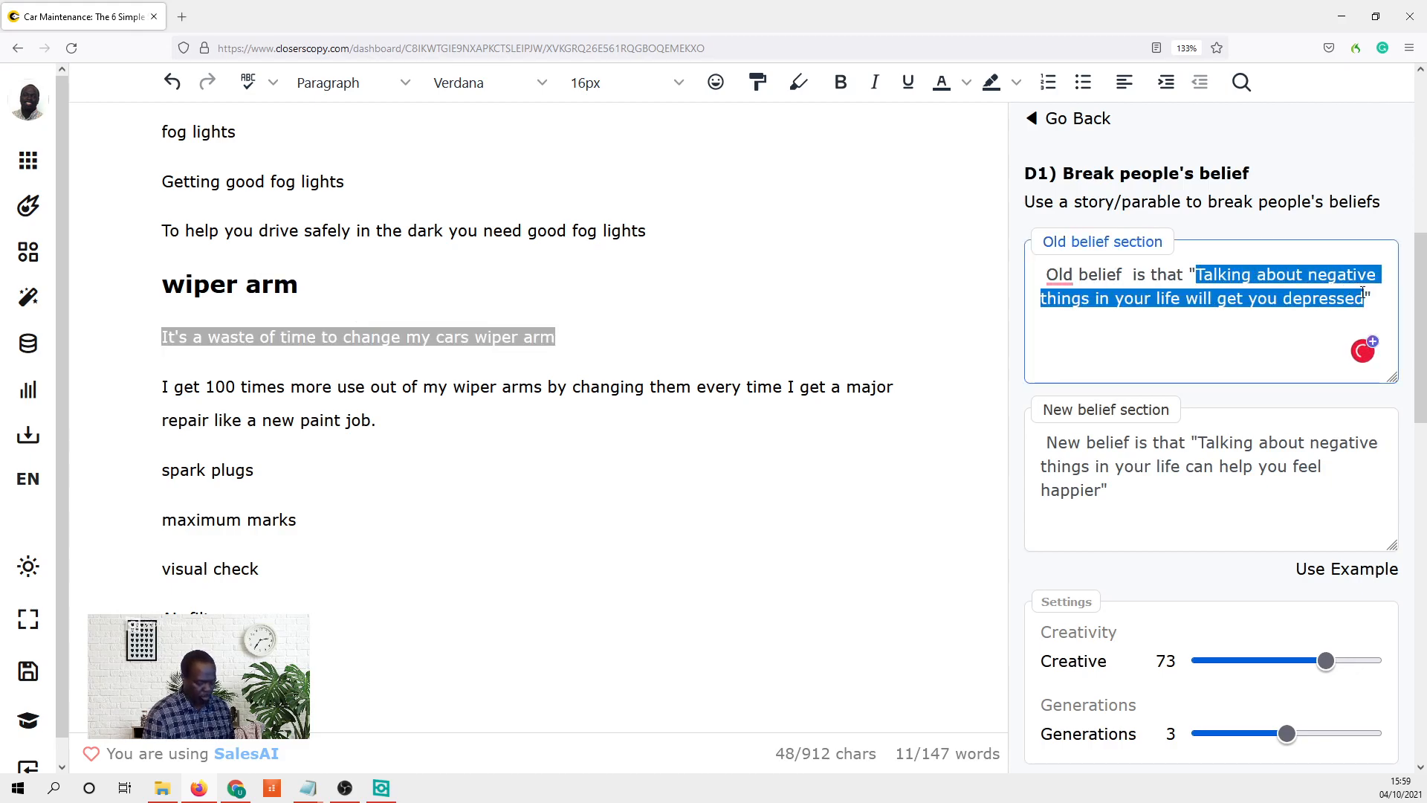
{"action": "key", "text": "ctrl+v"}
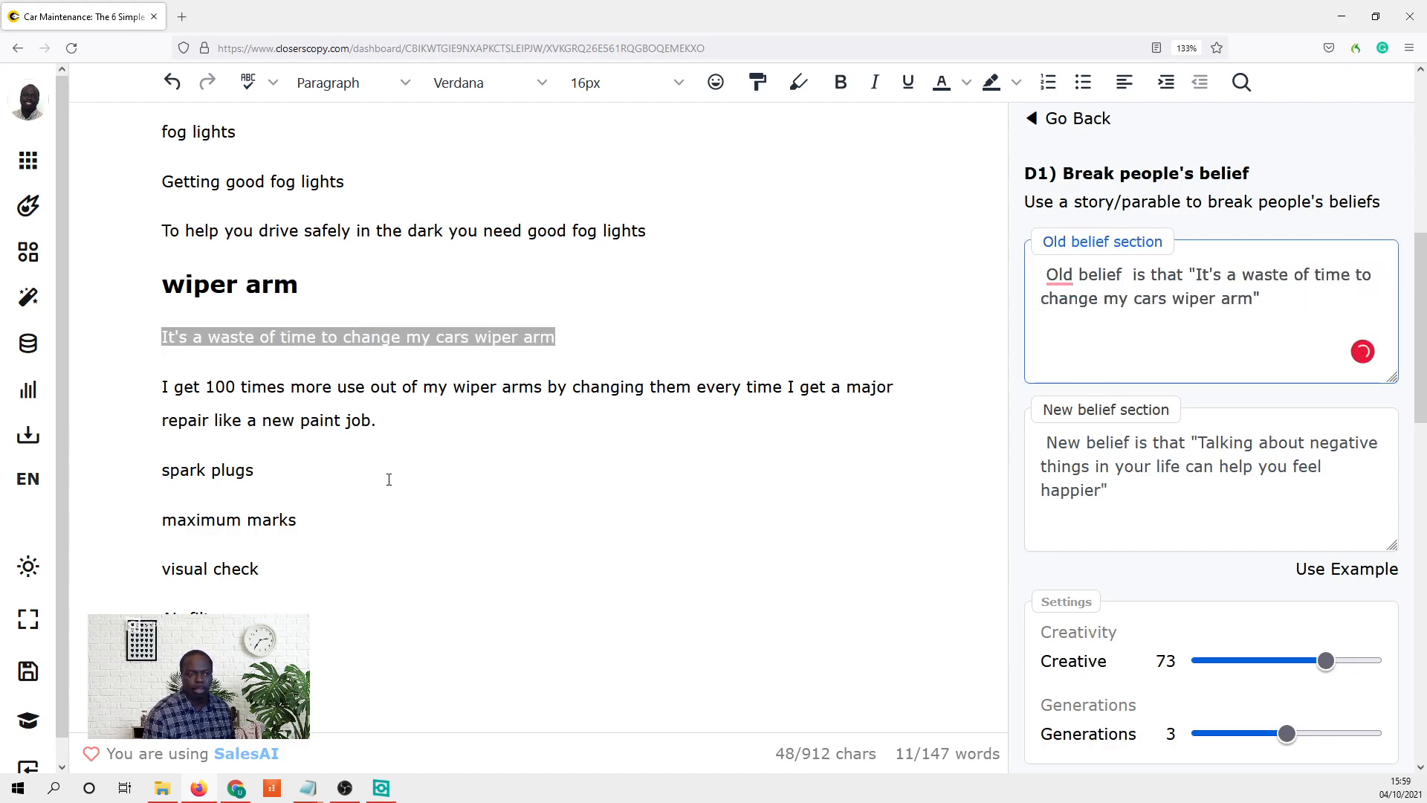
- Replace the quoted example in the New belief section with the article's "I get 100 times more use out of my wiper arms..." statement
{"action": "mouse_move", "coordinate": [405, 439]}
{"action": "left_mouse_down"}
{"action": "mouse_move", "coordinate": [117, 420]}
{"action": "mouse_move", "coordinate": [119, 393]}
{"action": "left_mouse_up"}
{"action": "key", "text": "ctrl+c"}
{"action": "left_click_drag", "start_coordinate": [1202, 442], "coordinate": [1101, 494]}
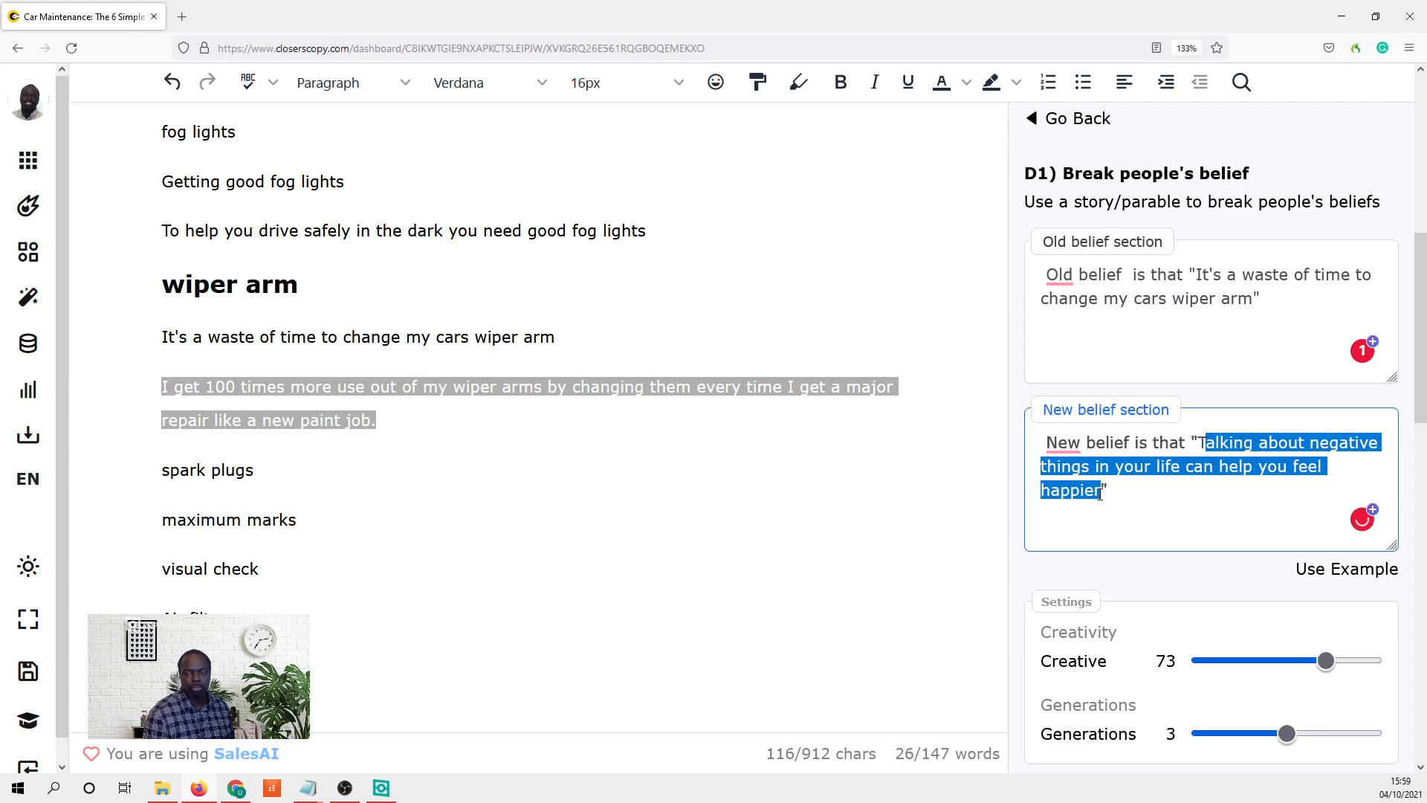
{"action": "key", "text": "ctrl+v"}
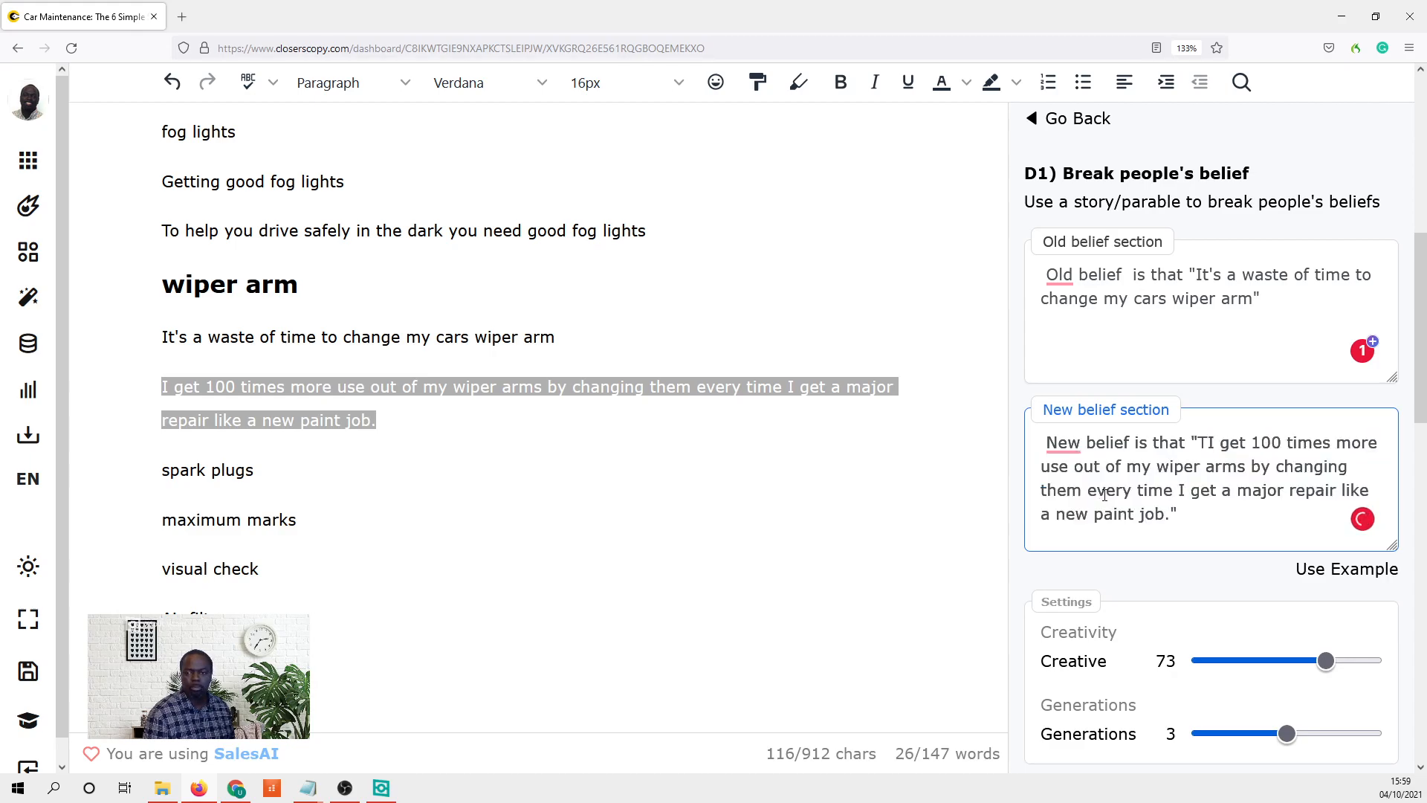
{"action": "left_click", "coordinate": [1206, 443]}
{"action": "key", "text": "BackSpace"}
- Generate belief-breaking stories from the old and new wiper arm beliefs and bring the first result into view
{"action": "scroll", "coordinate": [1181, 497], "scroll_direction": "down", "scroll_amount": 2}
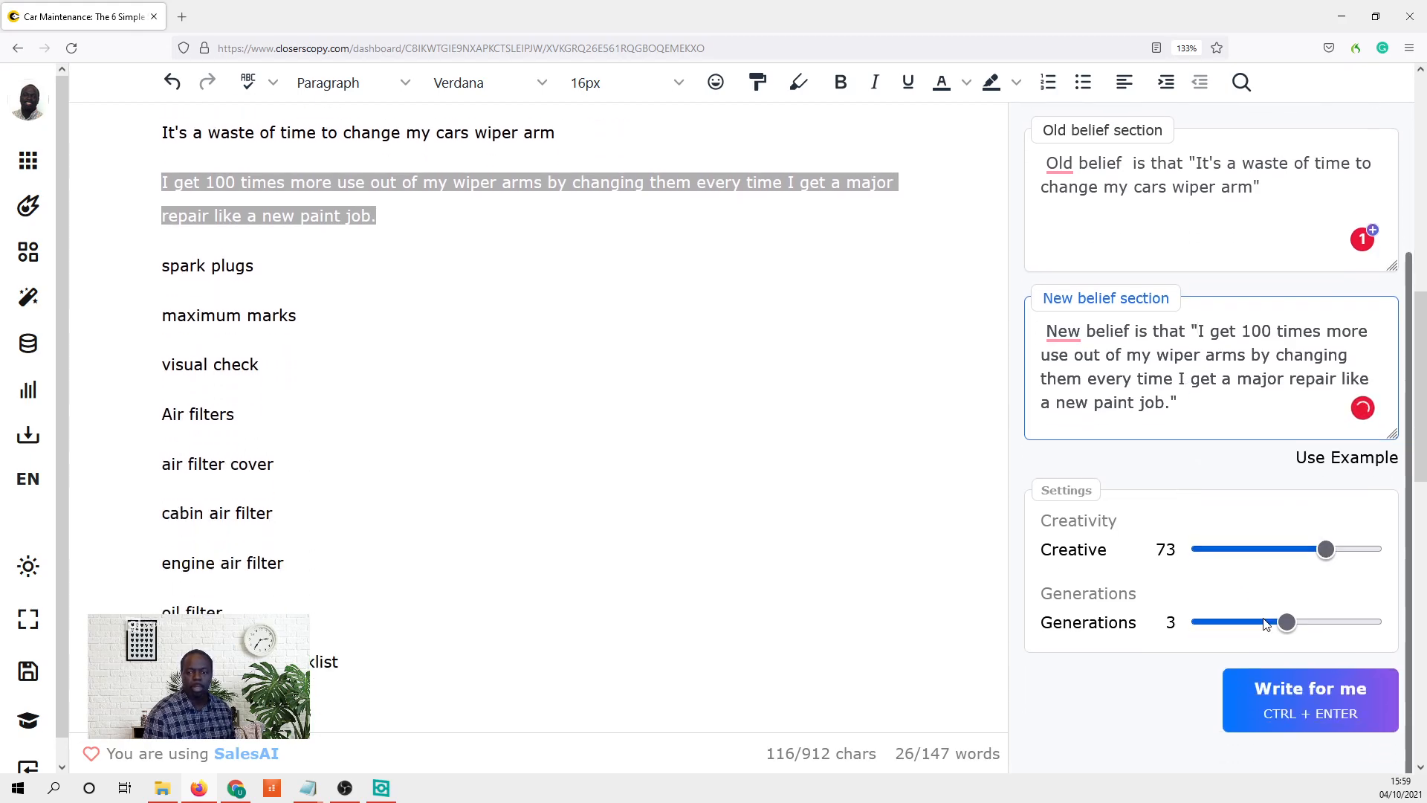
{"action": "left_click", "coordinate": [1297, 688]}
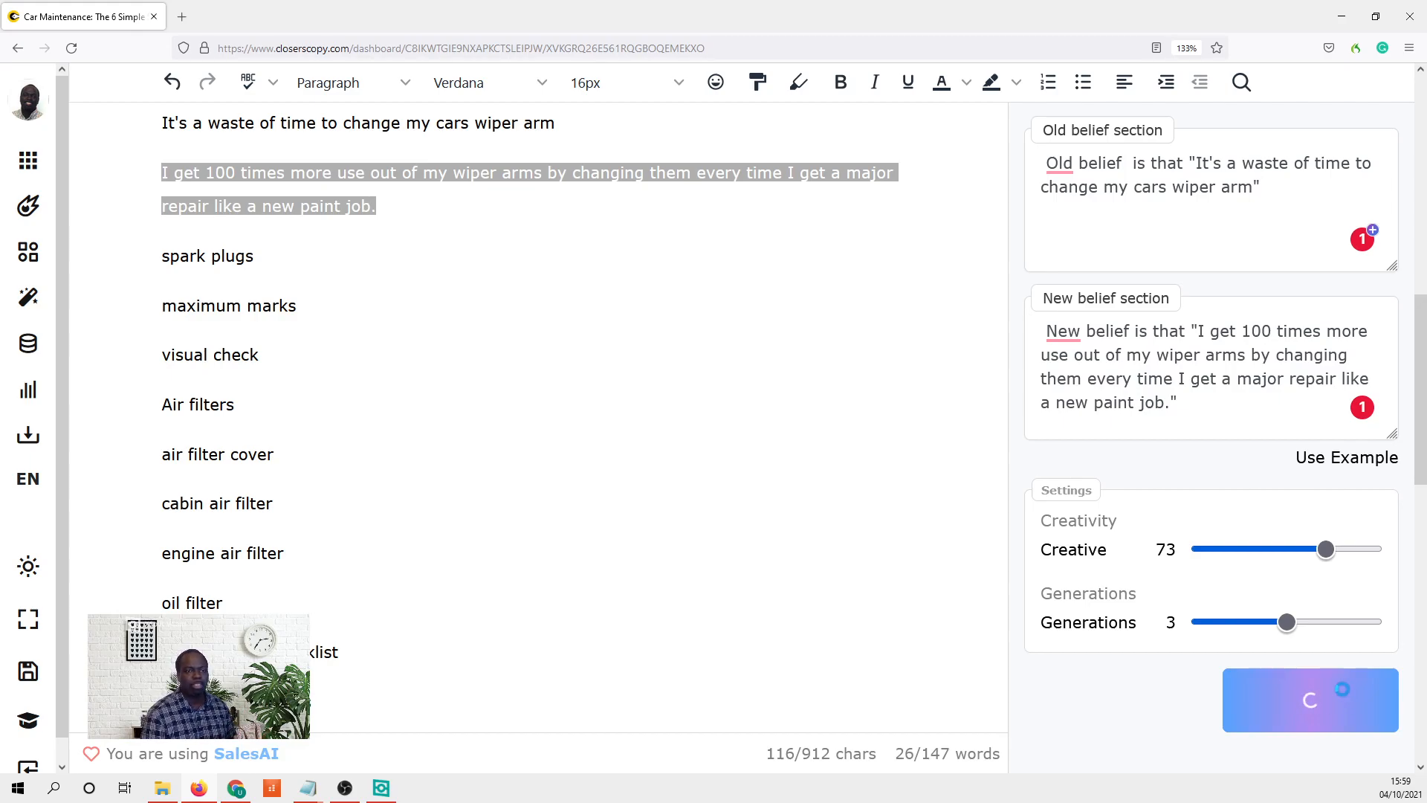
{"action": "scroll", "coordinate": [1226, 669], "scroll_direction": "up", "scroll_amount": 5}
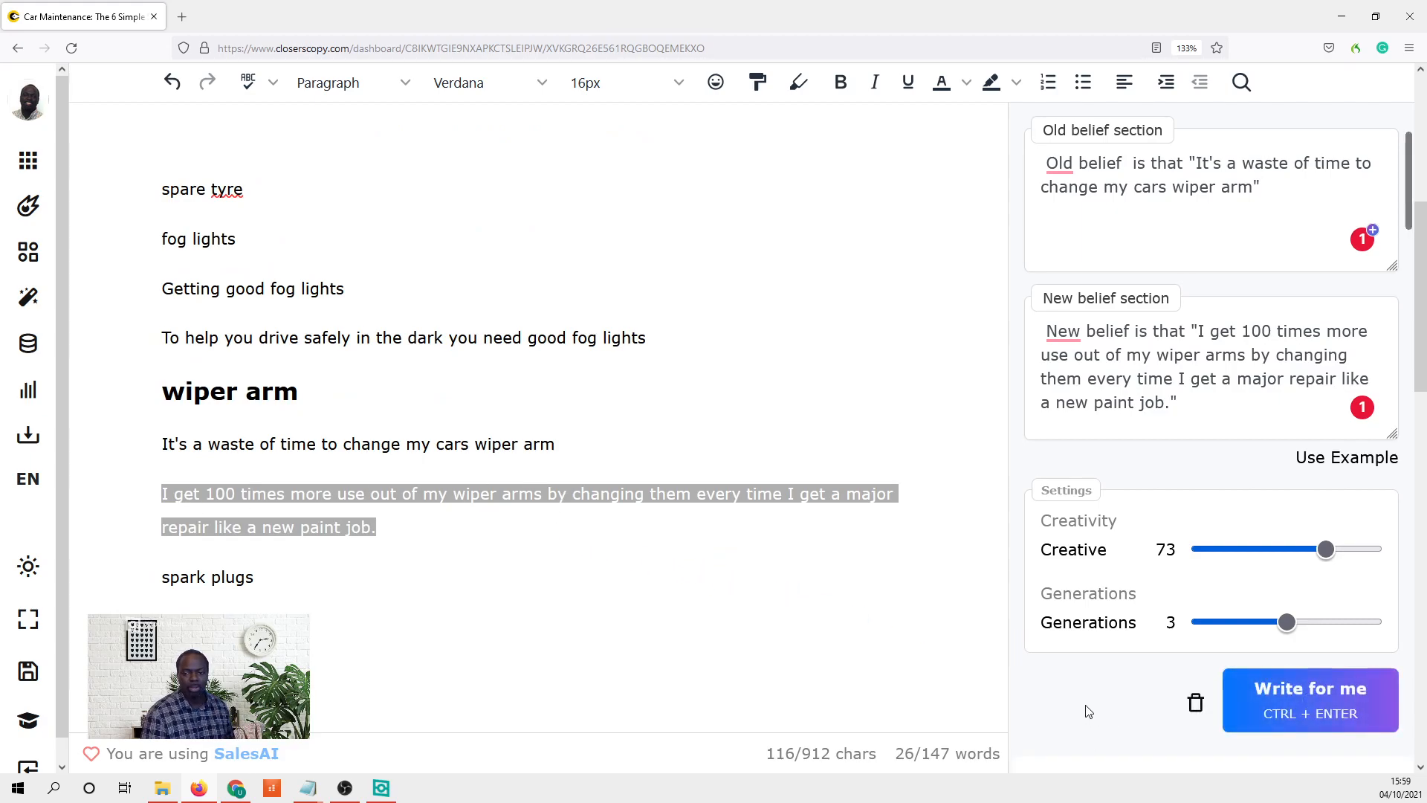
{"action": "scroll", "coordinate": [1091, 714], "scroll_direction": "down", "scroll_amount": 5}
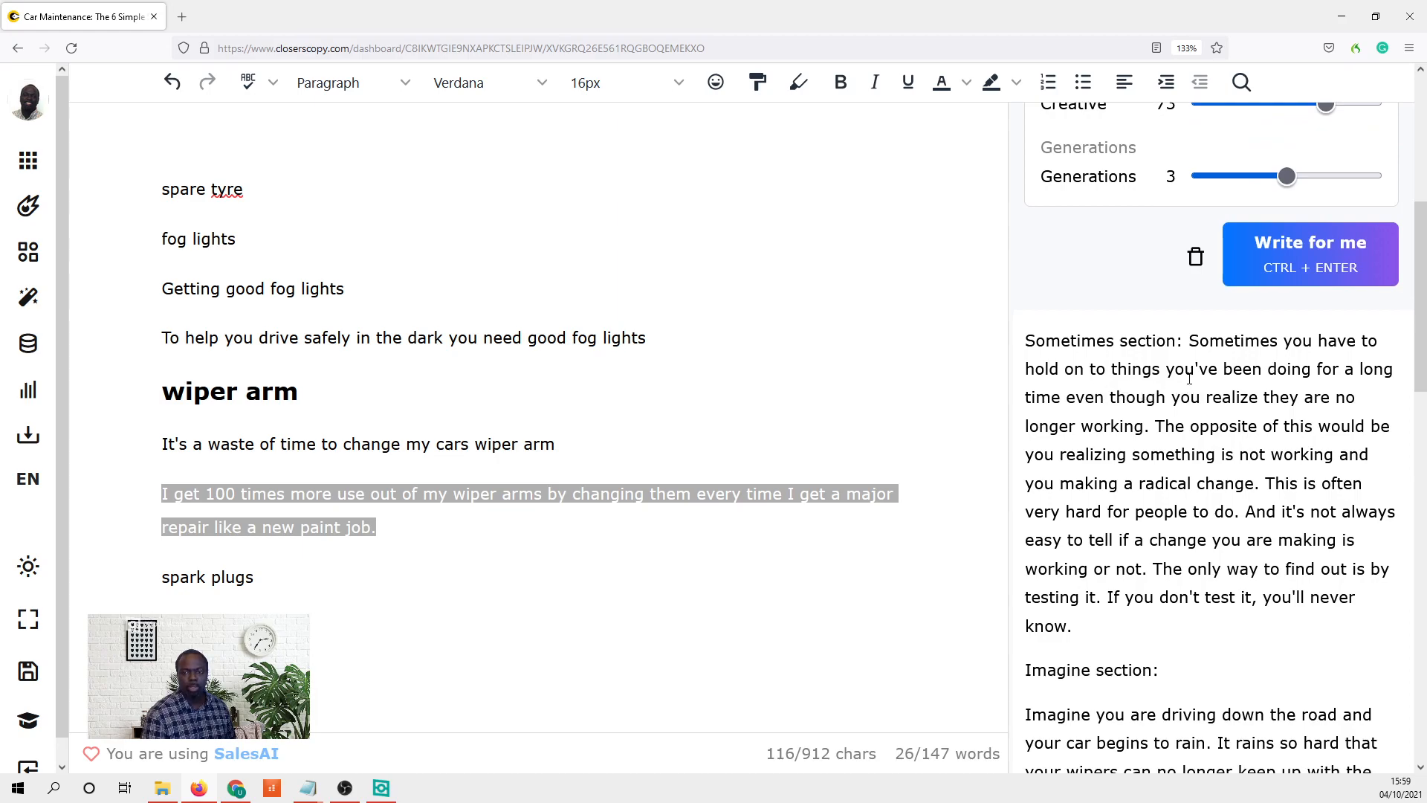
- Read through the first generated wiper arm story, from its Sometimes and Imagine sections to the good habit and The more sections
{"action": "left_click_drag", "start_coordinate": [1177, 369], "coordinate": [1176, 559]}
{"action": "scroll", "coordinate": [1181, 559], "scroll_direction": "down", "scroll_amount": 2}
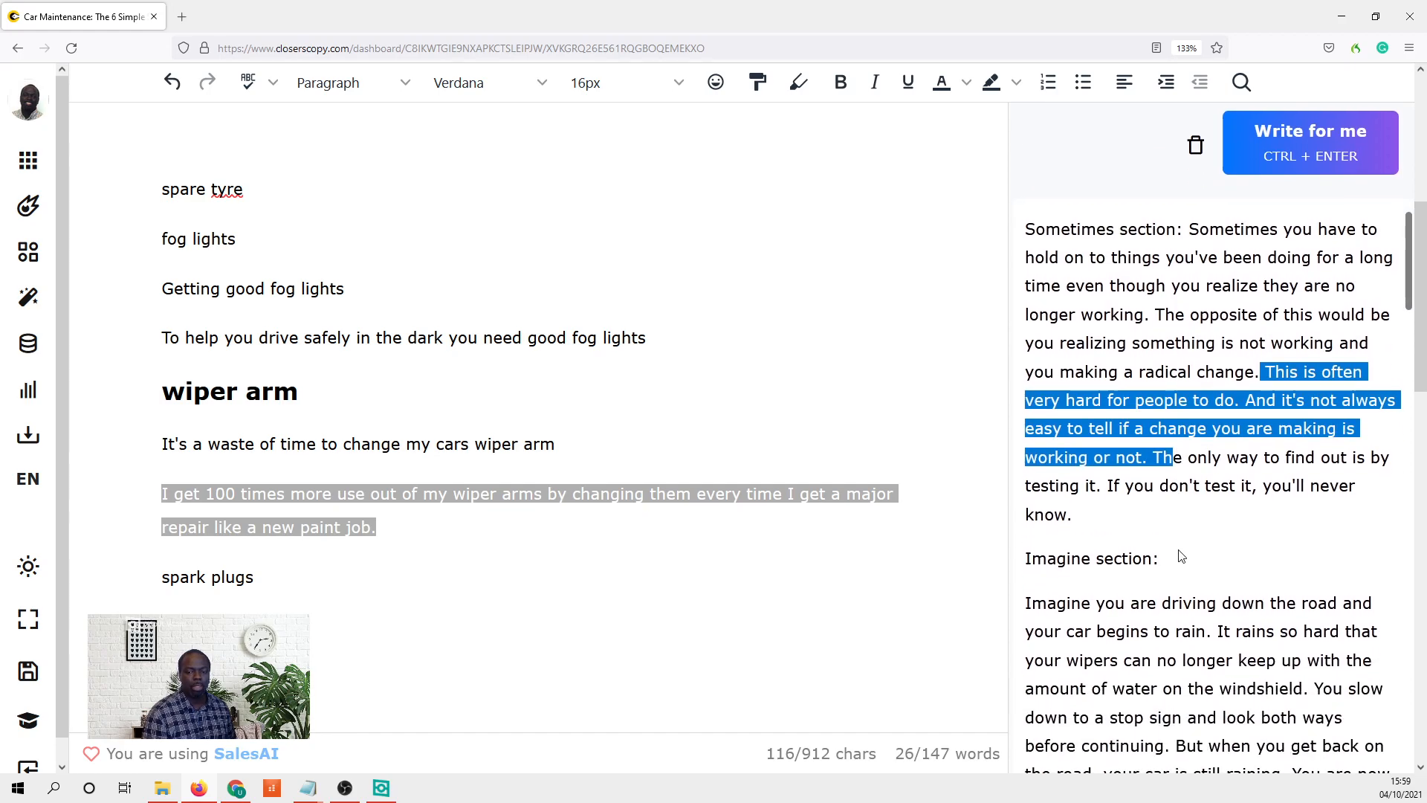
{"action": "scroll", "coordinate": [1182, 557], "scroll_direction": "down", "scroll_amount": 2}
{"action": "left_click_drag", "start_coordinate": [1101, 493], "coordinate": [1112, 544]}
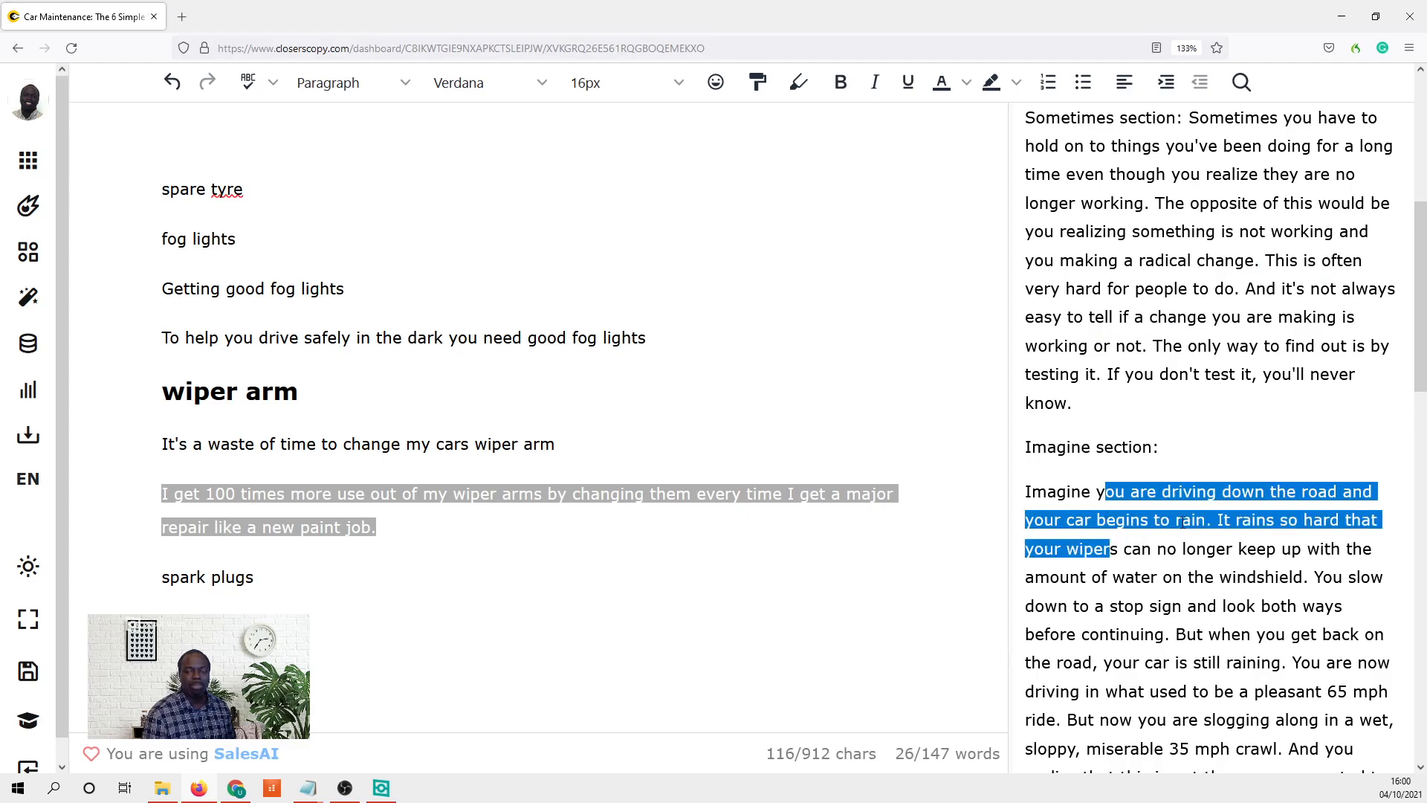
{"action": "scroll", "coordinate": [1170, 524], "scroll_direction": "down", "scroll_amount": 3}
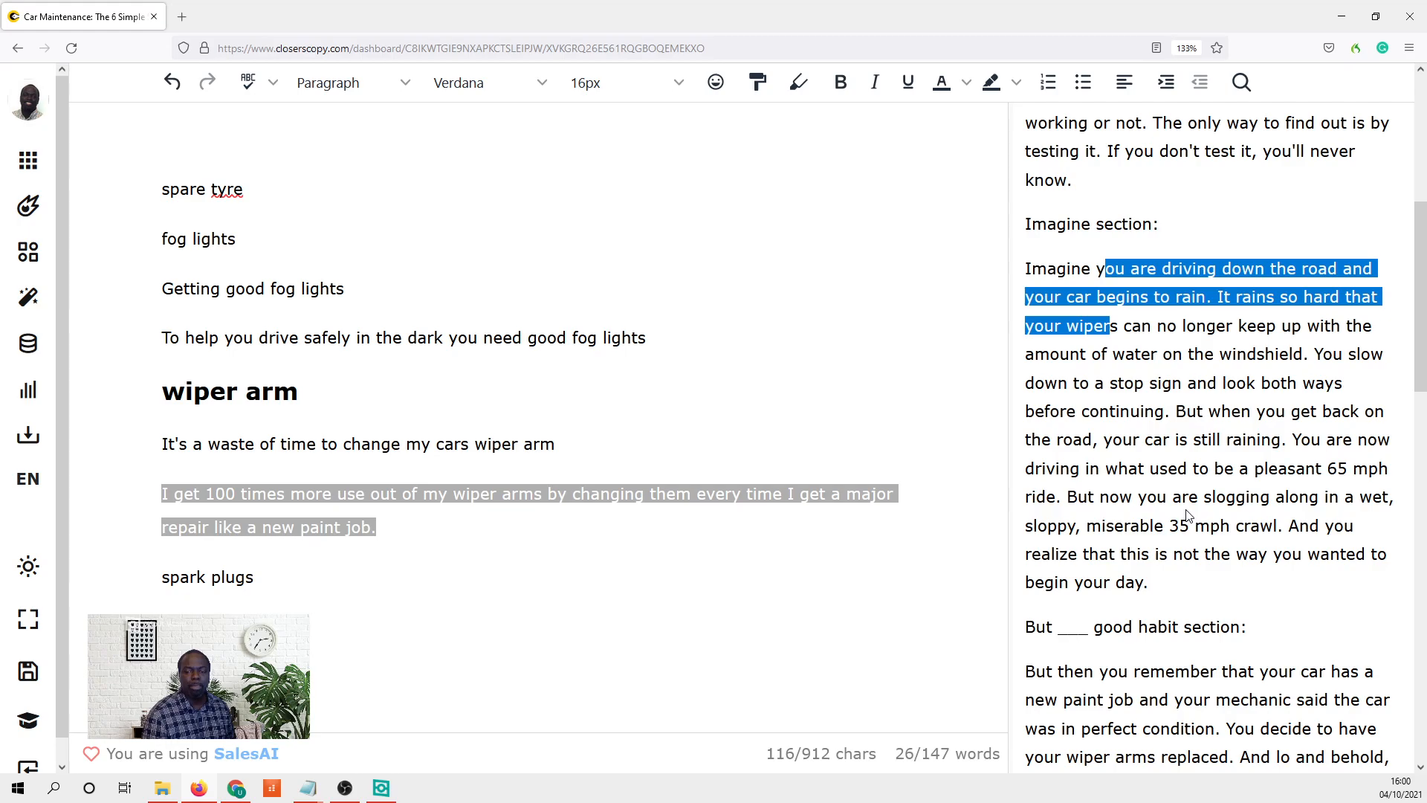
{"action": "scroll", "coordinate": [1182, 513], "scroll_direction": "down", "scroll_amount": 2}
{"action": "scroll", "coordinate": [1157, 487], "scroll_direction": "up", "scroll_amount": 4}
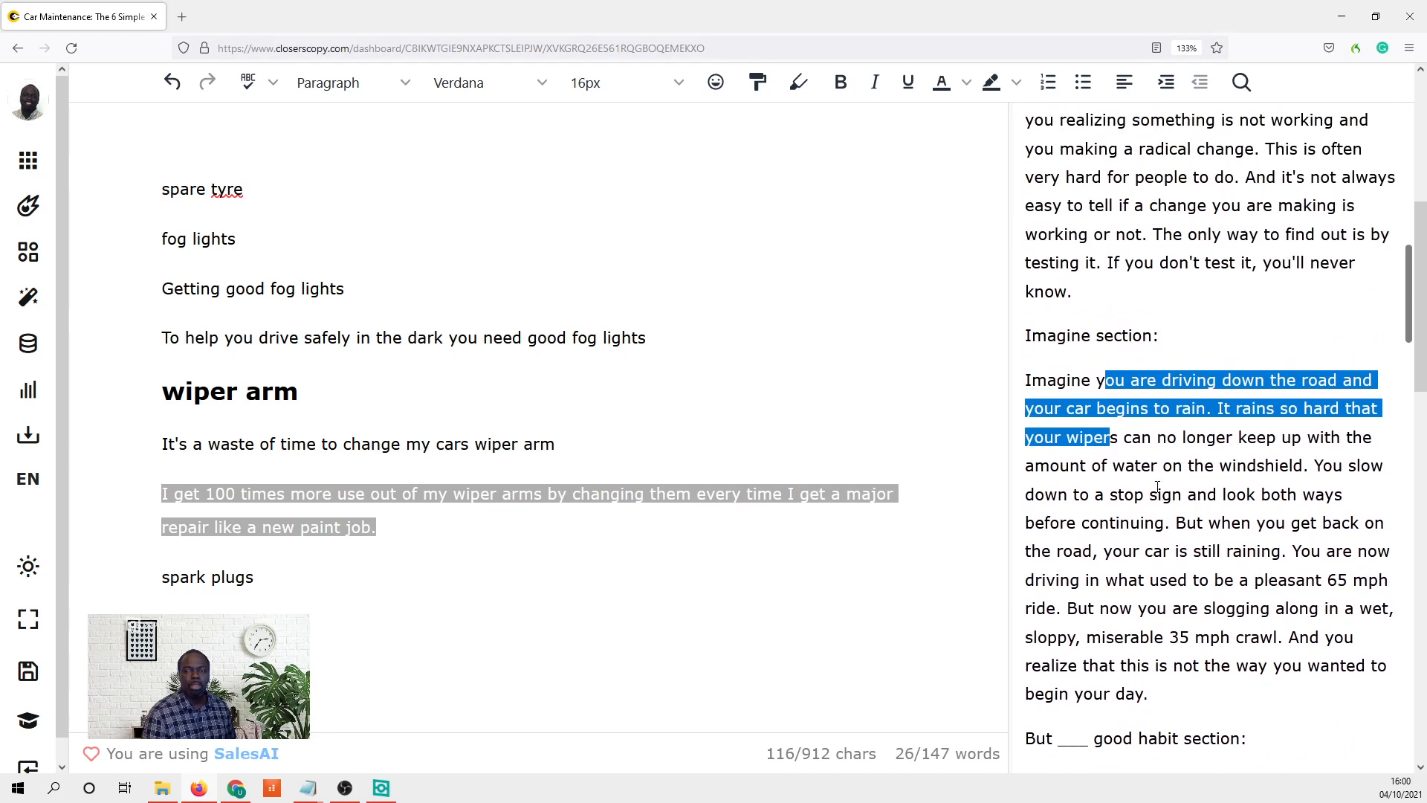
{"action": "scroll", "coordinate": [1158, 487], "scroll_direction": "down", "scroll_amount": 6}
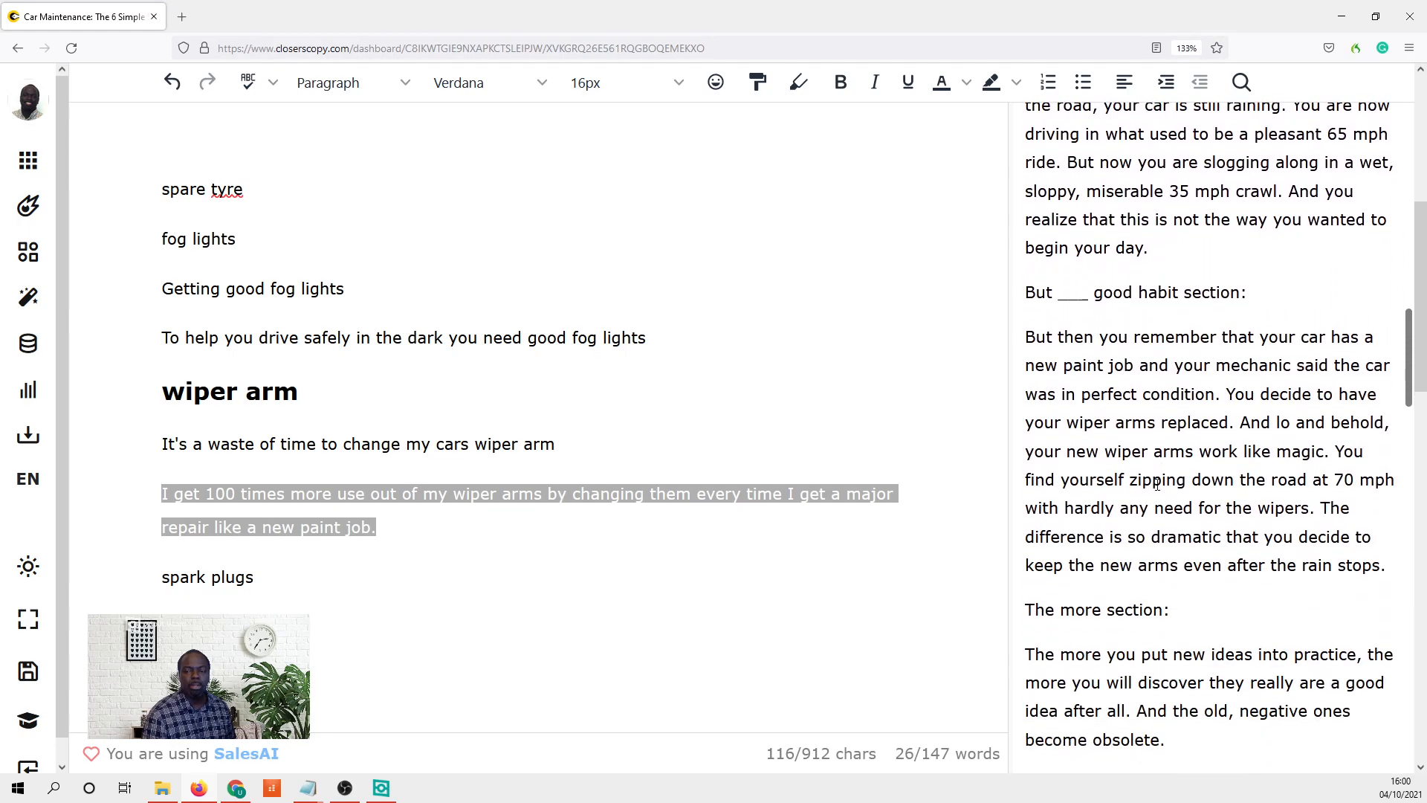
{"action": "scroll", "coordinate": [1157, 486], "scroll_direction": "up", "scroll_amount": 9}
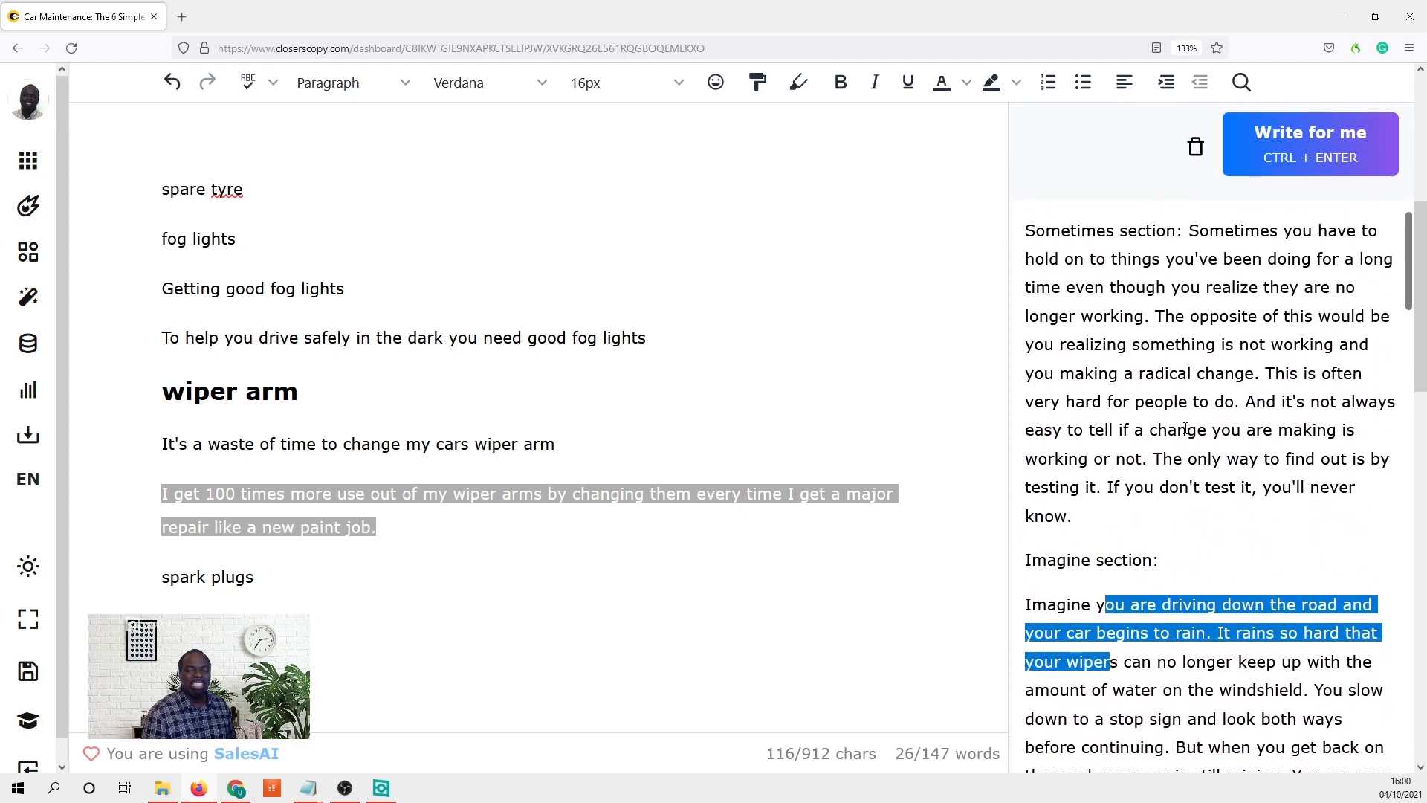
{"action": "scroll", "coordinate": [1185, 429], "scroll_direction": "up", "scroll_amount": 3}
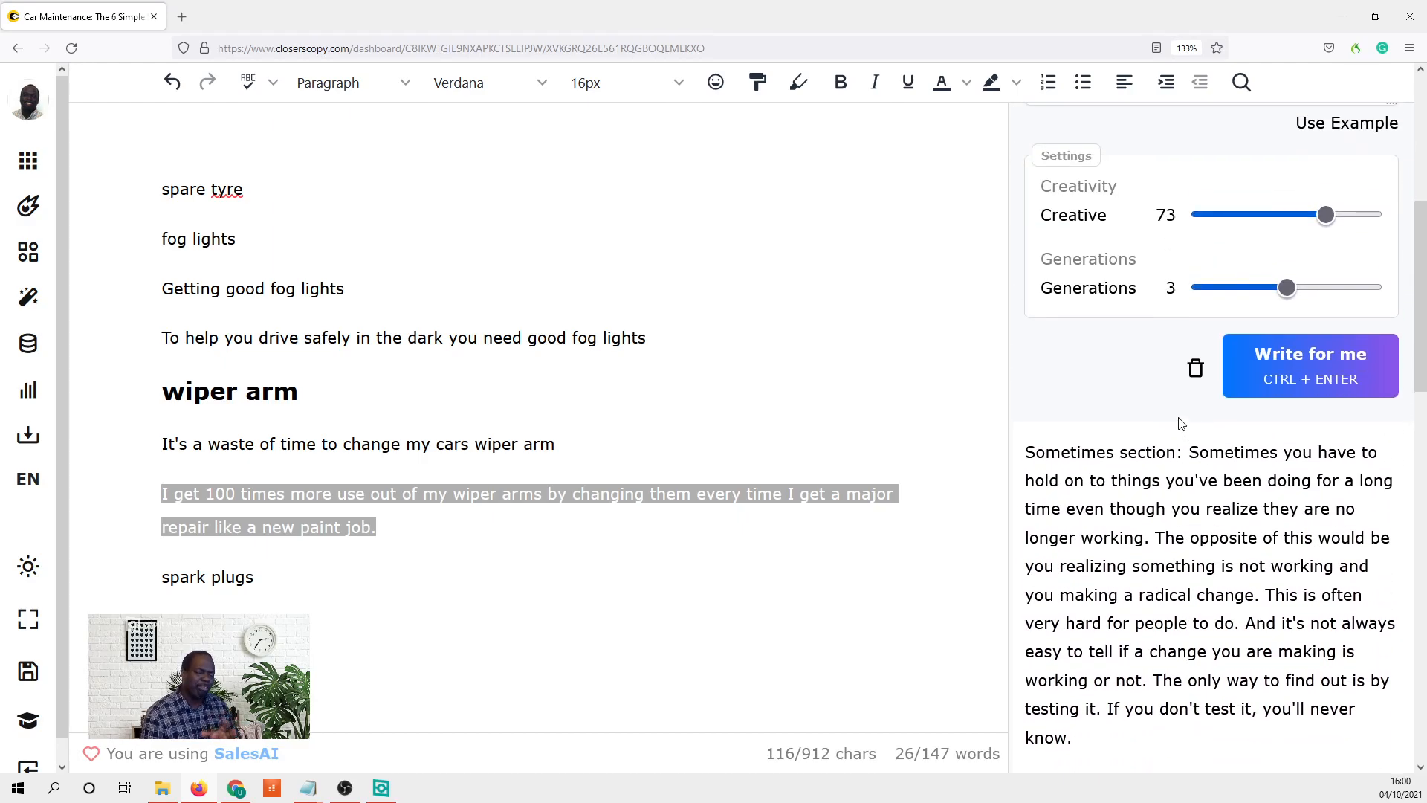
{"action": "scroll", "coordinate": [1202, 537], "scroll_direction": "down", "scroll_amount": 3}
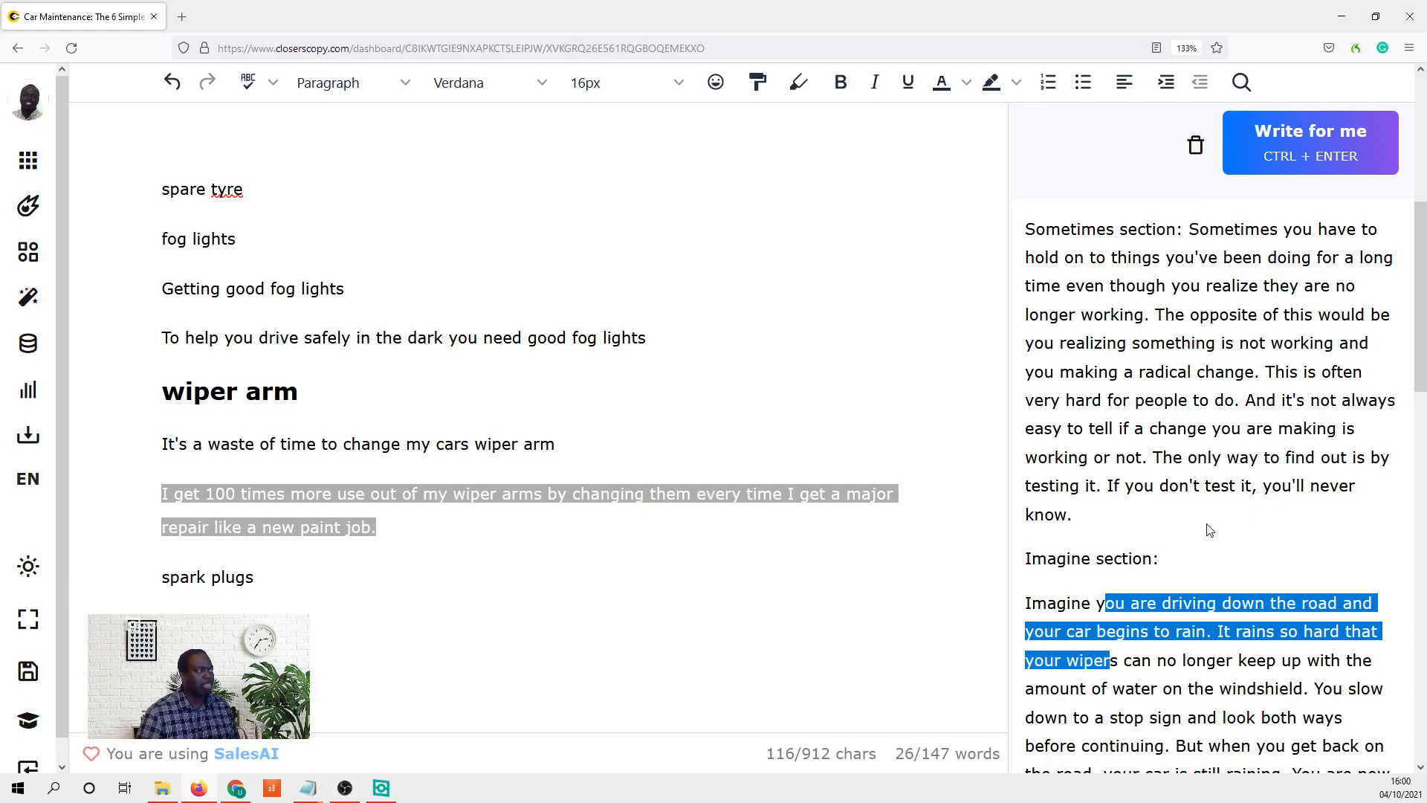
{"action": "scroll", "coordinate": [1208, 529], "scroll_direction": "down", "scroll_amount": 6}
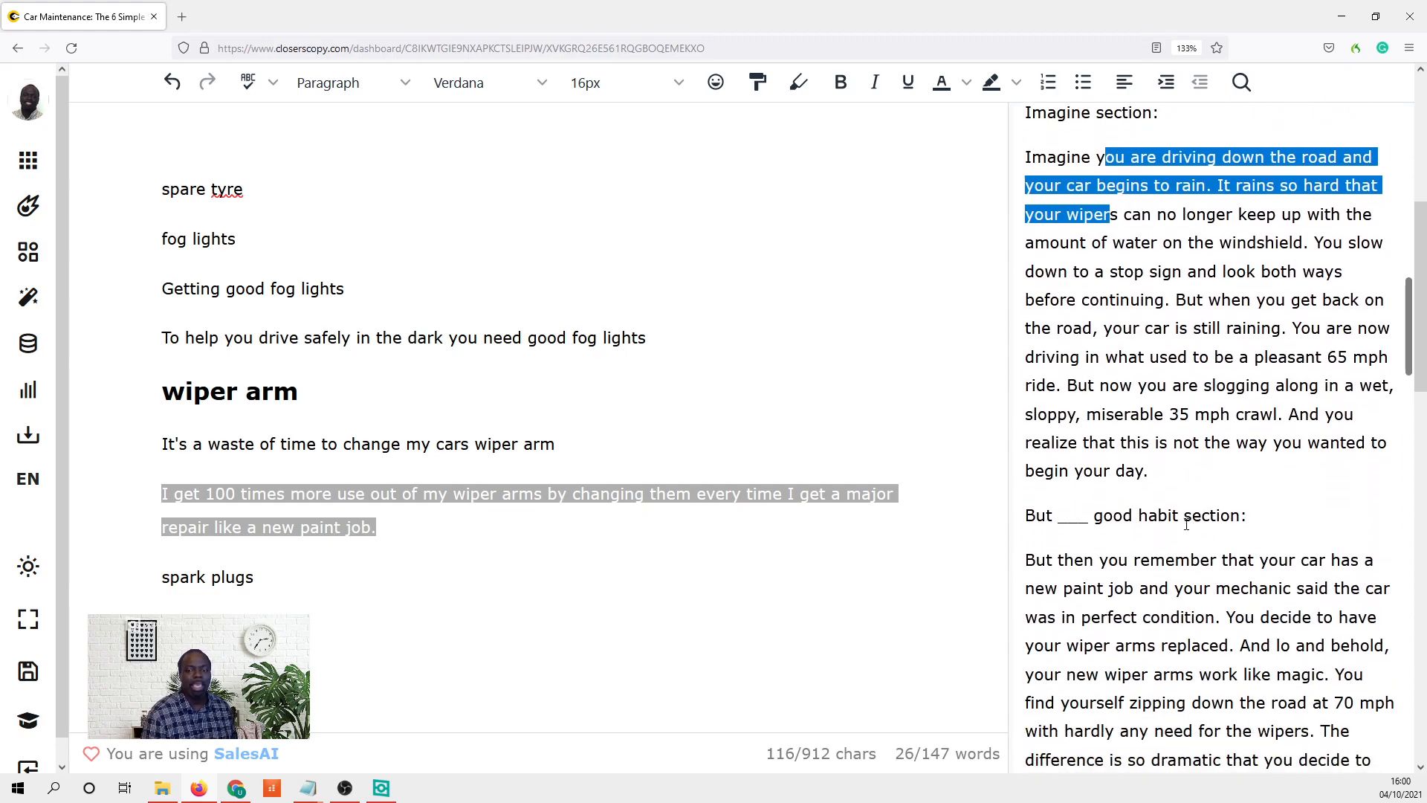
{"action": "scroll", "coordinate": [1188, 507], "scroll_direction": "up", "scroll_amount": 1}
{"action": "scroll", "coordinate": [1193, 476], "scroll_direction": "down", "scroll_amount": 4}
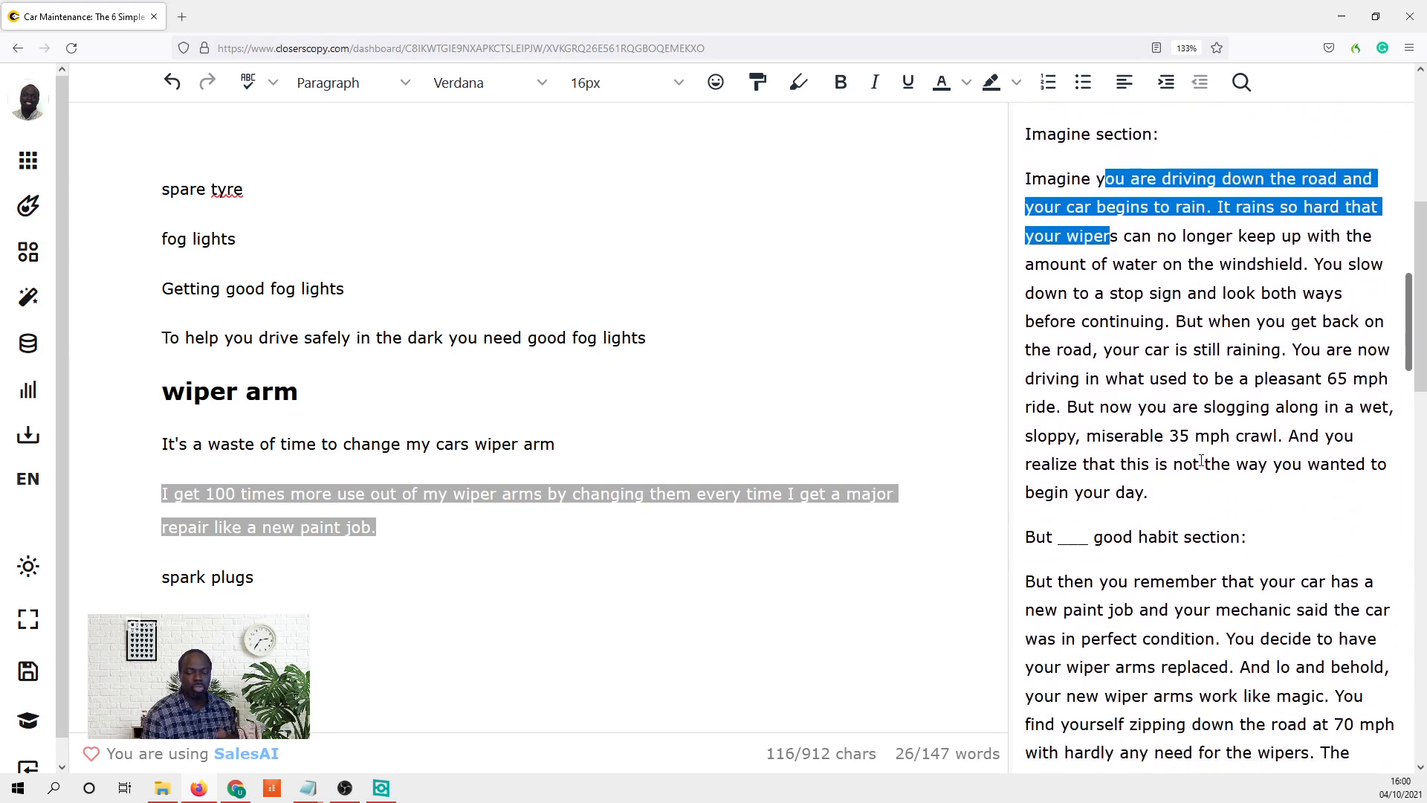
{"action": "scroll", "coordinate": [1193, 455], "scroll_direction": "down", "scroll_amount": 5}
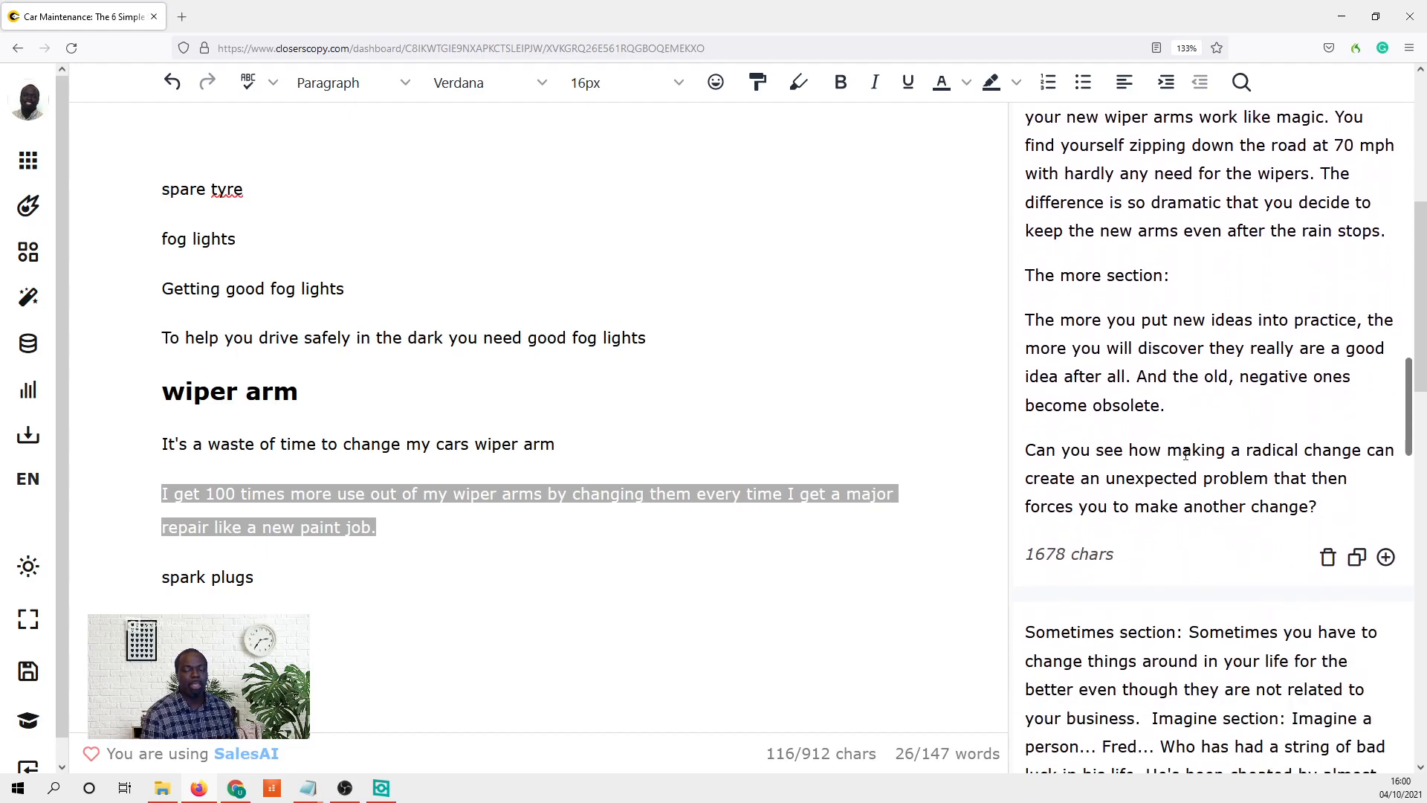
{"action": "scroll", "coordinate": [1187, 454], "scroll_direction": "up", "scroll_amount": 8}
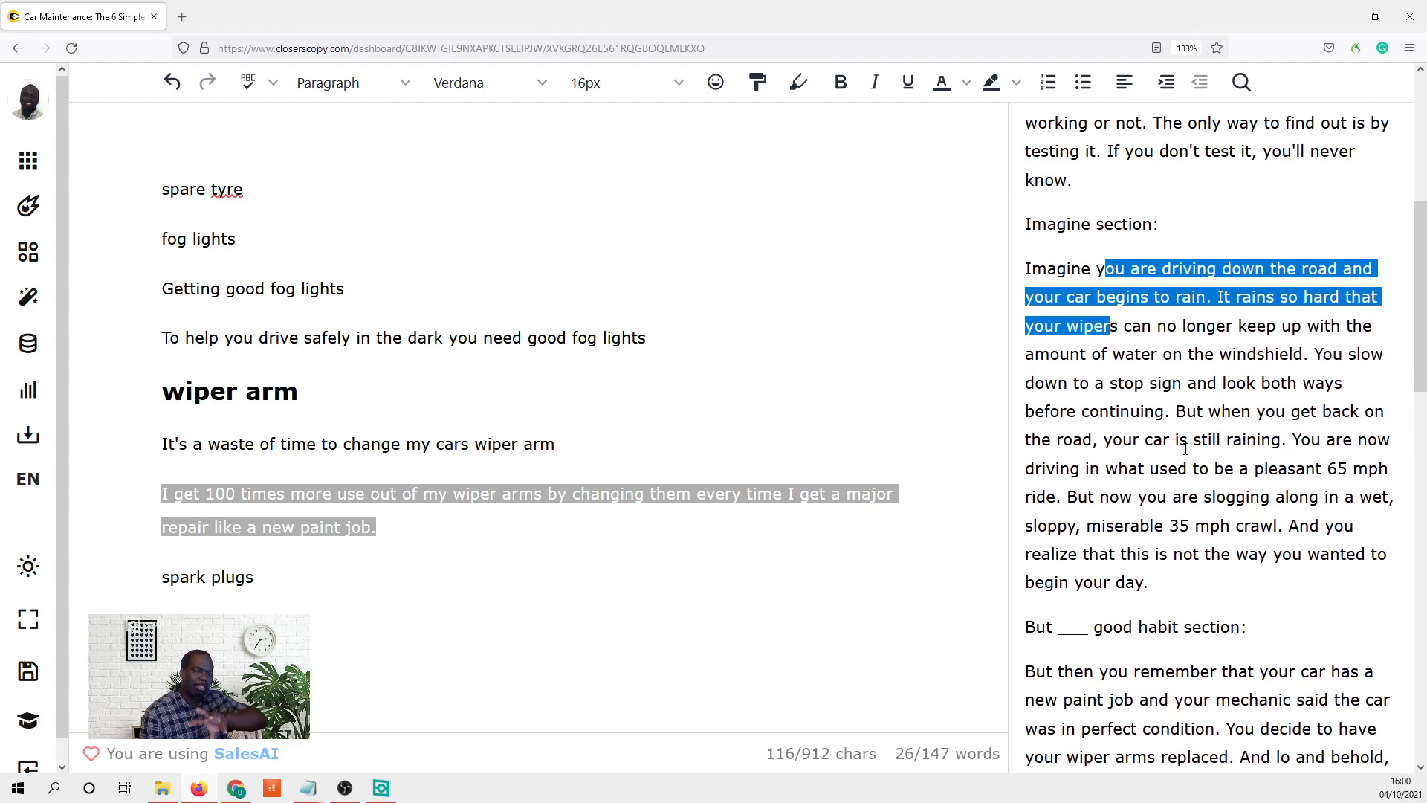
{"action": "scroll", "coordinate": [1185, 449], "scroll_direction": "up", "scroll_amount": 6}
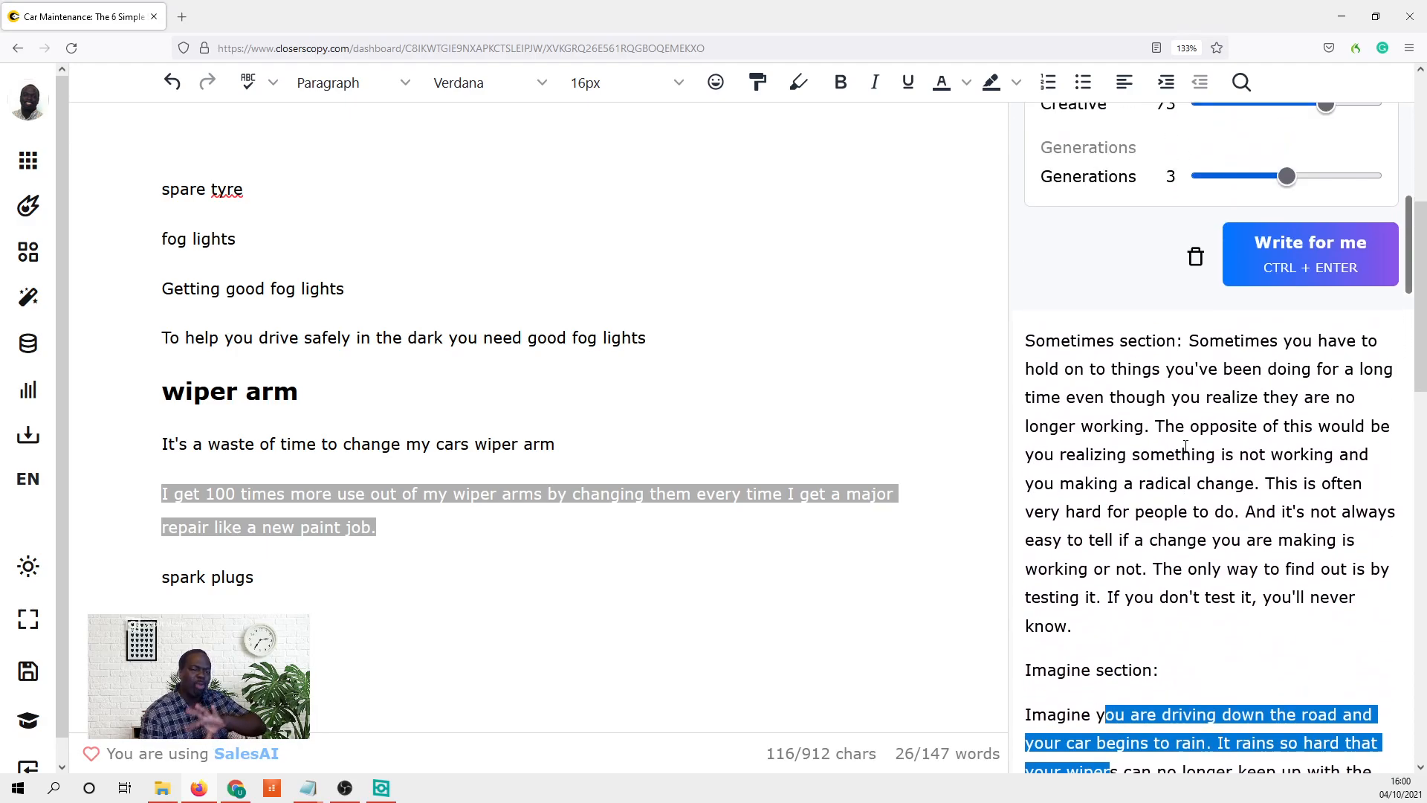
{"action": "scroll", "coordinate": [1187, 446], "scroll_direction": "down", "scroll_amount": 2}
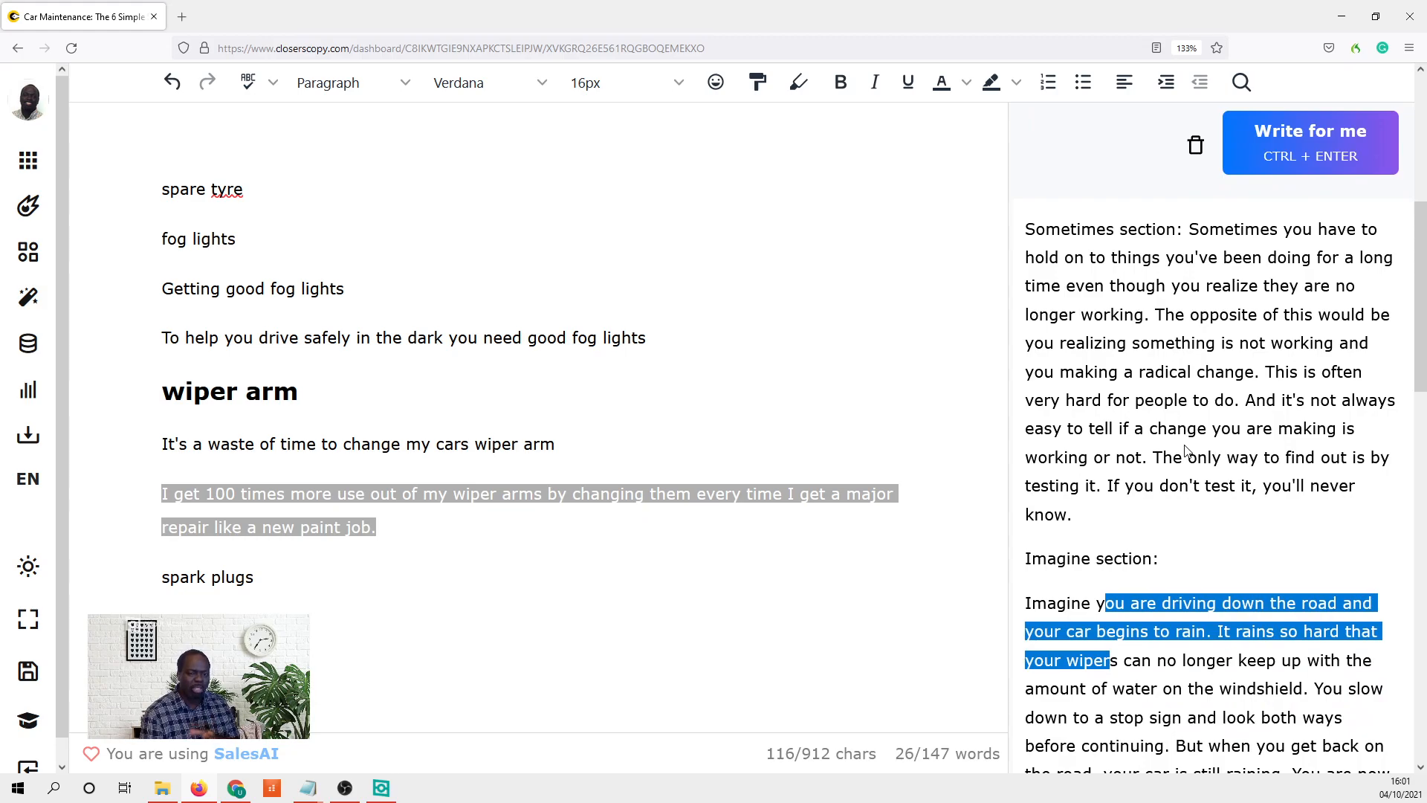
{"action": "scroll", "coordinate": [1185, 448], "scroll_direction": "up", "scroll_amount": 2}
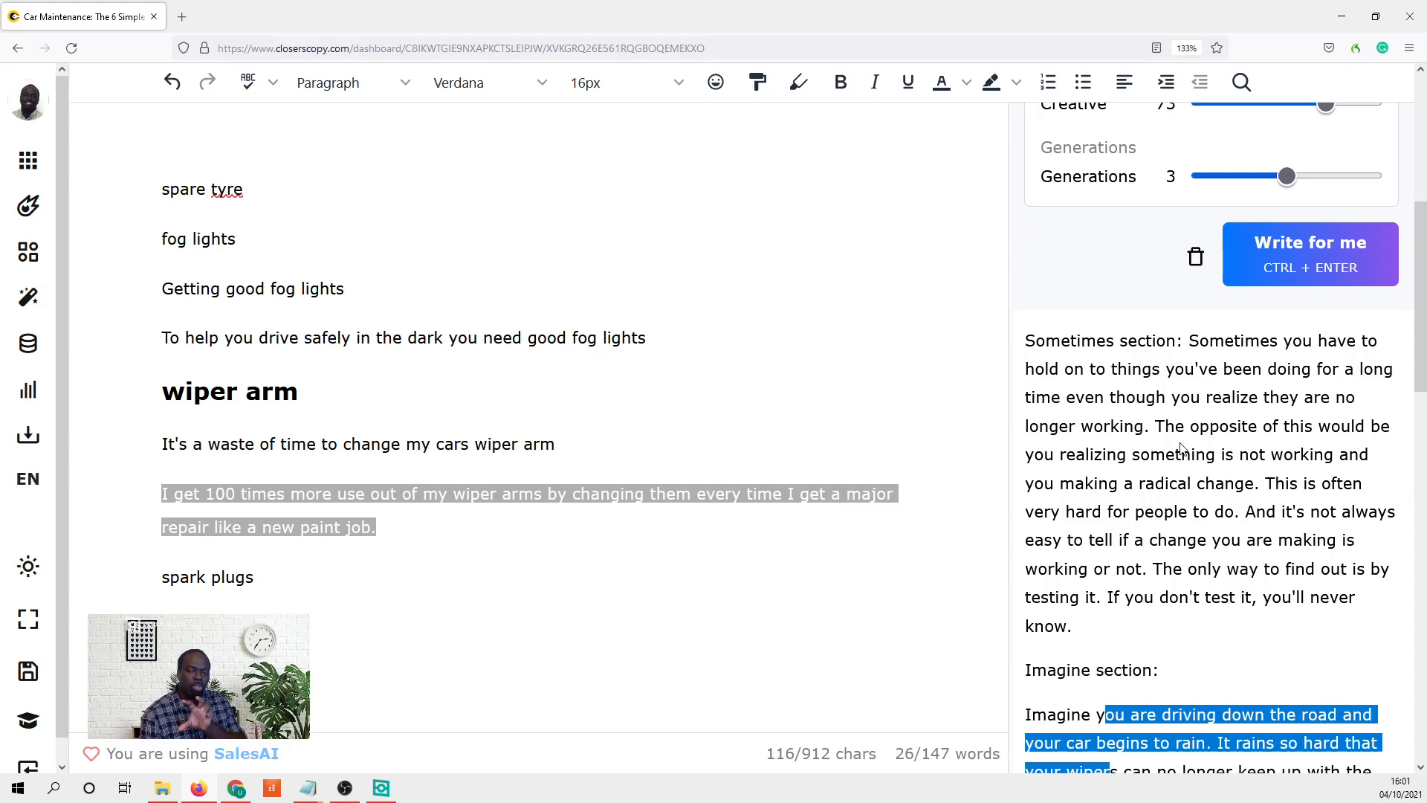
{"action": "scroll", "coordinate": [1182, 448], "scroll_direction": "down", "scroll_amount": 2}
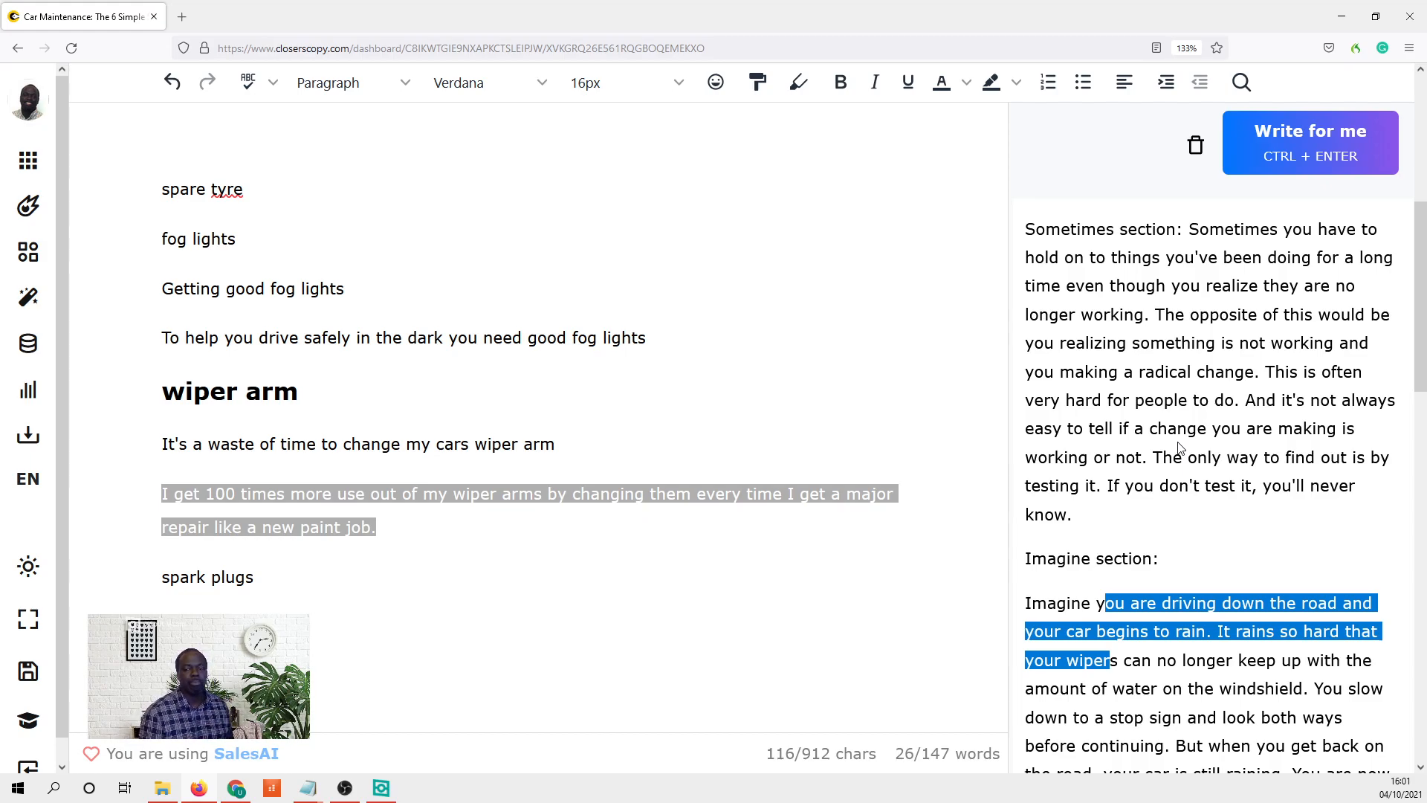
{"action": "scroll", "coordinate": [1128, 435], "scroll_direction": "down", "scroll_amount": 5}
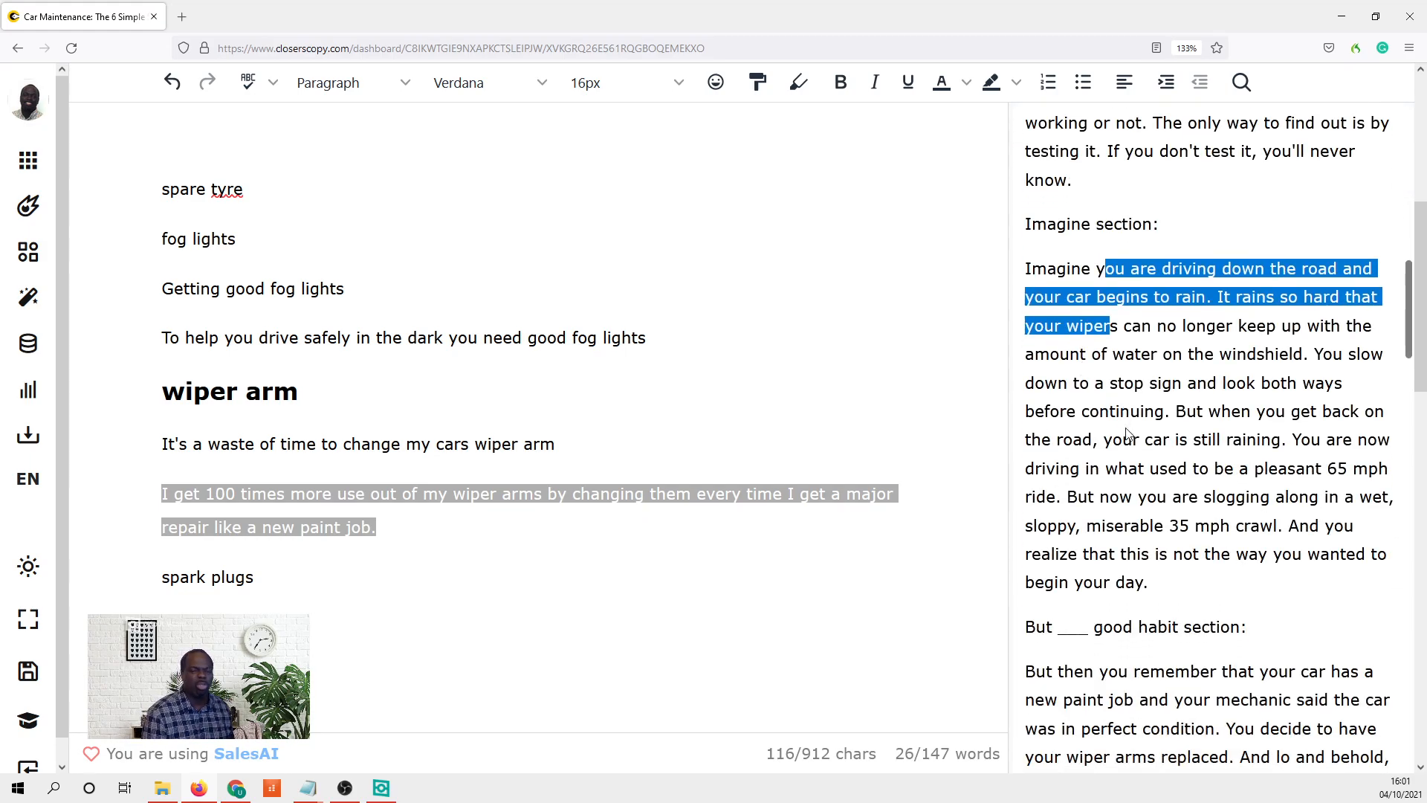
- Return to the framework list, open "E) Brainstorm reasons why people think a problem exits" and fill the topic of interest with the example
{"action": "scroll", "coordinate": [1129, 436], "scroll_direction": "up", "scroll_amount": 15}
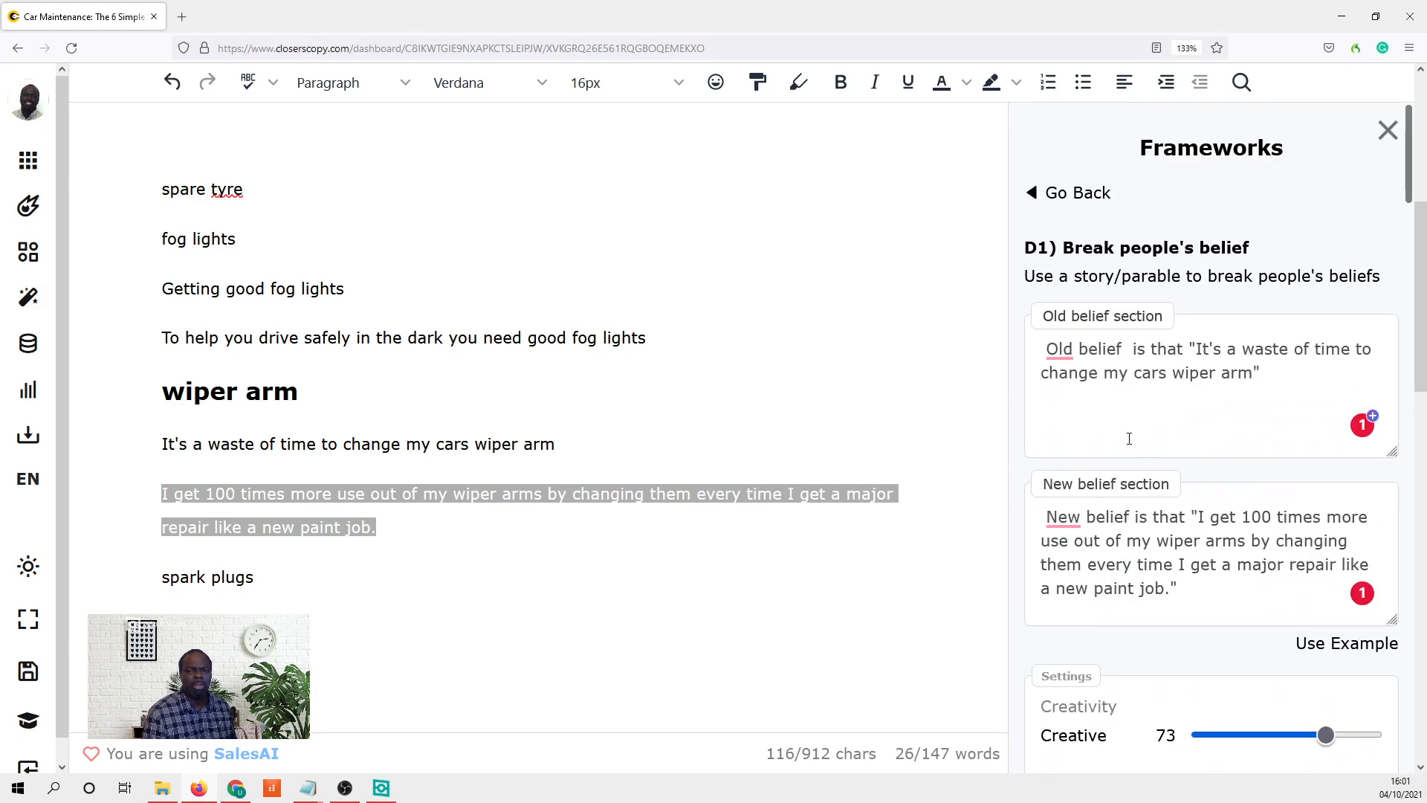
{"action": "scroll", "coordinate": [1135, 438], "scroll_direction": "up", "scroll_amount": 3}
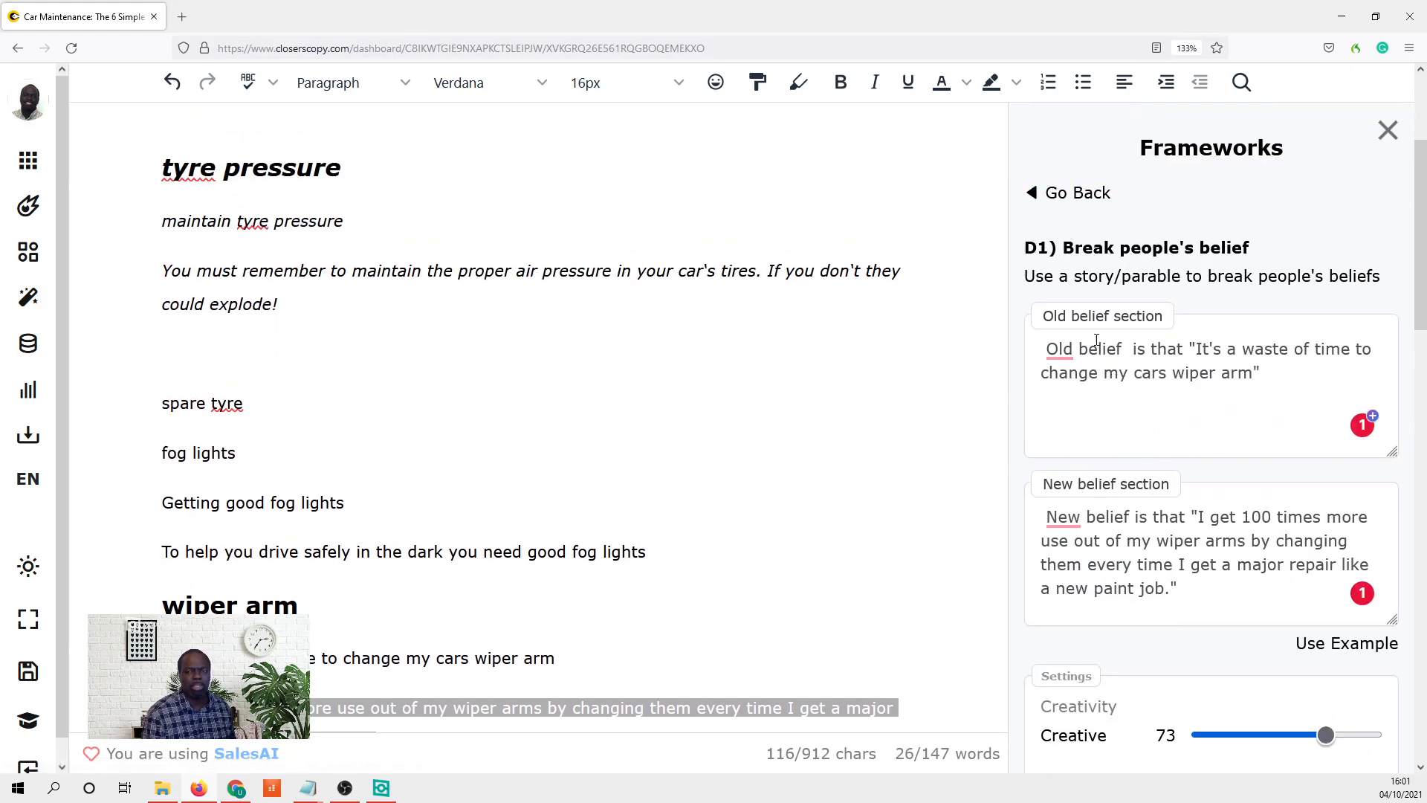
{"action": "left_click", "coordinate": [1078, 194]}
{"action": "scroll", "coordinate": [1160, 382], "scroll_direction": "down", "scroll_amount": 8}
{"action": "scroll", "coordinate": [1166, 385], "scroll_direction": "down", "scroll_amount": 7}
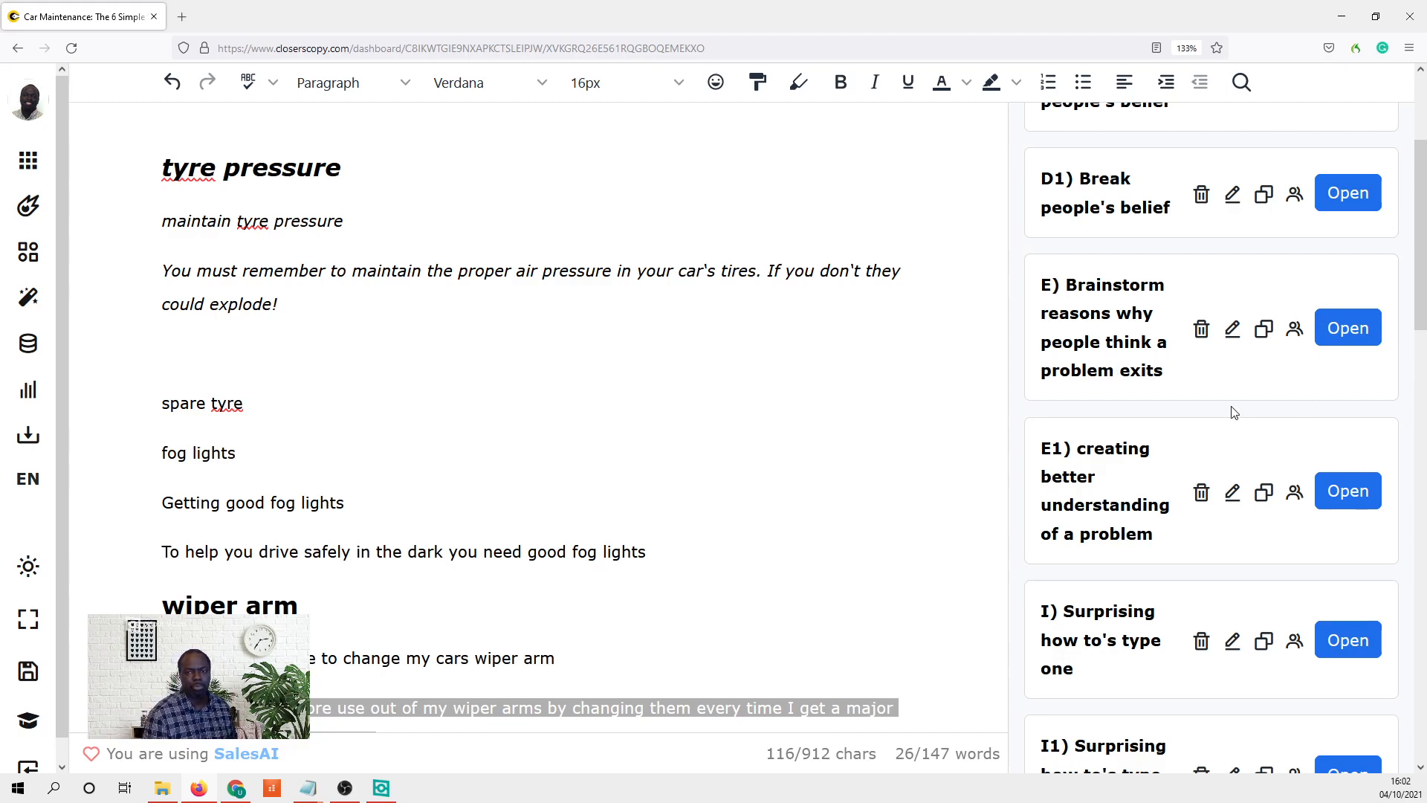
{"action": "scroll", "coordinate": [1230, 409], "scroll_direction": "up", "scroll_amount": 2}
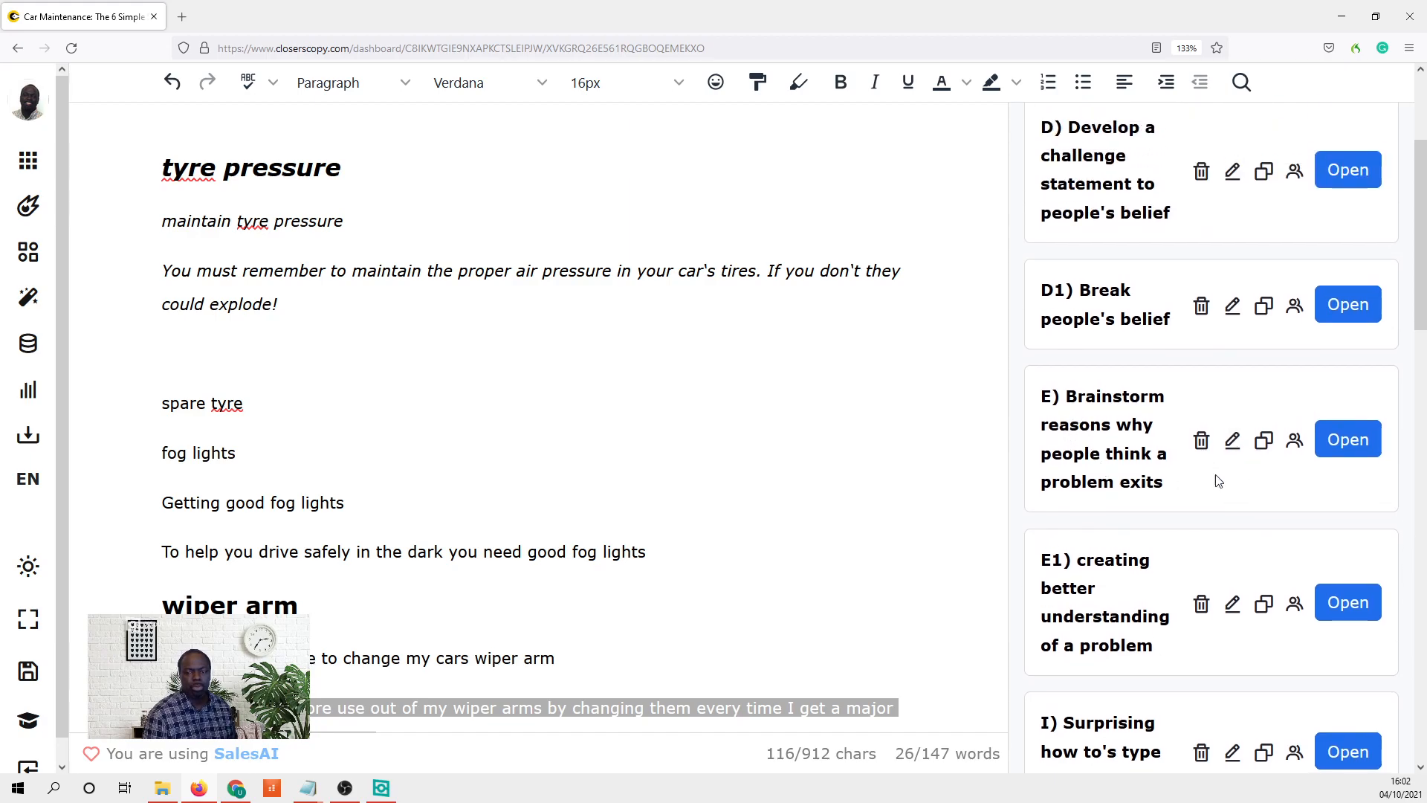
{"action": "left_click", "coordinate": [1350, 437]}
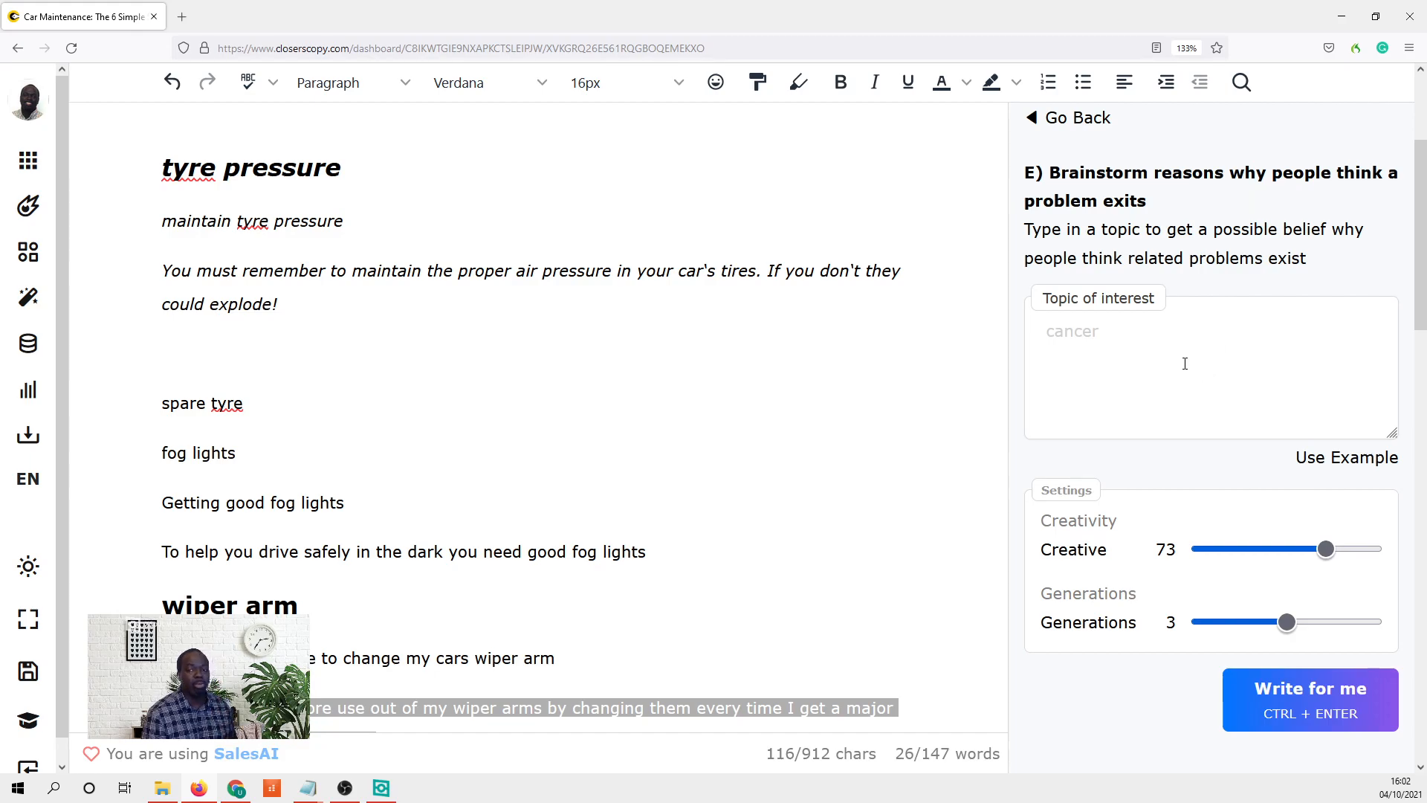
{"action": "left_click", "coordinate": [1172, 335]}
{"action": "left_click", "coordinate": [1338, 457]}
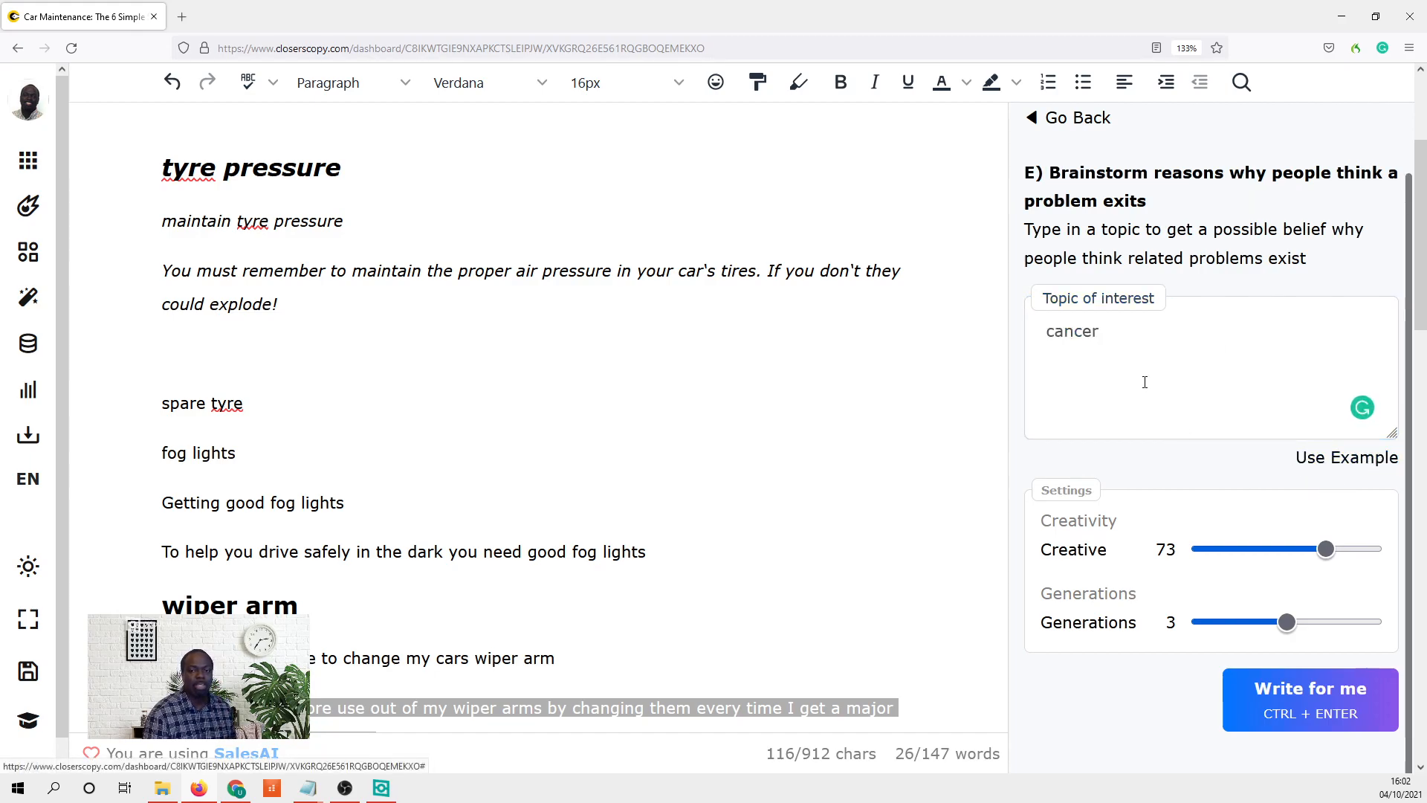
- Replace the example topic of interest with the article's "spark plugs" subtopic
{"action": "scroll", "coordinate": [468, 698], "scroll_direction": "down", "scroll_amount": 5}
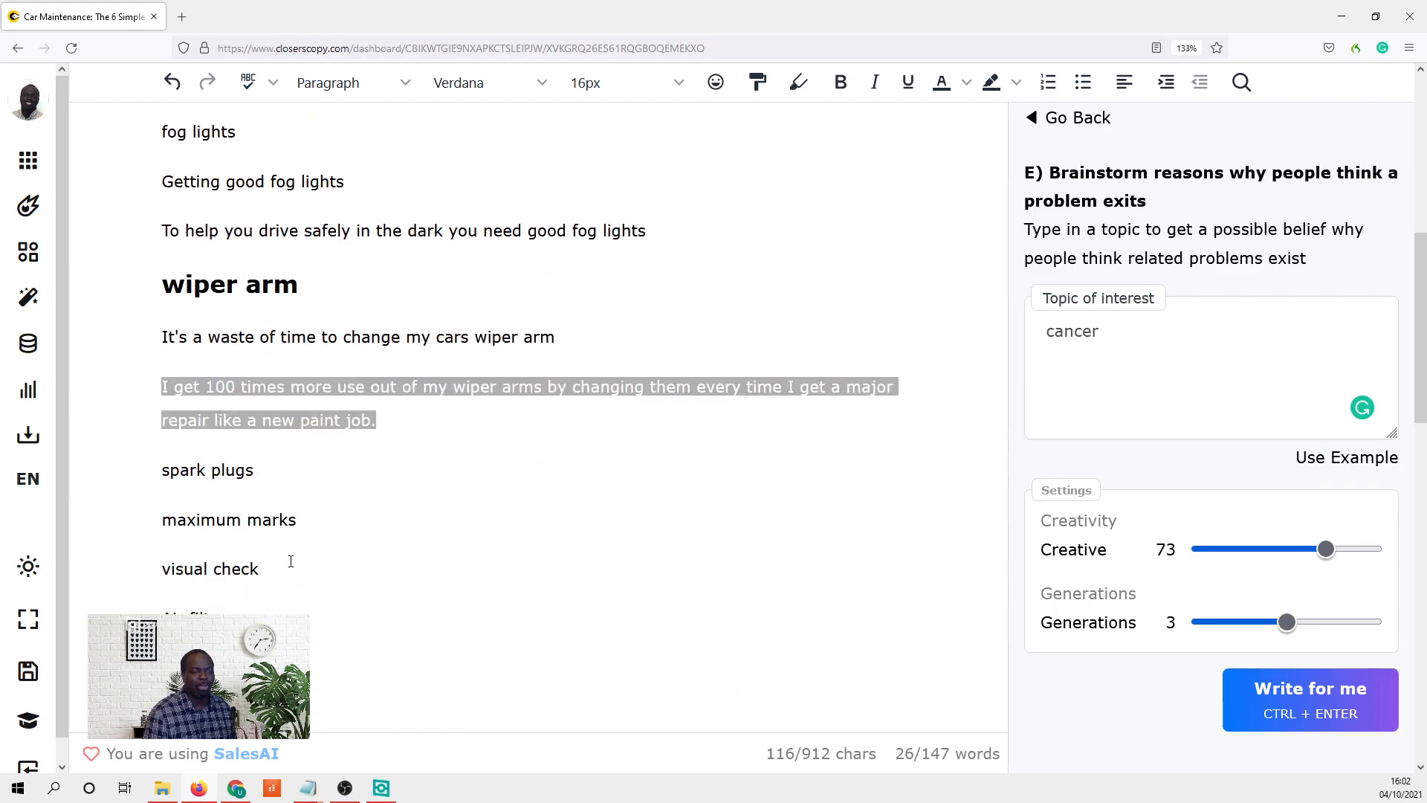
{"action": "left_click_drag", "start_coordinate": [286, 471], "coordinate": [132, 473]}
{"action": "key", "text": "ctrl+c"}
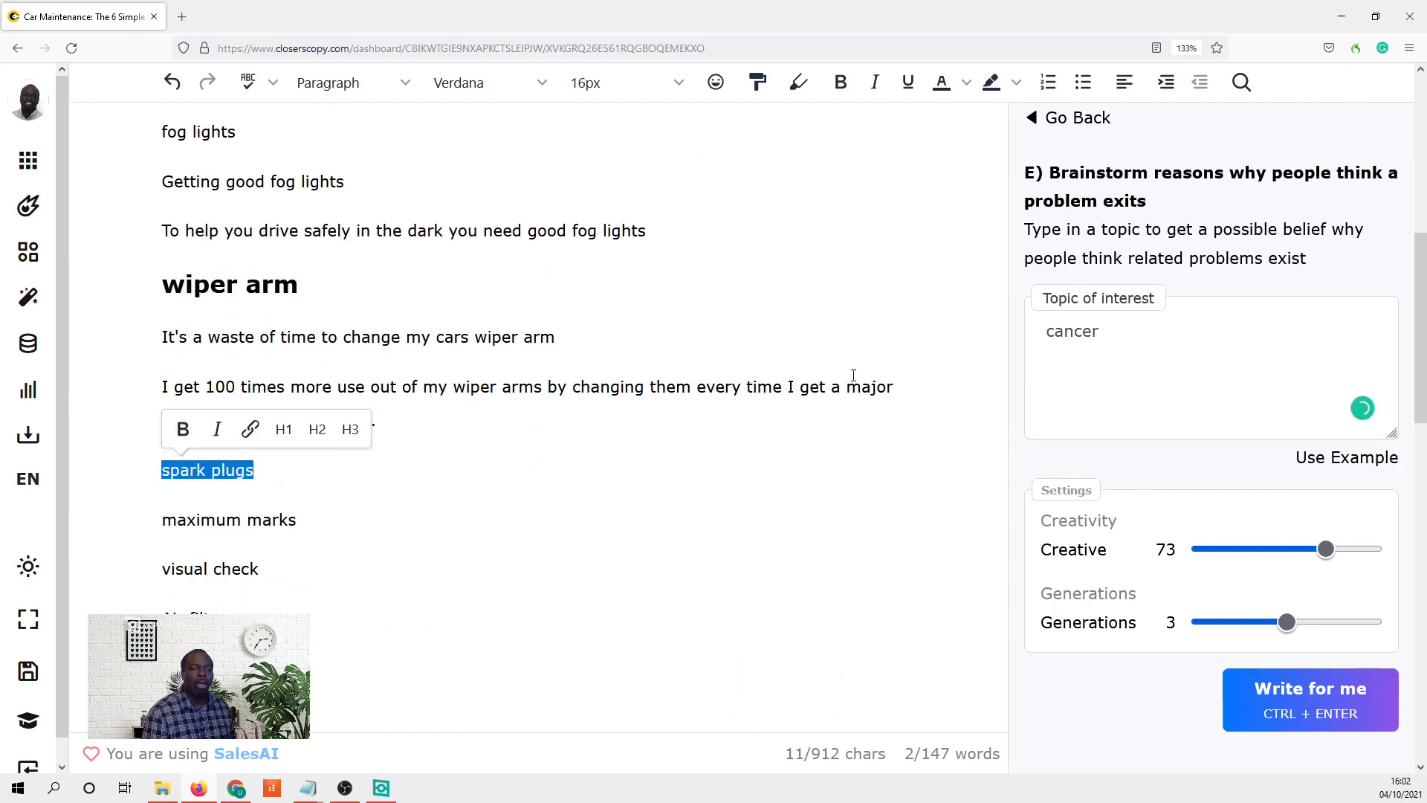
{"action": "left_click", "coordinate": [1149, 328]}
{"action": "left_click_drag", "start_coordinate": [1148, 328], "coordinate": [952, 329]}
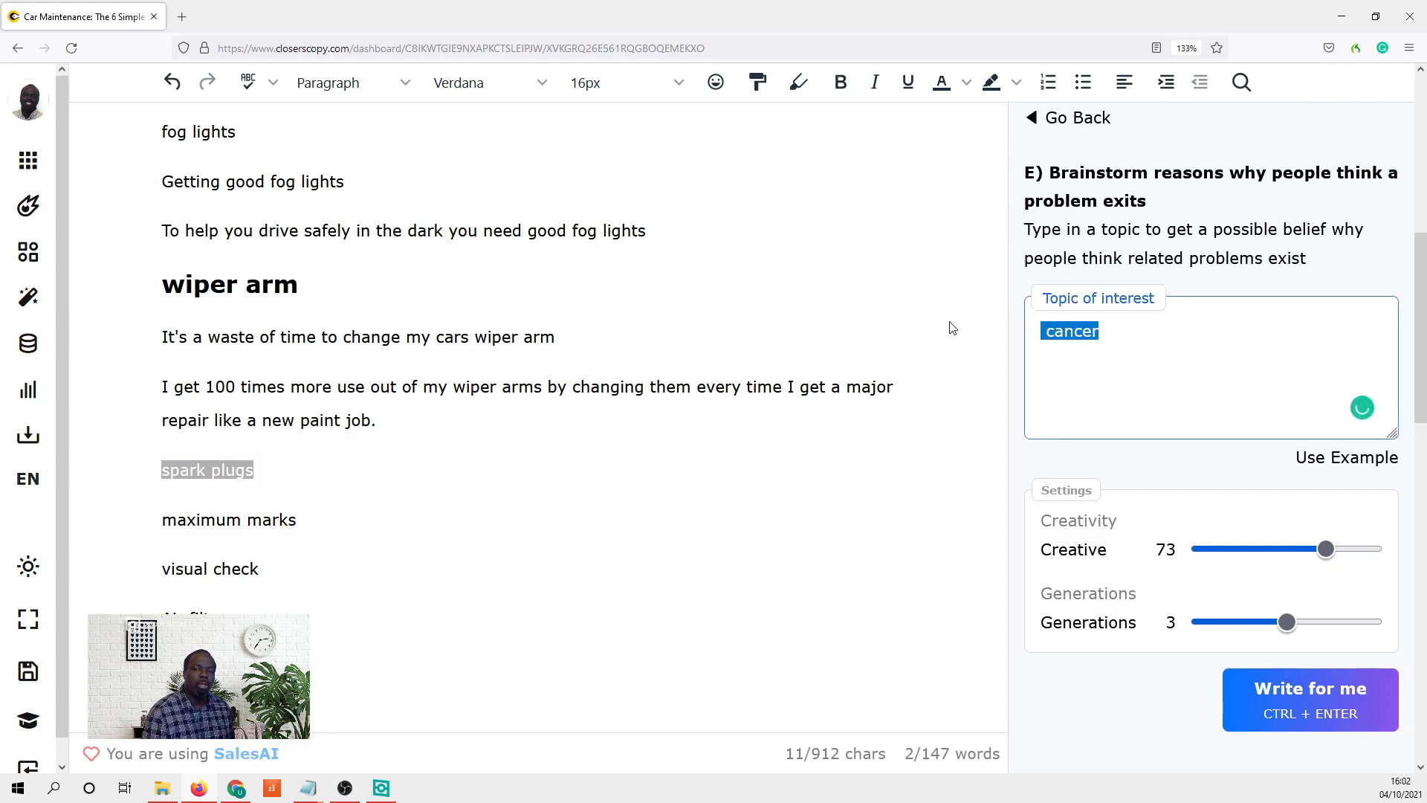
{"action": "key", "text": "ctrl+v"}
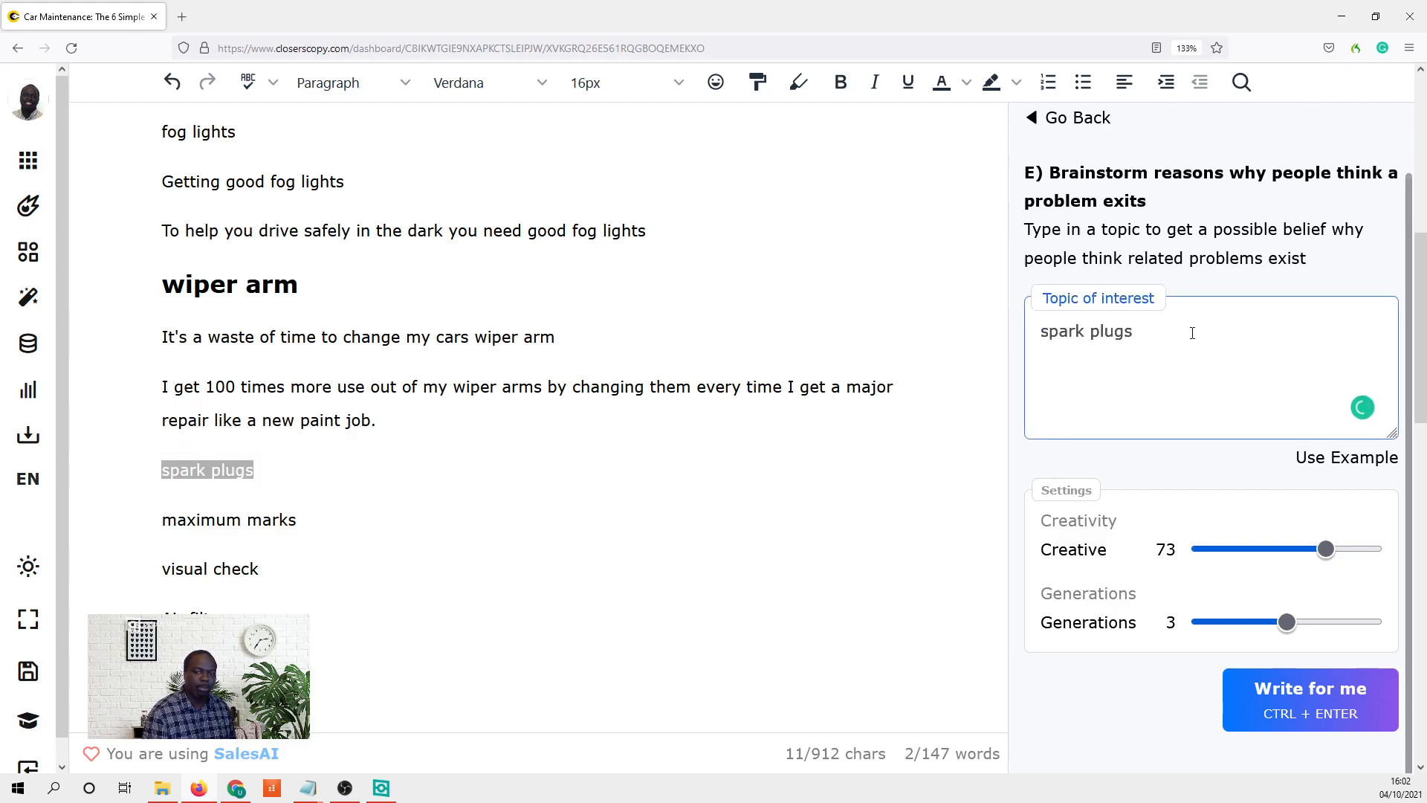
- Extend the topic of interest to read "spark plugs failure"
{"action": "type", "text": "keep"}
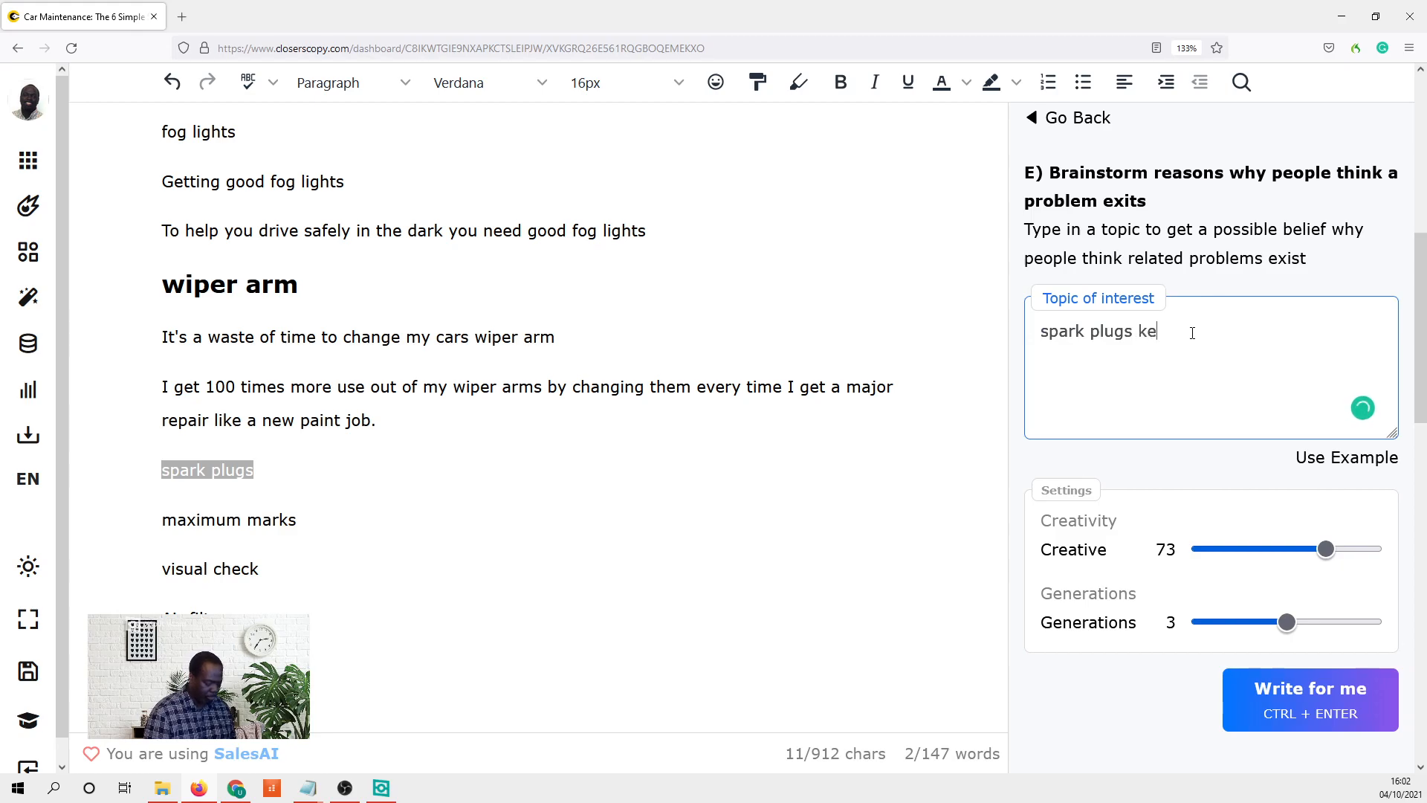
{"action": "key", "text": "BackSpace"}
{"action": "key", "text": "BackSpace"}
{"action": "key", "text": "BackSpace"}
{"action": "key", "text": "BackSpace"}
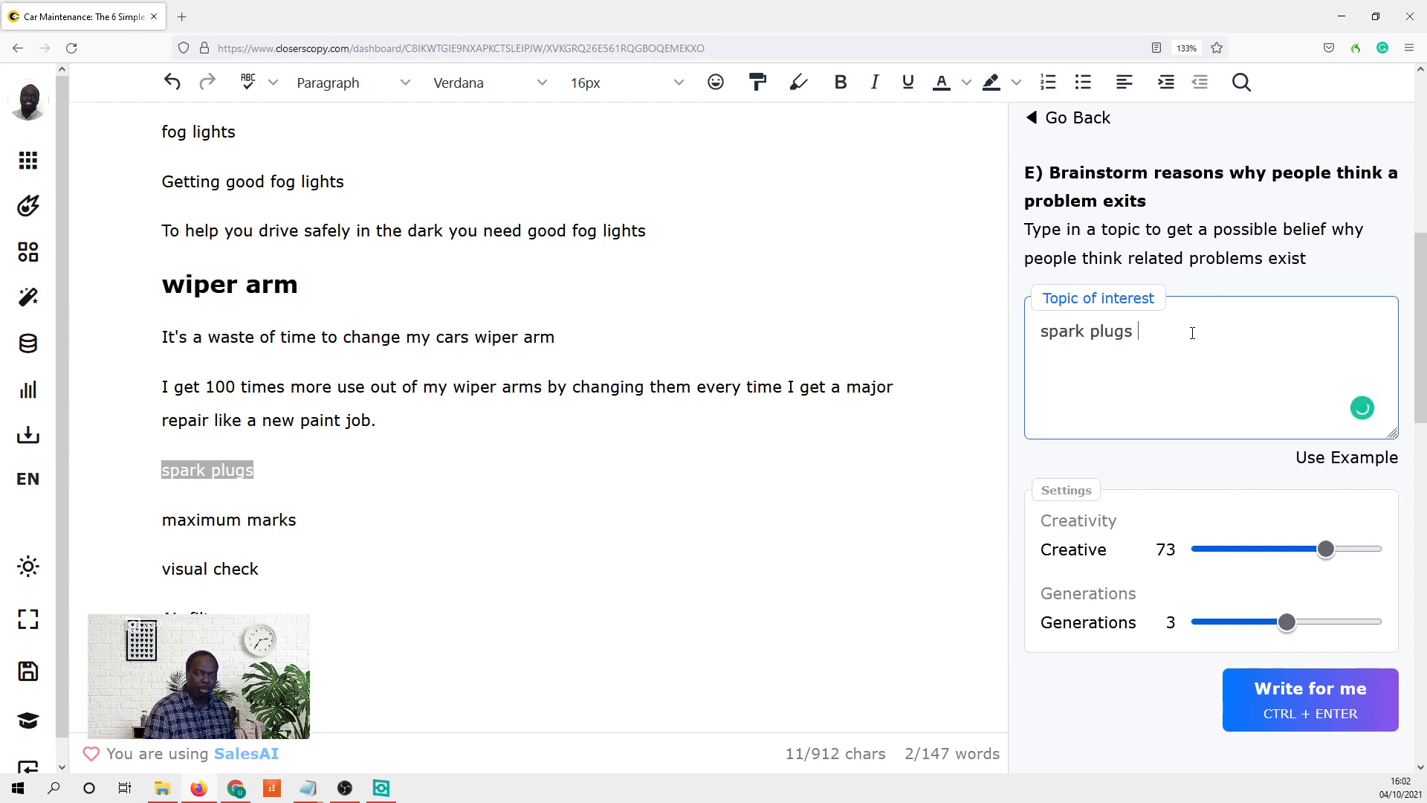
{"action": "type", "text": "failure"}
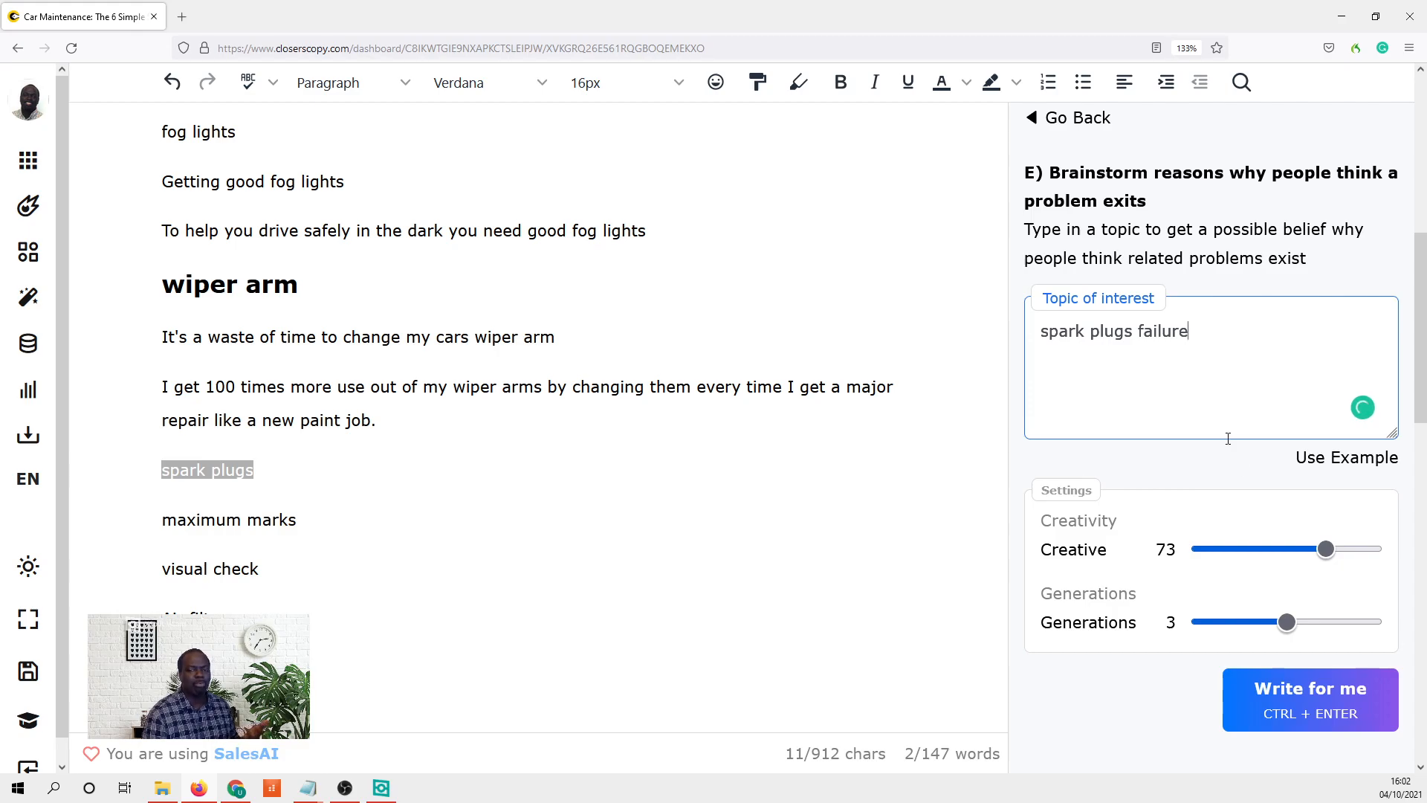
- Generate reasons why people think a spark plugs failure problem exists and review the generated results
{"action": "left_click", "coordinate": [1309, 697]}
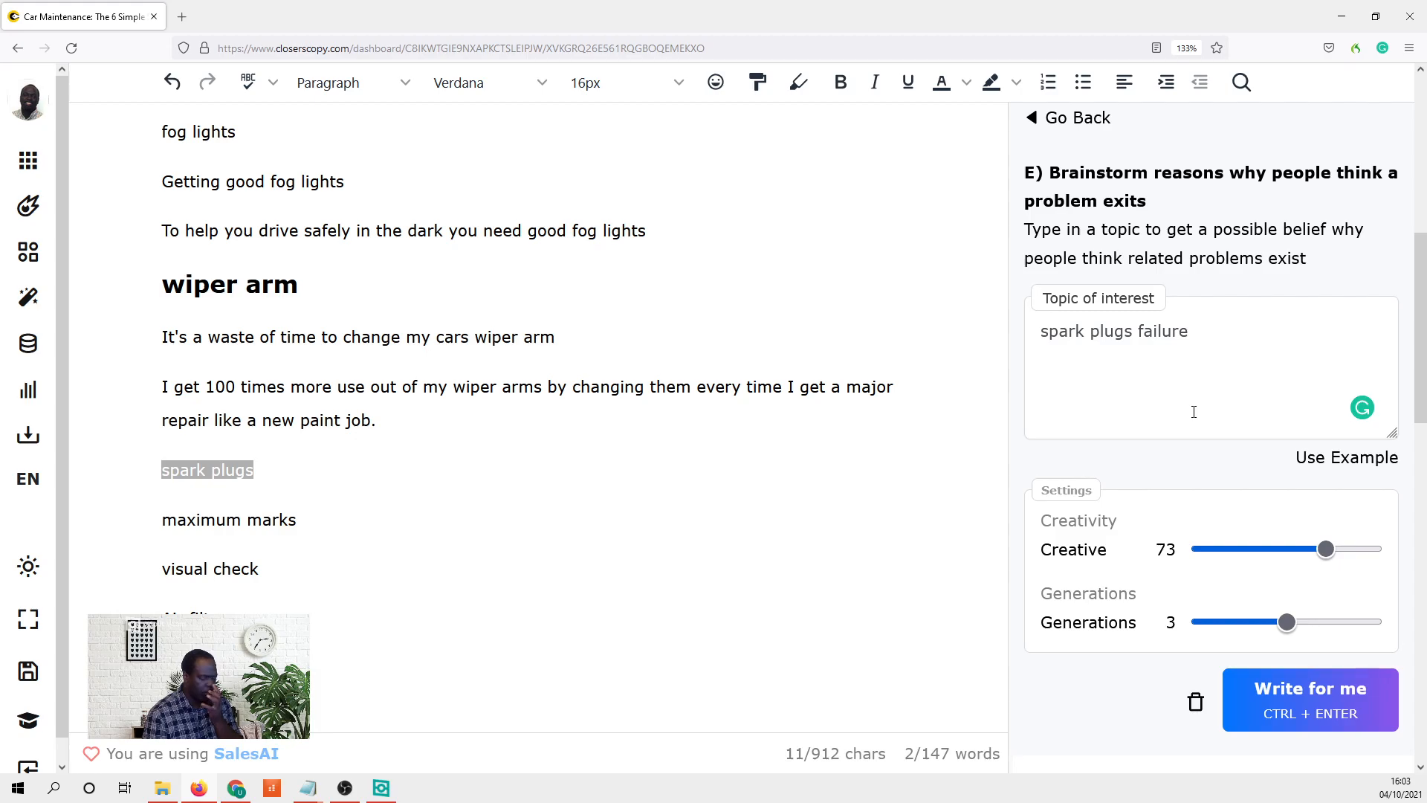
{"action": "scroll", "coordinate": [1189, 431], "scroll_direction": "down", "scroll_amount": 3}
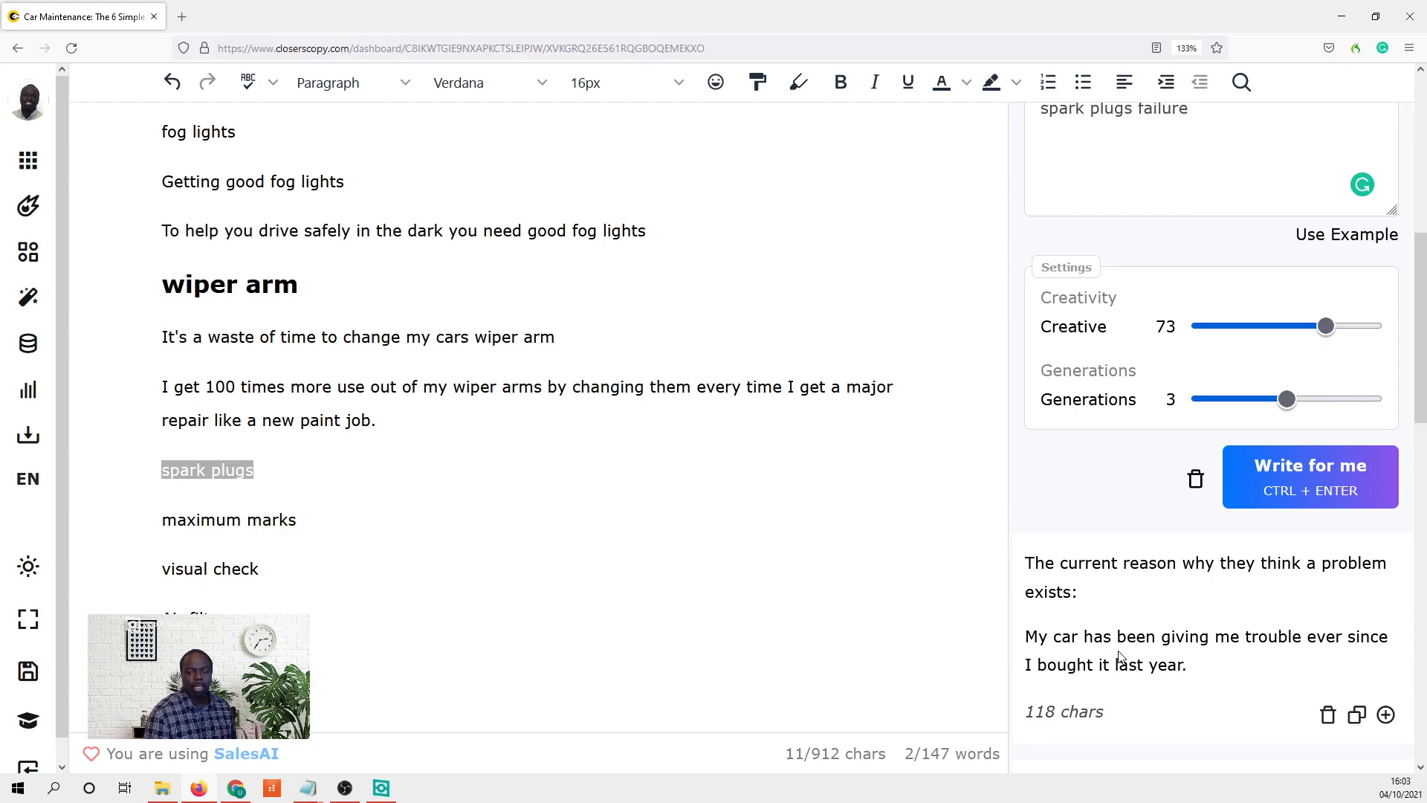
{"action": "scroll", "coordinate": [1223, 641], "scroll_direction": "down", "scroll_amount": 3}
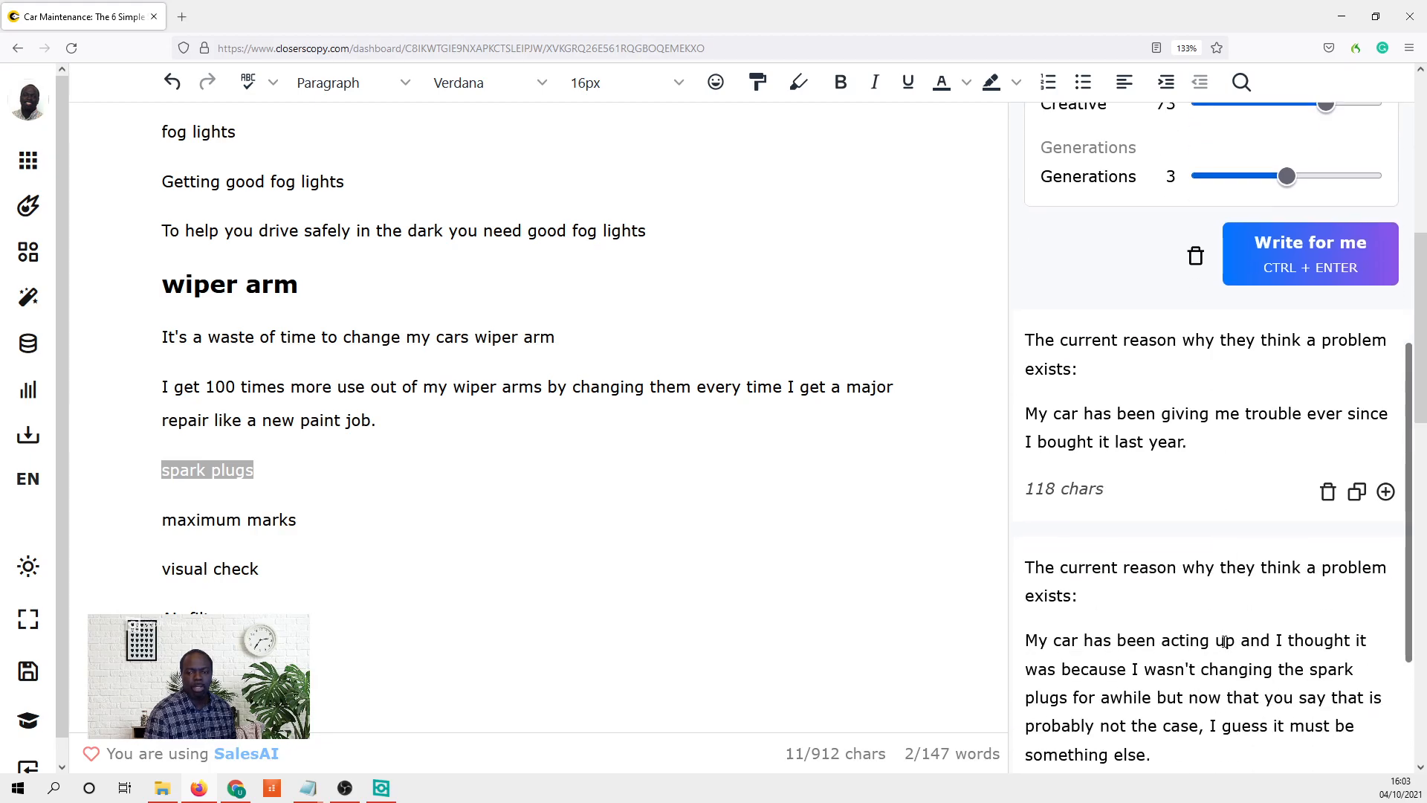
{"action": "scroll", "coordinate": [1223, 640], "scroll_direction": "down", "scroll_amount": 2}
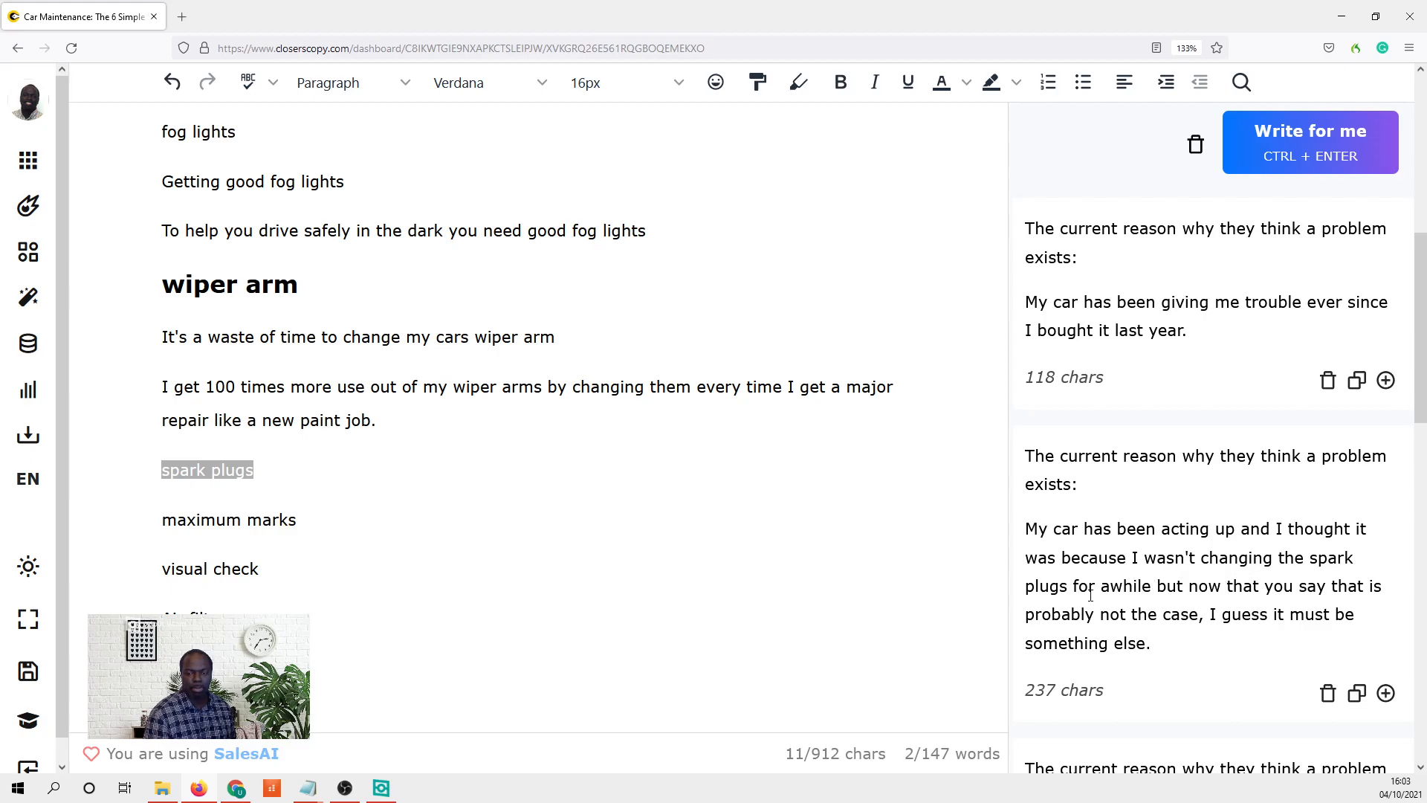
{"action": "scroll", "coordinate": [1159, 593], "scroll_direction": "down", "scroll_amount": 3}
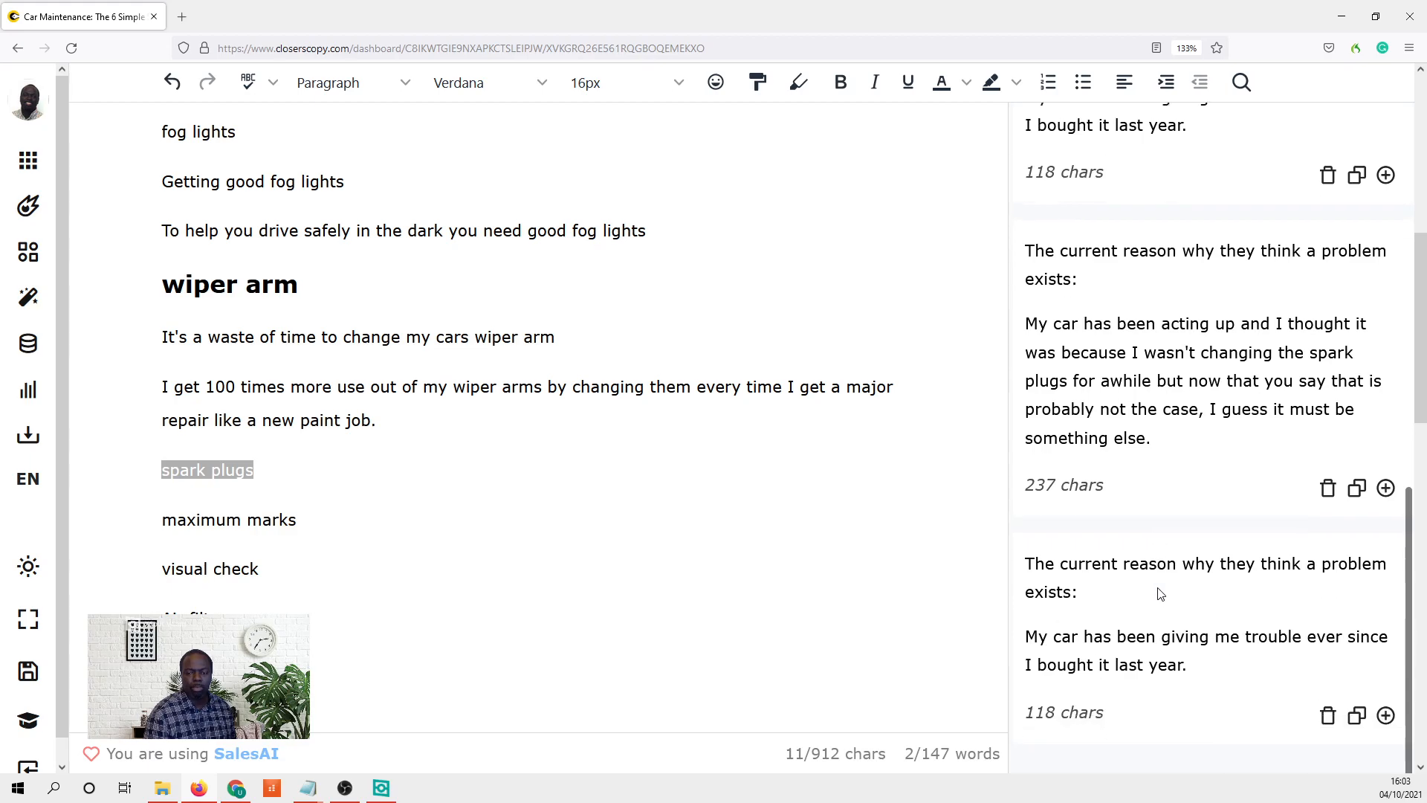
- Copy "My car has been acting up and I thought it was because I wasn't changing the spark plugs" from the results into the topic of interest
{"action": "scroll", "coordinate": [1119, 604], "scroll_direction": "up", "scroll_amount": 3}
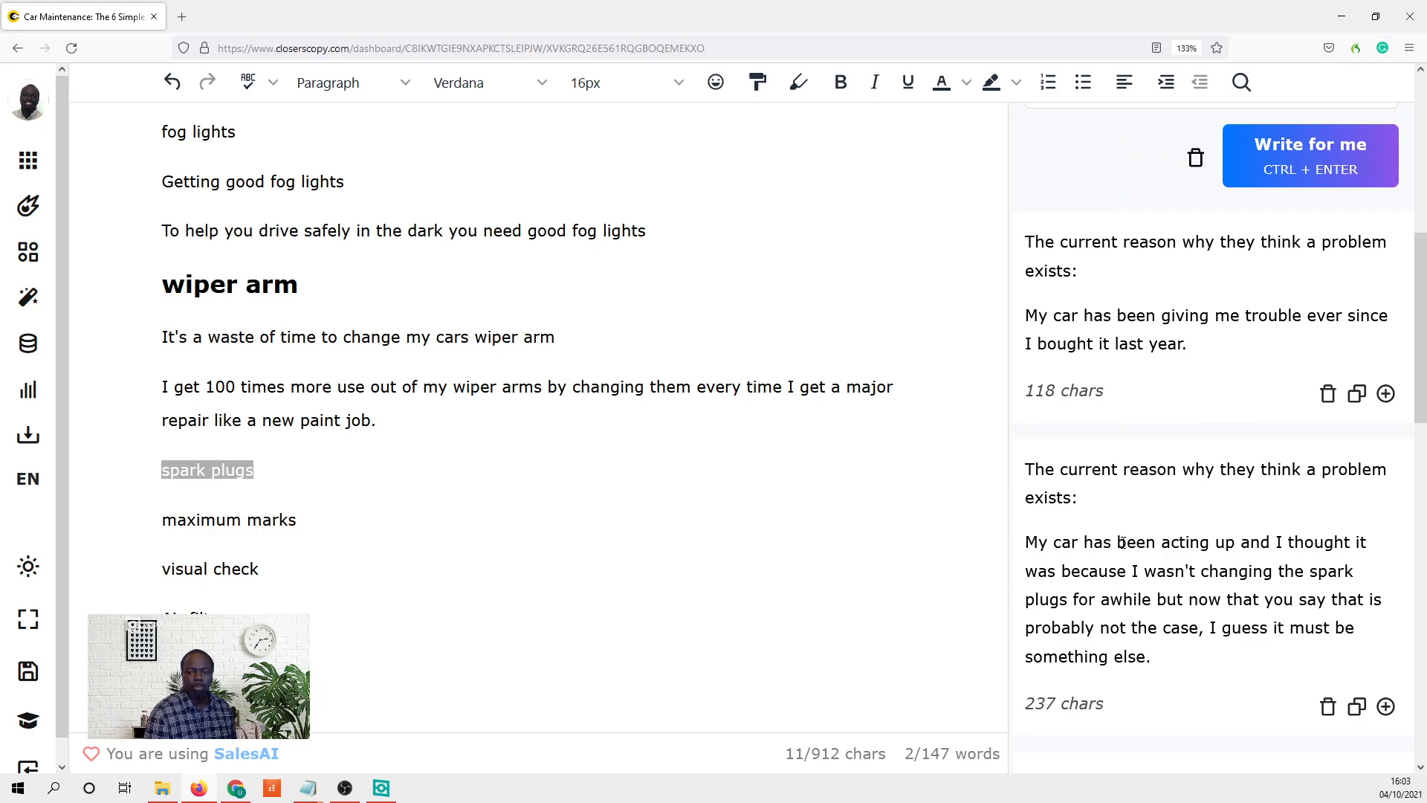
{"action": "left_click_drag", "start_coordinate": [1067, 599], "coordinate": [1025, 552]}
{"action": "key", "text": "ctrl+c"}
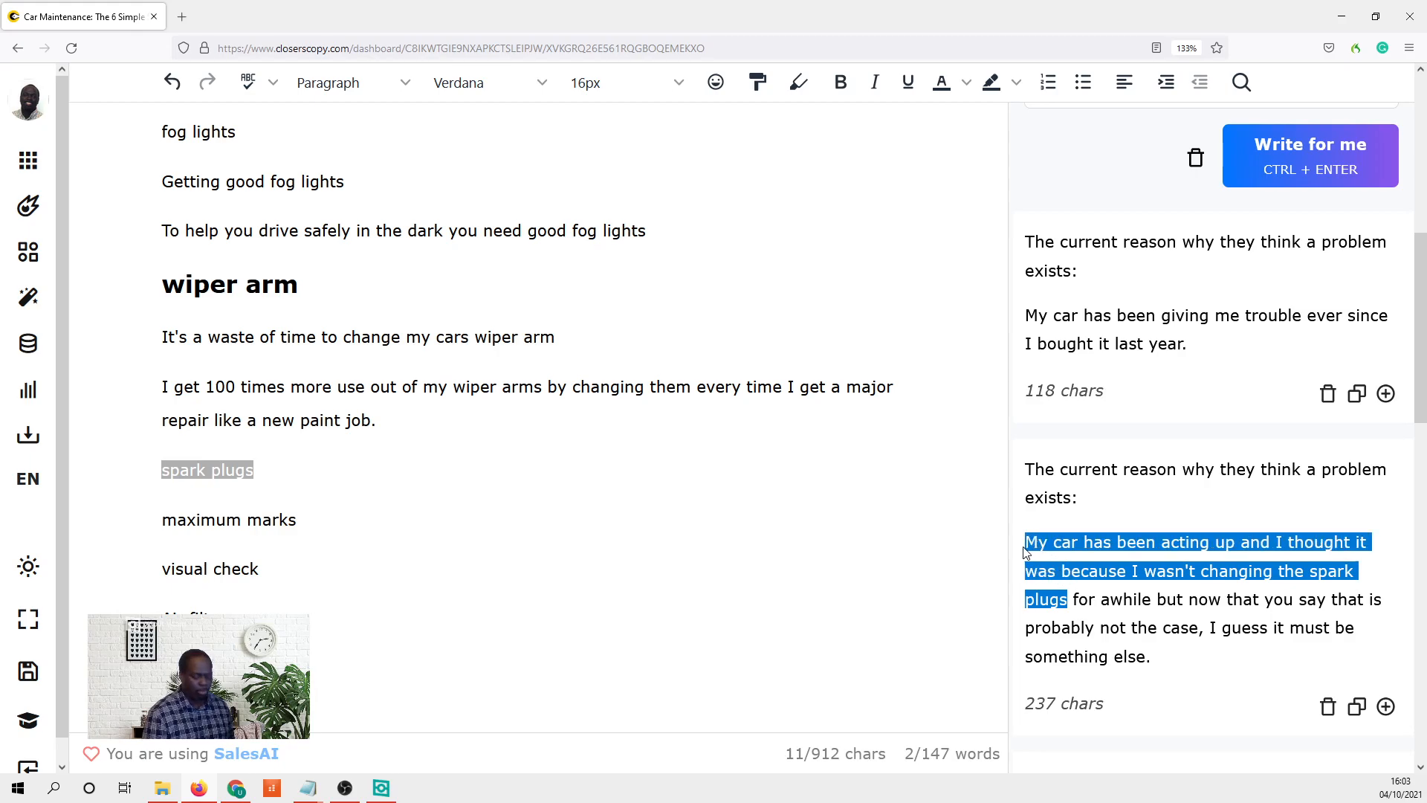
{"action": "scroll", "coordinate": [1115, 504], "scroll_direction": "up", "scroll_amount": 5}
{"action": "scroll", "coordinate": [1126, 484], "scroll_direction": "up", "scroll_amount": 2}
{"action": "left_click", "coordinate": [1207, 406]}
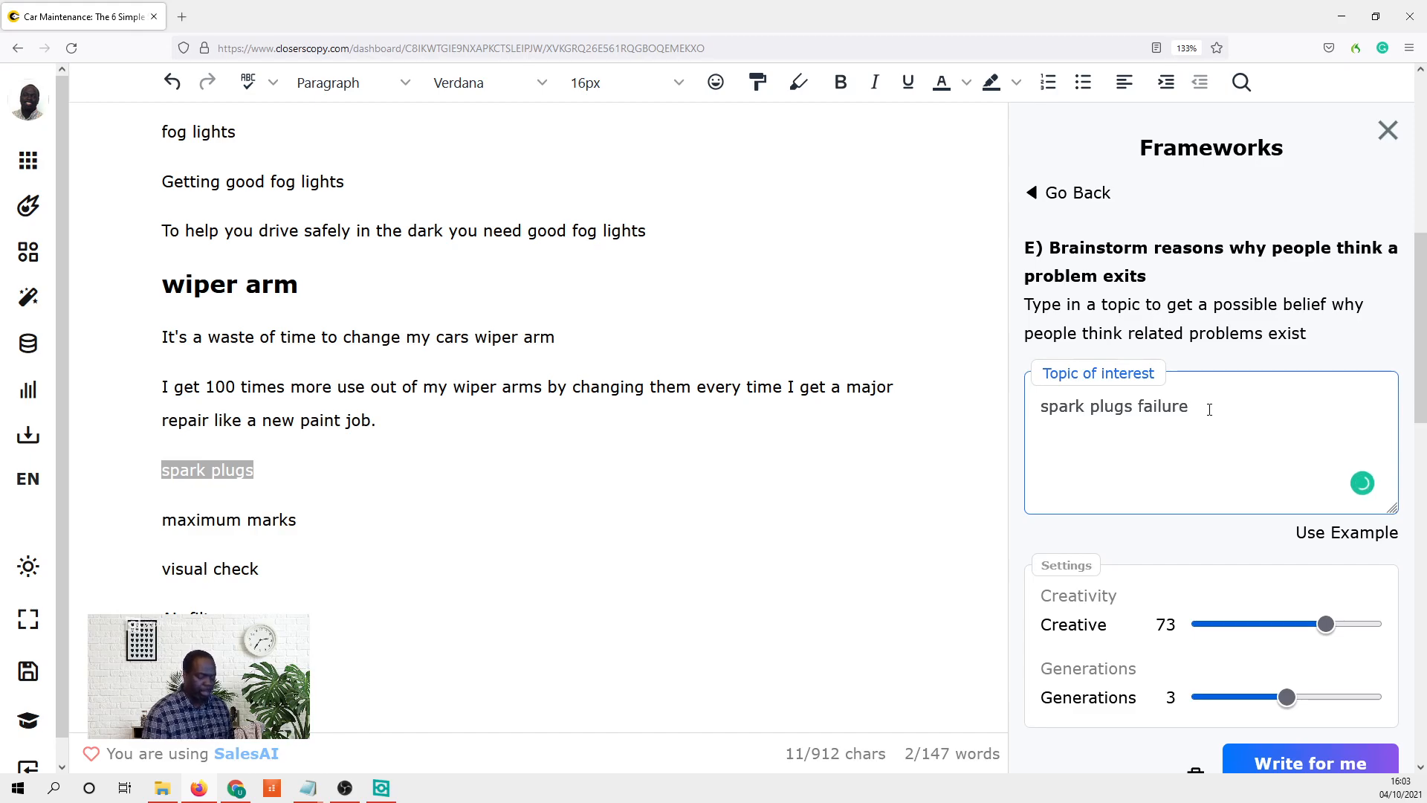
{"action": "key", "text": "ctrl+v"}
- Shorten the pasted reason in the topic of interest to "My car keeps acting because I wasn't changing the spark plugs"
{"action": "left_click_drag", "start_coordinate": [1225, 429], "coordinate": [1099, 429]}
{"action": "type", "text": "keeps"}
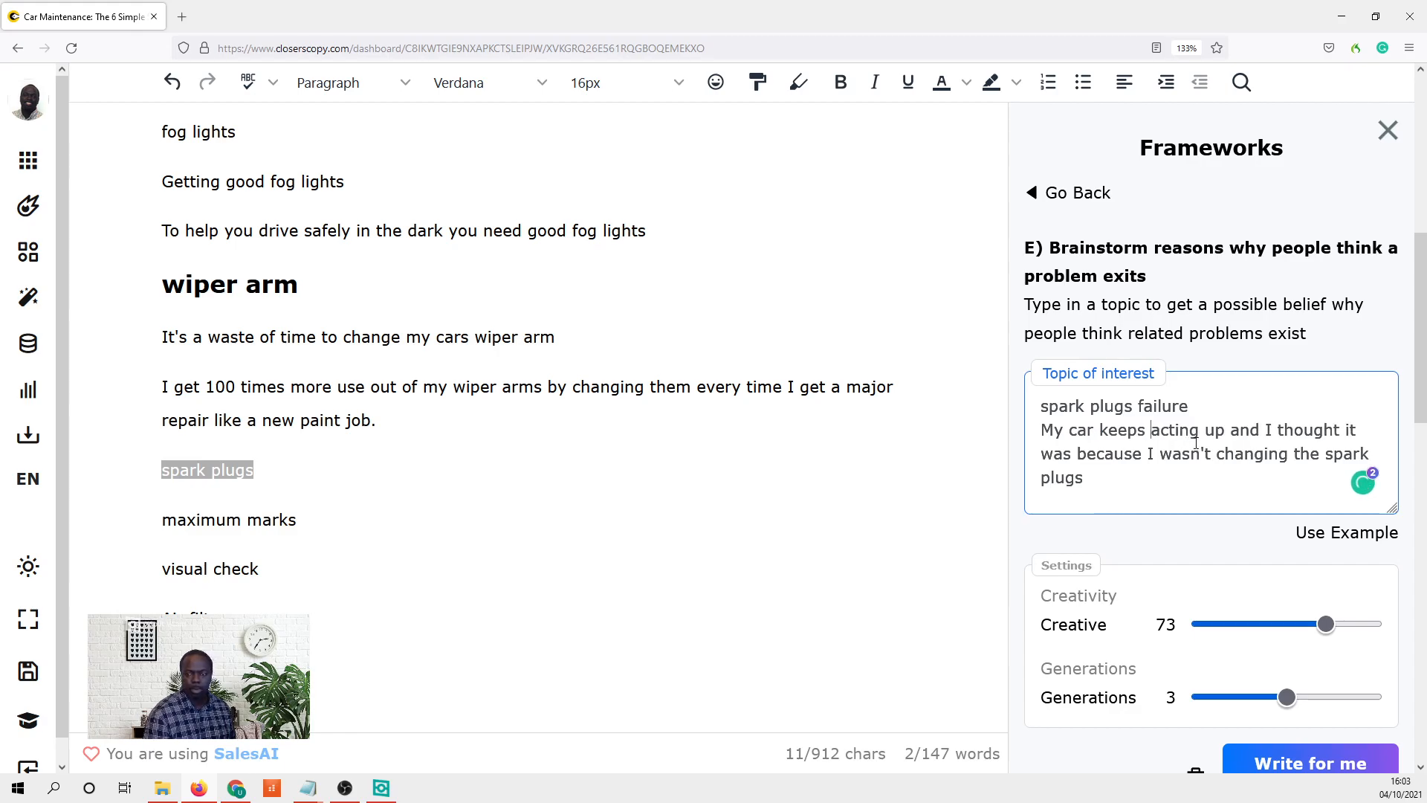
{"action": "left_click_drag", "start_coordinate": [1205, 431], "coordinate": [1079, 452]}
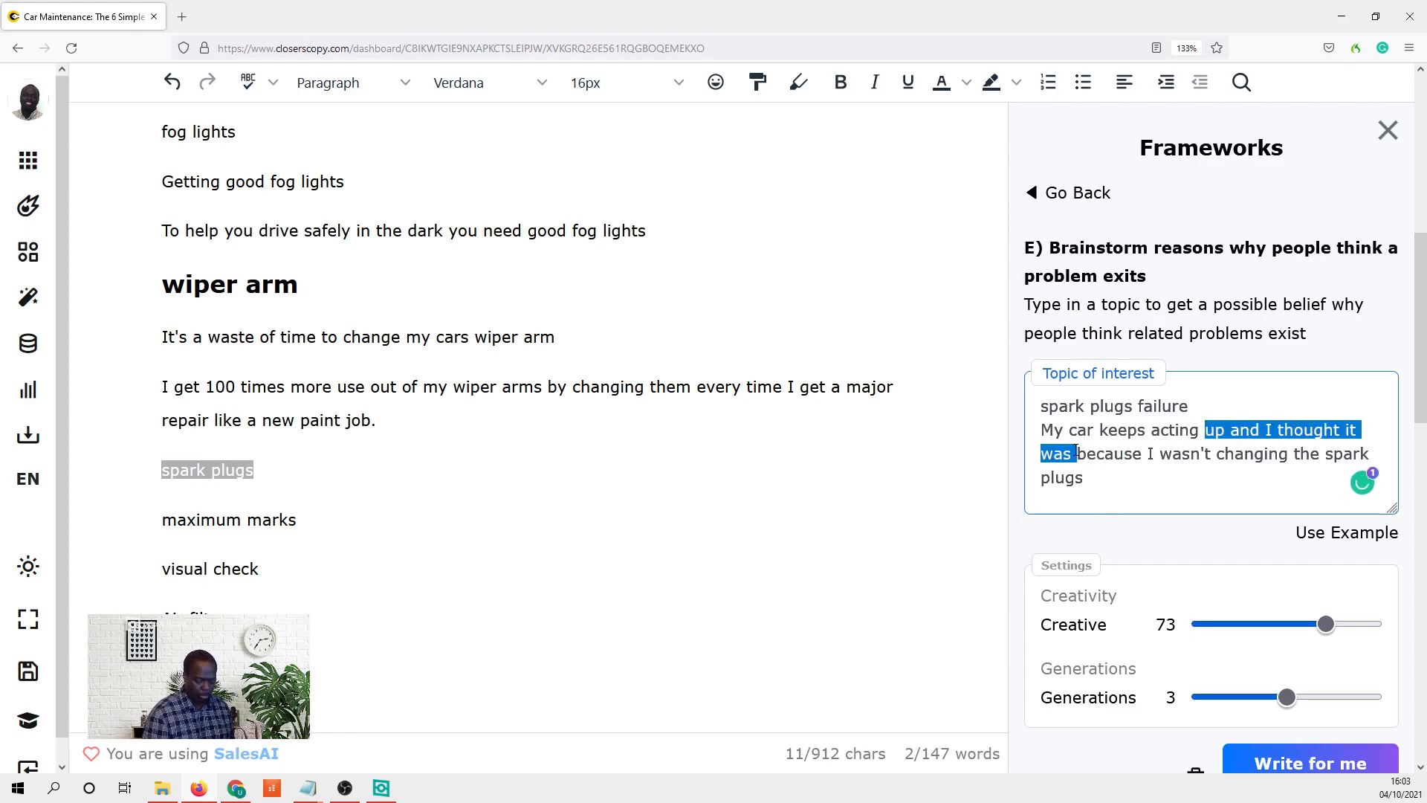
{"action": "key", "text": "BackSpace"}
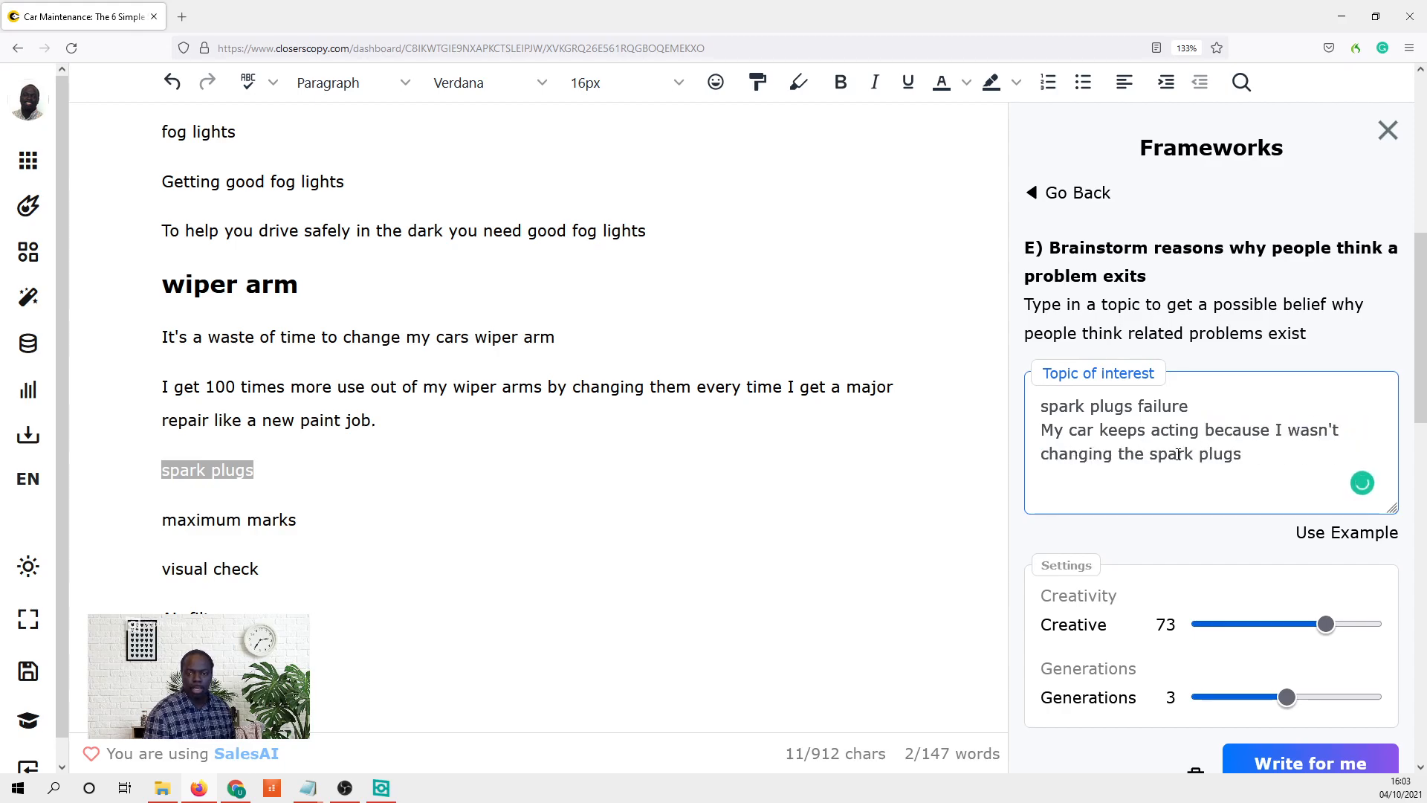
- Copy the topic and reason text into the topic of interest of the "E1) creating better understanding of a problem" framework
{"action": "left_click_drag", "start_coordinate": [1260, 447], "coordinate": [1004, 406]}
{"action": "key", "text": "ctrl+c"}
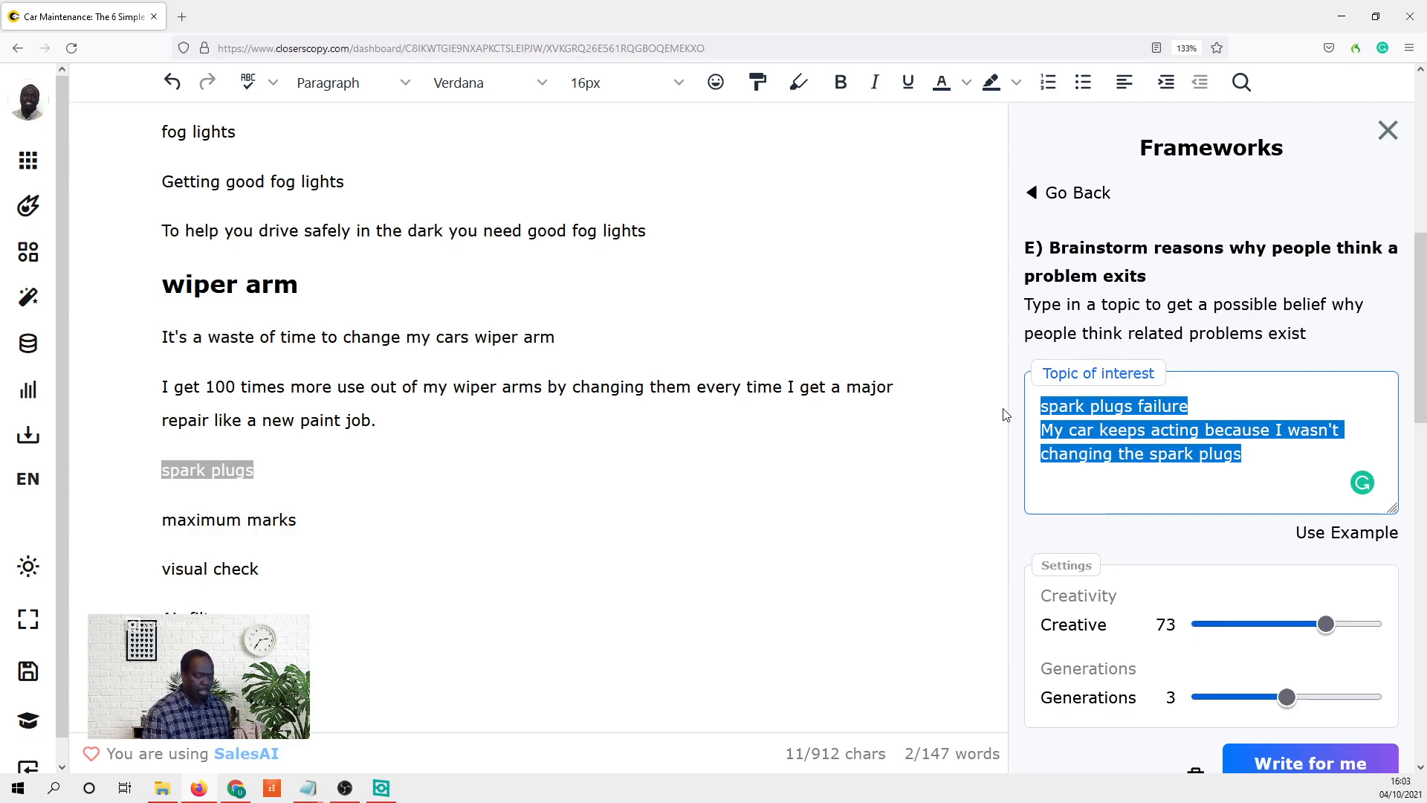
{"action": "left_click", "coordinate": [1062, 194]}
{"action": "scroll", "coordinate": [1163, 437], "scroll_direction": "down", "scroll_amount": 7}
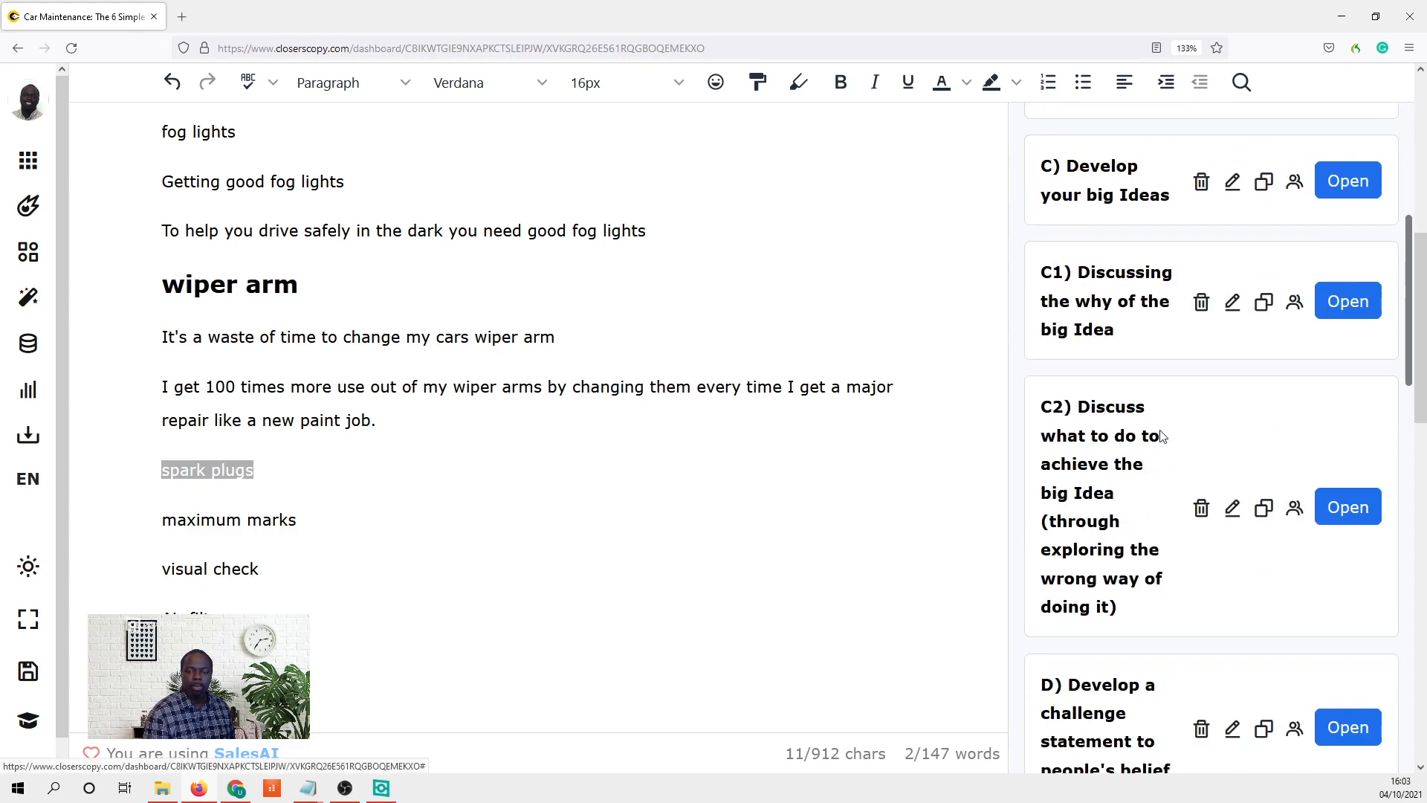
{"action": "scroll", "coordinate": [1160, 437], "scroll_direction": "down", "scroll_amount": 7}
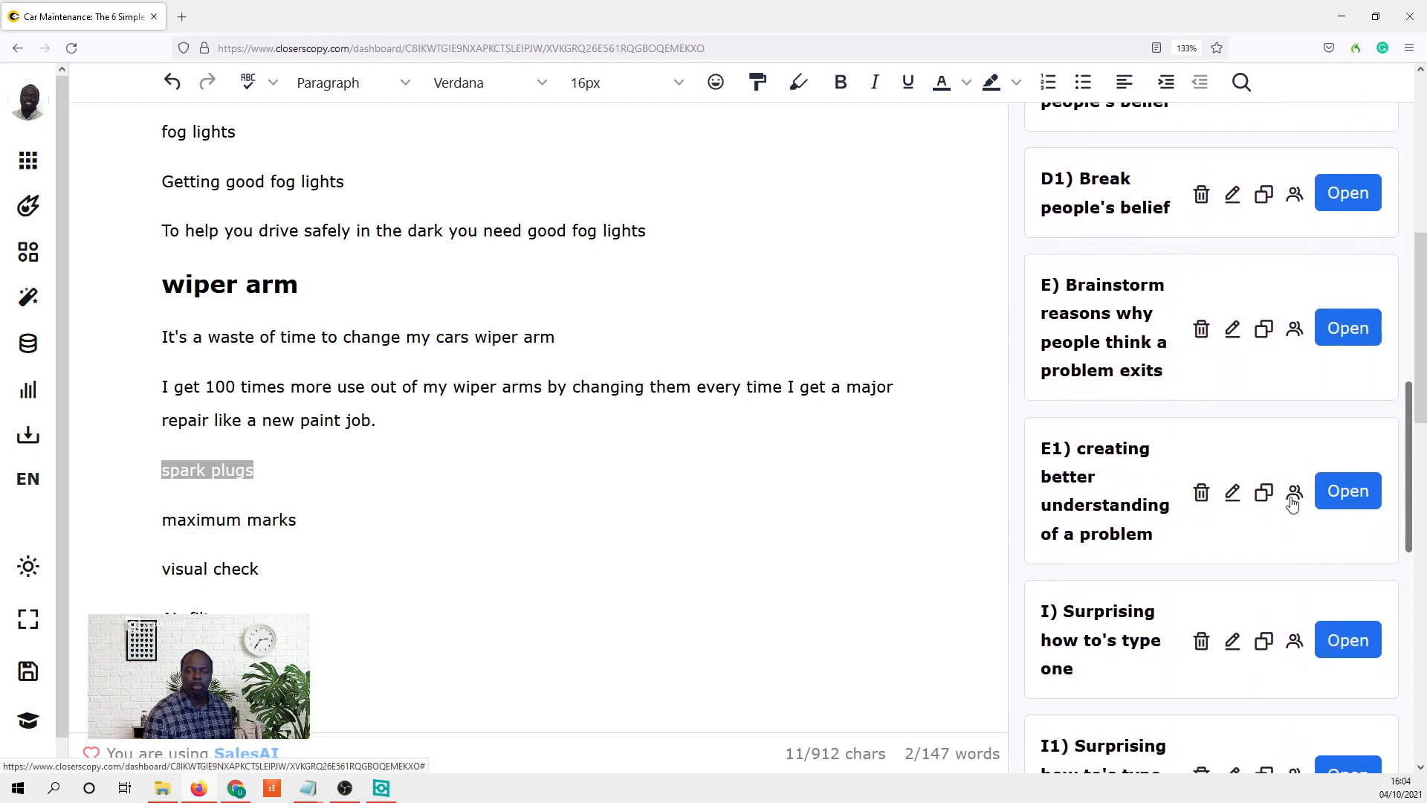
{"action": "left_click", "coordinate": [1328, 499]}
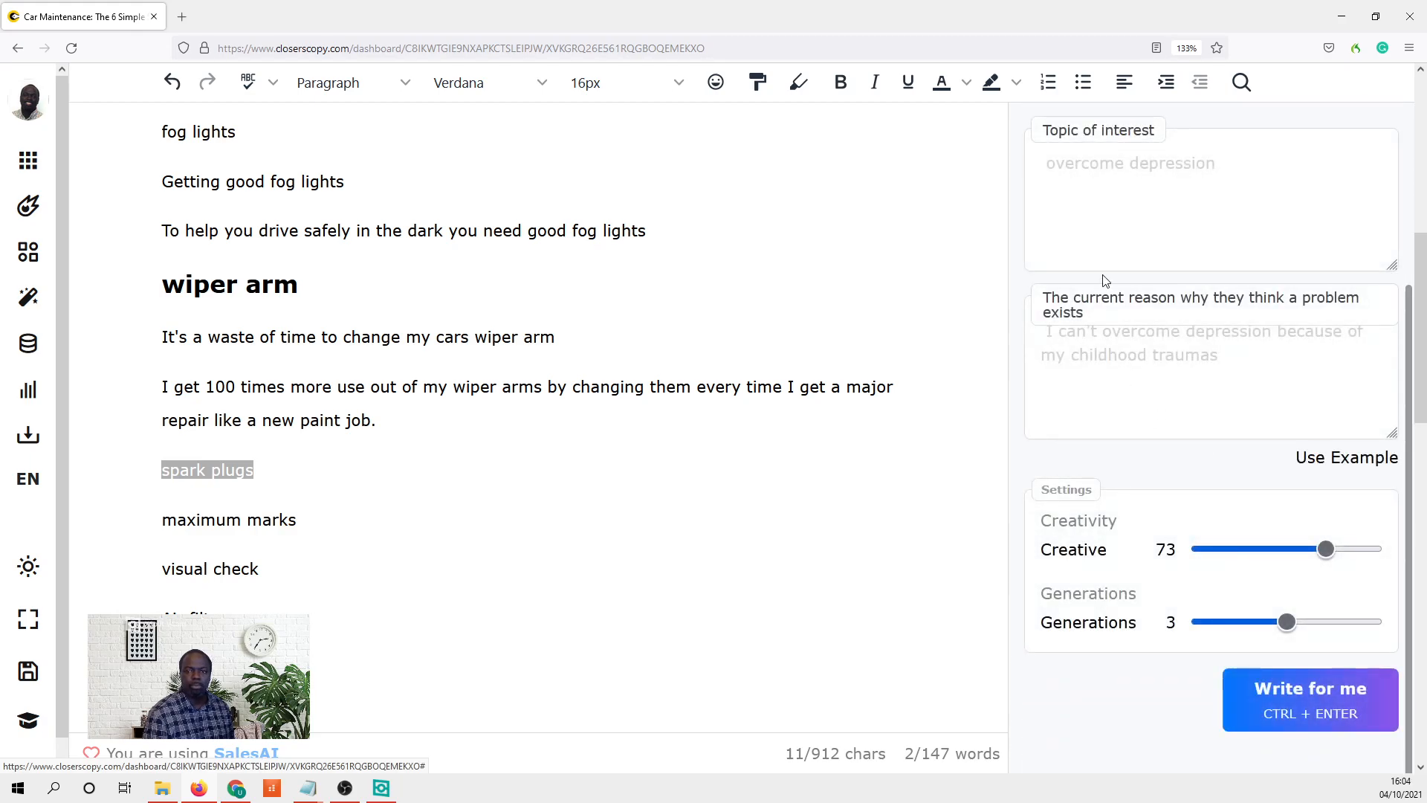
{"action": "left_click", "coordinate": [1095, 245]}
{"action": "key", "text": "ctrl+v"}
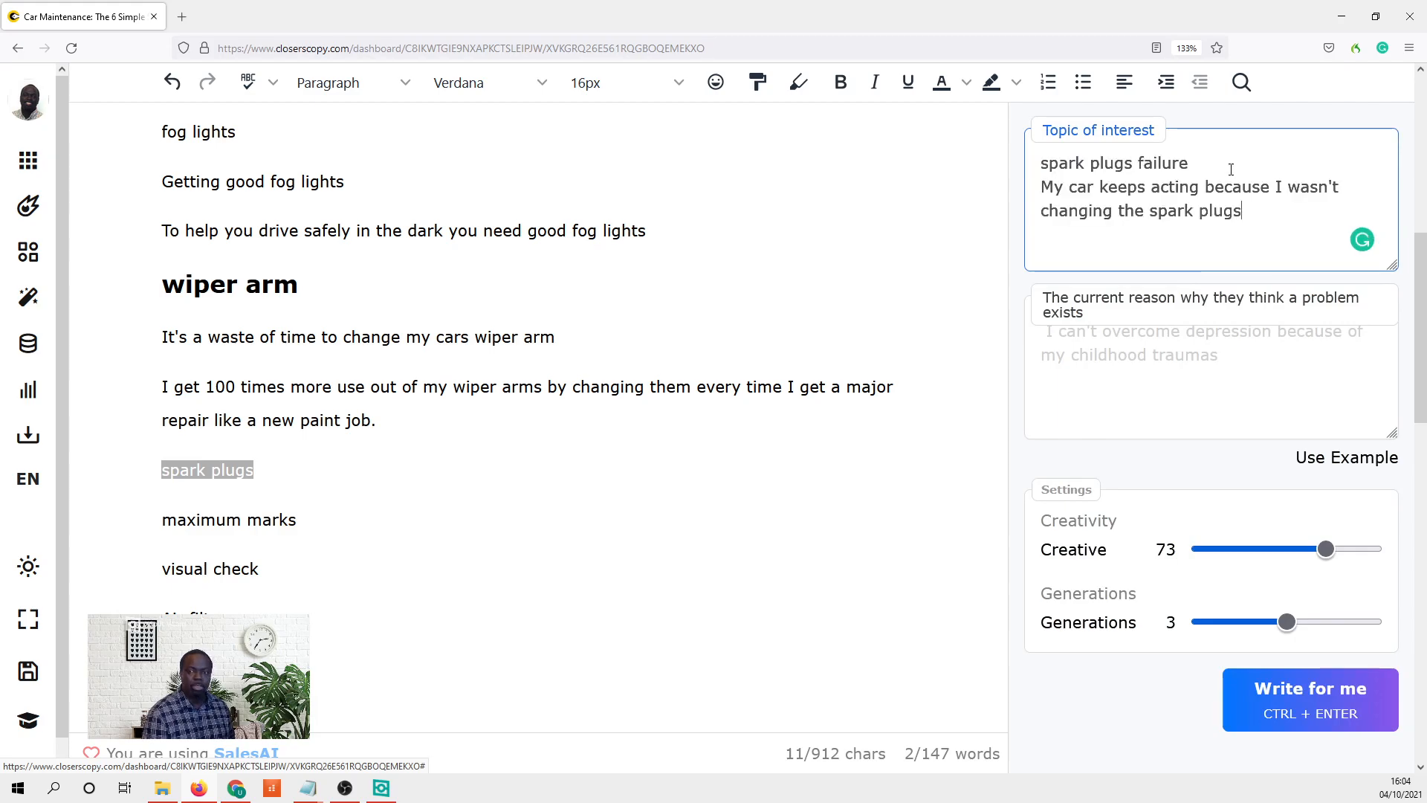
- Move the reason sentence out of the topic of interest into "The current reason why they think a problem exists"
{"action": "left_click_drag", "start_coordinate": [1283, 222], "coordinate": [1041, 187]}
{"action": "key", "text": "ctrl+c"}
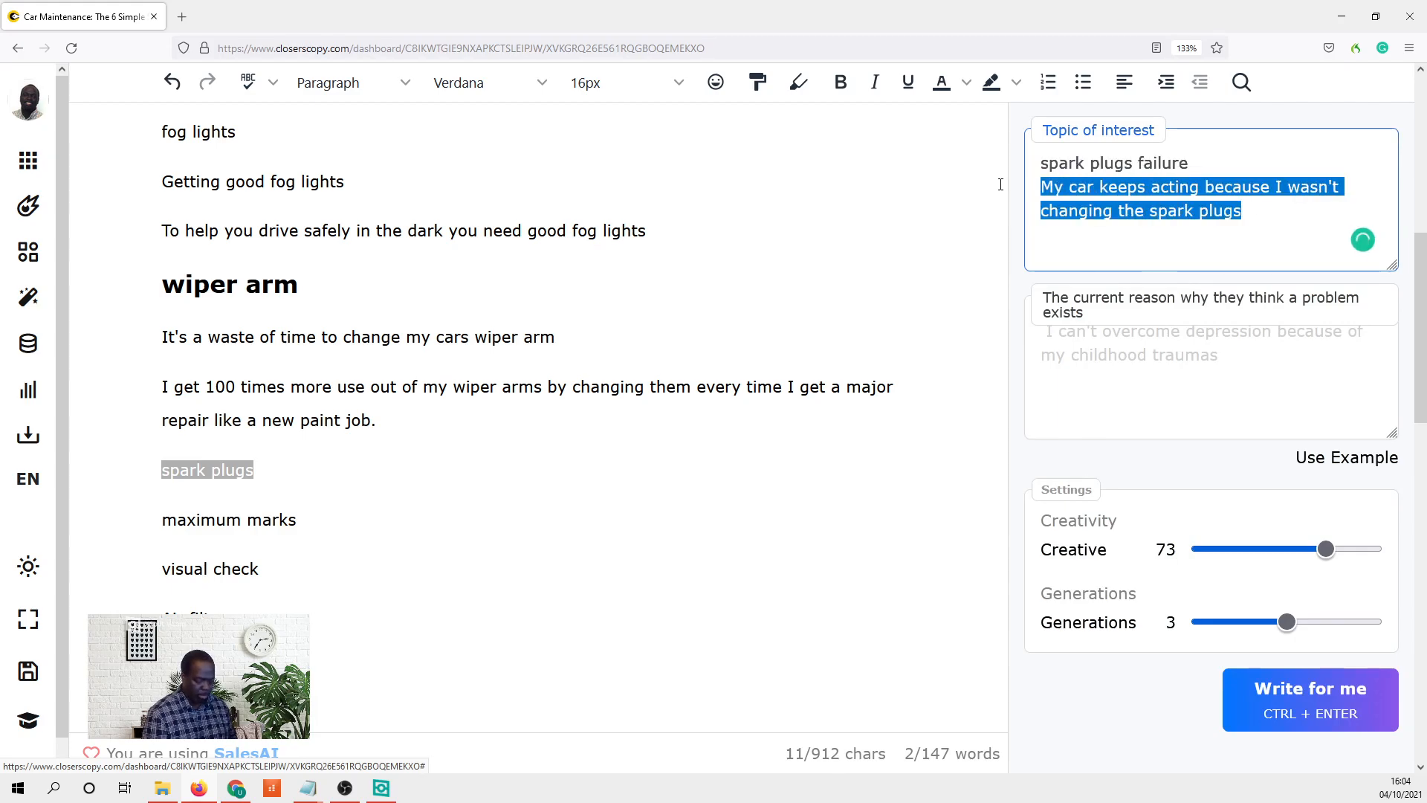
{"action": "key", "text": "BackSpace"}
{"action": "left_click", "coordinate": [1130, 353]}
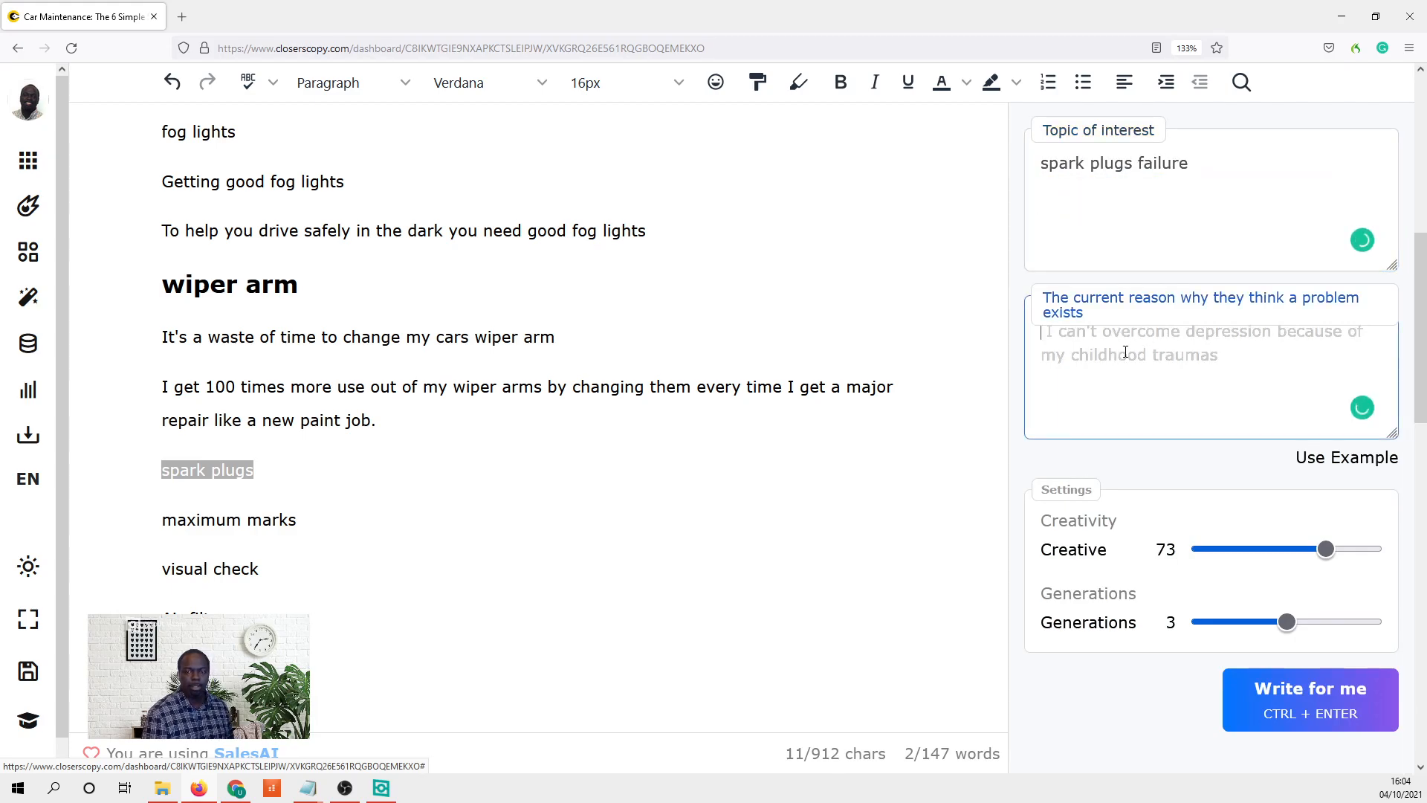
{"action": "key", "text": "ctrl+v"}
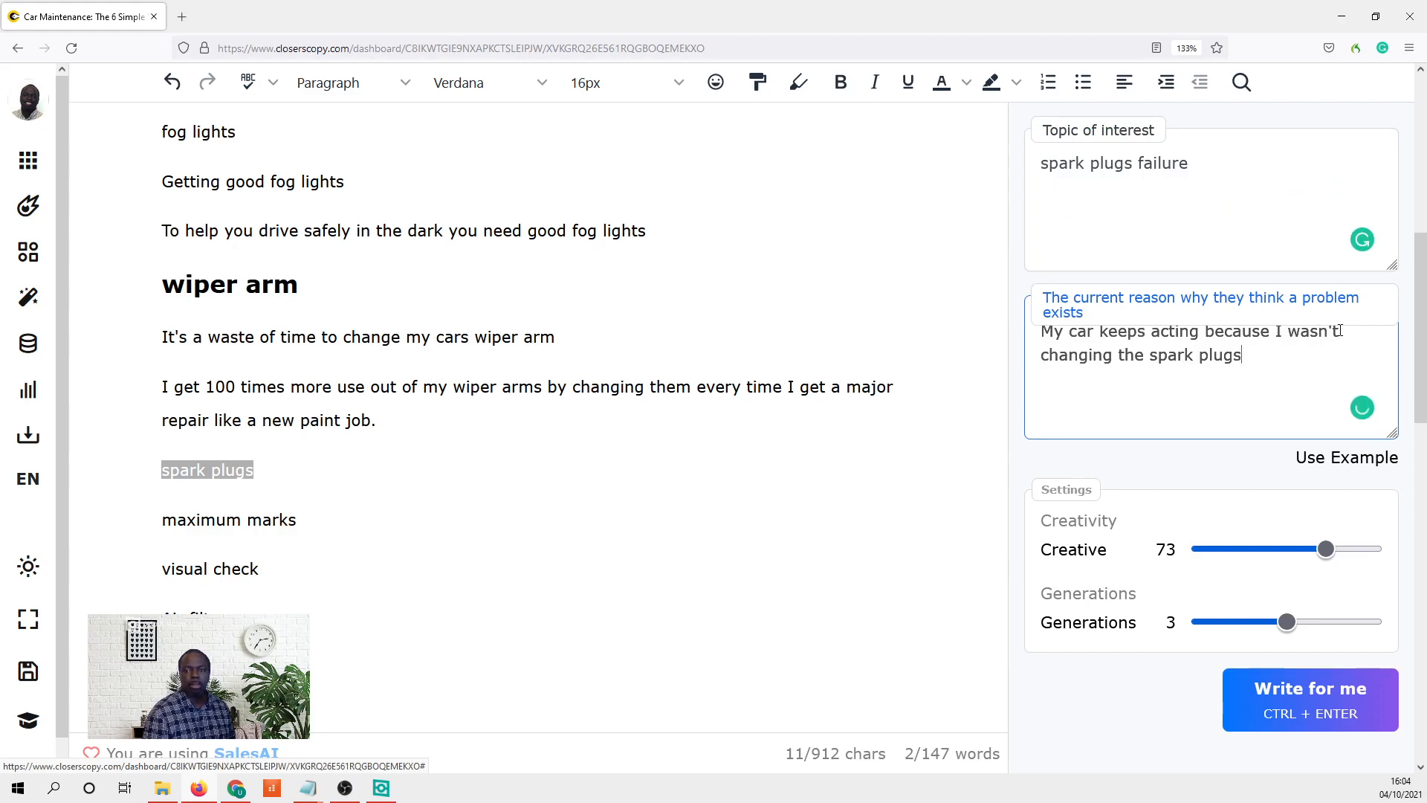
- Replace "wasn't" with "have not" in the current reason why they think a problem exists
{"action": "left_click_drag", "start_coordinate": [1342, 332], "coordinate": [1288, 330]}
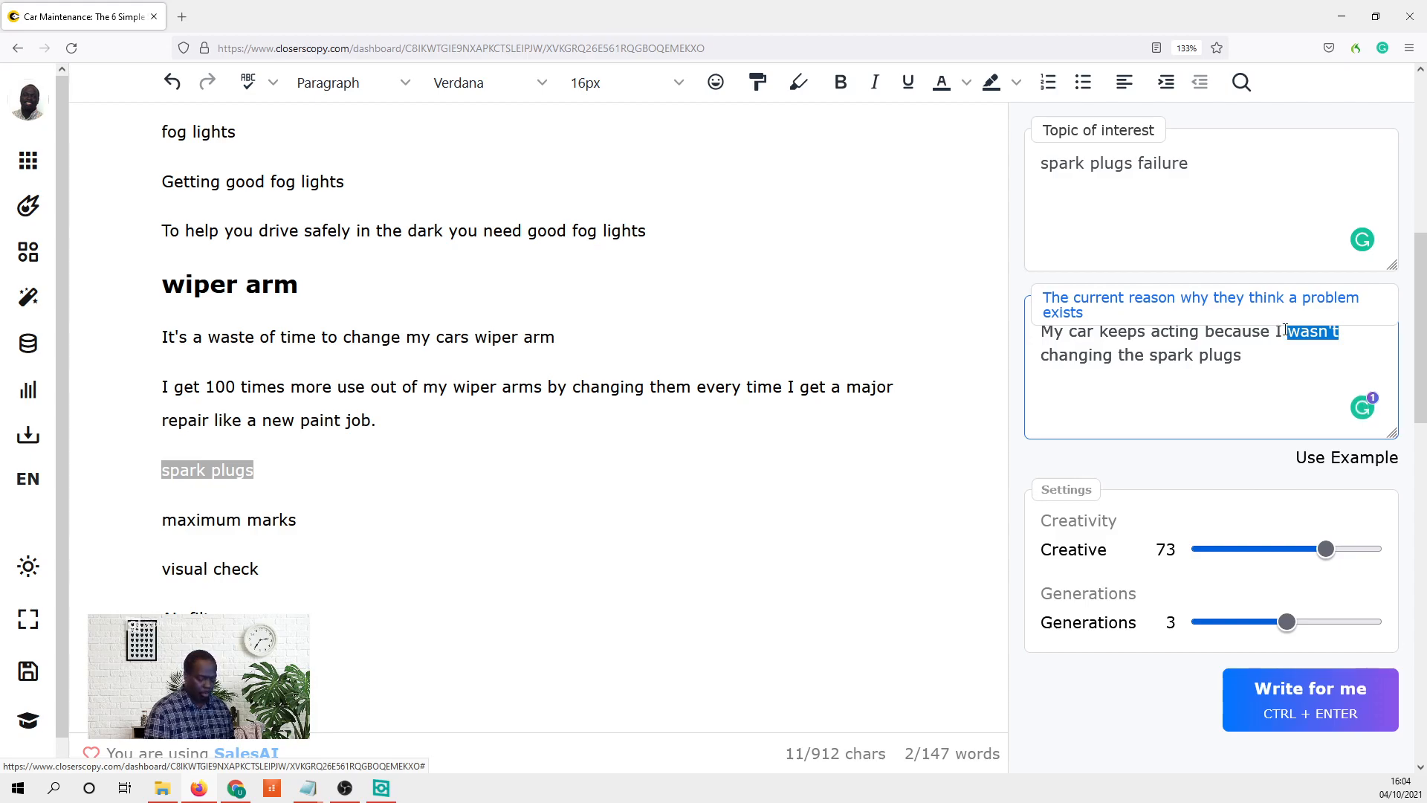
{"action": "type", "text": "have"}
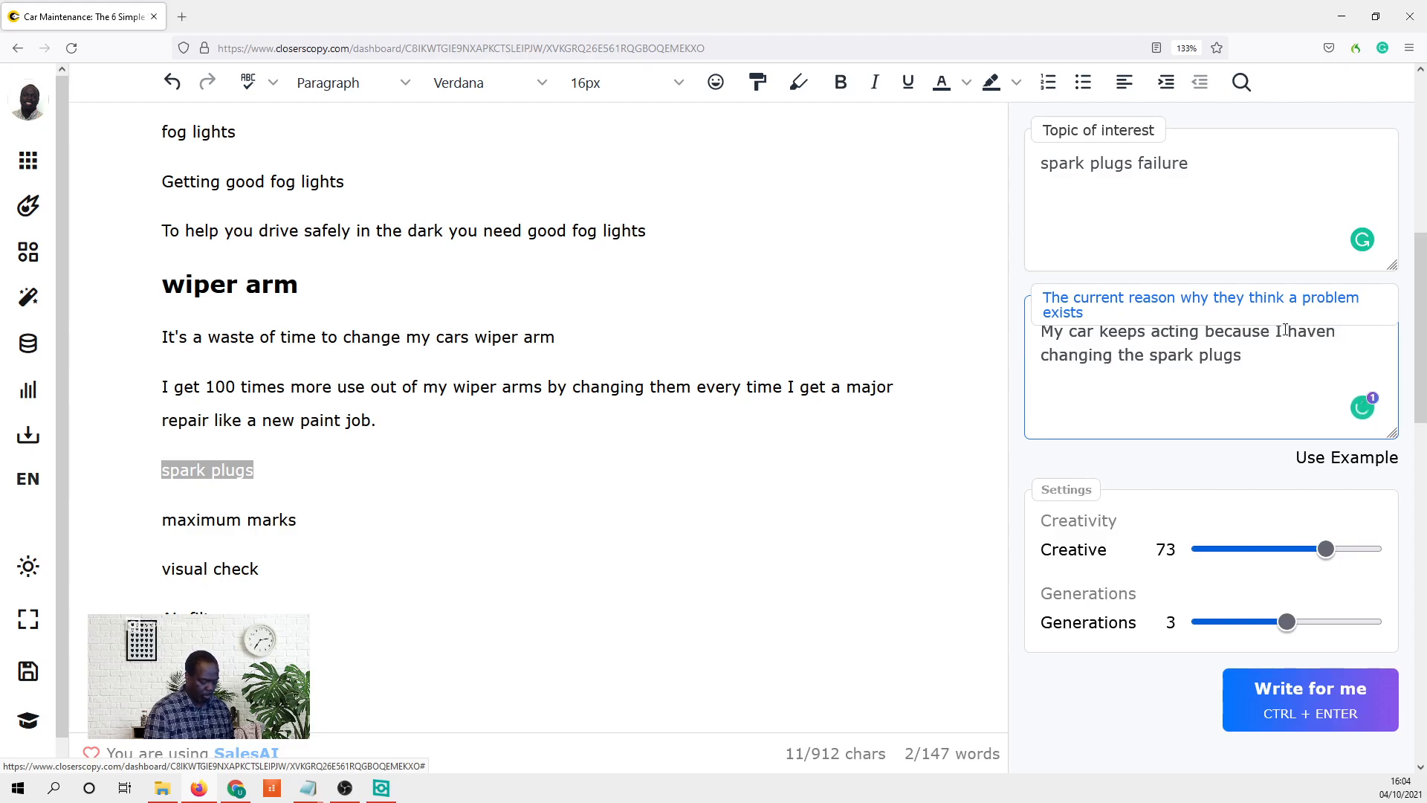
{"action": "type", "text": "not"}
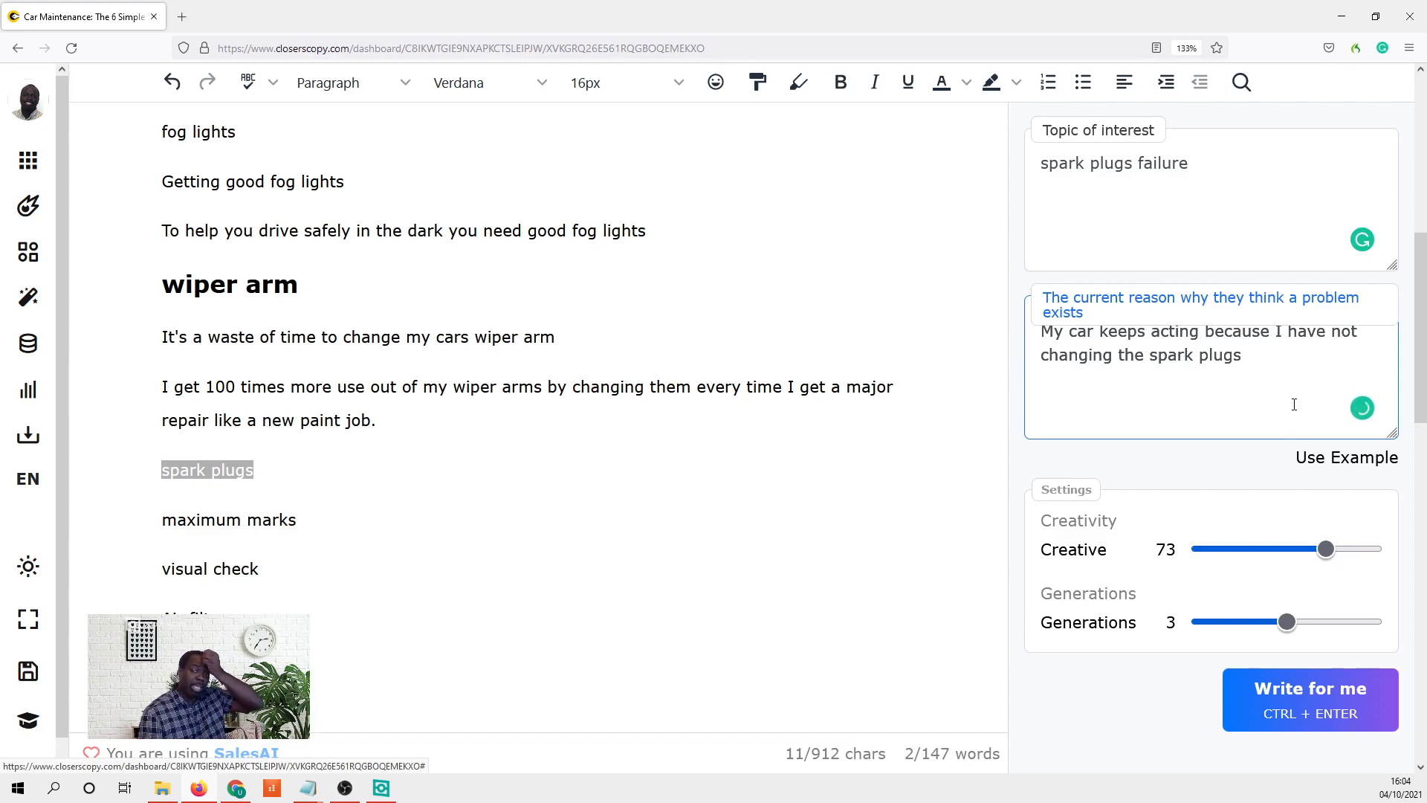
- Generate the E1 better-understanding text for the spark plugs failure topic and its current reason
{"action": "scroll", "coordinate": [1272, 418], "scroll_direction": "down", "scroll_amount": 2}
{"action": "scroll", "coordinate": [1272, 419], "scroll_direction": "down", "scroll_amount": 2}
{"action": "left_click", "coordinate": [1278, 704]}
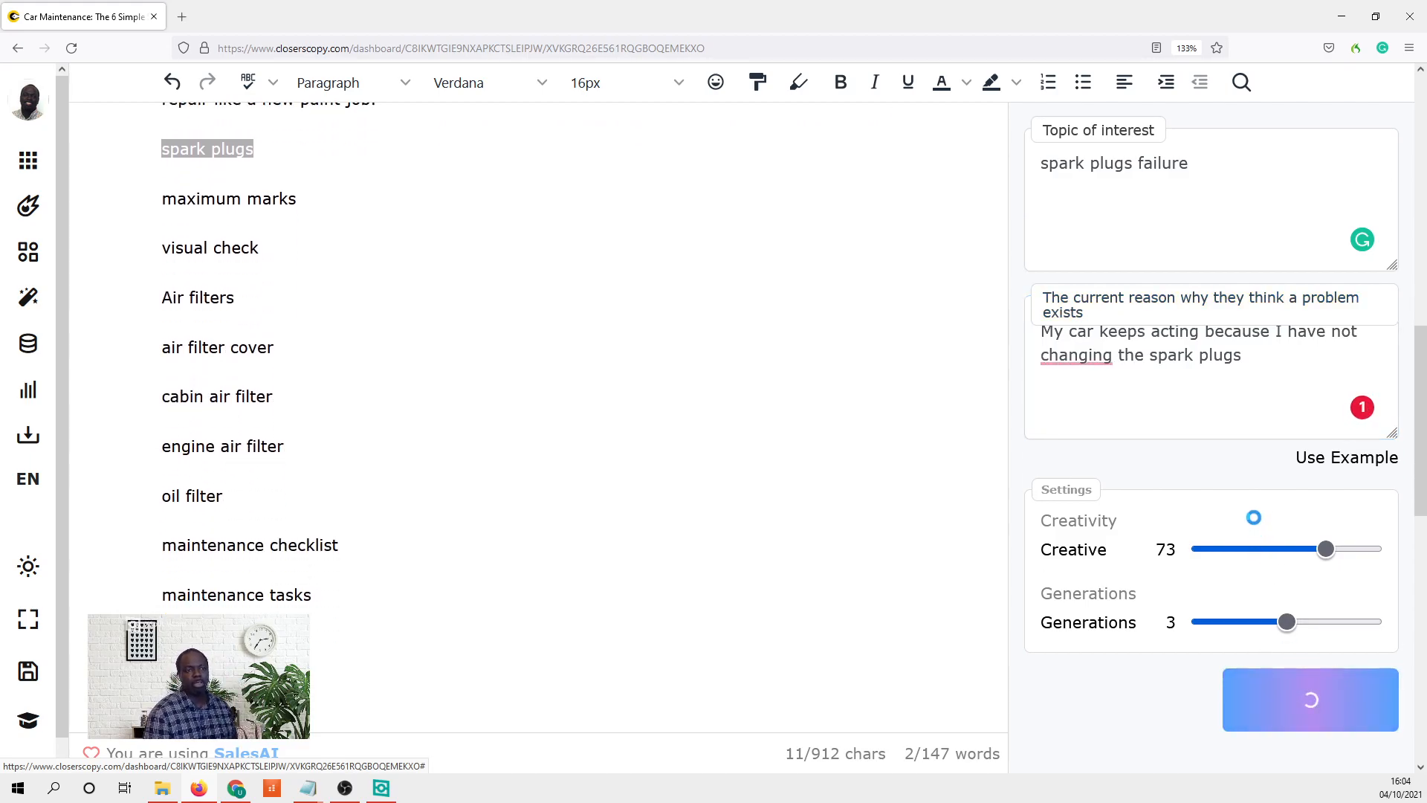
- Read through the generated problem with the belief, rebuffing statement, analogy and benefits, and compare them with the entered topic and reason
{"action": "scroll", "coordinate": [1253, 518], "scroll_direction": "up", "scroll_amount": 3}
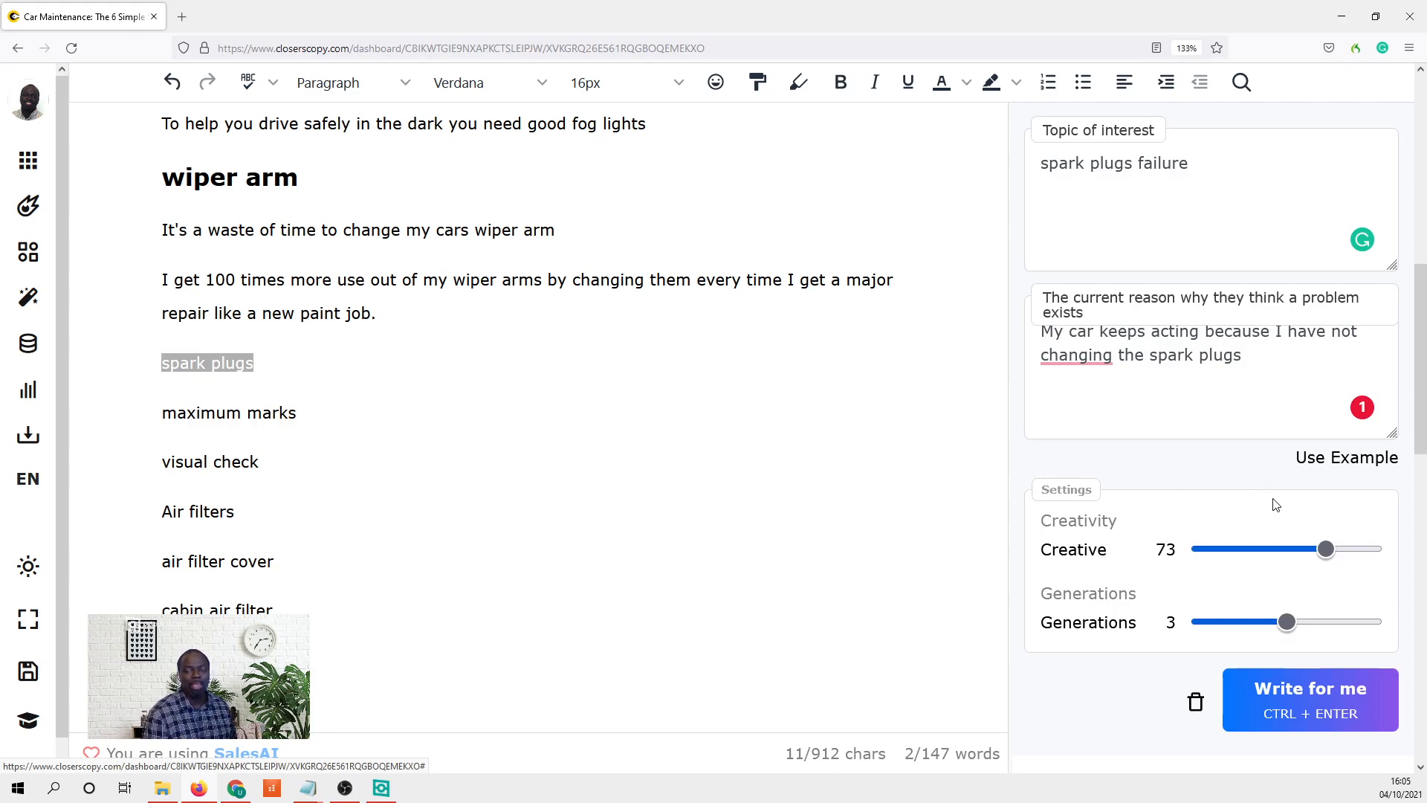
{"action": "scroll", "coordinate": [1272, 500], "scroll_direction": "down", "scroll_amount": 4}
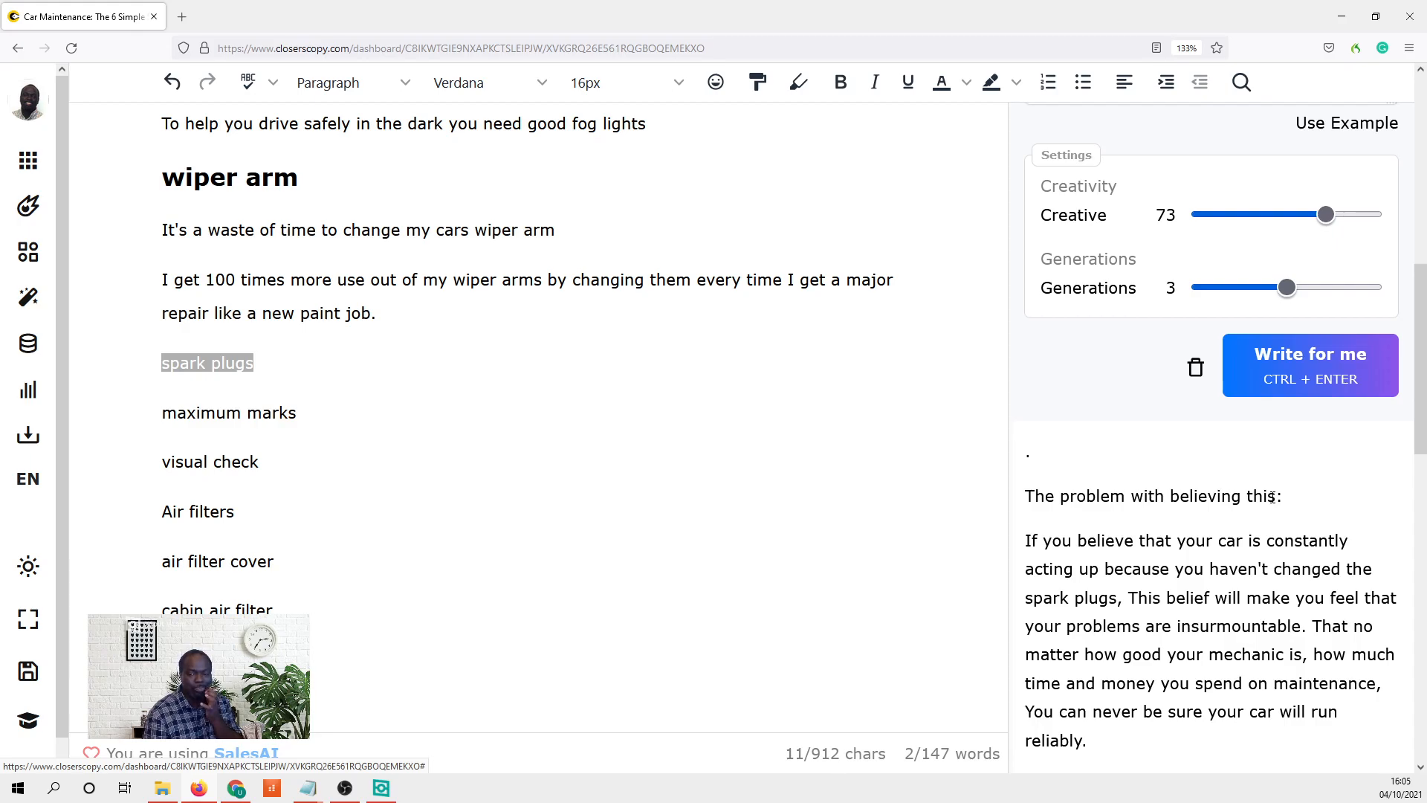
{"action": "scroll", "coordinate": [1273, 497], "scroll_direction": "down", "scroll_amount": 1}
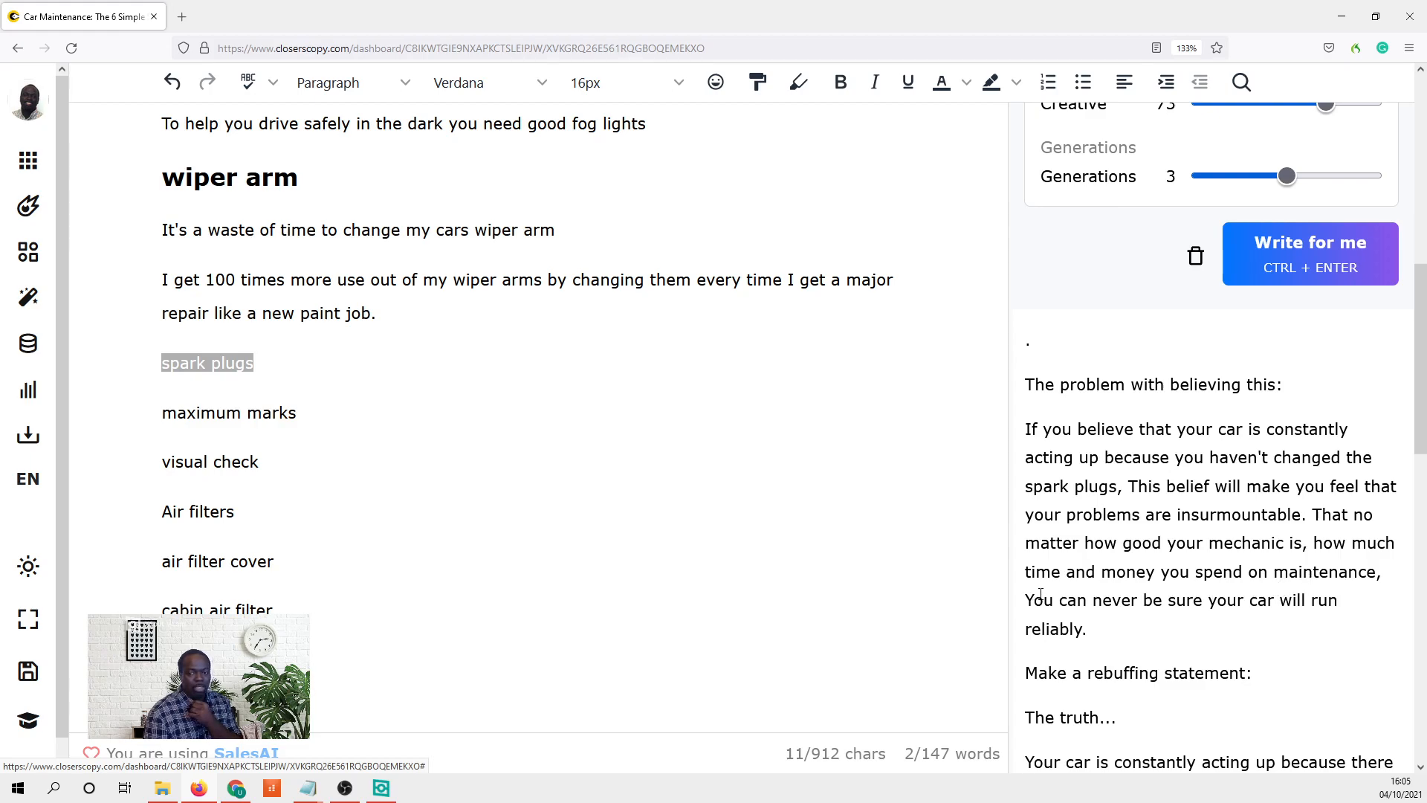
{"action": "scroll", "coordinate": [1308, 576], "scroll_direction": "down", "scroll_amount": 2}
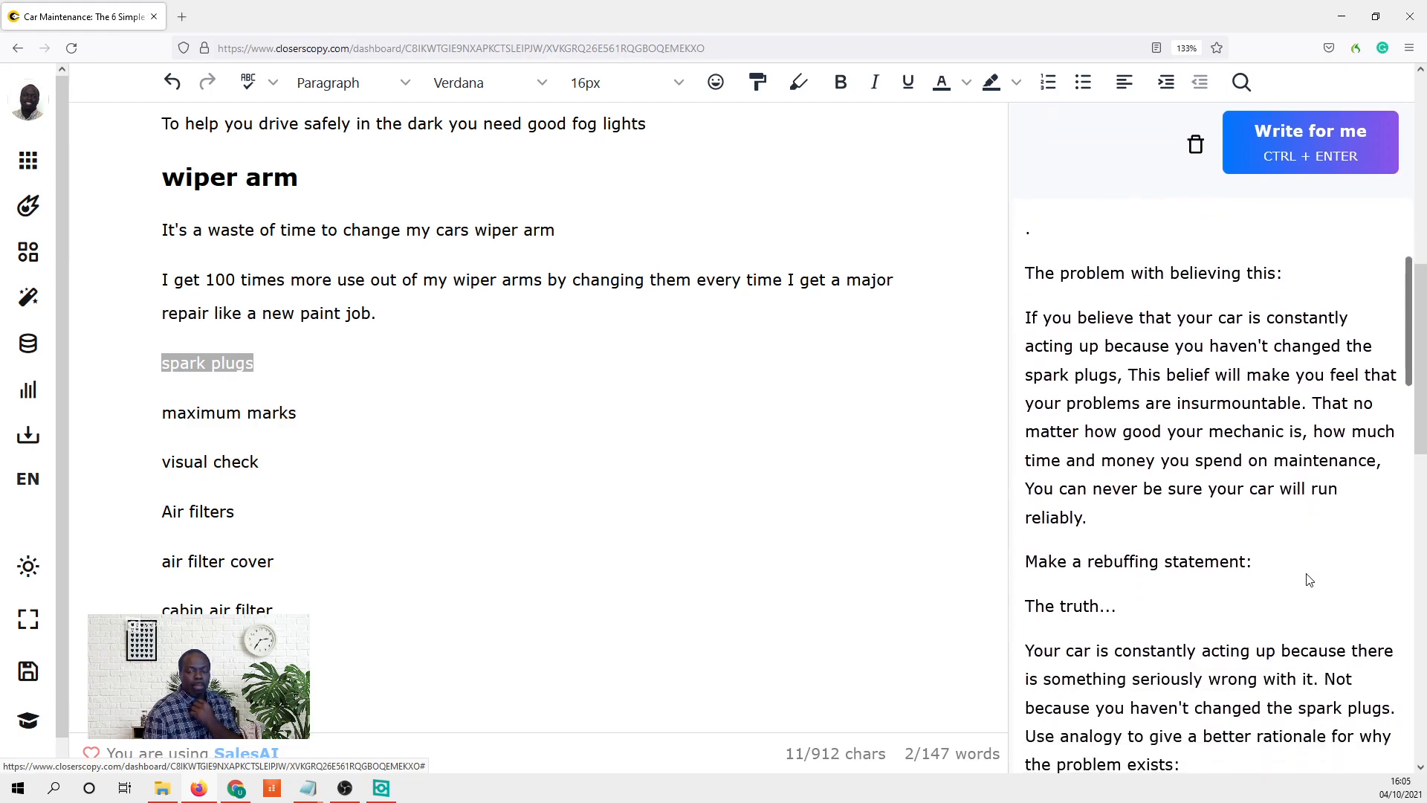
{"action": "scroll", "coordinate": [1306, 576], "scroll_direction": "down", "scroll_amount": 2}
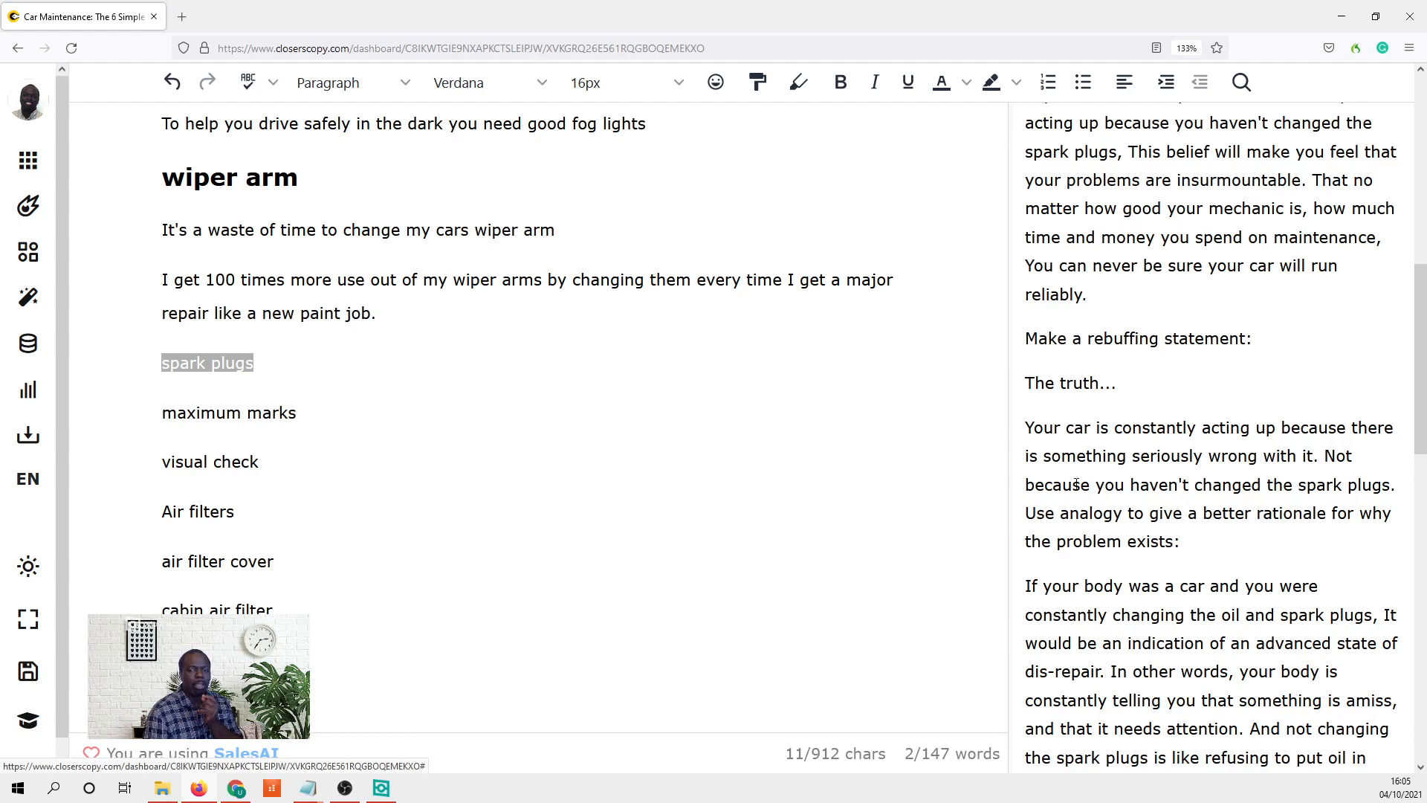
{"action": "scroll", "coordinate": [1108, 491], "scroll_direction": "down", "scroll_amount": 2}
{"action": "scroll", "coordinate": [1169, 475], "scroll_direction": "down", "scroll_amount": 4}
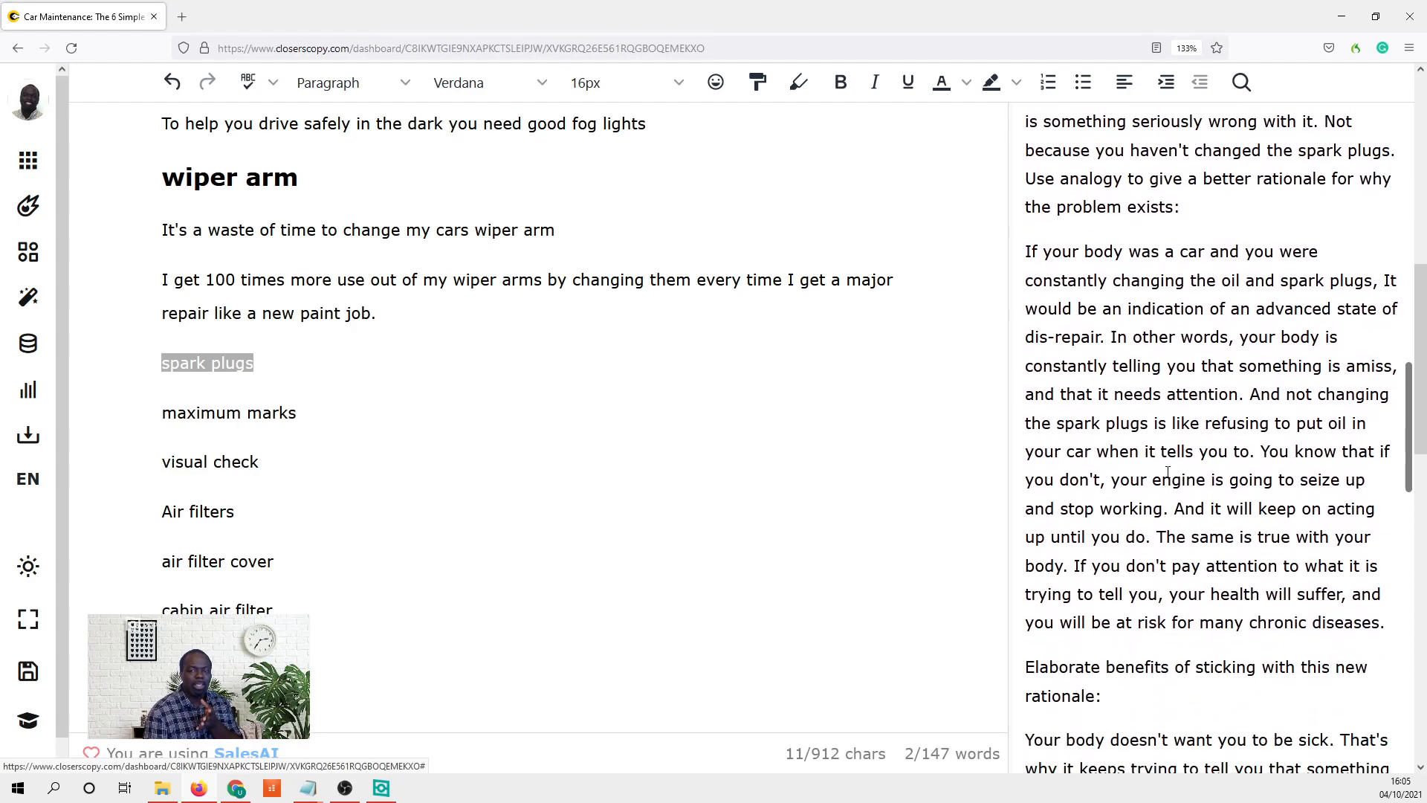
{"action": "scroll", "coordinate": [1165, 474], "scroll_direction": "down", "scroll_amount": 2}
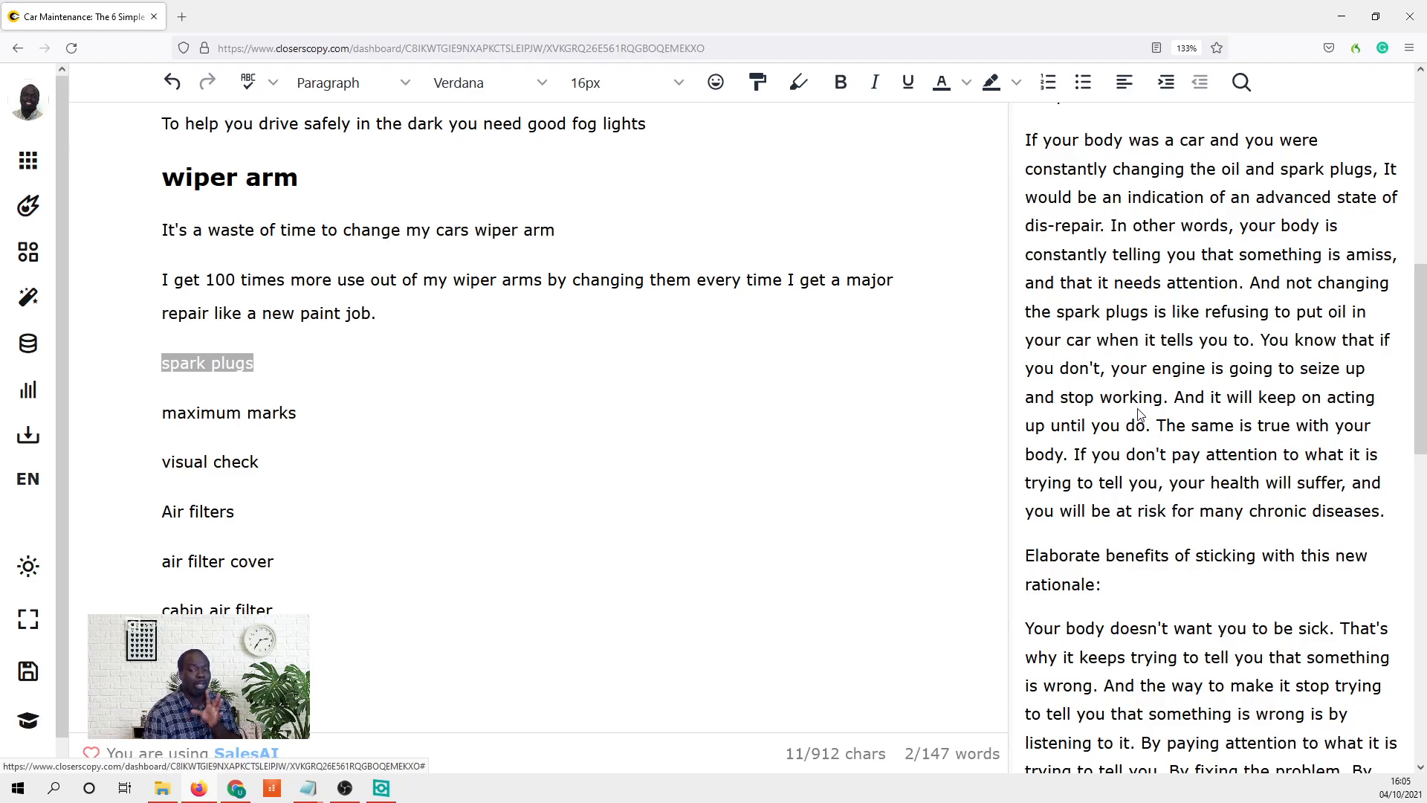
{"action": "scroll", "coordinate": [1140, 418], "scroll_direction": "down", "scroll_amount": 4}
{"action": "scroll", "coordinate": [1132, 408], "scroll_direction": "up", "scroll_amount": 14}
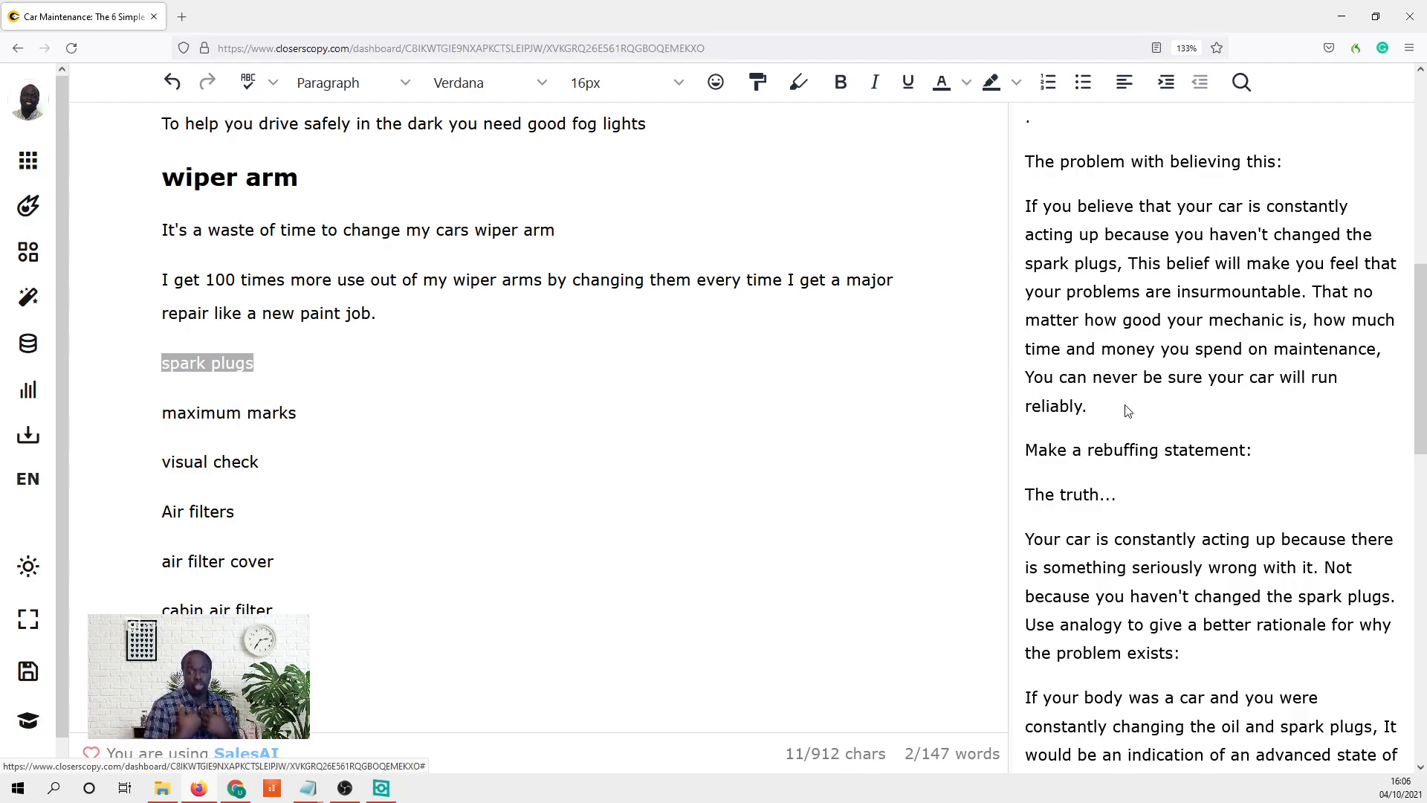
{"action": "scroll", "coordinate": [1312, 403], "scroll_direction": "up", "scroll_amount": 3}
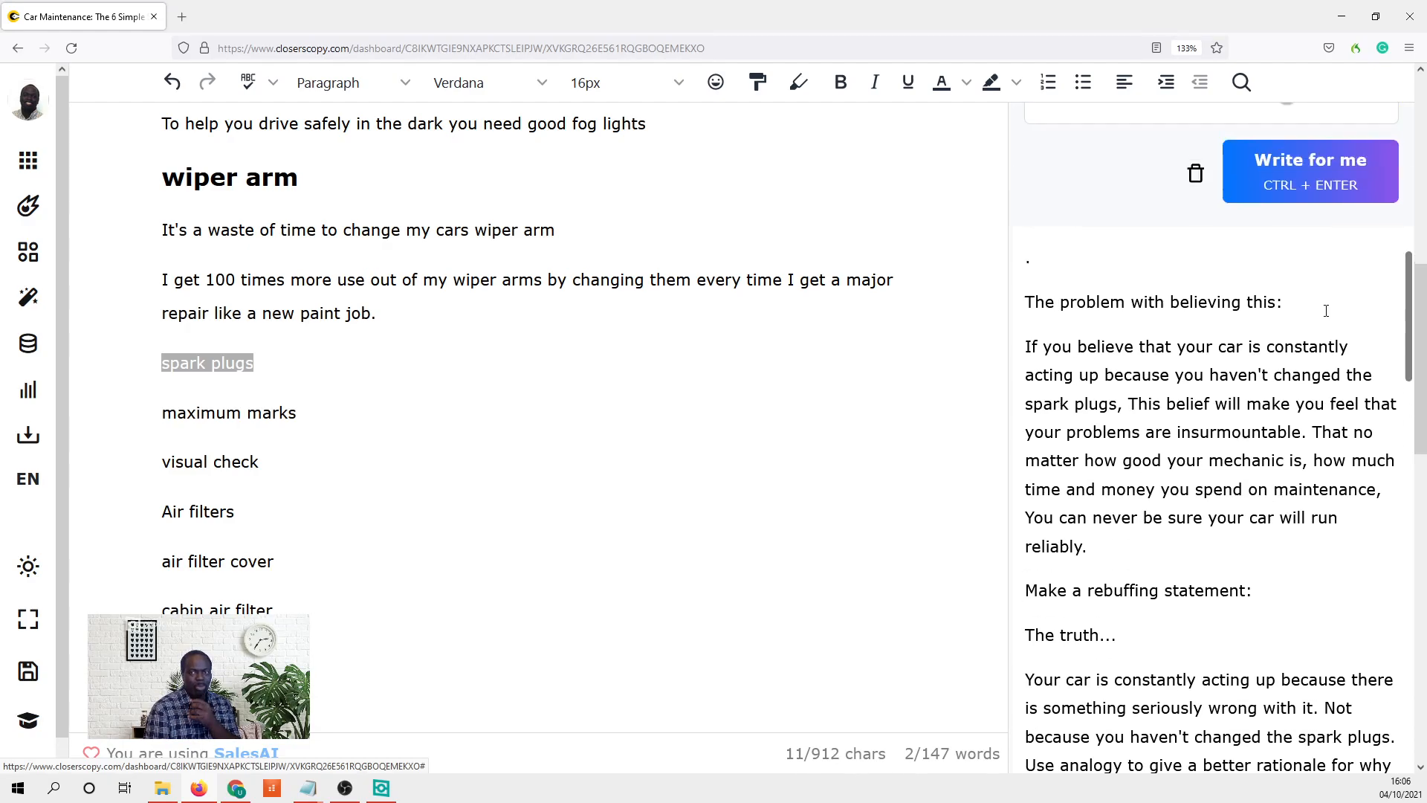
{"action": "scroll", "coordinate": [1311, 379], "scroll_direction": "up", "scroll_amount": 6}
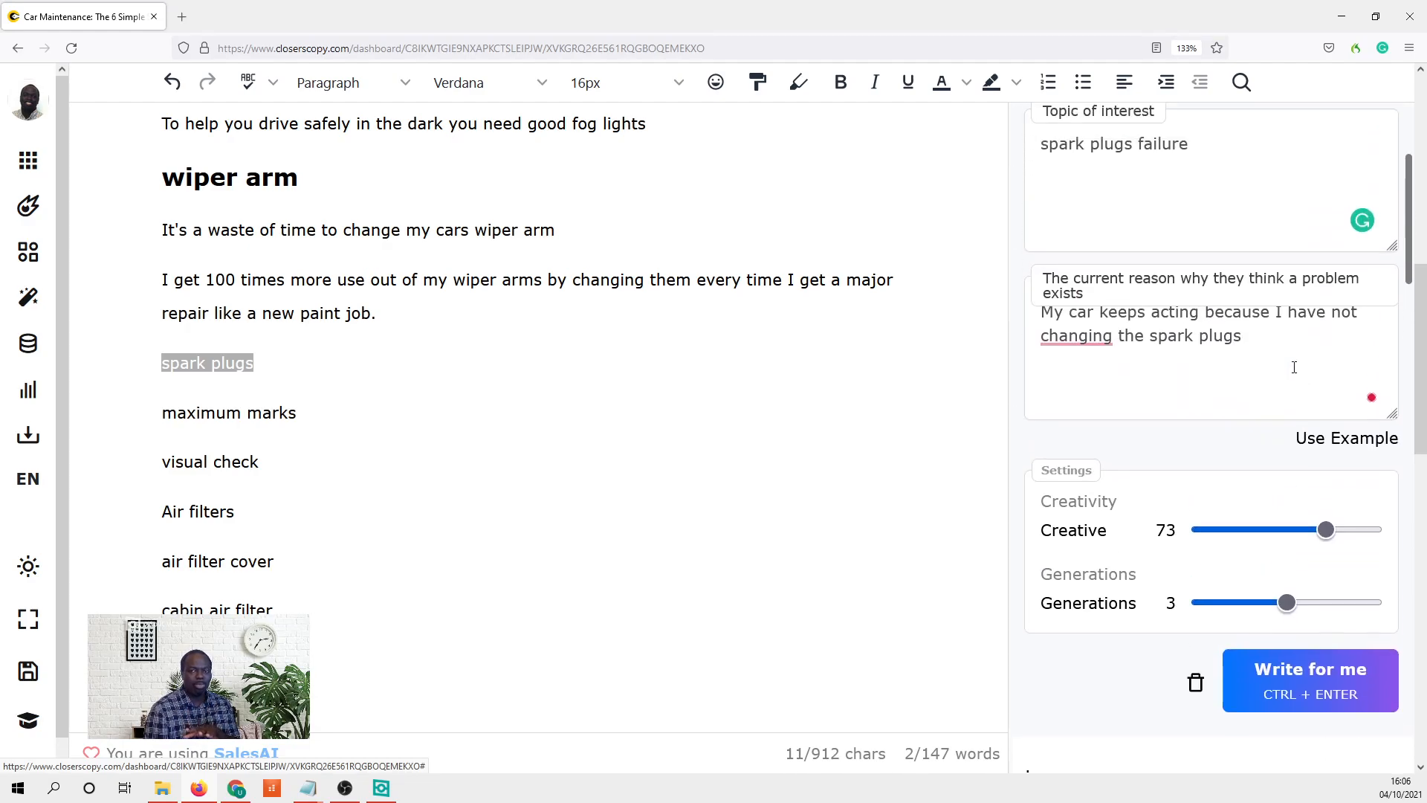
{"action": "scroll", "coordinate": [1190, 383], "scroll_direction": "down", "scroll_amount": 2}
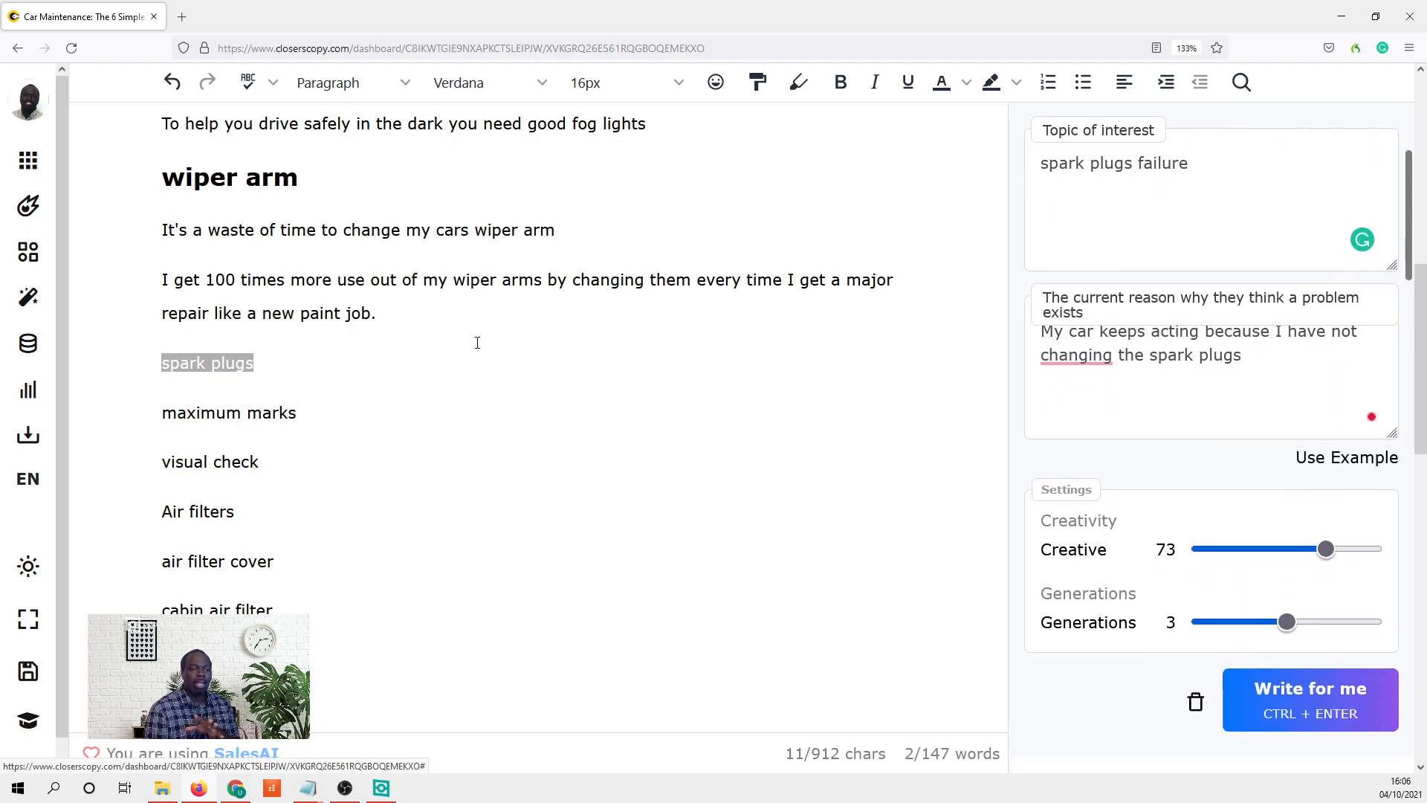
{"action": "left_click", "coordinate": [262, 364]}
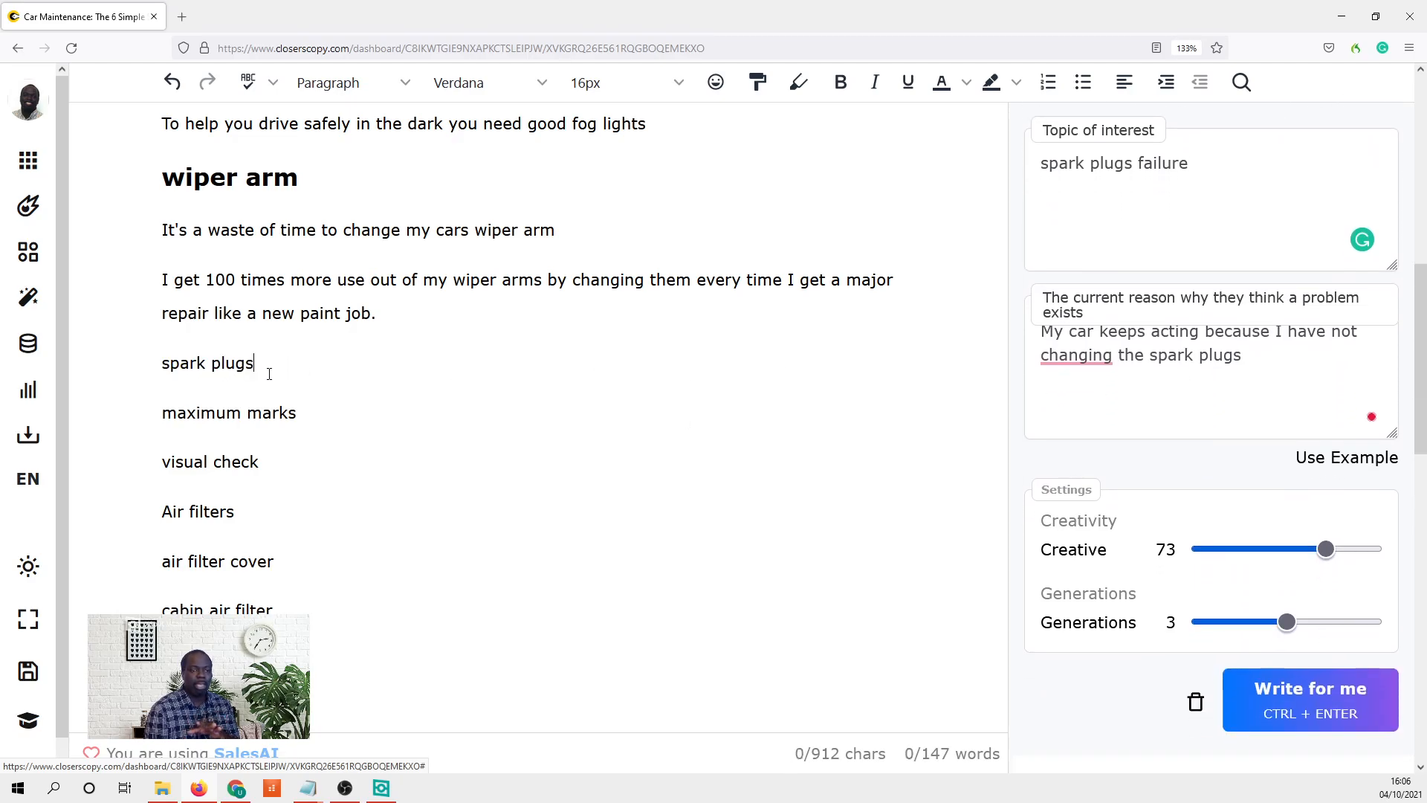
{"action": "left_click_drag", "start_coordinate": [311, 360], "coordinate": [106, 360]}
{"action": "left_click", "coordinate": [354, 375]}
{"action": "scroll", "coordinate": [354, 372], "scroll_direction": "up", "scroll_amount": 6}
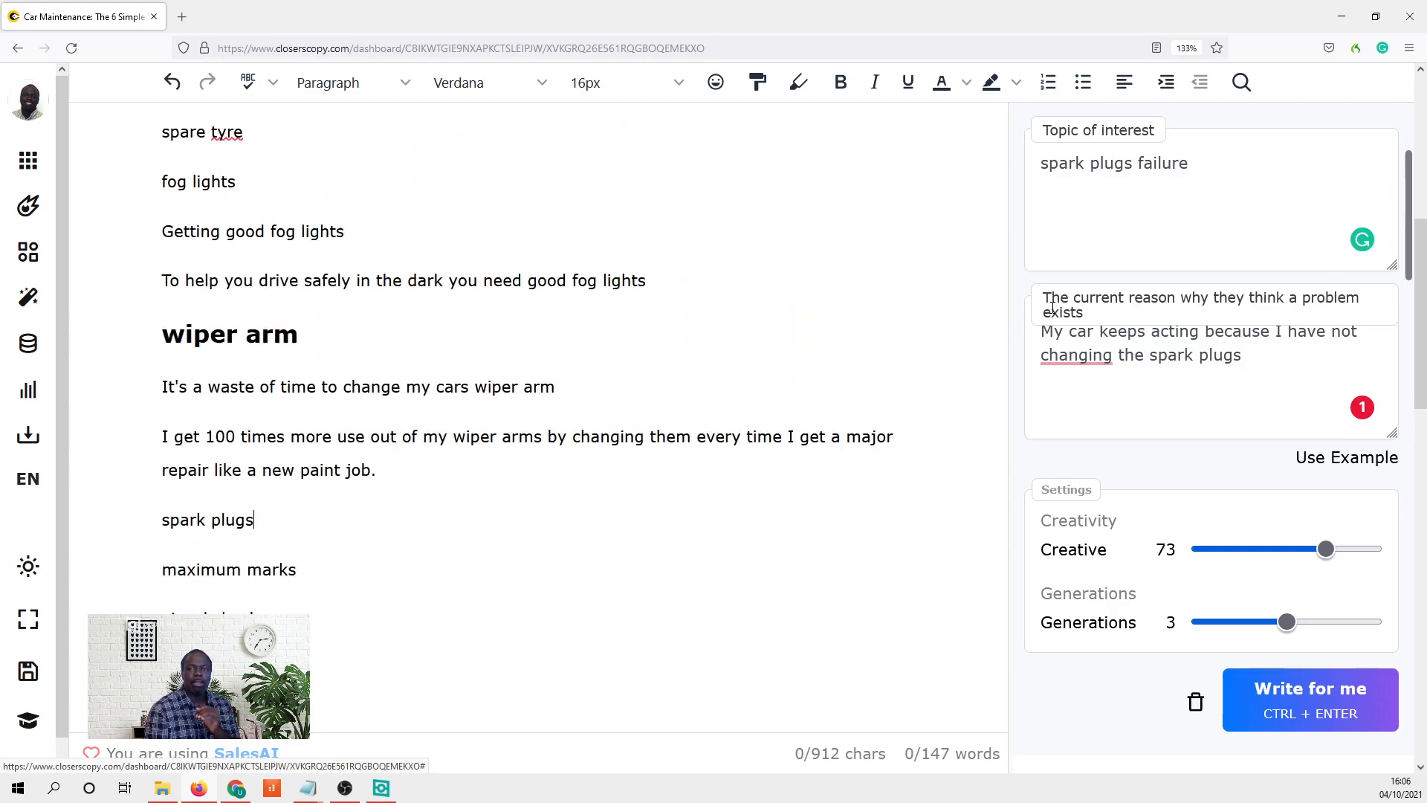
- Return to the frameworks list and open the "I1) Surprising how to's type two" framework
{"action": "scroll", "coordinate": [1172, 303], "scroll_direction": "up", "scroll_amount": 3}
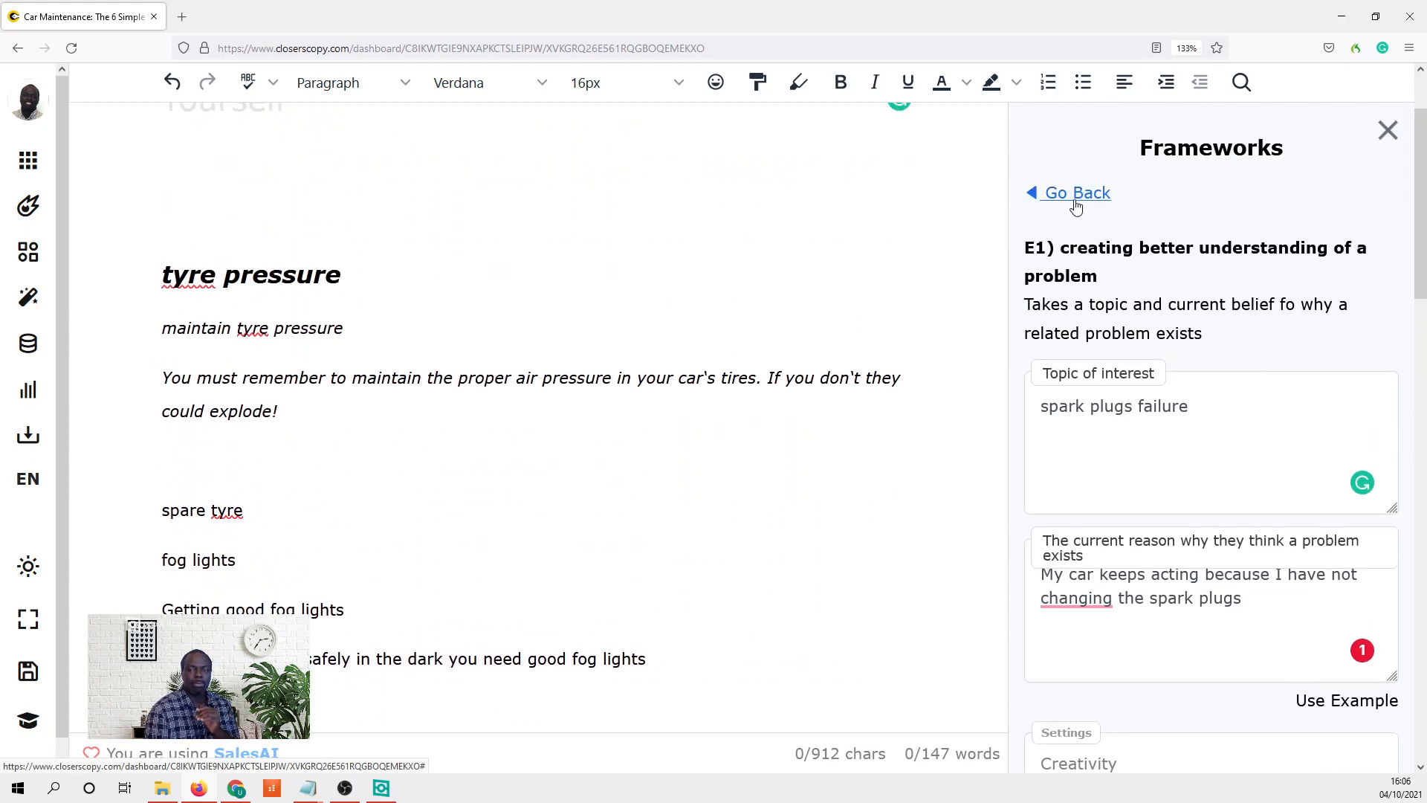
{"action": "left_click", "coordinate": [1076, 195]}
{"action": "scroll", "coordinate": [1202, 311], "scroll_direction": "down", "scroll_amount": 4}
{"action": "scroll", "coordinate": [1203, 311], "scroll_direction": "down", "scroll_amount": 10}
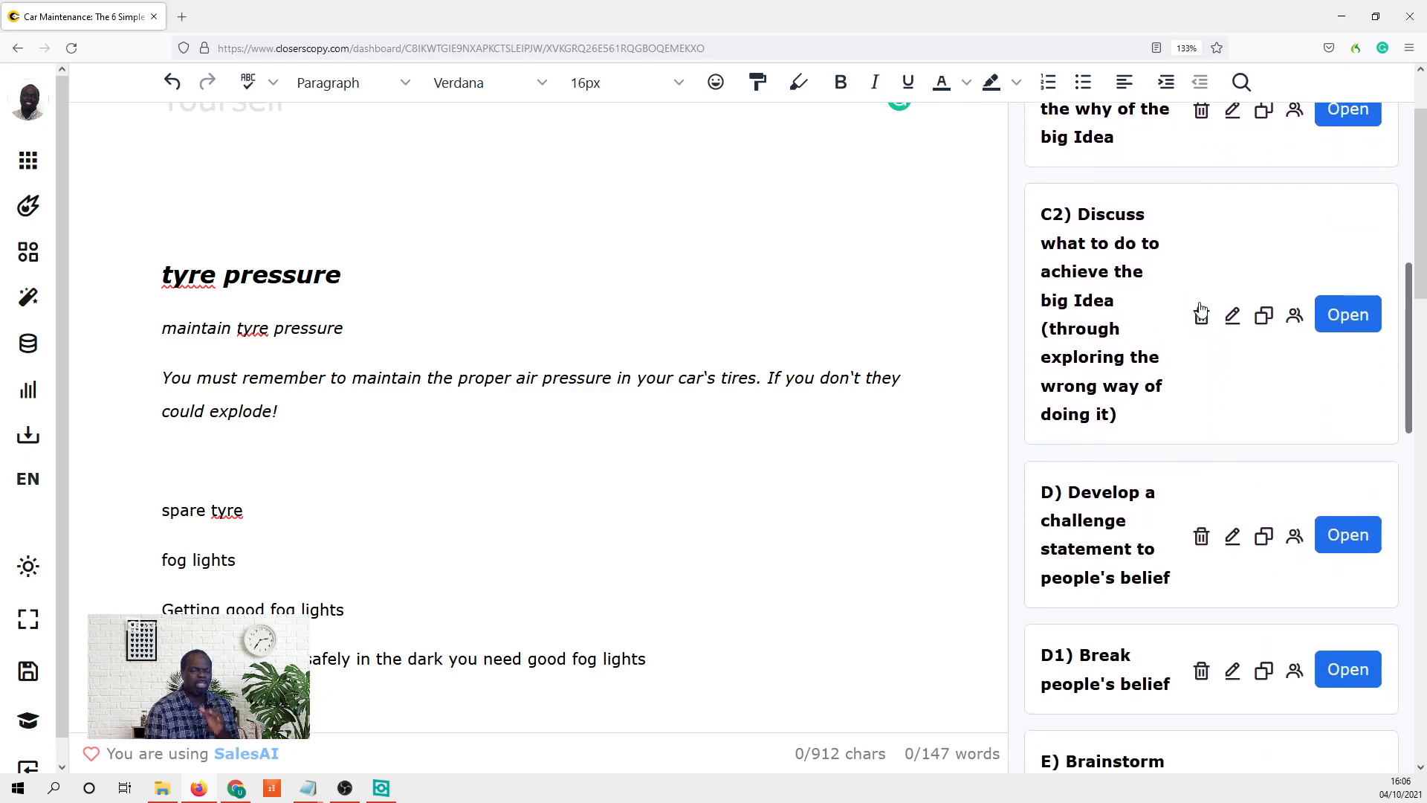
{"action": "scroll", "coordinate": [962, 524], "scroll_direction": "down", "scroll_amount": 9}
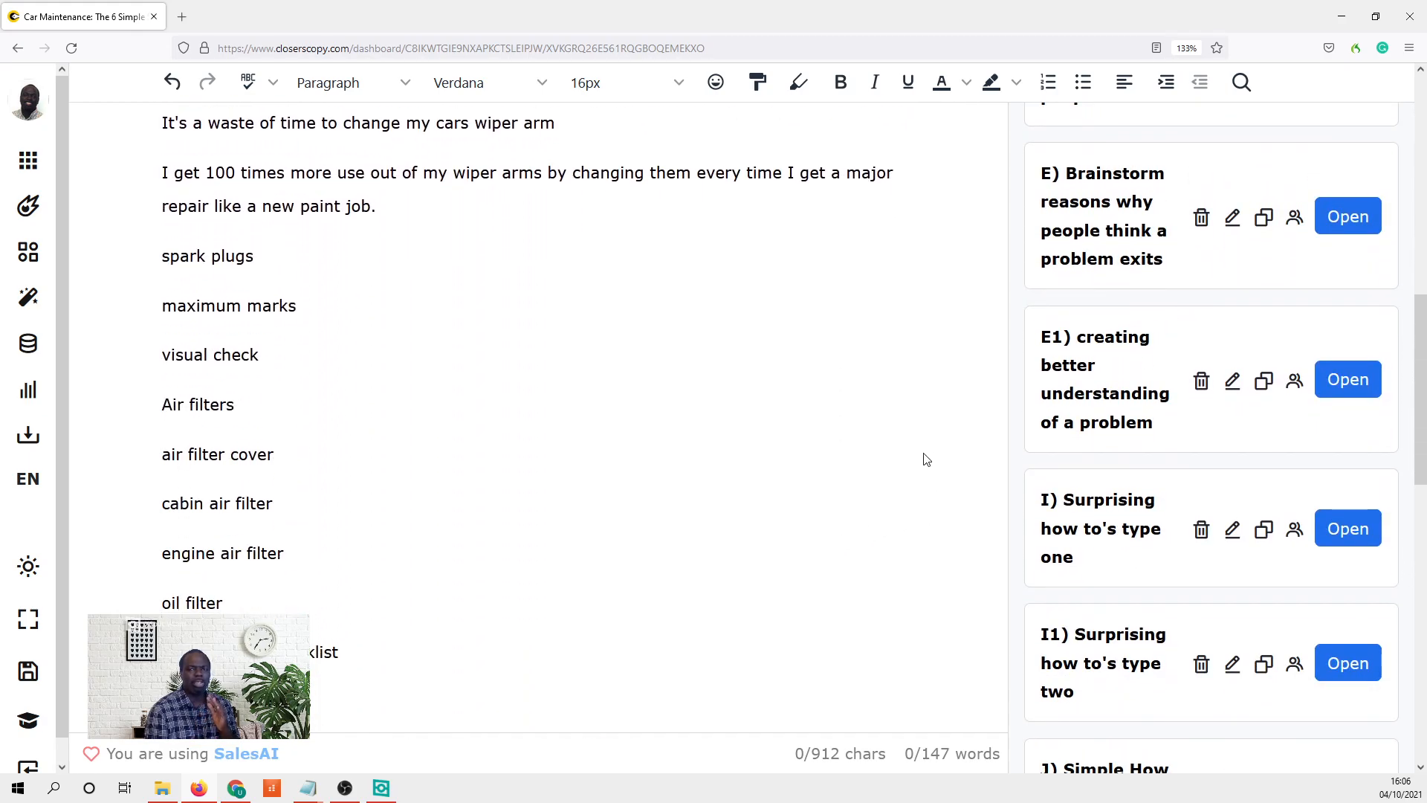
{"action": "scroll", "coordinate": [927, 459], "scroll_direction": "up", "scroll_amount": 2}
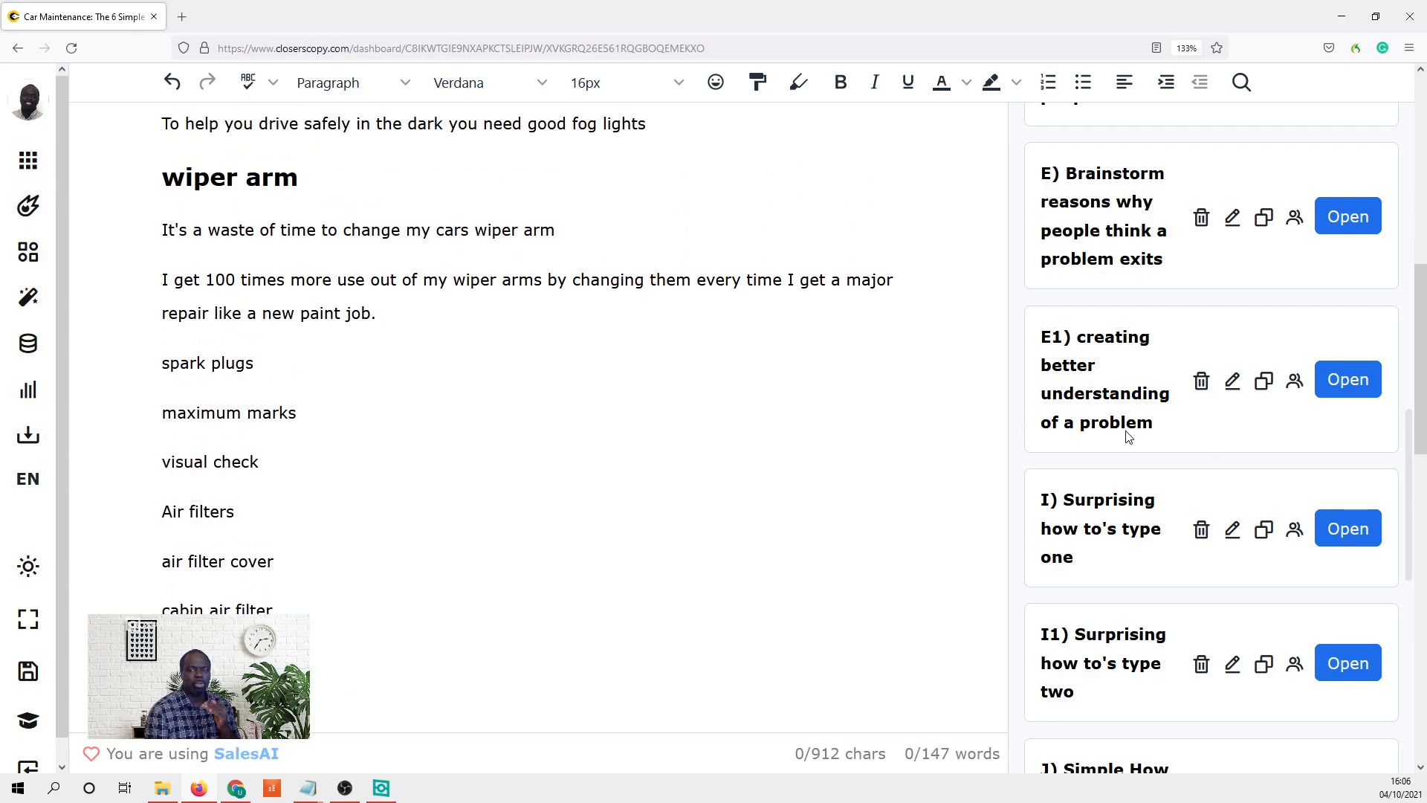
{"action": "scroll", "coordinate": [1124, 437], "scroll_direction": "down", "scroll_amount": 2}
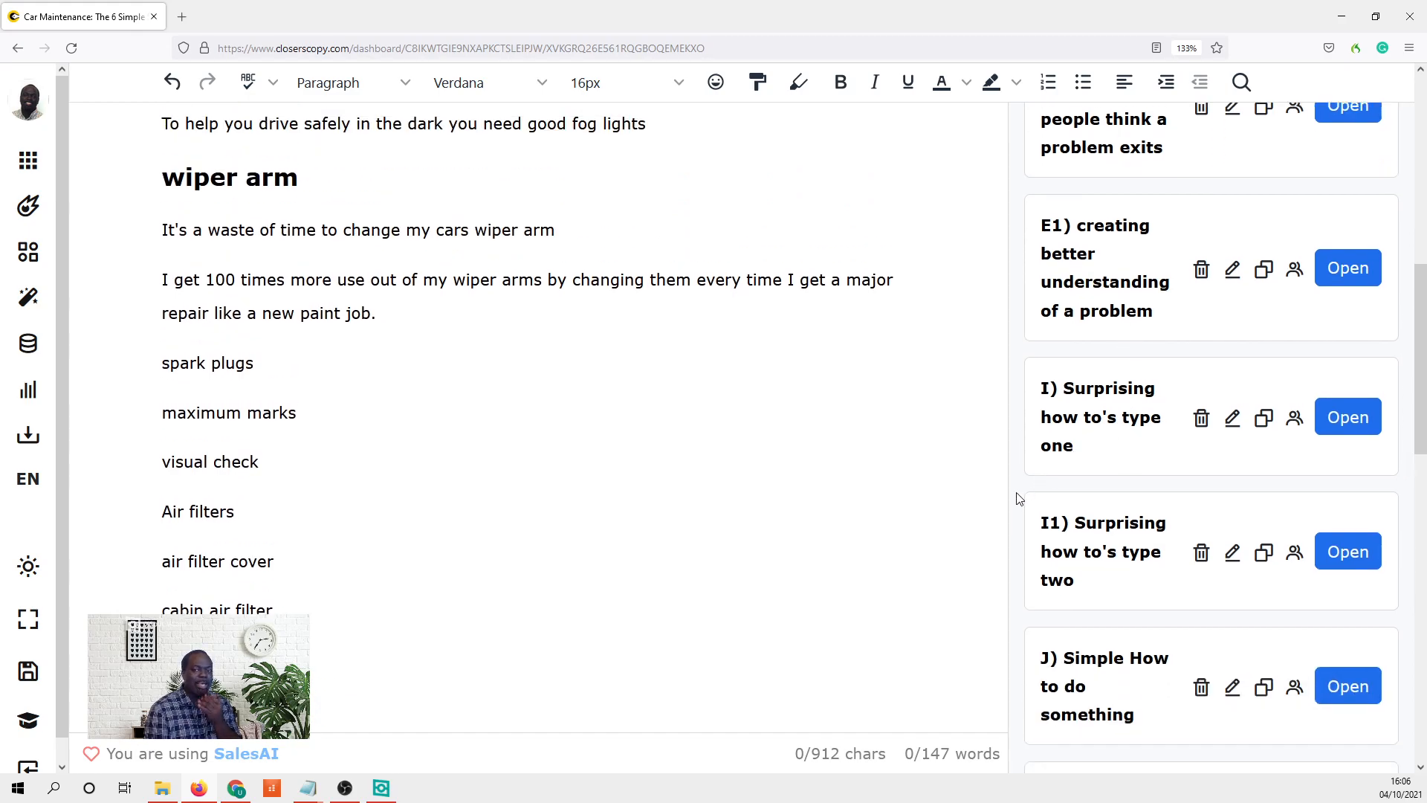
{"action": "scroll", "coordinate": [1019, 495], "scroll_direction": "down", "scroll_amount": 2}
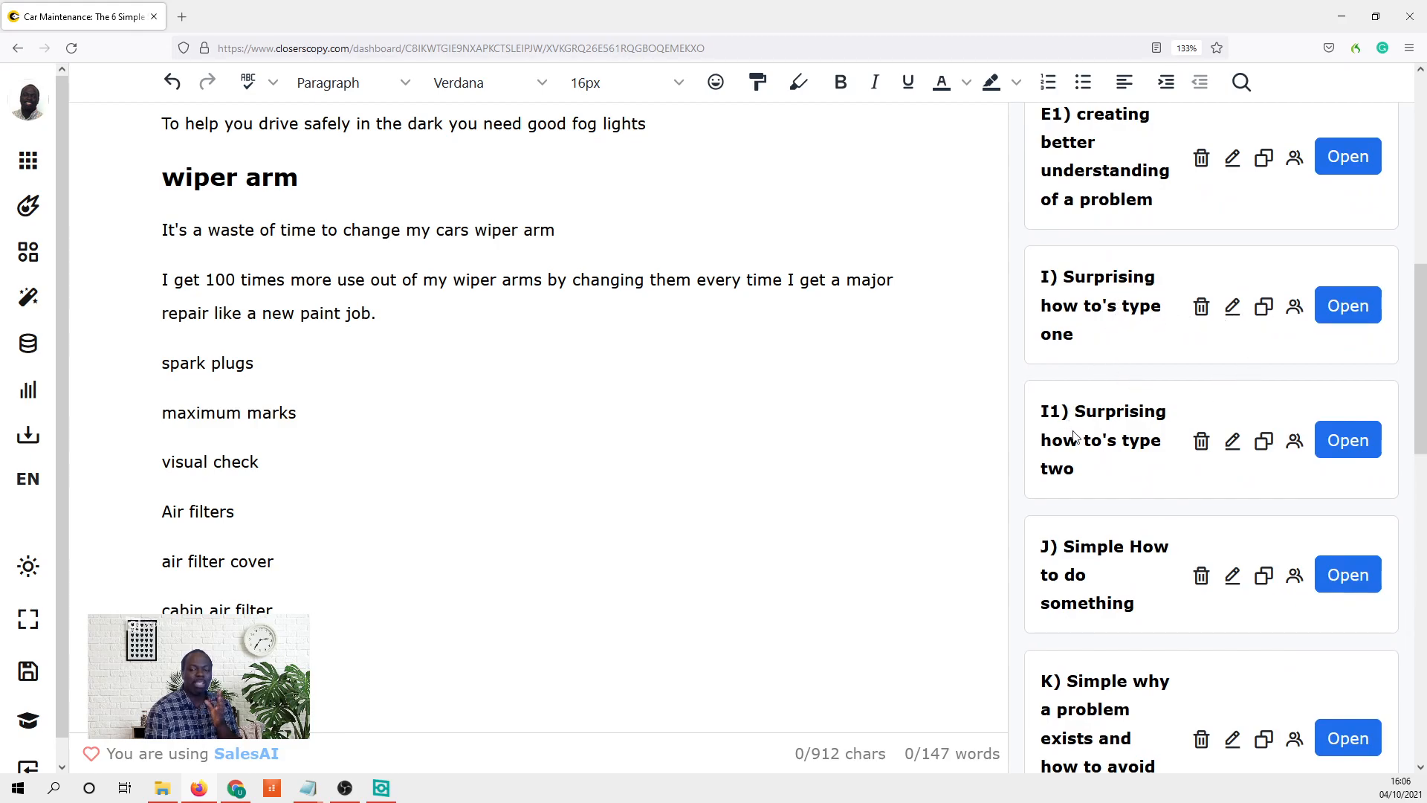
{"action": "scroll", "coordinate": [1124, 550], "scroll_direction": "down", "scroll_amount": 3}
{"action": "scroll", "coordinate": [1126, 535], "scroll_direction": "up", "scroll_amount": 3}
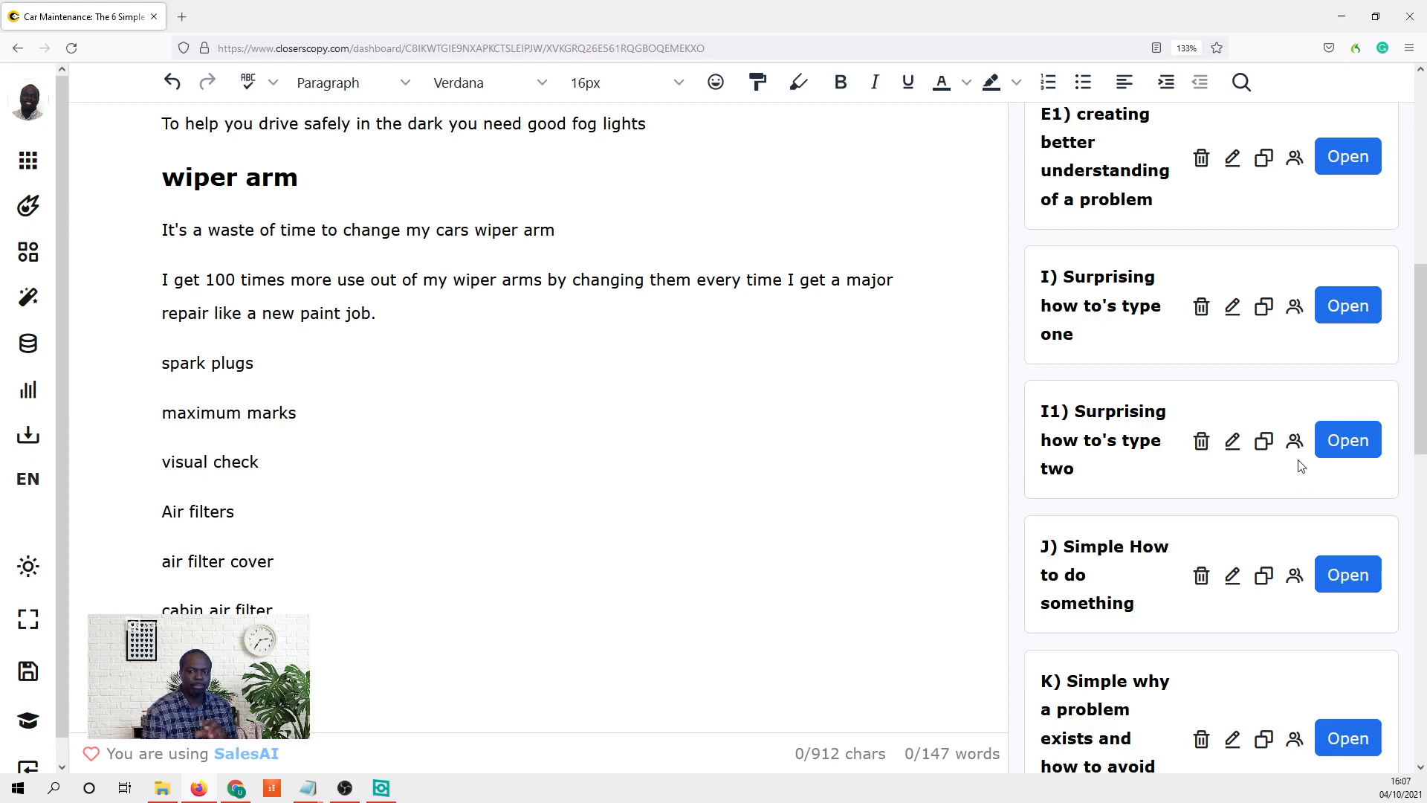
{"action": "left_click", "coordinate": [1347, 446]}
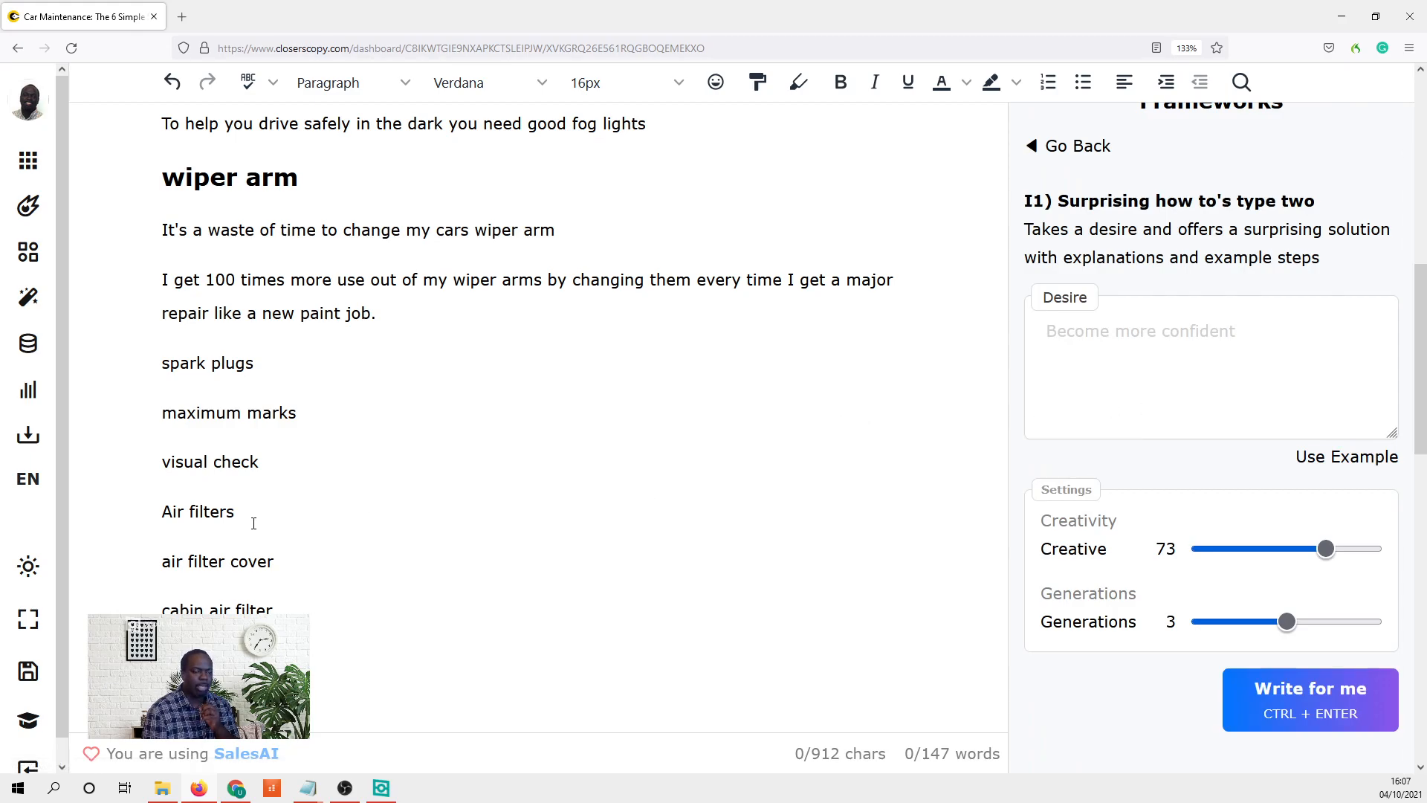
- Copy the "Air filters" subtopic into the desire, extend it to "Get better Car Air filters", and generate the surprising how-to text
{"action": "left_click_drag", "start_coordinate": [233, 513], "coordinate": [123, 518]}
{"action": "key", "text": "ctrl+c"}
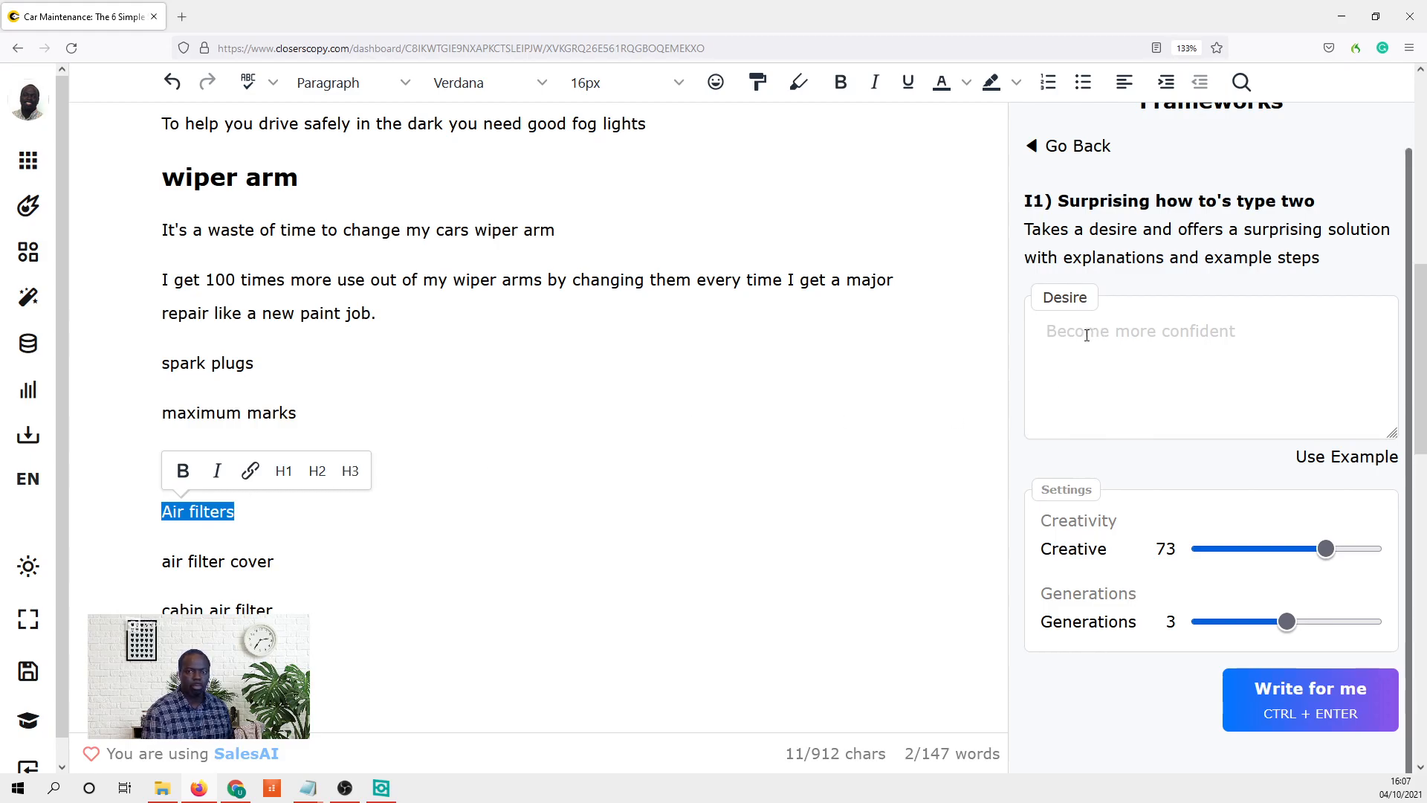
{"action": "left_click", "coordinate": [1126, 332]}
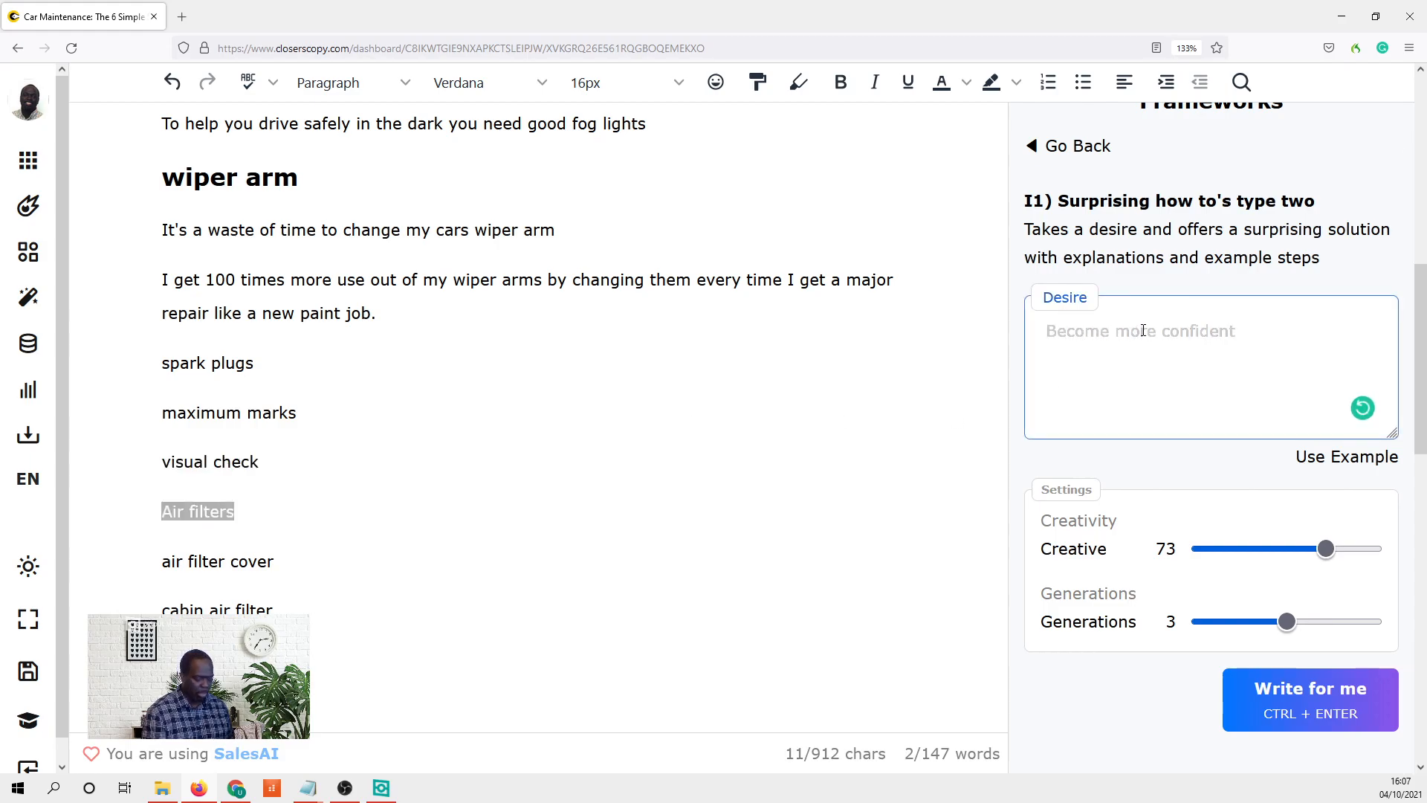
{"action": "key", "text": "ctrl+v"}
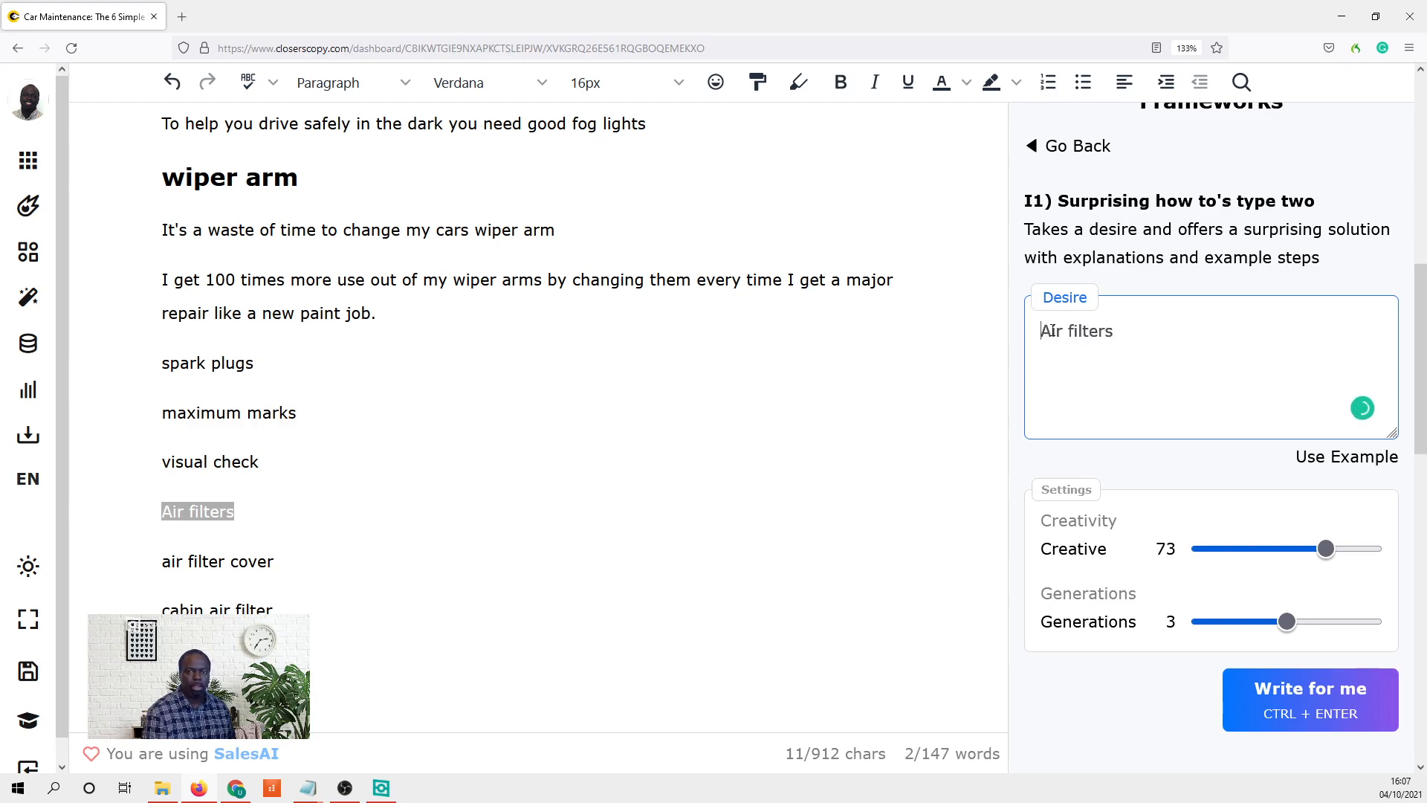
{"action": "type", "text": "Get bett"}
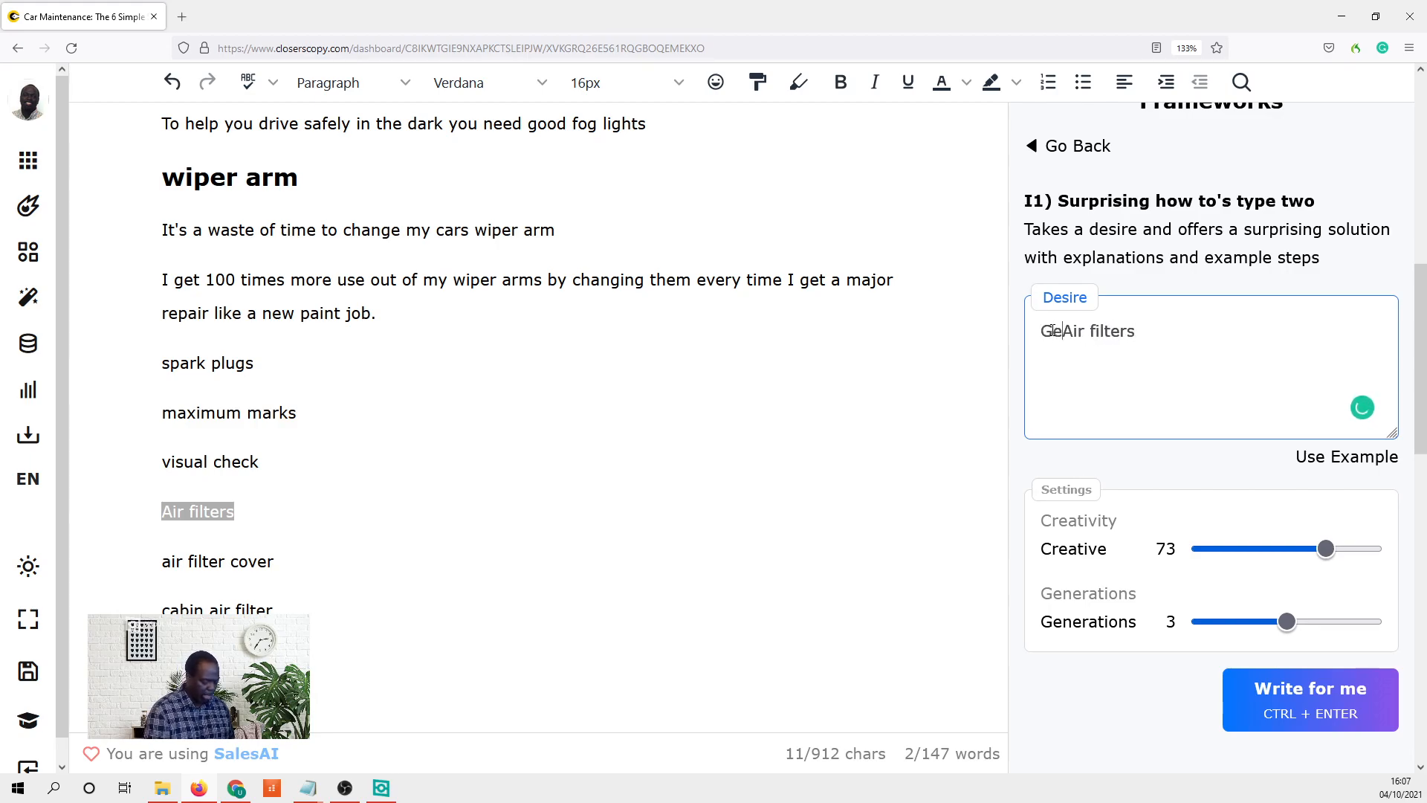
{"action": "type", "text": "er Ca"}
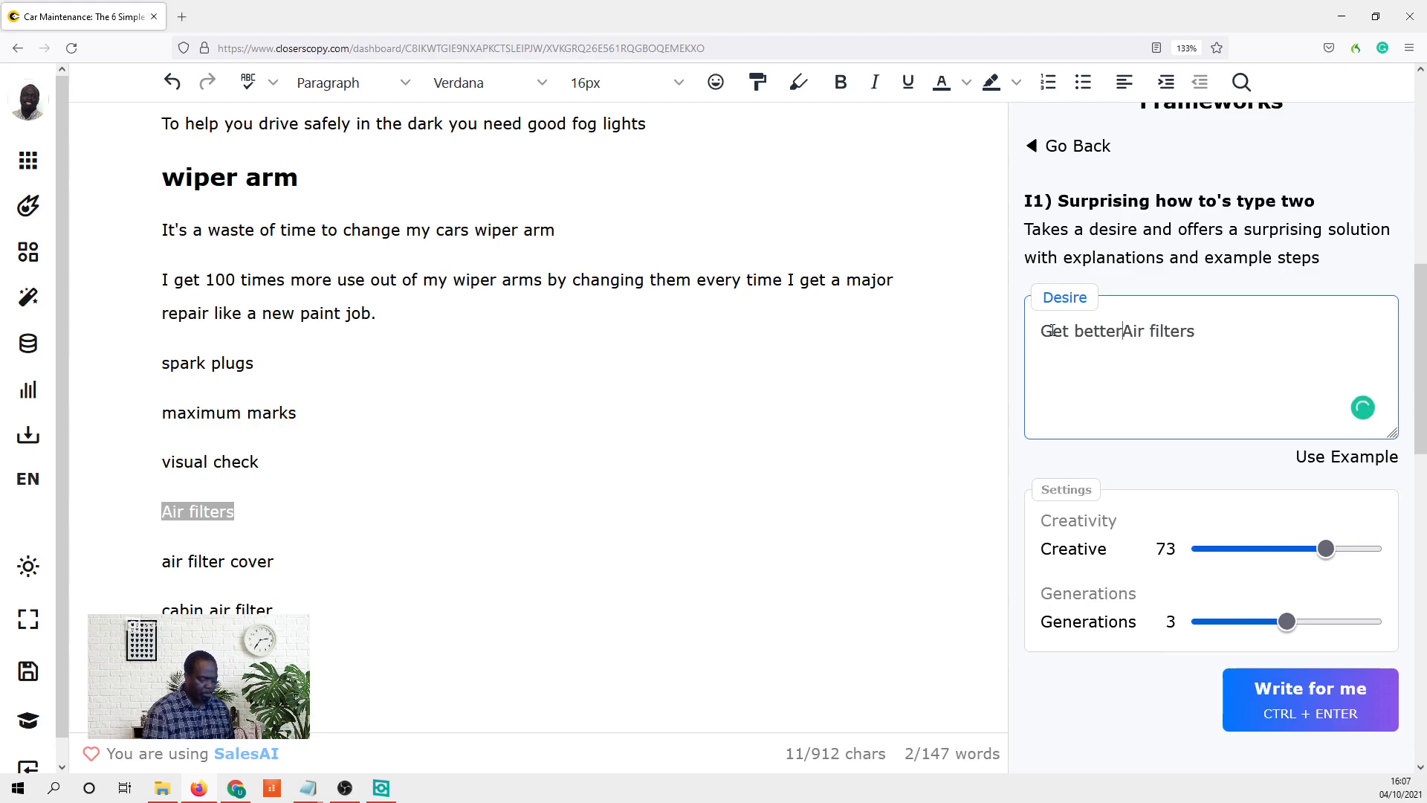
{"action": "type", "text": "r"}
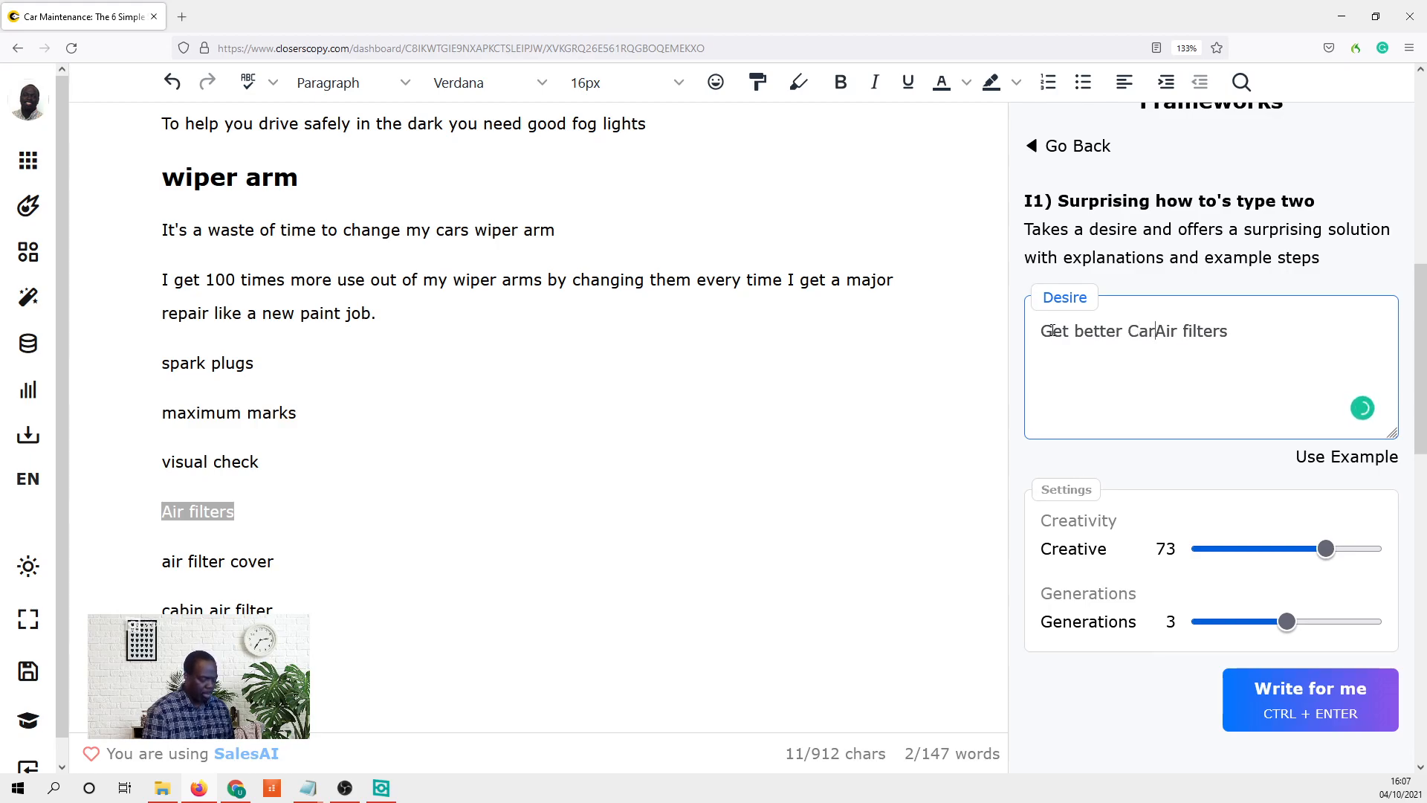
{"action": "left_click", "coordinate": [1293, 697]}
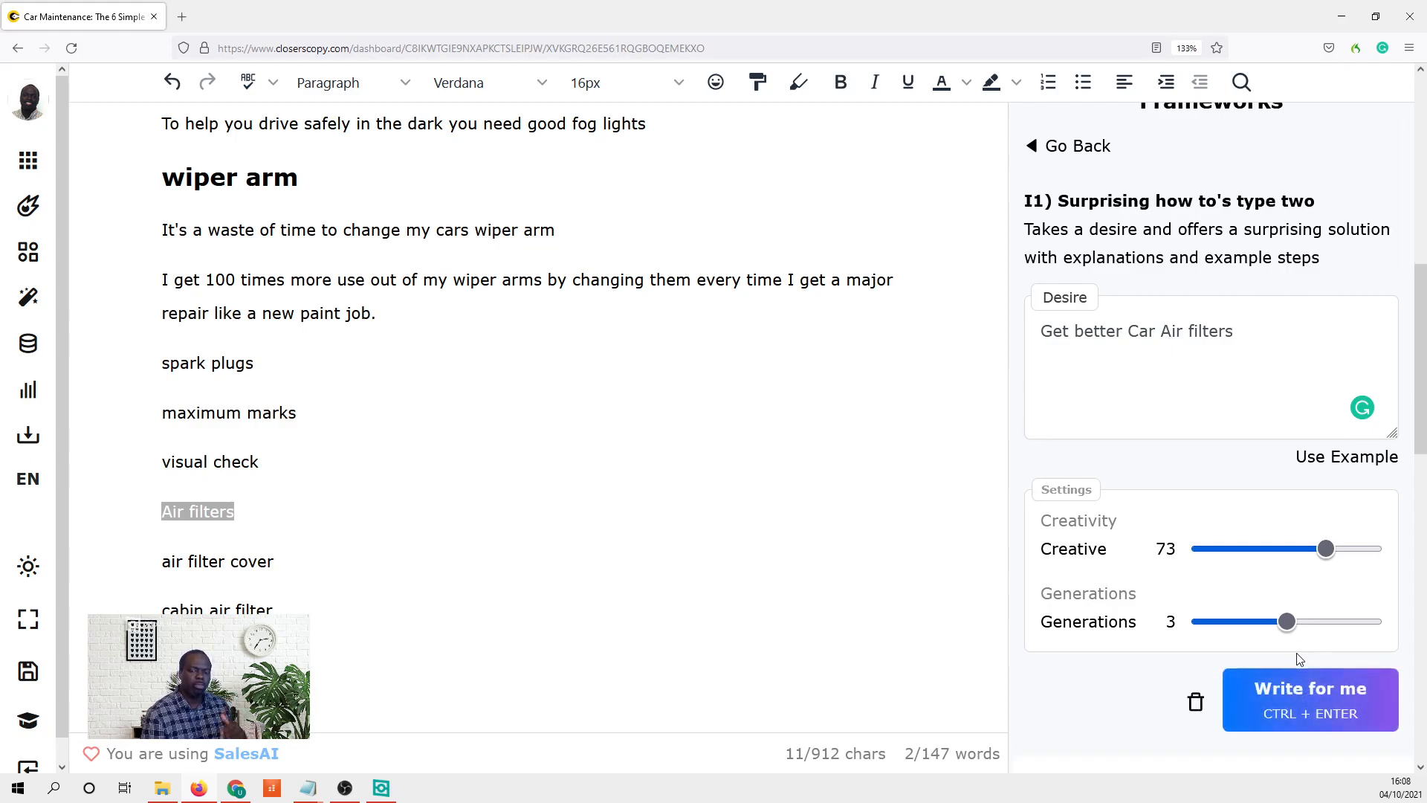
- Read the first generated result's surprising tool, how-to statement, importance and benefit, and compare it with the entered desire
{"action": "scroll", "coordinate": [1298, 659], "scroll_direction": "down", "scroll_amount": 3}
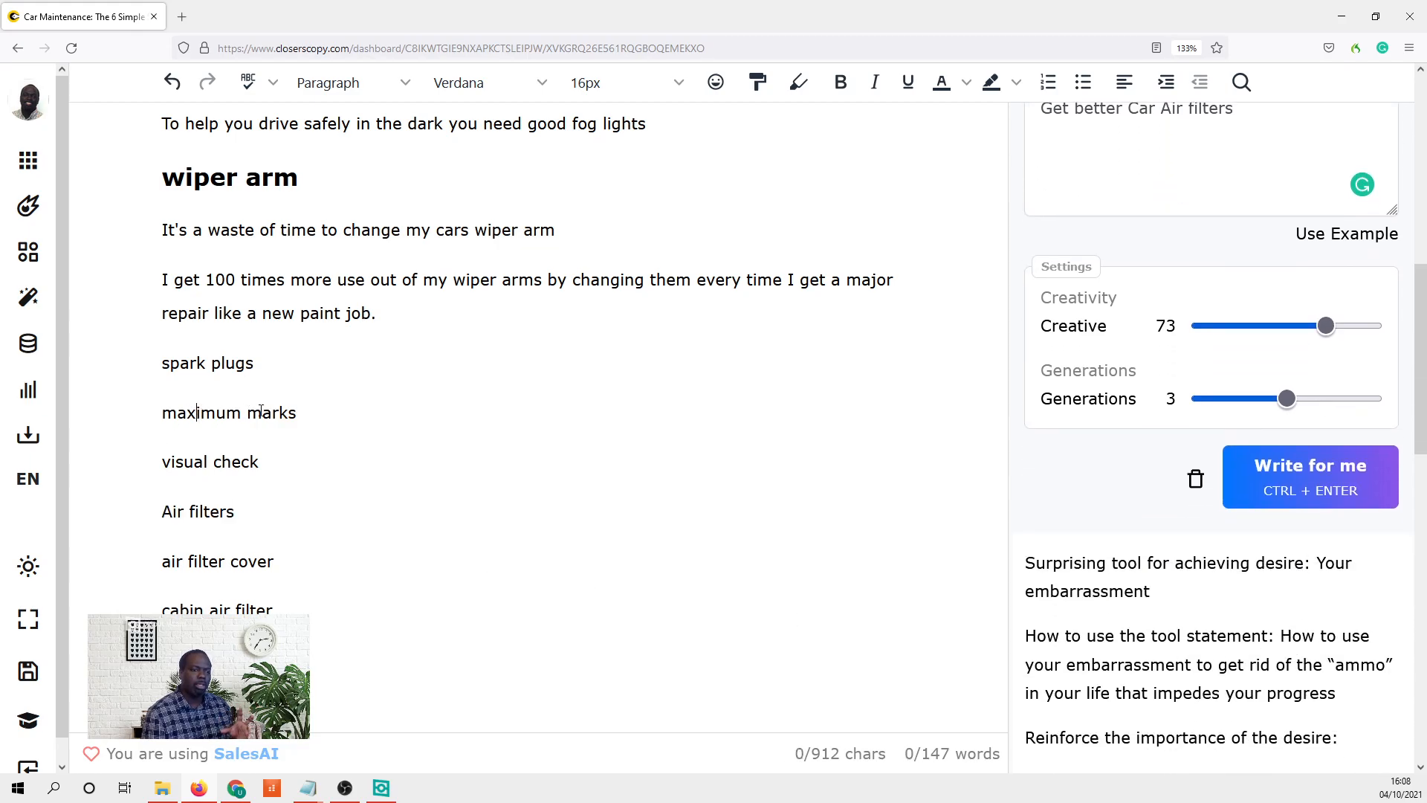
{"action": "left_click_drag", "start_coordinate": [261, 413], "coordinate": [145, 414]}
{"action": "left_click_drag", "start_coordinate": [333, 421], "coordinate": [108, 407]}
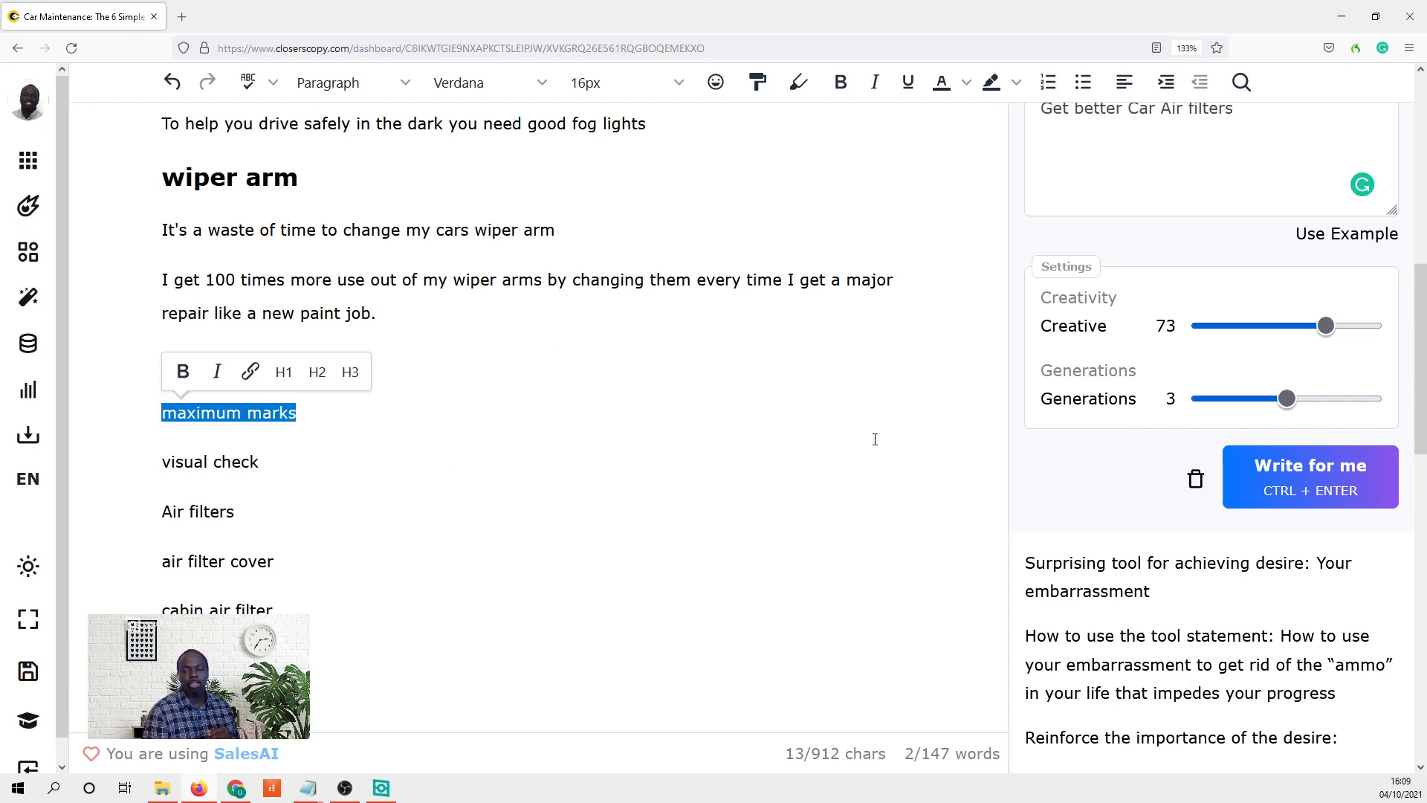
{"action": "scroll", "coordinate": [1111, 523], "scroll_direction": "down", "scroll_amount": 2}
{"action": "scroll", "coordinate": [1130, 524], "scroll_direction": "up", "scroll_amount": 1}
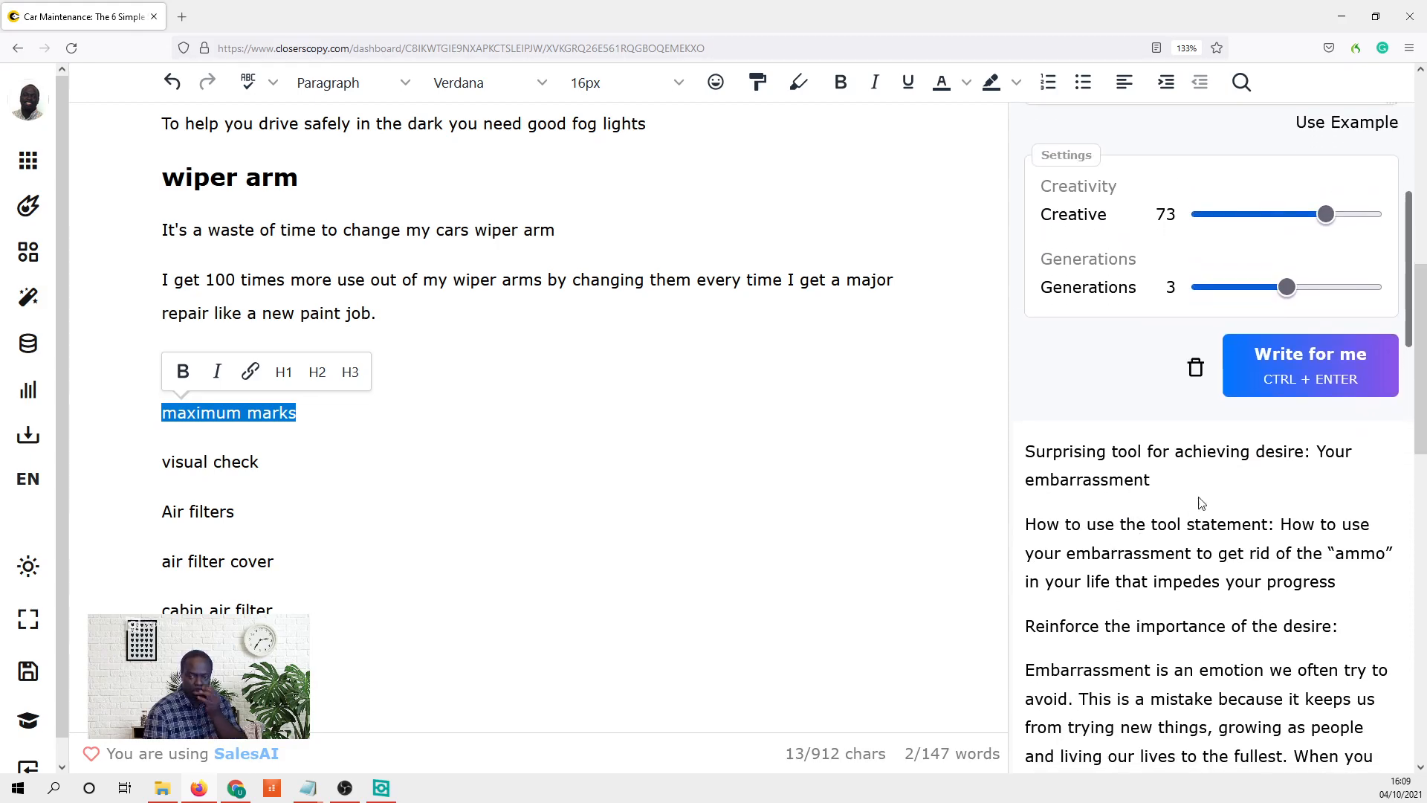
{"action": "scroll", "coordinate": [1199, 416], "scroll_direction": "up", "scroll_amount": 2}
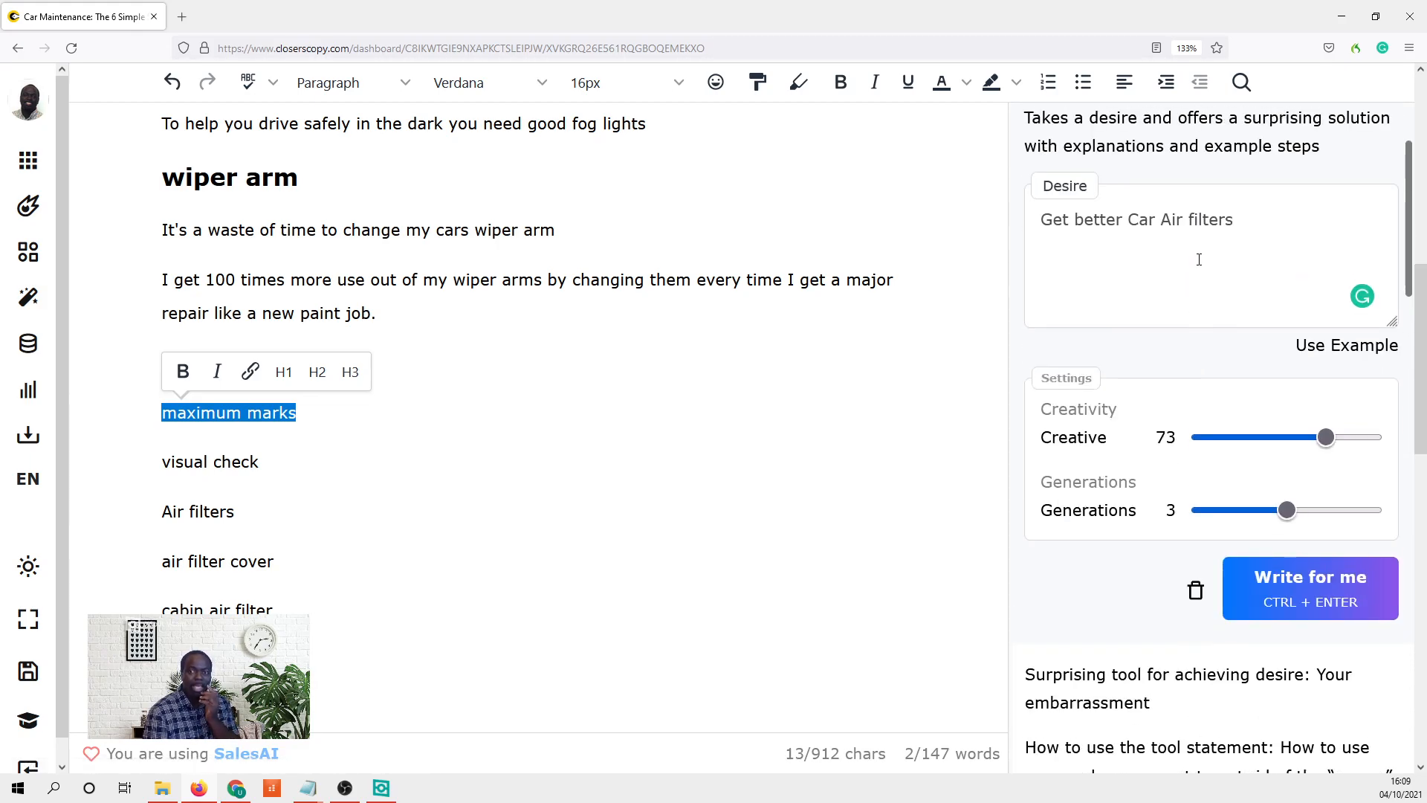
{"action": "scroll", "coordinate": [1198, 357], "scroll_direction": "down", "scroll_amount": 3}
{"action": "left_click_drag", "start_coordinate": [1316, 444], "coordinate": [1326, 481]}
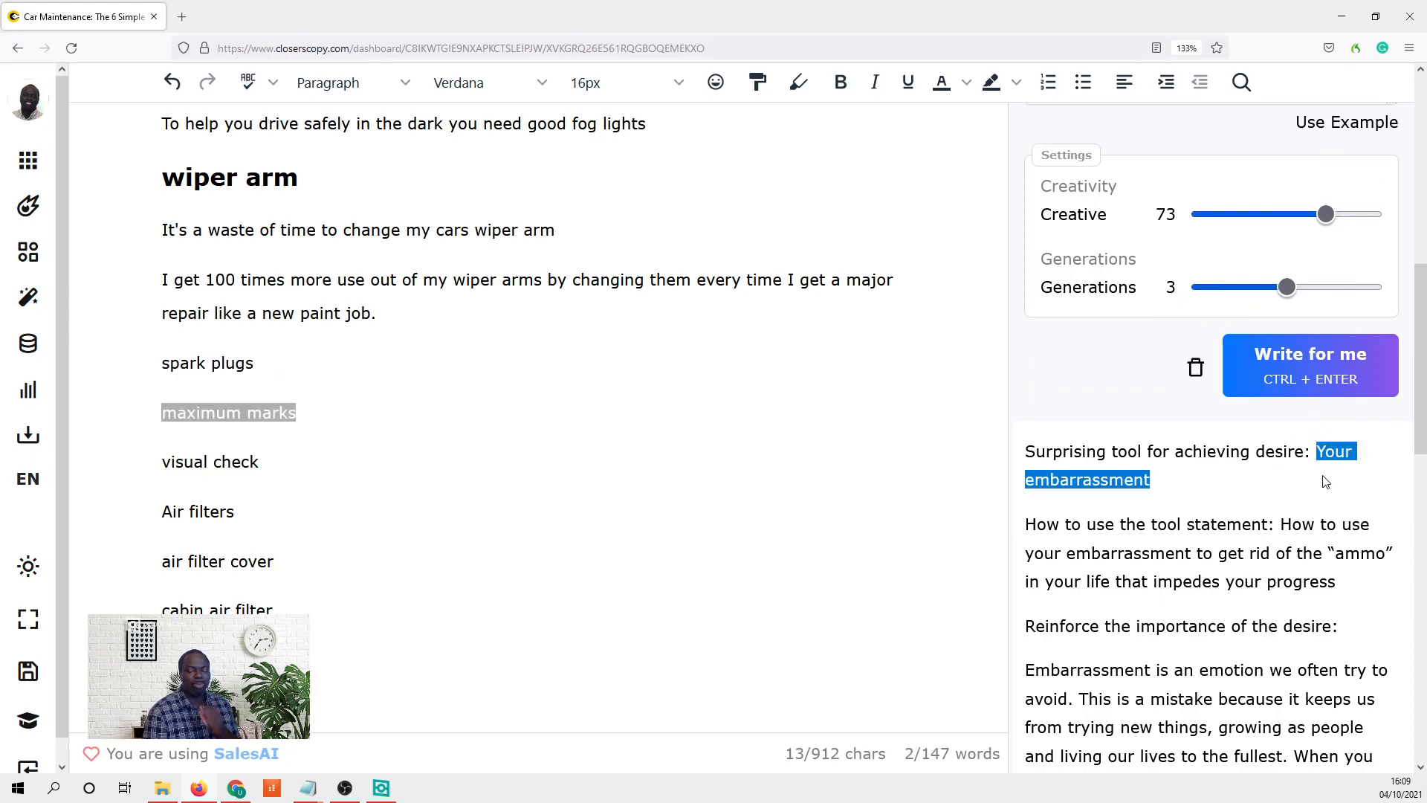
{"action": "left_click", "coordinate": [1319, 451]}
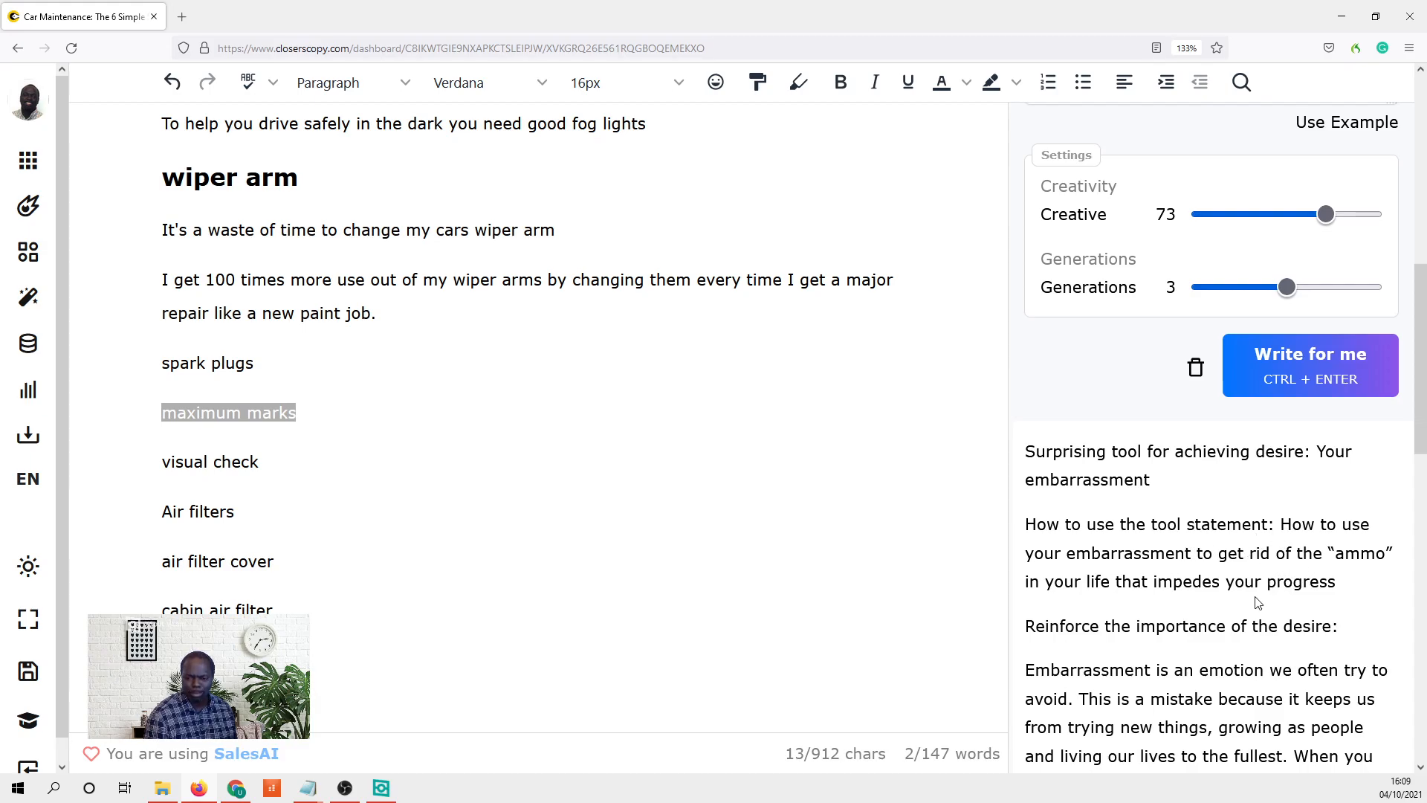
{"action": "scroll", "coordinate": [1226, 606], "scroll_direction": "down", "scroll_amount": 9}
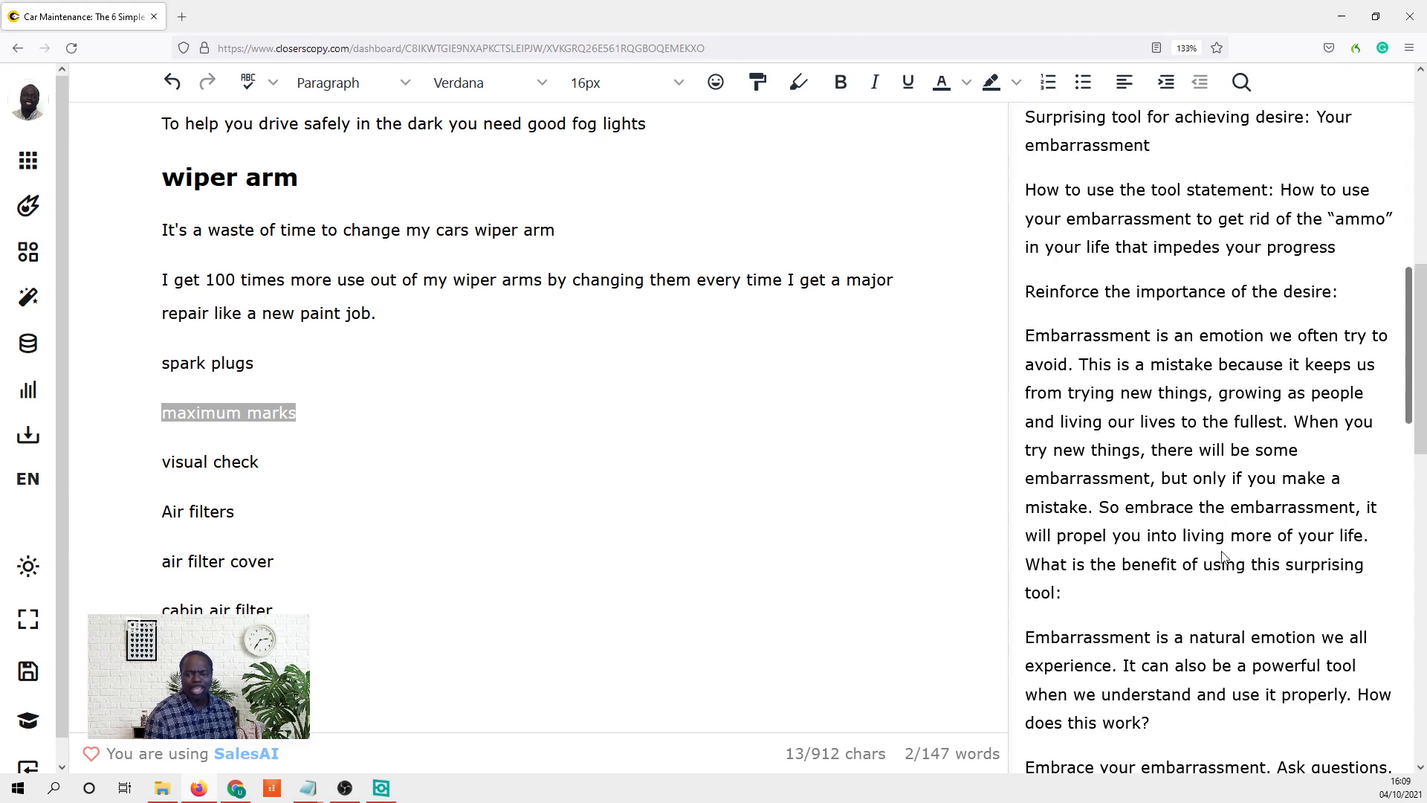
{"action": "scroll", "coordinate": [1225, 558], "scroll_direction": "down", "scroll_amount": 3}
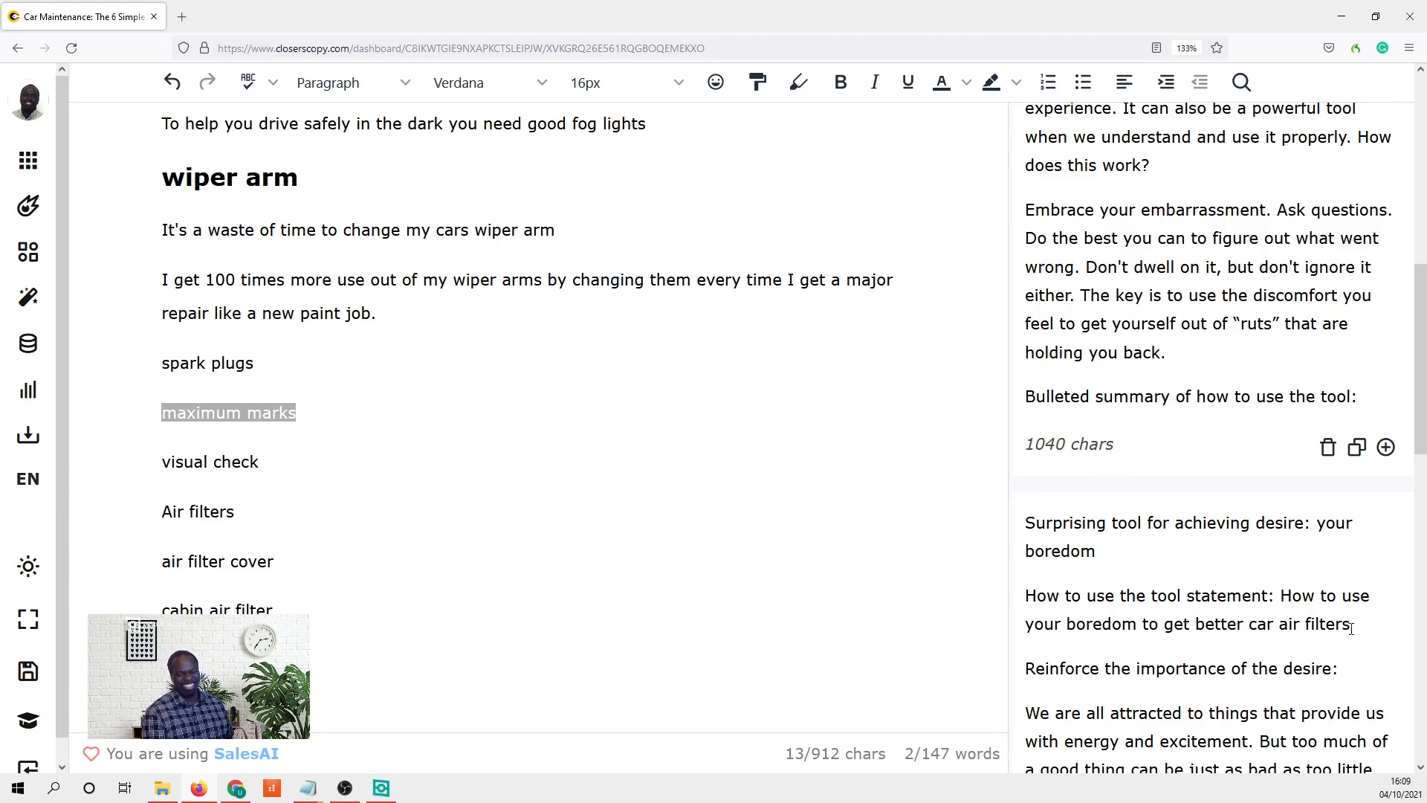
- Examine the second generated result's how-to statement and the paragraph reinforcing the importance of the desire
{"action": "scroll", "coordinate": [1352, 628], "scroll_direction": "down", "scroll_amount": 1}
{"action": "scroll", "coordinate": [1352, 627], "scroll_direction": "down", "scroll_amount": 2}
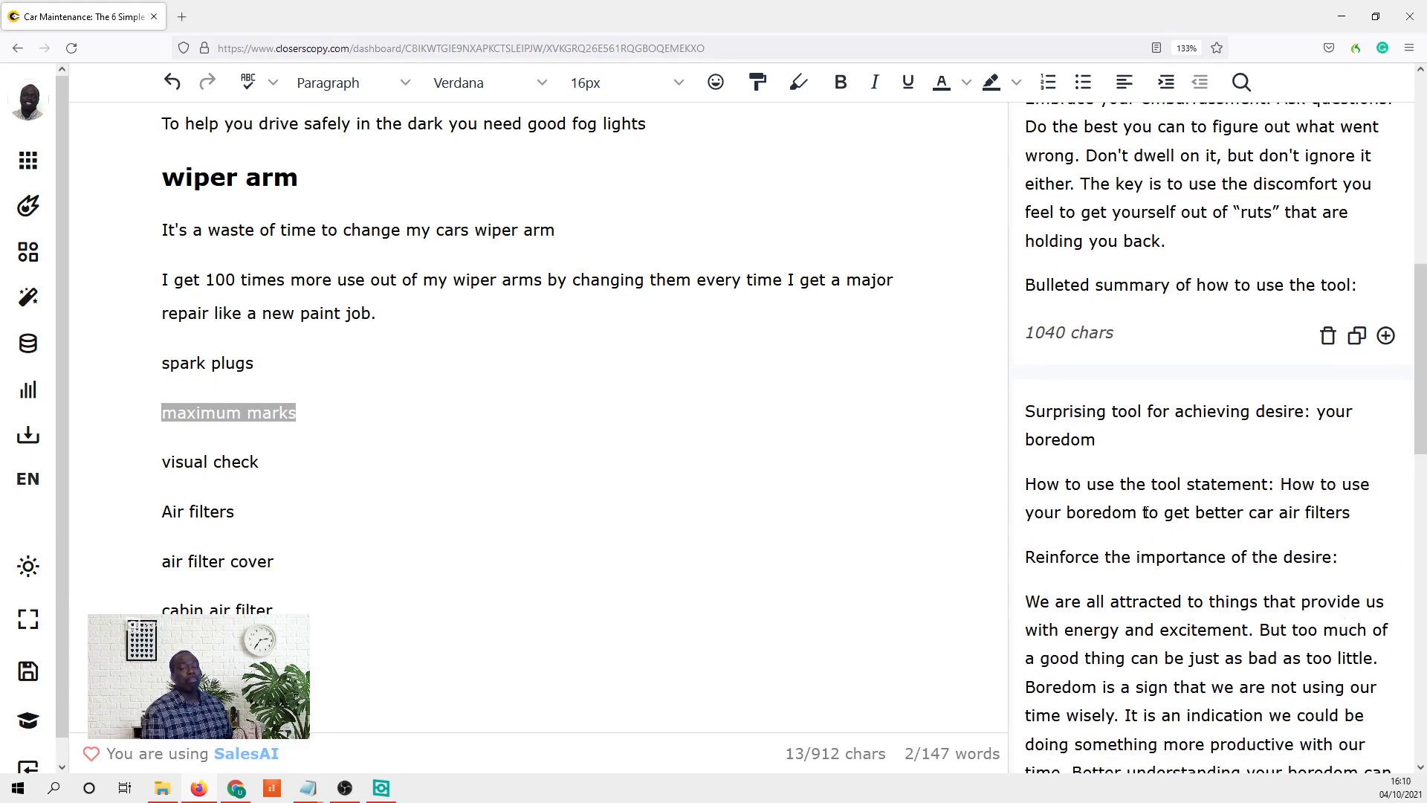
{"action": "left_click_drag", "start_coordinate": [1141, 512], "coordinate": [1280, 484]}
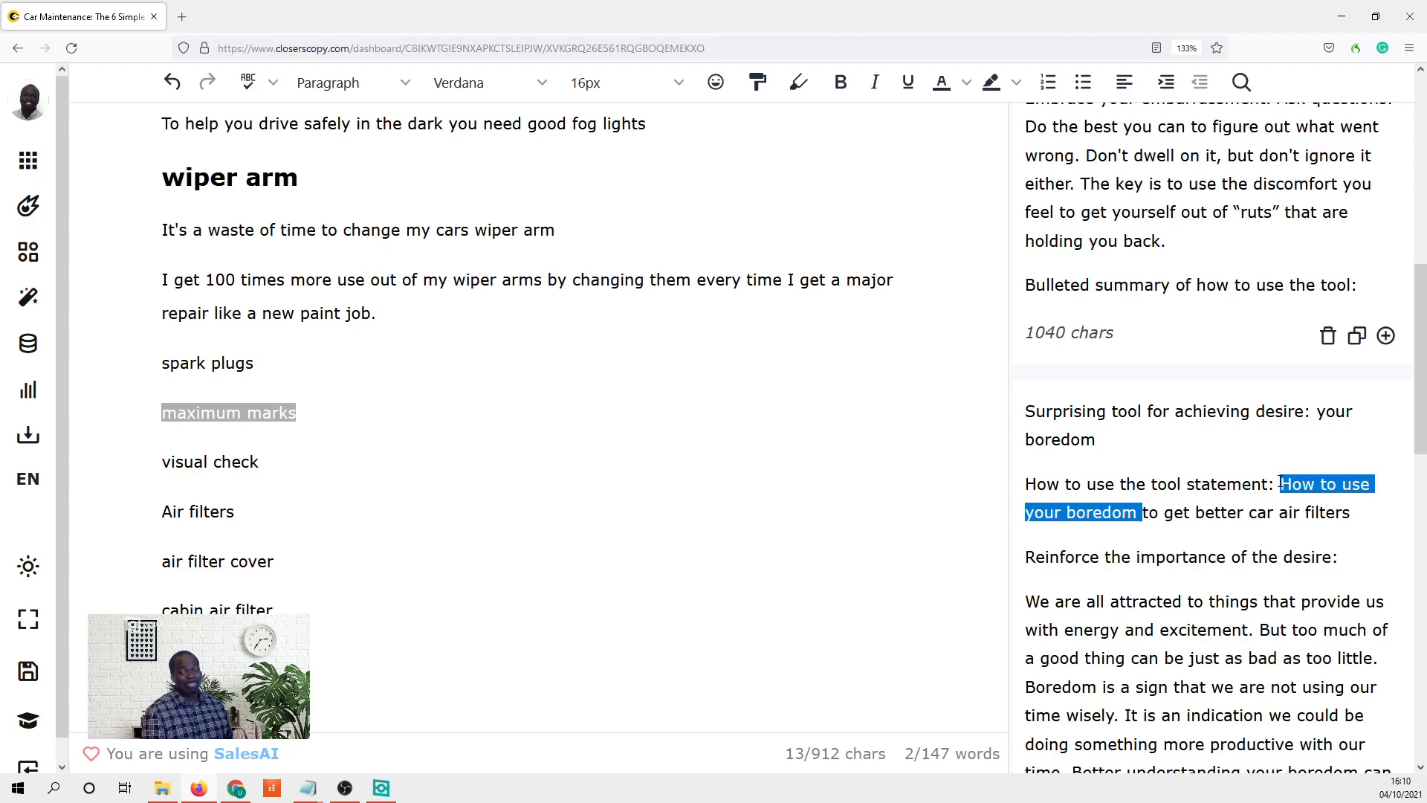
{"action": "scroll", "coordinate": [1263, 476], "scroll_direction": "down", "scroll_amount": 3}
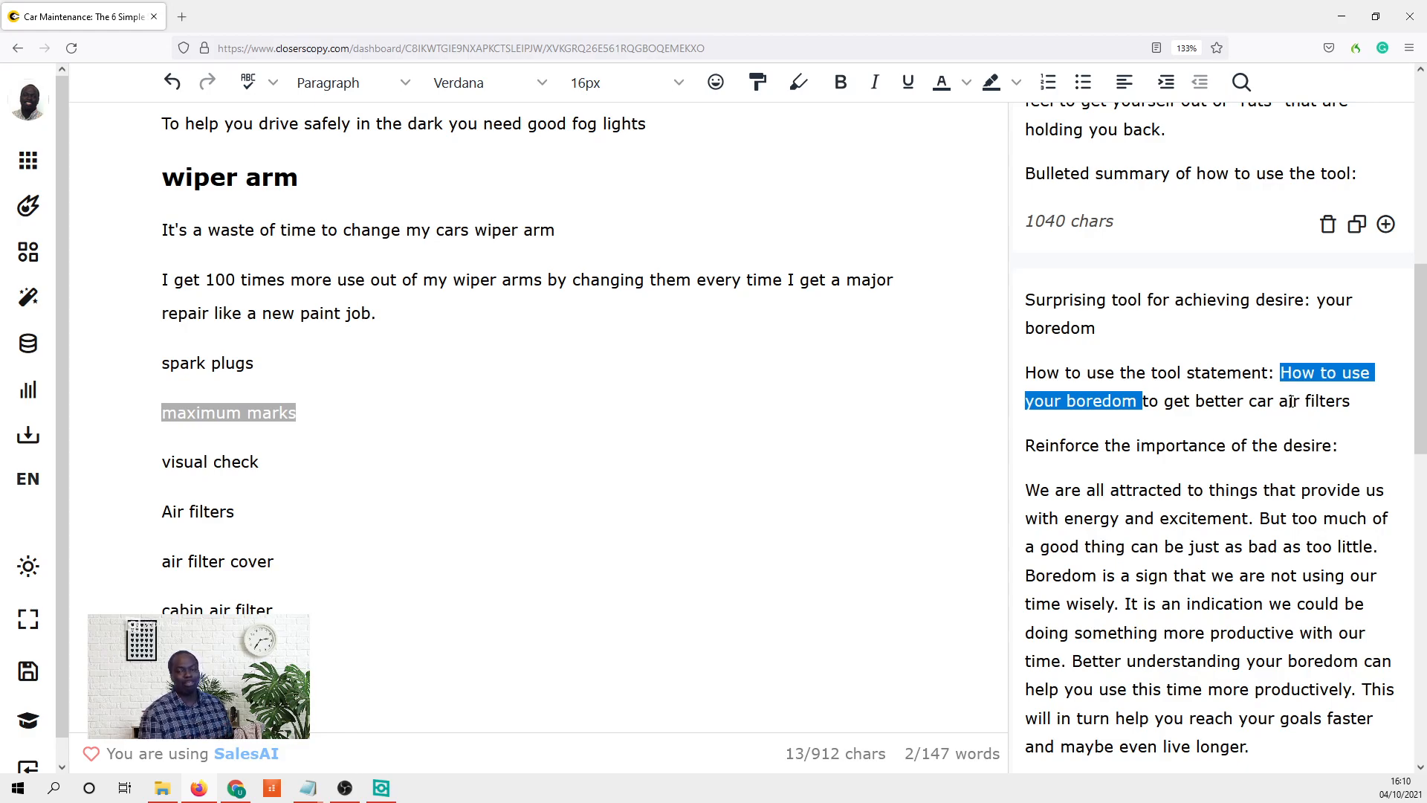
{"action": "scroll", "coordinate": [1240, 580], "scroll_direction": "down", "scroll_amount": 2}
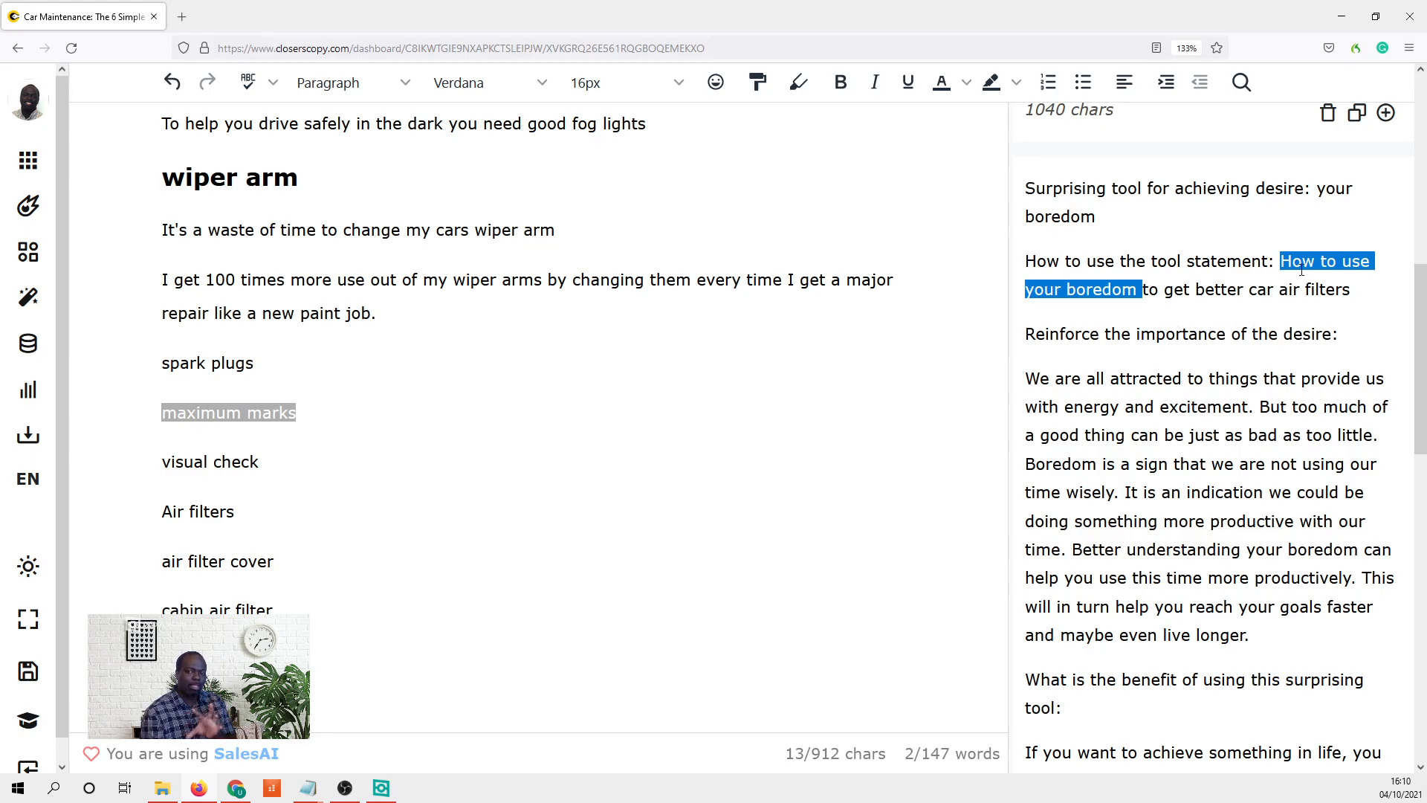
{"action": "left_click", "coordinate": [1228, 336]}
{"action": "key", "text": "shift+Down"}
{"action": "key", "text": "shift+Down"}
{"action": "key", "text": "shift+Down"}
{"action": "key", "text": "shift+Down"}
{"action": "key", "text": "shift+Down"}
{"action": "key", "text": "shift+Down"}
{"action": "key", "text": "shift+Down"}
{"action": "key", "text": "shift+Down"}
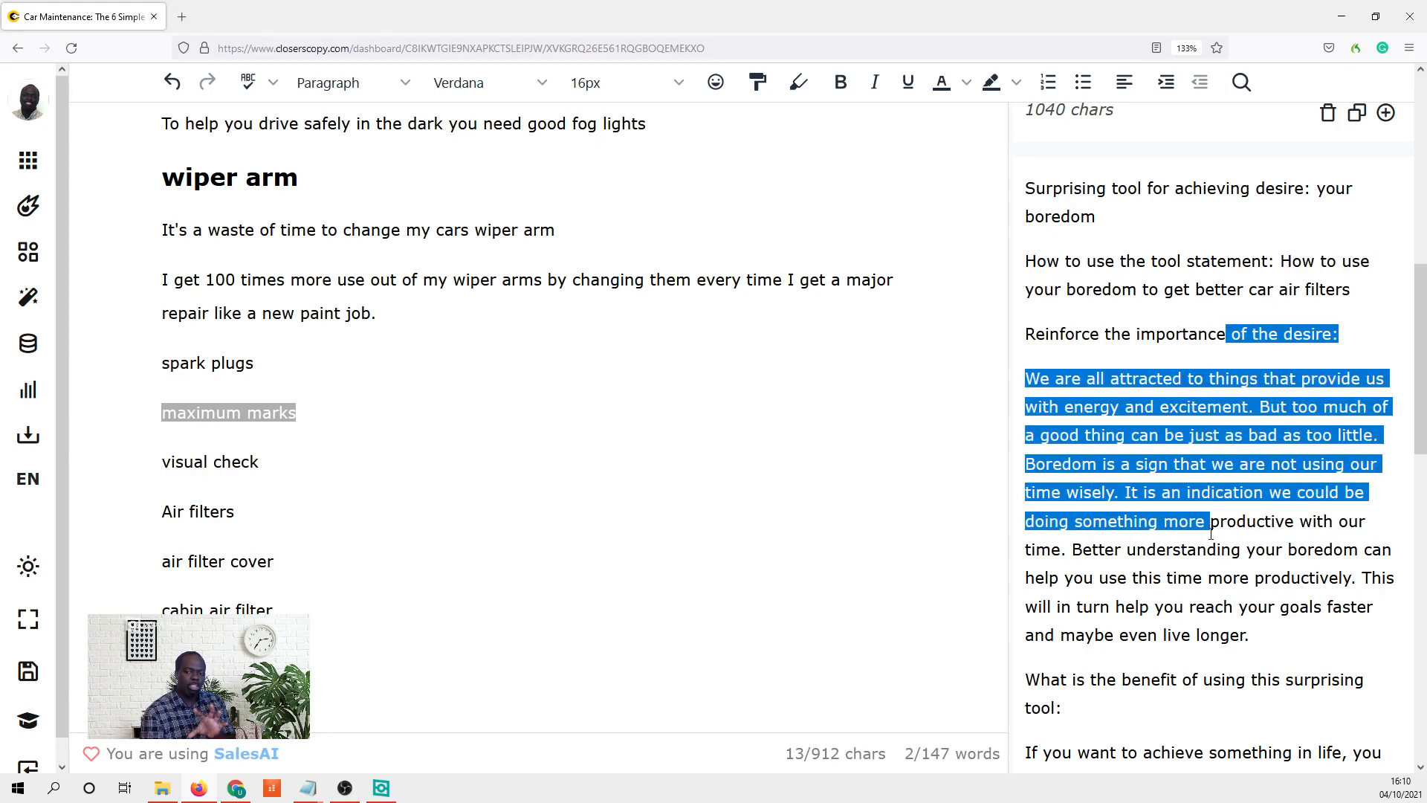
{"action": "key", "text": "shift+Up"}
{"action": "key", "text": "shift+Up"}
{"action": "left_click", "coordinate": [1306, 334]}
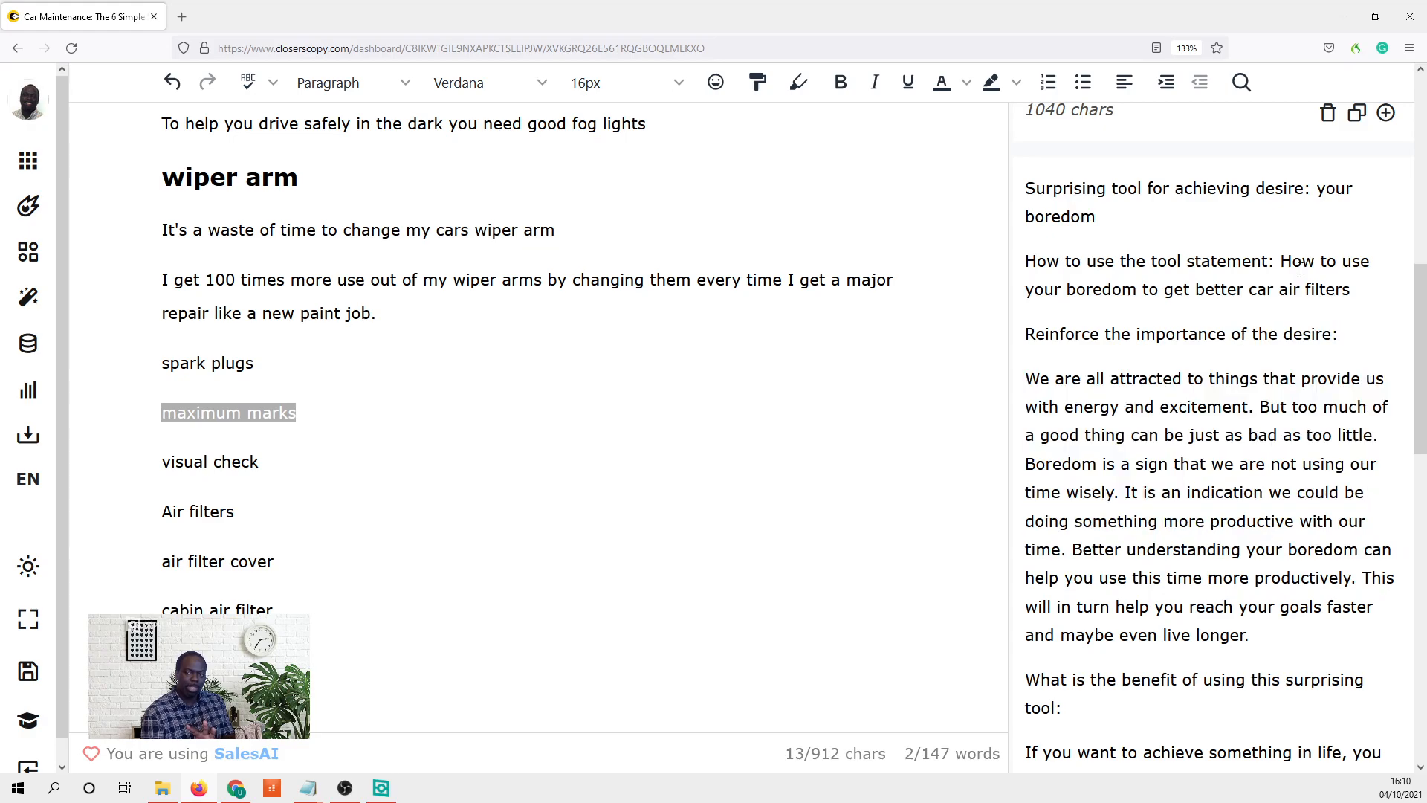
{"action": "key", "text": "shift+Up"}
{"action": "key", "text": "shift+Up"}
{"action": "left_click_drag", "start_coordinate": [1219, 376], "coordinate": [1255, 650]}
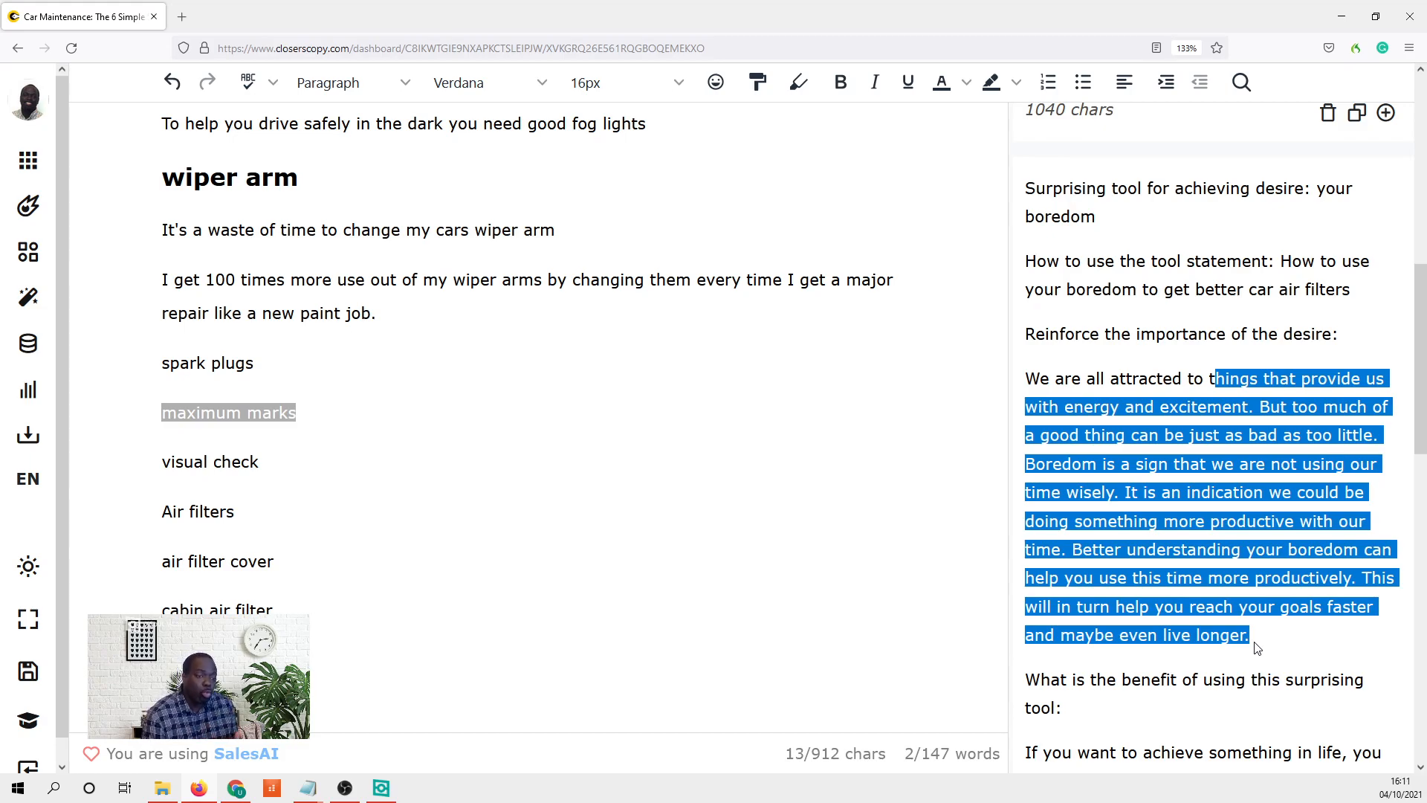
- Replace the desire with the framework's example "Become more confident" and generate the surprising how-to text
{"action": "scroll", "coordinate": [1227, 610], "scroll_direction": "up", "scroll_amount": 10}
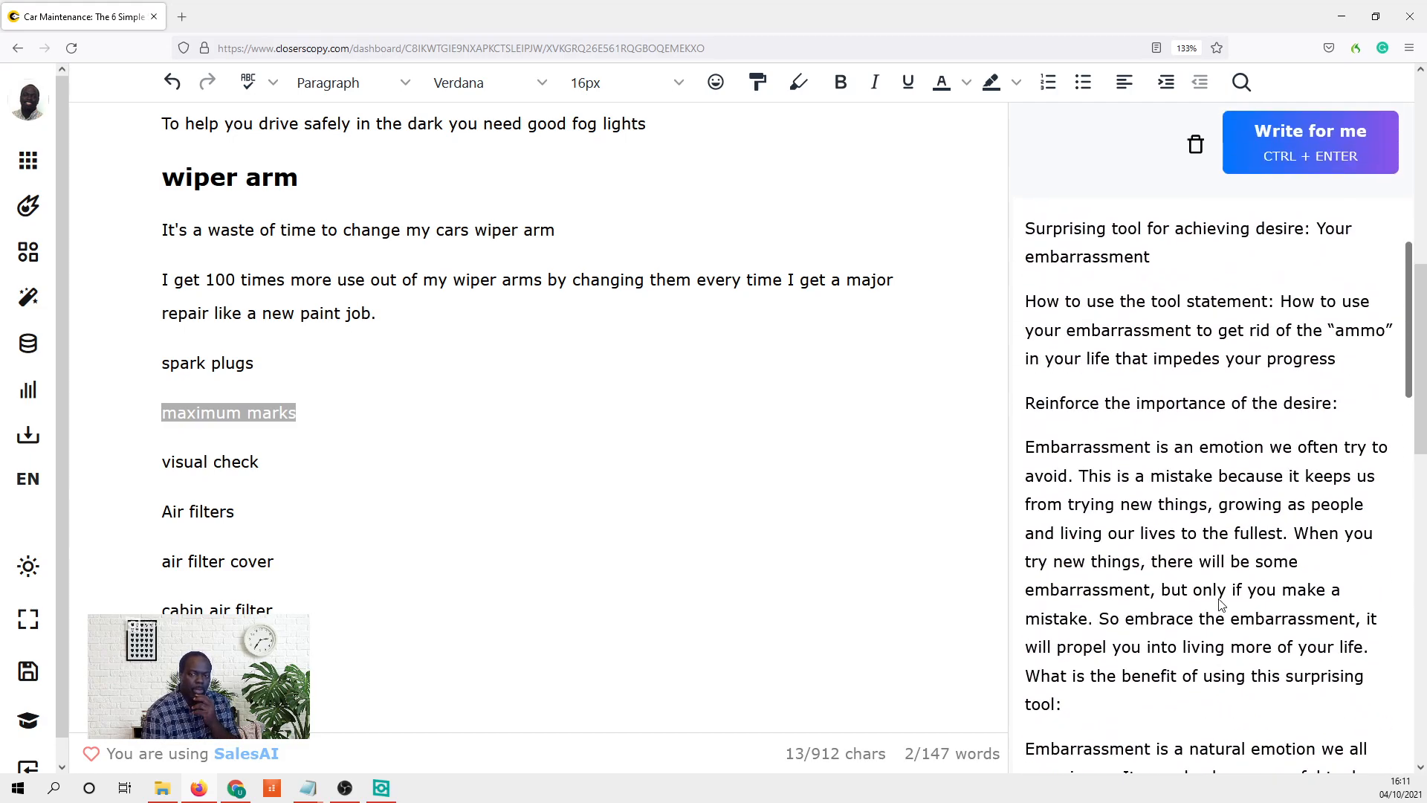
{"action": "scroll", "coordinate": [1221, 604], "scroll_direction": "up", "scroll_amount": 8}
{"action": "left_click", "coordinate": [1336, 505]}
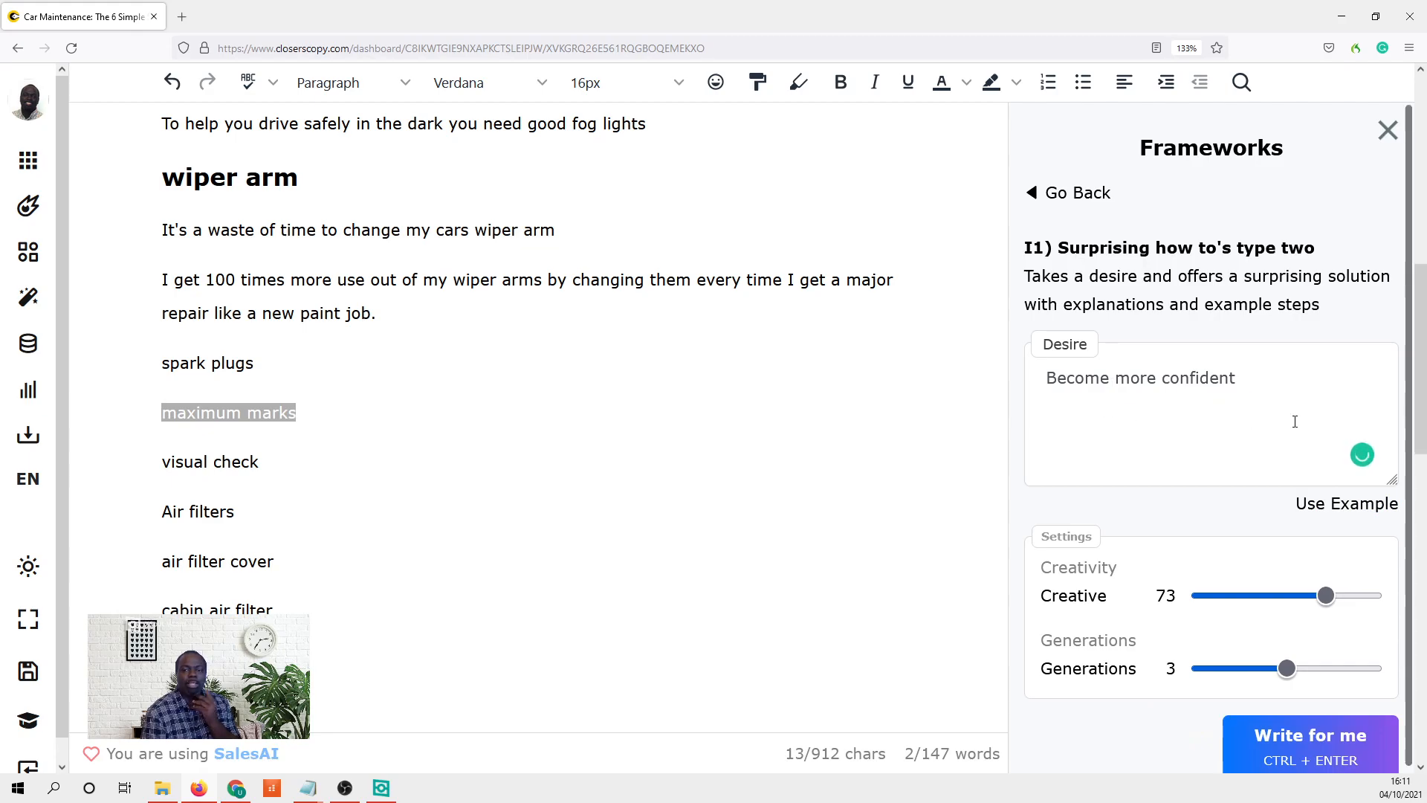
{"action": "scroll", "coordinate": [1251, 421], "scroll_direction": "down", "scroll_amount": 3}
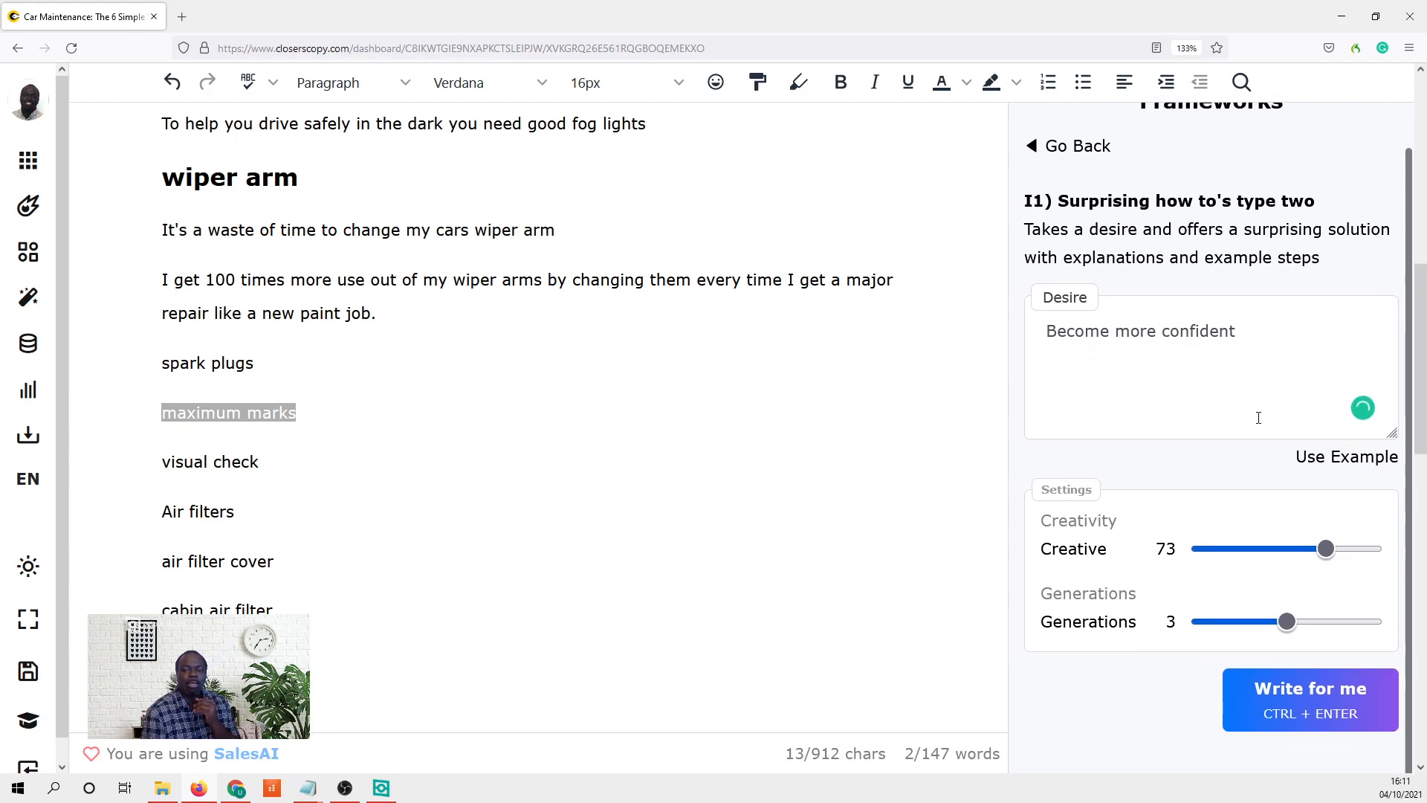
{"action": "left_click", "coordinate": [1303, 696]}
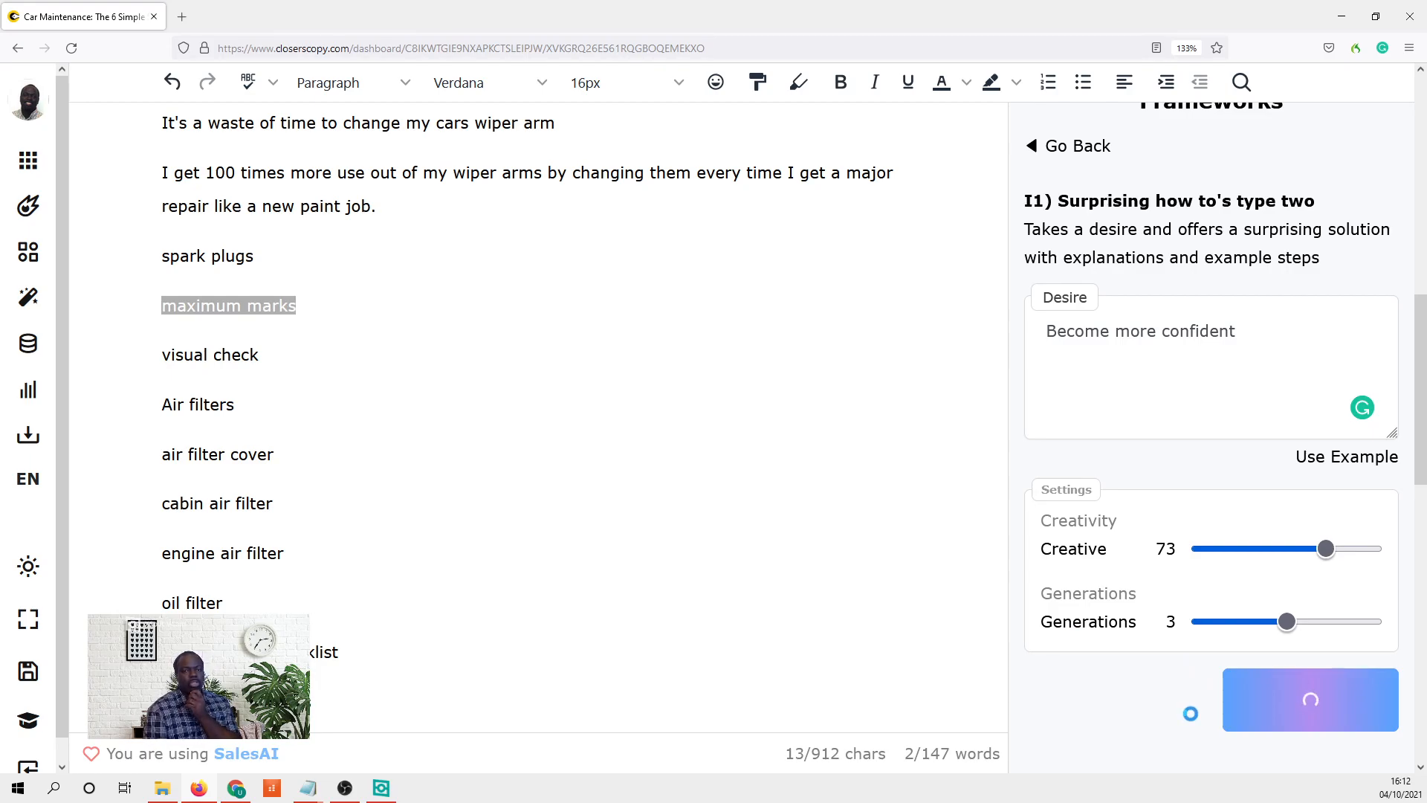
{"action": "scroll", "coordinate": [1180, 727], "scroll_direction": "down", "scroll_amount": 2}
{"action": "scroll", "coordinate": [1182, 723], "scroll_direction": "up", "scroll_amount": 2}
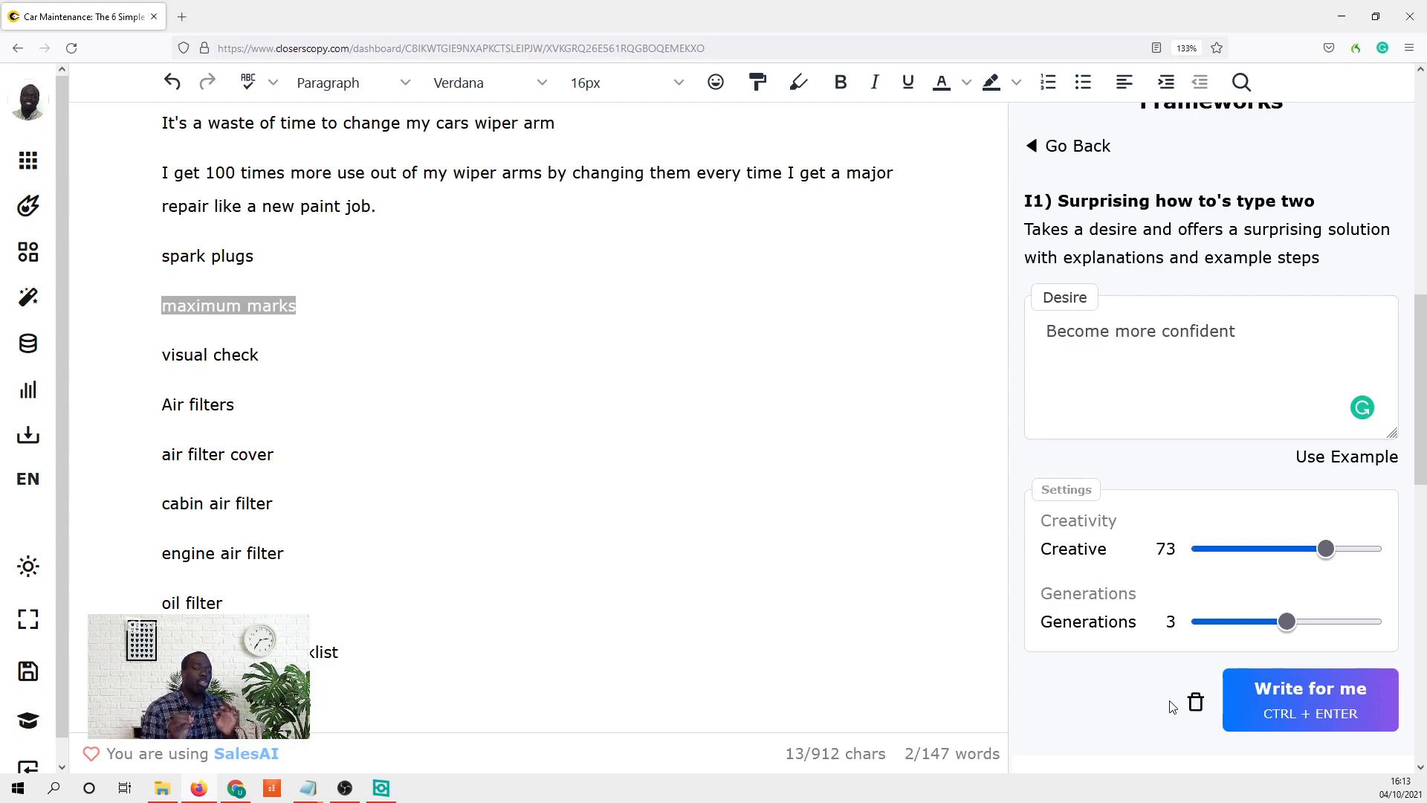
- Read the first generated result's surprising tool, how-to statement and paragraph reinforcing the importance of becoming more confident
{"action": "scroll", "coordinate": [1197, 699], "scroll_direction": "down", "scroll_amount": 3}
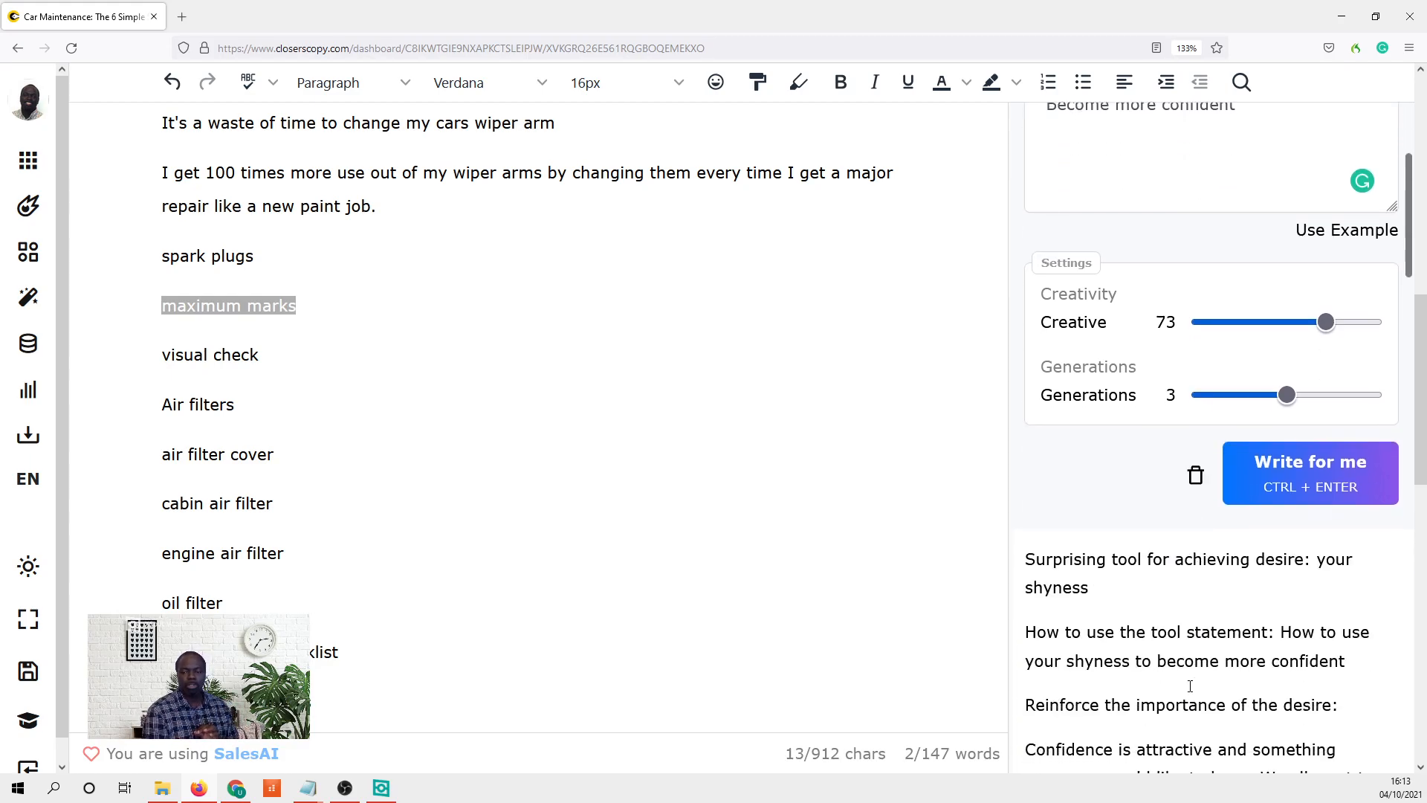
{"action": "scroll", "coordinate": [1160, 550], "scroll_direction": "down", "scroll_amount": 1}
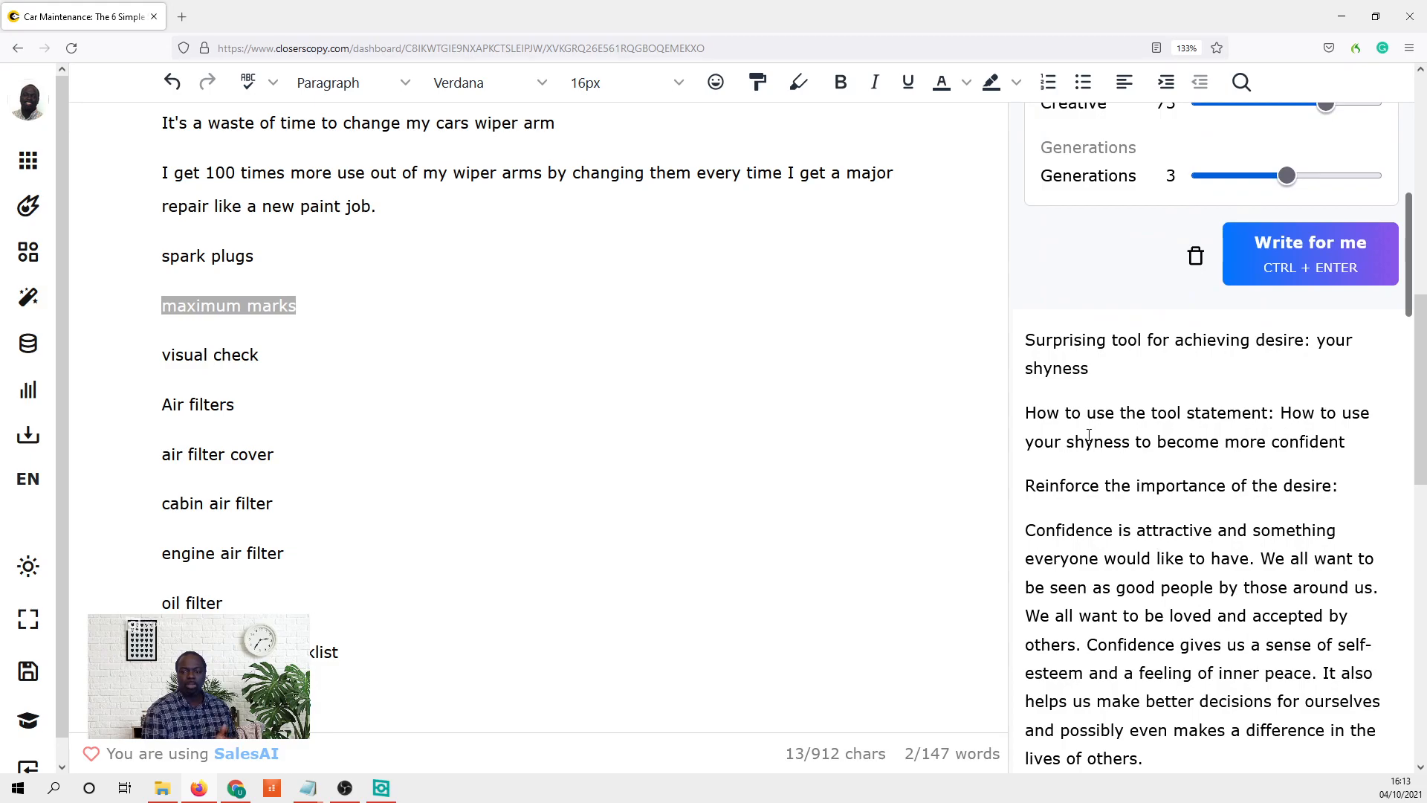
{"action": "scroll", "coordinate": [1193, 459], "scroll_direction": "down", "scroll_amount": 1}
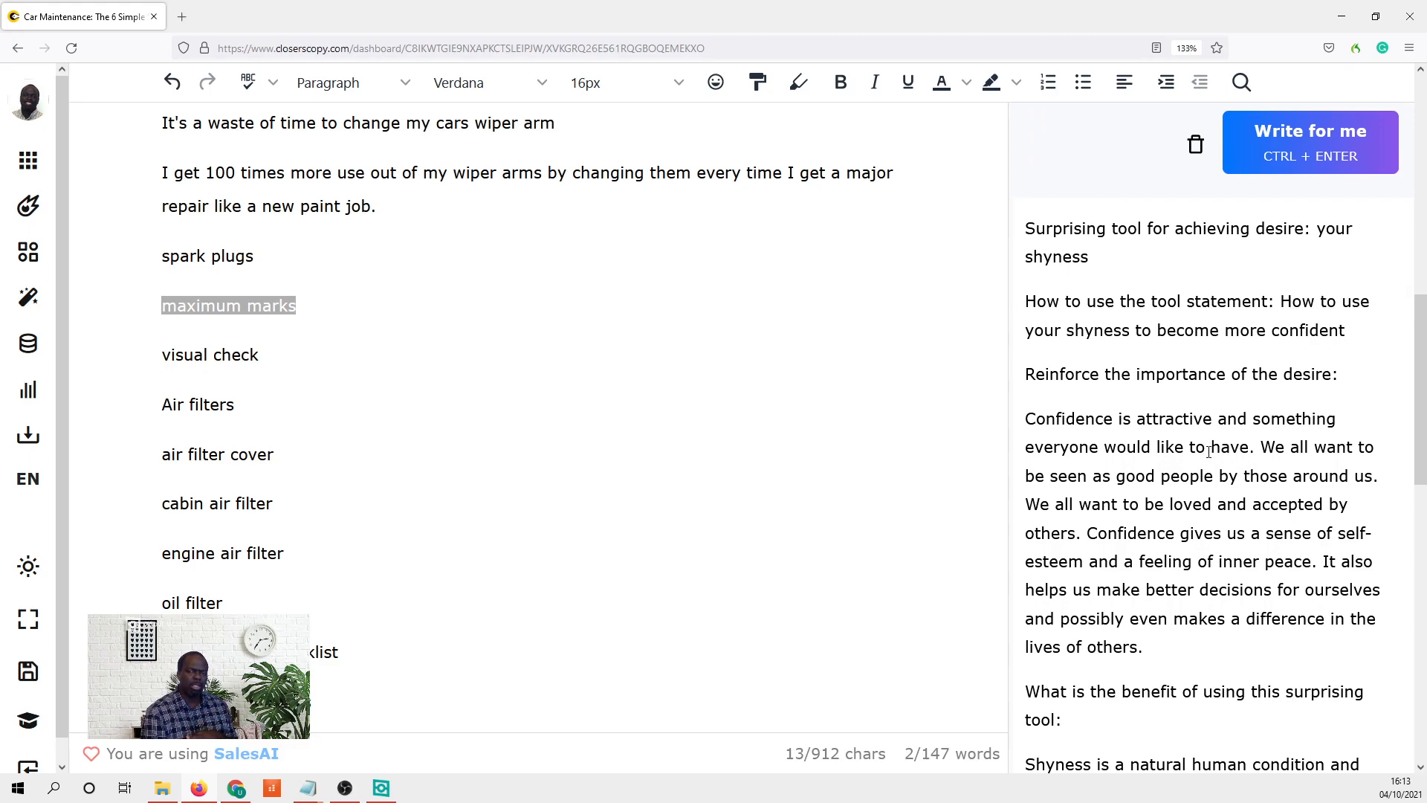
{"action": "scroll", "coordinate": [1232, 440], "scroll_direction": "down", "scroll_amount": 2}
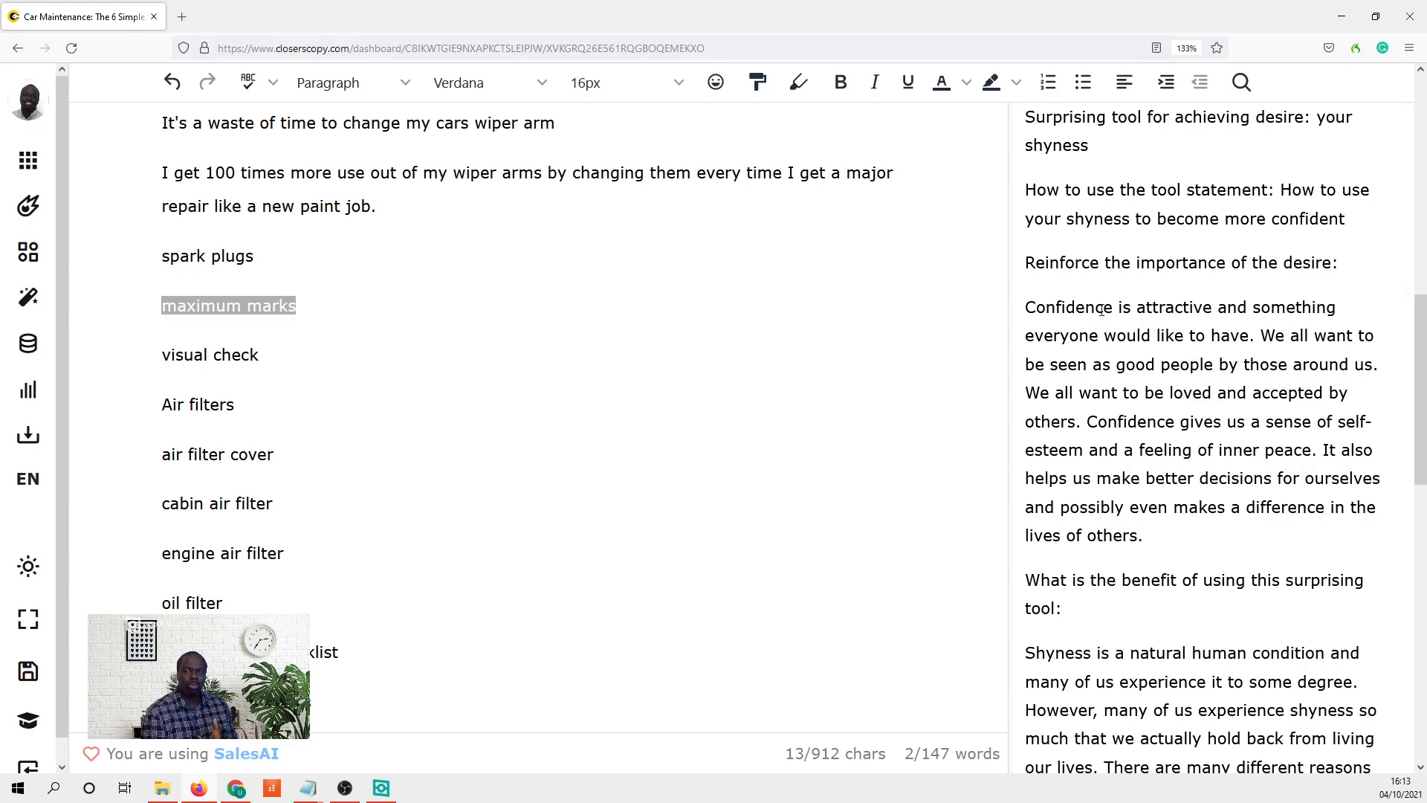
{"action": "scroll", "coordinate": [1190, 315], "scroll_direction": "down", "scroll_amount": 2}
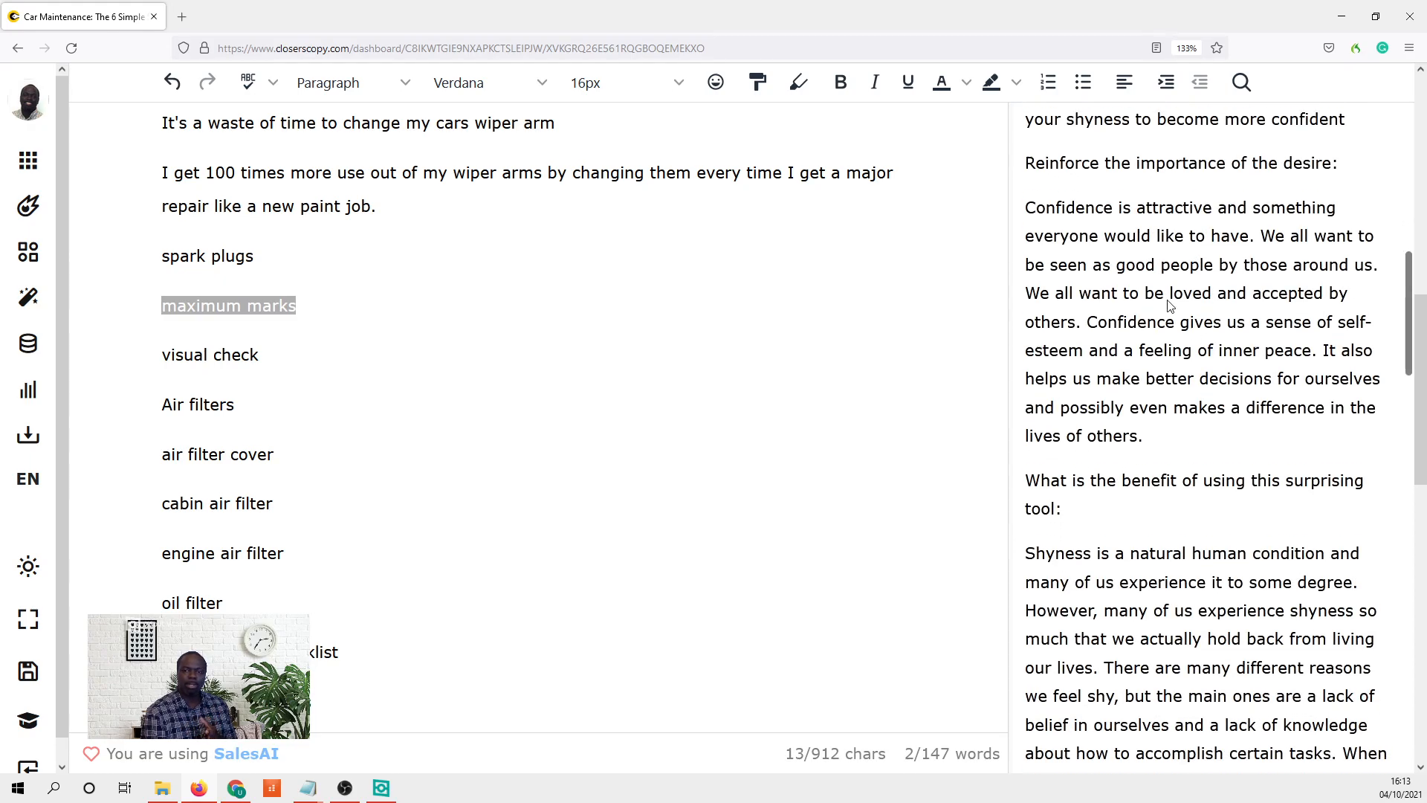
{"action": "scroll", "coordinate": [1167, 315], "scroll_direction": "up", "scroll_amount": 2}
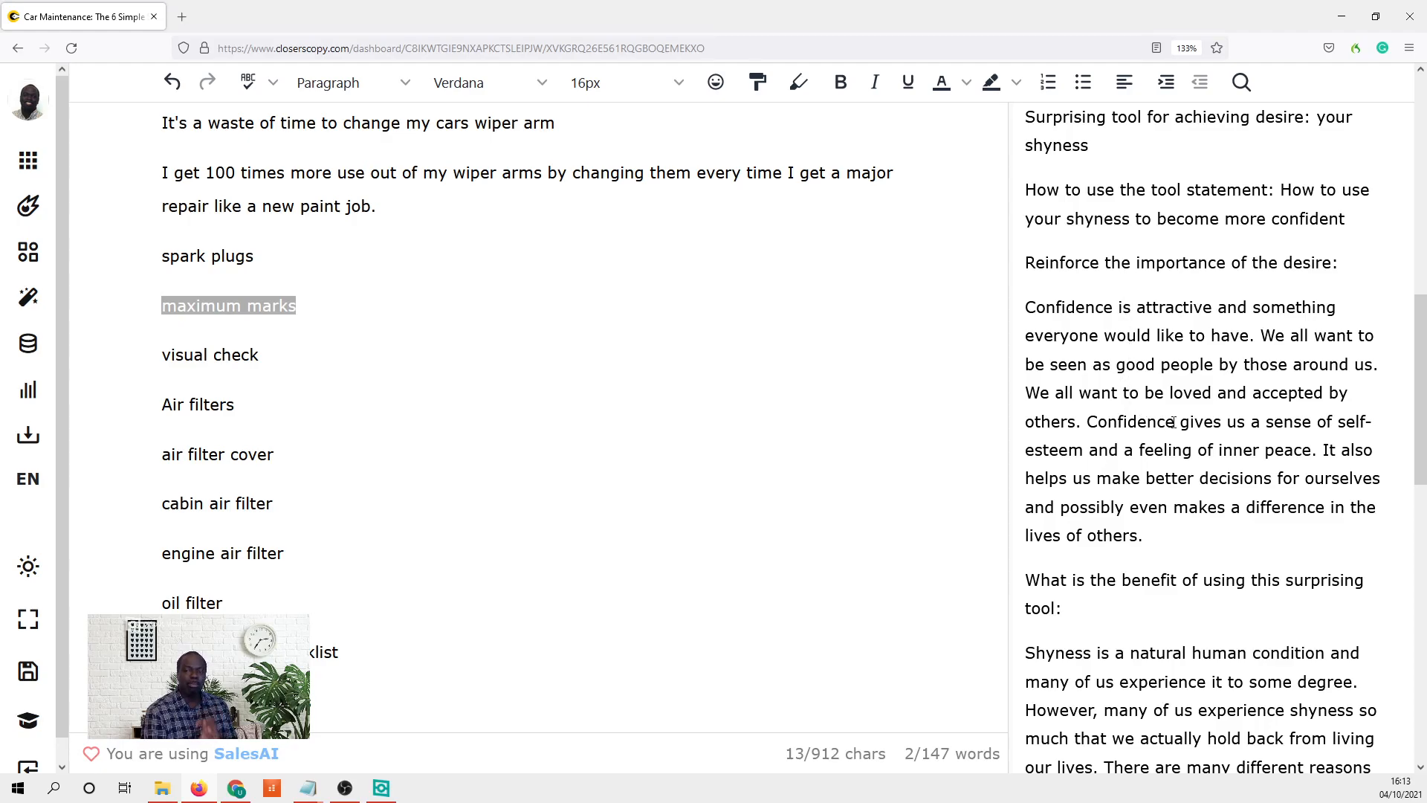
- Examine the same result's benefit paragraph and bulleted summary, and check them against its how-to statement
{"action": "scroll", "coordinate": [1247, 441], "scroll_direction": "down", "scroll_amount": 4}
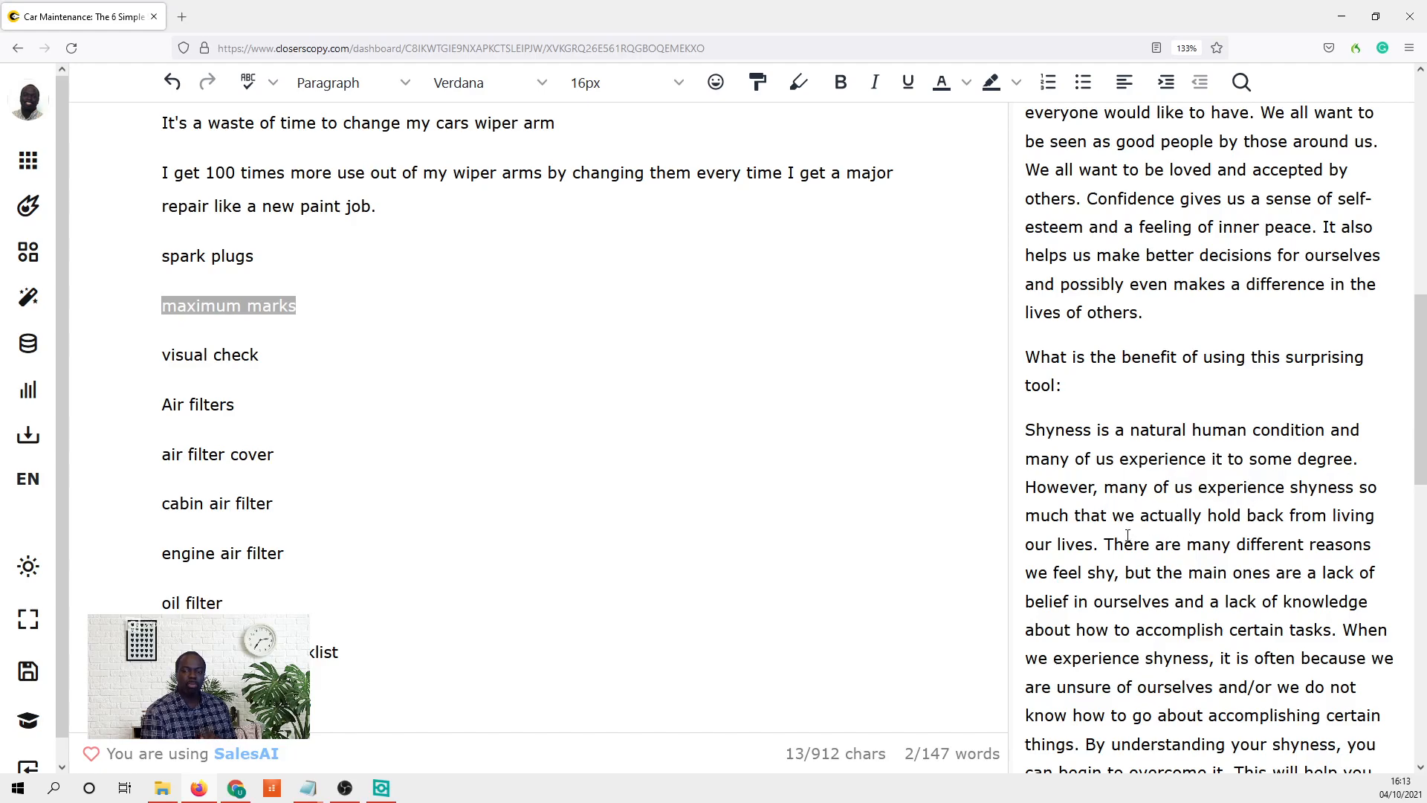
{"action": "scroll", "coordinate": [1149, 524], "scroll_direction": "down", "scroll_amount": 3}
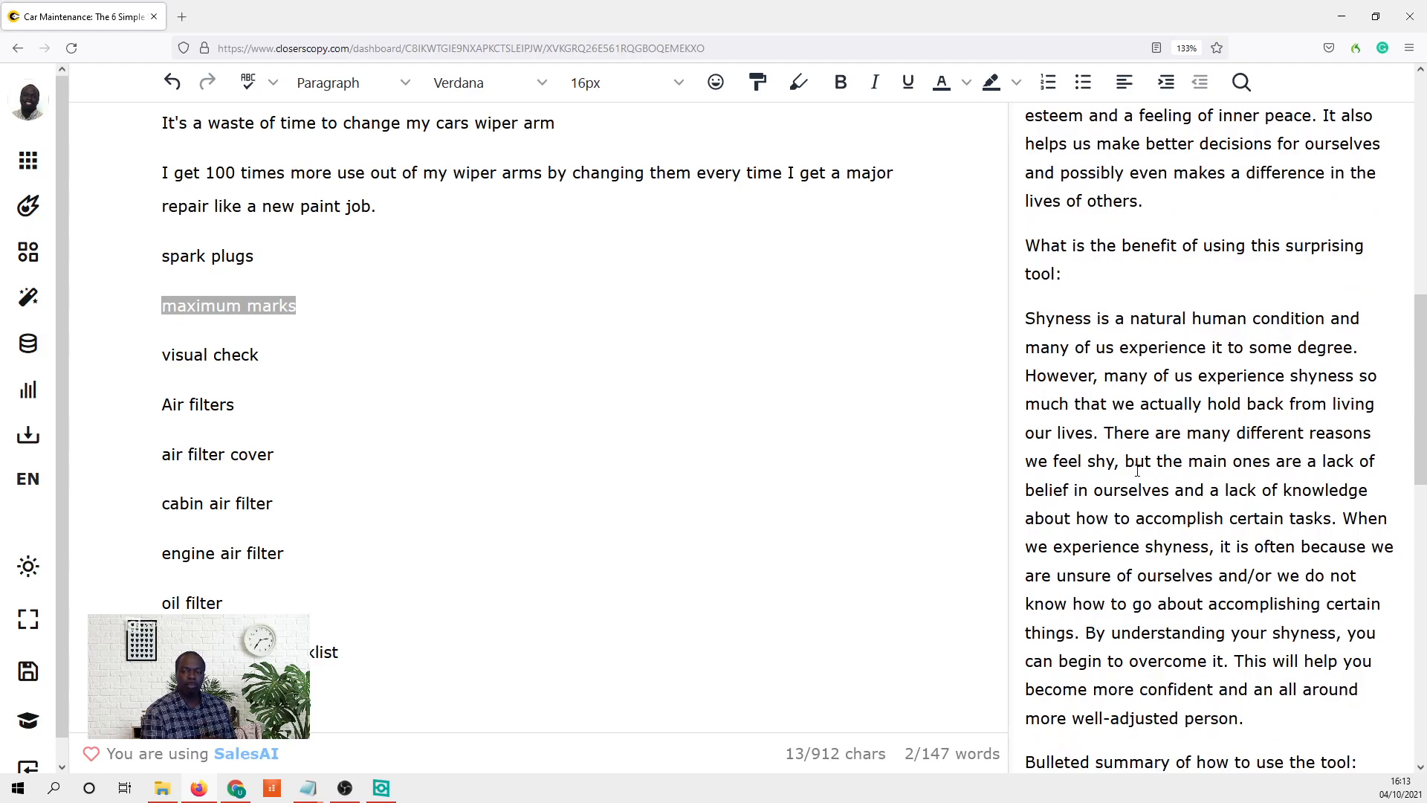
{"action": "scroll", "coordinate": [1137, 470], "scroll_direction": "down", "scroll_amount": 6}
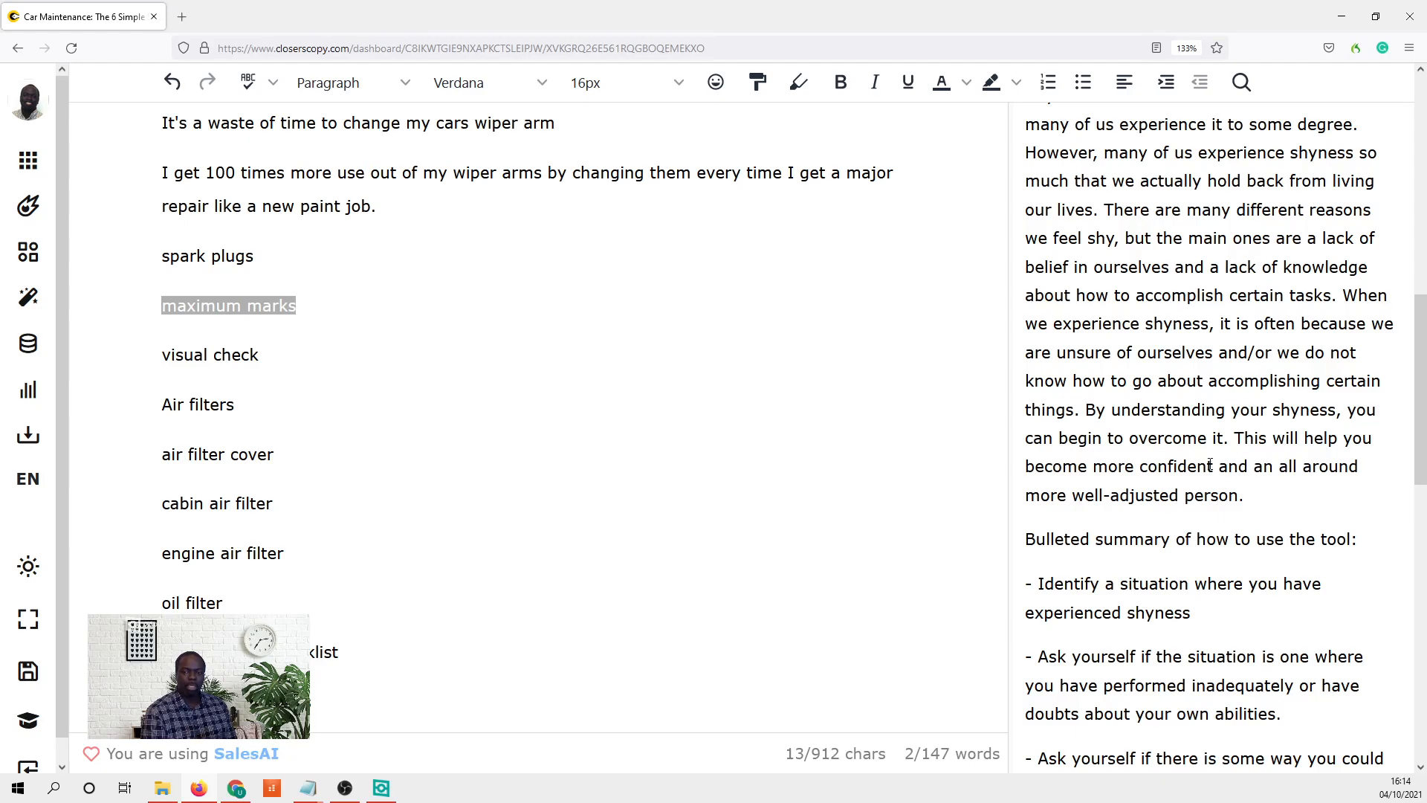
{"action": "scroll", "coordinate": [1139, 421], "scroll_direction": "up", "scroll_amount": 5}
{"action": "scroll", "coordinate": [1139, 420], "scroll_direction": "up", "scroll_amount": 3}
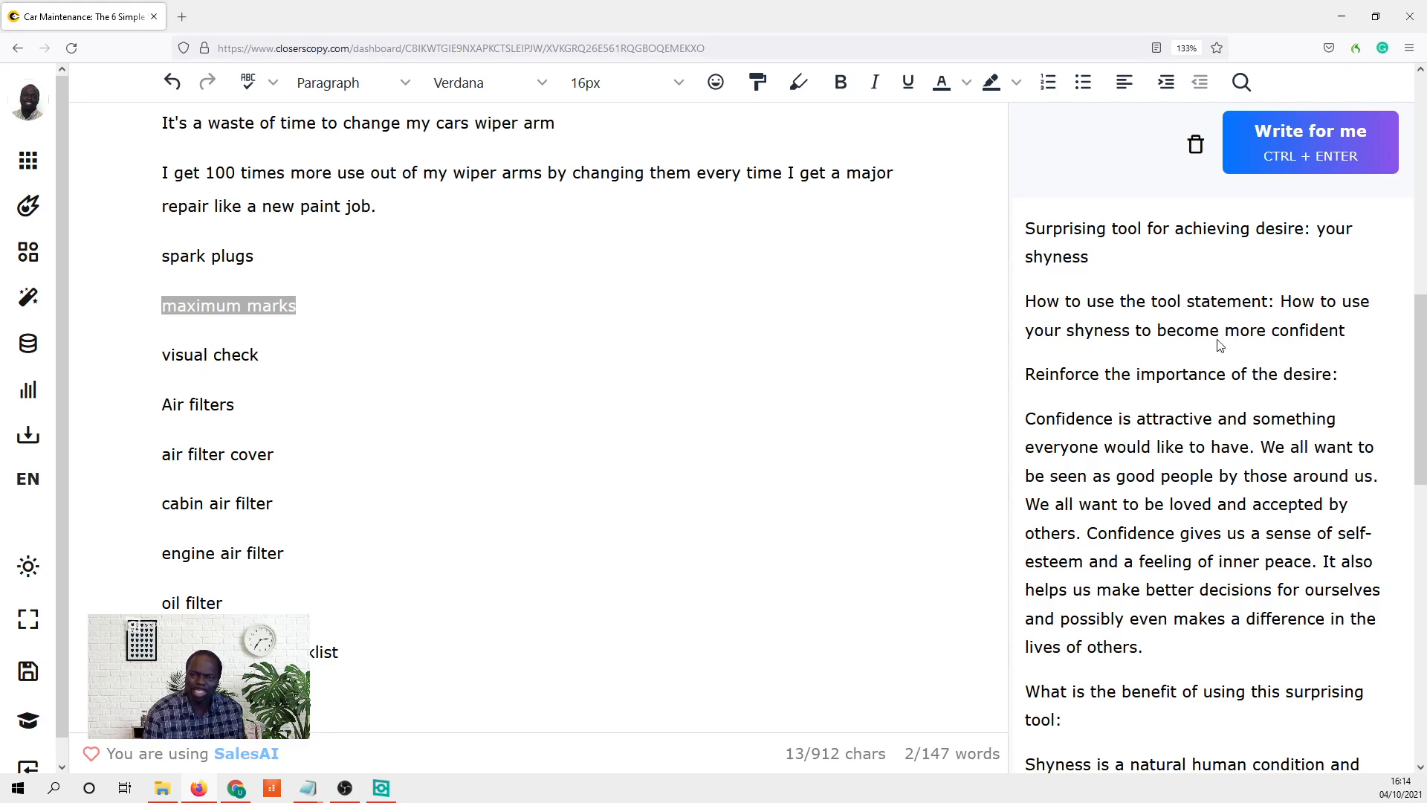
- Leave the surprising how-to's framework and open the "L) Mistakes (Ideas)" framework
{"action": "scroll", "coordinate": [1220, 346], "scroll_direction": "up", "scroll_amount": 7}
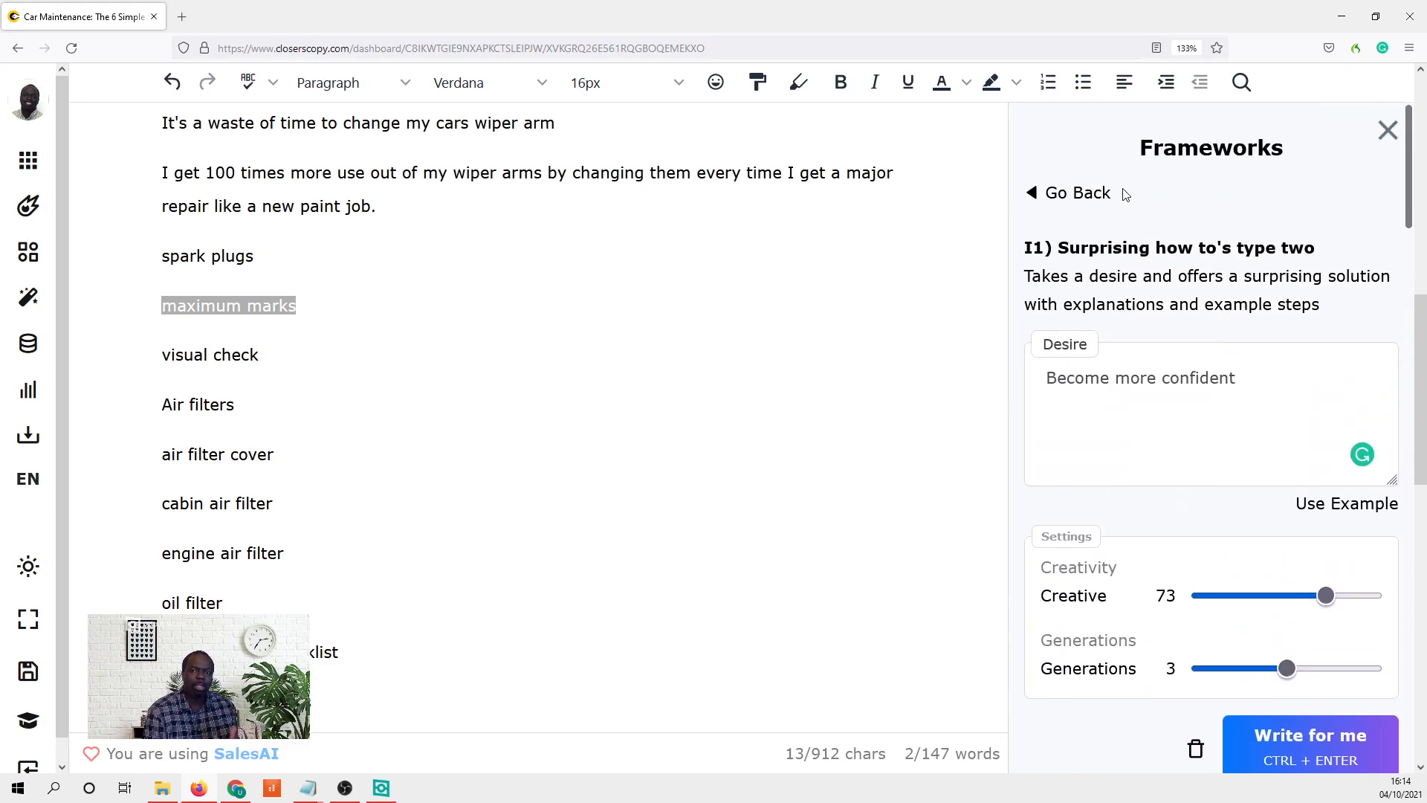
{"action": "left_click", "coordinate": [1082, 193]}
{"action": "scroll", "coordinate": [1109, 277], "scroll_direction": "down", "scroll_amount": 3}
{"action": "scroll", "coordinate": [1110, 276], "scroll_direction": "down", "scroll_amount": 10}
{"action": "scroll", "coordinate": [1143, 338], "scroll_direction": "down", "scroll_amount": 7}
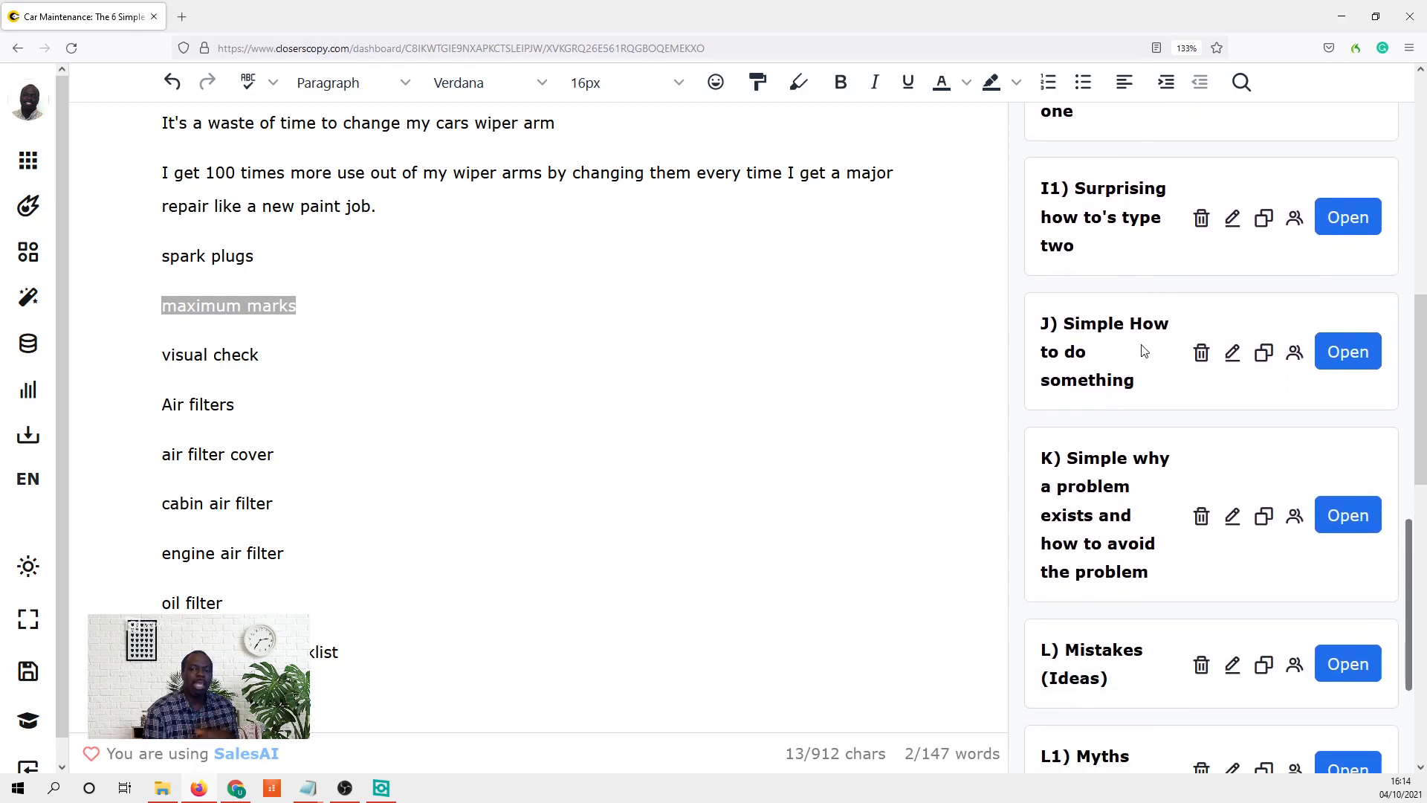
{"action": "scroll", "coordinate": [1143, 351], "scroll_direction": "down", "scroll_amount": 2}
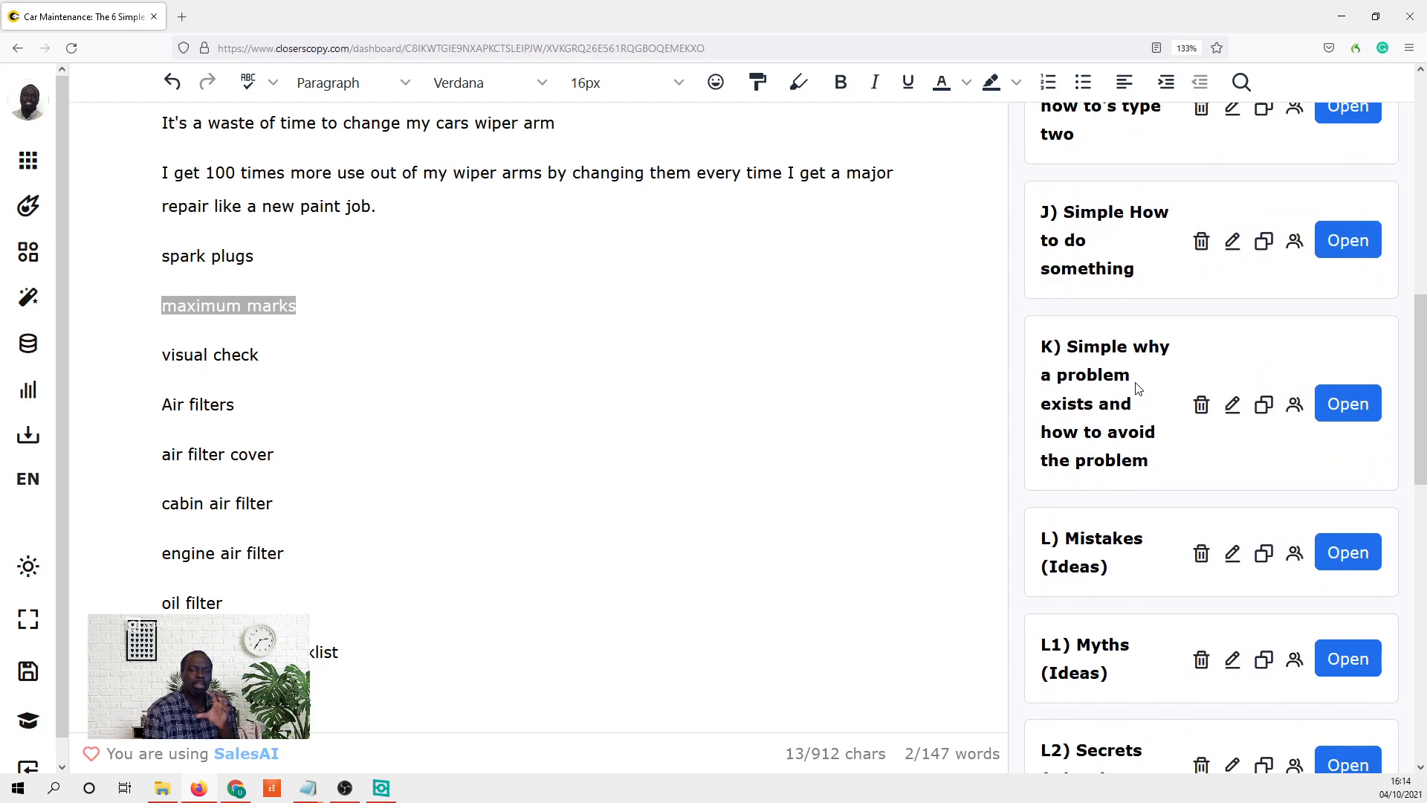
{"action": "scroll", "coordinate": [1137, 401], "scroll_direction": "down", "scroll_amount": 2}
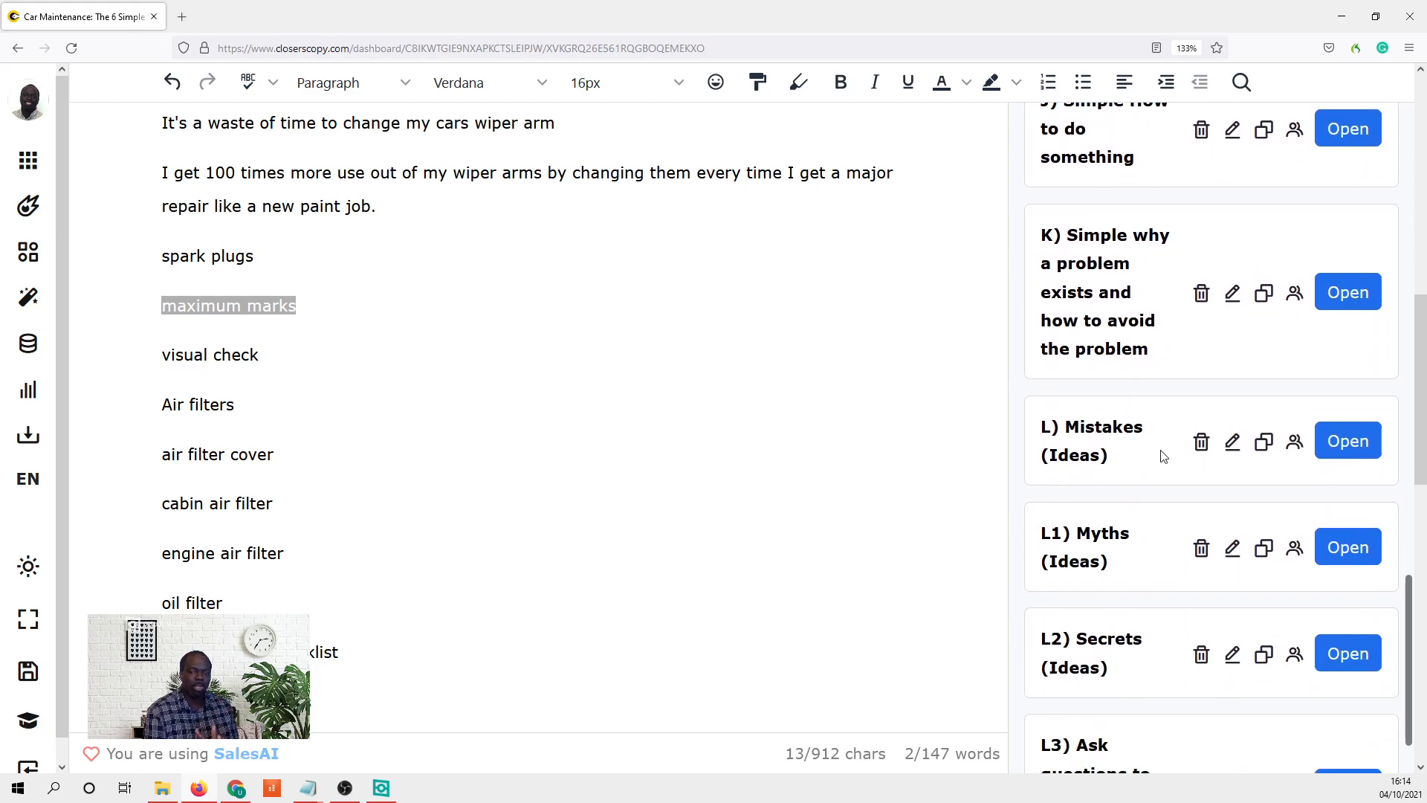
{"action": "scroll", "coordinate": [1160, 452], "scroll_direction": "down", "scroll_amount": 3}
{"action": "scroll", "coordinate": [1162, 454], "scroll_direction": "down", "scroll_amount": 1}
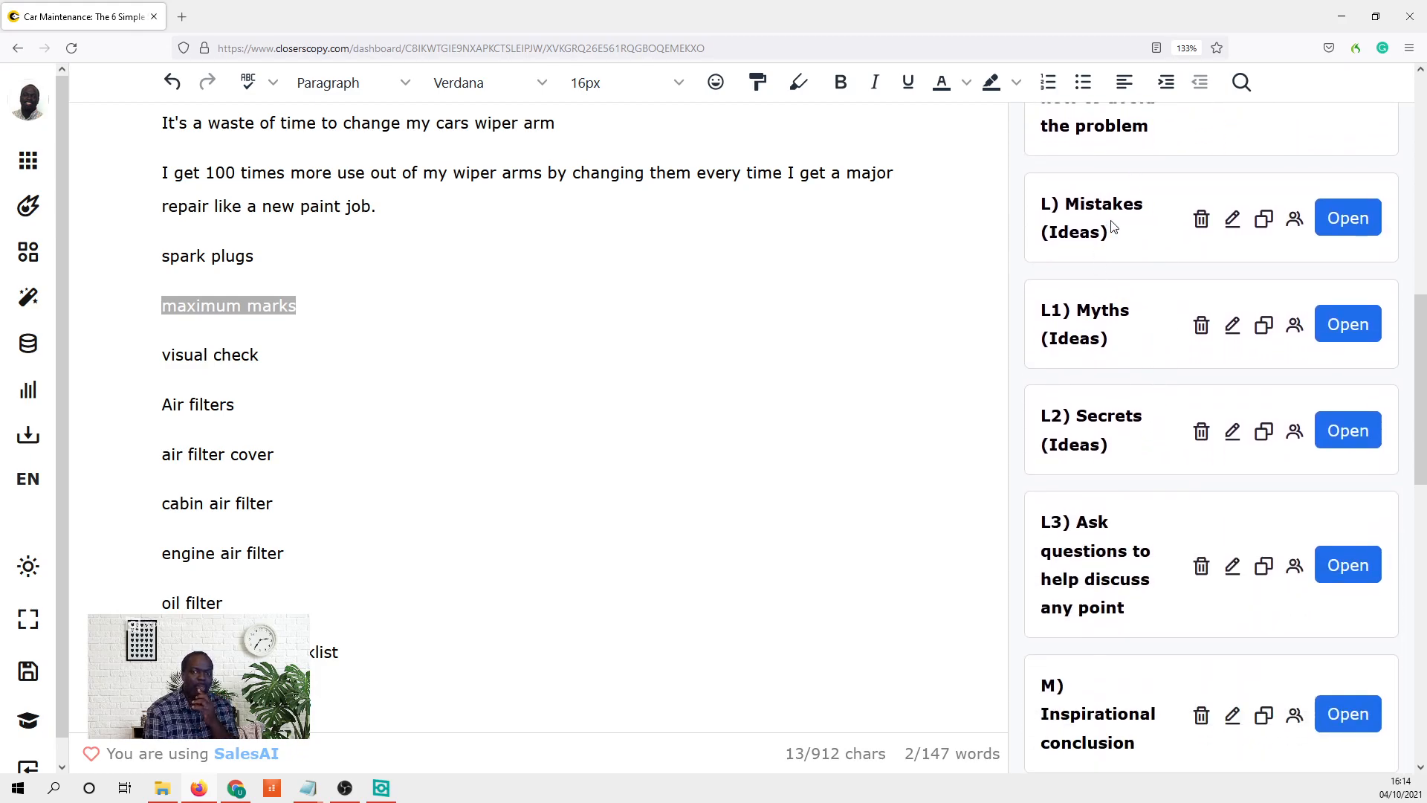
{"action": "left_click", "coordinate": [1342, 219]}
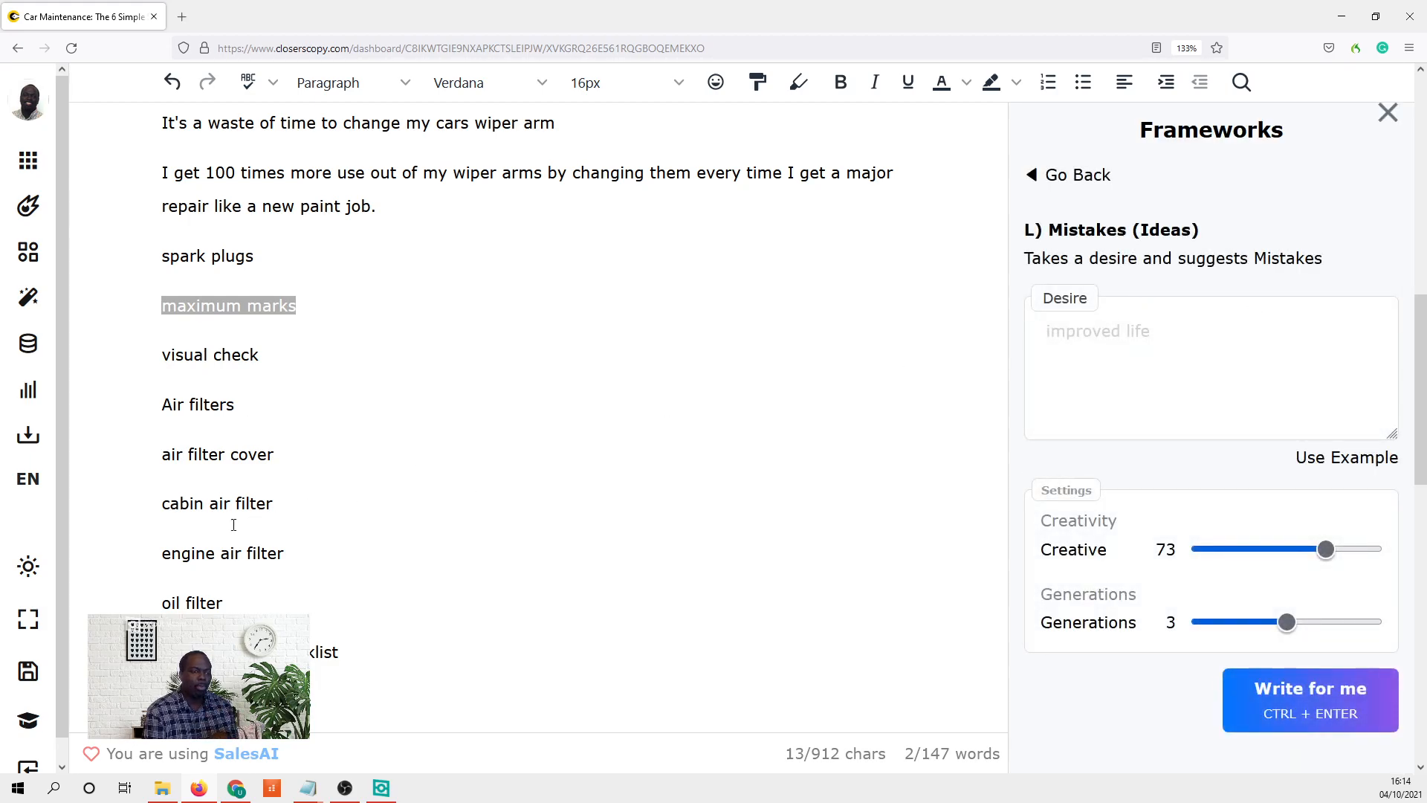
- Copy the "oil filter" subtopic into the desire, extend it to "getting better oil filters", and generate mistake ideas
{"action": "triple_click", "coordinate": [250, 611]}
{"action": "key", "text": "ctrl+c"}
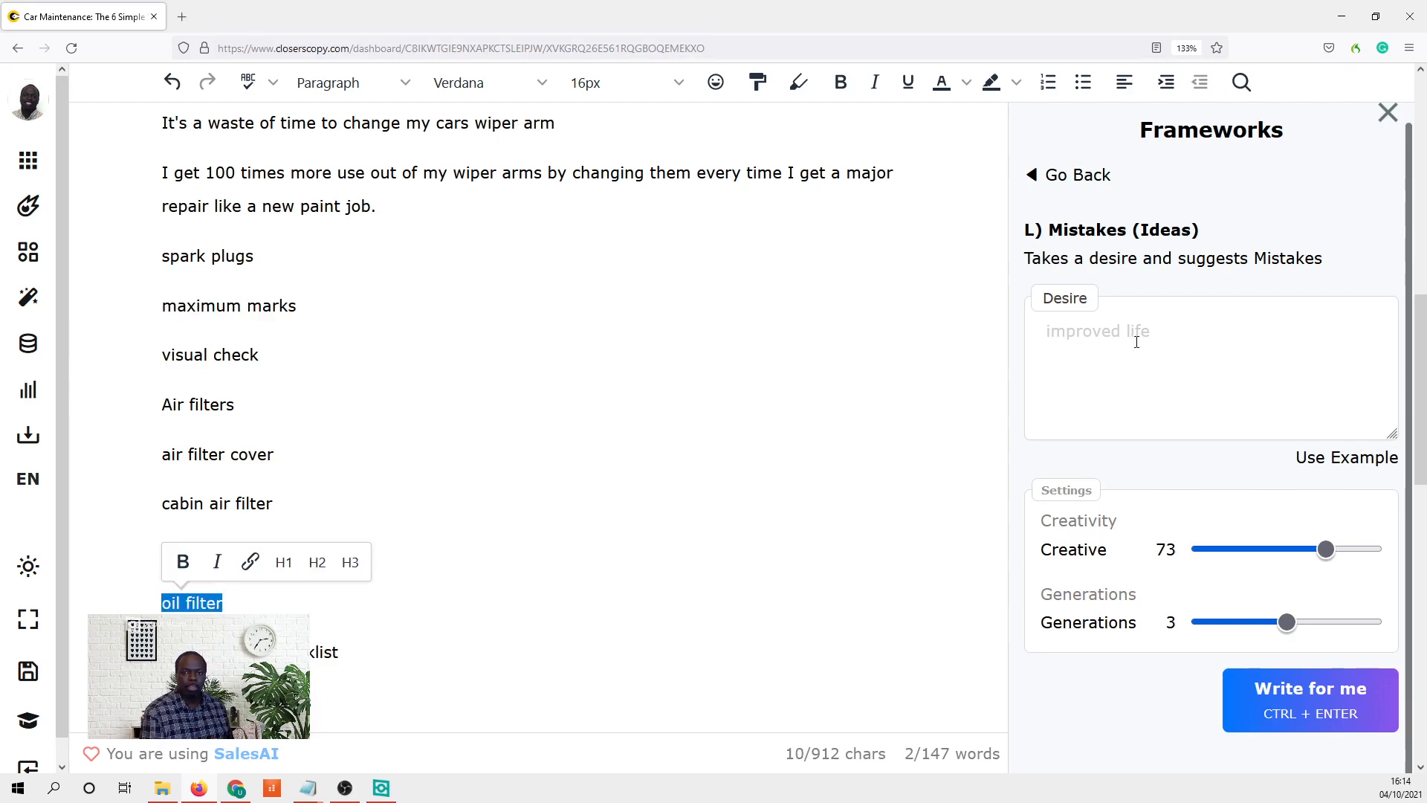
{"action": "left_click", "coordinate": [1046, 329]}
{"action": "key", "text": "ctrl+v"}
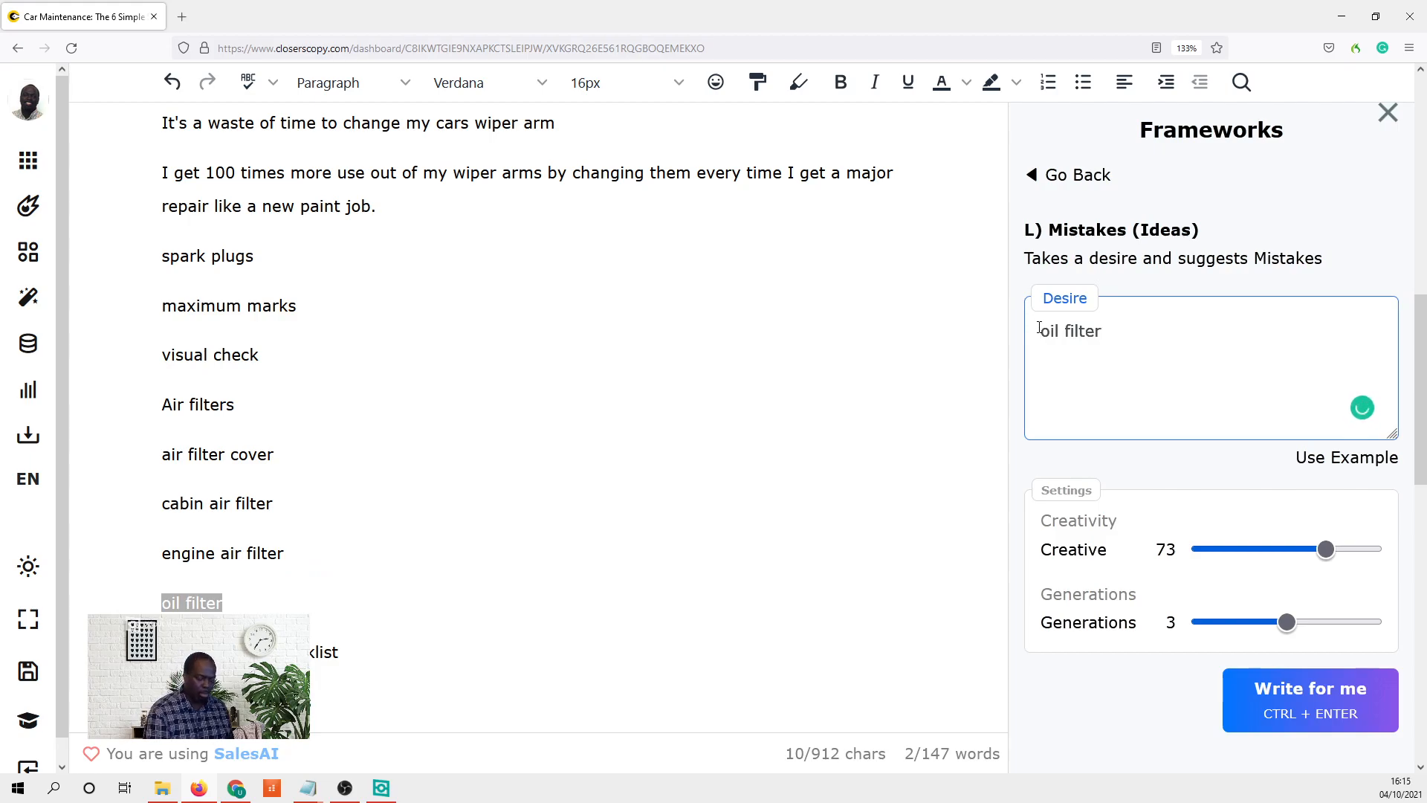
{"action": "type", "text": "getting "}
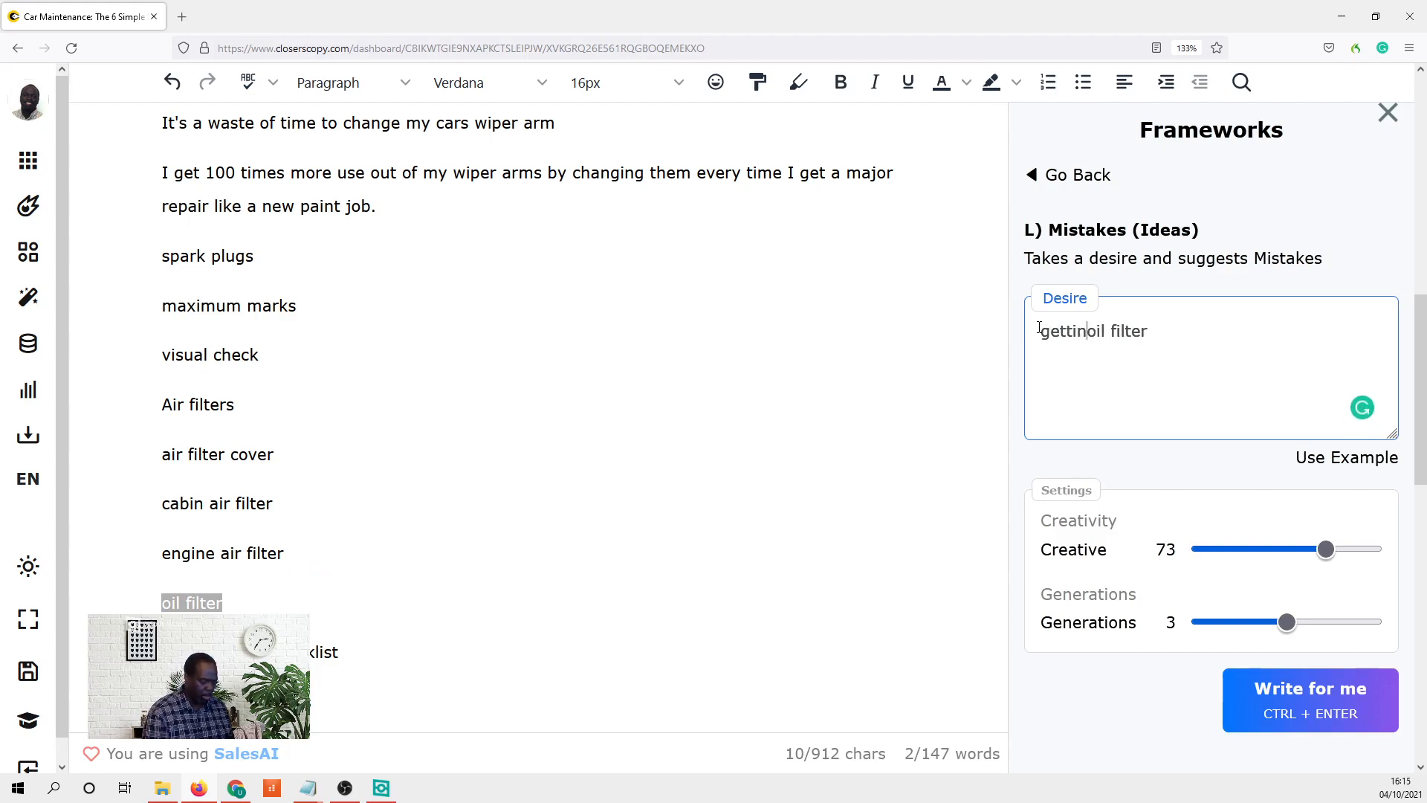
{"action": "type", "text": "better"}
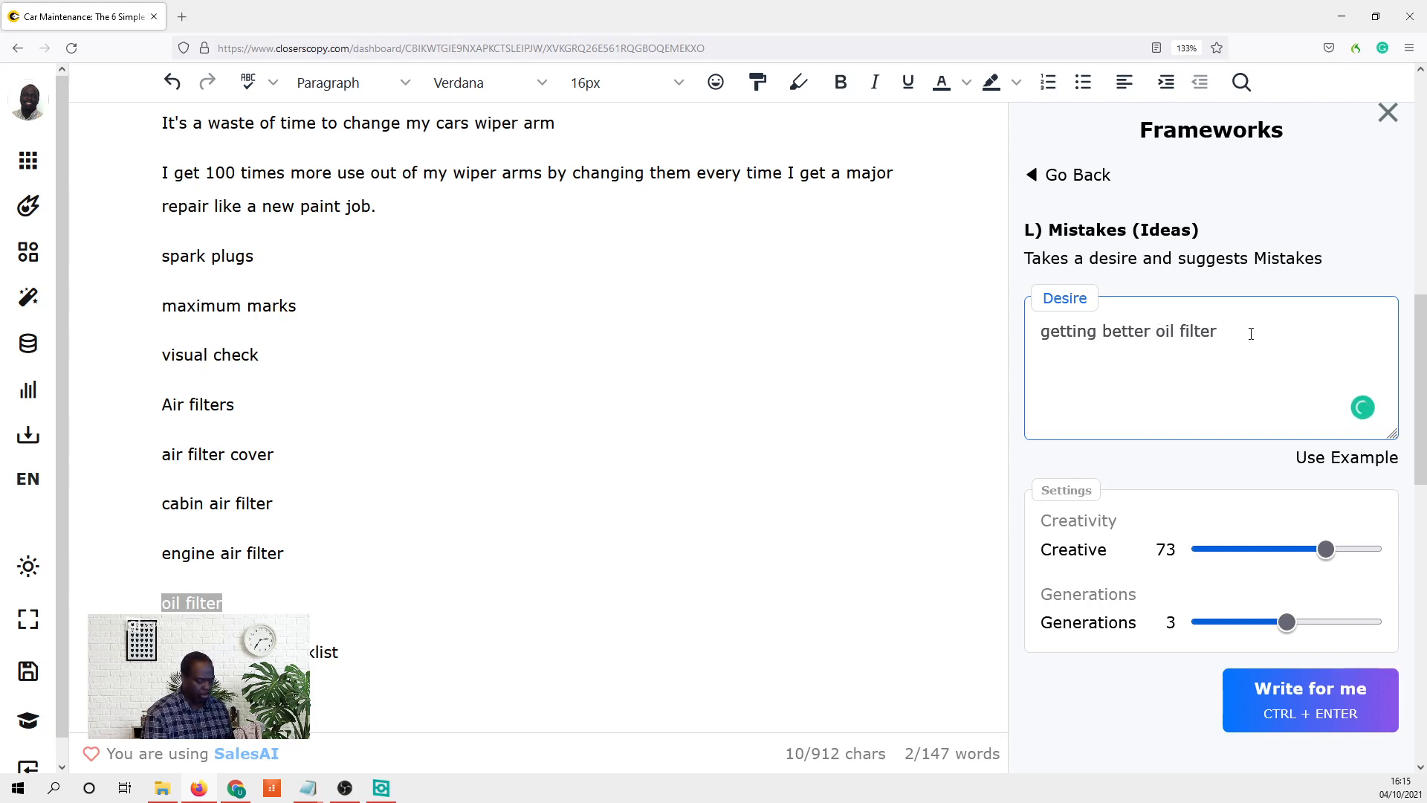
{"action": "left_click", "coordinate": [1316, 694]}
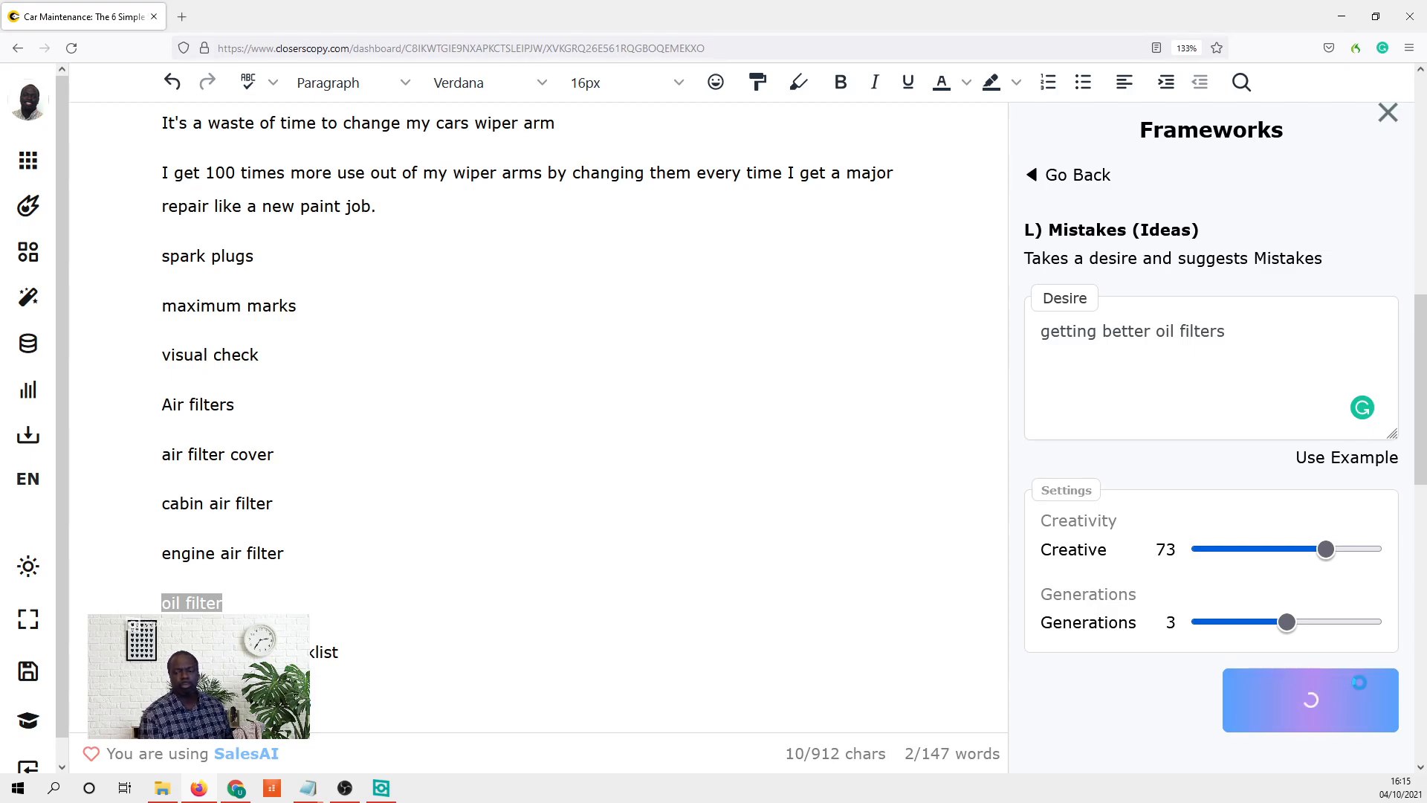
{"action": "scroll", "coordinate": [1356, 683], "scroll_direction": "down", "scroll_amount": 2}
{"action": "scroll", "coordinate": [1338, 678], "scroll_direction": "up", "scroll_amount": 7}
{"action": "scroll", "coordinate": [1331, 675], "scroll_direction": "down", "scroll_amount": 3}
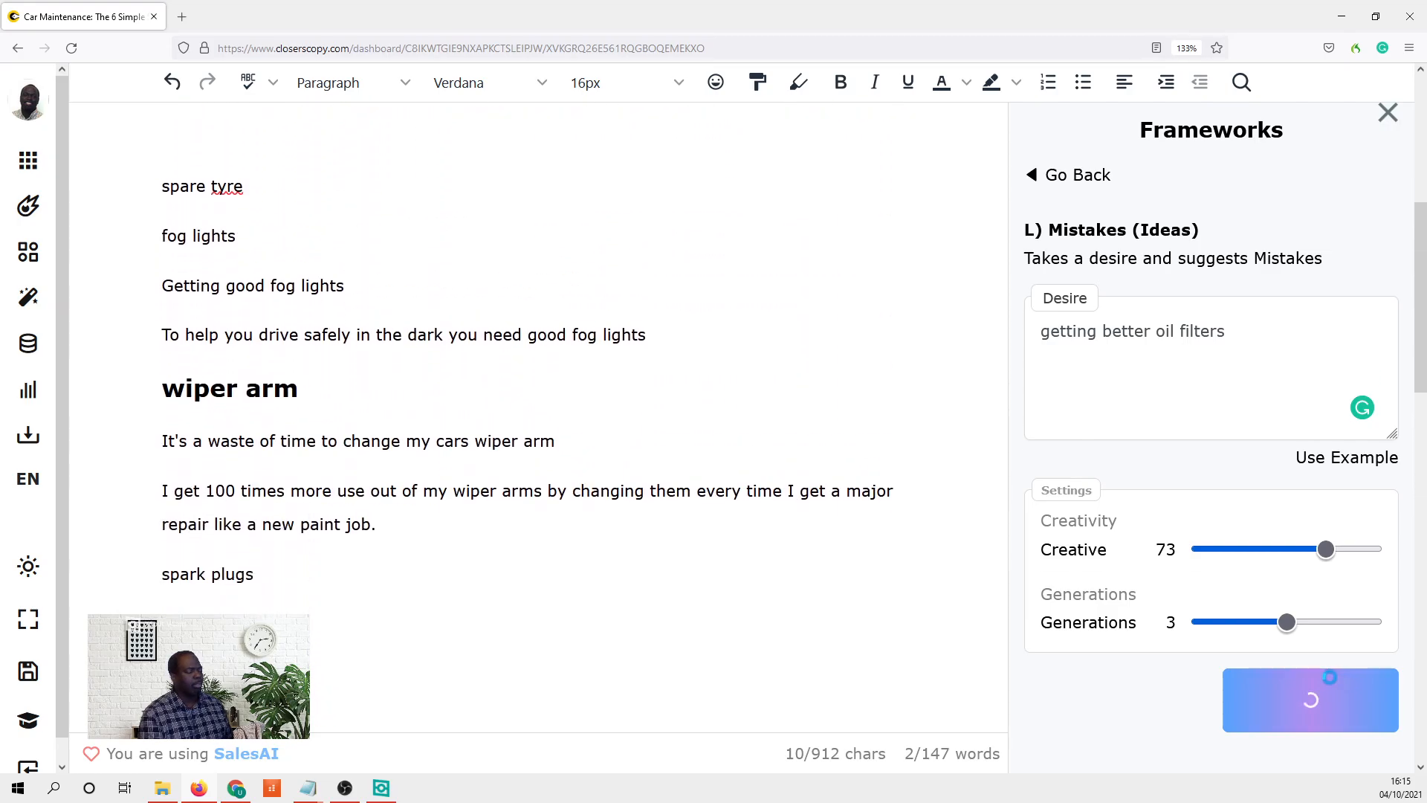
{"action": "scroll", "coordinate": [1318, 656], "scroll_direction": "up", "scroll_amount": 2}
- Examine the headlines and examples in the three generated results for mistakes relevant to oil filters
{"action": "scroll", "coordinate": [1320, 656], "scroll_direction": "down", "scroll_amount": 8}
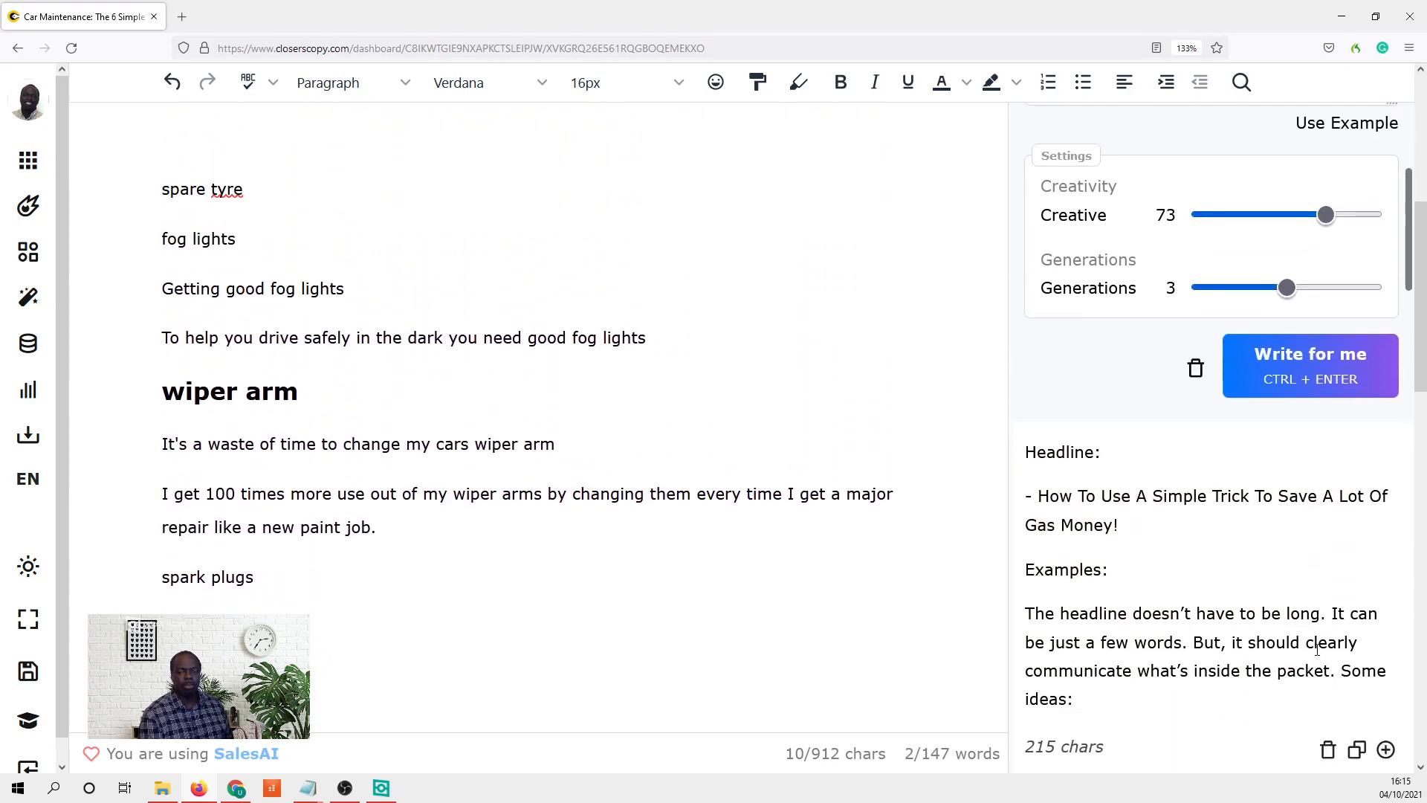
{"action": "scroll", "coordinate": [1288, 618], "scroll_direction": "down", "scroll_amount": 2}
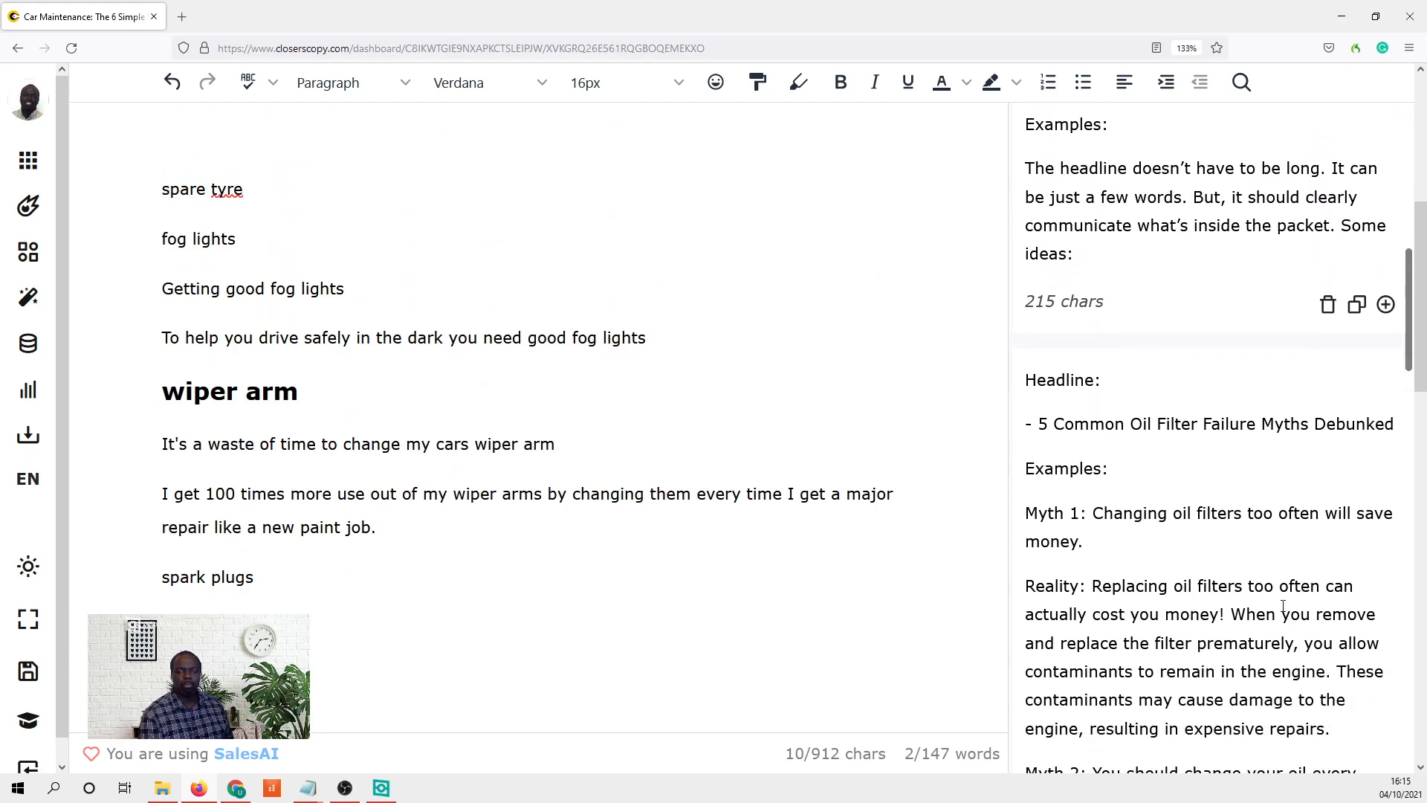
{"action": "left_click_drag", "start_coordinate": [1126, 518], "coordinate": [1349, 518]}
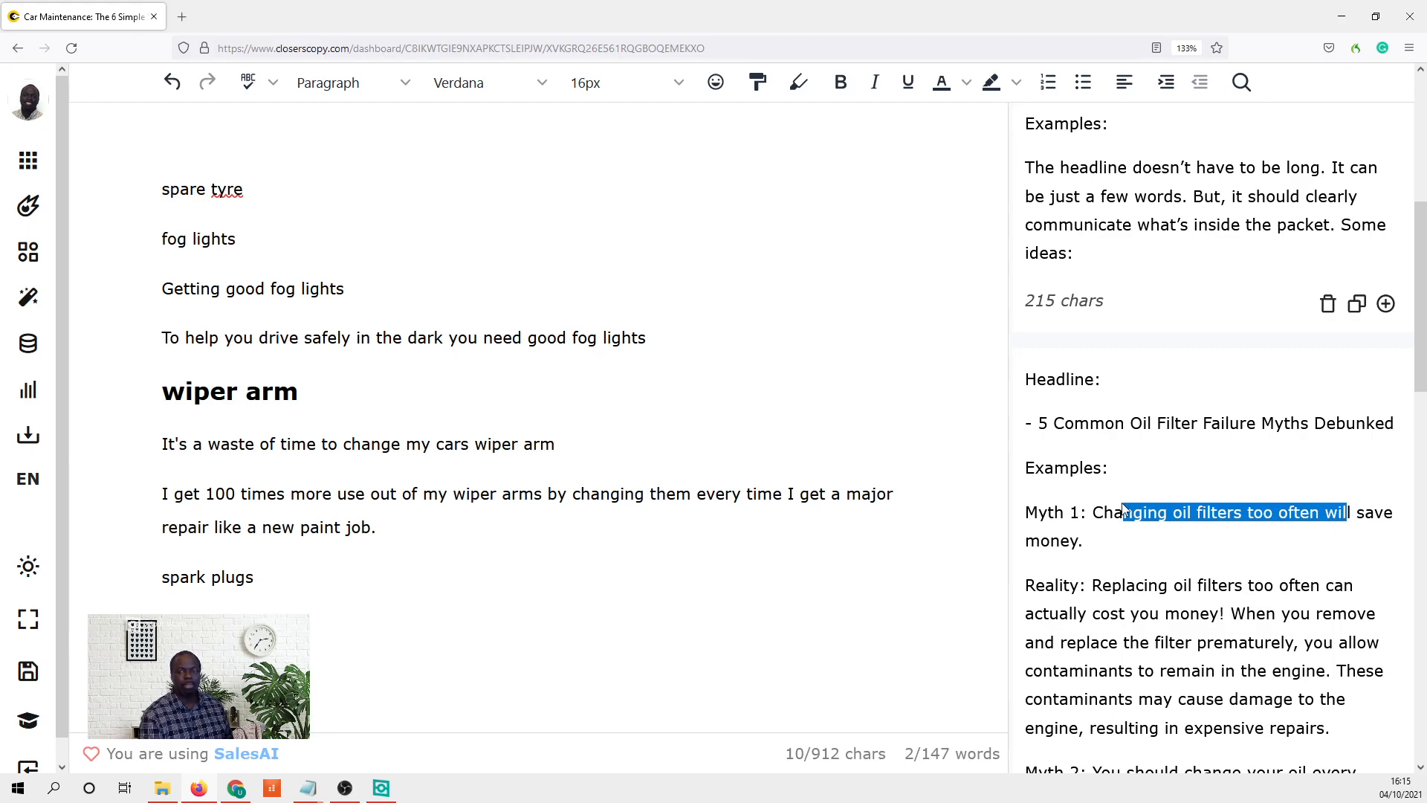
{"action": "scroll", "coordinate": [1123, 504], "scroll_direction": "up", "scroll_amount": 8}
{"action": "scroll", "coordinate": [1122, 503], "scroll_direction": "down", "scroll_amount": 4}
{"action": "scroll", "coordinate": [1126, 504], "scroll_direction": "down", "scroll_amount": 10}
{"action": "scroll", "coordinate": [1126, 504], "scroll_direction": "down", "scroll_amount": 8}
{"action": "scroll", "coordinate": [1125, 500], "scroll_direction": "down", "scroll_amount": 10}
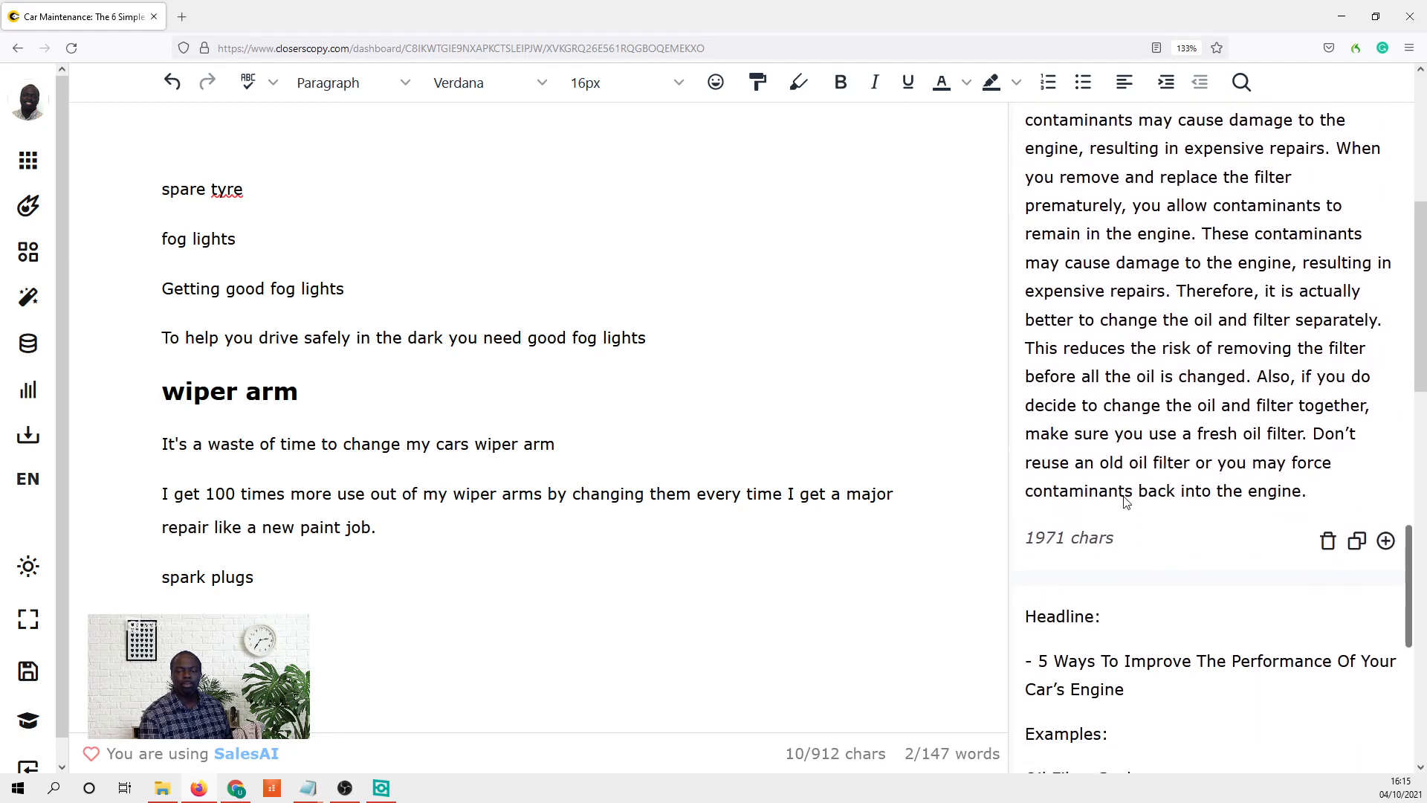
{"action": "scroll", "coordinate": [1124, 501], "scroll_direction": "down", "scroll_amount": 3}
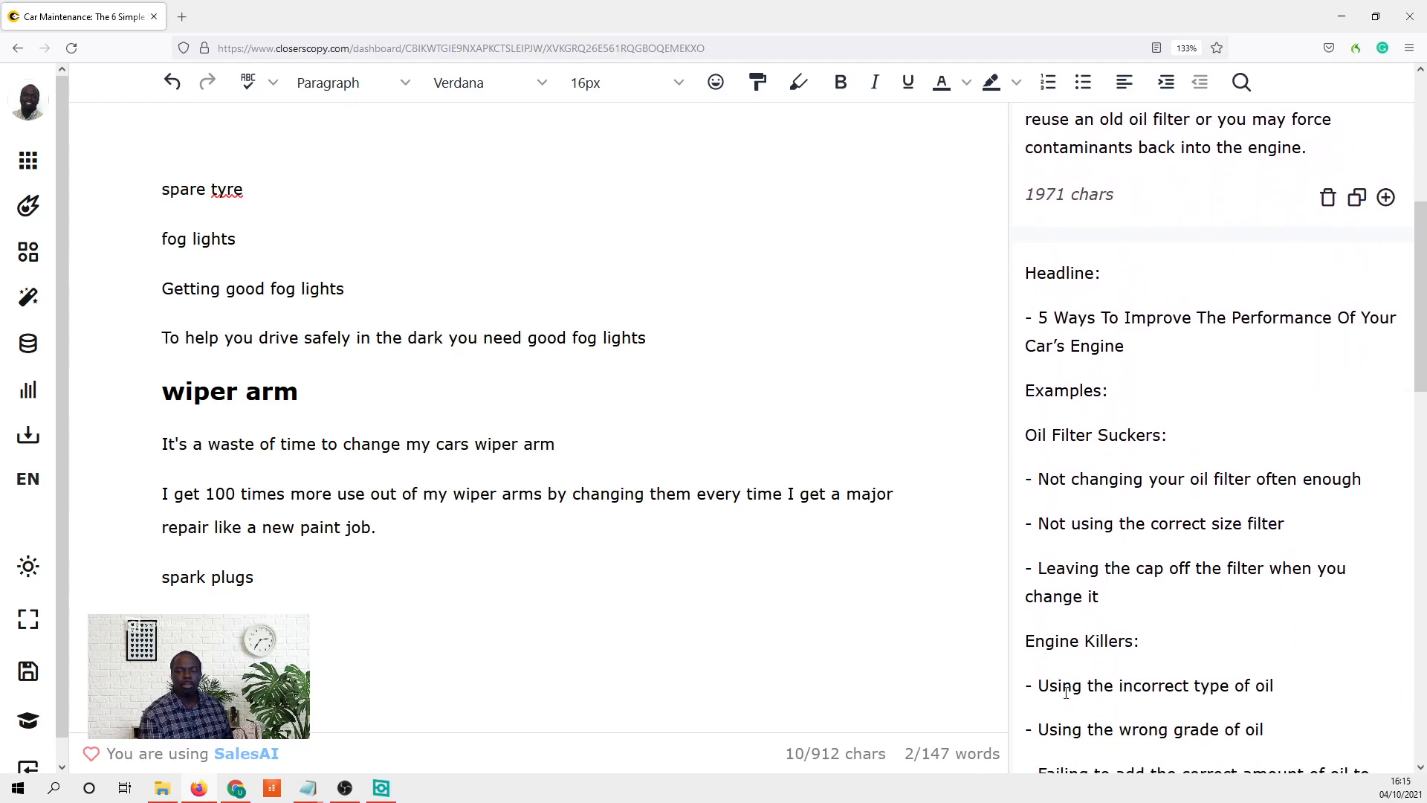
{"action": "scroll", "coordinate": [1267, 683], "scroll_direction": "down", "scroll_amount": 6}
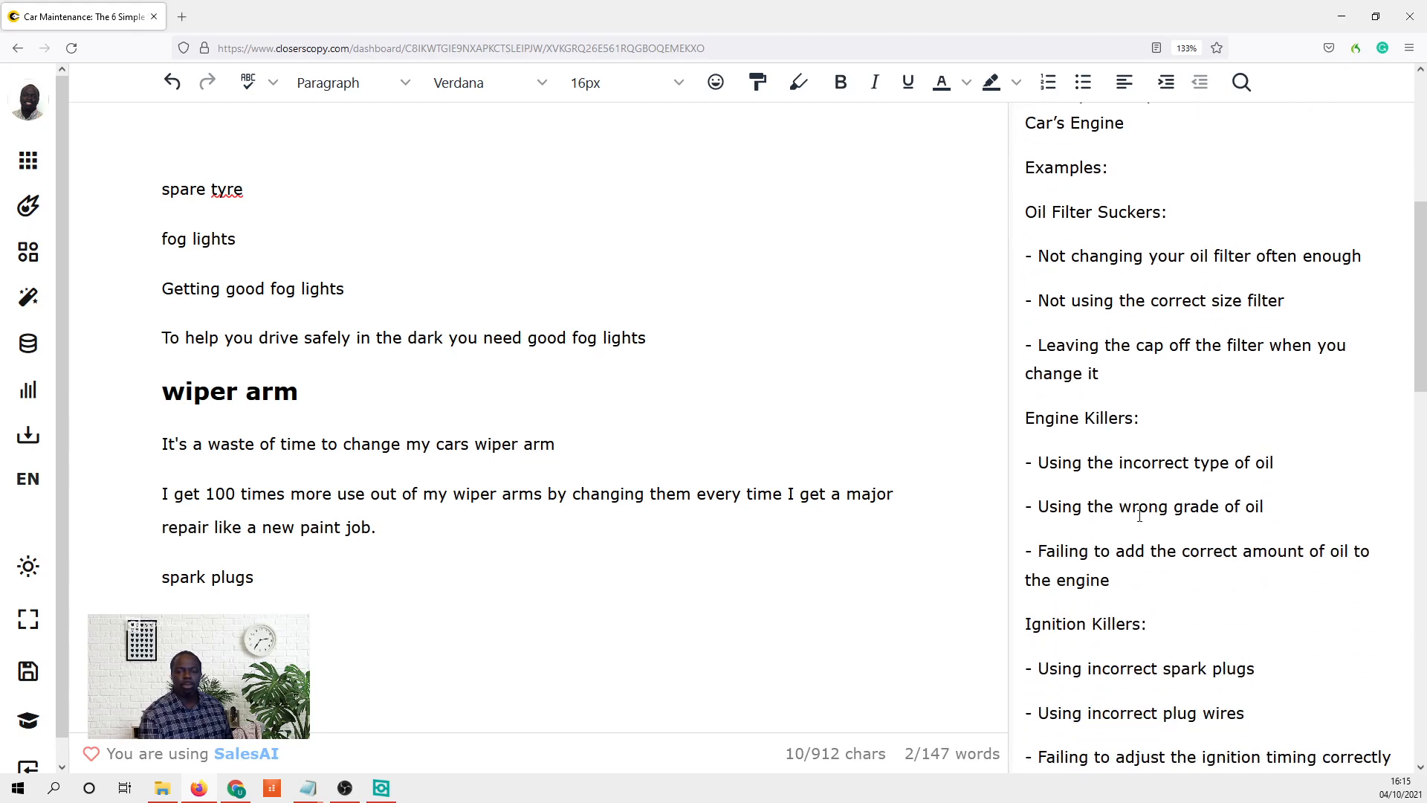
- Leave the Mistakes framework and open the "L3) Ask questions to help discuss any point" framework
{"action": "scroll", "coordinate": [1234, 510], "scroll_direction": "up", "scroll_amount": 10}
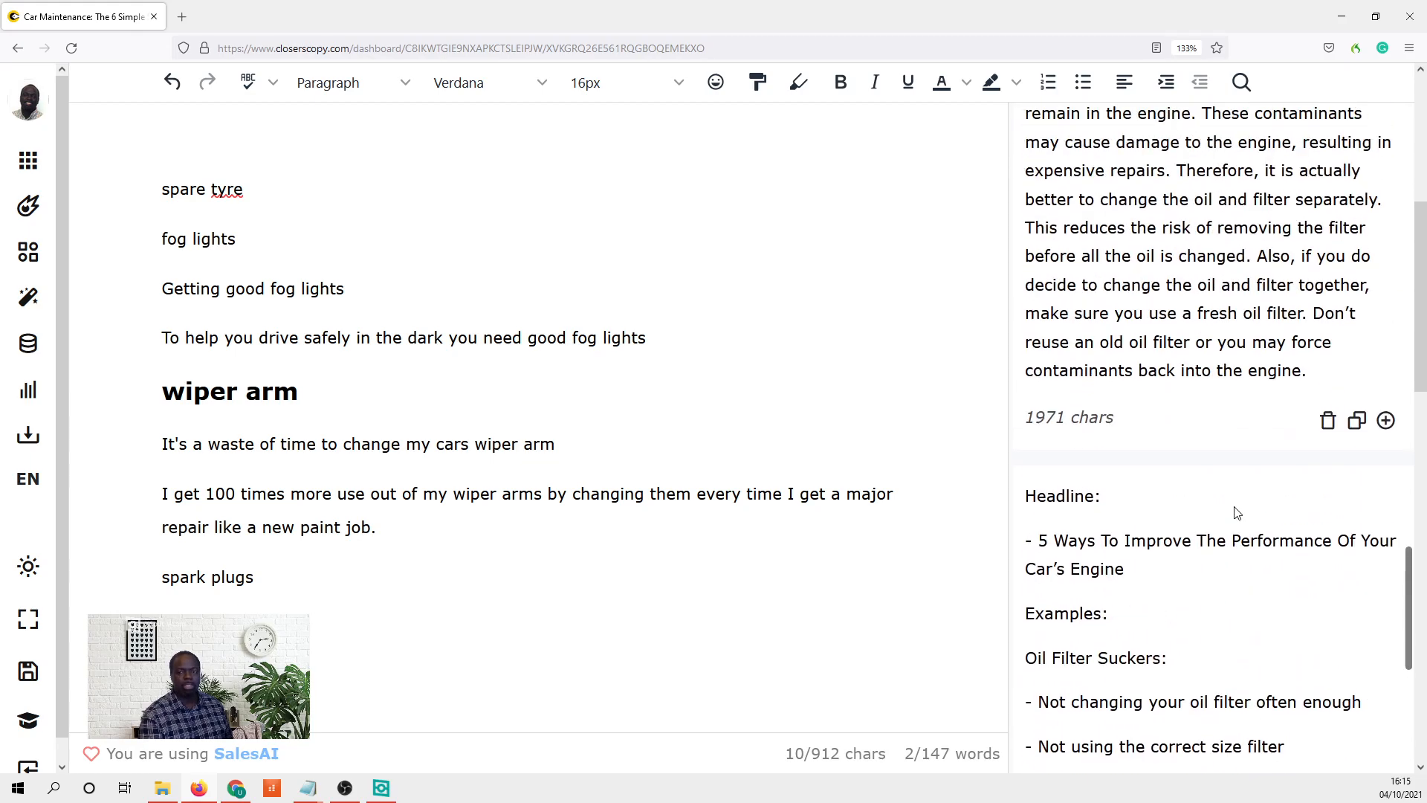
{"action": "scroll", "coordinate": [1233, 505], "scroll_direction": "up", "scroll_amount": 15}
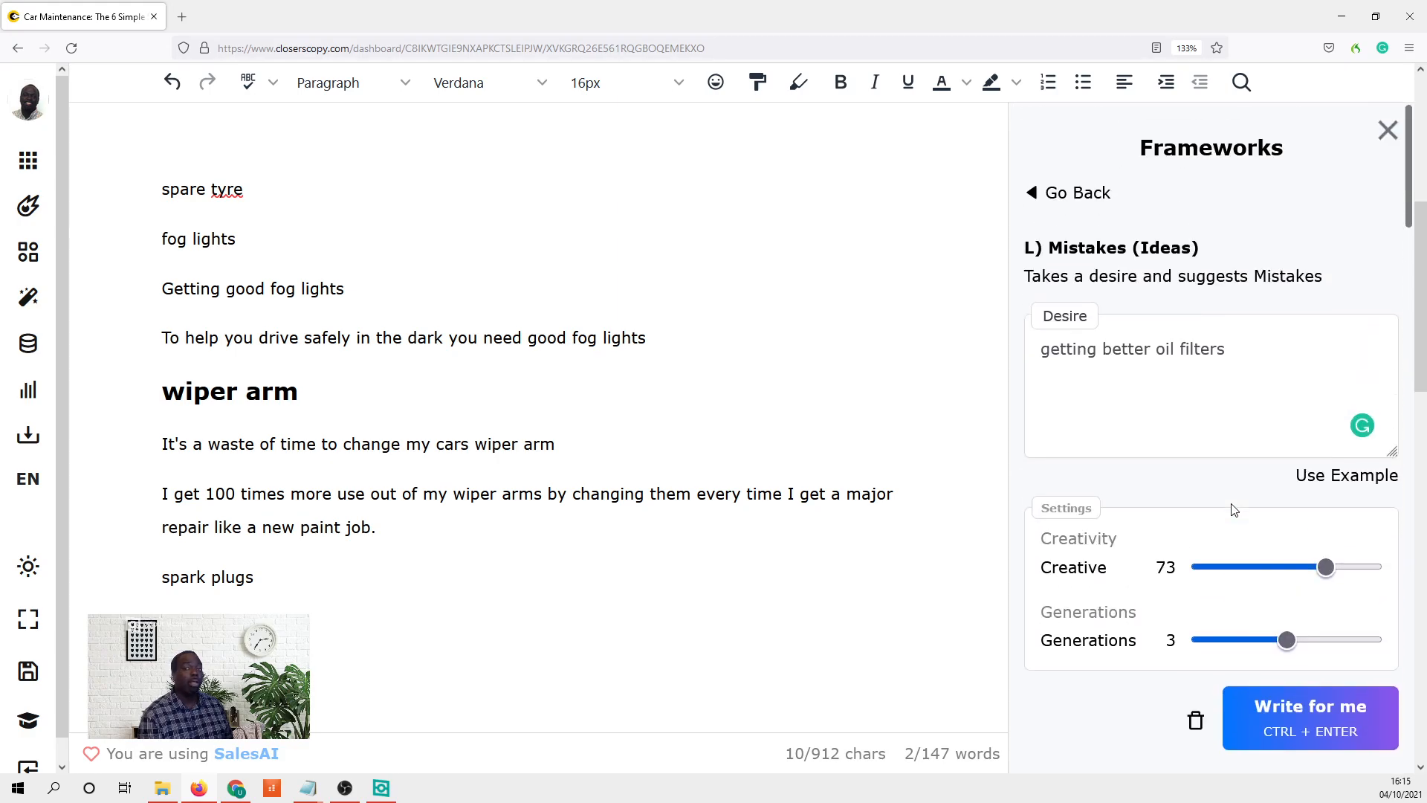
{"action": "left_click", "coordinate": [1073, 194]}
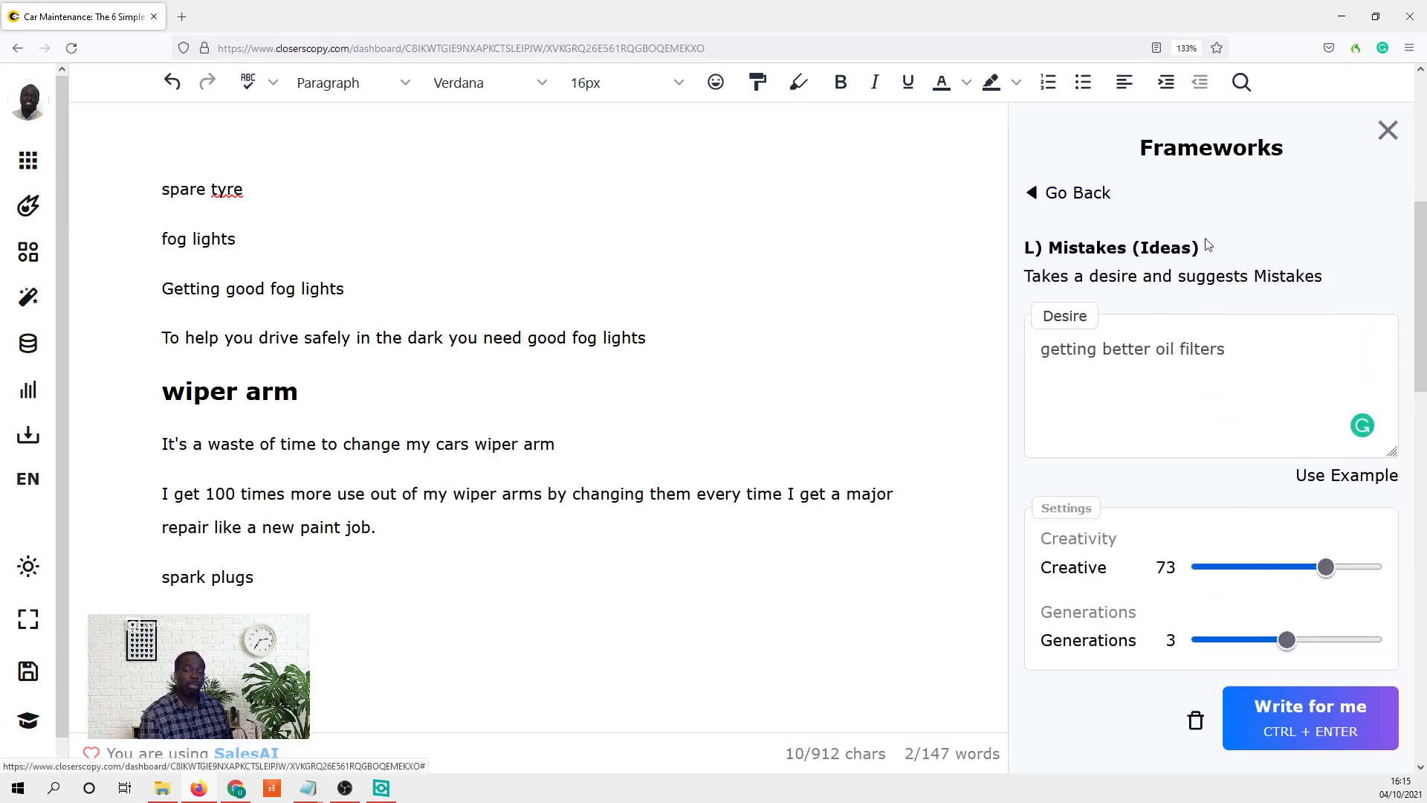
{"action": "scroll", "coordinate": [1230, 308], "scroll_direction": "down", "scroll_amount": 15}
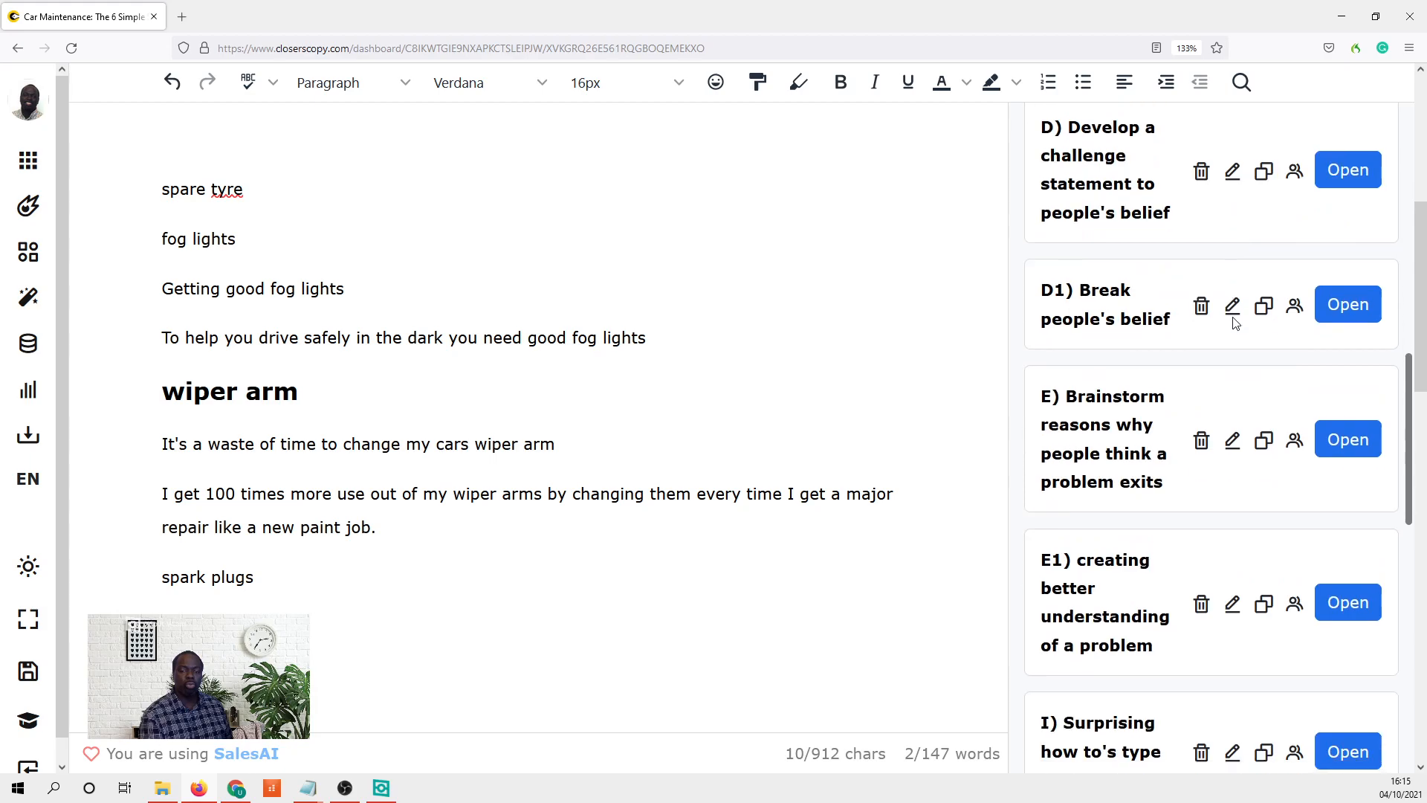
{"action": "scroll", "coordinate": [1233, 325], "scroll_direction": "down", "scroll_amount": 5}
{"action": "scroll", "coordinate": [1140, 516], "scroll_direction": "down", "scroll_amount": 4}
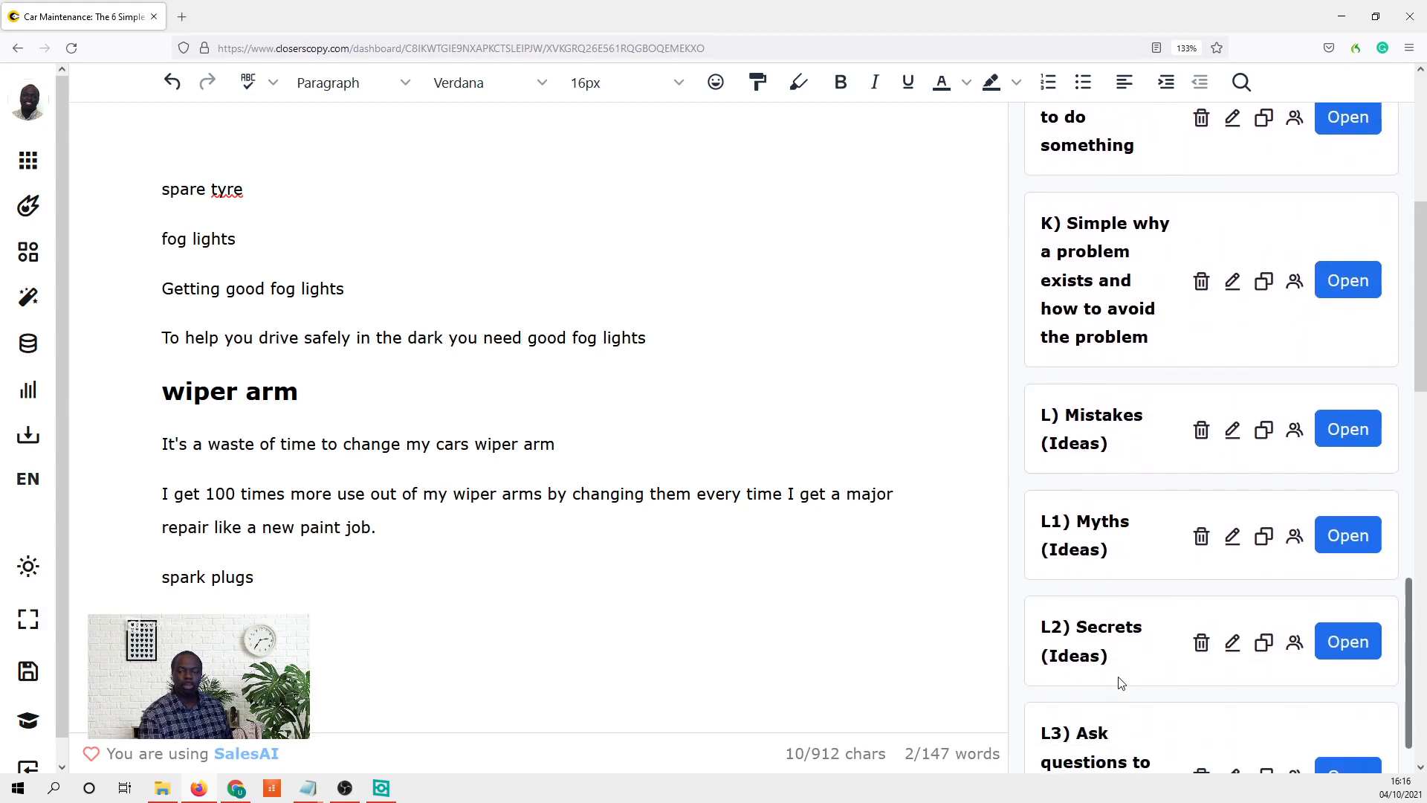
{"action": "scroll", "coordinate": [1086, 706], "scroll_direction": "down", "scroll_amount": 3}
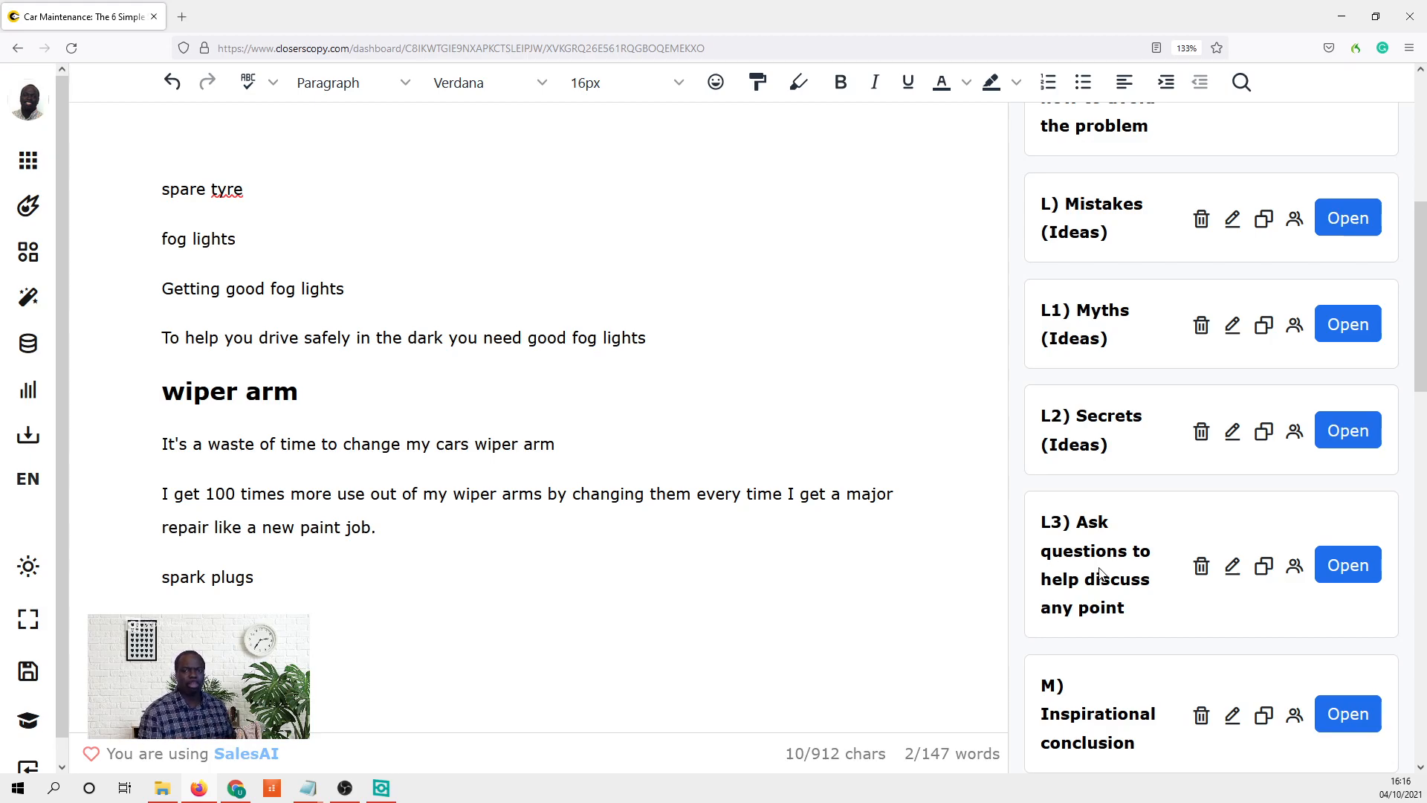
{"action": "left_click", "coordinate": [1363, 572]}
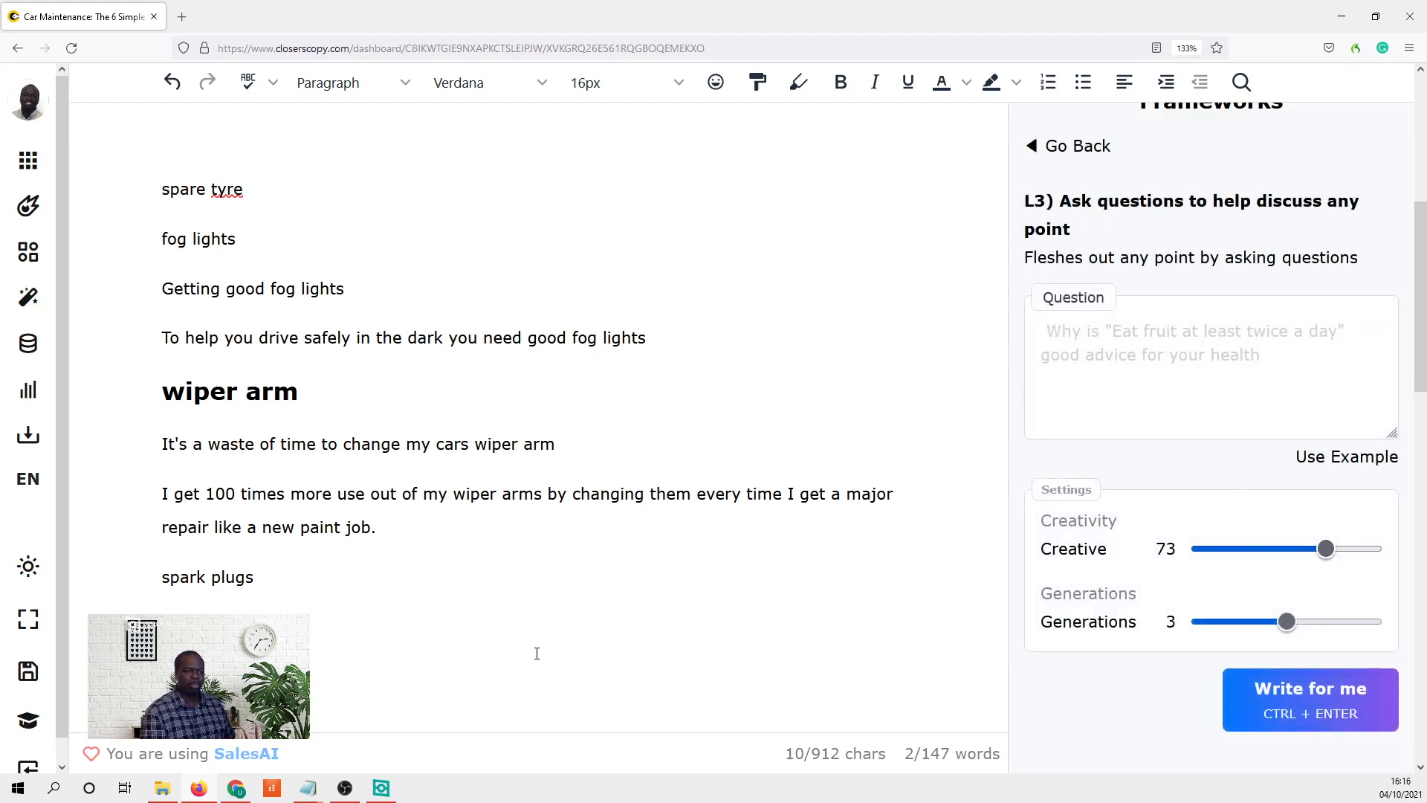
- Copy the "maintenance tasks" subtopic from the article's outline
{"action": "scroll", "coordinate": [354, 669], "scroll_direction": "down", "scroll_amount": 7}
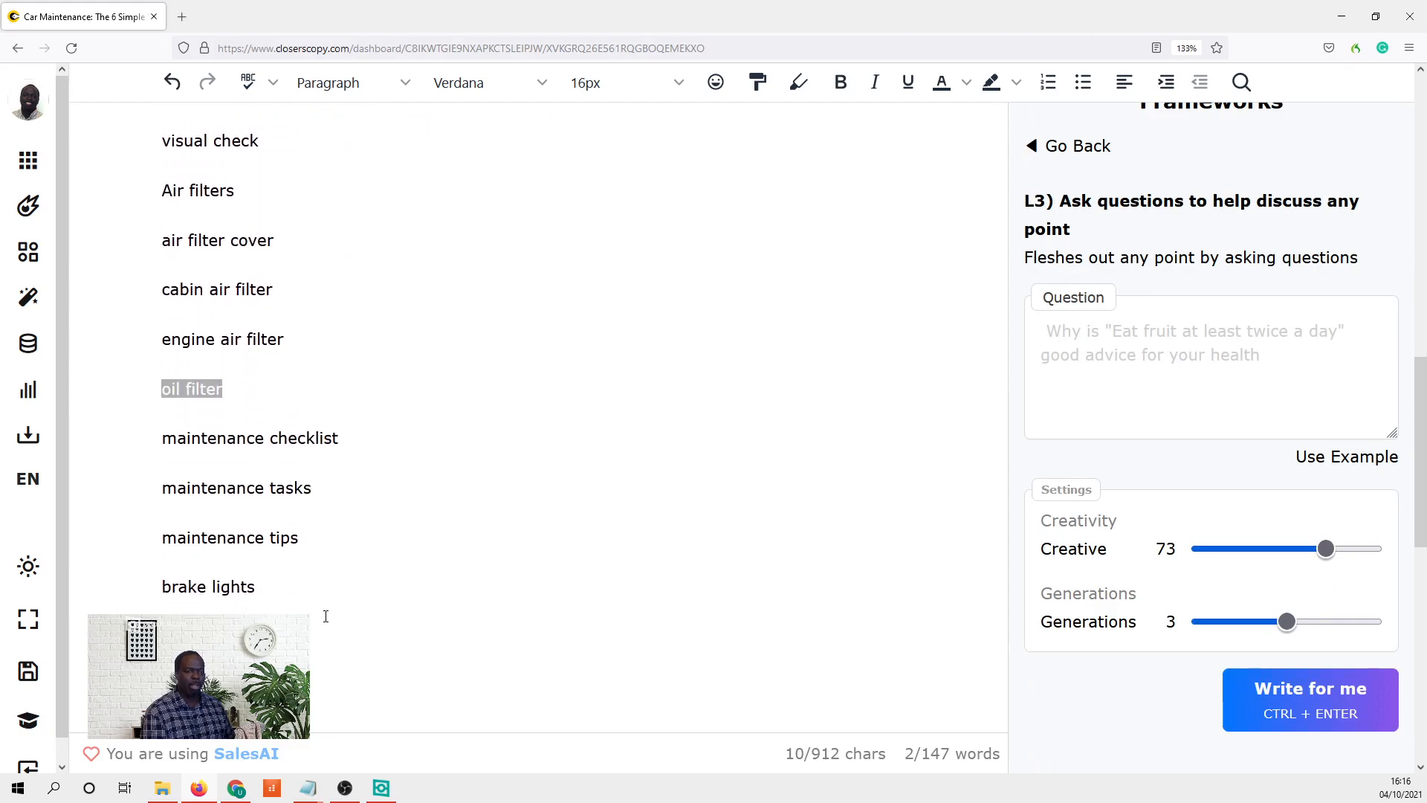
{"action": "left_click_drag", "start_coordinate": [309, 552], "coordinate": [135, 543]}
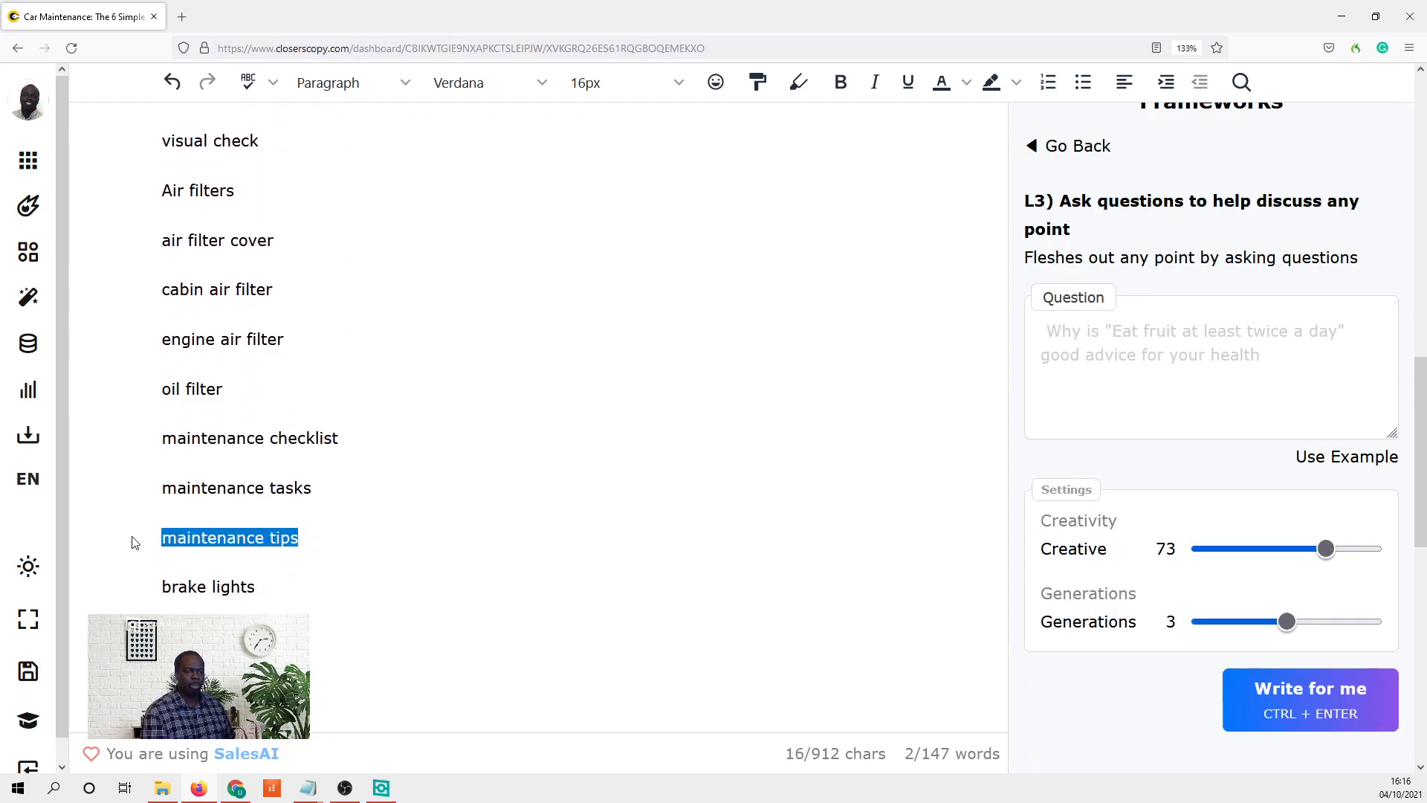
{"action": "left_click", "coordinate": [388, 605]}
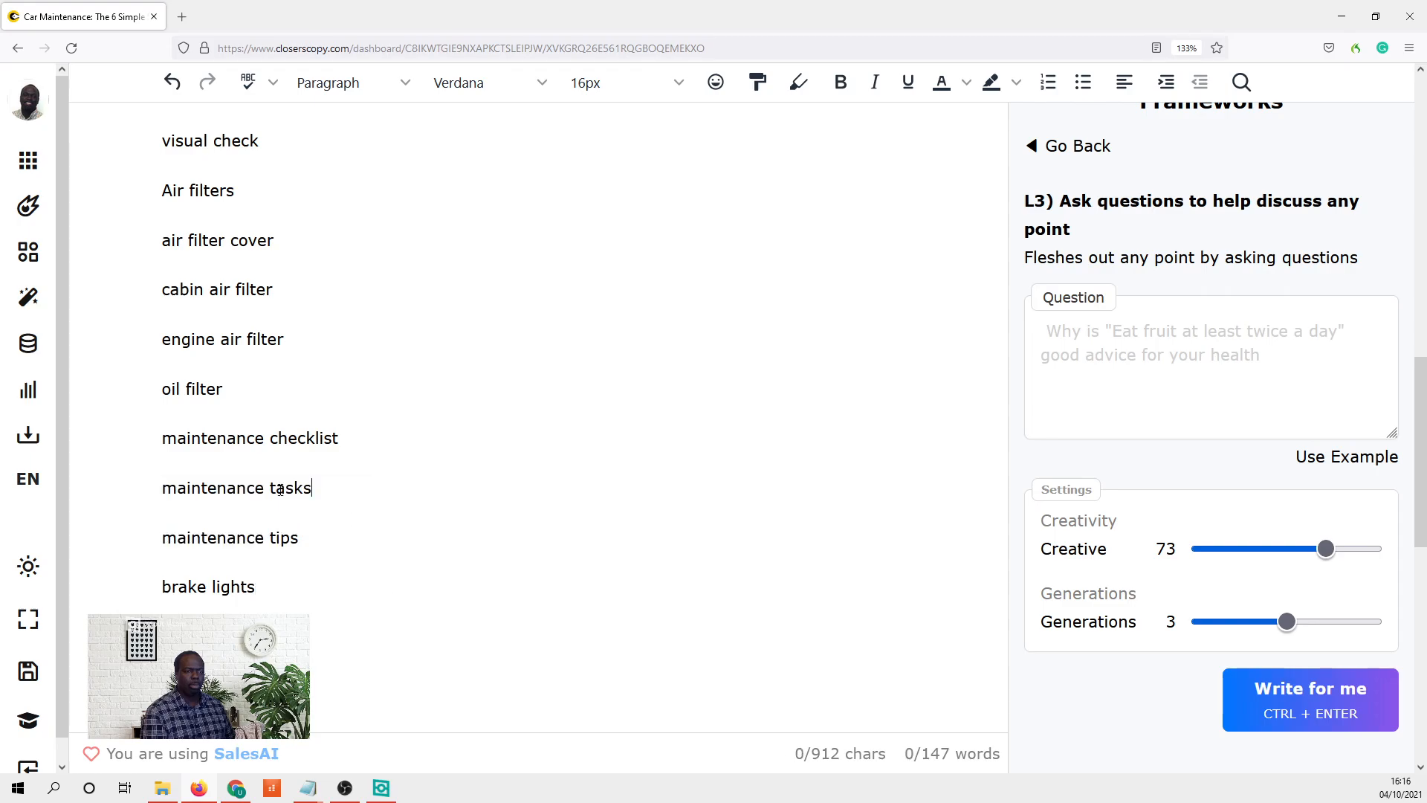
{"action": "left_click_drag", "start_coordinate": [312, 488], "coordinate": [134, 483]}
{"action": "key", "text": "ctrl+c"}
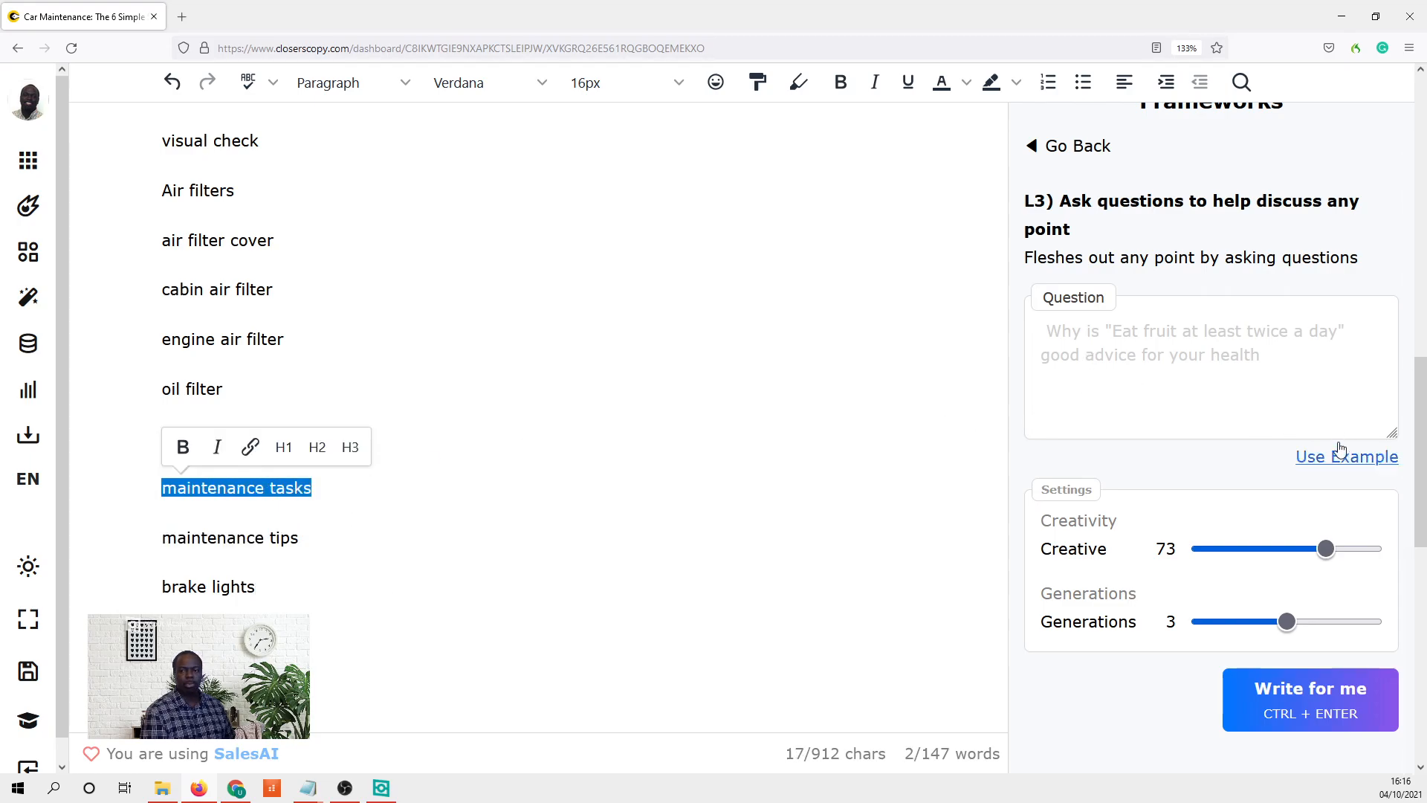
- Load the example question, reword it to "Why are maintenance tasks so difficult", and generate answers
{"action": "left_click", "coordinate": [1365, 469]}
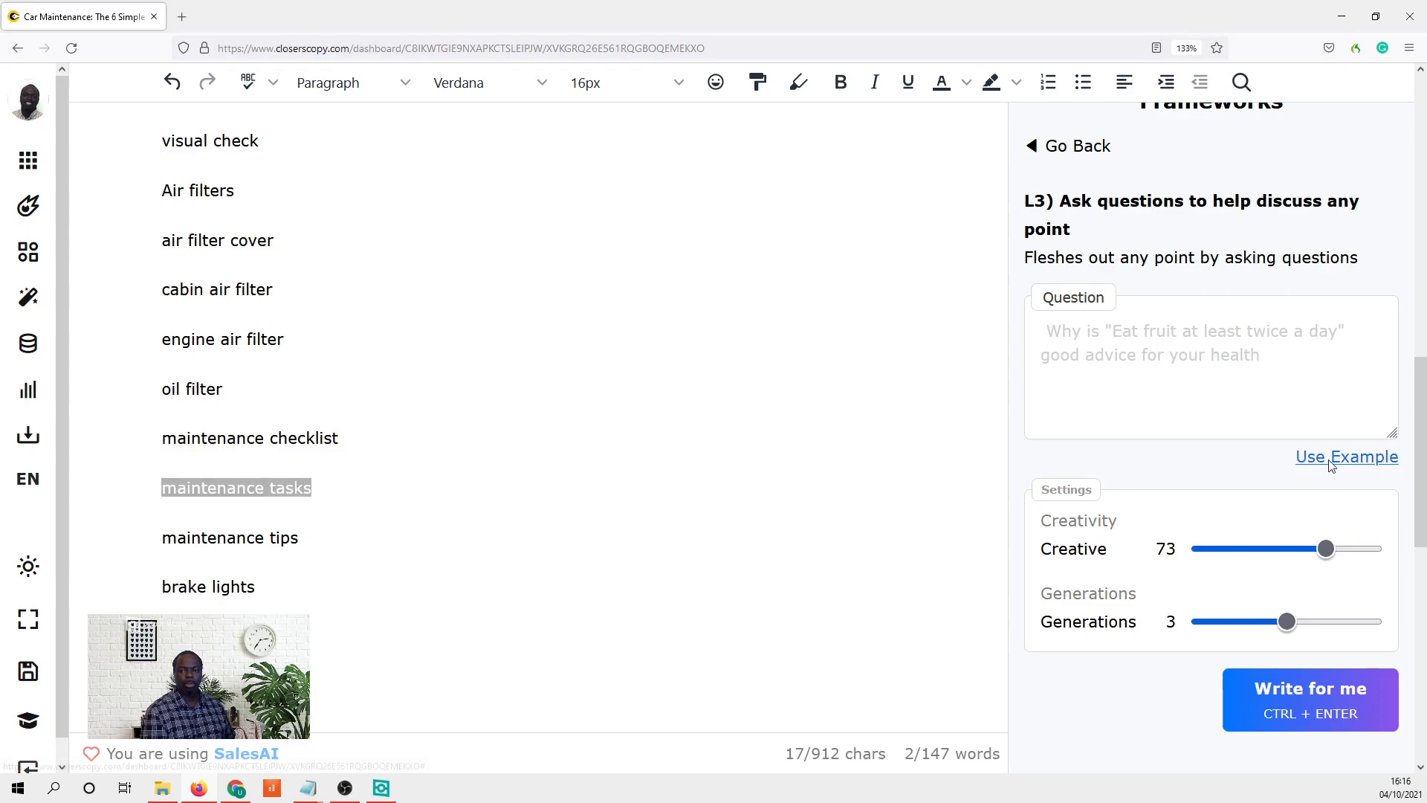
{"action": "left_click_drag", "start_coordinate": [1084, 332], "coordinate": [1389, 420]}
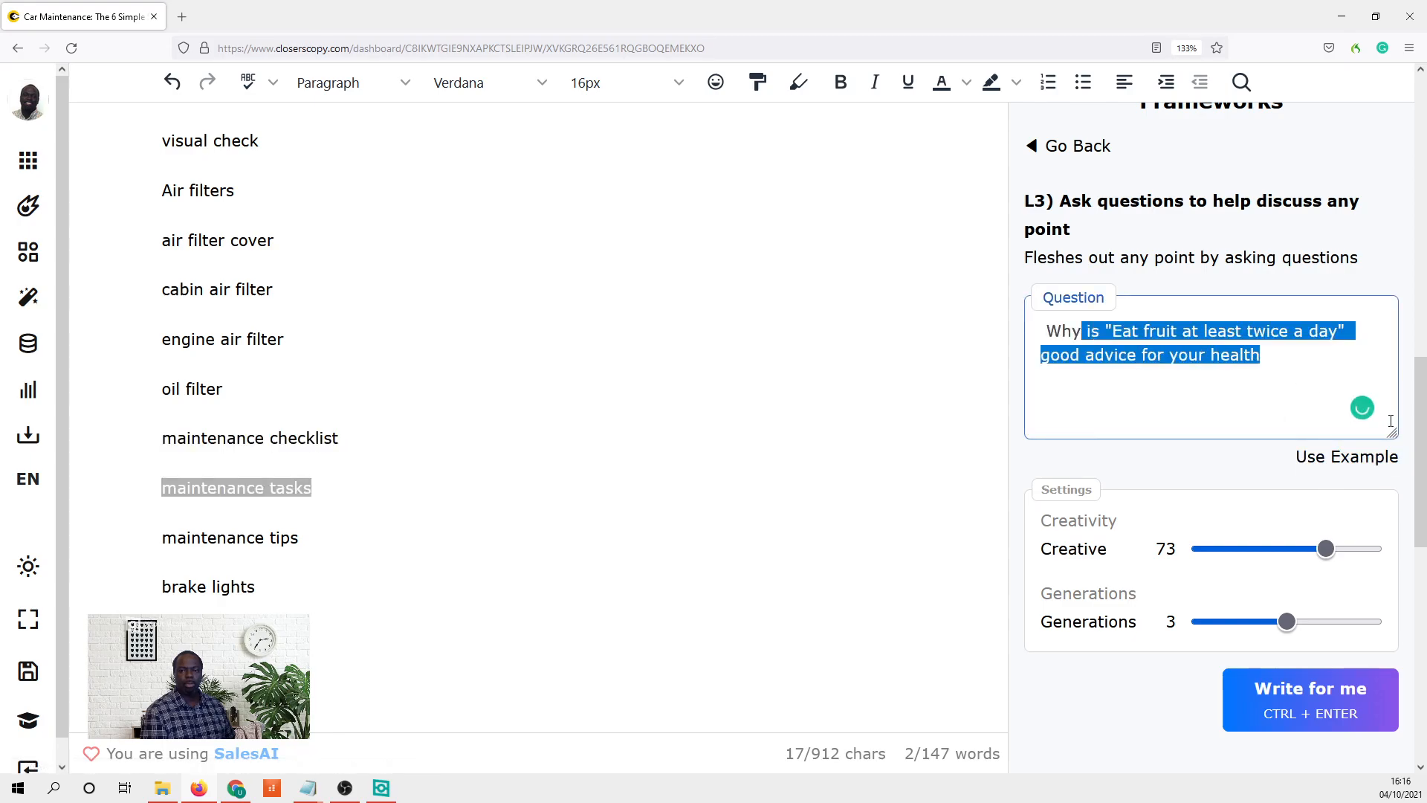
{"action": "key", "text": "ctrl+v"}
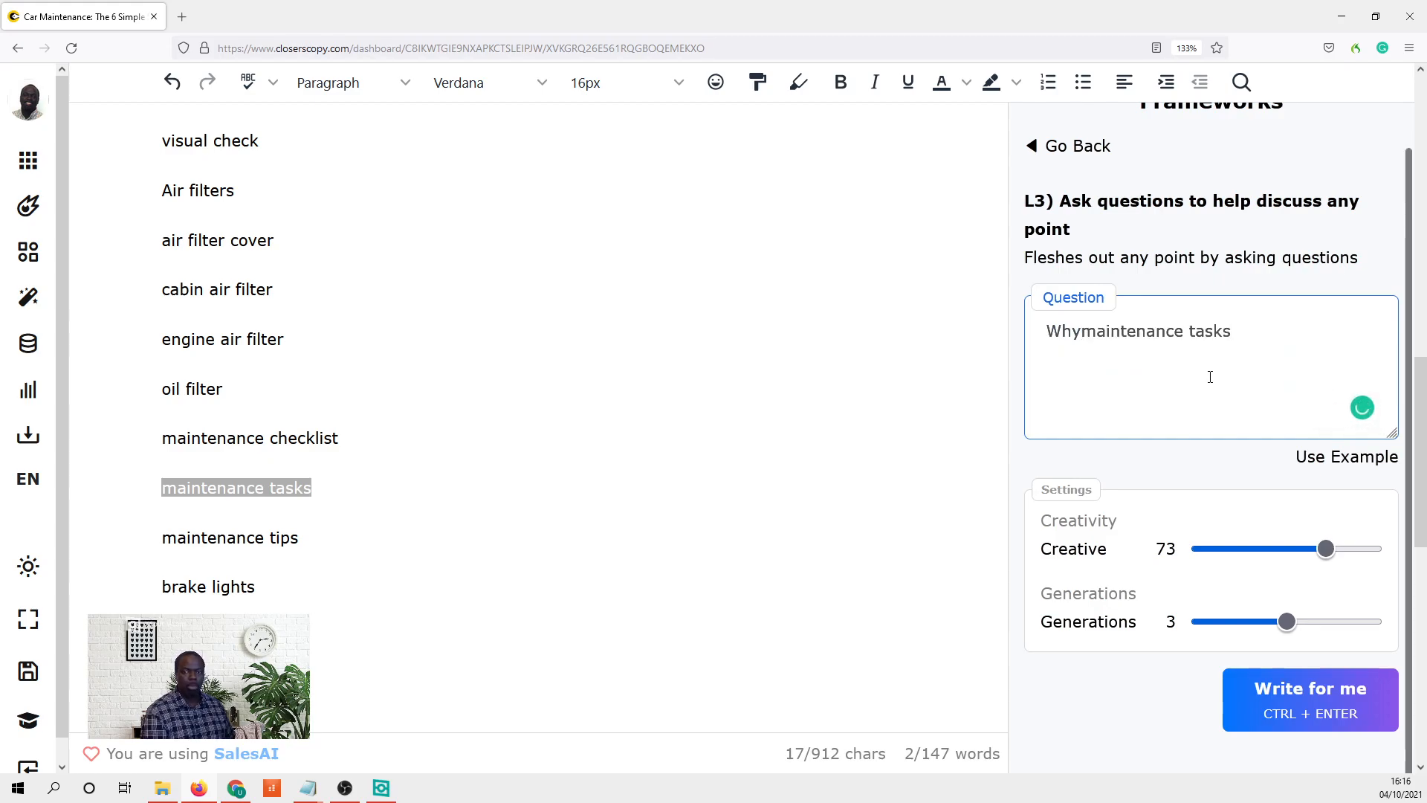
{"action": "left_click", "coordinate": [1081, 332]}
{"action": "type", "text": "are"}
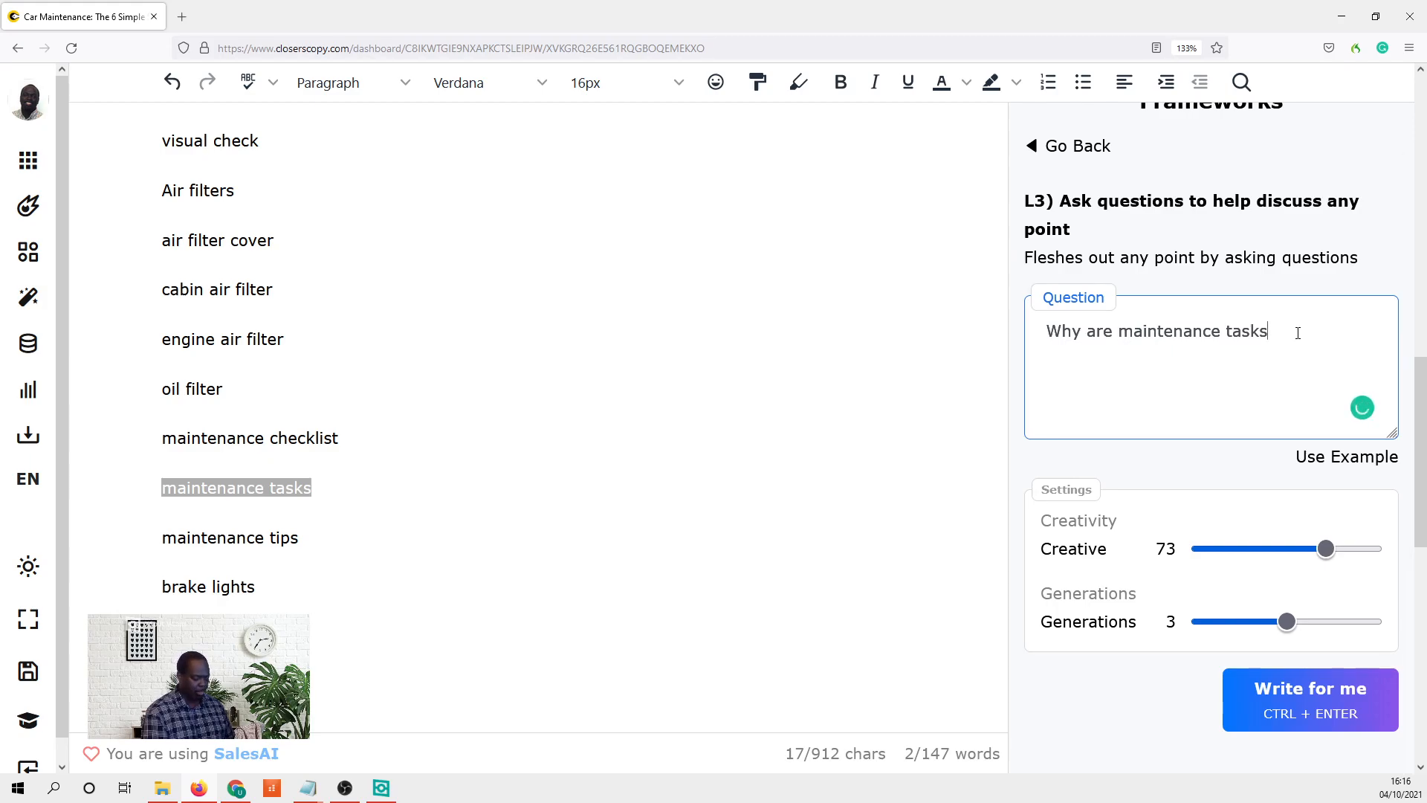
{"action": "type", "text": "so difficult"}
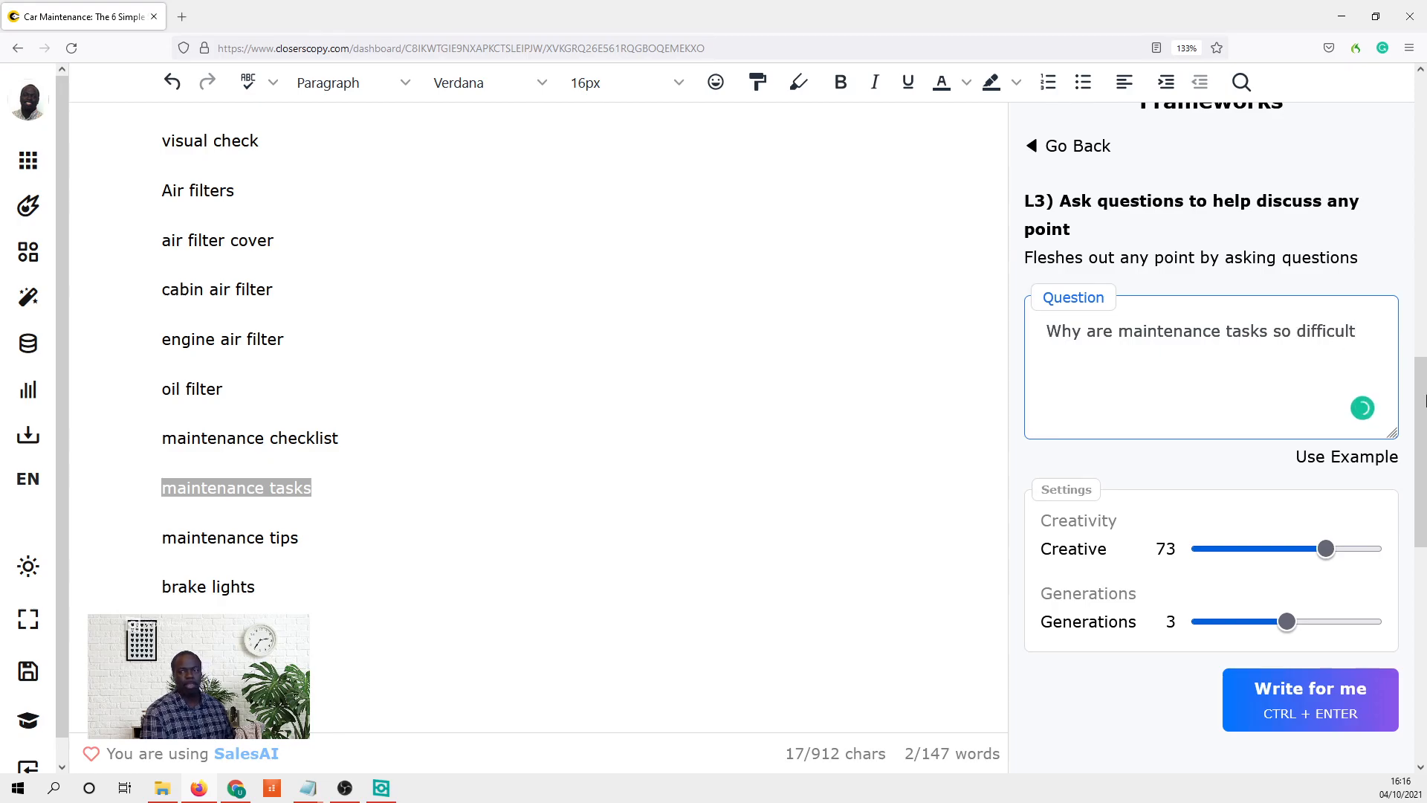
{"action": "key", "text": "ctrl+Return"}
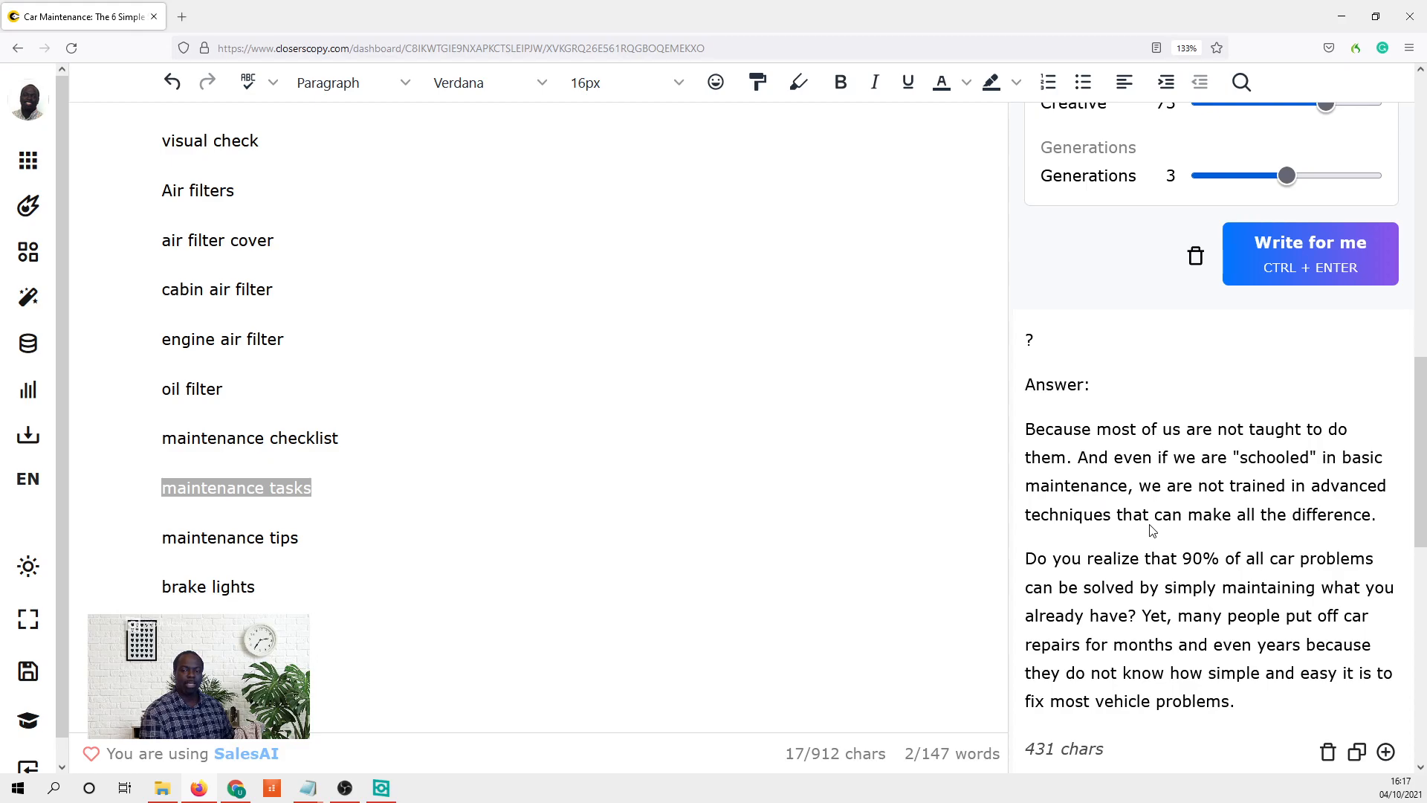
- Examine the three generated answers for points relevant to why car maintenance tasks are difficult
{"action": "scroll", "coordinate": [1263, 520], "scroll_direction": "down", "scroll_amount": 6}
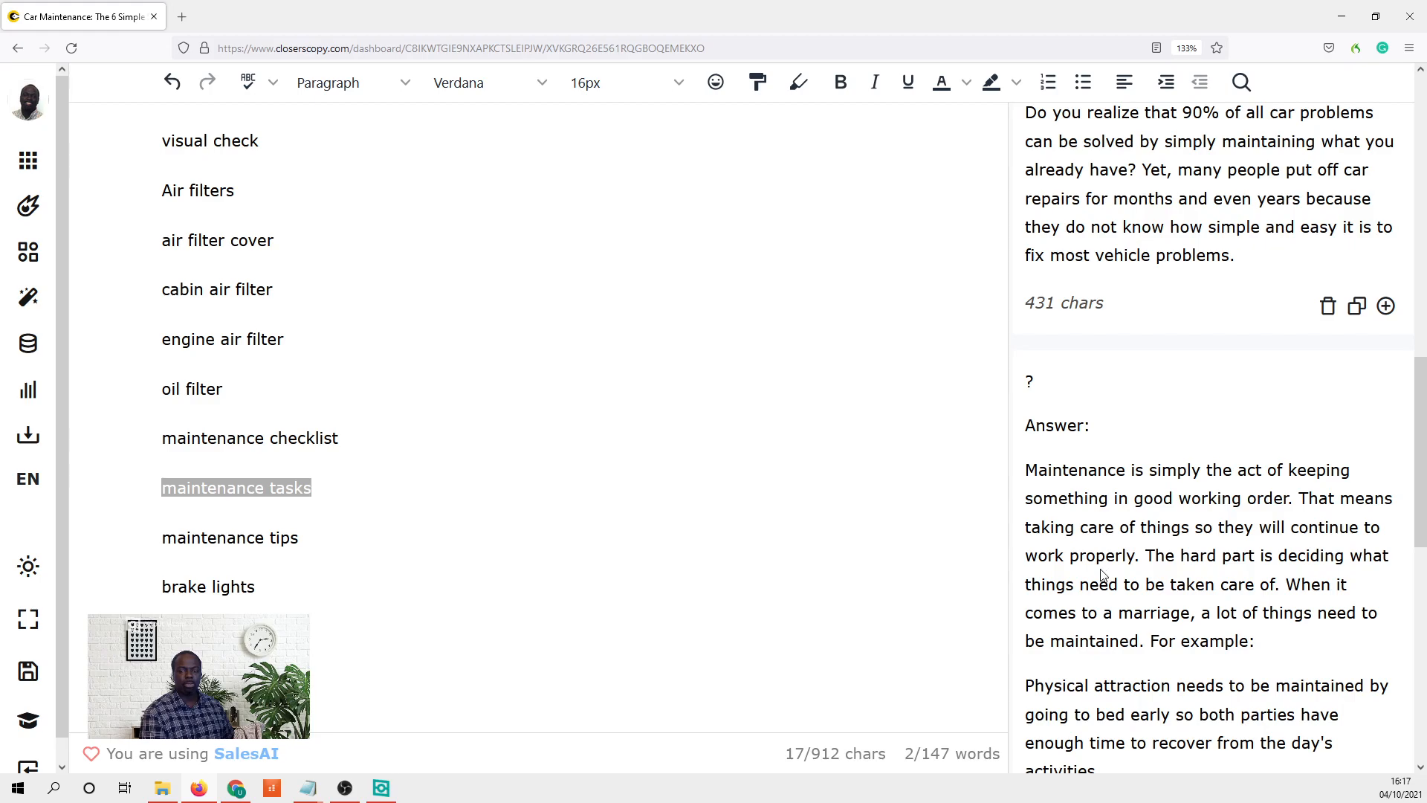
{"action": "left_click_drag", "start_coordinate": [1156, 556], "coordinate": [1112, 587]}
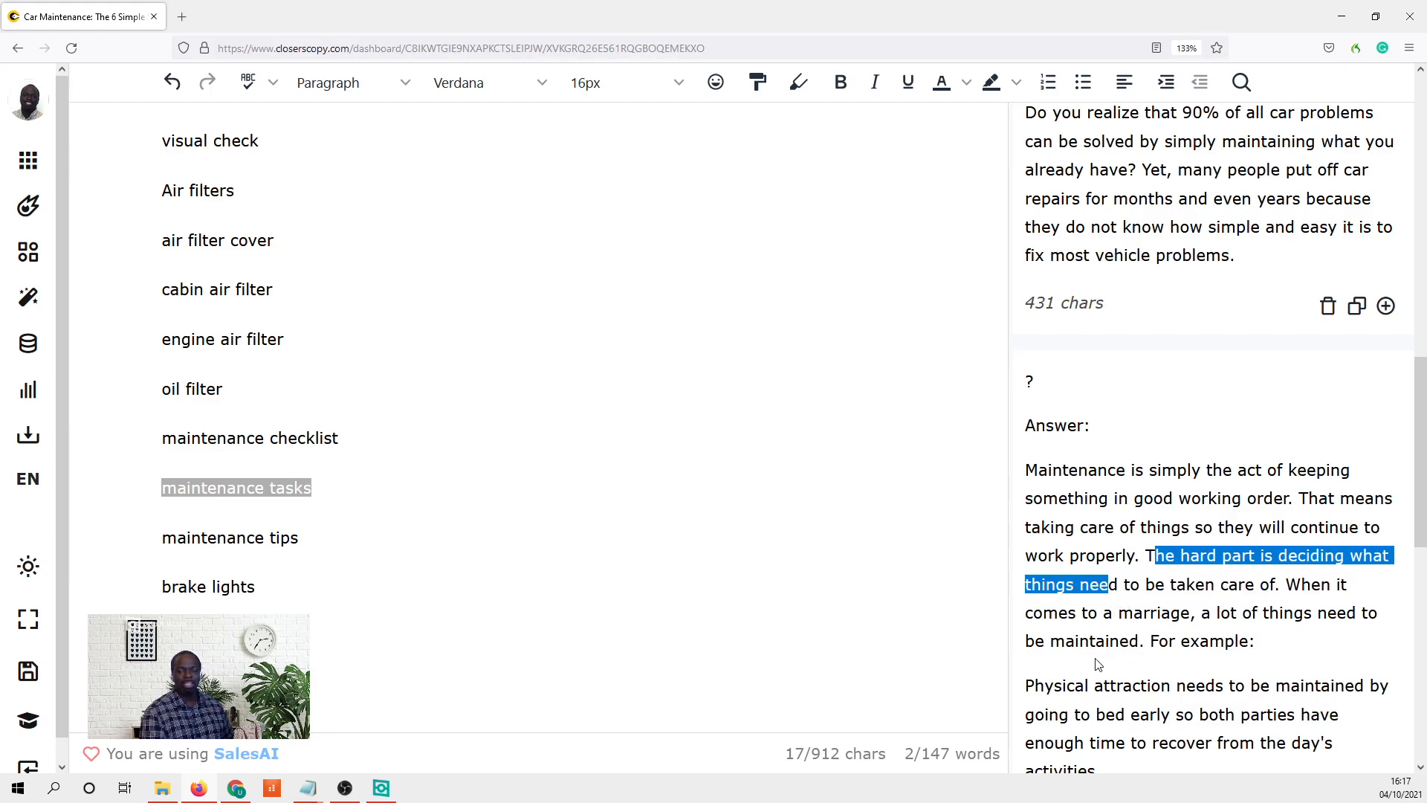
{"action": "scroll", "coordinate": [1262, 631], "scroll_direction": "down", "scroll_amount": 3}
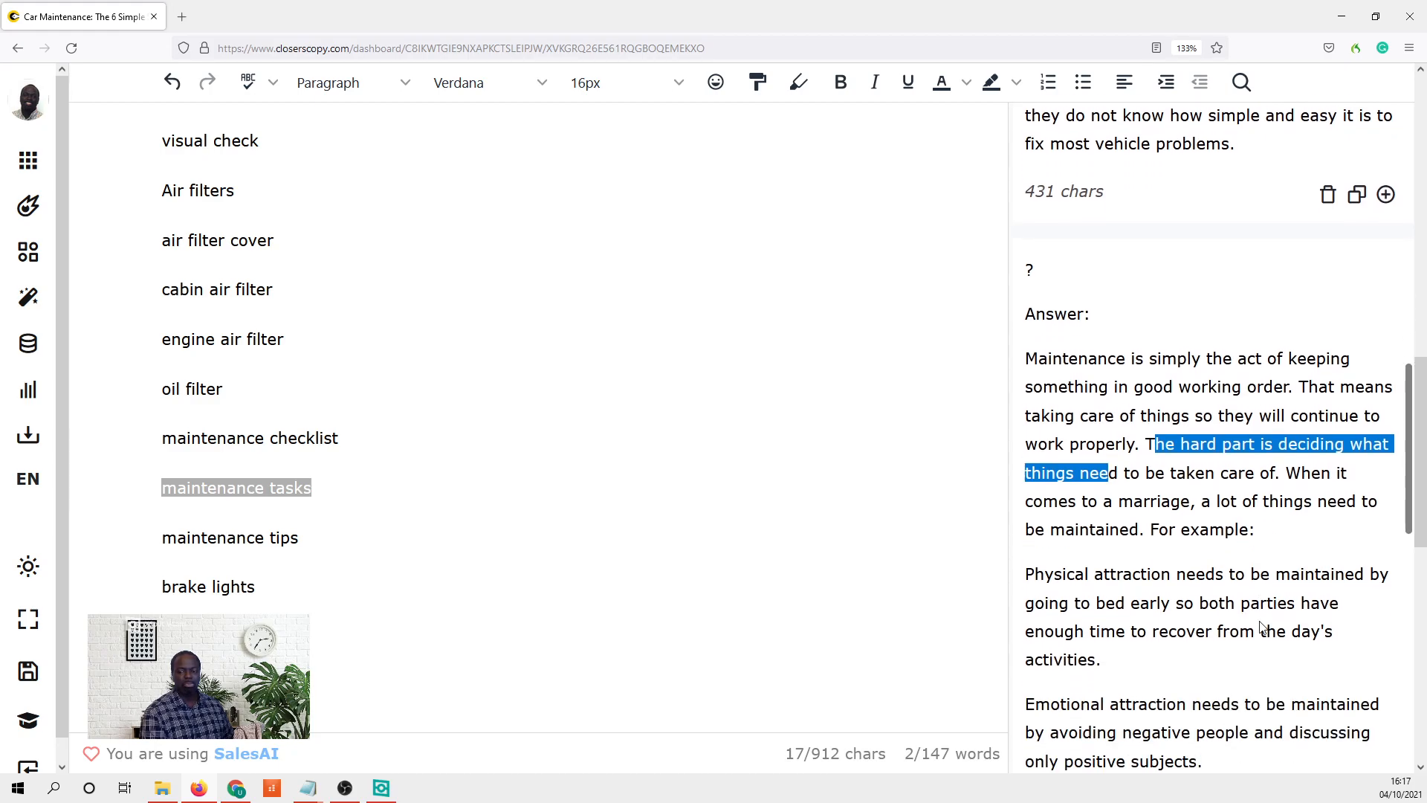
{"action": "scroll", "coordinate": [1257, 609], "scroll_direction": "down", "scroll_amount": 1}
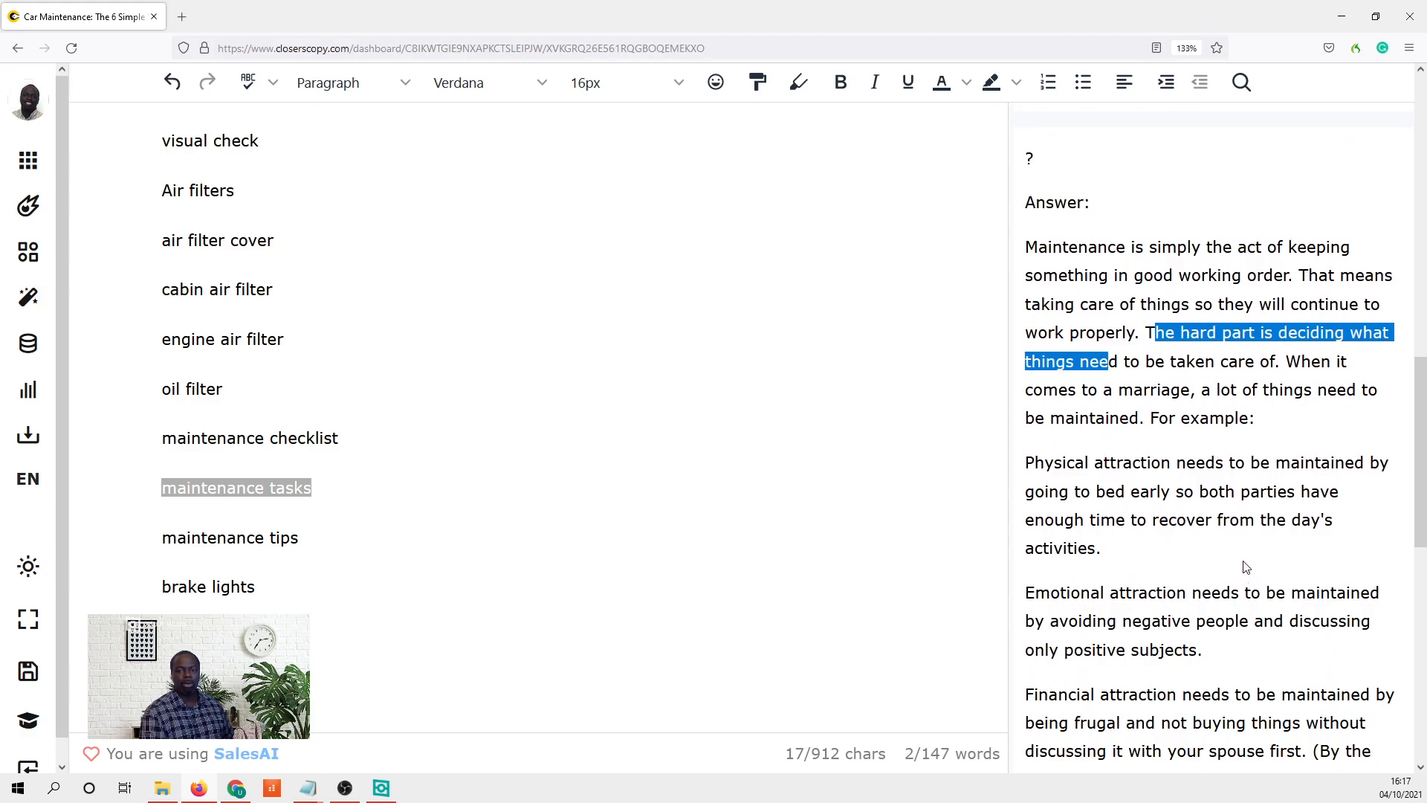
{"action": "scroll", "coordinate": [1246, 567], "scroll_direction": "up", "scroll_amount": 1}
{"action": "scroll", "coordinate": [1246, 567], "scroll_direction": "down", "scroll_amount": 5}
{"action": "scroll", "coordinate": [1246, 567], "scroll_direction": "down", "scroll_amount": 7}
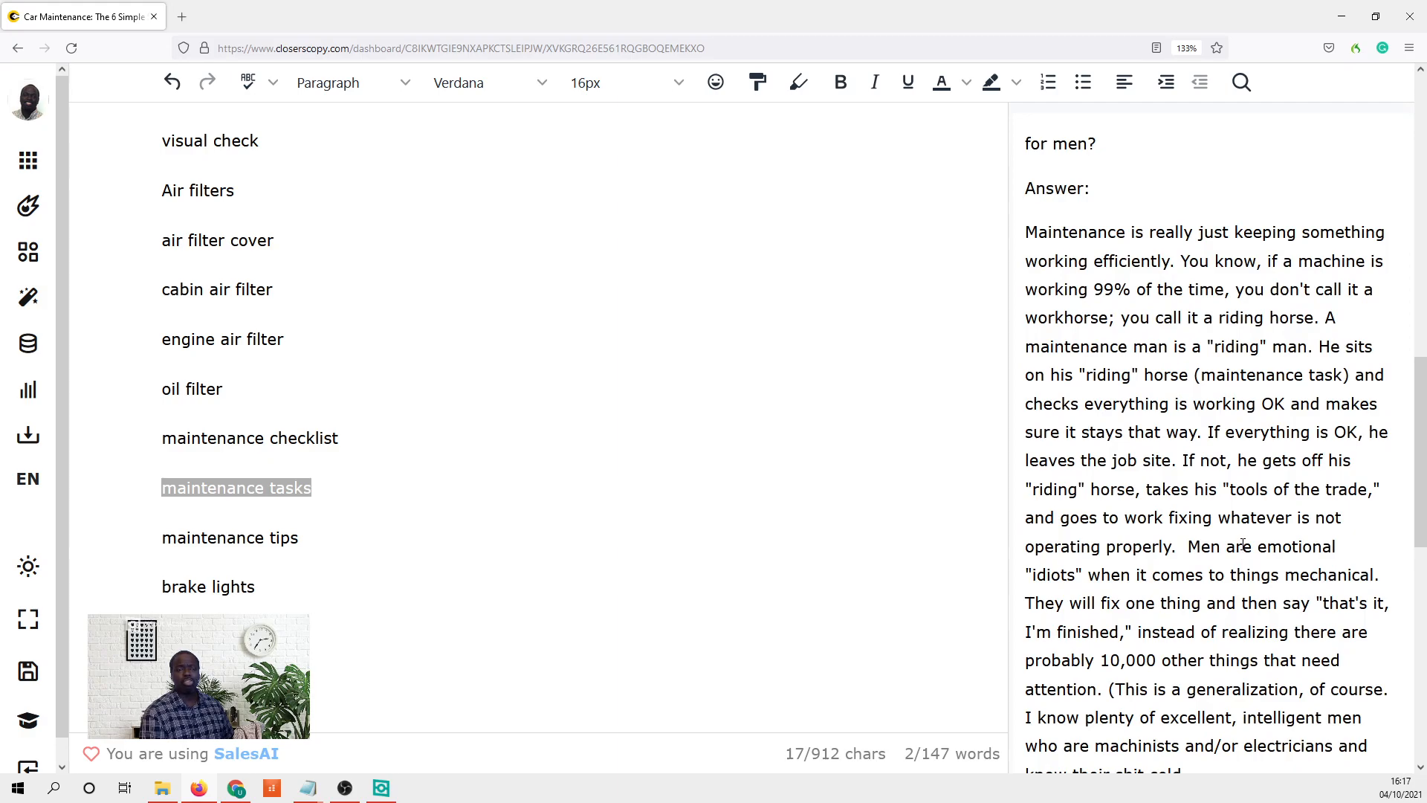
{"action": "scroll", "coordinate": [1243, 537], "scroll_direction": "up", "scroll_amount": 7}
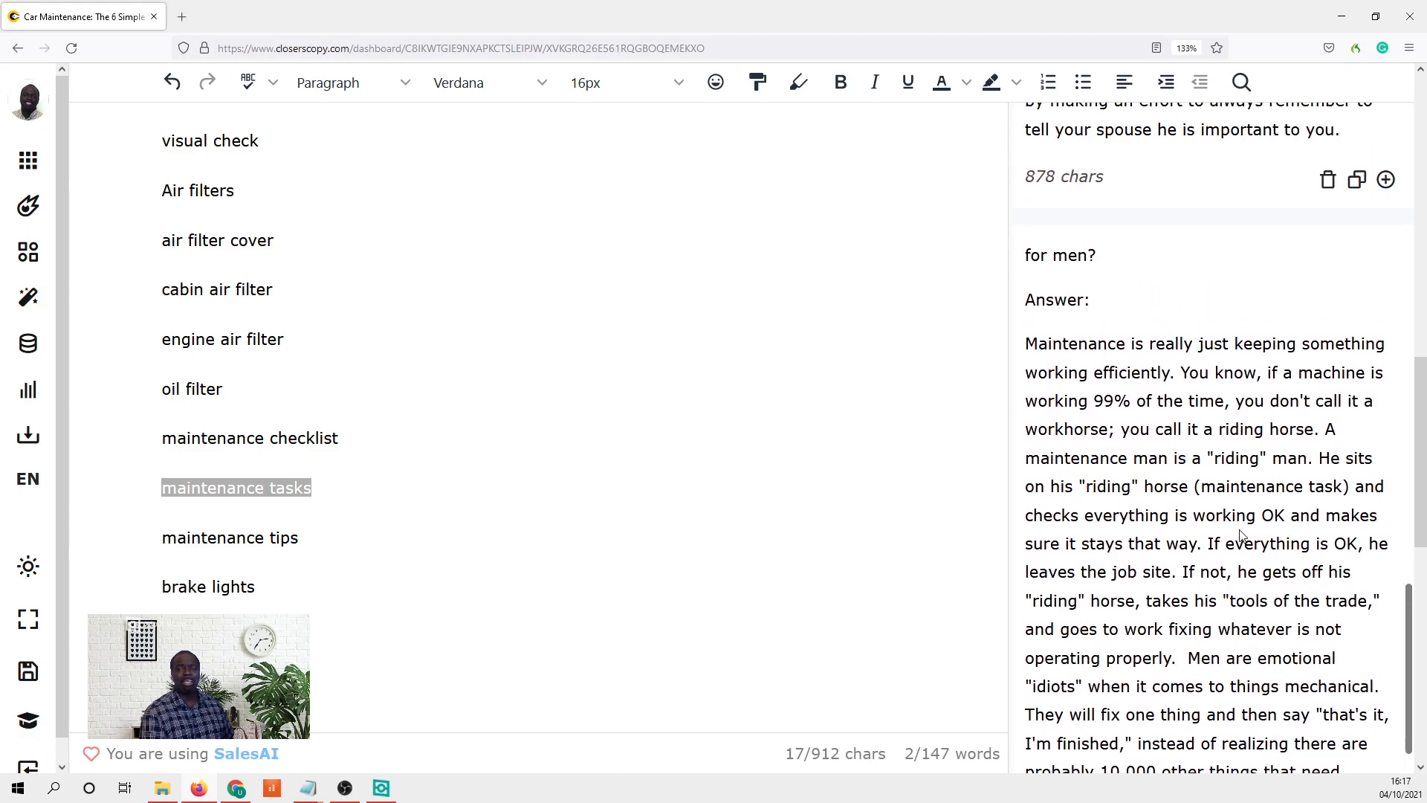
{"action": "scroll", "coordinate": [1242, 531], "scroll_direction": "up", "scroll_amount": 15}
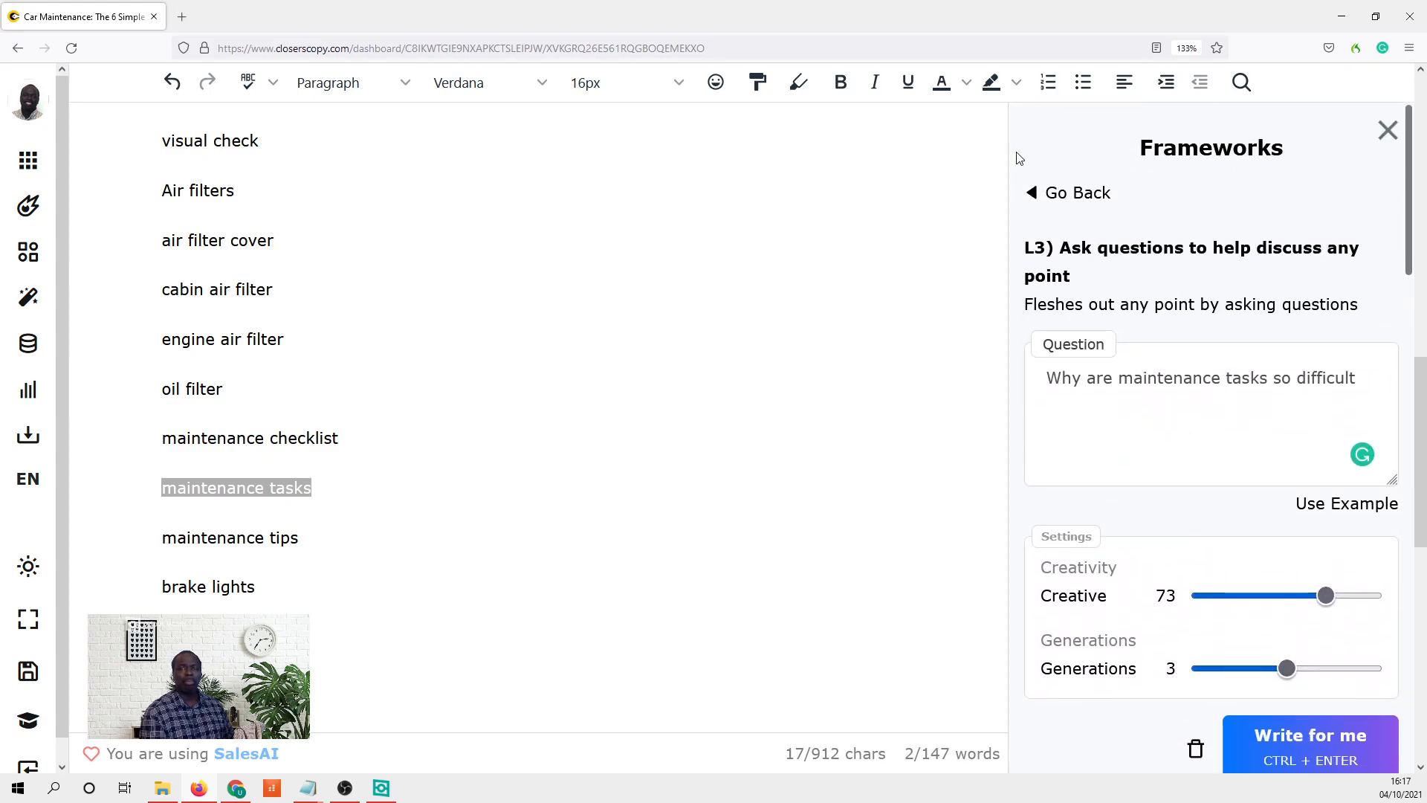
- Leave the discussion questions framework and review the Ultimate Guide frameworks from topic ideas through to the inspirational conclusion
{"action": "left_click", "coordinate": [1074, 194]}
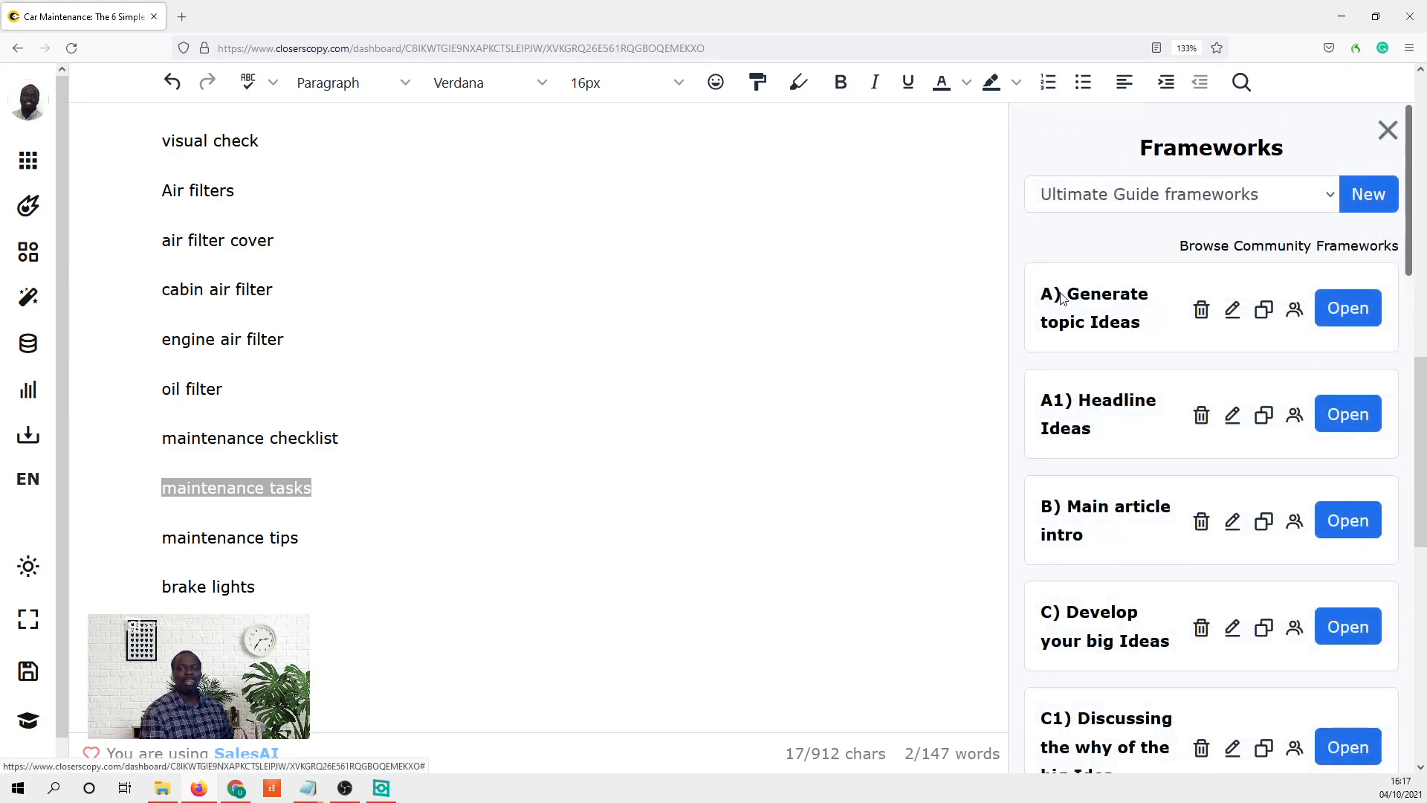
{"action": "scroll", "coordinate": [1042, 331], "scroll_direction": "down", "scroll_amount": 8}
{"action": "scroll", "coordinate": [1019, 332], "scroll_direction": "down", "scroll_amount": 15}
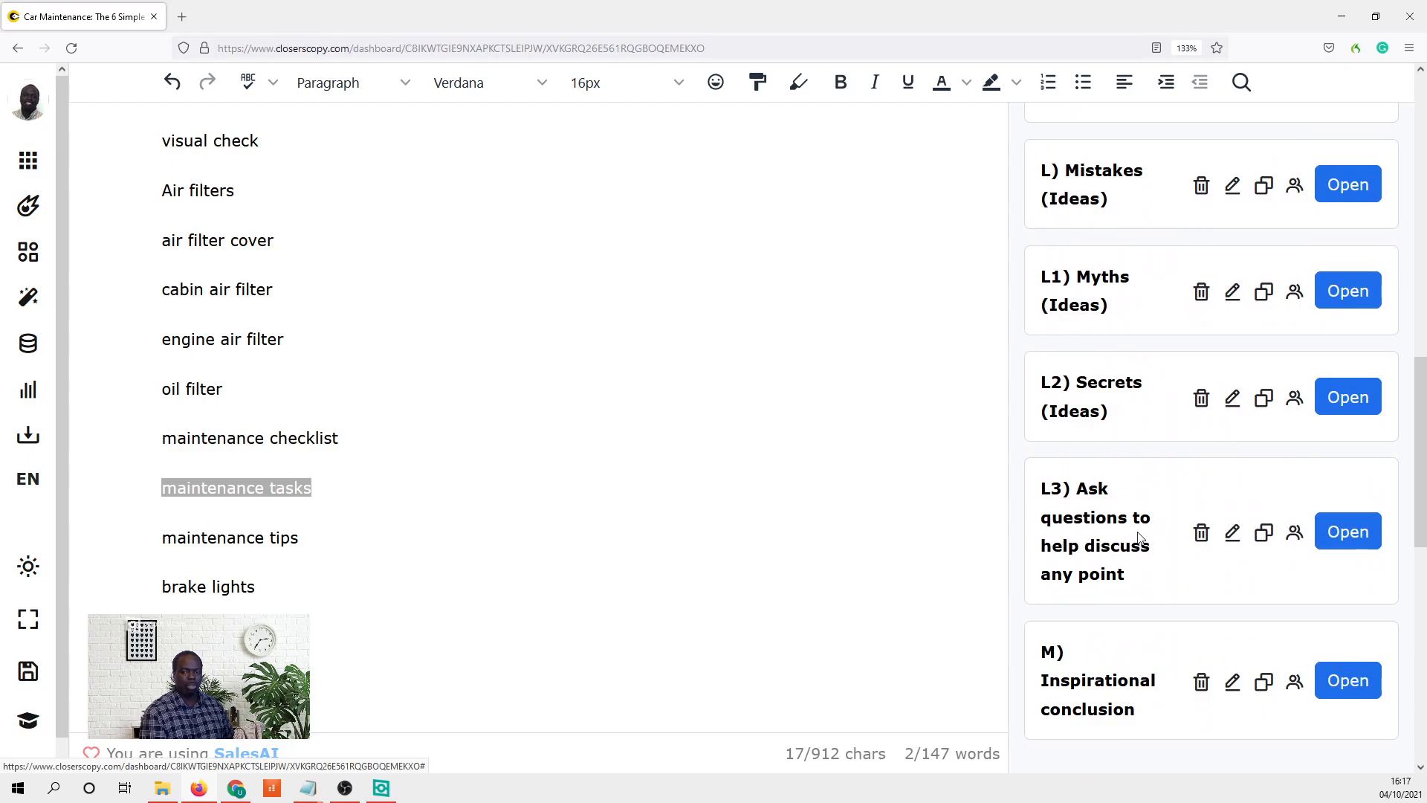
{"action": "scroll", "coordinate": [1189, 662], "scroll_direction": "up", "scroll_amount": 20}
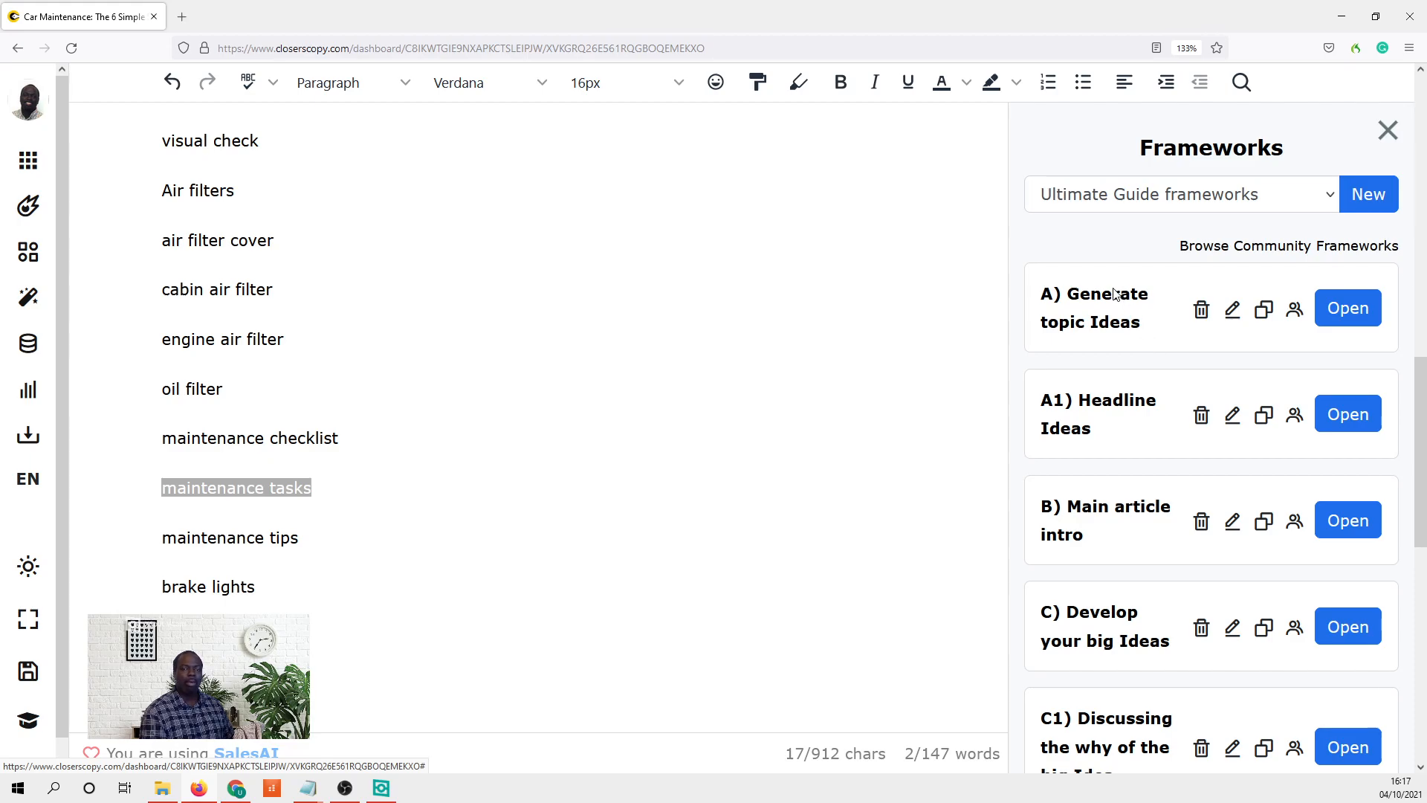
{"action": "scroll", "coordinate": [1124, 416], "scroll_direction": "down", "scroll_amount": 12}
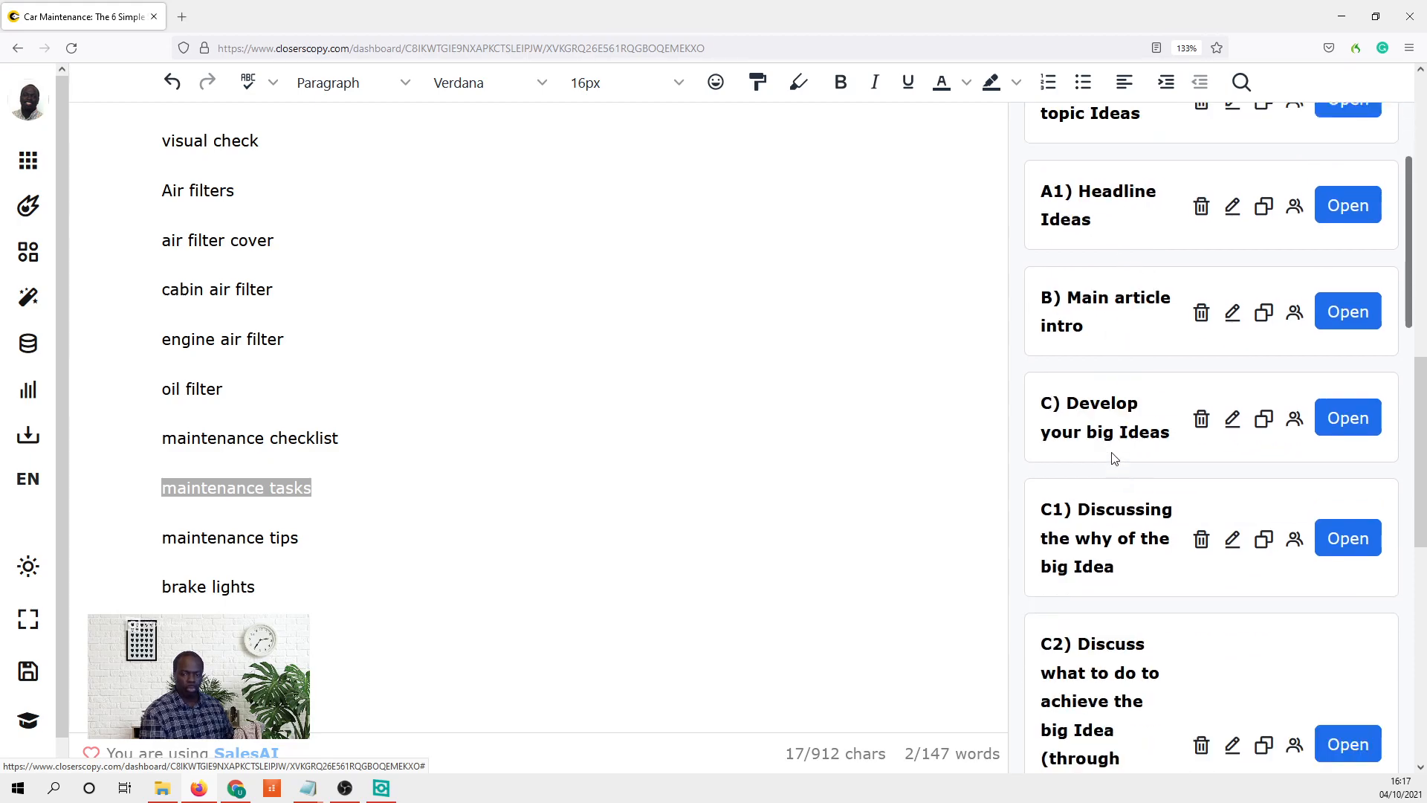
{"action": "scroll", "coordinate": [1115, 628], "scroll_direction": "down", "scroll_amount": 9}
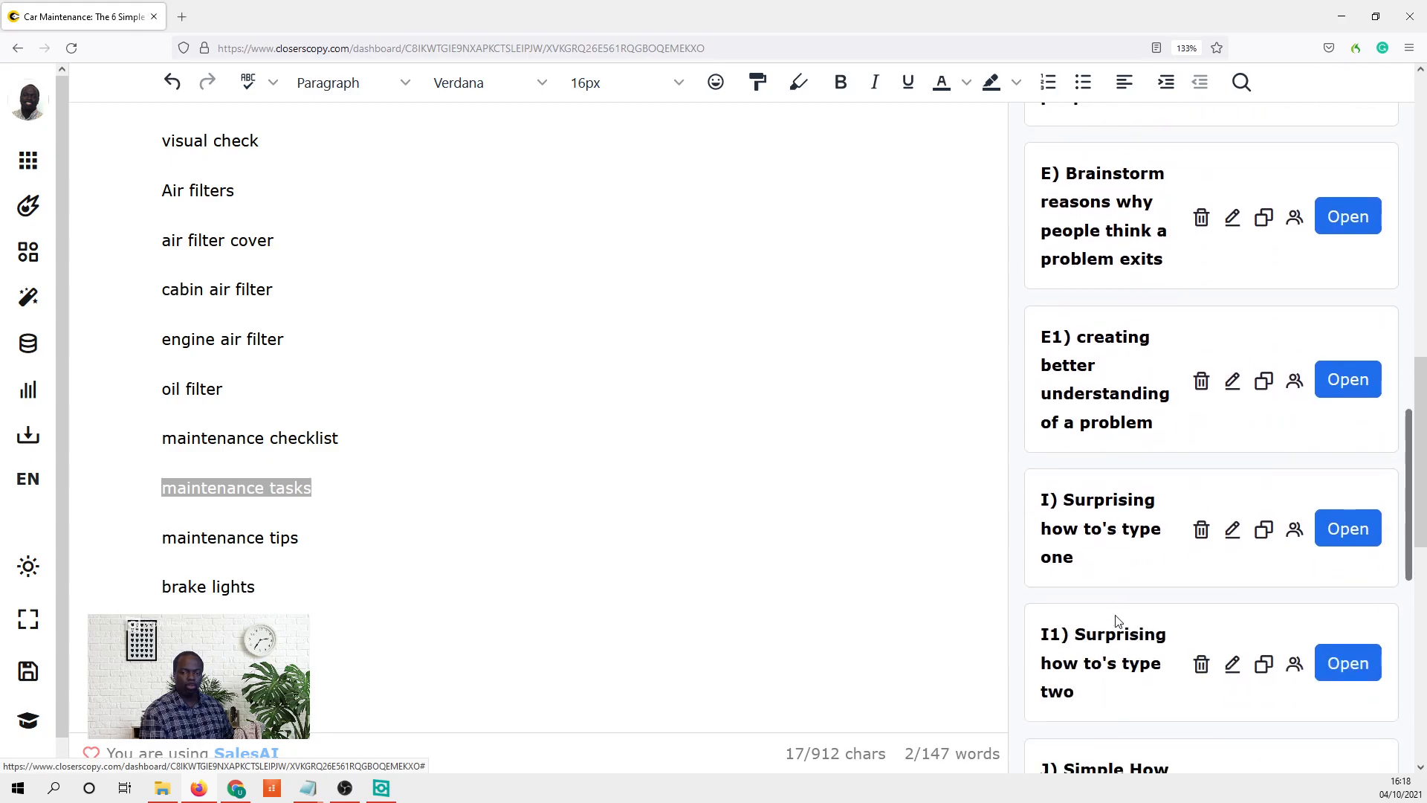
- Compare the "oil filter" and remaining outline subtopics with the big idea, belief, problem and how-to frameworks available for developing them
{"action": "left_click_drag", "start_coordinate": [223, 390], "coordinate": [150, 395]}
{"action": "scroll", "coordinate": [216, 400], "scroll_direction": "up", "scroll_amount": 3}
{"action": "scroll", "coordinate": [1063, 429], "scroll_direction": "up", "scroll_amount": 10}
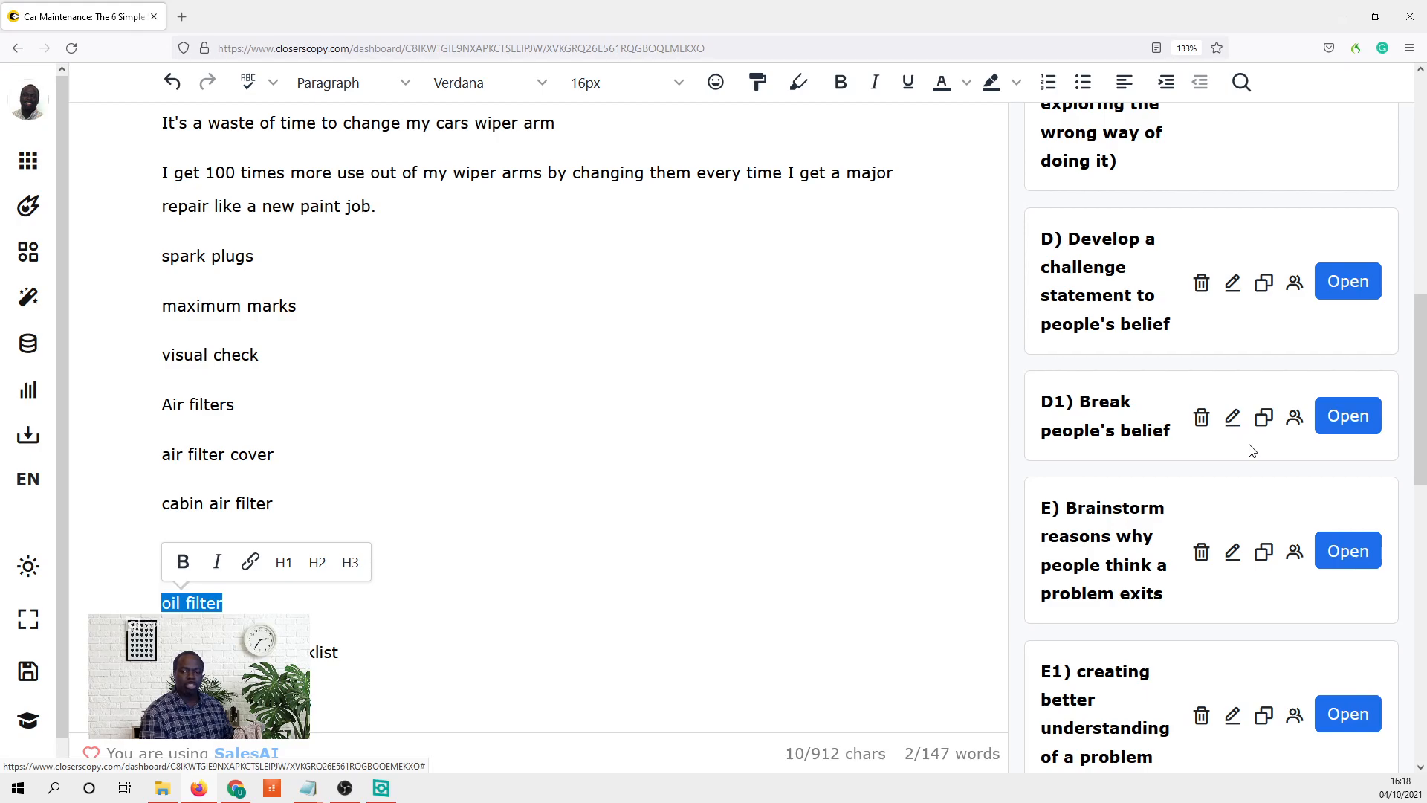
{"action": "left_click", "coordinate": [243, 610]}
{"action": "scroll", "coordinate": [710, 551], "scroll_direction": "down", "scroll_amount": 3}
{"action": "scroll", "coordinate": [1146, 595], "scroll_direction": "down", "scroll_amount": 3}
{"action": "scroll", "coordinate": [1146, 595], "scroll_direction": "down", "scroll_amount": 5}
{"action": "scroll", "coordinate": [1145, 595], "scroll_direction": "up", "scroll_amount": 10}
{"action": "scroll", "coordinate": [1143, 585], "scroll_direction": "up", "scroll_amount": 2}
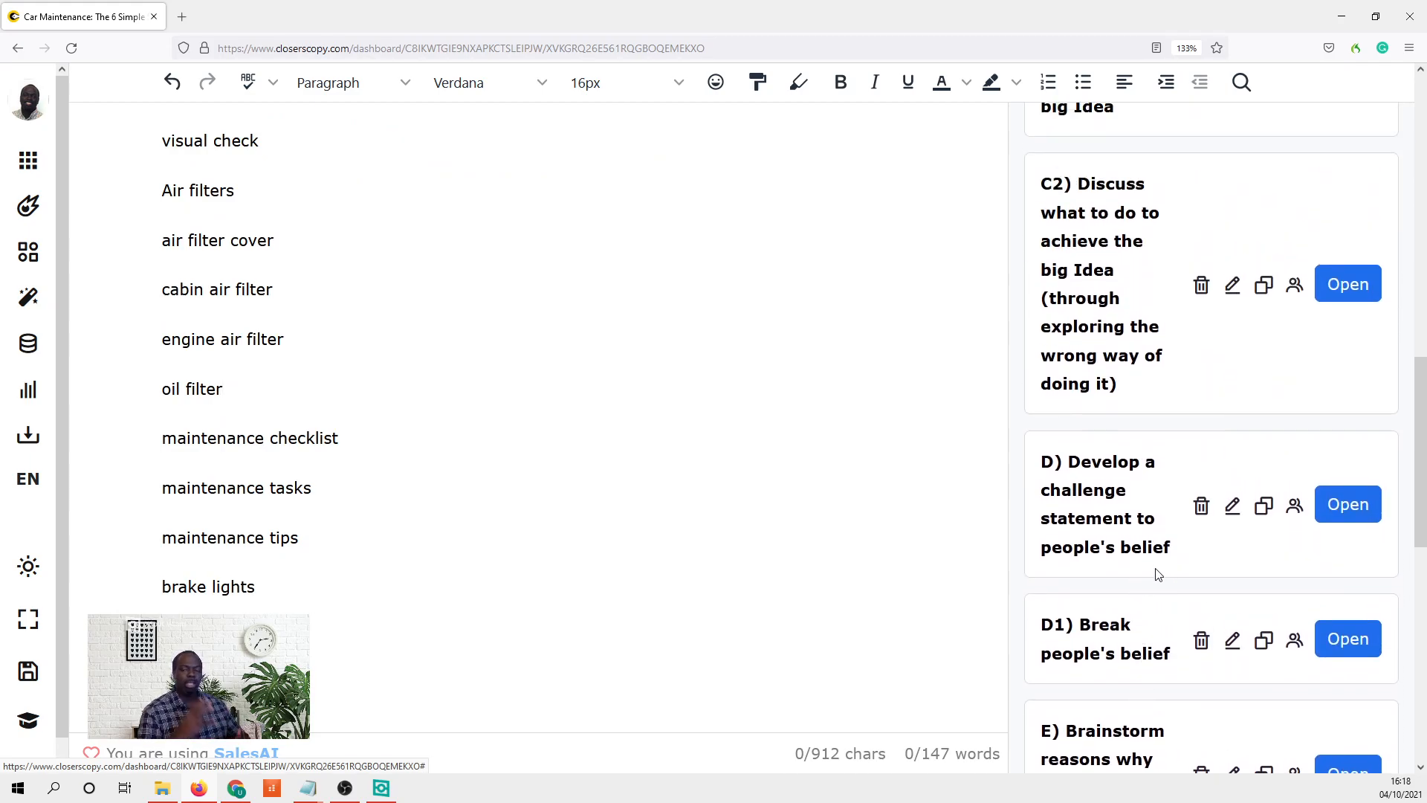
{"action": "scroll", "coordinate": [1192, 290], "scroll_direction": "up", "scroll_amount": 6}
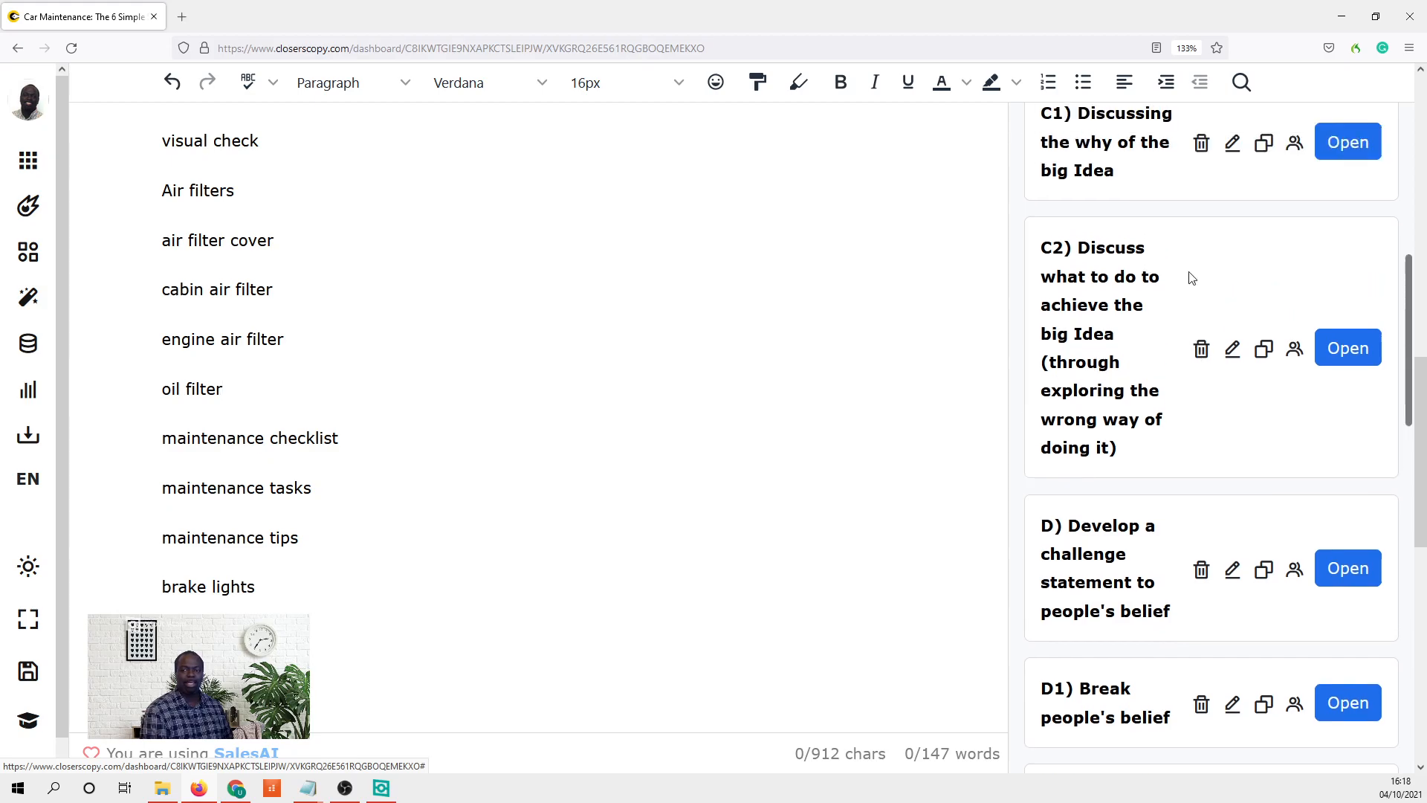
{"action": "scroll", "coordinate": [1189, 305], "scroll_direction": "down", "scroll_amount": 6}
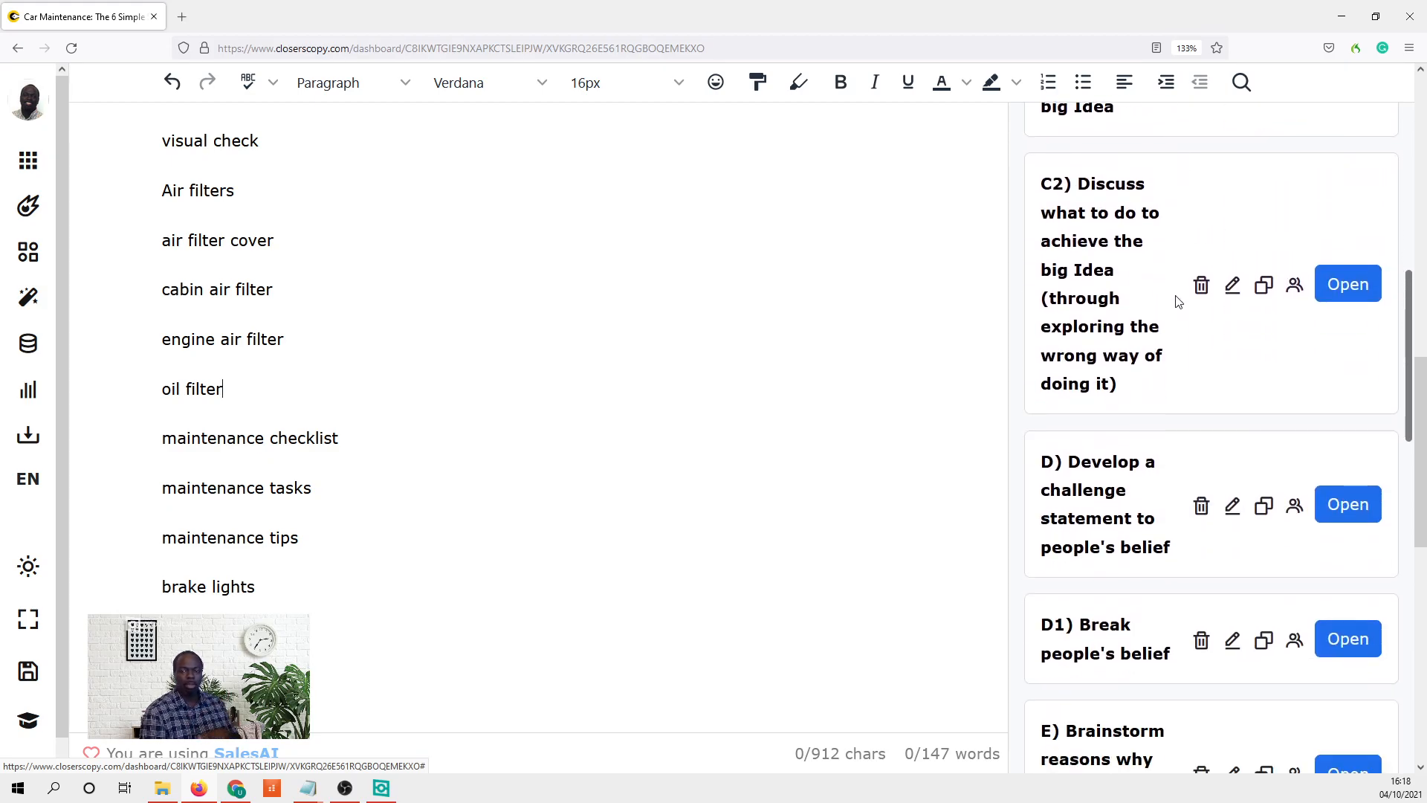
{"action": "scroll", "coordinate": [1175, 290], "scroll_direction": "down", "scroll_amount": 3}
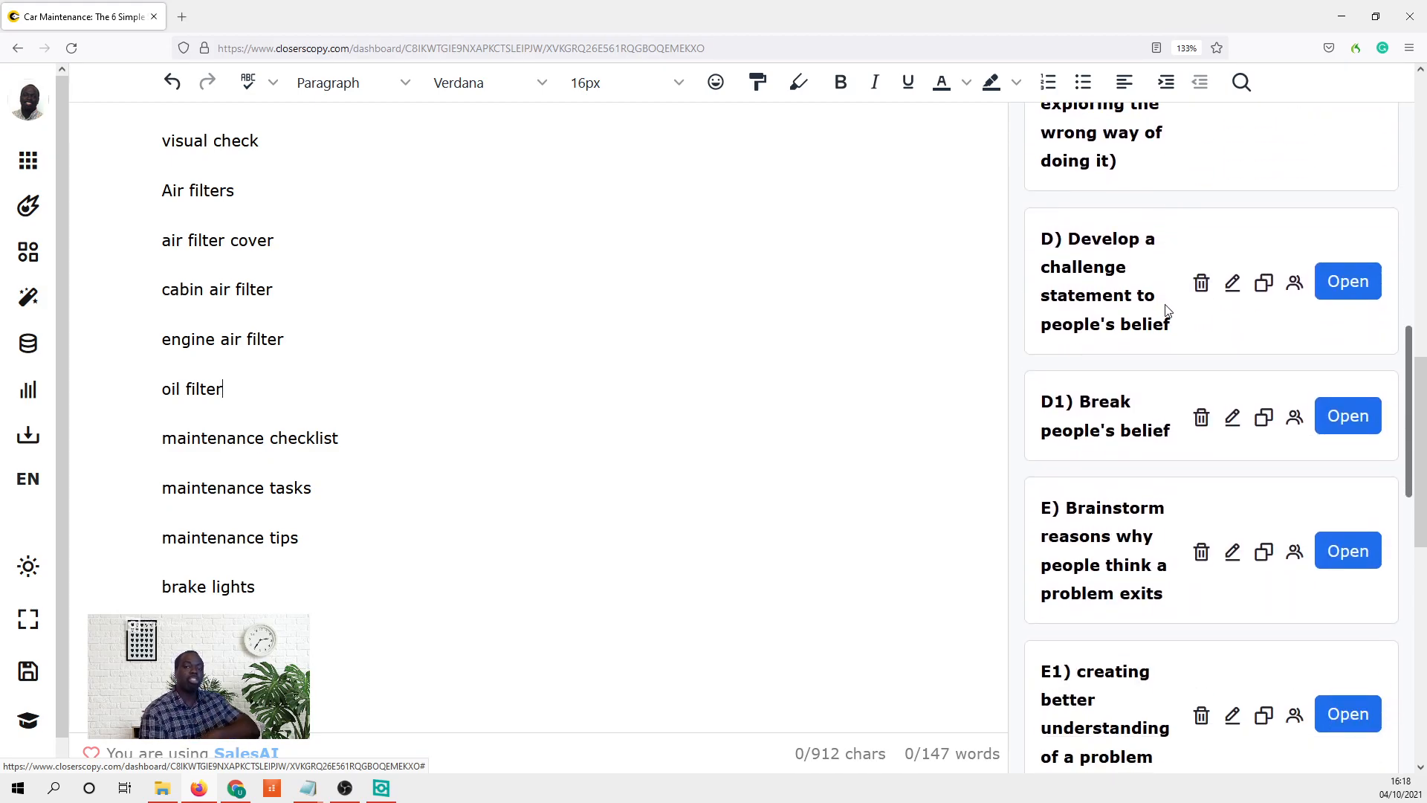
{"action": "scroll", "coordinate": [1173, 453], "scroll_direction": "down", "scroll_amount": 2}
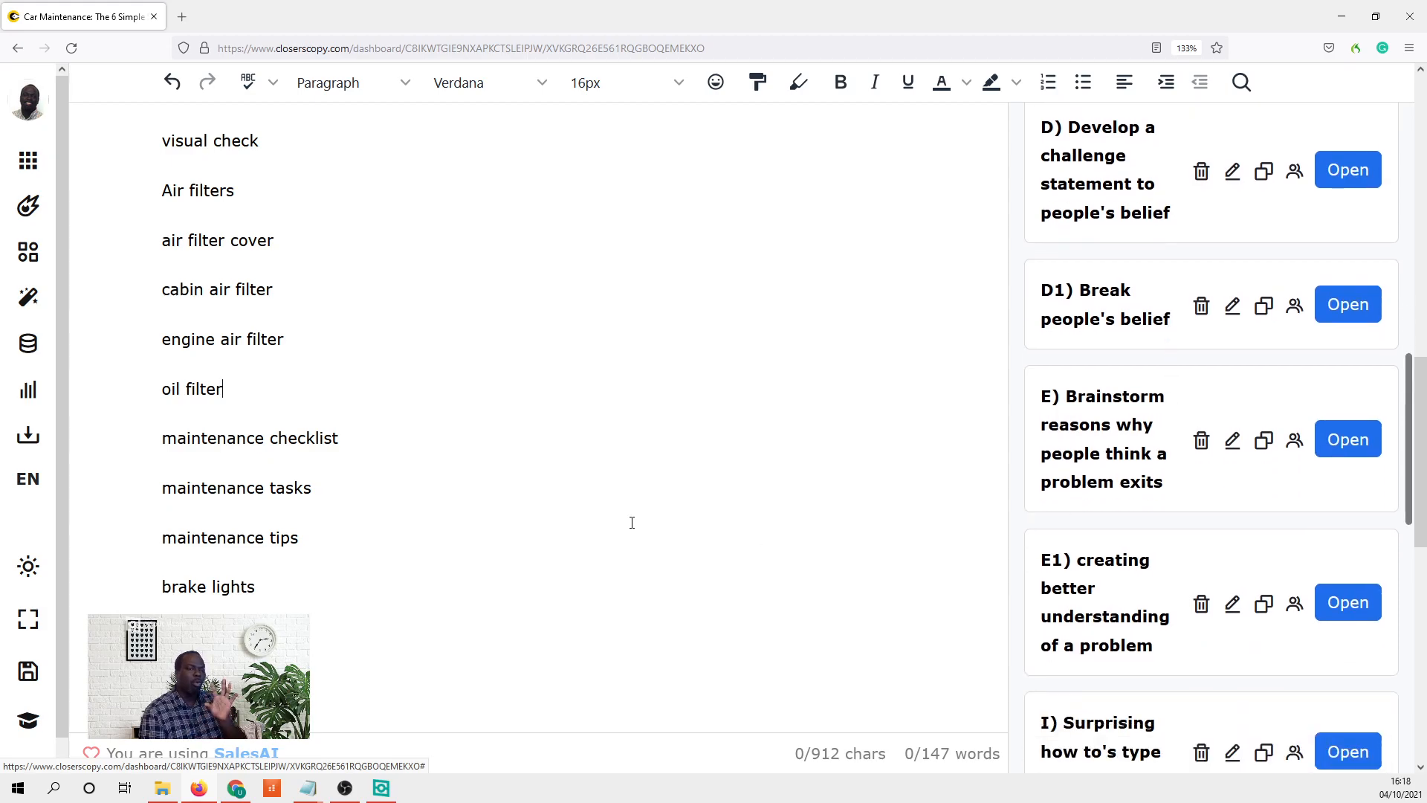
{"action": "scroll", "coordinate": [634, 526], "scroll_direction": "up", "scroll_amount": 7}
{"action": "scroll", "coordinate": [618, 503], "scroll_direction": "down", "scroll_amount": 6}
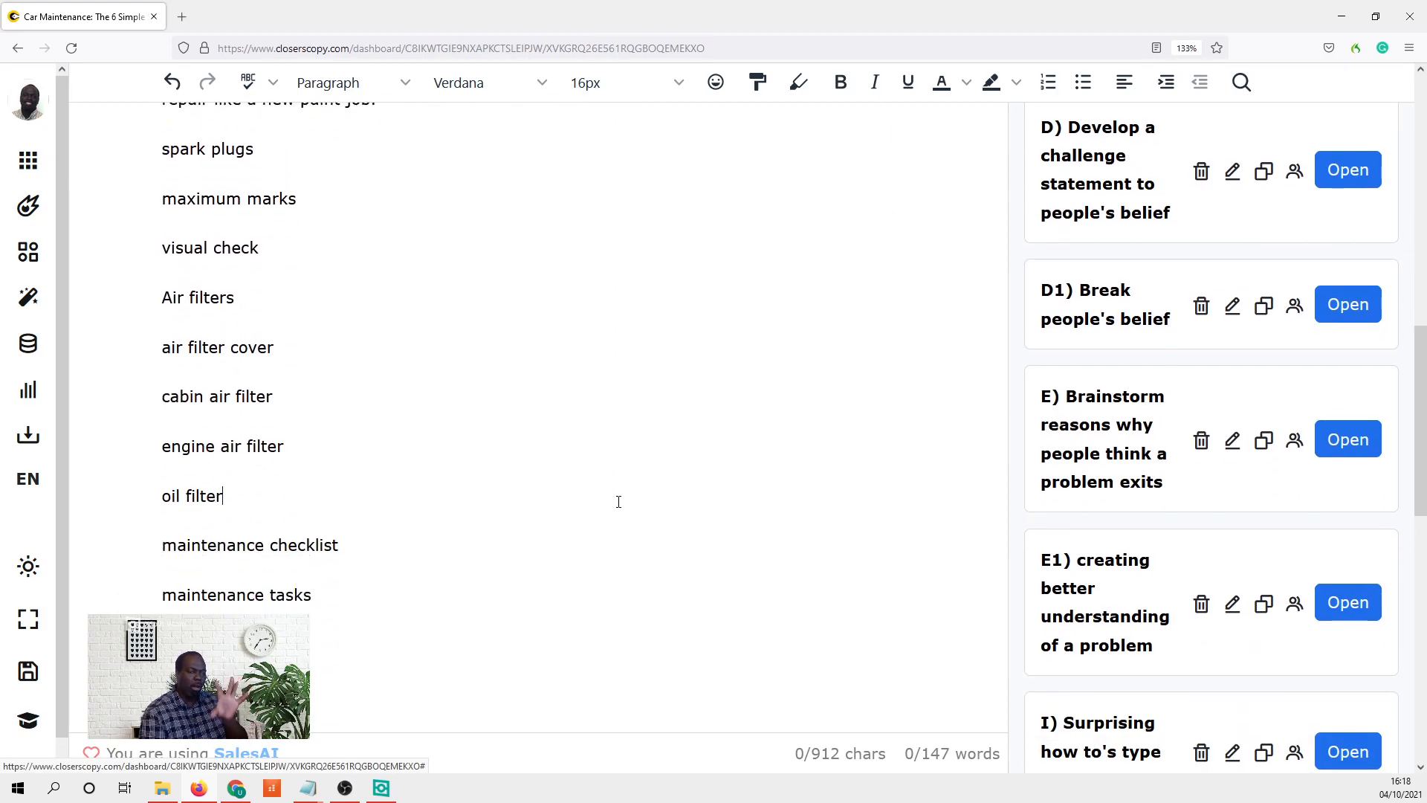
{"action": "scroll", "coordinate": [618, 501], "scroll_direction": "down", "scroll_amount": 10}
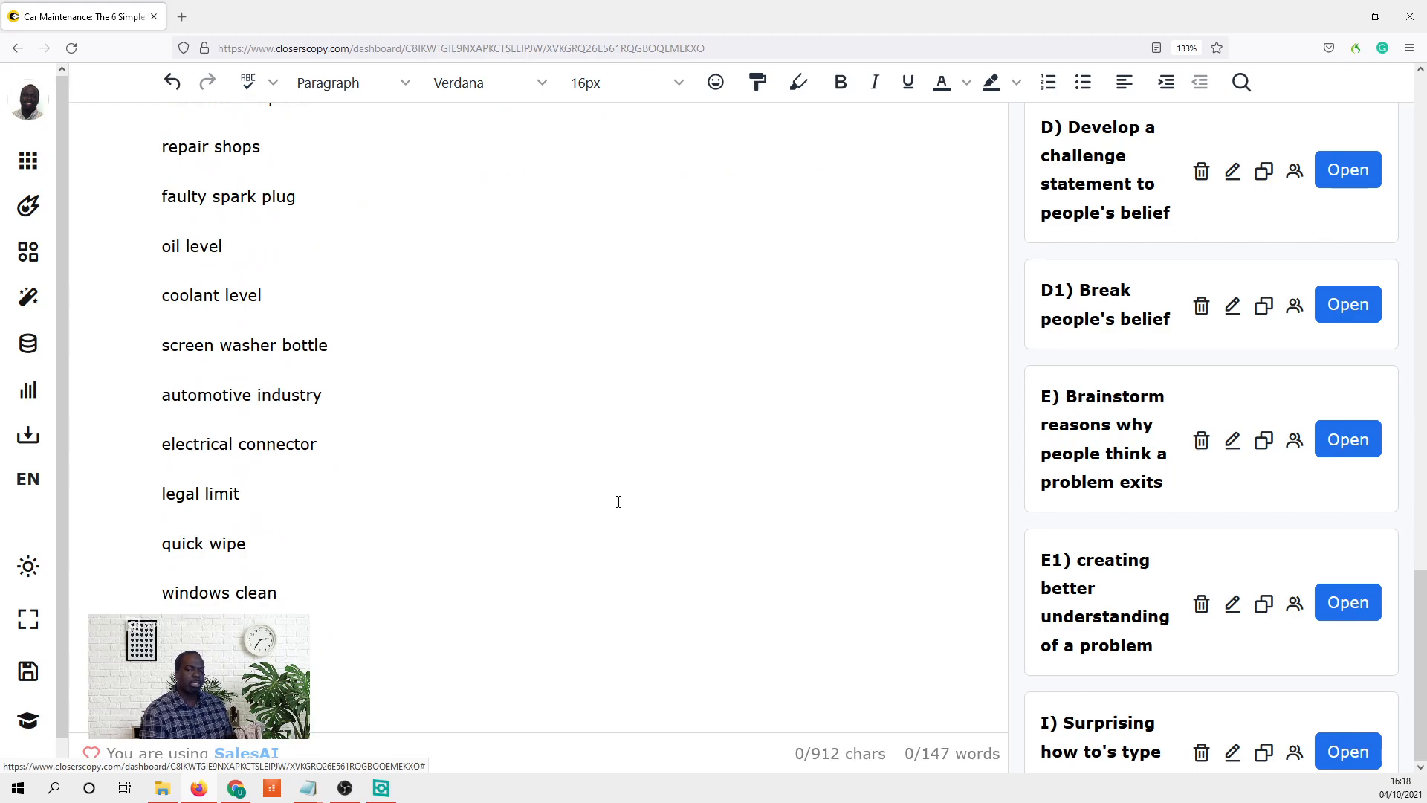